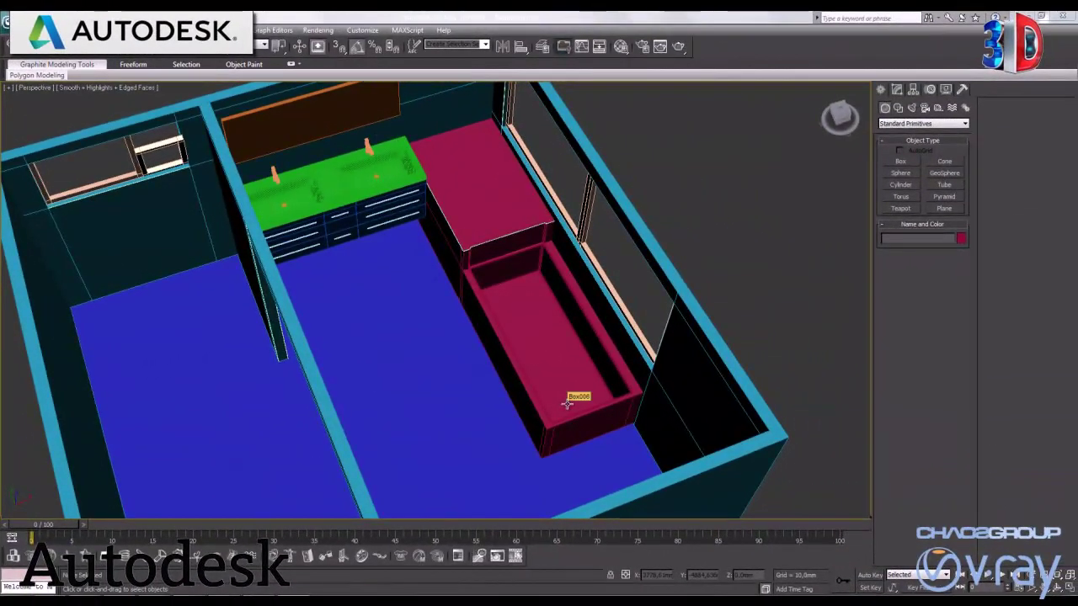
Step: Orbit the Perspective view, then maximize the Top viewport to fill the workspace
{"action": "mouse_move", "coordinate": [376, 209]}
{"action": "middle_mouse_down", "text": "alt"}
{"action": "mouse_move", "coordinate": [389, 359]}
{"action": "mouse_move", "coordinate": [363, 346]}
{"action": "middle_mouse_up", "text": "alt"}
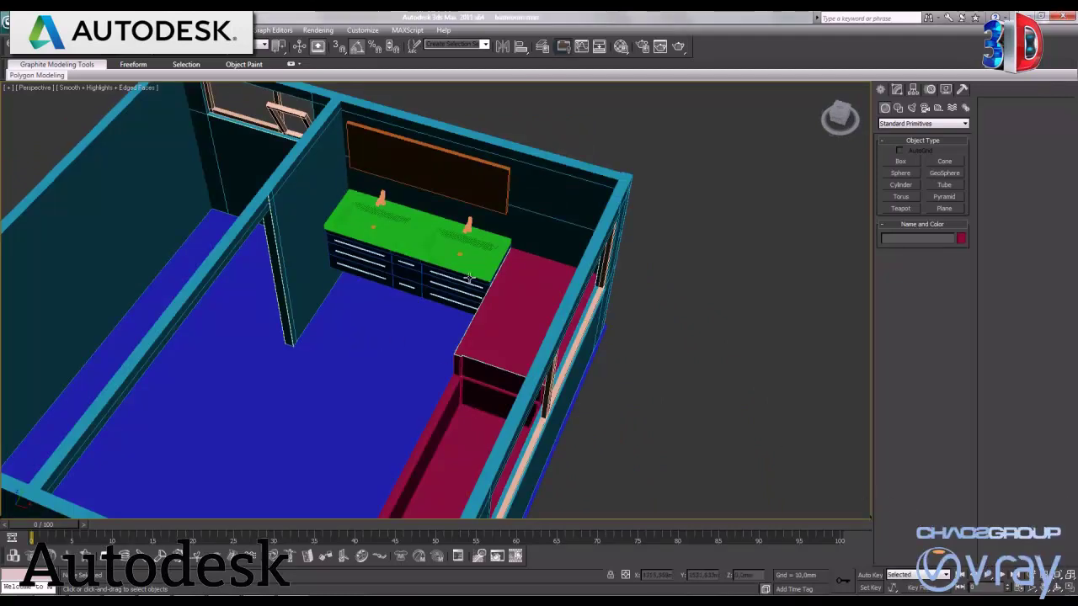
{"action": "scroll", "coordinate": [470, 278], "scroll_direction": "down", "scroll_amount": 4}
{"action": "key", "text": "alt+w"}
{"action": "right_click", "coordinate": [270, 174]}
{"action": "key", "text": "alt+w"}
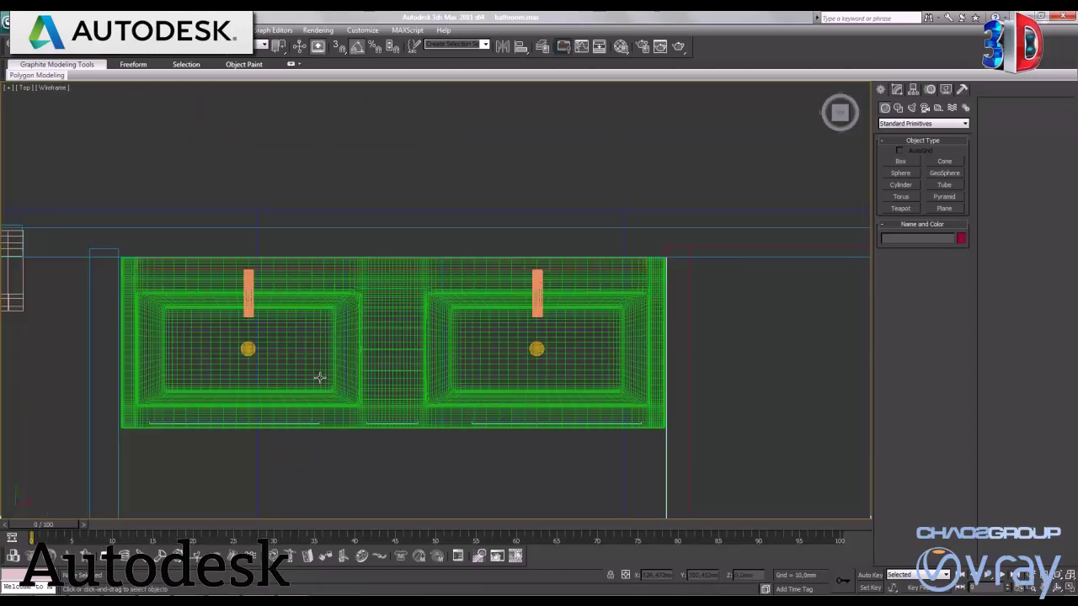
Step: Pan and zoom the Top view to frame the vanity
{"action": "middle_click_drag", "start_coordinate": [320, 378], "coordinate": [517, 325]}
{"action": "scroll", "coordinate": [517, 325], "scroll_direction": "down", "scroll_amount": 2}
{"action": "mouse_move", "coordinate": [498, 421]}
{"action": "middle_mouse_down"}
{"action": "mouse_move", "coordinate": [464, 363]}
{"action": "mouse_move", "coordinate": [452, 385]}
{"action": "mouse_move", "coordinate": [505, 261]}
{"action": "middle_mouse_up"}
{"action": "scroll", "coordinate": [464, 363], "scroll_direction": "up", "scroll_amount": 5}
{"action": "scroll", "coordinate": [515, 301], "scroll_direction": "down", "scroll_amount": 3}
{"action": "scroll", "coordinate": [498, 322], "scroll_direction": "down", "scroll_amount": 2}
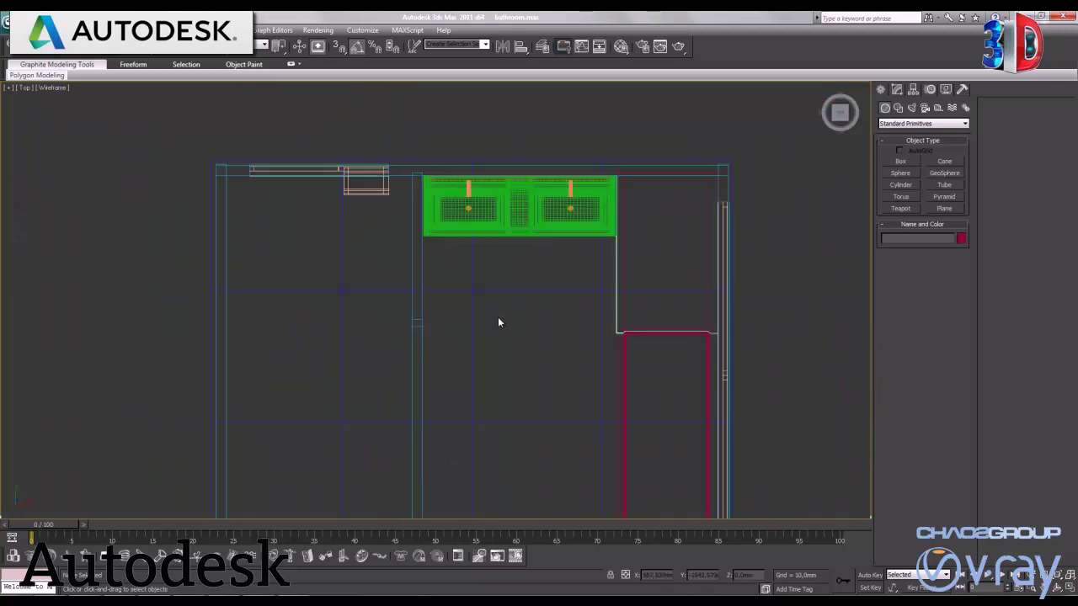
{"action": "scroll", "coordinate": [480, 330], "scroll_direction": "up", "scroll_amount": 4}
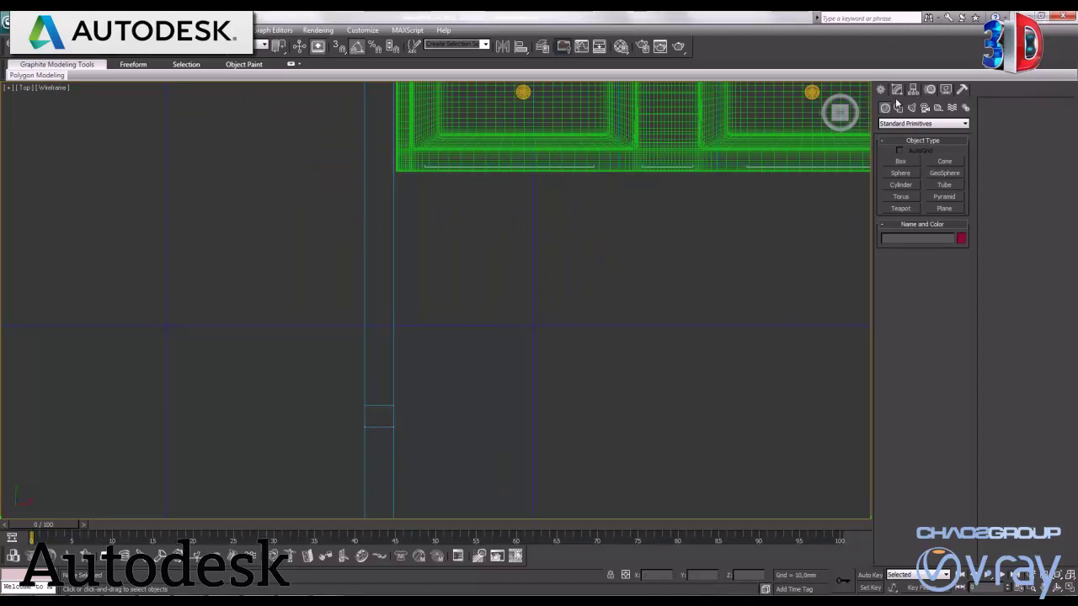
Step: Draw a small box primitive, Box016, just below the vanity in the Top view
{"action": "left_click", "coordinate": [904, 163]}
{"action": "middle_click_drag", "start_coordinate": [517, 376], "coordinate": [567, 325]}
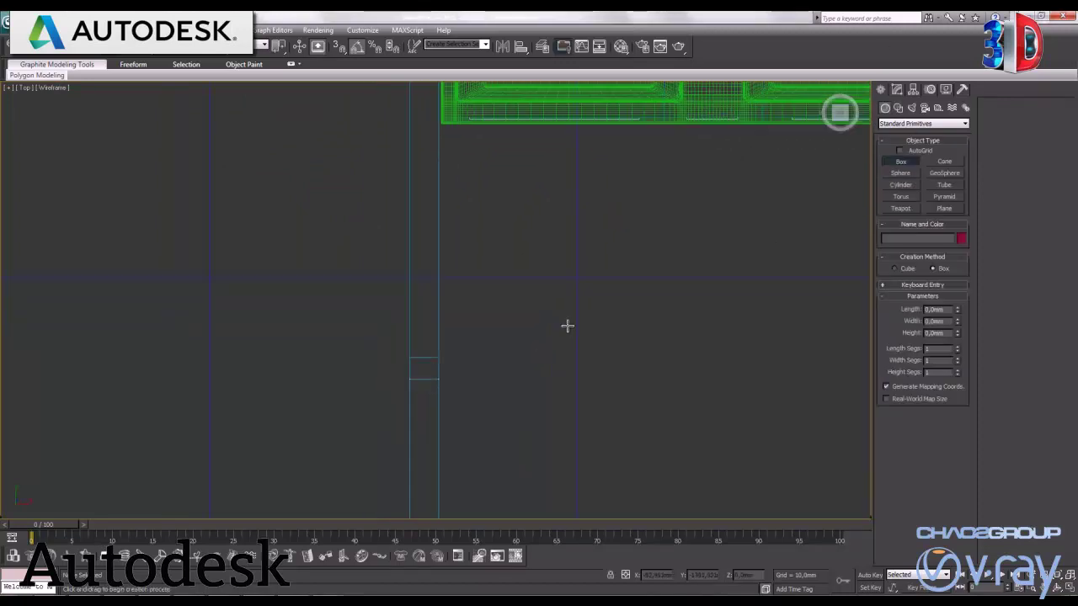
{"action": "scroll", "coordinate": [513, 347], "scroll_direction": "up", "scroll_amount": 2}
{"action": "middle_click_drag", "start_coordinate": [551, 220], "coordinate": [526, 330]}
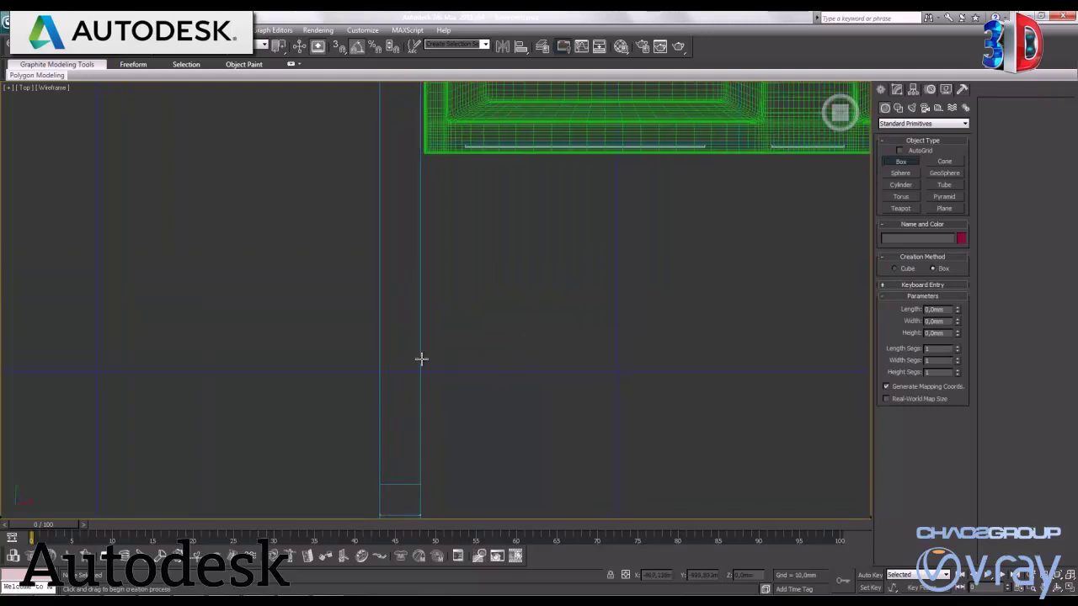
{"action": "left_click_drag", "start_coordinate": [421, 359], "coordinate": [433, 362]}
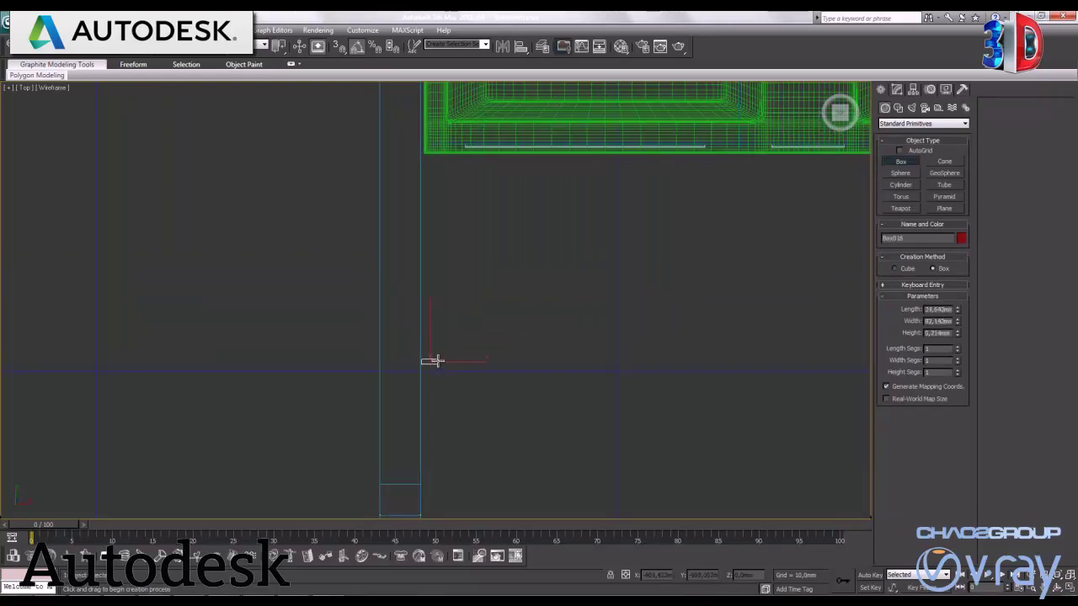
{"action": "left_click", "coordinate": [431, 360]}
{"action": "right_click", "coordinate": [431, 360]}
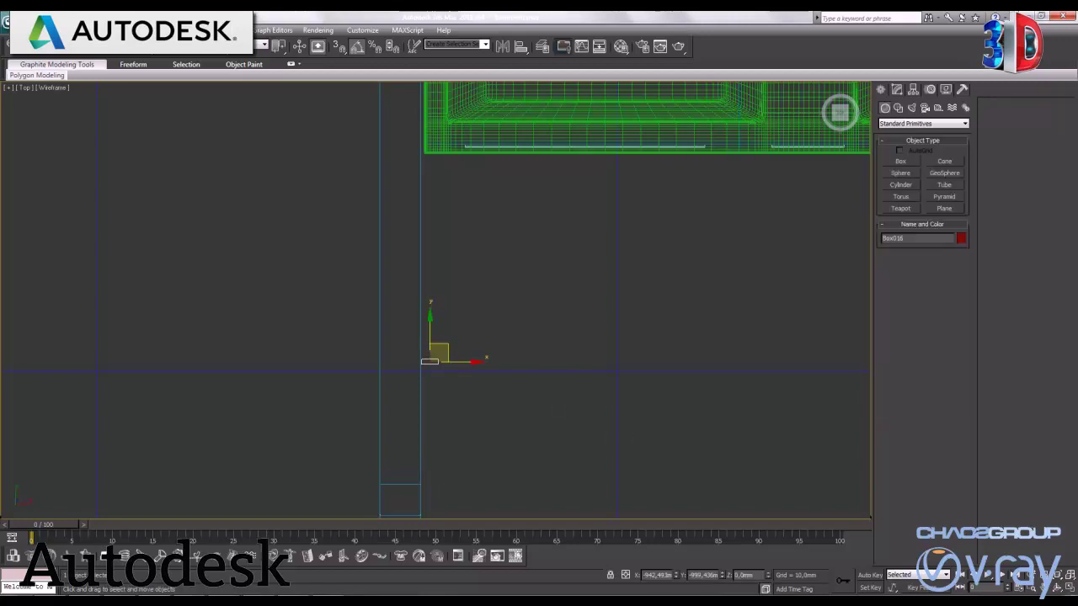
Step: In a maximized Left view, lift the small box up to countertop height
{"action": "key", "text": "alt+w"}
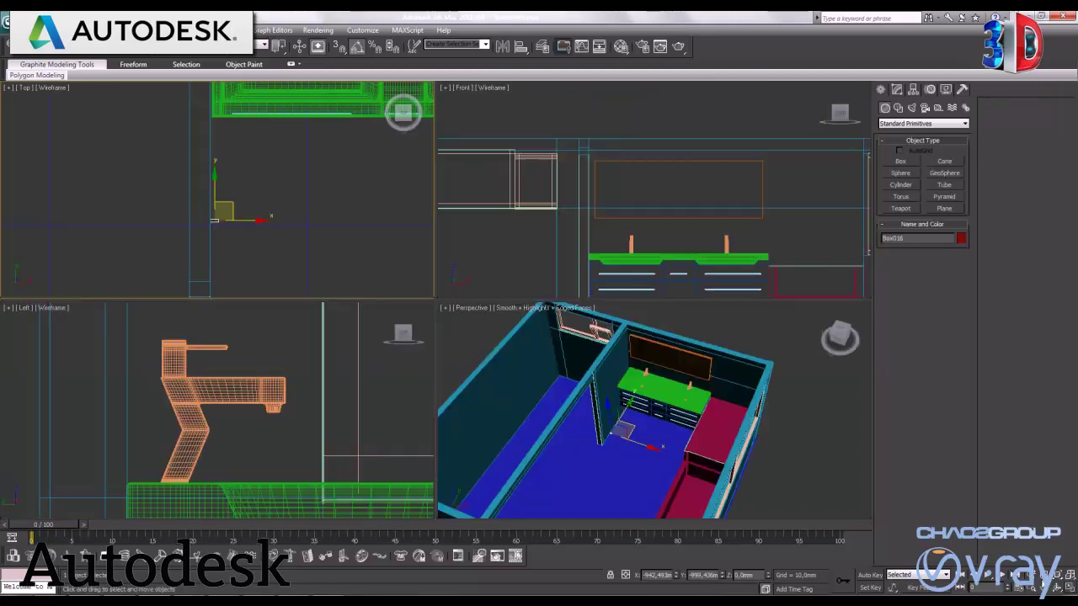
{"action": "right_click", "coordinate": [242, 386]}
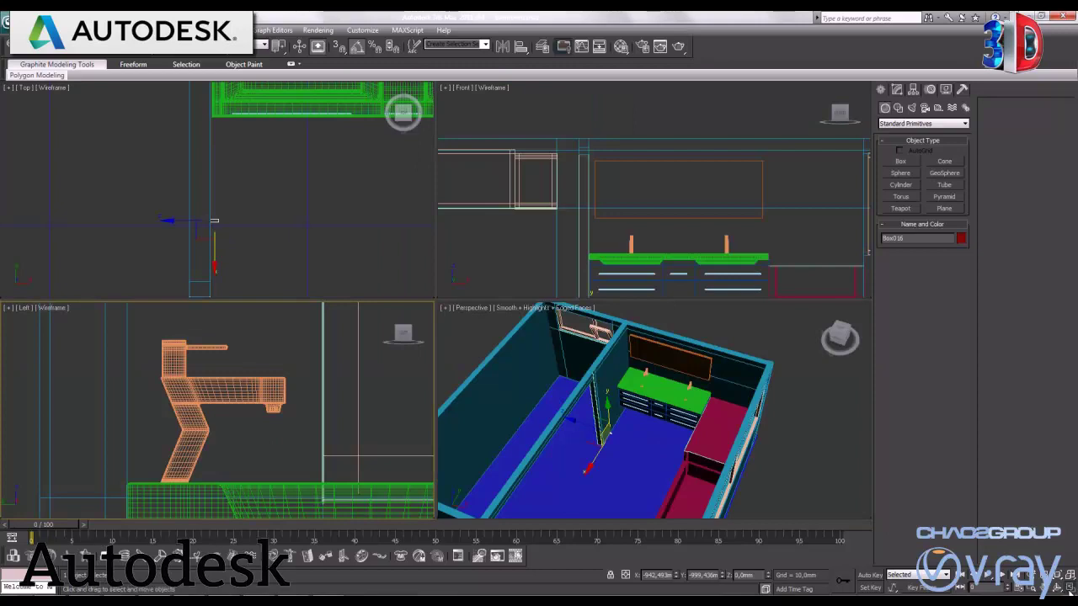
{"action": "key", "text": "alt+w"}
{"action": "scroll", "coordinate": [502, 310], "scroll_direction": "up", "scroll_amount": 3}
{"action": "scroll", "coordinate": [502, 309], "scroll_direction": "down", "scroll_amount": 3}
{"action": "scroll", "coordinate": [502, 310], "scroll_direction": "down", "scroll_amount": 5}
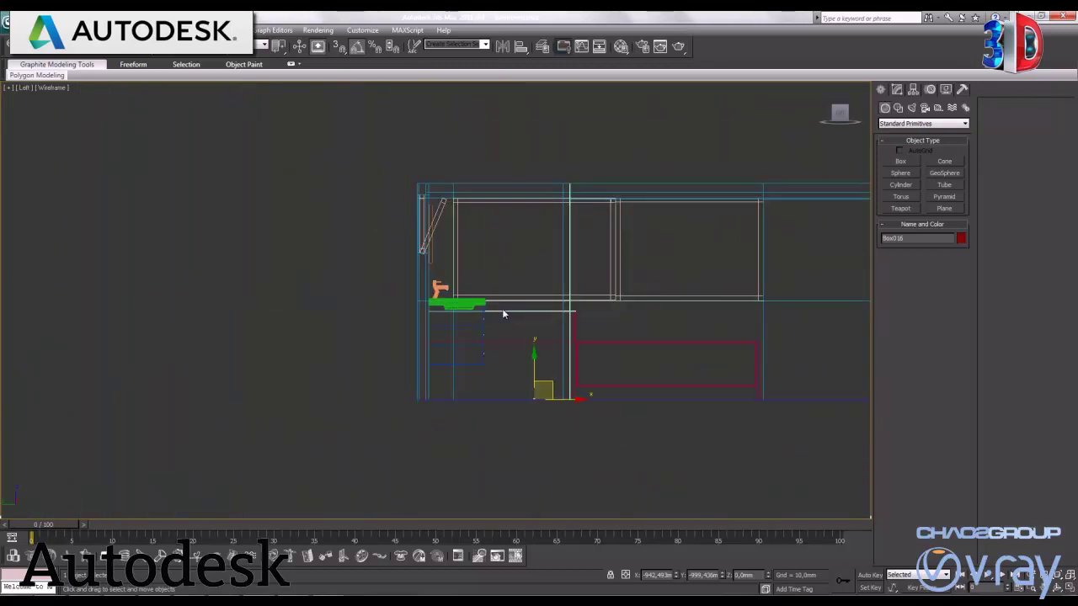
{"action": "left_click_drag", "start_coordinate": [531, 368], "coordinate": [544, 266]}
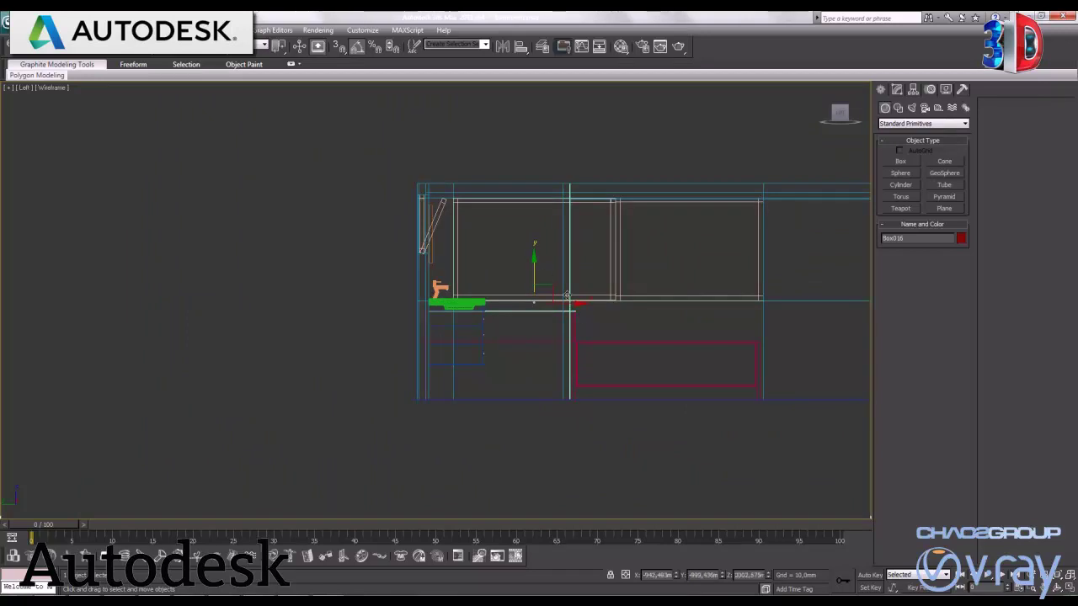
Step: In a maximized Front view, nudge the box left against the countertop's left end
{"action": "key", "text": "alt+w"}
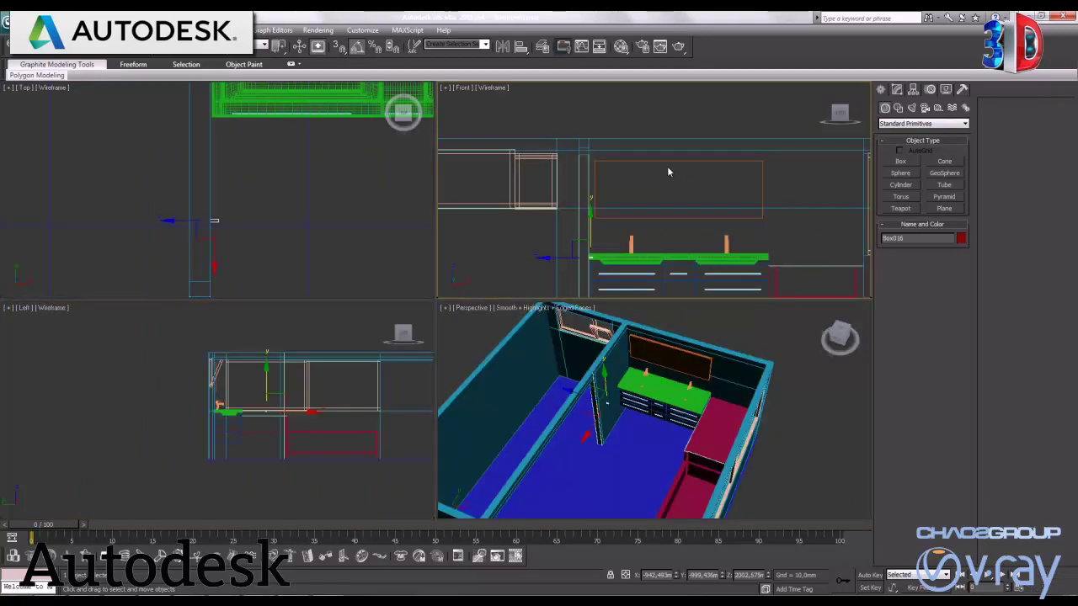
{"action": "key", "text": "alt+w"}
{"action": "middle_click_drag", "start_coordinate": [404, 373], "coordinate": [489, 289]}
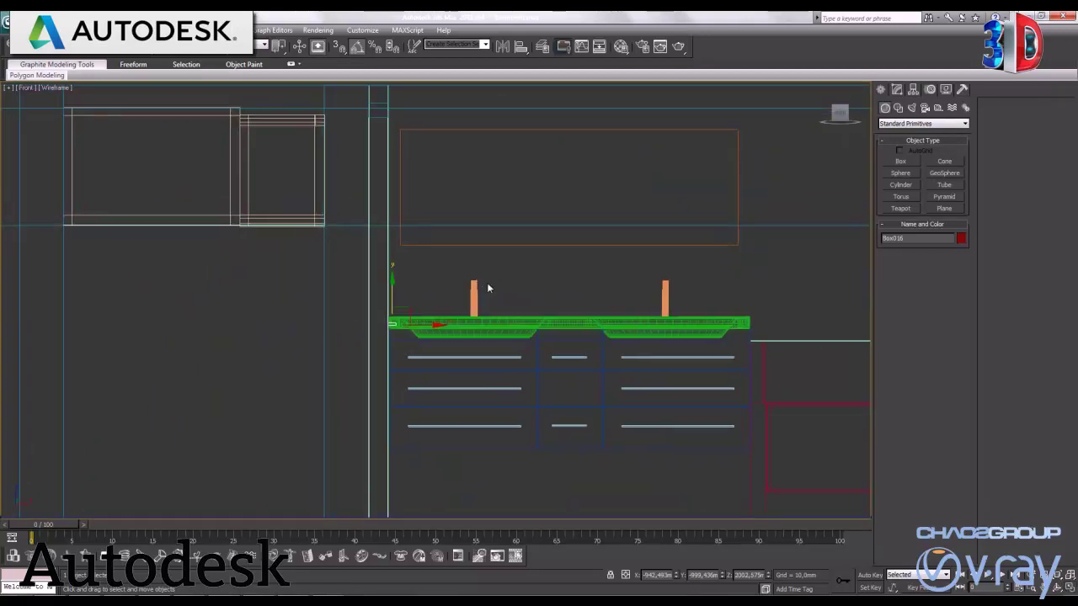
{"action": "scroll", "coordinate": [488, 289], "scroll_direction": "up", "scroll_amount": 3}
{"action": "scroll", "coordinate": [383, 383], "scroll_direction": "up", "scroll_amount": 3}
{"action": "middle_click_drag", "start_coordinate": [383, 384], "coordinate": [441, 342]}
{"action": "scroll", "coordinate": [432, 348], "scroll_direction": "up", "scroll_amount": 3}
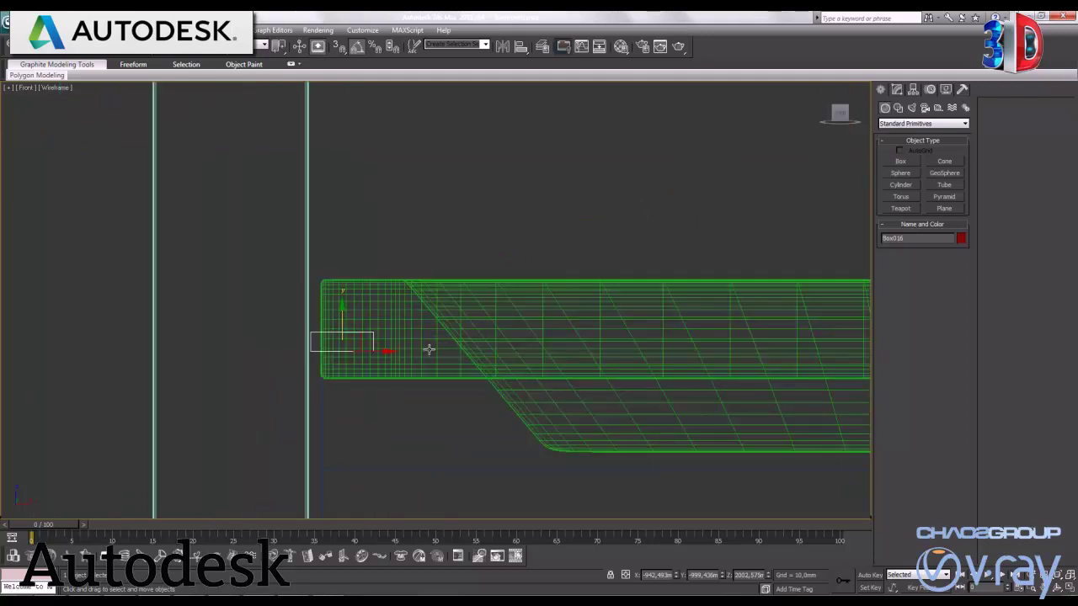
{"action": "left_click_drag", "start_coordinate": [372, 351], "coordinate": [367, 352]}
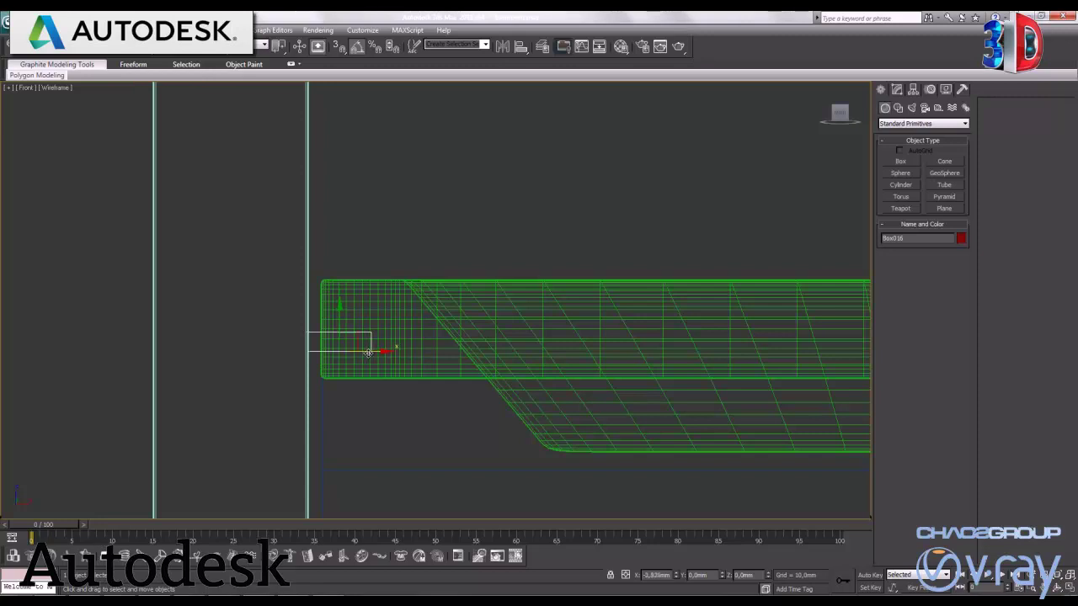
Step: Set the box Height to 30 and convert it to an Editable Poly
{"action": "left_click", "coordinate": [897, 89]}
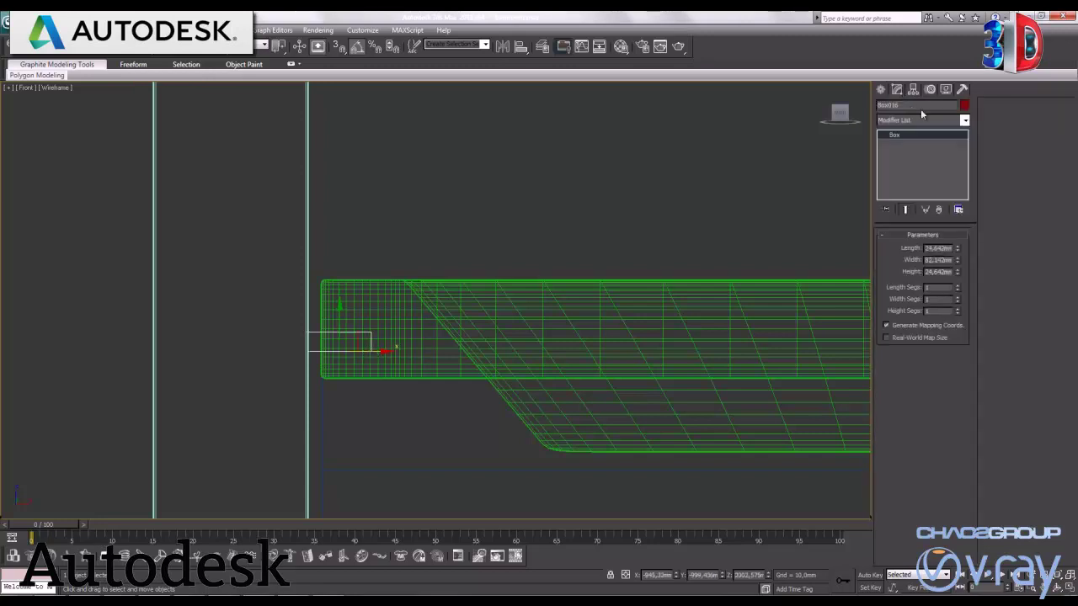
{"action": "double_click", "coordinate": [939, 272]}
{"action": "type", "text": "30"}
{"action": "key", "text": "Return"}
{"action": "left_click", "coordinate": [940, 269]}
{"action": "right_click", "coordinate": [376, 357]}
{"action": "mouse_move", "coordinate": [413, 455]}
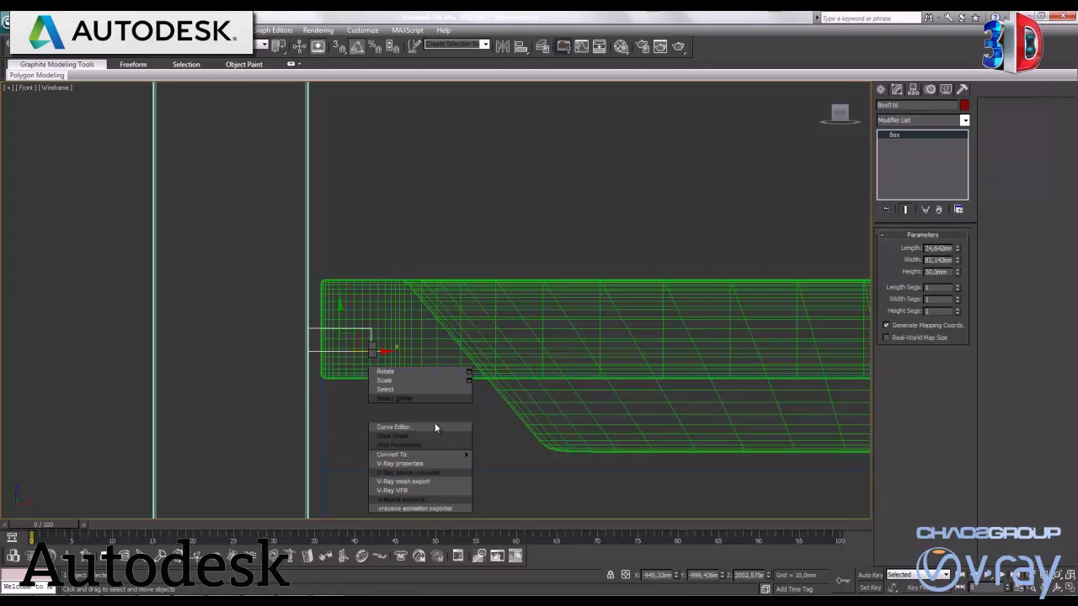
{"action": "left_click", "coordinate": [511, 463]}
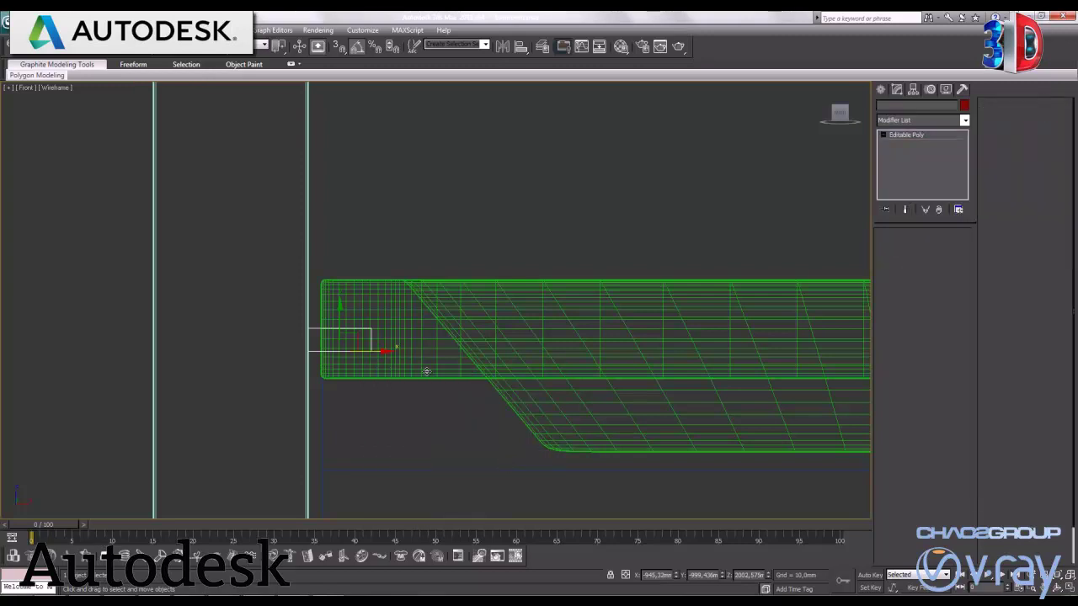
Step: In a maximized Perspective view, move the red box beside the vanity cabinet
{"action": "left_click", "coordinate": [1070, 590]}
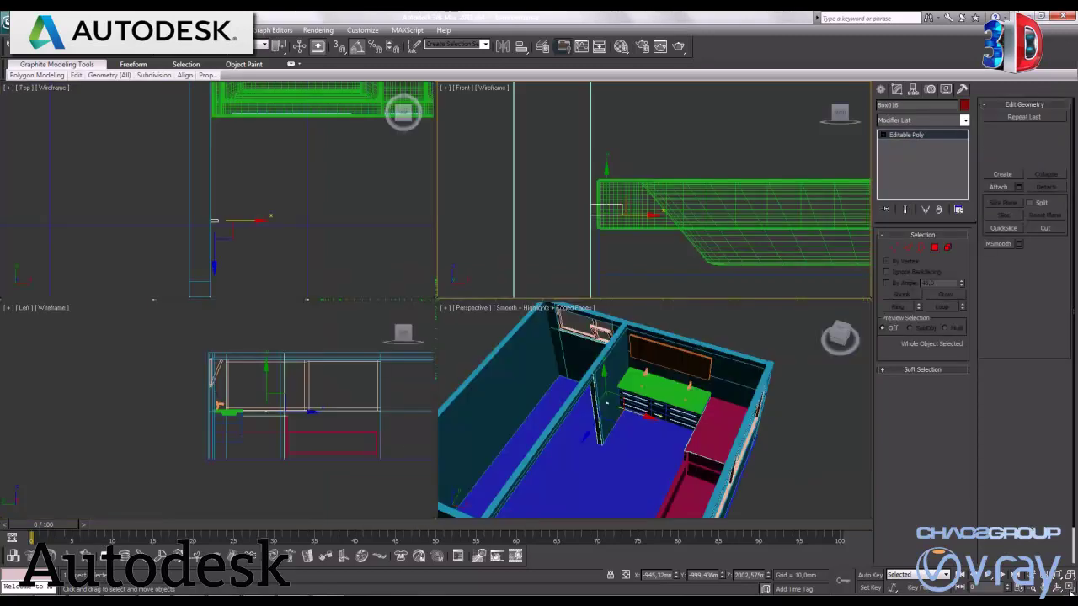
{"action": "left_click", "coordinate": [1069, 591]}
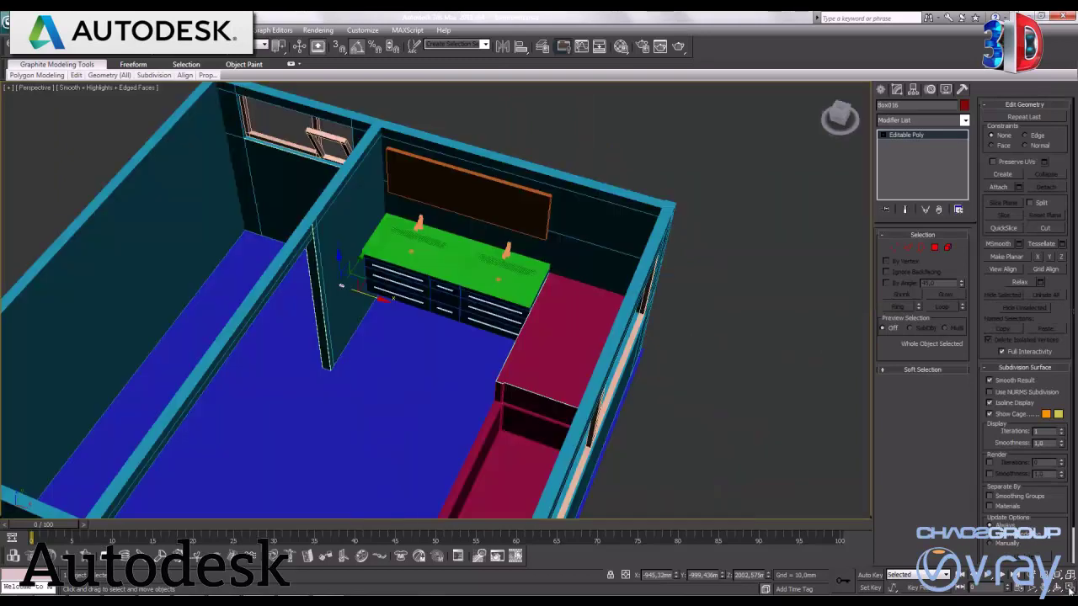
{"action": "key", "text": "z"}
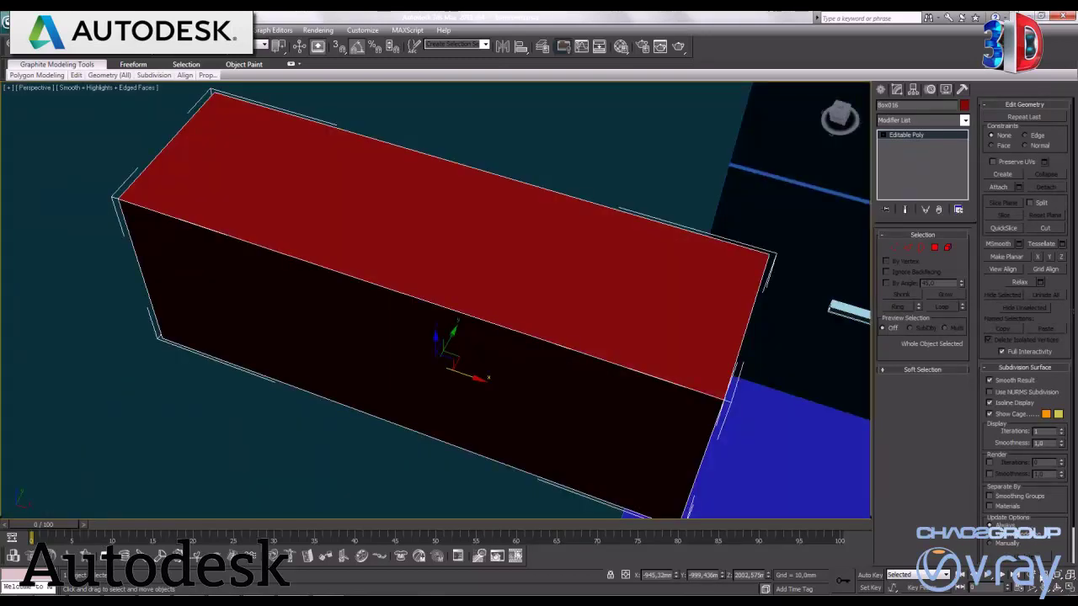
{"action": "middle_click_drag", "start_coordinate": [534, 214], "coordinate": [534, 392], "text": "ctrl+alt"}
{"action": "mouse_move", "coordinate": [548, 244]}
{"action": "middle_mouse_down", "text": "ctrl+alt"}
{"action": "mouse_move", "coordinate": [592, 393]}
{"action": "mouse_move", "coordinate": [585, 357]}
{"action": "mouse_move", "coordinate": [458, 332]}
{"action": "middle_mouse_up", "text": "ctrl+alt"}
{"action": "left_click_drag", "start_coordinate": [421, 296], "coordinate": [414, 303]}
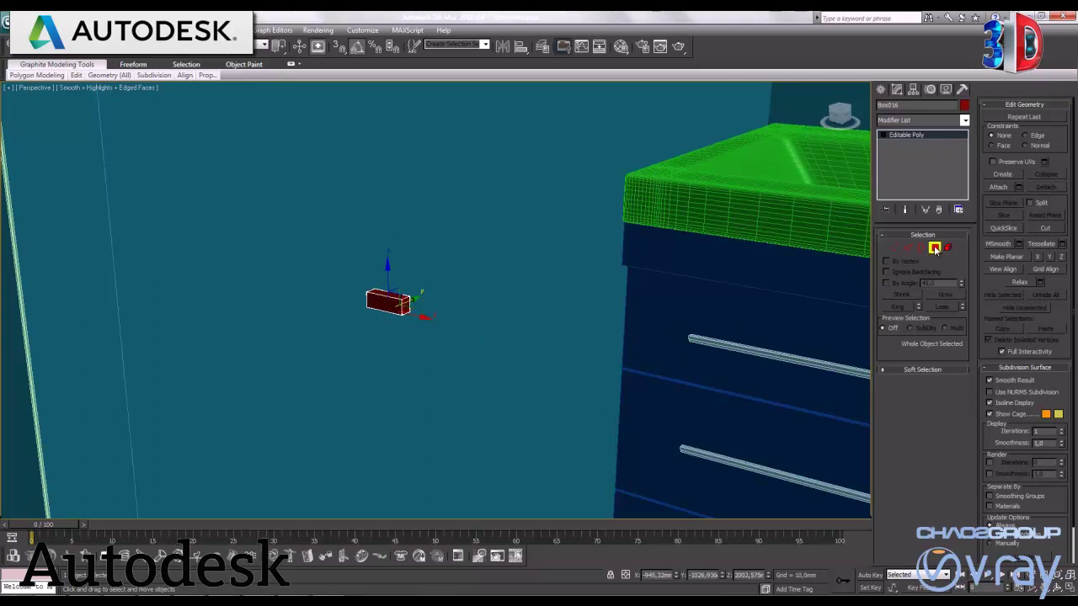
Step: Extrude the box's end face about 13.7 mm and tilt it slightly
{"action": "left_click", "coordinate": [377, 292]}
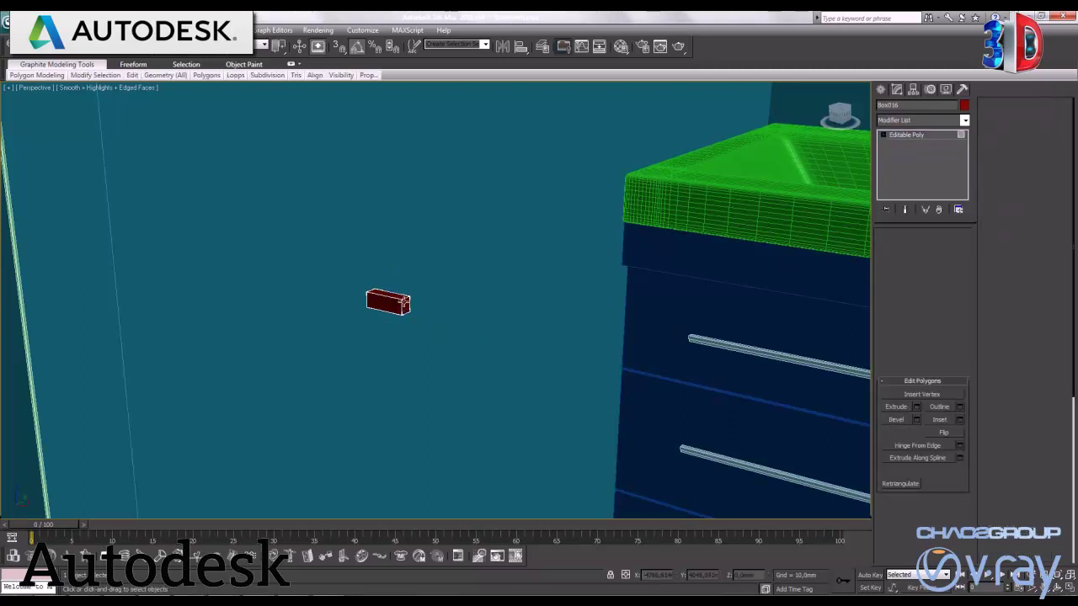
{"action": "key", "text": "alt+z"}
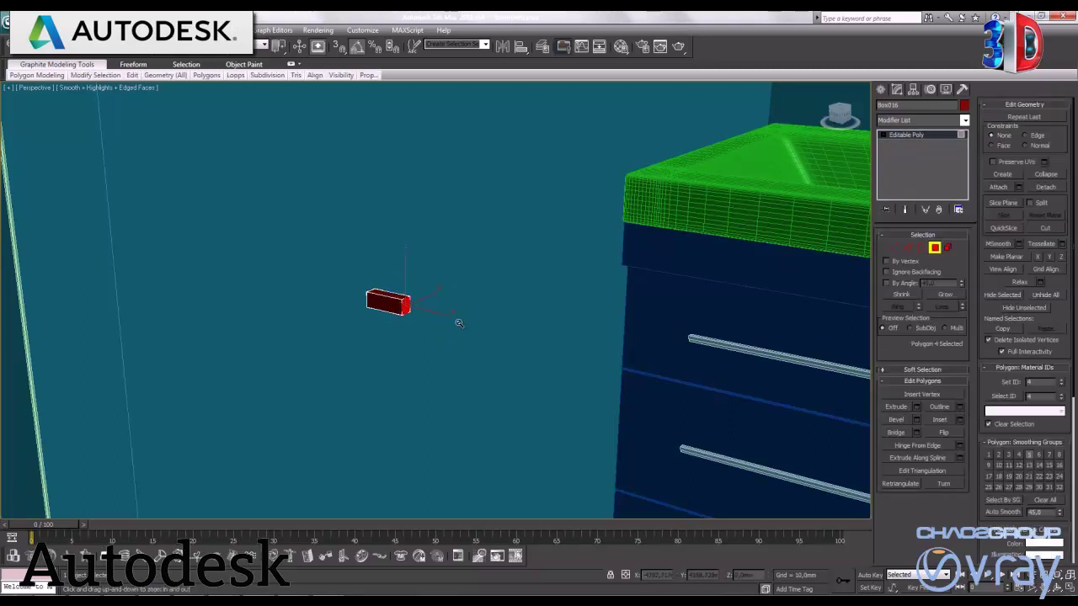
{"action": "mouse_move", "coordinate": [546, 352]}
{"action": "left_mouse_down"}
{"action": "mouse_move", "coordinate": [408, 374]}
{"action": "mouse_move", "coordinate": [590, 349]}
{"action": "left_mouse_up"}
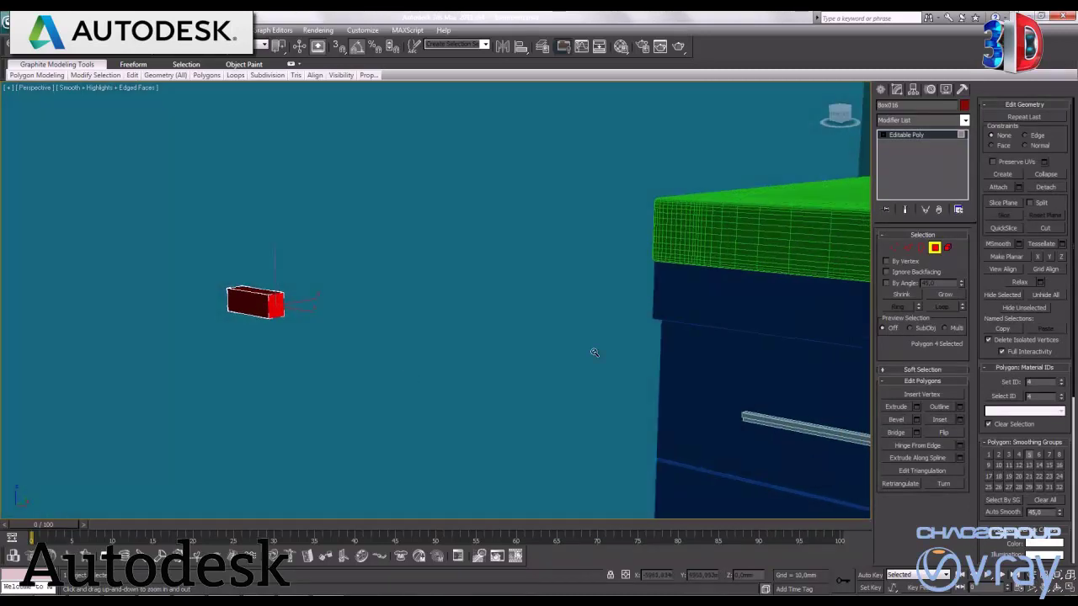
{"action": "left_click", "coordinate": [917, 408]}
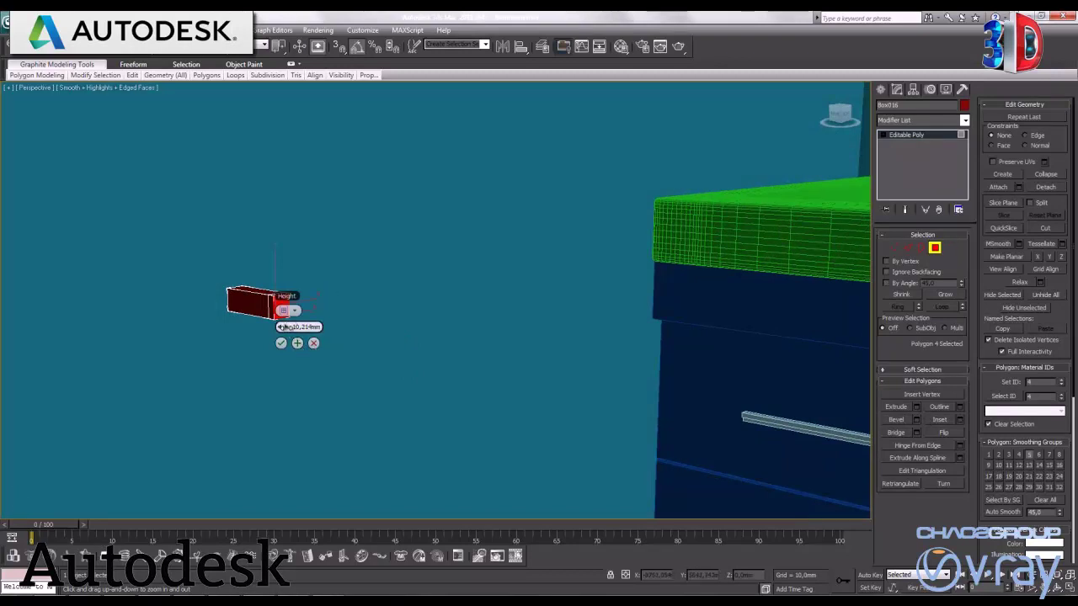
{"action": "left_click_drag", "start_coordinate": [287, 327], "coordinate": [307, 327]}
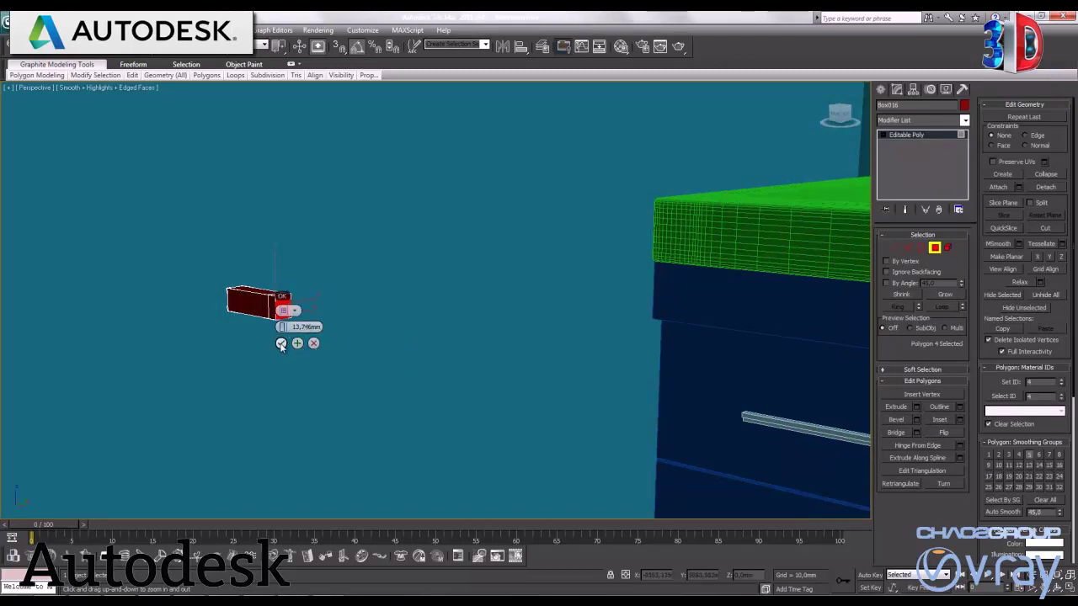
{"action": "left_click", "coordinate": [282, 343]}
{"action": "left_click", "coordinate": [369, 49]}
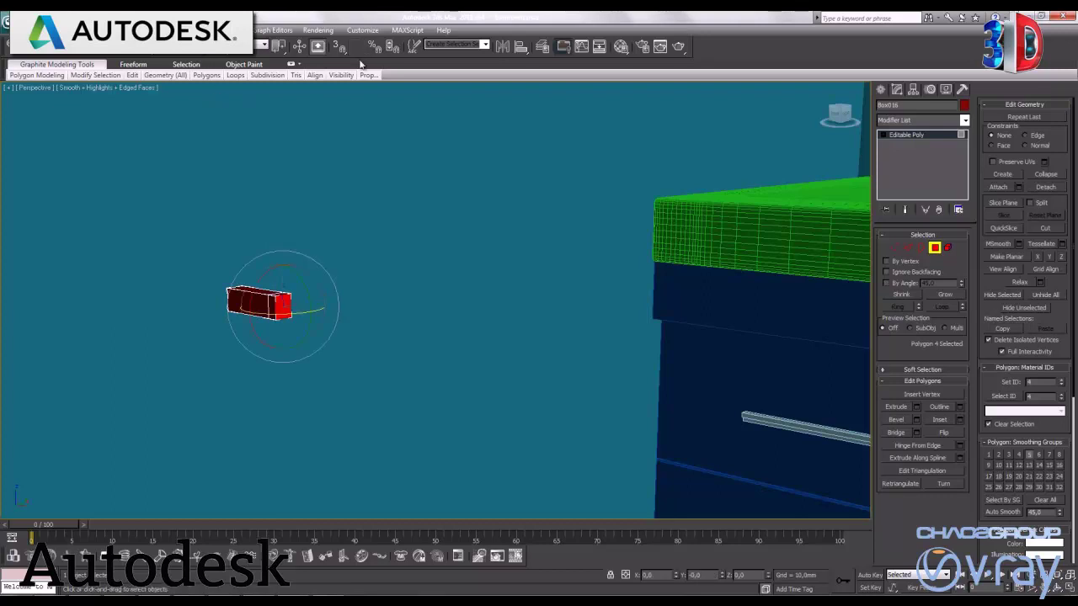
{"action": "left_click_drag", "start_coordinate": [296, 314], "coordinate": [330, 310]}
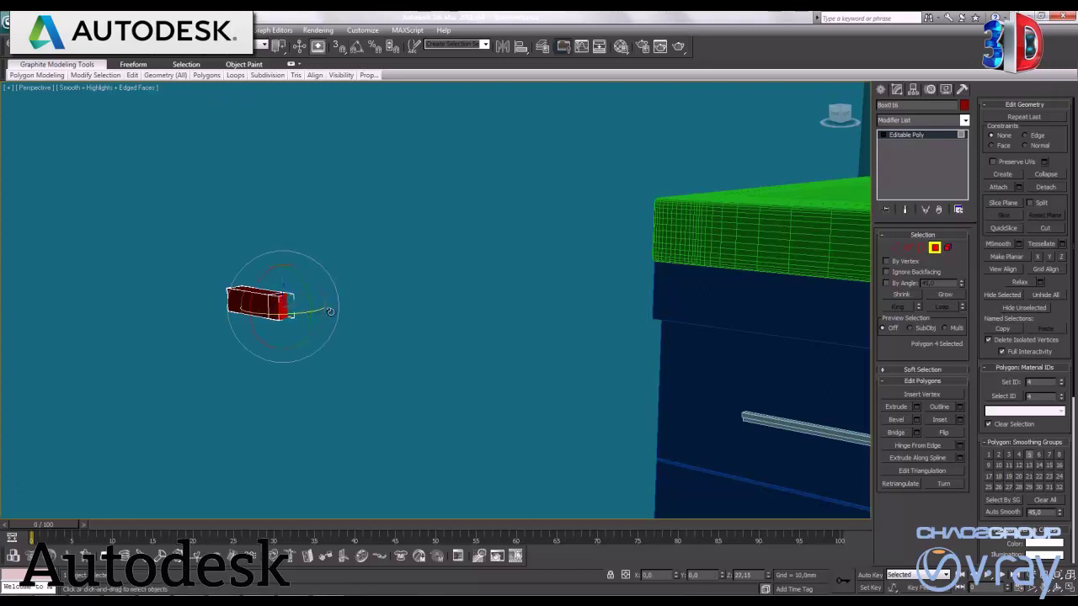
{"action": "middle_click_drag", "start_coordinate": [375, 300], "coordinate": [373, 325], "text": "alt"}
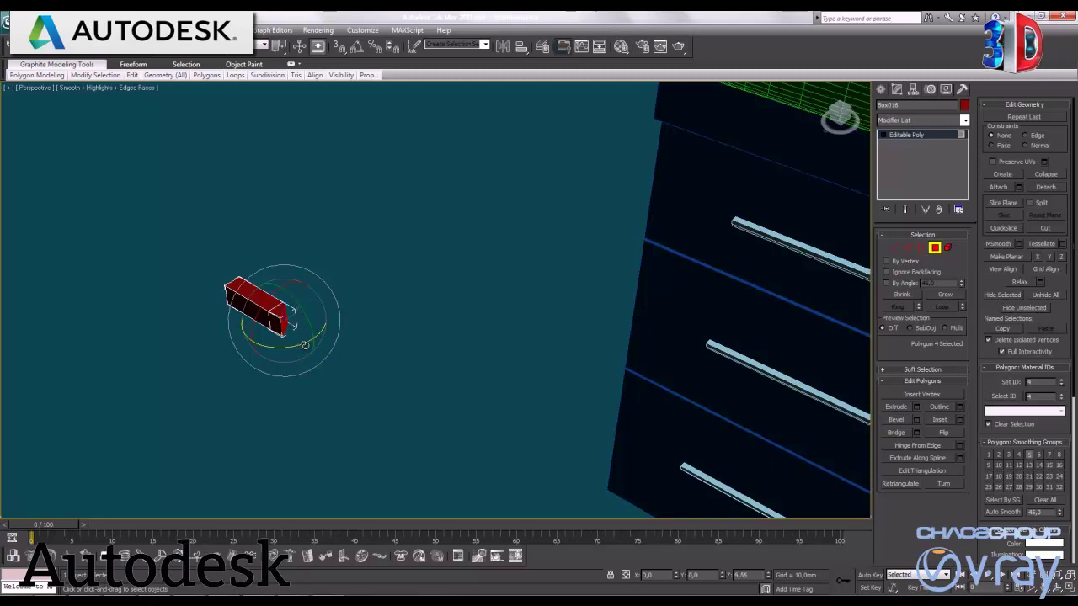
Step: Repeat the extrude-and-rotate on the end face three more times to curve it
{"action": "left_click", "coordinate": [916, 407]}
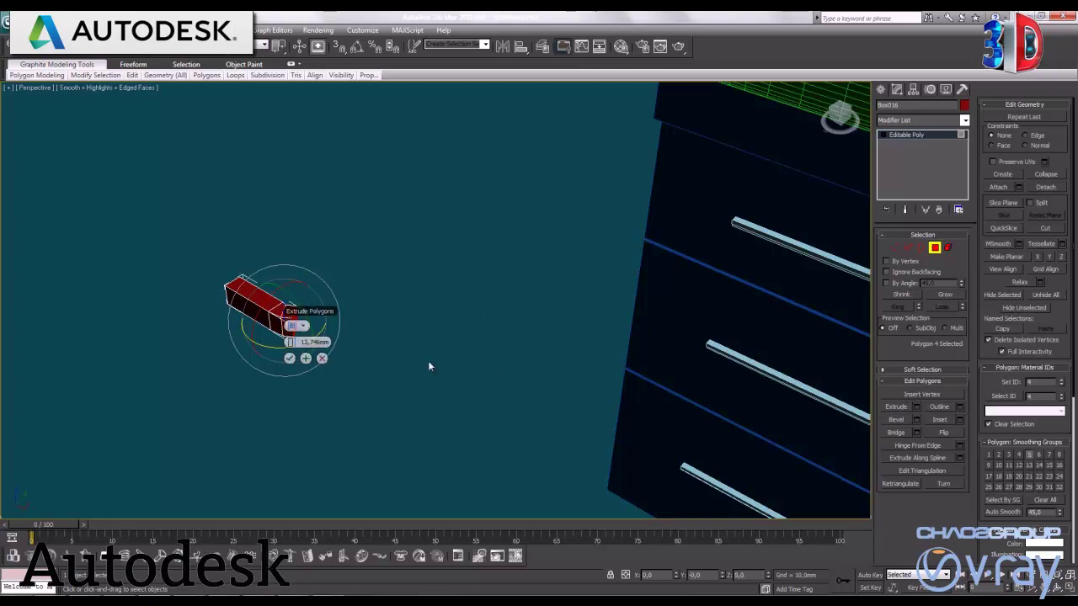
{"action": "left_click", "coordinate": [289, 357]}
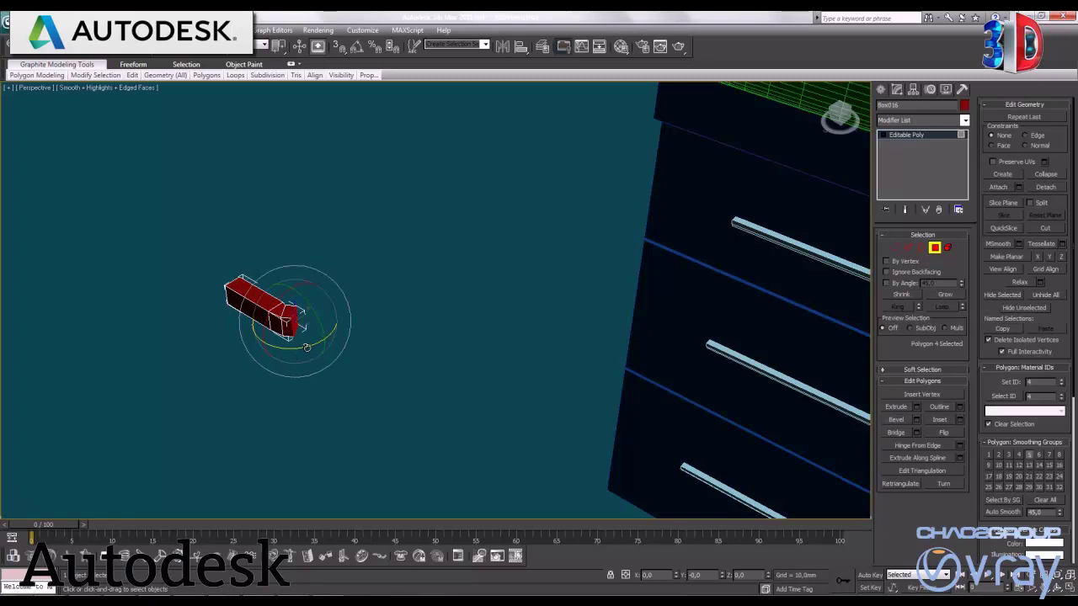
{"action": "left_click_drag", "start_coordinate": [308, 347], "coordinate": [333, 337]}
{"action": "left_click", "coordinate": [916, 407]}
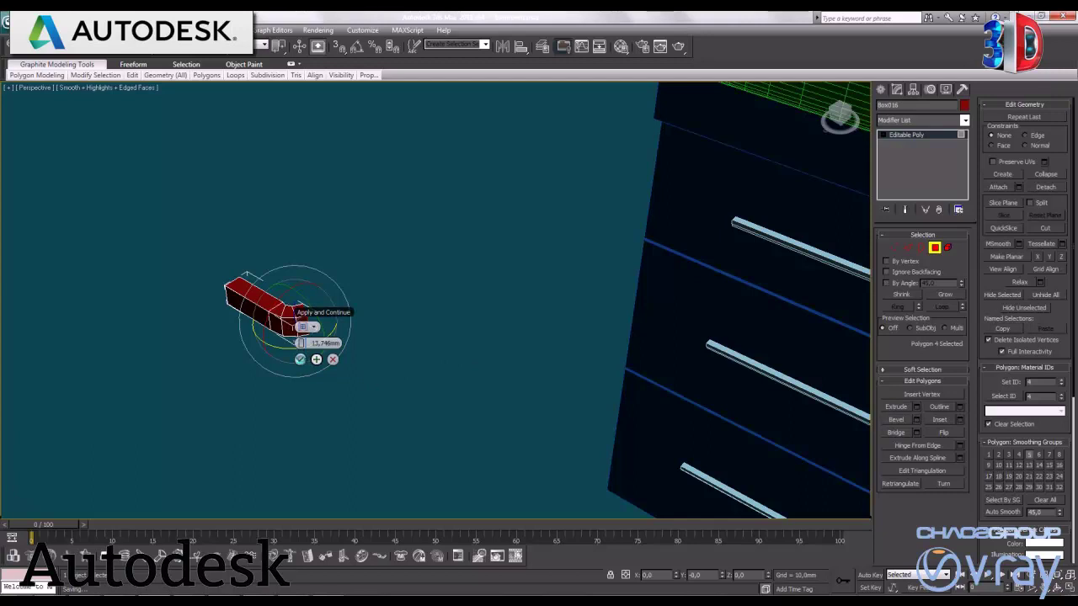
{"action": "left_click", "coordinate": [300, 360]}
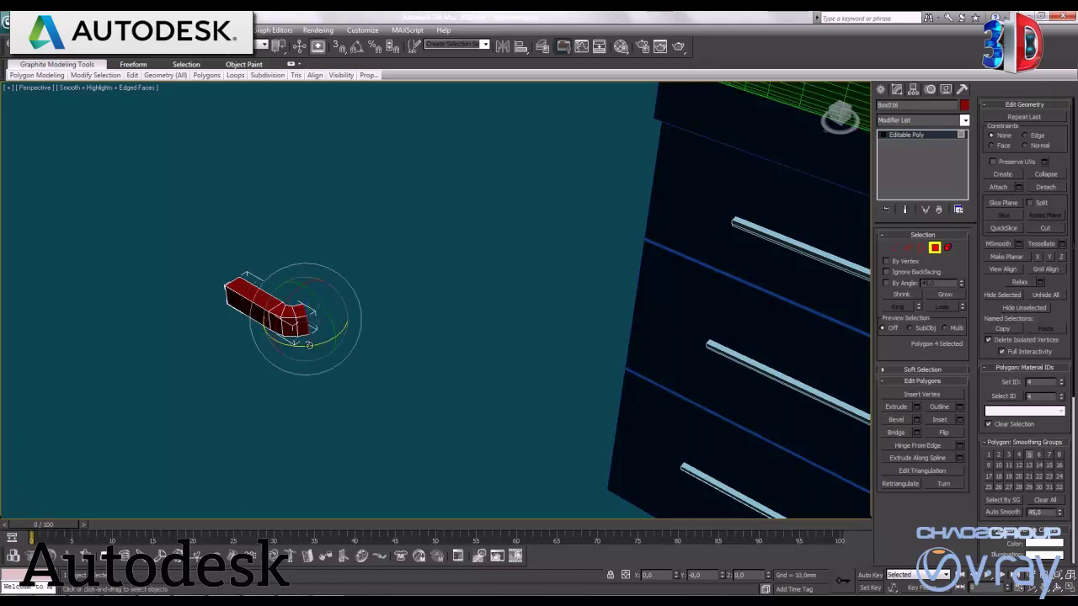
{"action": "left_click_drag", "start_coordinate": [309, 346], "coordinate": [331, 342]}
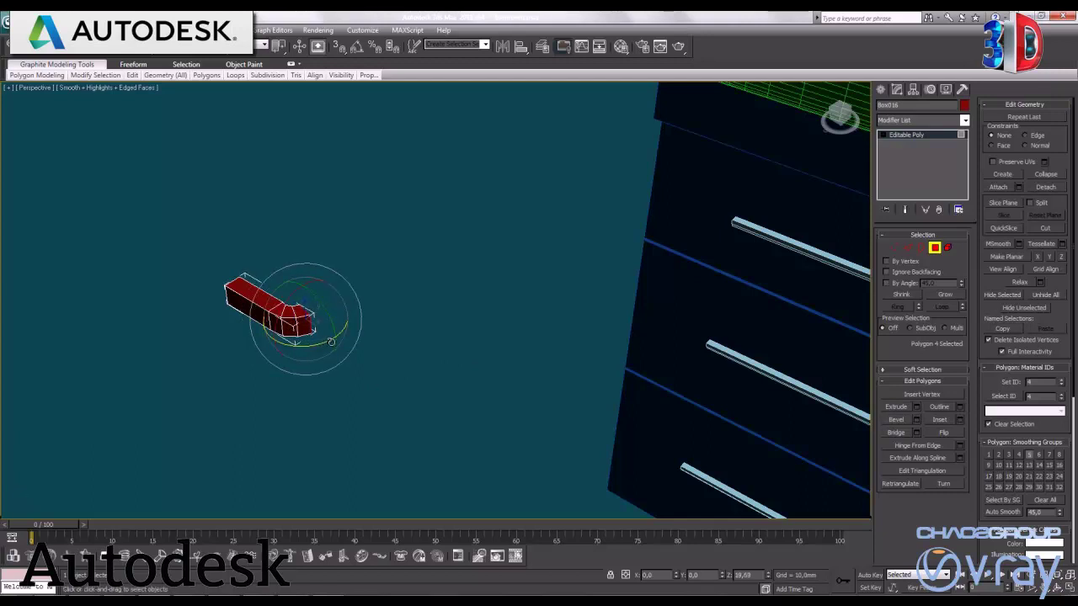
{"action": "left_click", "coordinate": [917, 407]}
{"action": "left_click", "coordinate": [311, 357]}
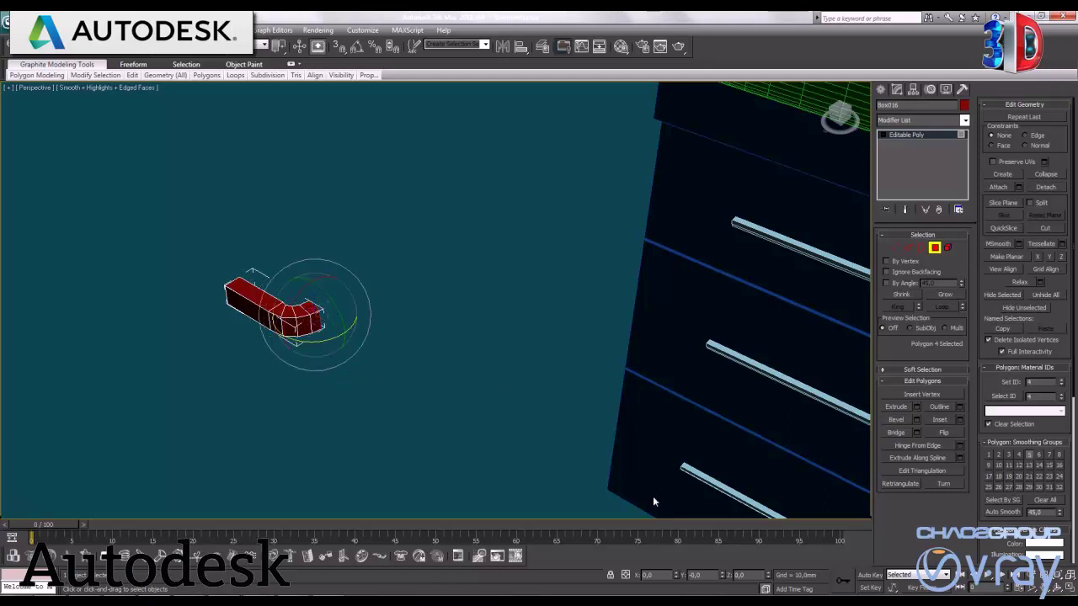
Step: In a maximized Top view, rotate the end face about 11 degrees around Z
{"action": "key", "text": "alt+w"}
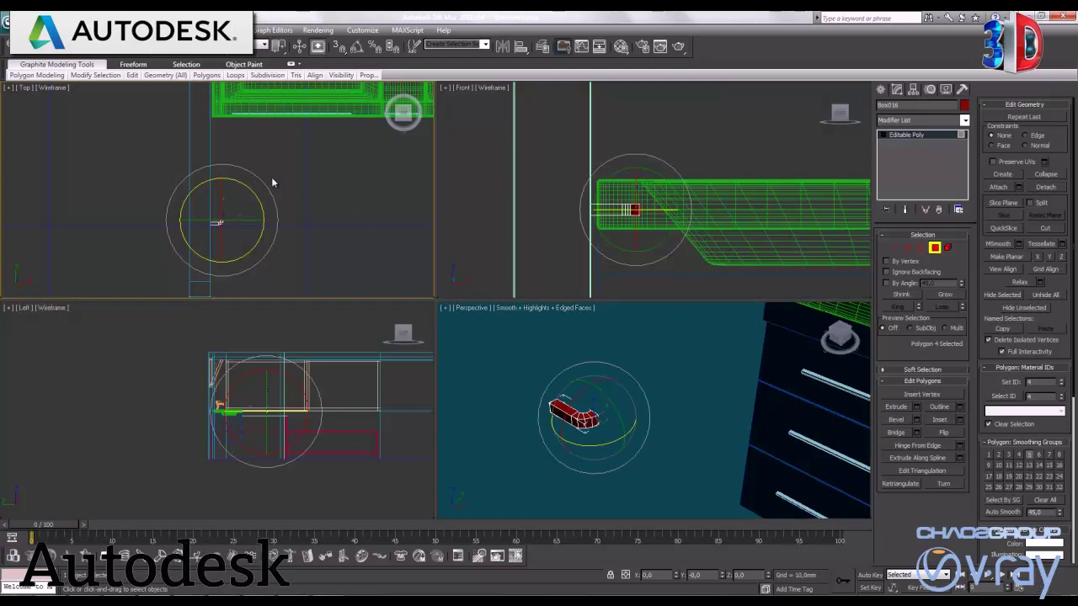
{"action": "key", "text": "alt+w"}
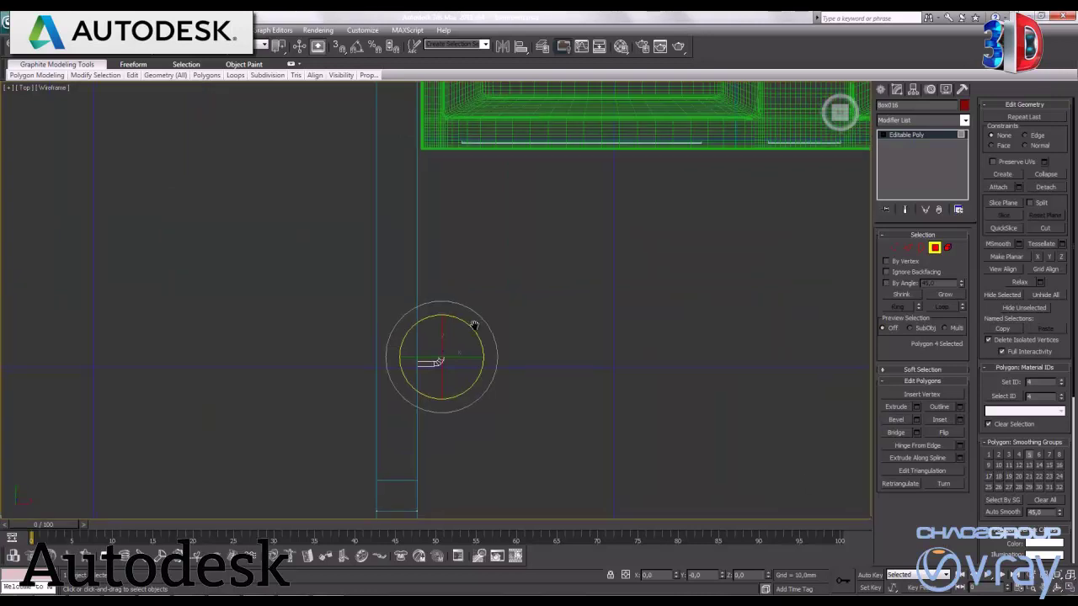
{"action": "middle_click_drag", "start_coordinate": [474, 362], "coordinate": [474, 308]}
{"action": "scroll", "coordinate": [477, 309], "scroll_direction": "up", "scroll_amount": 1}
{"action": "scroll", "coordinate": [478, 308], "scroll_direction": "up", "scroll_amount": 2}
{"action": "left_click_drag", "start_coordinate": [556, 266], "coordinate": [554, 254]}
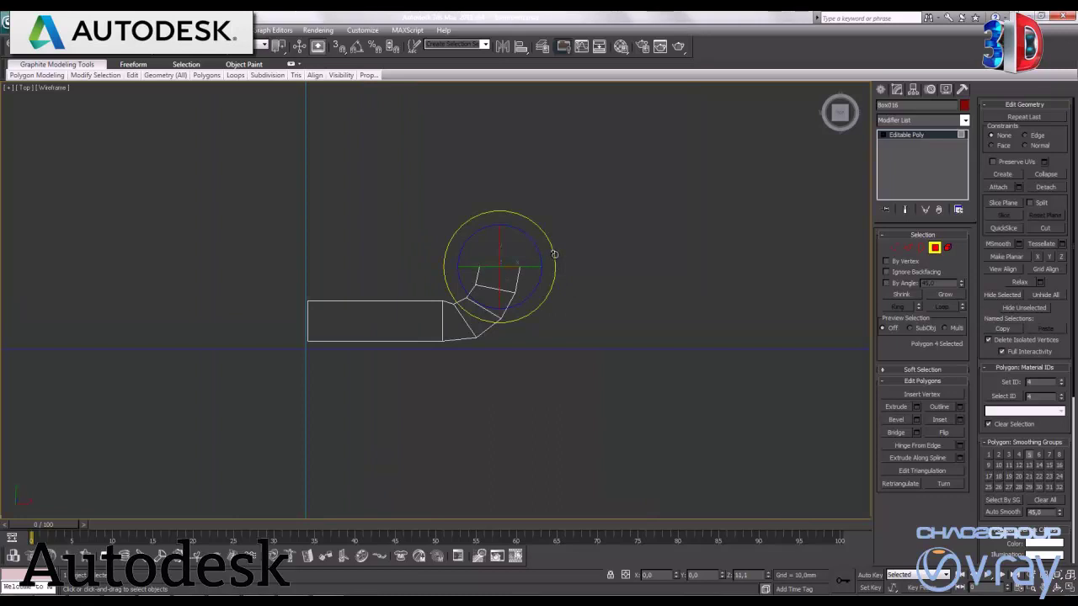
{"action": "left_click_drag", "start_coordinate": [554, 252], "coordinate": [554, 257]}
{"action": "key", "text": "w"}
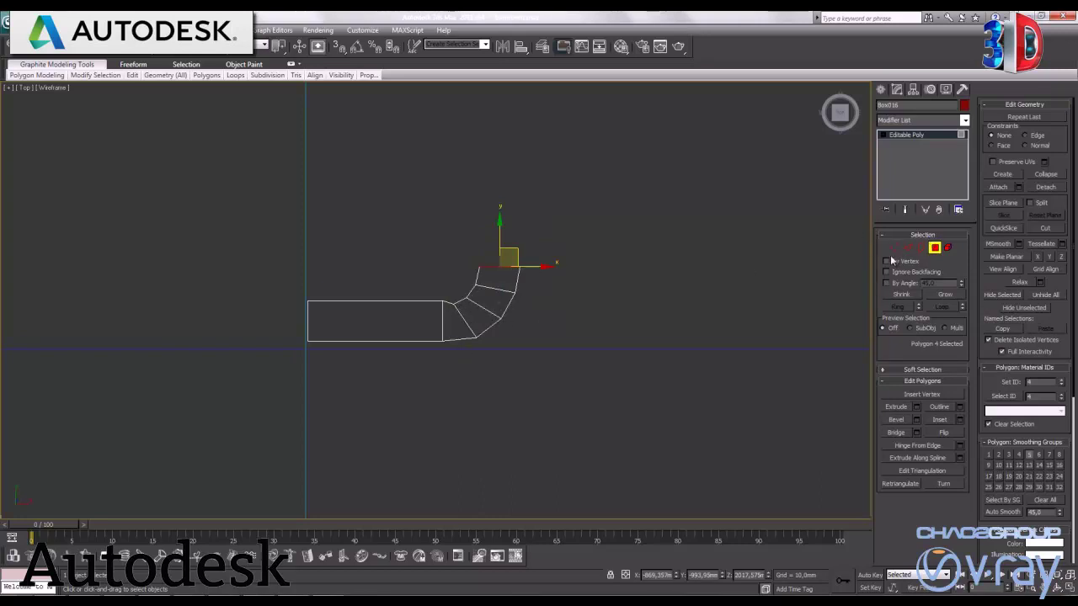
Step: Select the bend's vertices and shift them left, then return to Polygon level
{"action": "left_click", "coordinate": [894, 247]}
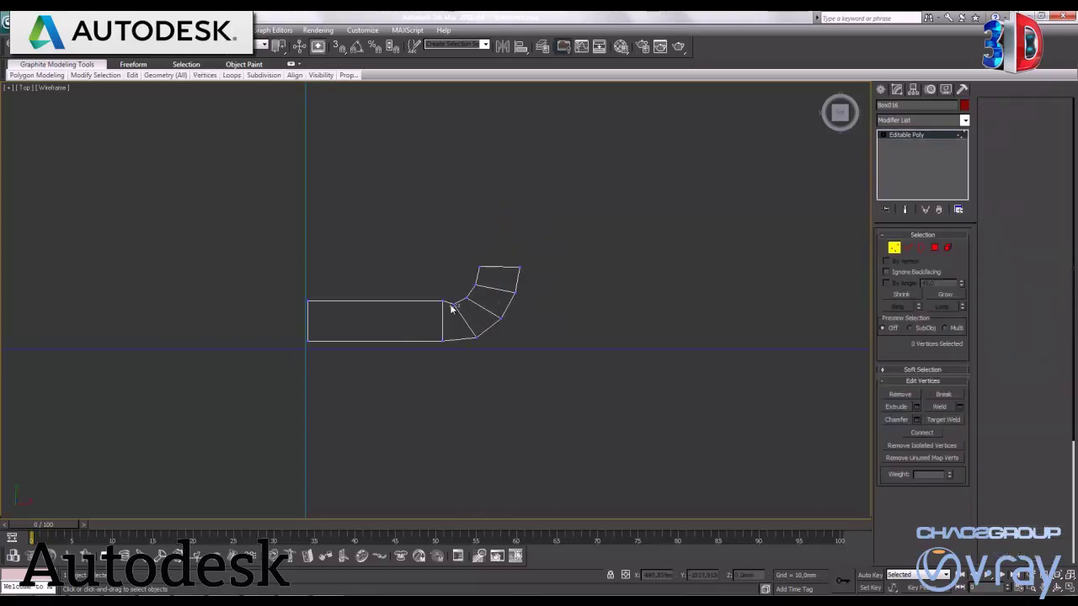
{"action": "left_click_drag", "start_coordinate": [448, 308], "coordinate": [462, 293]}
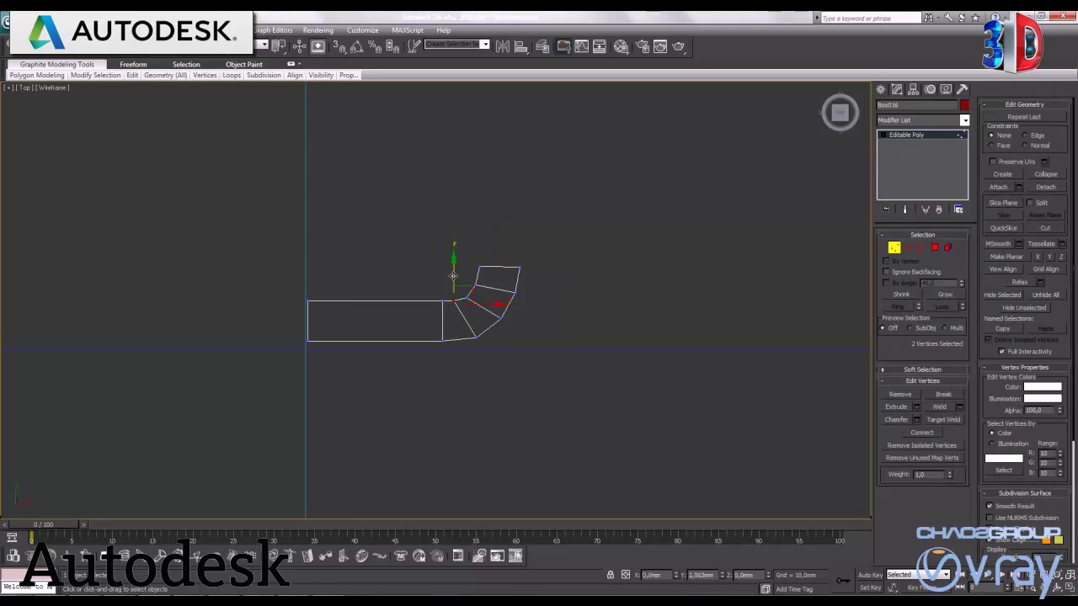
{"action": "left_click_drag", "start_coordinate": [590, 395], "coordinate": [378, 211]}
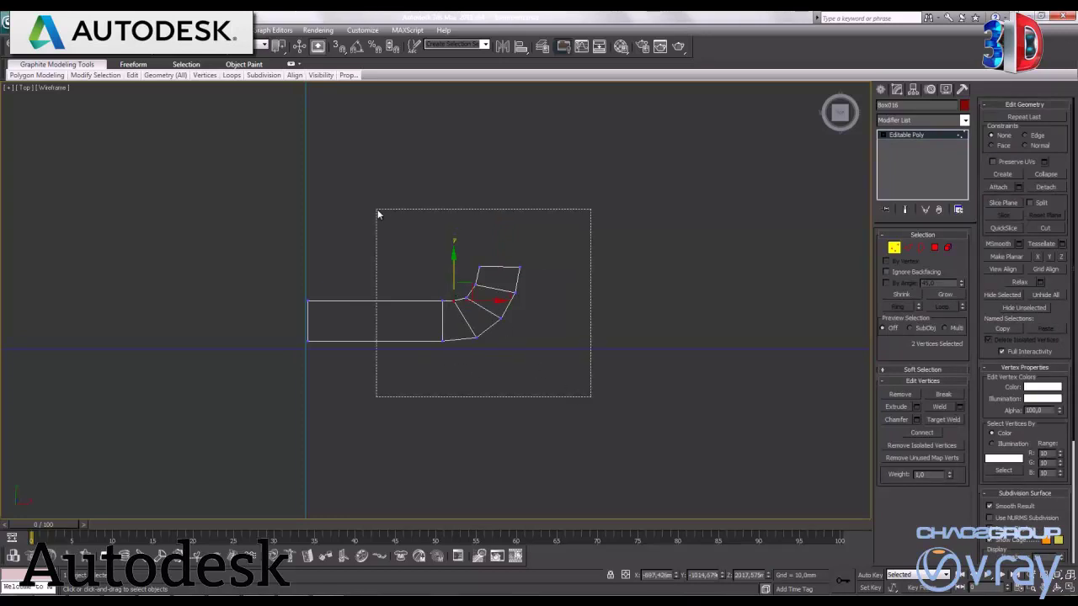
{"action": "mouse_move", "coordinate": [508, 302]}
{"action": "left_mouse_down"}
{"action": "mouse_move", "coordinate": [464, 302]}
{"action": "mouse_move", "coordinate": [470, 235]}
{"action": "left_mouse_up"}
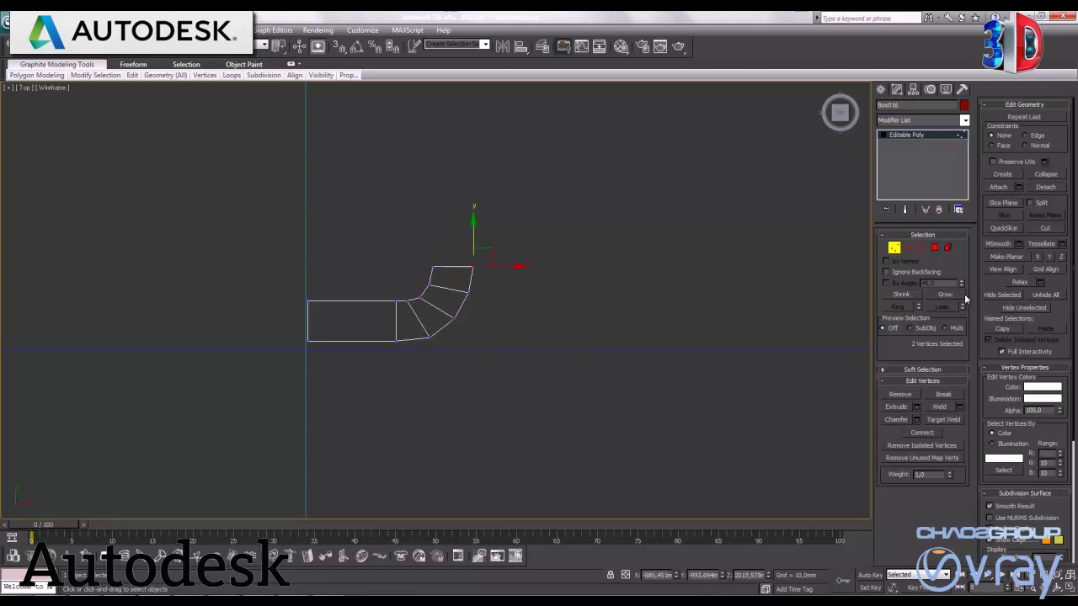
{"action": "left_click", "coordinate": [1068, 589]}
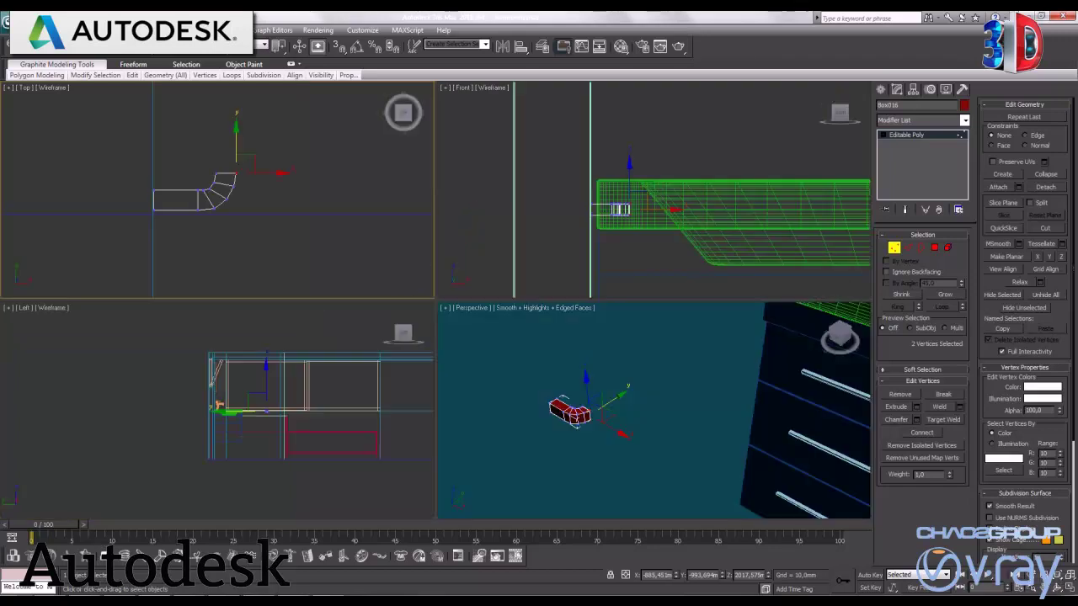
{"action": "left_click", "coordinate": [1068, 589]}
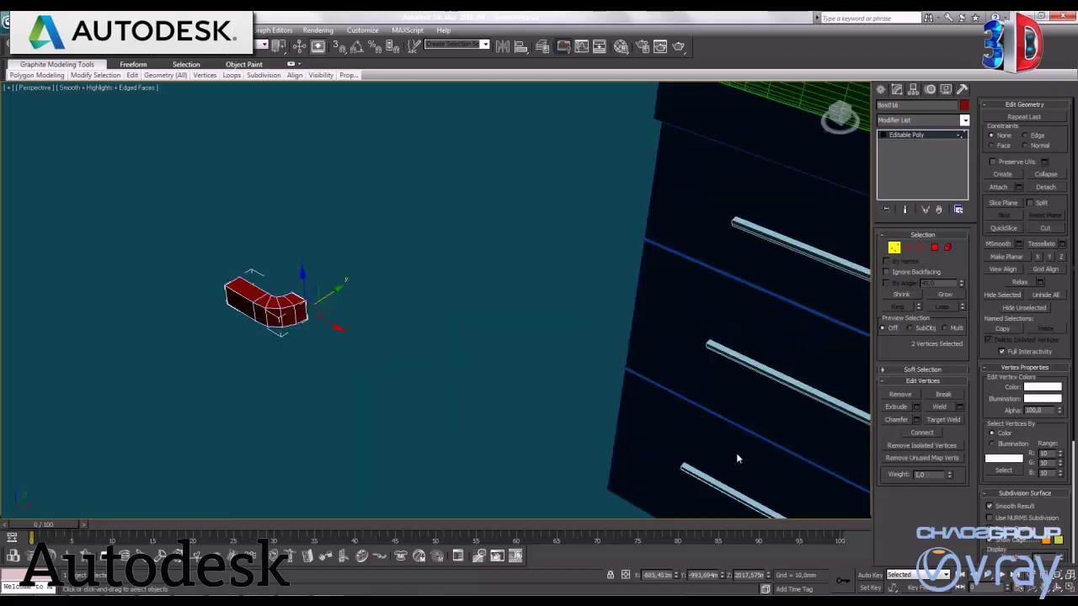
{"action": "middle_click_drag", "start_coordinate": [468, 311], "coordinate": [421, 302], "text": "alt"}
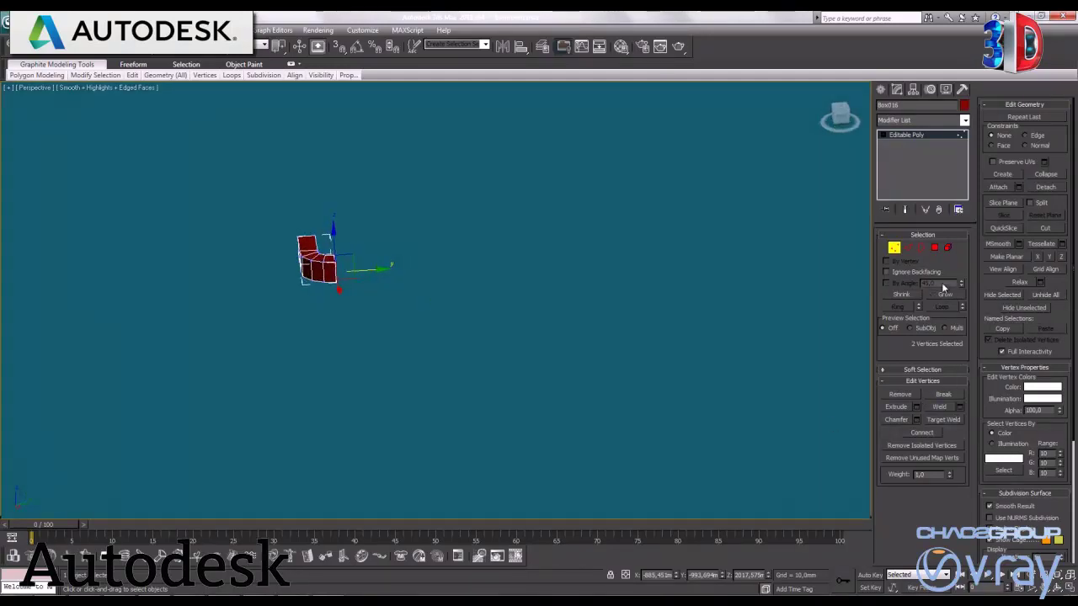
{"action": "left_click", "coordinate": [934, 248]}
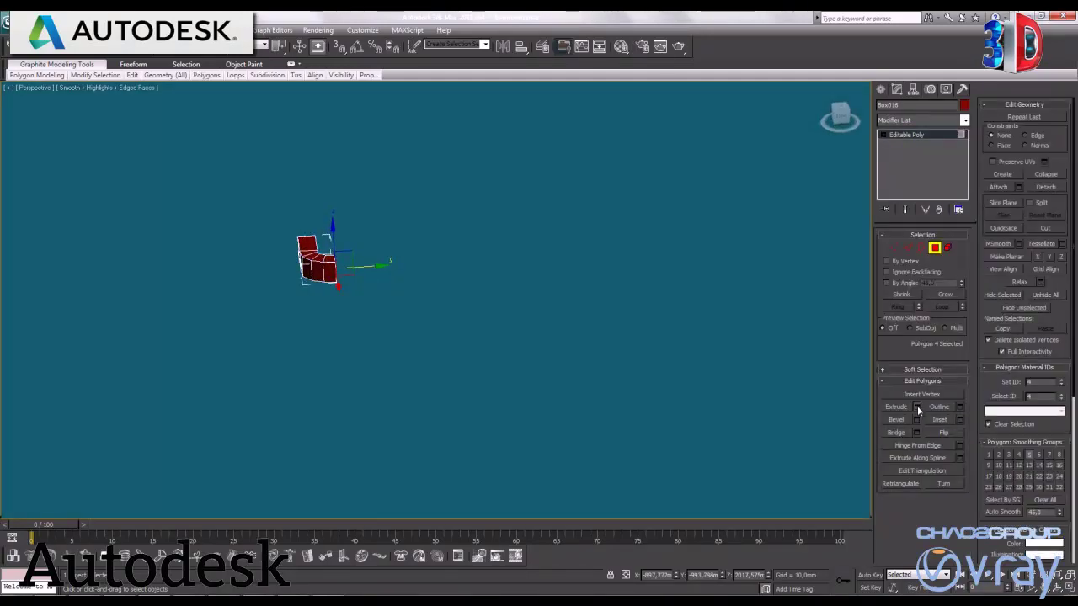
Step: Extrude the end face into a straight arm about 273.6 mm long, then exit Polygon mode
{"action": "left_click", "coordinate": [917, 407]}
{"action": "mouse_move", "coordinate": [341, 289]}
{"action": "left_mouse_down"}
{"action": "mouse_move", "coordinate": [564, 314]}
{"action": "mouse_move", "coordinate": [202, 389]}
{"action": "mouse_move", "coordinate": [630, 389]}
{"action": "left_mouse_up"}
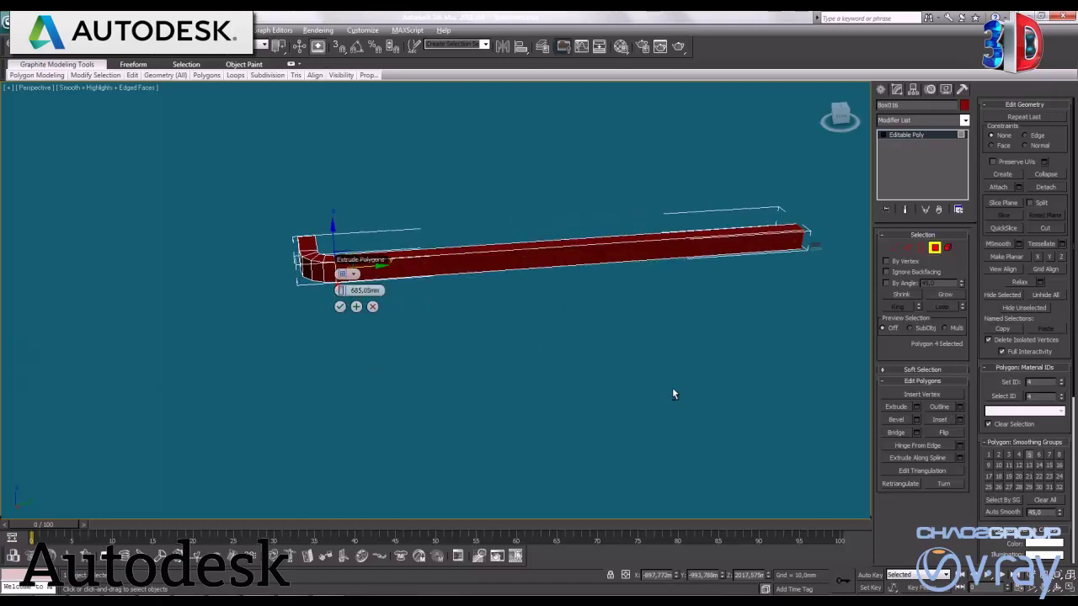
{"action": "left_click_drag", "start_coordinate": [341, 290], "coordinate": [341, 329]}
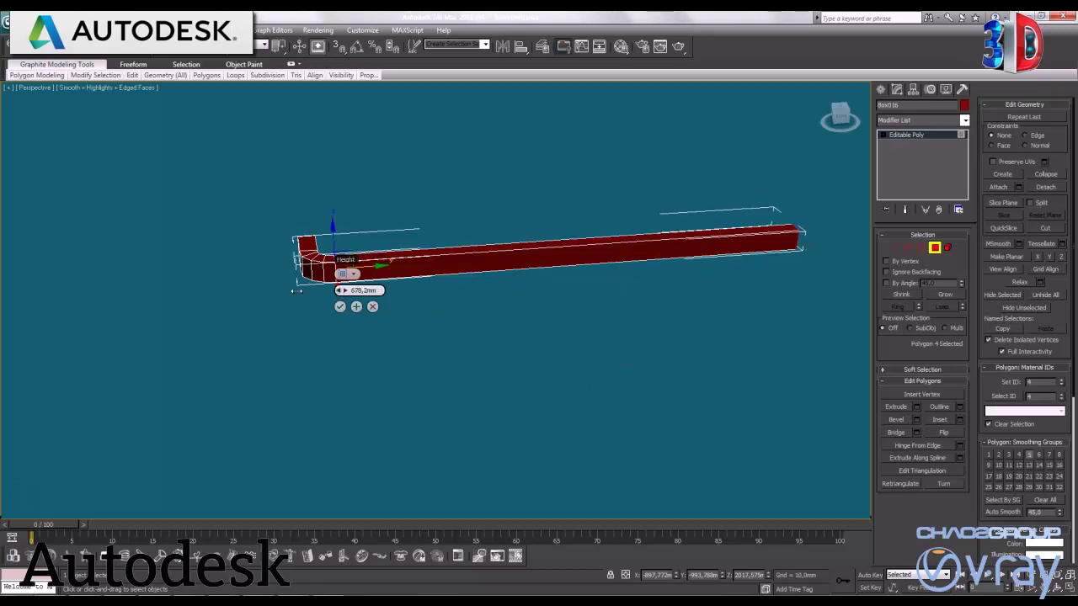
{"action": "mouse_move", "coordinate": [815, 288]}
{"action": "left_mouse_down"}
{"action": "mouse_move", "coordinate": [284, 314]}
{"action": "mouse_move", "coordinate": [341, 313]}
{"action": "left_mouse_up"}
{"action": "left_click", "coordinate": [341, 306]}
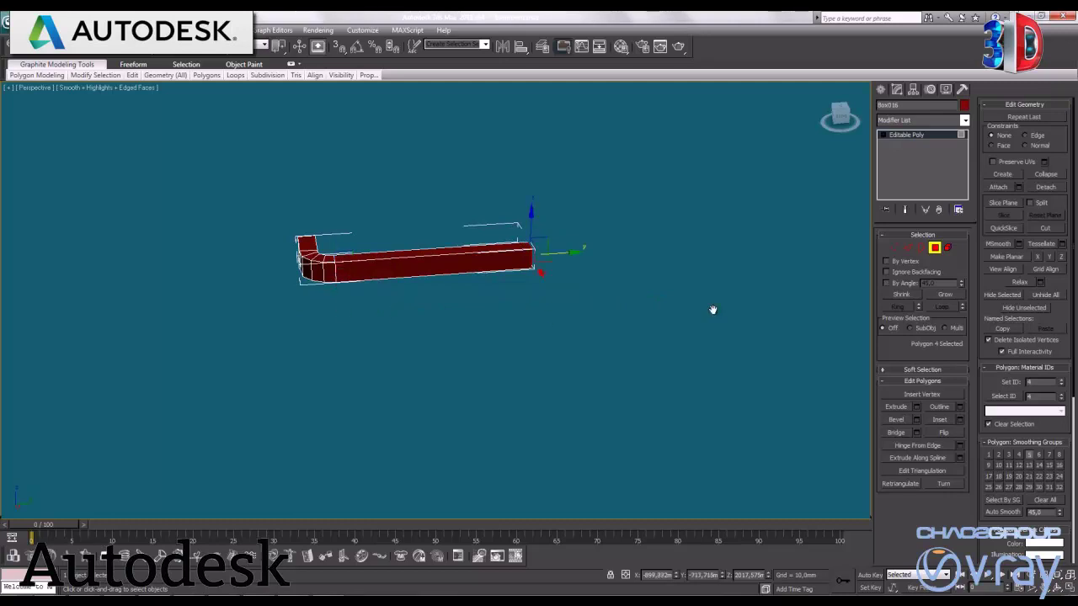
{"action": "left_click", "coordinate": [939, 247]}
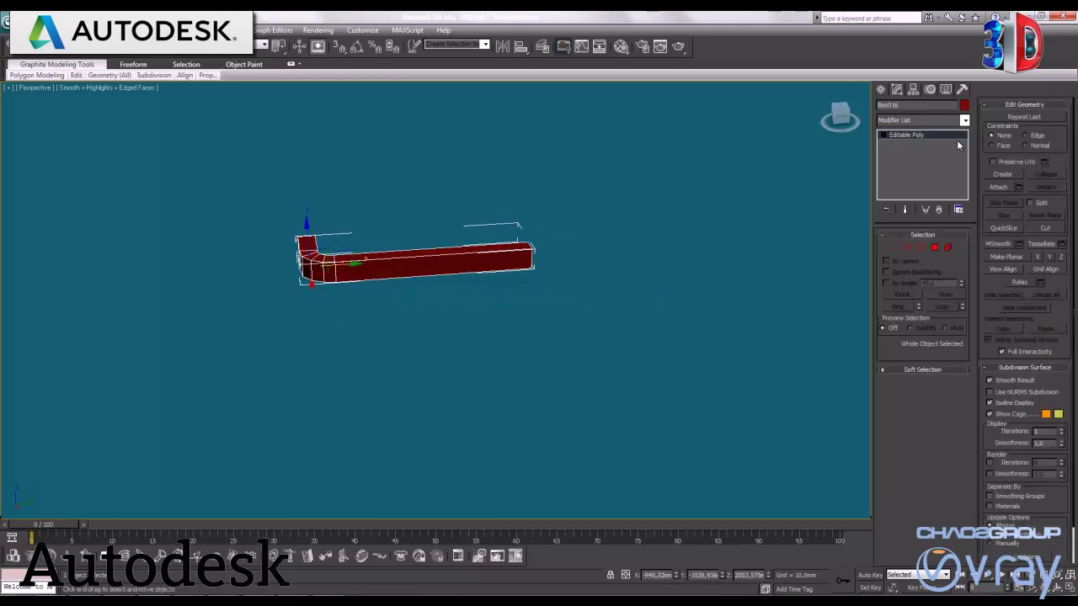
Step: Add a Symmetry modifier to the piece and try the X, Y and Z mirror axes
{"action": "left_click", "coordinate": [965, 121]}
{"action": "scroll", "coordinate": [924, 415], "scroll_direction": "down", "scroll_amount": 10}
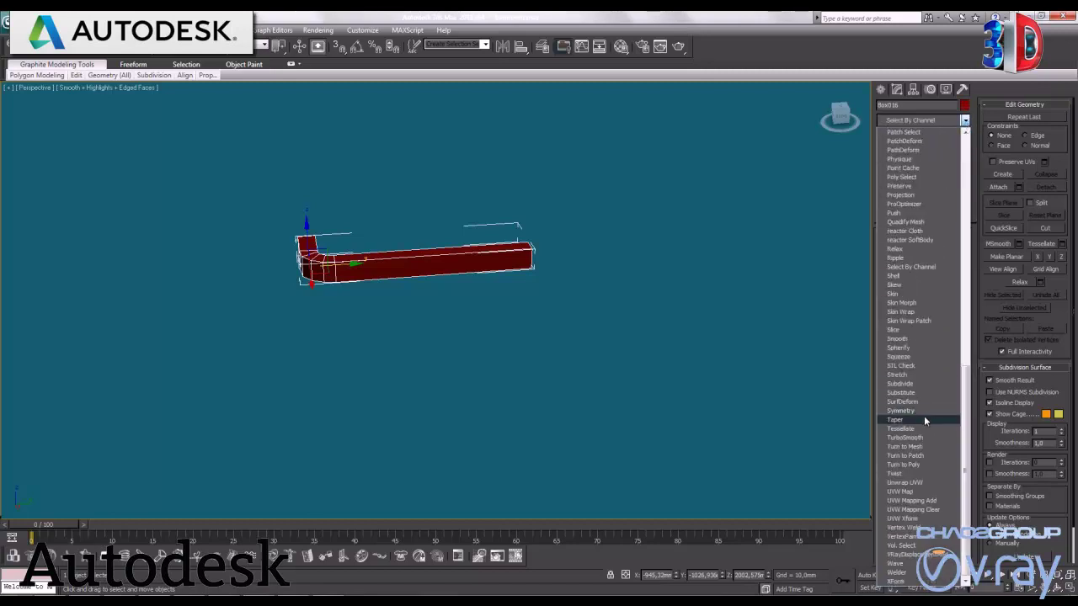
{"action": "left_click", "coordinate": [914, 411]}
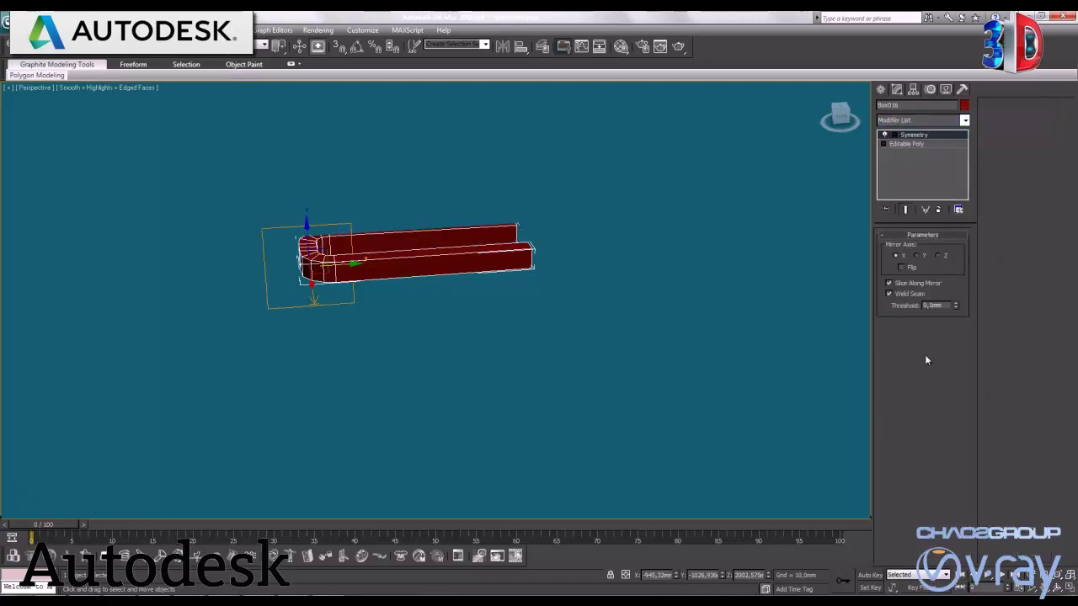
{"action": "left_click", "coordinate": [917, 255]}
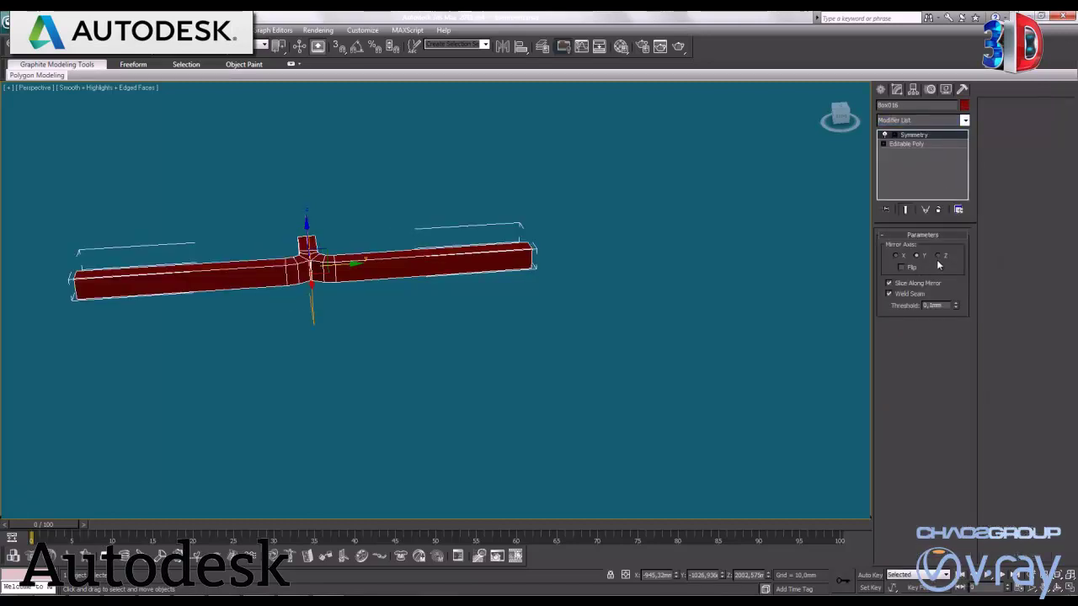
{"action": "left_click", "coordinate": [938, 256]}
{"action": "left_click", "coordinate": [896, 255]}
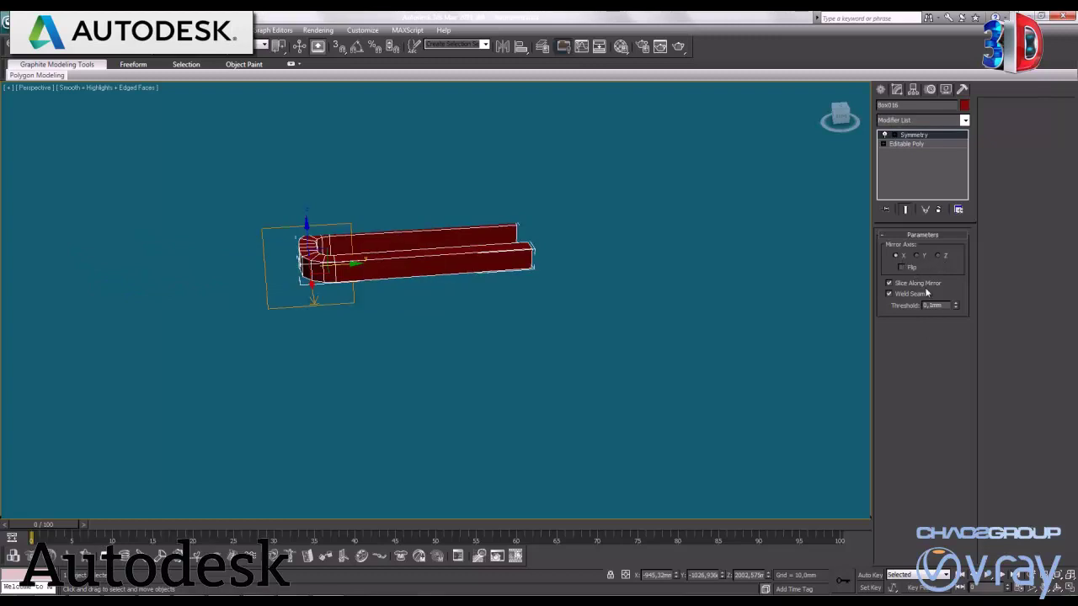
{"action": "left_click", "coordinate": [885, 135]}
Step: Move the Symmetry mirror gizmo, undo the move, and toggle Flip on and off
{"action": "left_click", "coordinate": [911, 143]}
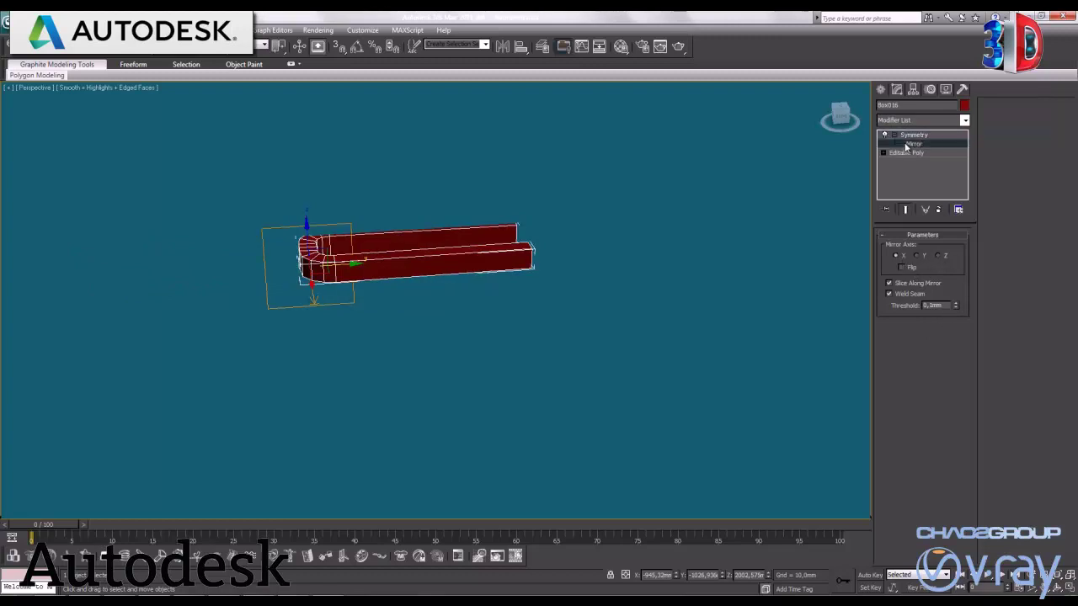
{"action": "left_click_drag", "start_coordinate": [342, 264], "coordinate": [366, 278]}
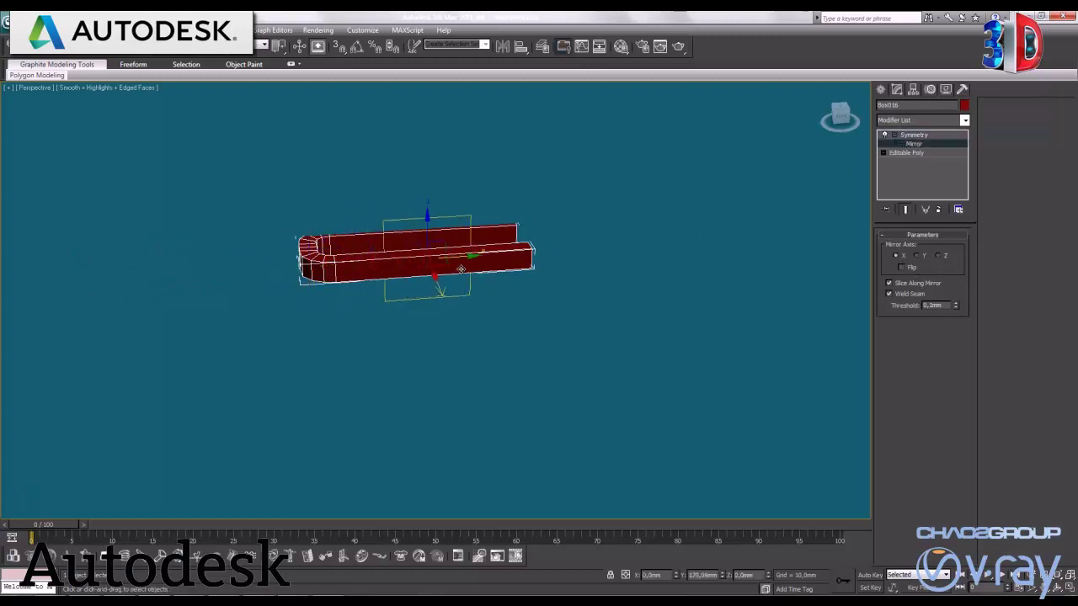
{"action": "mouse_move", "coordinate": [358, 280]}
{"action": "left_mouse_down"}
{"action": "mouse_move", "coordinate": [357, 289]}
{"action": "mouse_move", "coordinate": [342, 196]}
{"action": "left_mouse_up"}
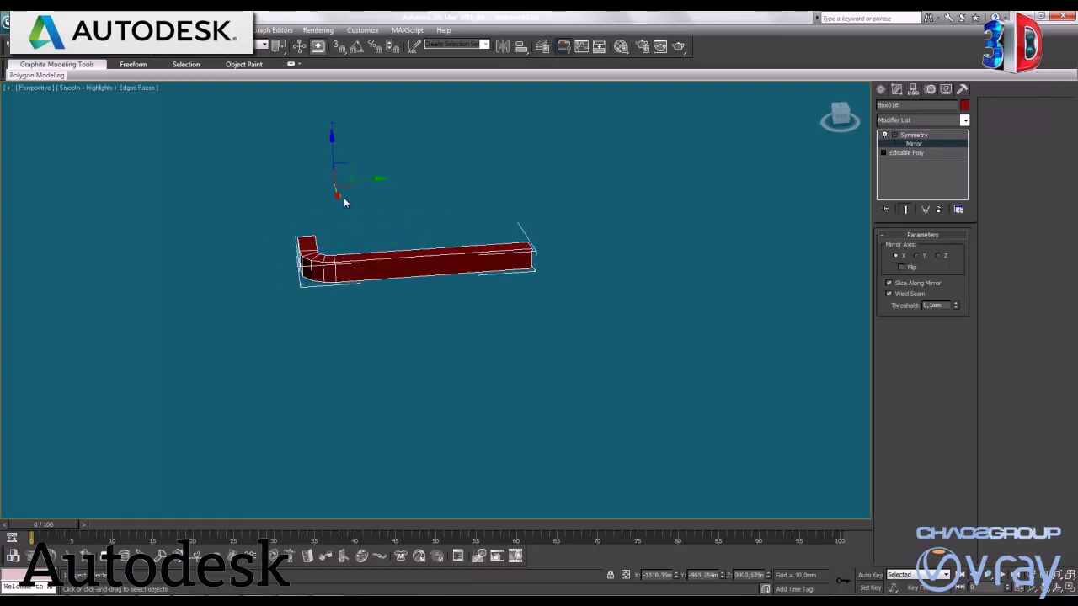
{"action": "key", "text": "ctrl+z"}
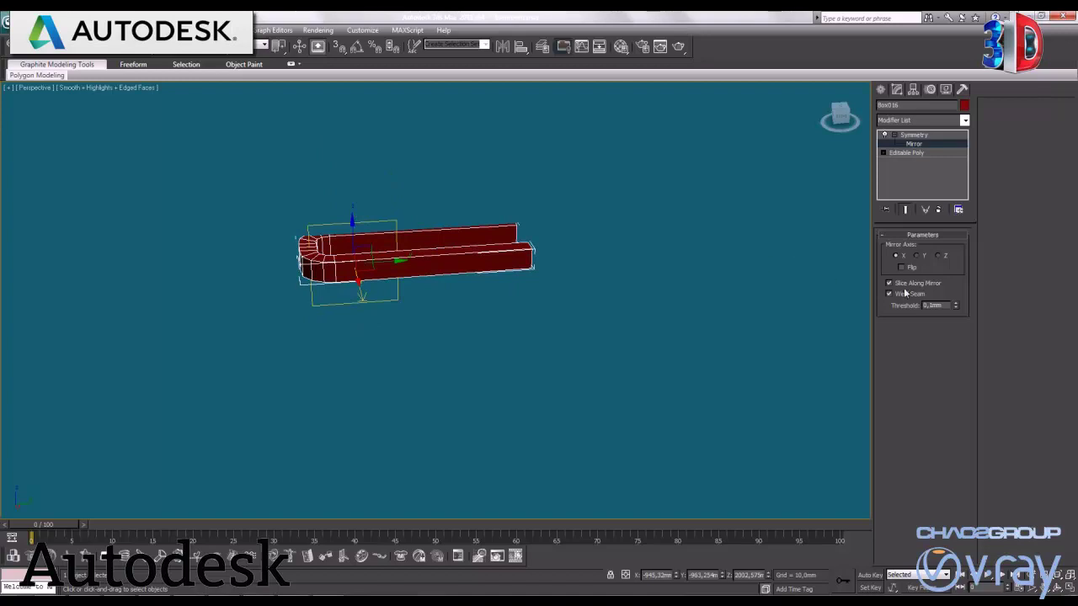
{"action": "left_click", "coordinate": [911, 269]}
{"action": "left_click", "coordinate": [911, 269]}
Step: Settle on the Y mirror axis and place the gizmo left of centre for a long bar
{"action": "left_click", "coordinate": [918, 257]}
{"action": "mouse_move", "coordinate": [395, 278]}
{"action": "left_mouse_down"}
{"action": "mouse_move", "coordinate": [221, 270]}
{"action": "mouse_move", "coordinate": [337, 278]}
{"action": "left_mouse_up"}
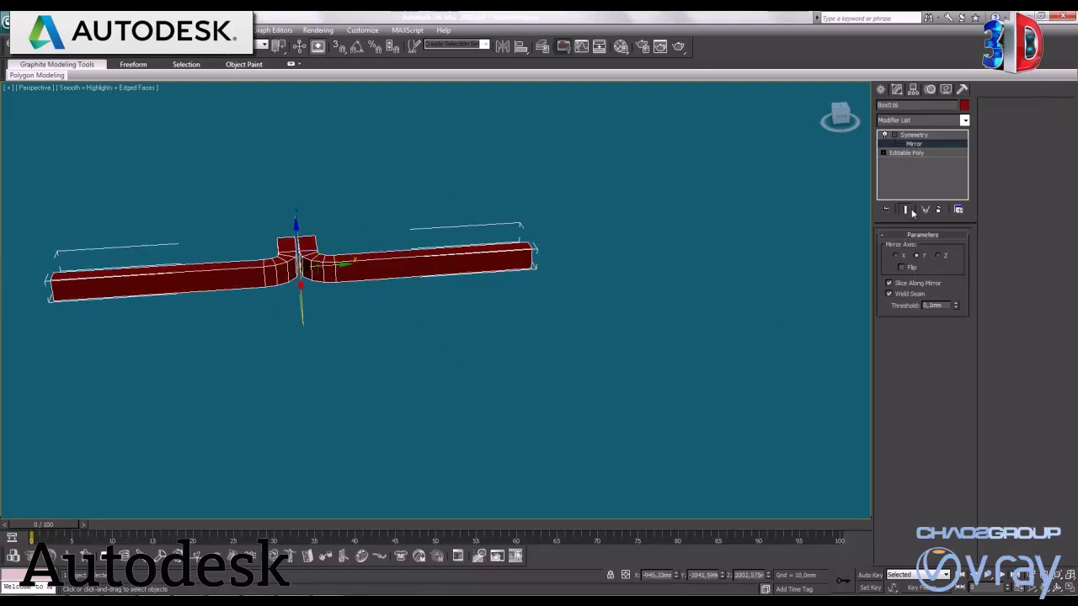
{"action": "left_click", "coordinate": [938, 256]}
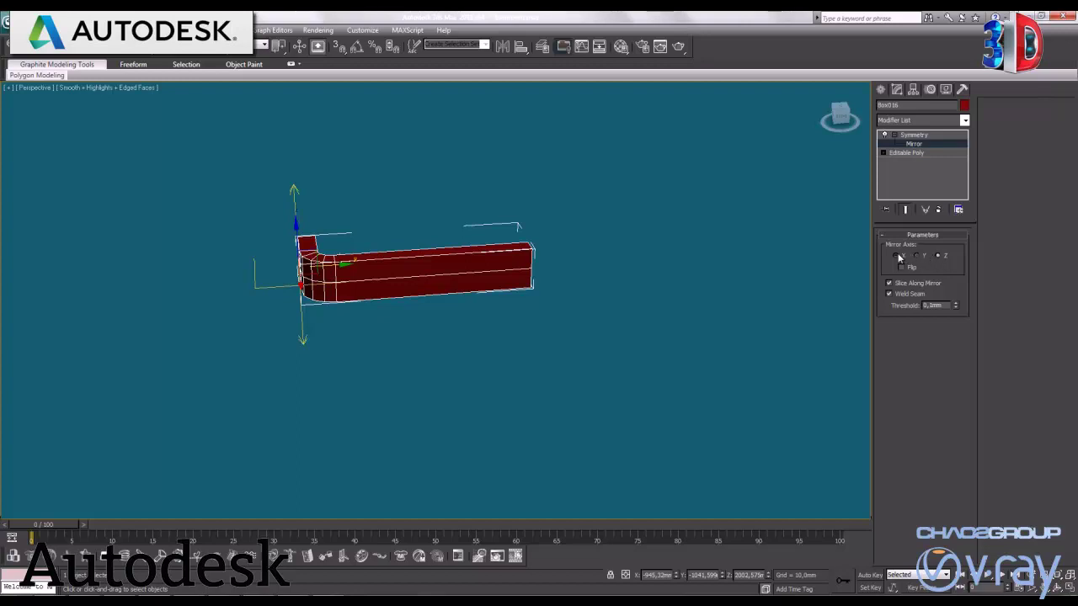
{"action": "left_click", "coordinate": [897, 256]}
{"action": "left_click", "coordinate": [912, 267]}
{"action": "left_click", "coordinate": [912, 267]}
{"action": "left_click", "coordinate": [916, 256]}
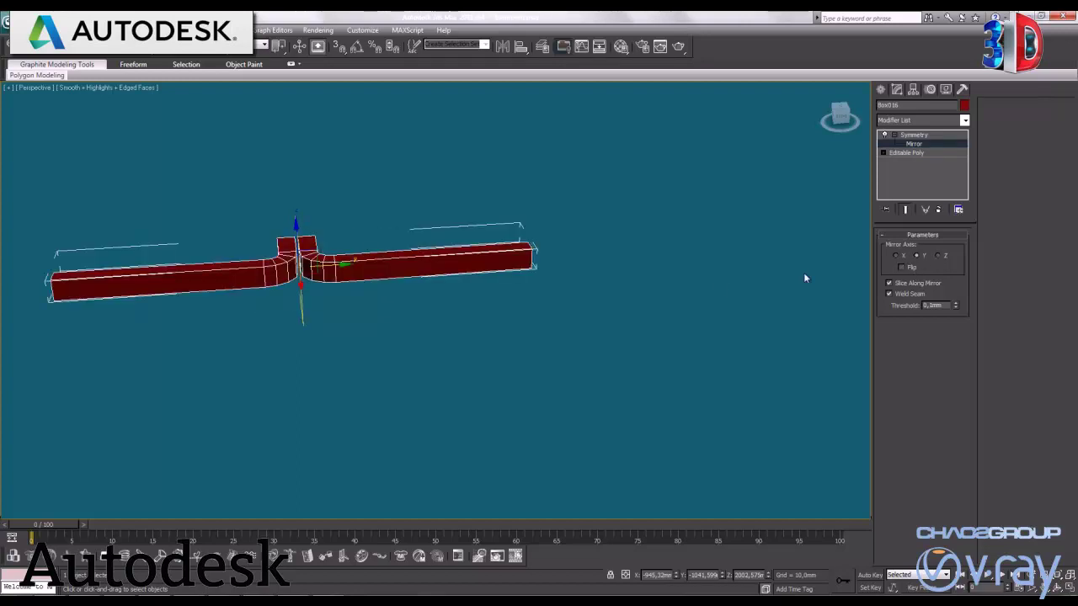
{"action": "mouse_move", "coordinate": [335, 265]}
{"action": "left_mouse_down"}
{"action": "mouse_move", "coordinate": [325, 270]}
{"action": "mouse_move", "coordinate": [337, 270]}
{"action": "left_mouse_up"}
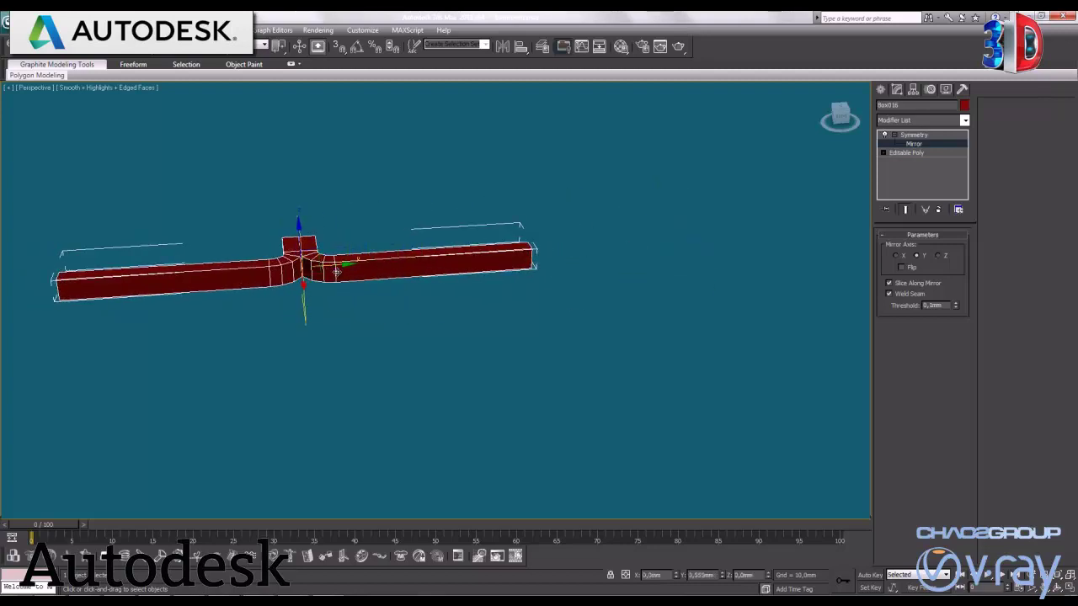
{"action": "middle_click_drag", "start_coordinate": [294, 361], "coordinate": [388, 391]}
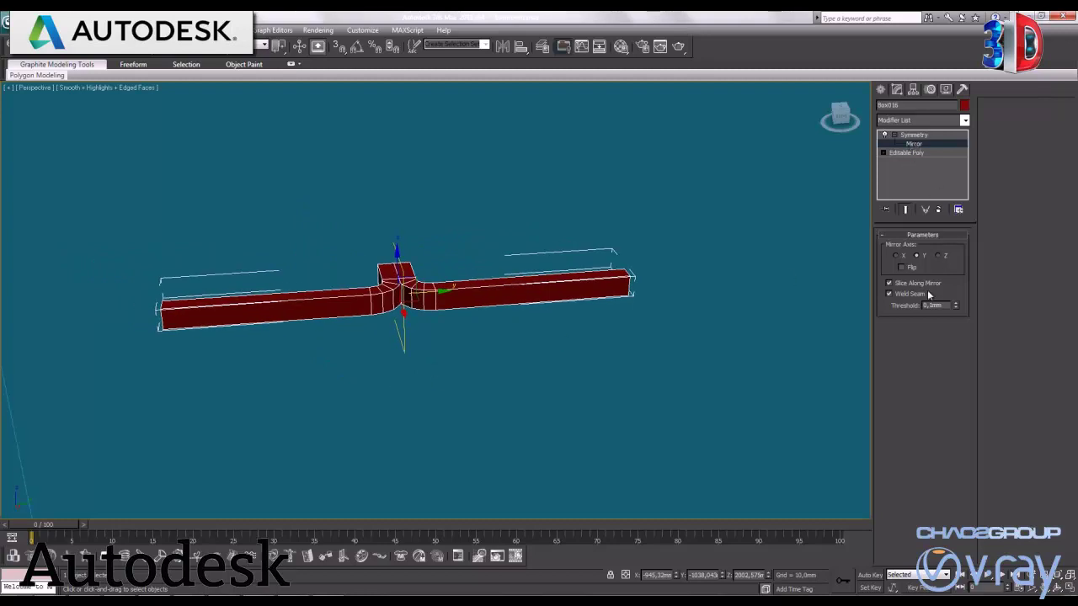
Step: Delete the Symmetry modifier, then preview mirrored copies on each axis and cancel the Mirror dialog
{"action": "left_click", "coordinate": [939, 209]}
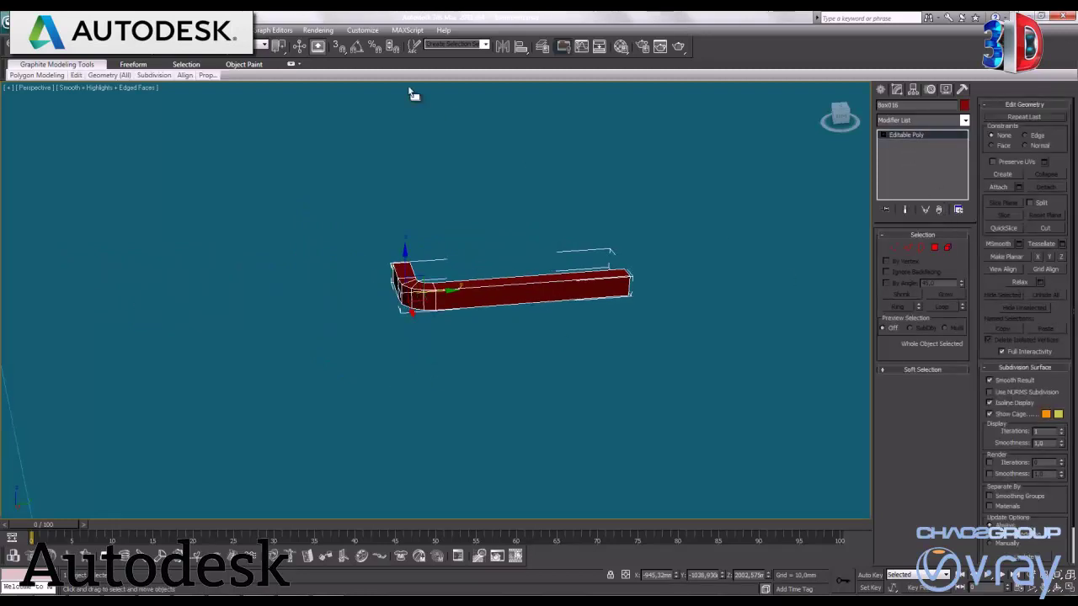
{"action": "left_click", "coordinate": [503, 47]}
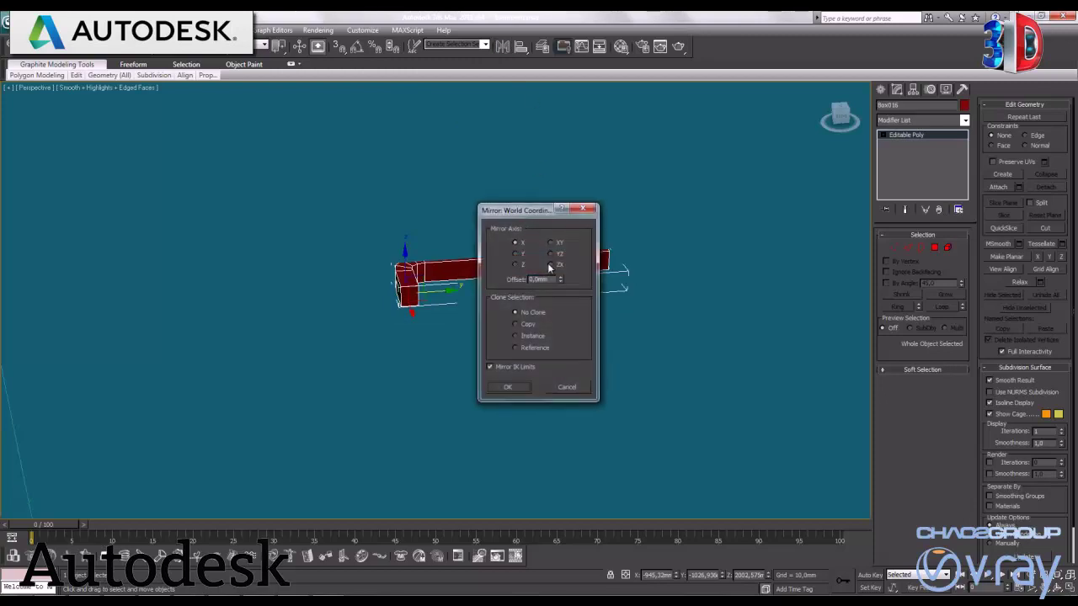
{"action": "left_click", "coordinate": [529, 325]}
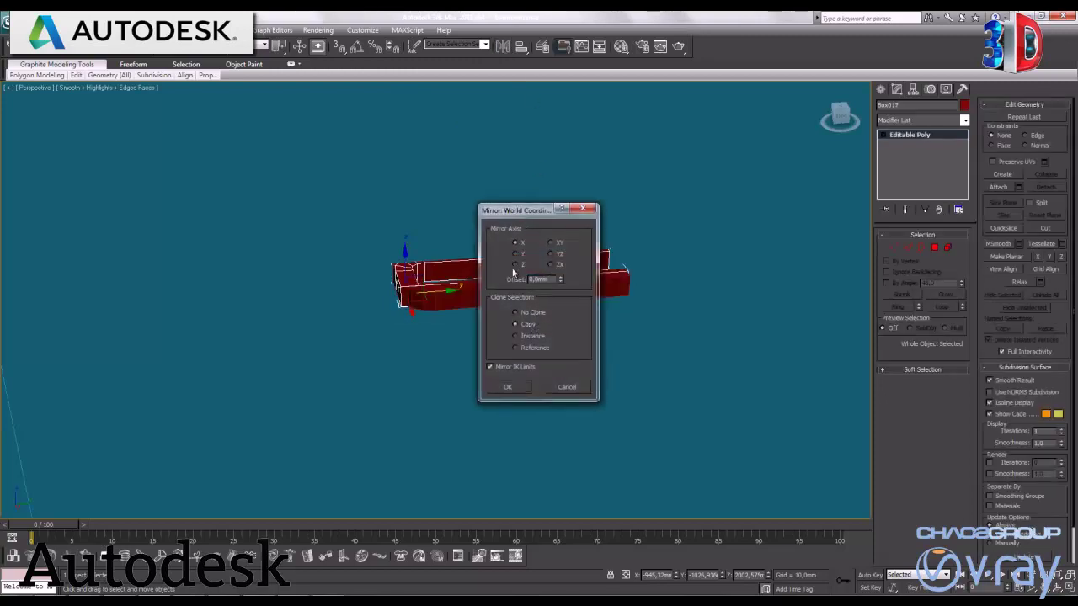
{"action": "left_click", "coordinate": [557, 244]}
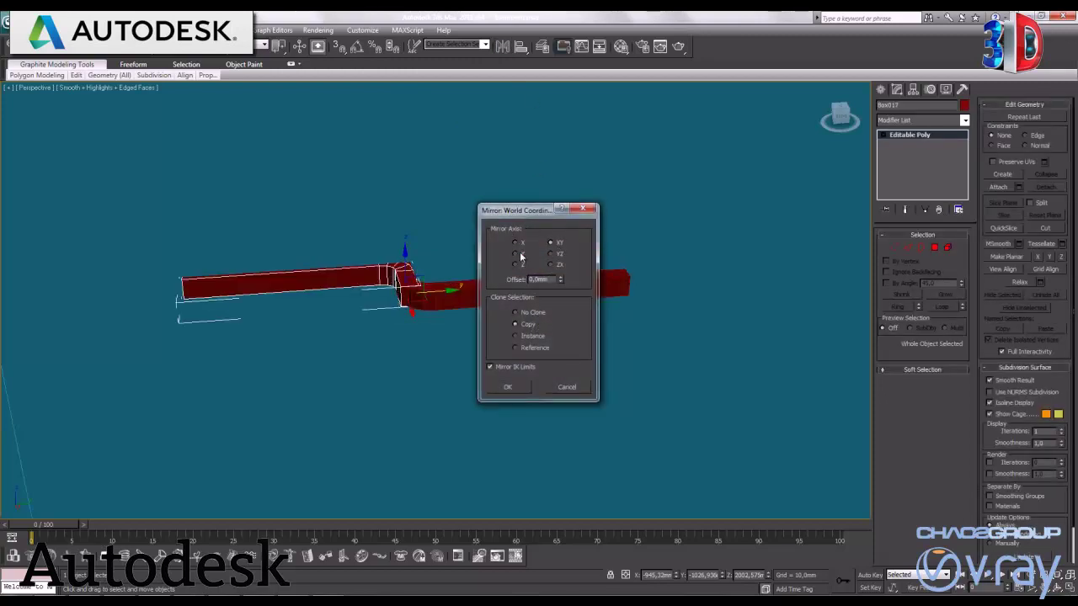
{"action": "left_click", "coordinate": [522, 256]}
{"action": "left_click", "coordinate": [556, 257]}
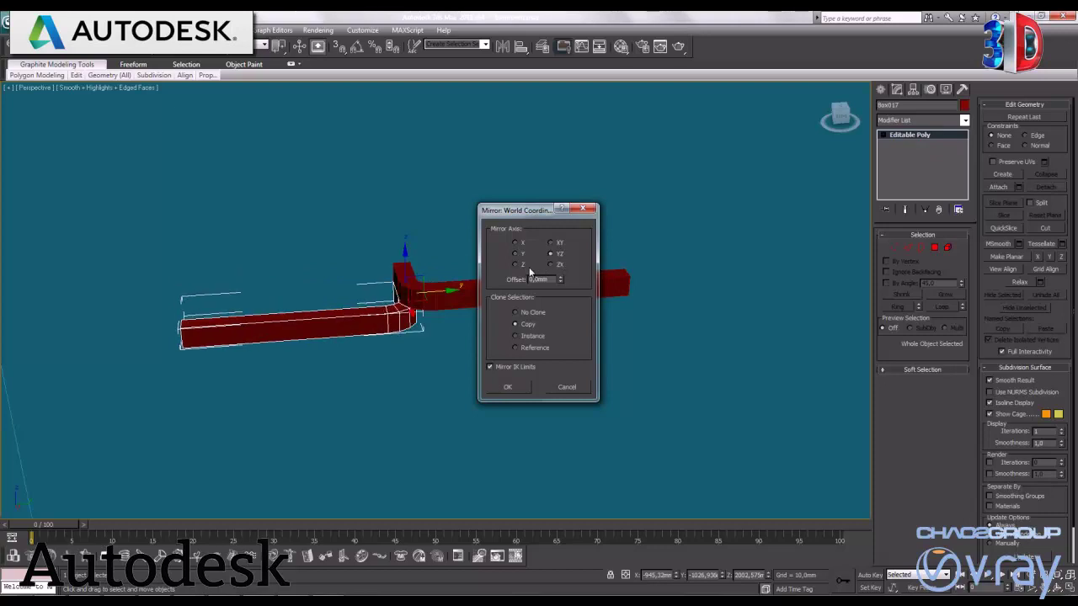
{"action": "left_click", "coordinate": [517, 265]}
{"action": "left_click", "coordinate": [551, 265]}
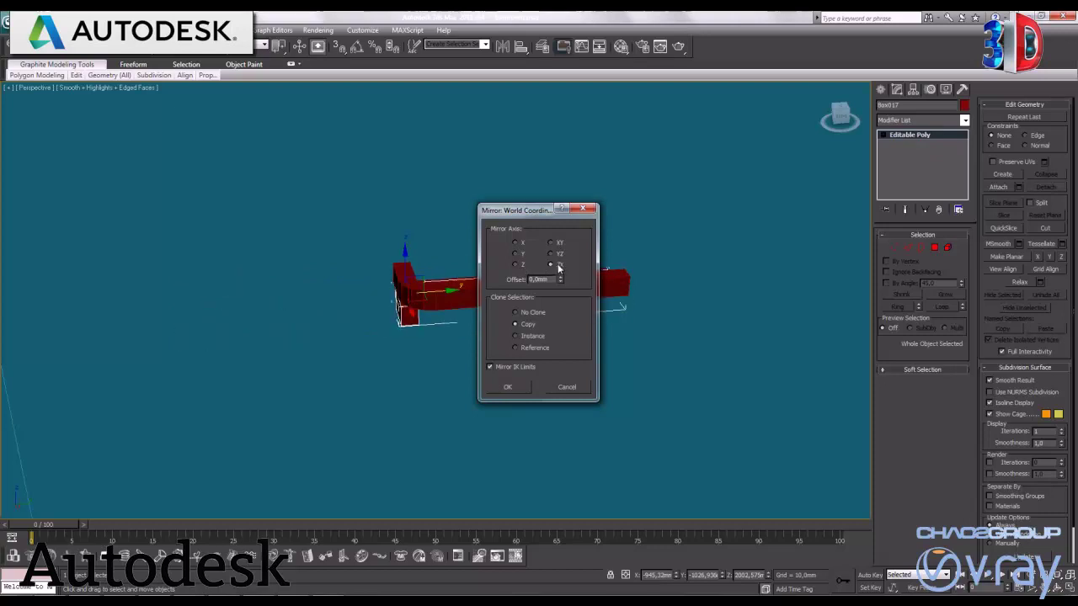
{"action": "left_click", "coordinate": [516, 242]}
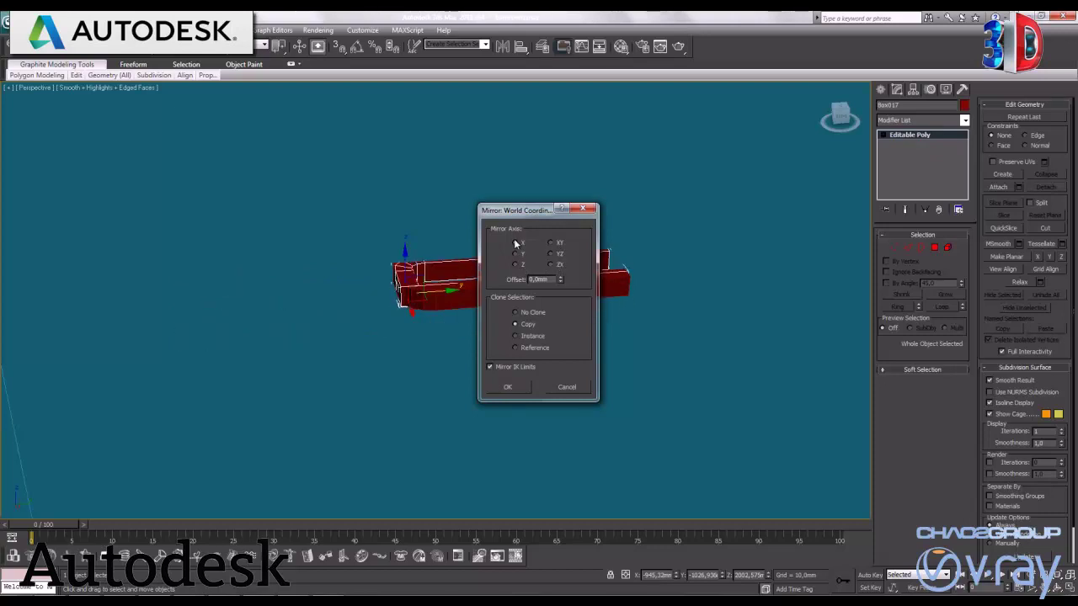
{"action": "left_click", "coordinate": [567, 387]}
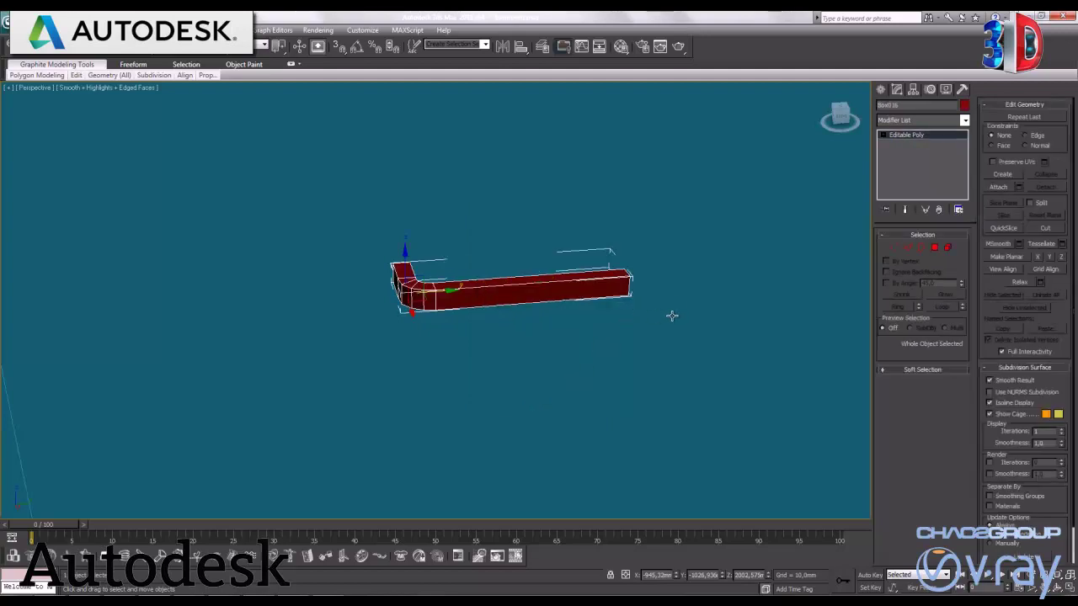
Step: Clone the L-shaped piece and mirror the copy across the YZ plane
{"action": "mouse_move", "coordinate": [676, 294]}
{"action": "middle_mouse_down", "text": "alt"}
{"action": "mouse_move", "coordinate": [589, 321]}
{"action": "mouse_move", "coordinate": [573, 314]}
{"action": "middle_mouse_up", "text": "alt"}
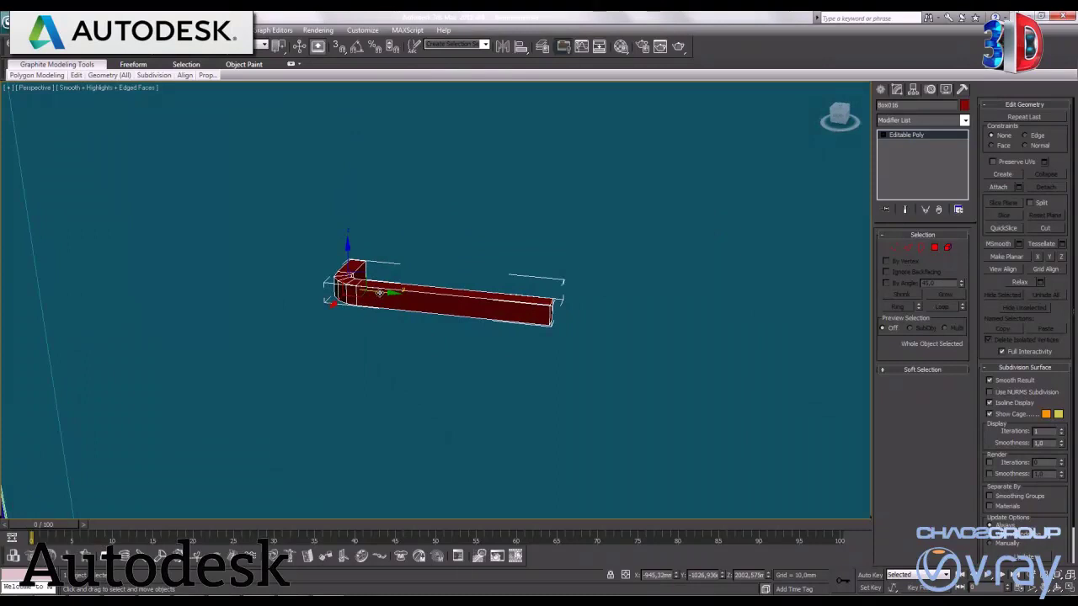
{"action": "left_click_drag", "start_coordinate": [380, 292], "coordinate": [629, 352], "text": "shift"}
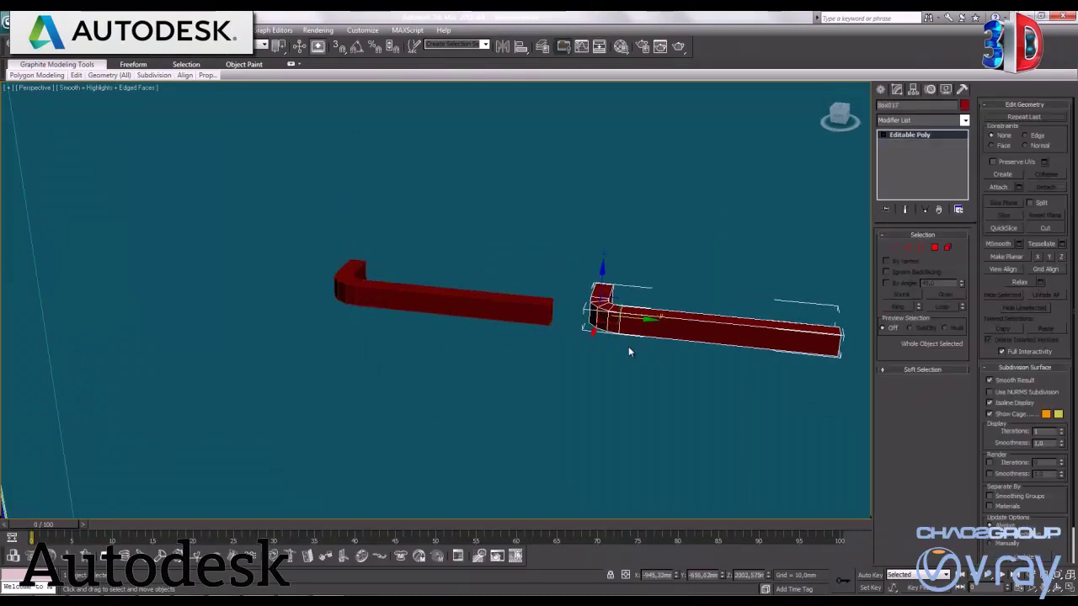
{"action": "left_click", "coordinate": [546, 355]}
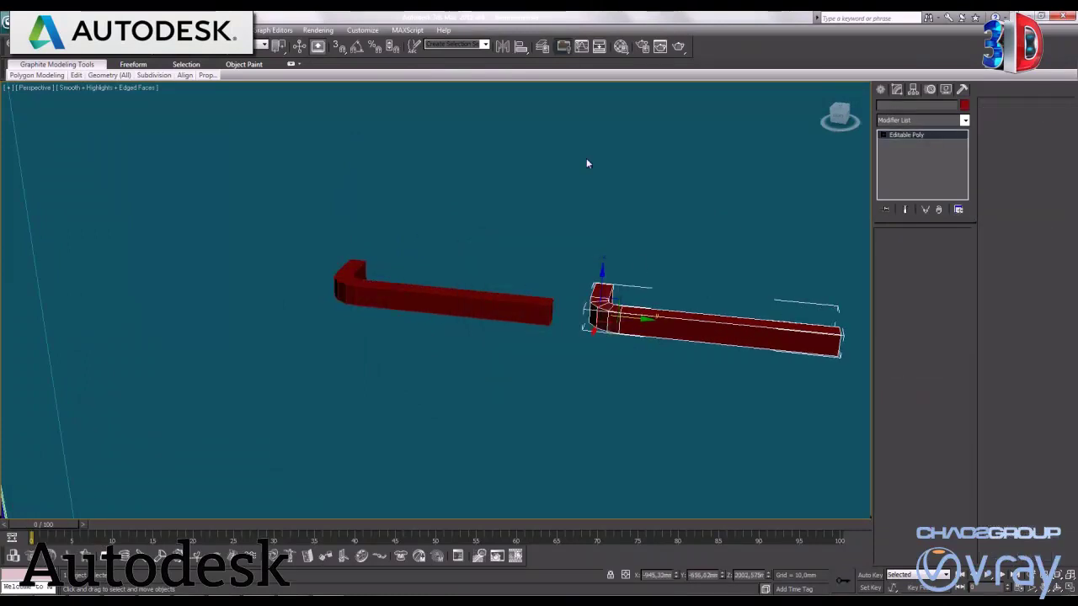
{"action": "left_click", "coordinate": [502, 45]}
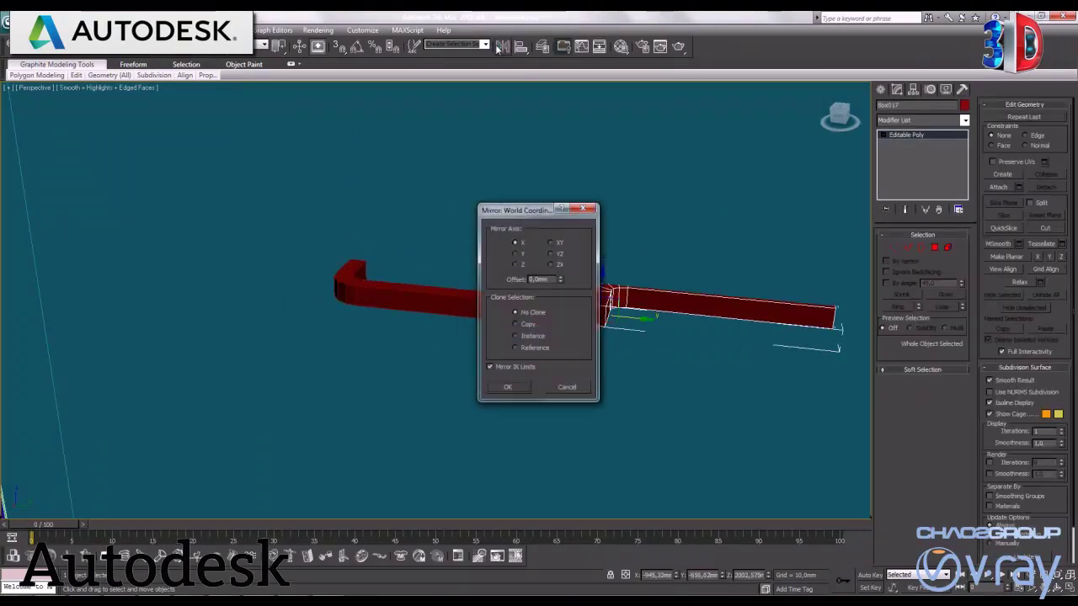
{"action": "left_click", "coordinate": [556, 245]}
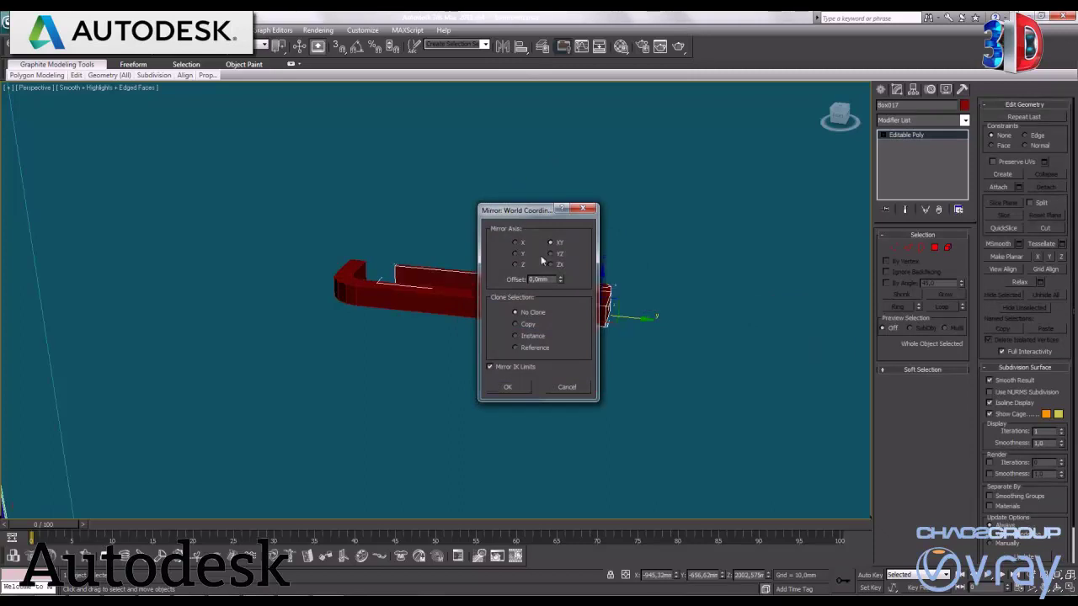
{"action": "left_click", "coordinate": [552, 254]}
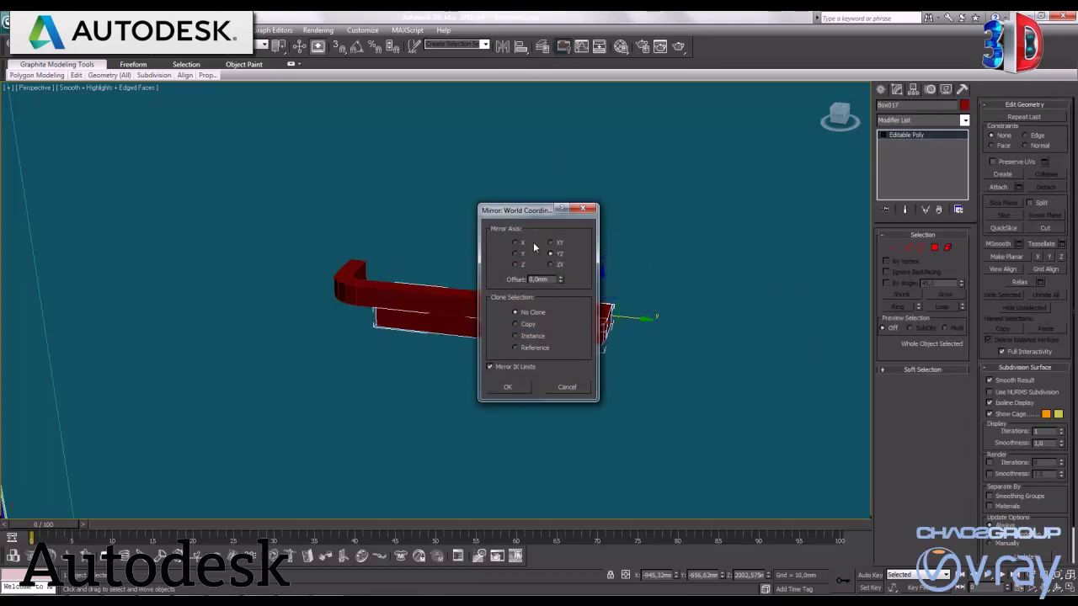
{"action": "left_click_drag", "start_coordinate": [527, 210], "coordinate": [779, 219]}
{"action": "left_click", "coordinate": [759, 398]}
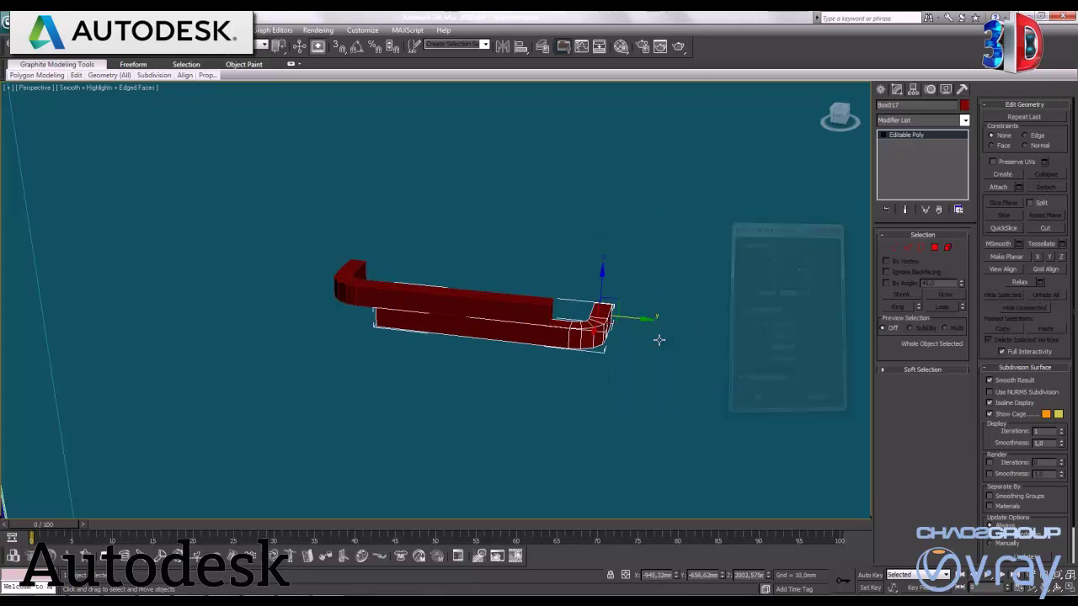
Step: Raise the mirrored copy and slide it right to join into one long handle
{"action": "left_click_drag", "start_coordinate": [599, 289], "coordinate": [603, 269]}
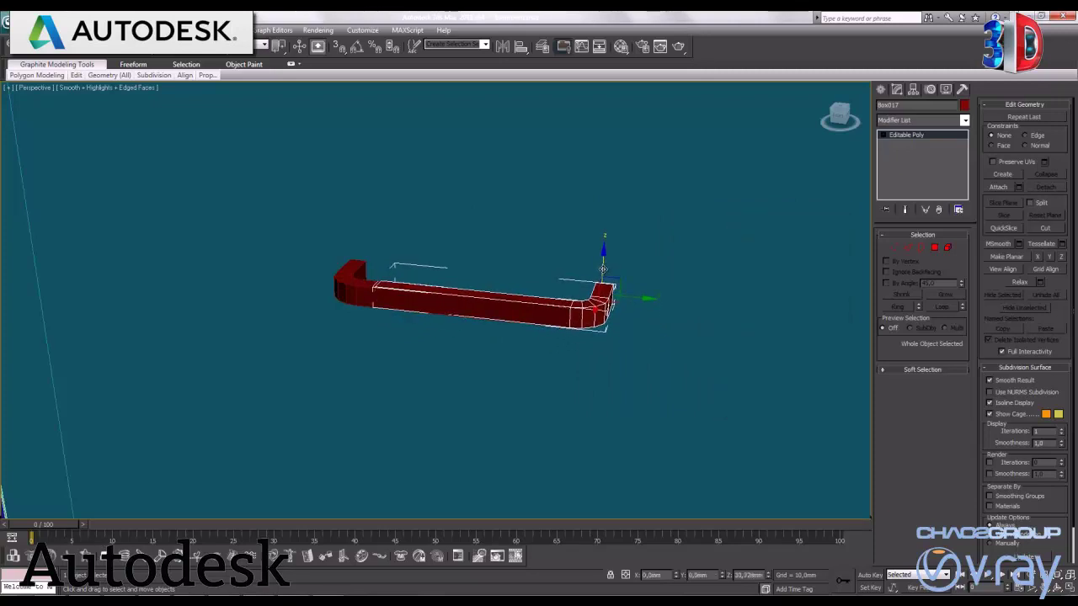
{"action": "left_click_drag", "start_coordinate": [636, 302], "coordinate": [822, 322]}
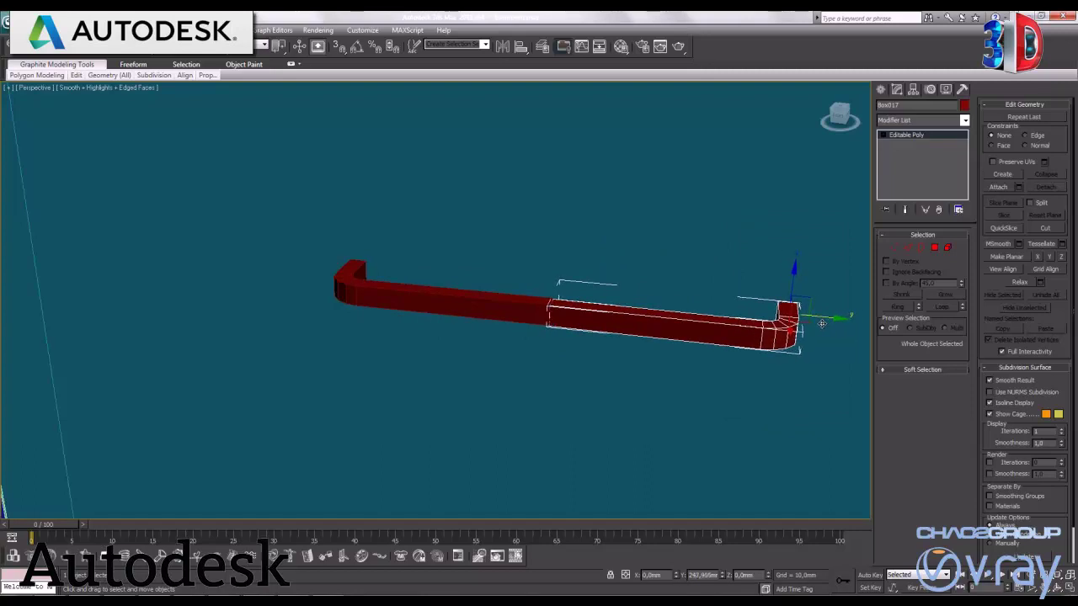
{"action": "middle_click_drag", "start_coordinate": [750, 336], "coordinate": [832, 339], "text": "alt"}
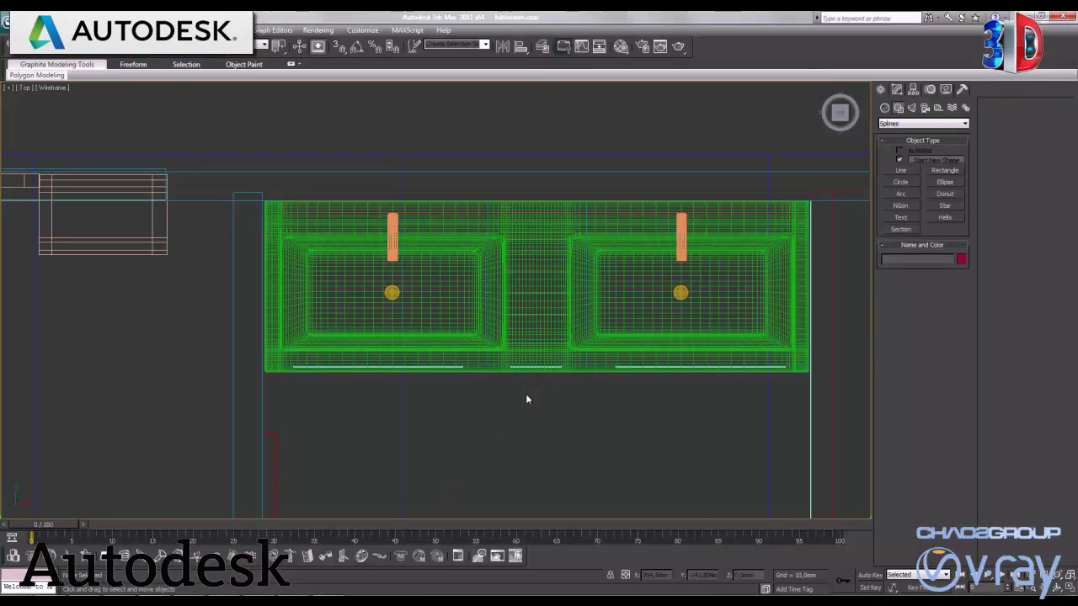
Step: Draw a new flat cylinder beside the left sink's tap on the vanity
{"action": "middle_click_drag", "start_coordinate": [552, 336], "coordinate": [556, 362]}
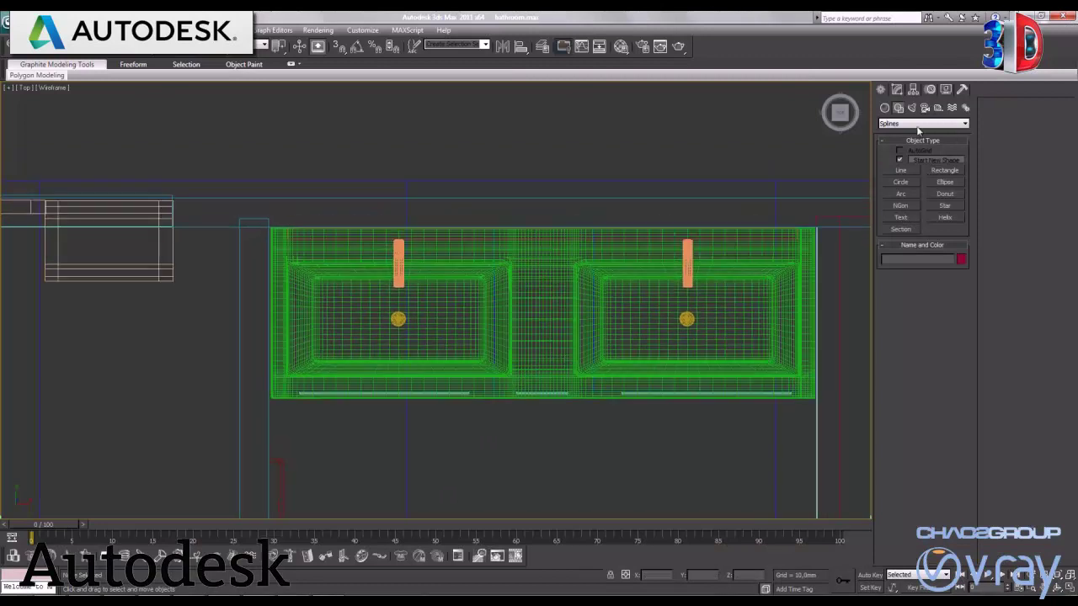
{"action": "left_click", "coordinate": [886, 109]}
{"action": "left_click", "coordinate": [908, 174]}
{"action": "left_click", "coordinate": [902, 184]}
{"action": "scroll", "coordinate": [518, 371], "scroll_direction": "up", "scroll_amount": 1}
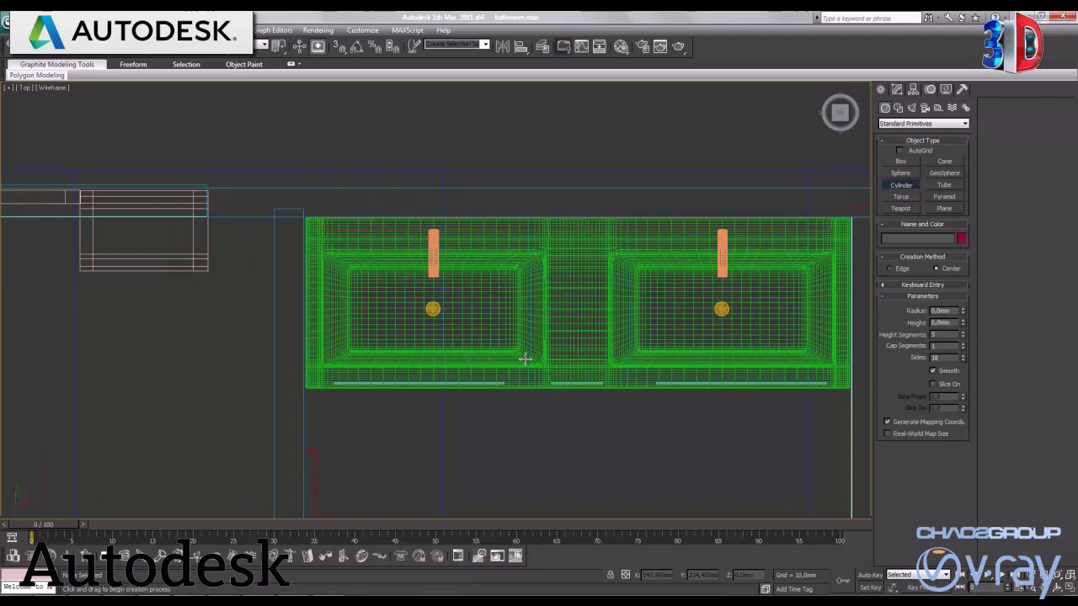
{"action": "scroll", "coordinate": [534, 320], "scroll_direction": "up", "scroll_amount": 3}
{"action": "middle_click_drag", "start_coordinate": [543, 281], "coordinate": [503, 379]}
{"action": "scroll", "coordinate": [494, 380], "scroll_direction": "up", "scroll_amount": 2}
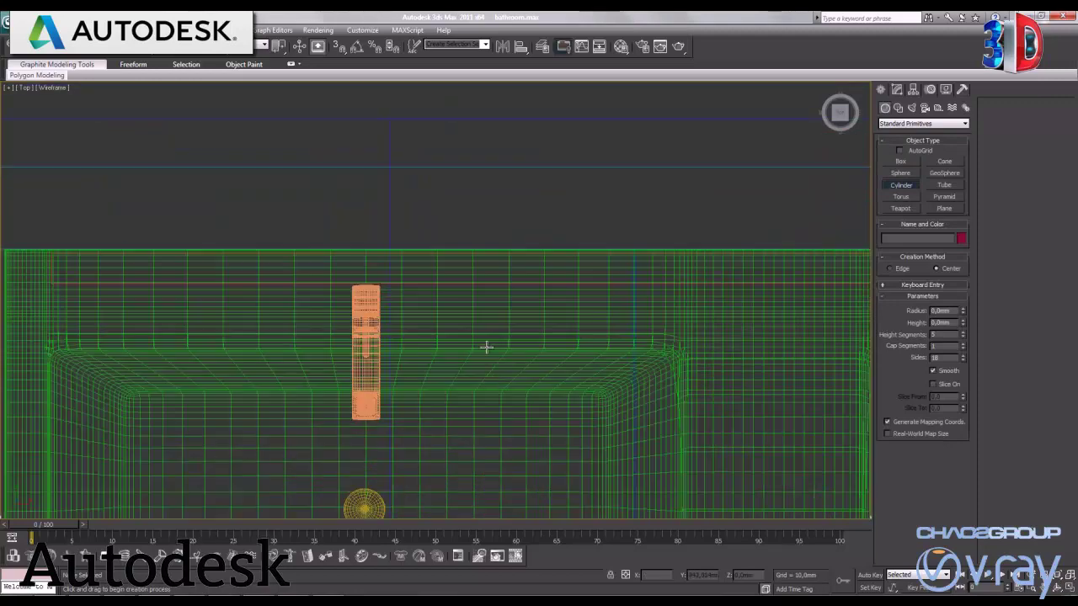
{"action": "left_click_drag", "start_coordinate": [494, 304], "coordinate": [513, 316]}
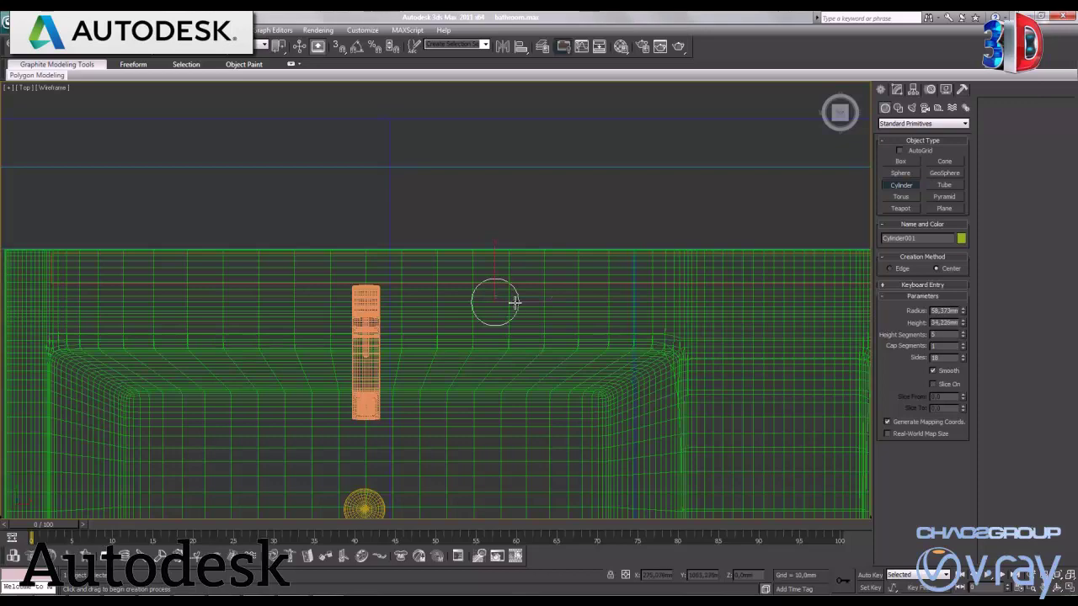
{"action": "right_click", "coordinate": [514, 300]}
Step: In the maximized Front view, lift the cylinder above the counter
{"action": "left_click", "coordinate": [1071, 592]}
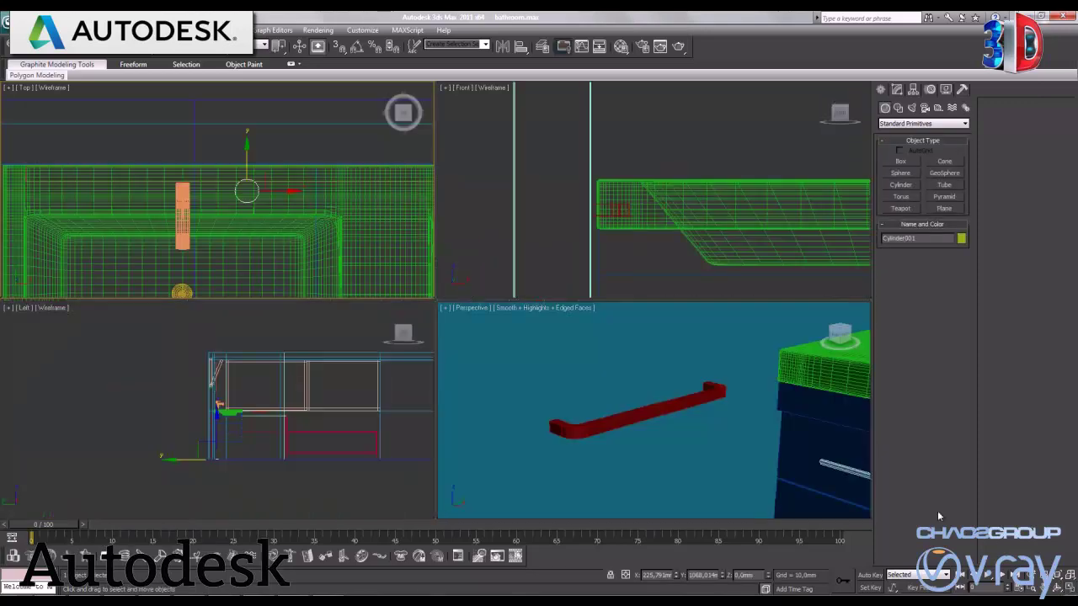
{"action": "right_click", "coordinate": [709, 273]}
{"action": "key", "text": "alt+w"}
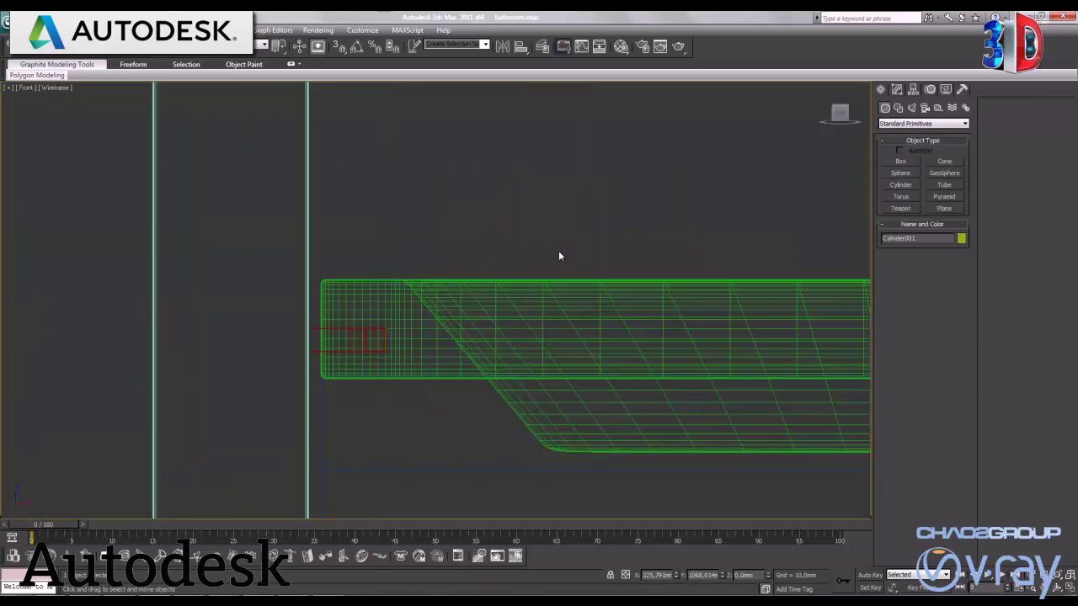
{"action": "scroll", "coordinate": [373, 277], "scroll_direction": "down", "scroll_amount": 3}
{"action": "scroll", "coordinate": [384, 281], "scroll_direction": "down", "scroll_amount": 3}
{"action": "scroll", "coordinate": [384, 281], "scroll_direction": "down", "scroll_amount": 2}
{"action": "middle_click_drag", "start_coordinate": [628, 368], "coordinate": [448, 243]}
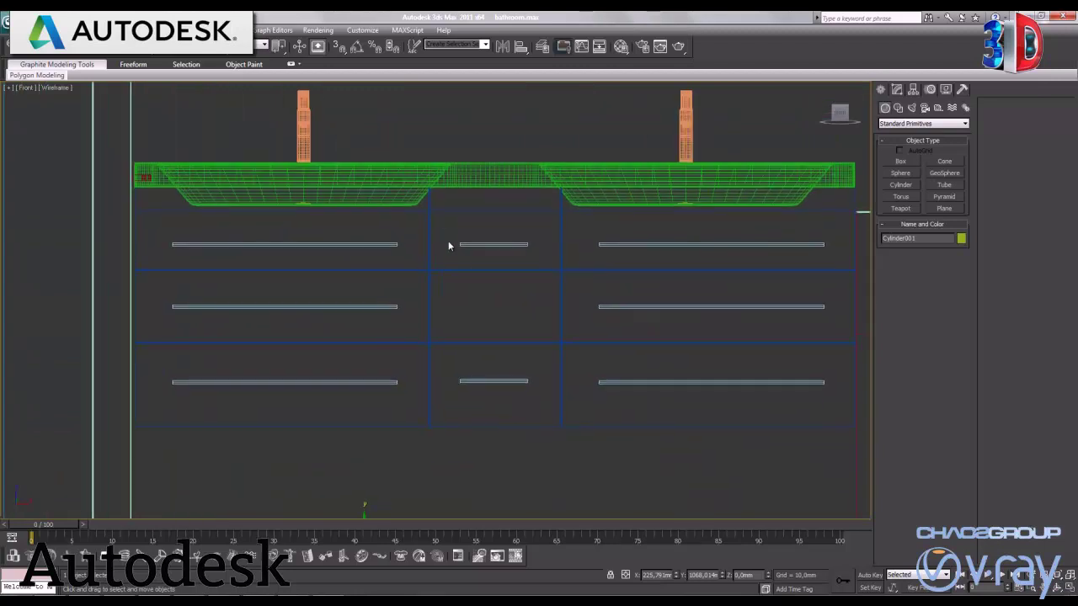
{"action": "scroll", "coordinate": [448, 243], "scroll_direction": "down", "scroll_amount": 3}
{"action": "left_click_drag", "start_coordinate": [421, 322], "coordinate": [433, 180]}
{"action": "scroll", "coordinate": [433, 180], "scroll_direction": "up", "scroll_amount": 3}
{"action": "middle_click_drag", "start_coordinate": [400, 144], "coordinate": [453, 349]}
{"action": "scroll", "coordinate": [452, 348], "scroll_direction": "up", "scroll_amount": 2}
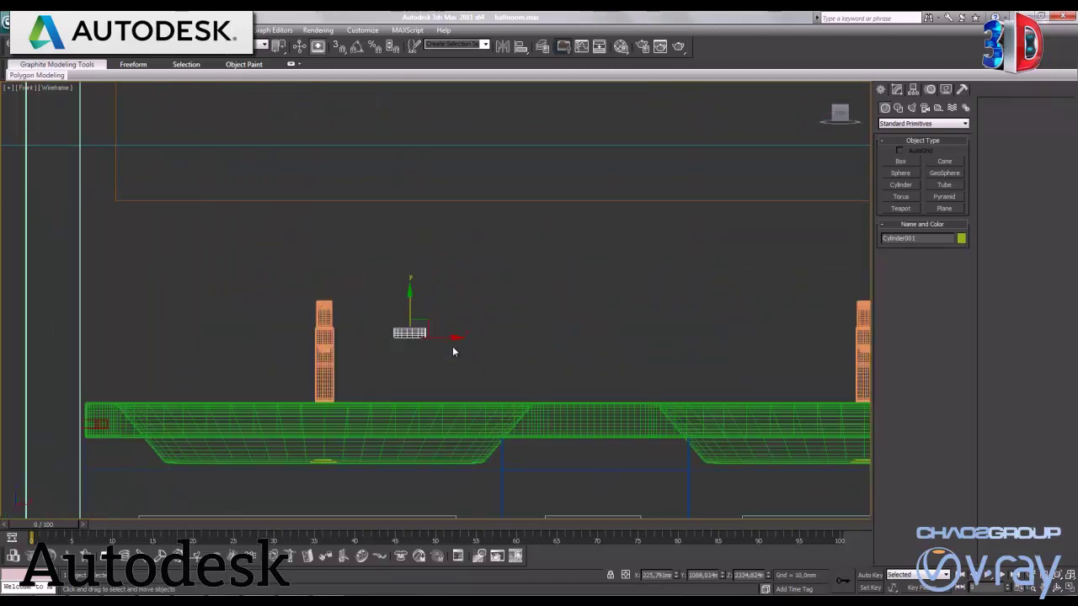
{"action": "scroll", "coordinate": [452, 348], "scroll_direction": "up", "scroll_amount": 2}
Step: Keep the cylinder at 18 sides and raise its height to about 162 mm
{"action": "left_click", "coordinate": [898, 91]}
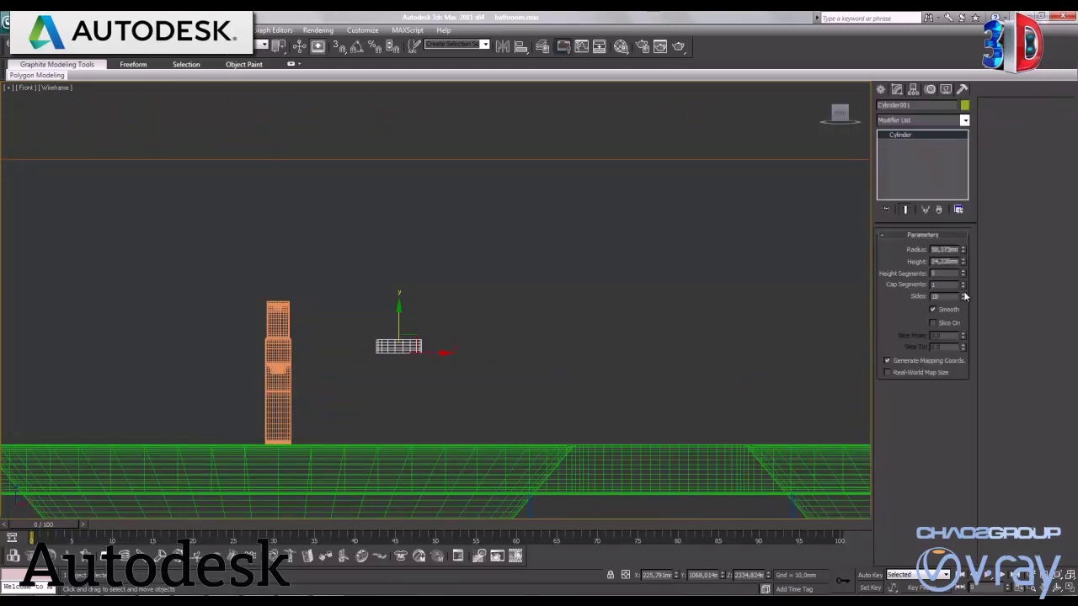
{"action": "left_click_drag", "start_coordinate": [963, 298], "coordinate": [960, 188]}
{"action": "left_click_drag", "start_coordinate": [970, 297], "coordinate": [968, 320]}
{"action": "left_click_drag", "start_coordinate": [962, 261], "coordinate": [981, 49]}
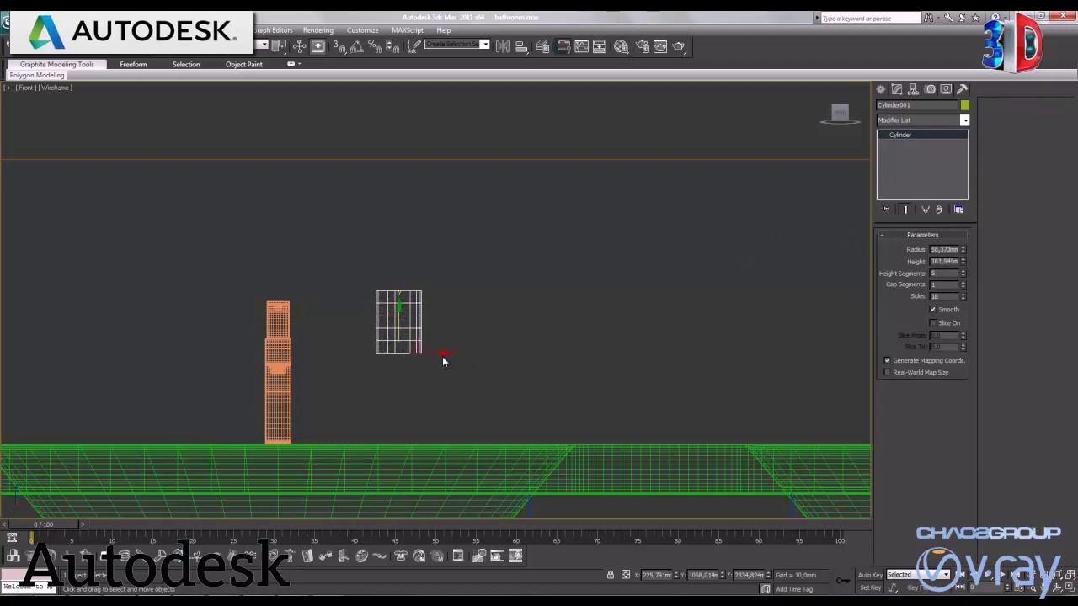
{"action": "scroll", "coordinate": [442, 356], "scroll_direction": "up", "scroll_amount": 2}
{"action": "scroll", "coordinate": [442, 341], "scroll_direction": "up", "scroll_amount": 1}
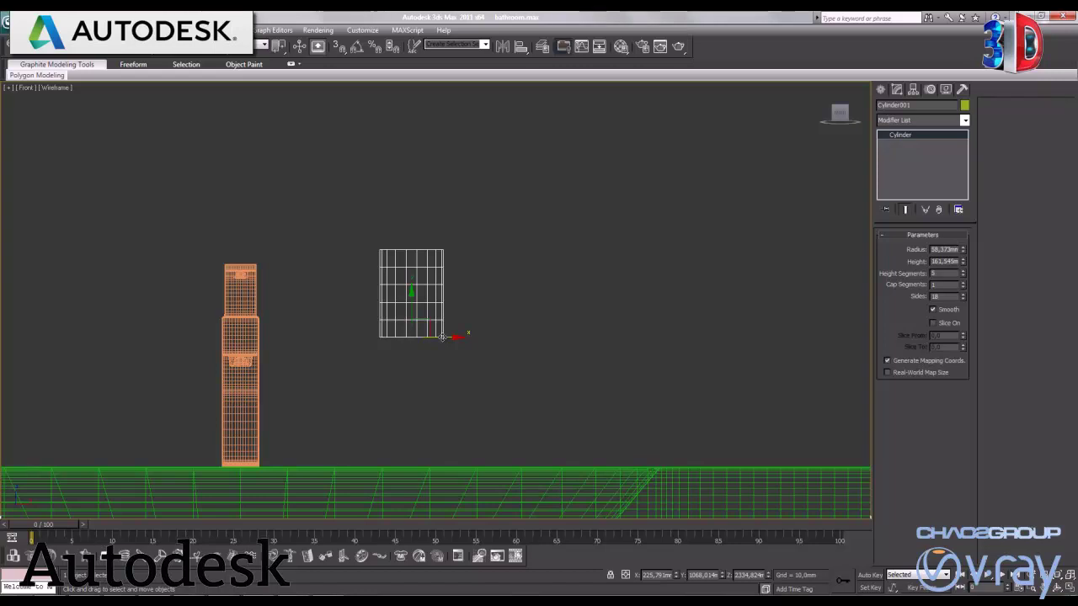
Step: Convert the cylinder to Editable Poly and scale its lower band of polygons slightly inward
{"action": "right_click", "coordinate": [442, 335]}
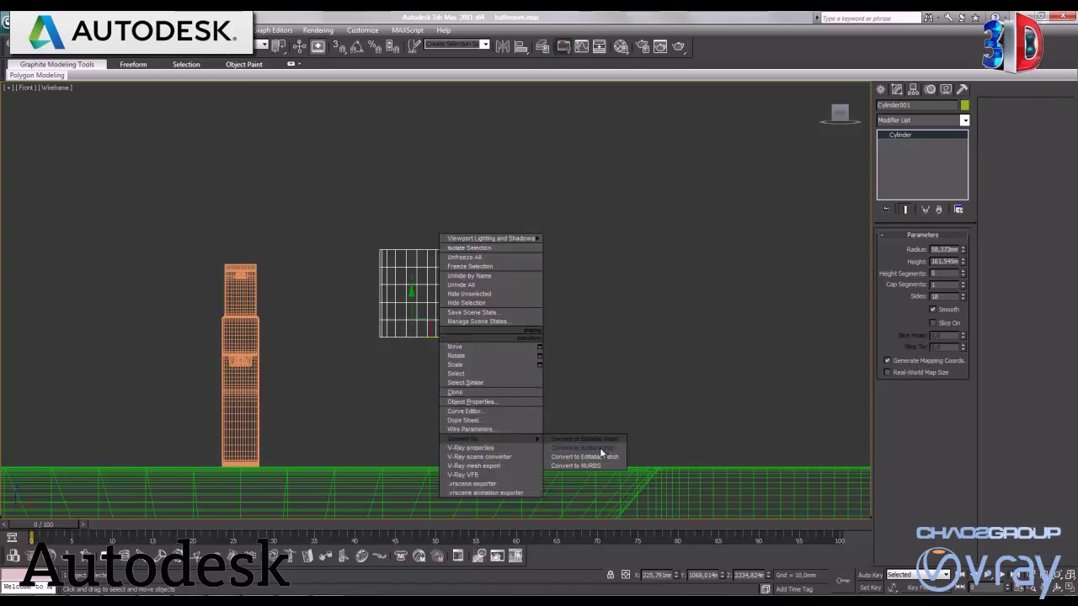
{"action": "left_click", "coordinate": [594, 447]}
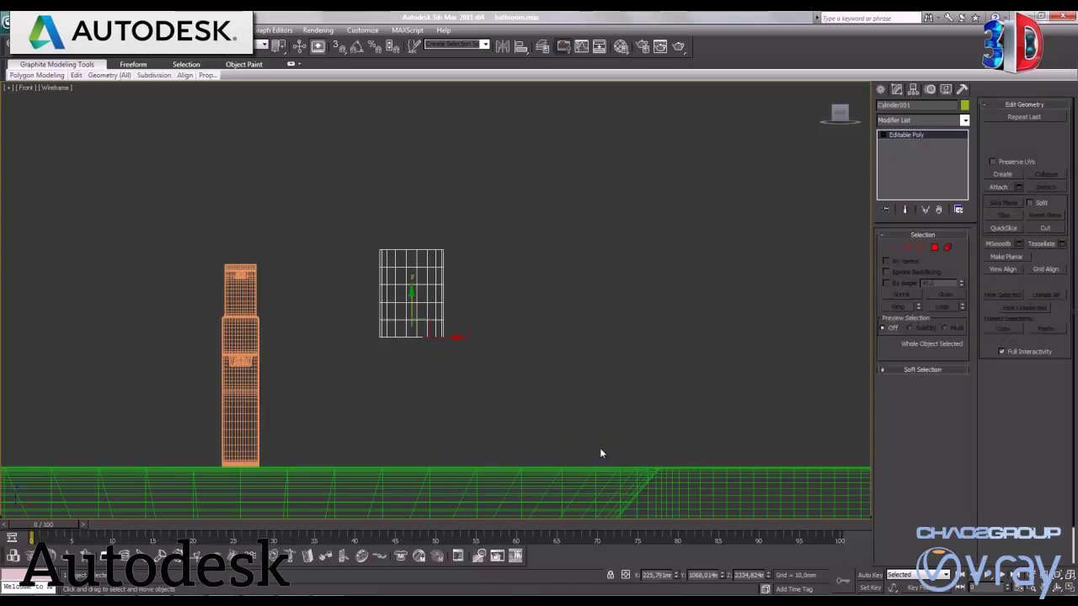
{"action": "left_click", "coordinate": [907, 247]}
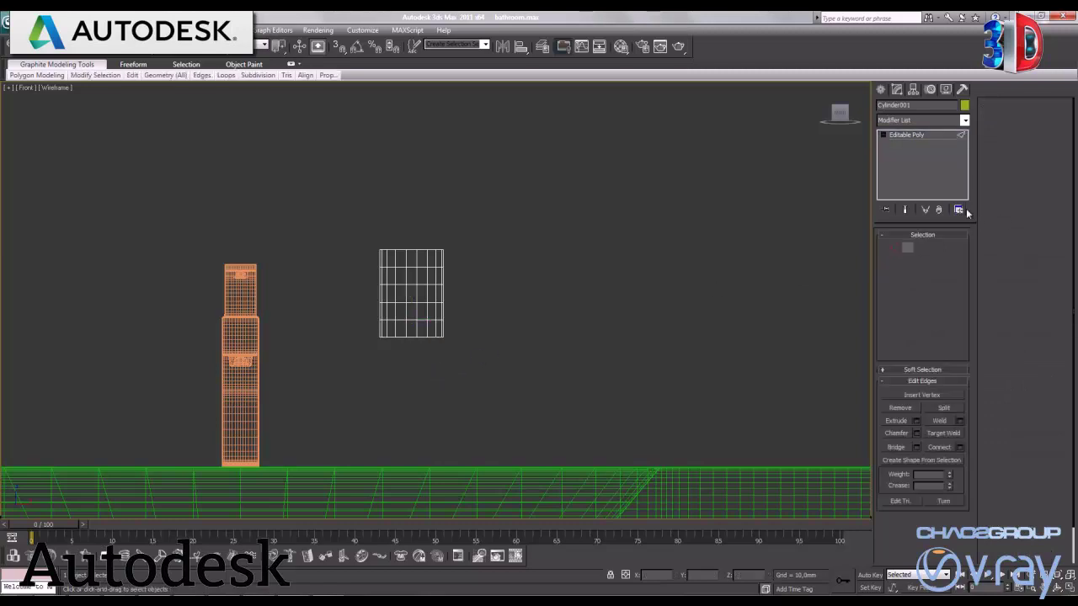
{"action": "left_click", "coordinate": [935, 247]}
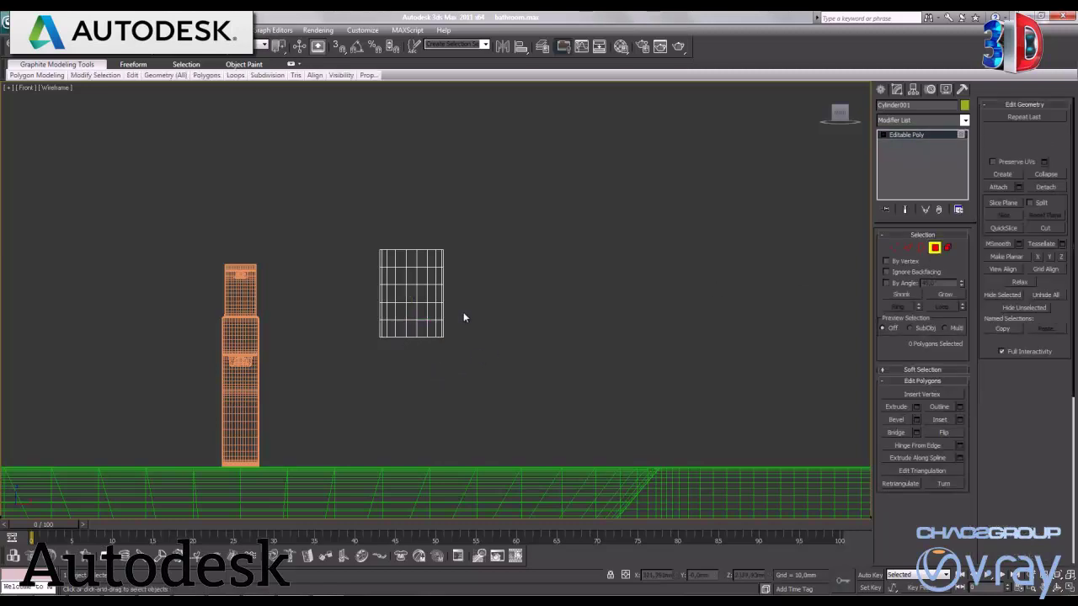
{"action": "left_click_drag", "start_coordinate": [464, 318], "coordinate": [364, 335]}
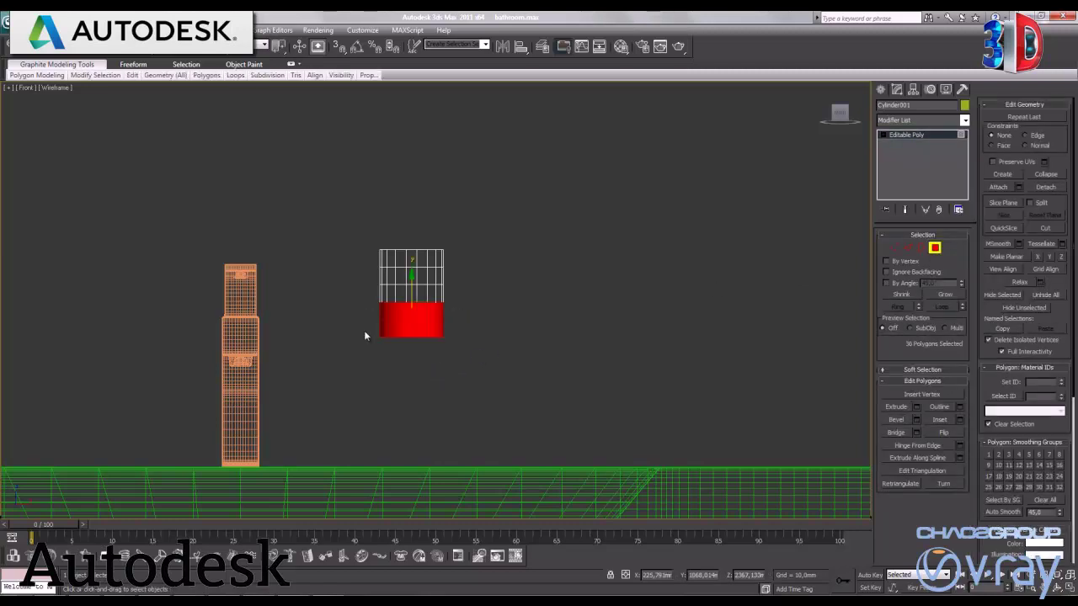
{"action": "key", "text": "r"}
{"action": "mouse_move", "coordinate": [462, 318]}
{"action": "left_mouse_down"}
{"action": "mouse_move", "coordinate": [452, 320]}
{"action": "mouse_move", "coordinate": [459, 313]}
{"action": "left_mouse_up"}
Step: In the Perspective view, rescale the lower band, narrower and then slightly wider
{"action": "key", "text": "alt+w"}
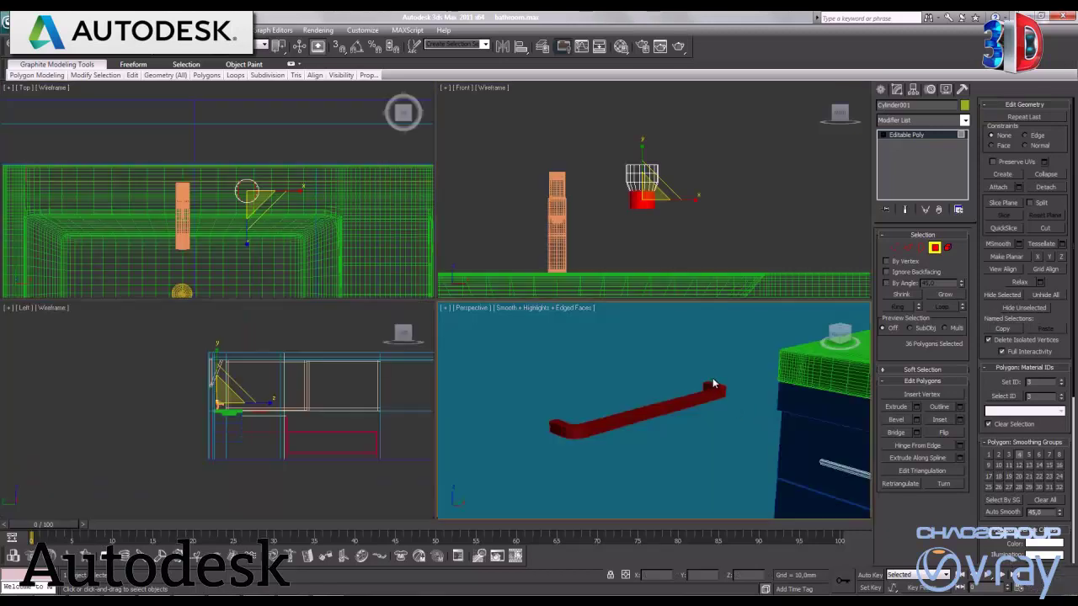
{"action": "left_click", "coordinate": [714, 384]}
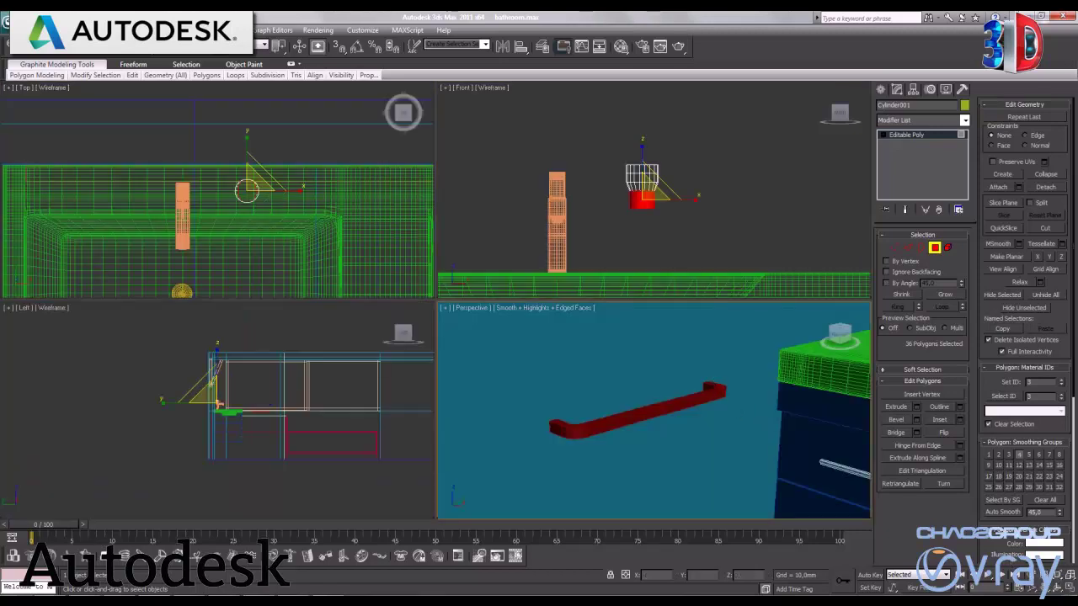
{"action": "left_click", "coordinate": [1068, 588]}
{"action": "key", "text": "z"}
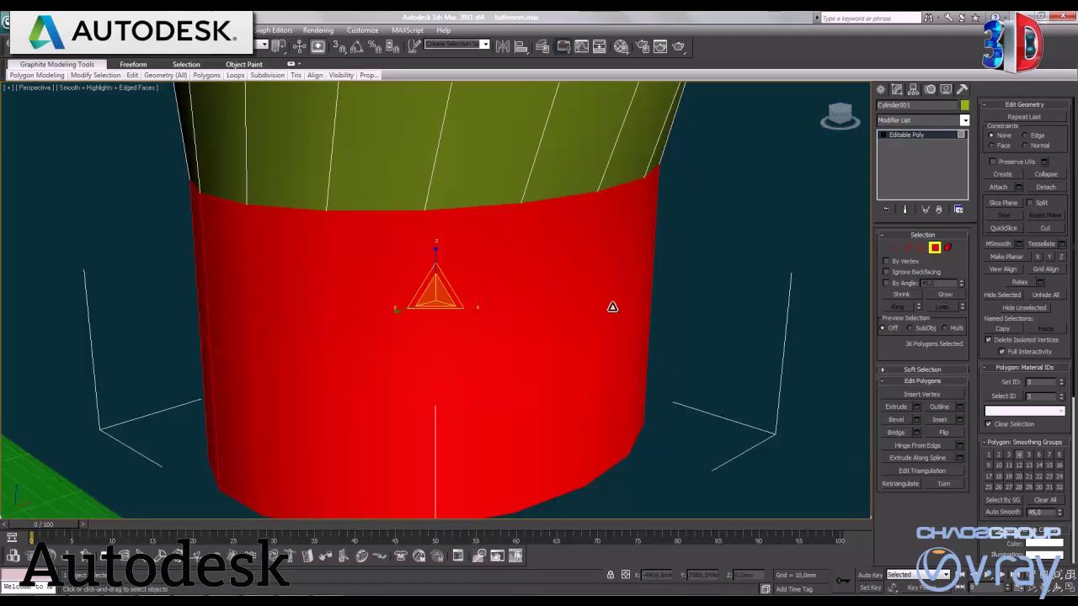
{"action": "left_click", "coordinate": [1024, 575]}
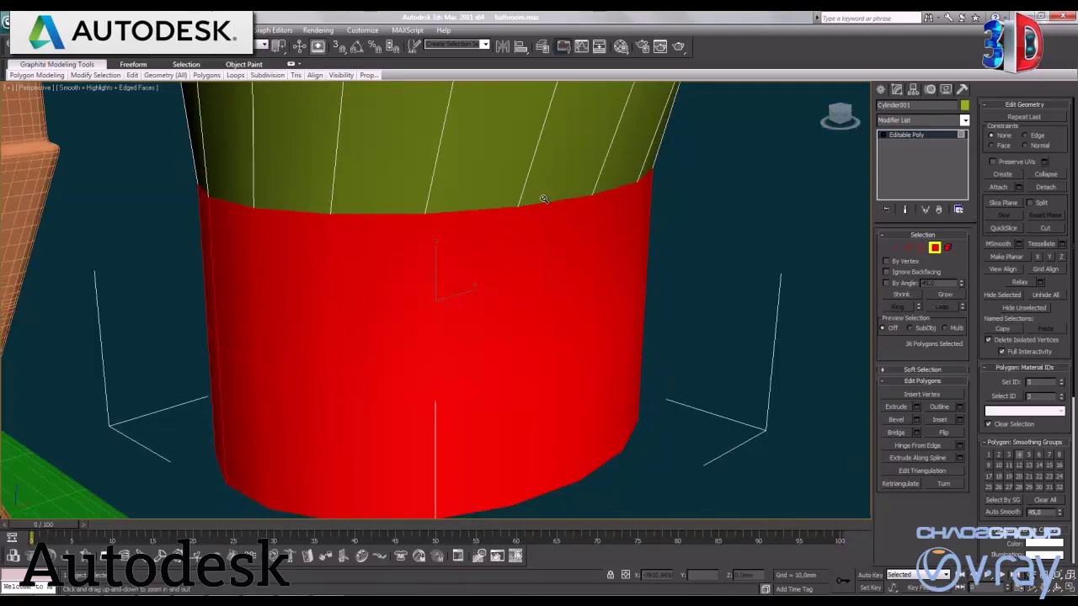
{"action": "left_click_drag", "start_coordinate": [735, 436], "coordinate": [551, 357]}
{"action": "mouse_move", "coordinate": [551, 357]}
{"action": "middle_mouse_down", "text": "alt"}
{"action": "mouse_move", "coordinate": [521, 354]}
{"action": "mouse_move", "coordinate": [542, 357]}
{"action": "middle_mouse_up", "text": "alt"}
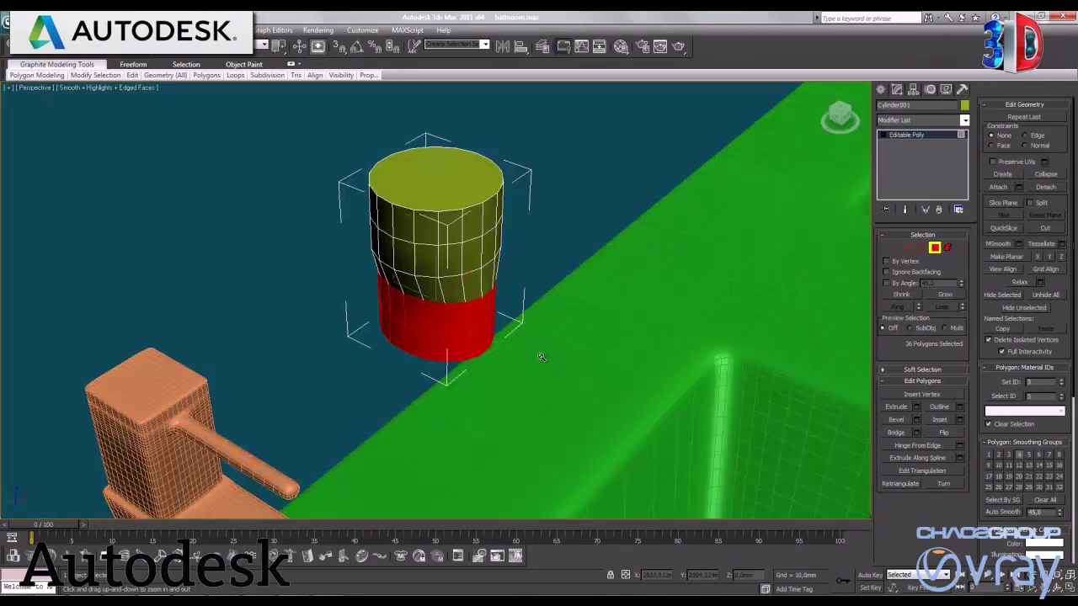
{"action": "right_click", "coordinate": [541, 354]}
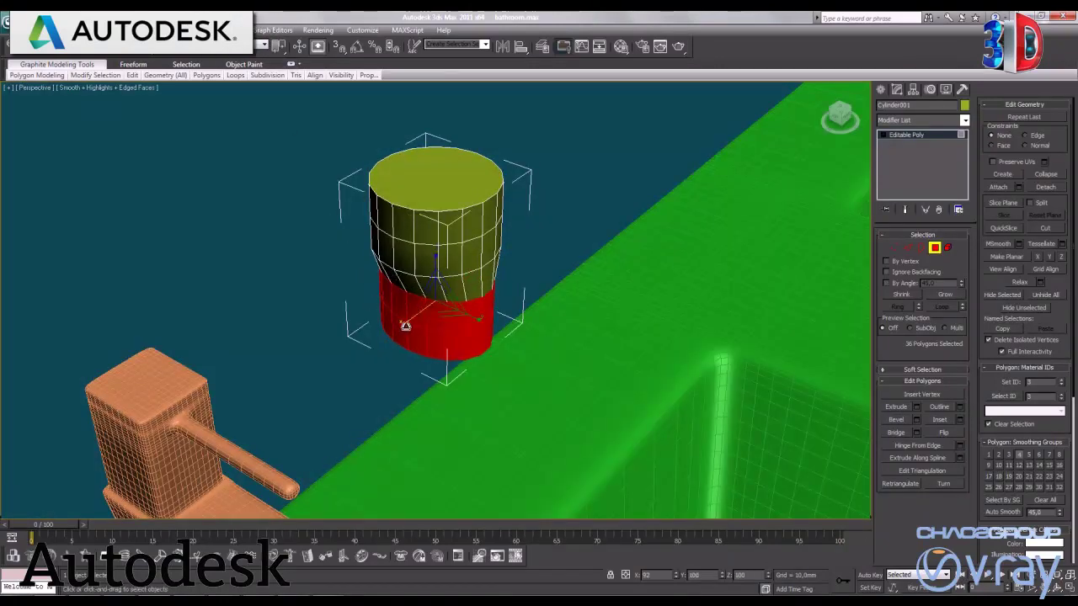
{"action": "key", "text": "r"}
{"action": "left_click_drag", "start_coordinate": [478, 324], "coordinate": [469, 318]}
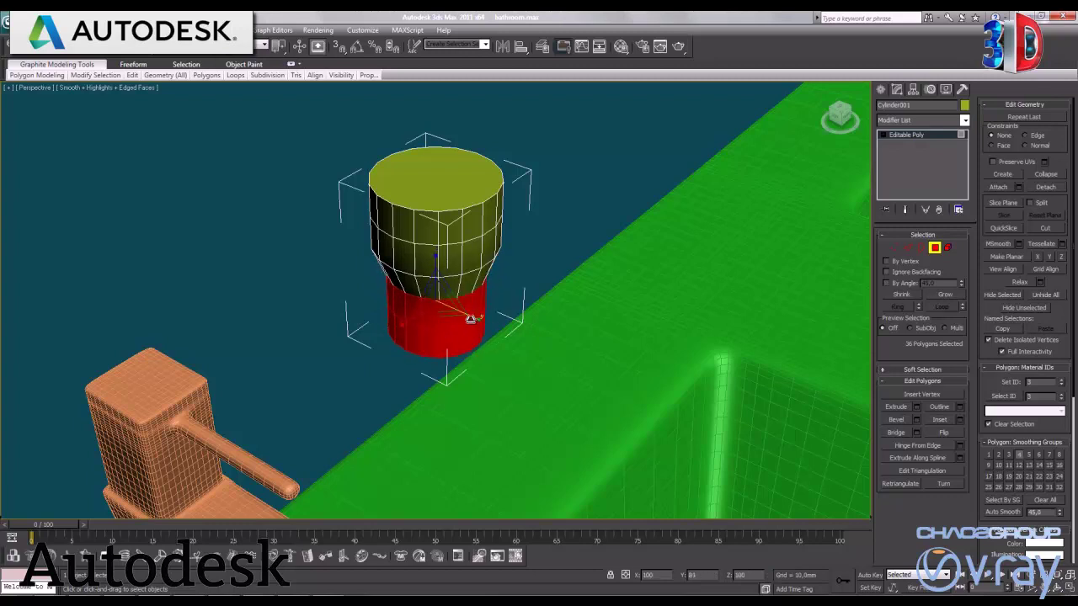
{"action": "left_click_drag", "start_coordinate": [438, 308], "coordinate": [482, 278]}
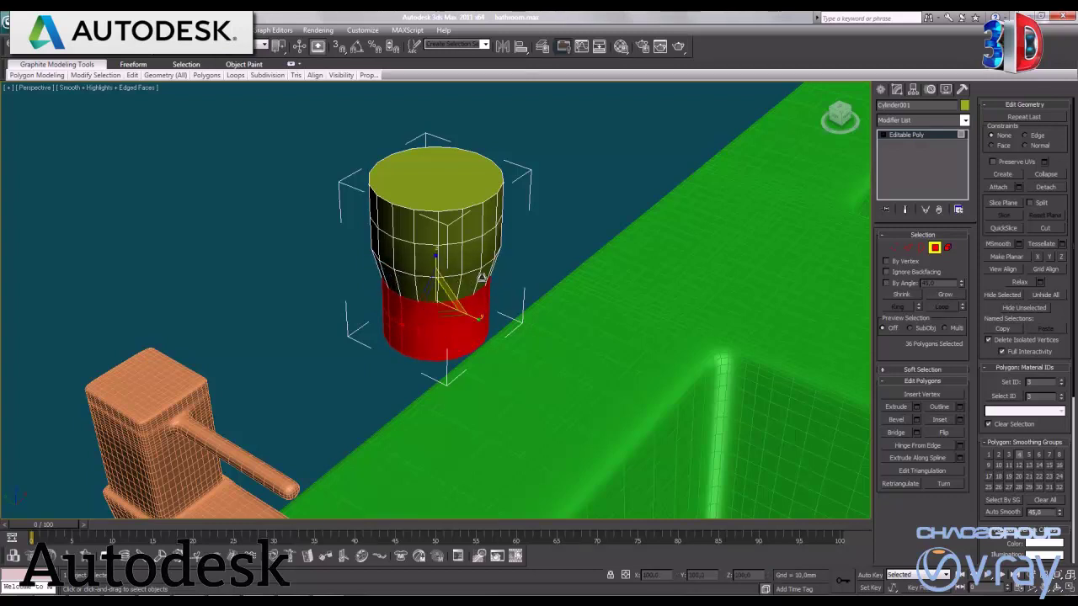
{"action": "middle_click_drag", "start_coordinate": [482, 277], "coordinate": [476, 311]}
Step: Make the cylinder see-through with Alt+X
{"action": "key", "text": "w"}
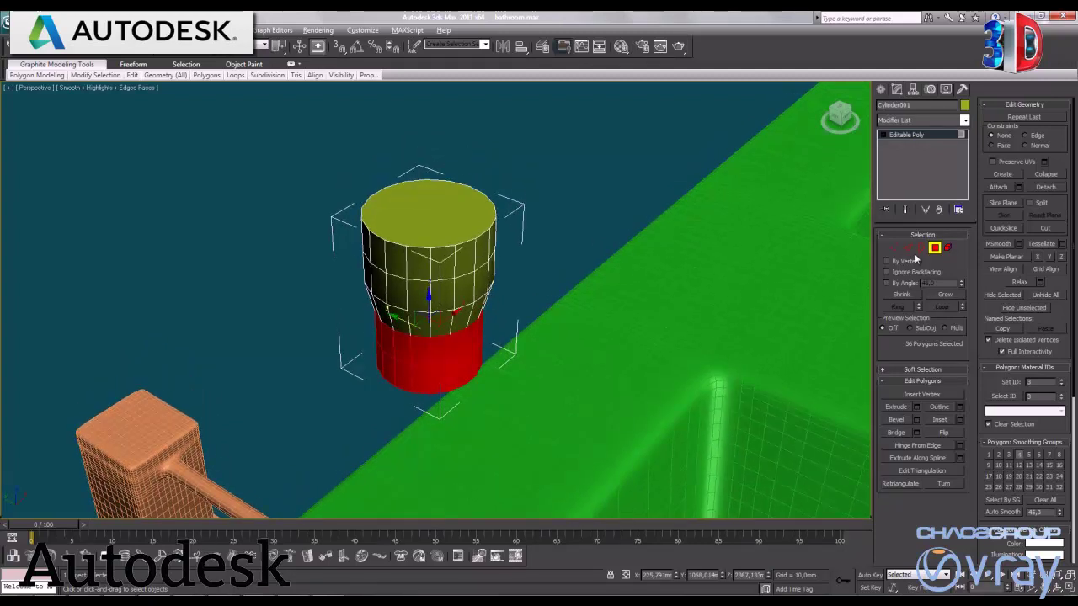
{"action": "key", "text": "alt+x"}
{"action": "left_click", "coordinate": [935, 250]}
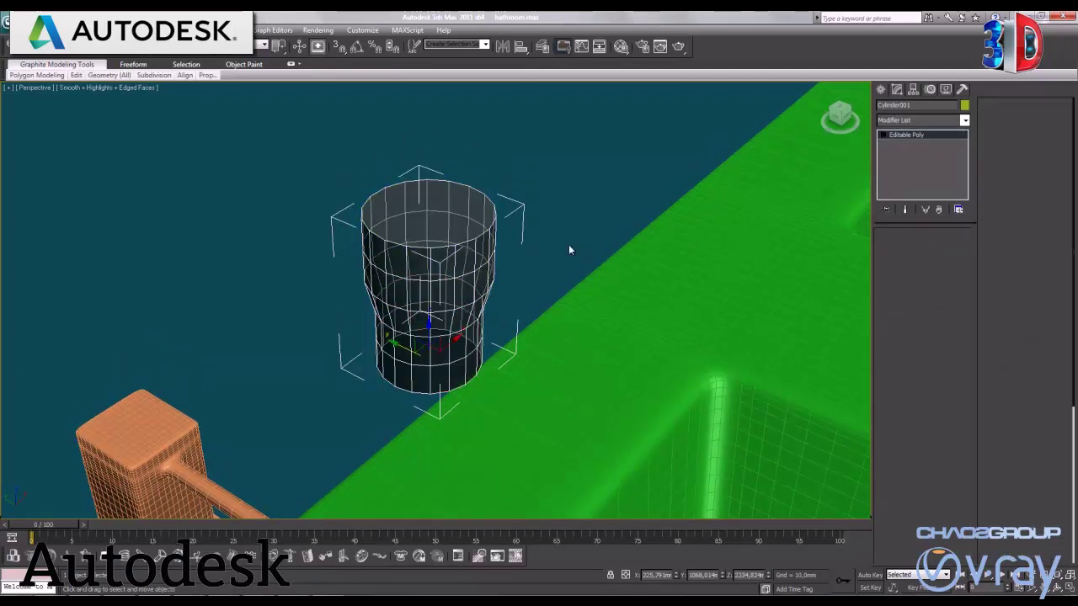
Step: Inset the cylinder's top cap polygon by about 5 mm
{"action": "key", "text": "4"}
{"action": "left_click", "coordinate": [432, 221]}
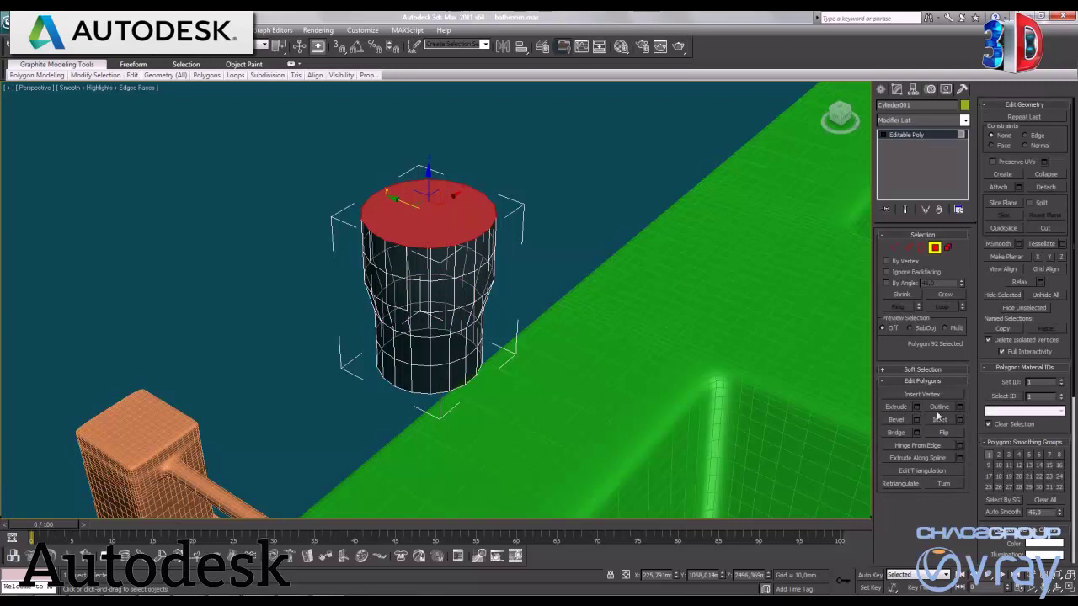
{"action": "left_click", "coordinate": [959, 419]}
{"action": "left_click_drag", "start_coordinate": [453, 233], "coordinate": [438, 233]}
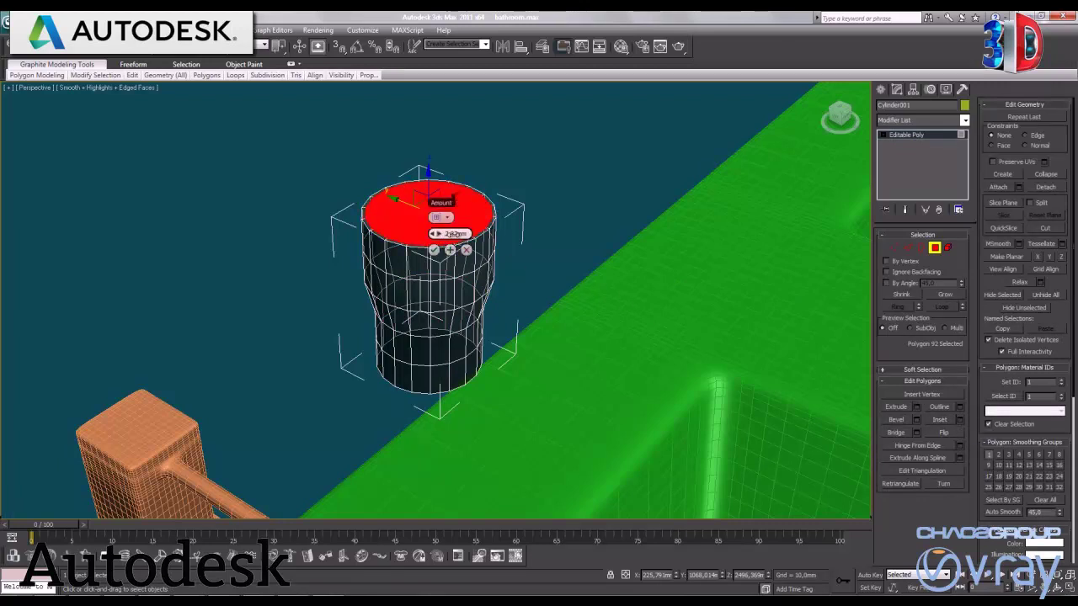
{"action": "left_click", "coordinate": [433, 250]}
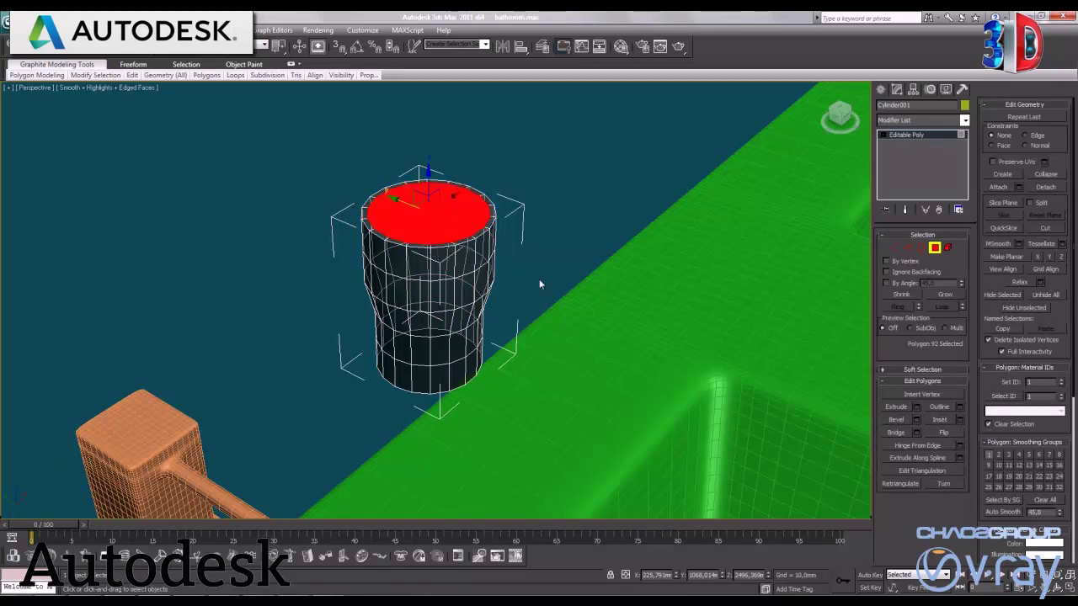
Step: Extrude the inset cap downward with a negative height, then exit Polygon mode
{"action": "left_click", "coordinate": [916, 407]}
{"action": "mouse_move", "coordinate": [435, 233]}
{"action": "left_mouse_down"}
{"action": "mouse_move", "coordinate": [137, 195]}
{"action": "mouse_move", "coordinate": [960, 176]}
{"action": "mouse_move", "coordinate": [760, 203]}
{"action": "left_mouse_up"}
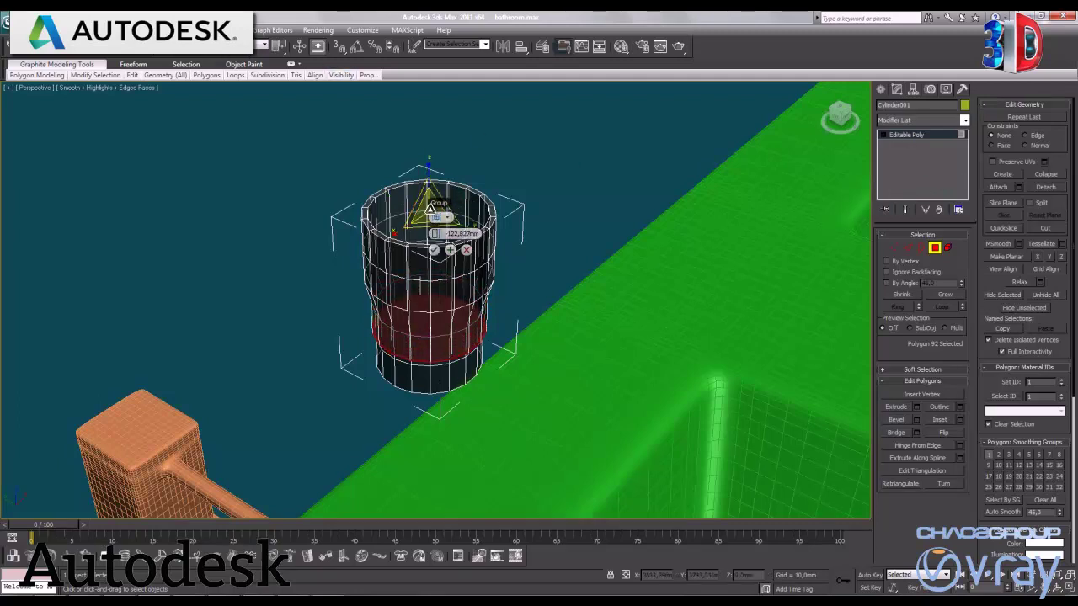
{"action": "left_click", "coordinate": [429, 216]}
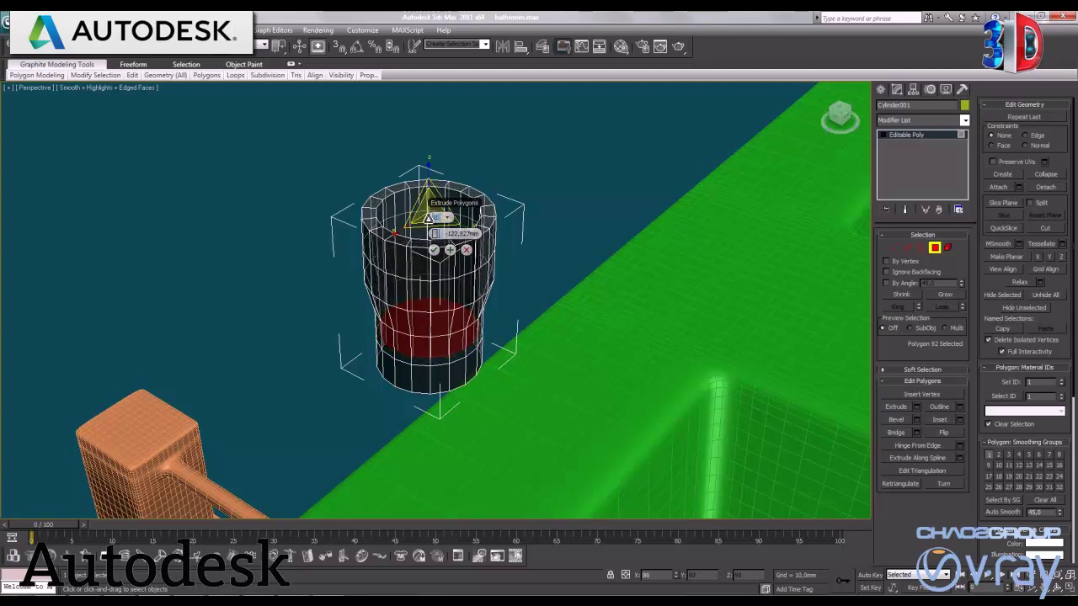
{"action": "left_click", "coordinate": [432, 250]}
{"action": "mouse_move", "coordinate": [428, 325]}
{"action": "left_mouse_down"}
{"action": "mouse_move", "coordinate": [425, 301]}
{"action": "mouse_move", "coordinate": [429, 312]}
{"action": "left_mouse_up"}
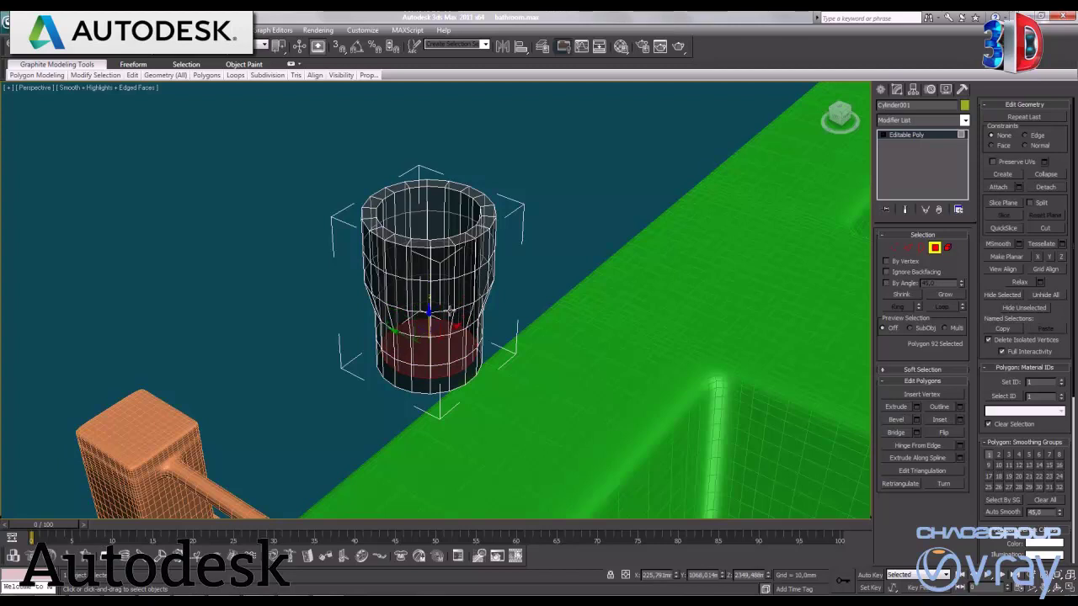
{"action": "left_click", "coordinate": [933, 247]}
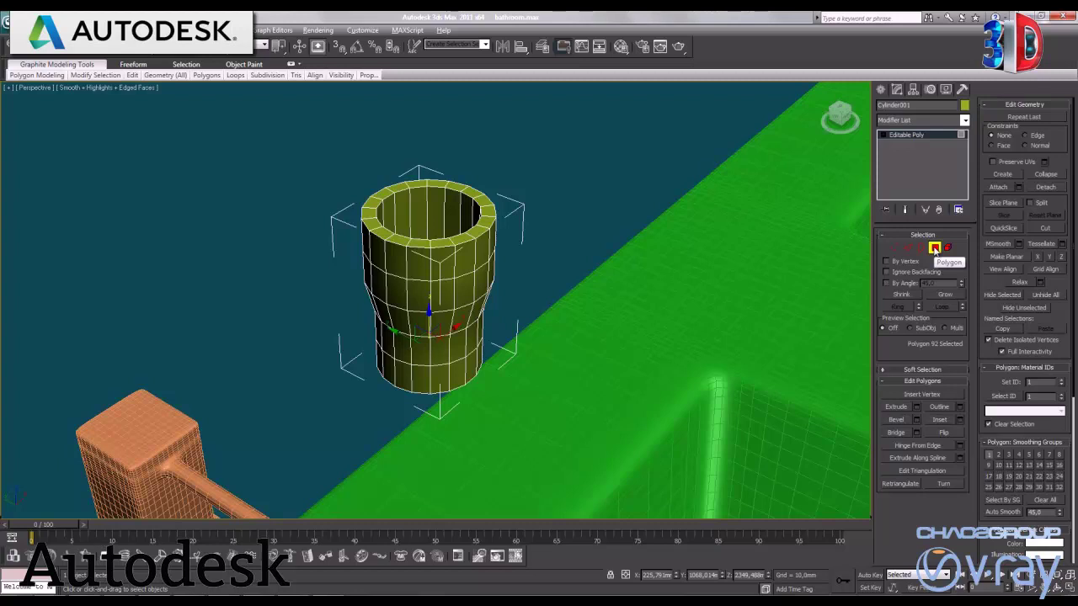
{"action": "left_click", "coordinate": [935, 249]}
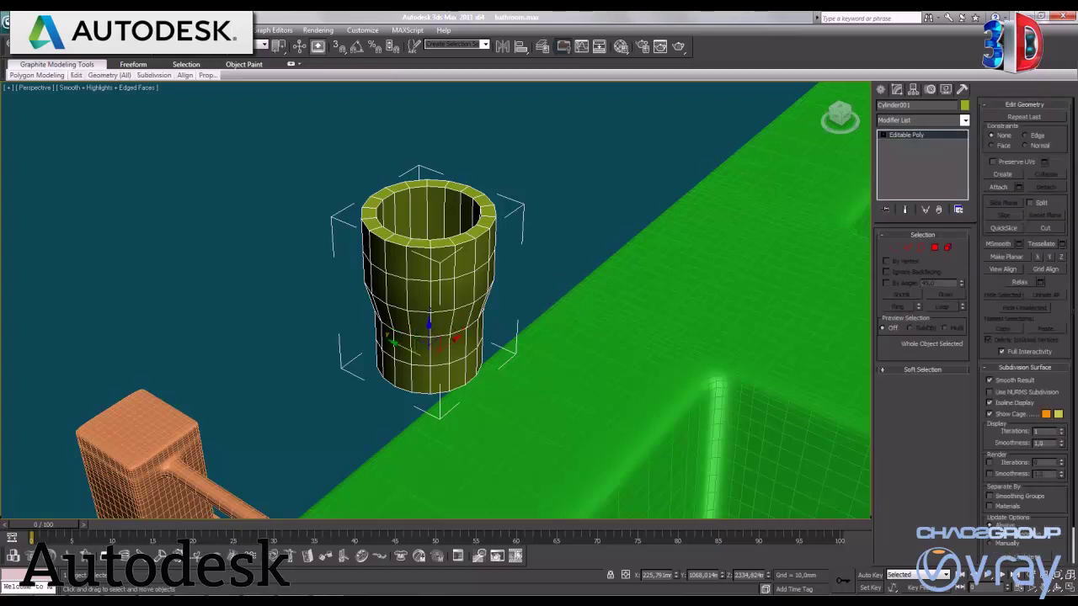
{"action": "key", "text": "alt+w"}
Step: In the maximized Top view, draw a thin box just above the ring
{"action": "right_click", "coordinate": [325, 197]}
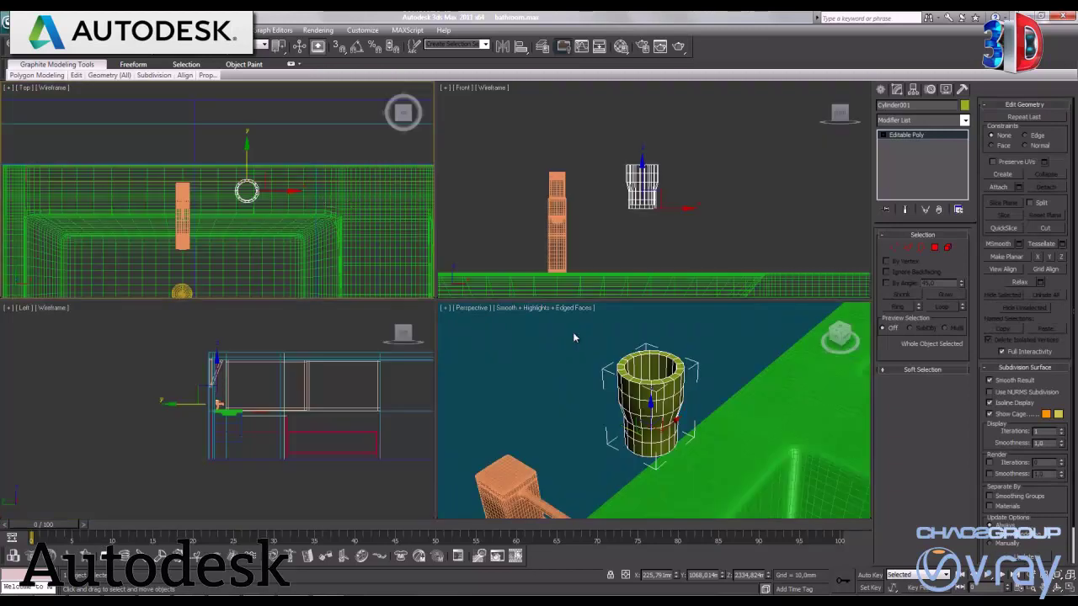
{"action": "left_click", "coordinate": [1071, 592]}
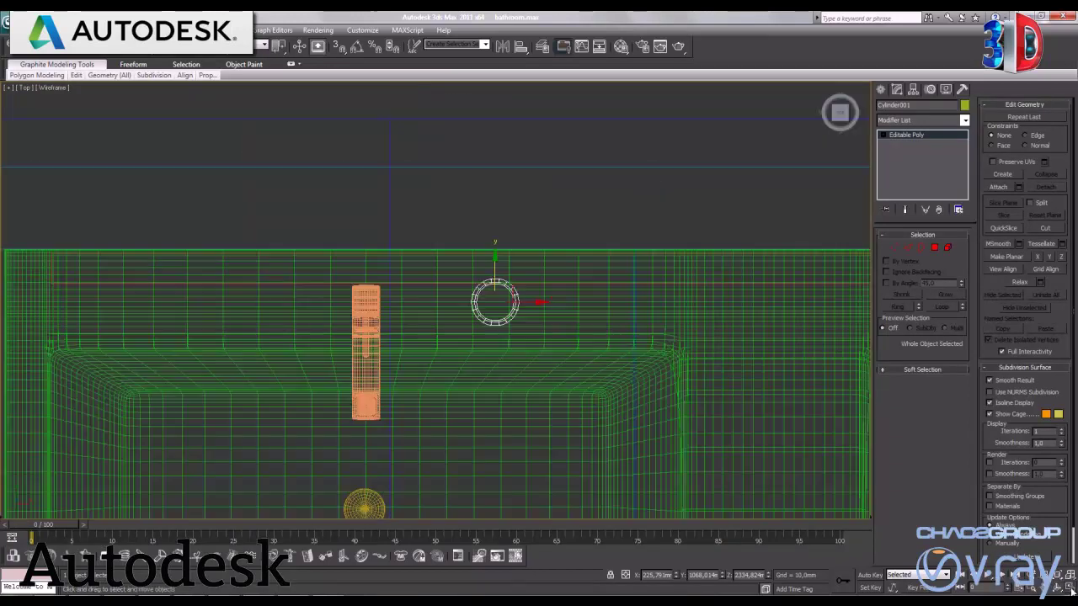
{"action": "left_click", "coordinate": [881, 89]}
{"action": "left_click", "coordinate": [903, 161]}
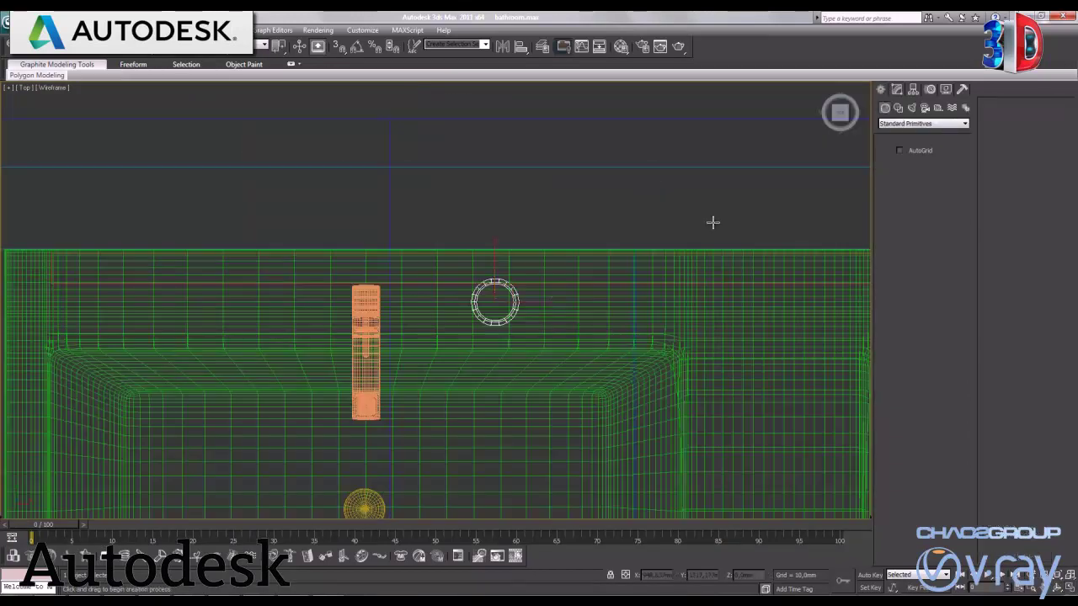
{"action": "middle_click_drag", "start_coordinate": [497, 313], "coordinate": [464, 307]}
{"action": "scroll", "coordinate": [464, 308], "scroll_direction": "up", "scroll_amount": 3}
{"action": "scroll", "coordinate": [464, 306], "scroll_direction": "up", "scroll_amount": 3}
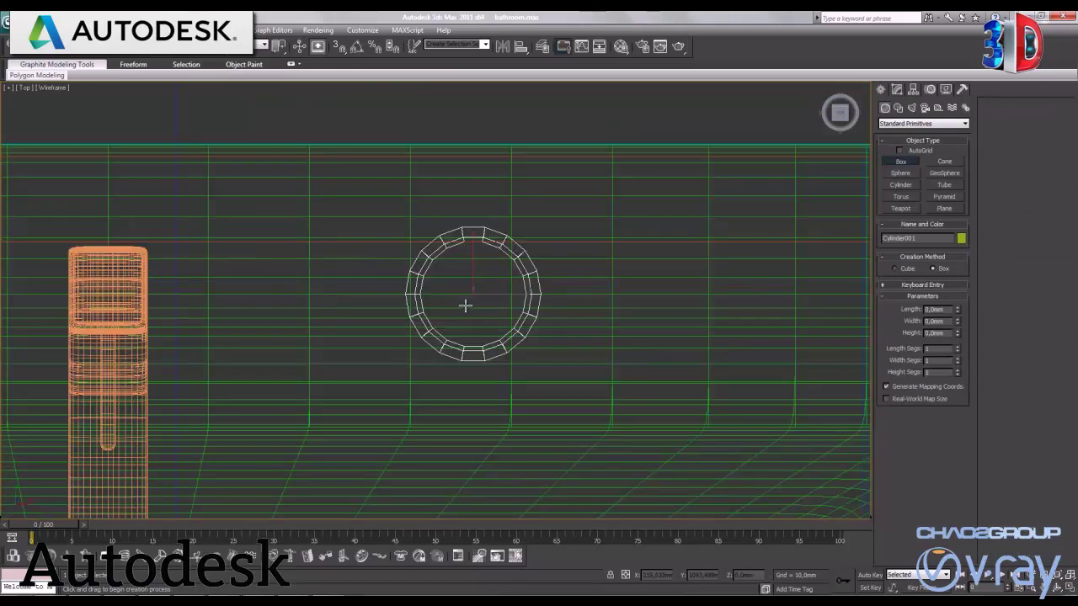
{"action": "left_click_drag", "start_coordinate": [469, 145], "coordinate": [504, 229]}
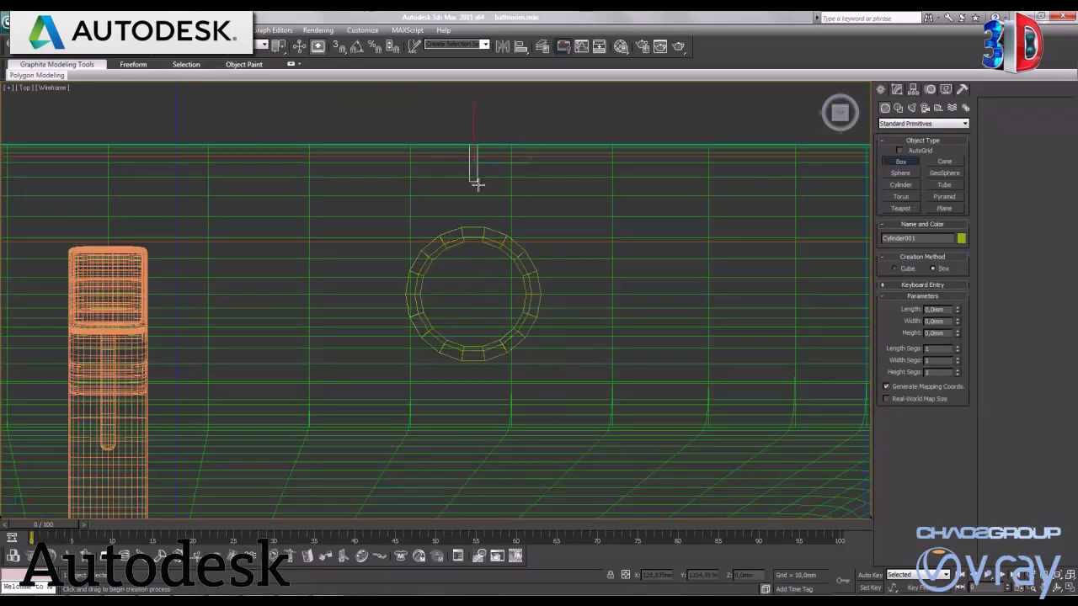
{"action": "left_click", "coordinate": [505, 224]}
{"action": "right_click", "coordinate": [505, 217]}
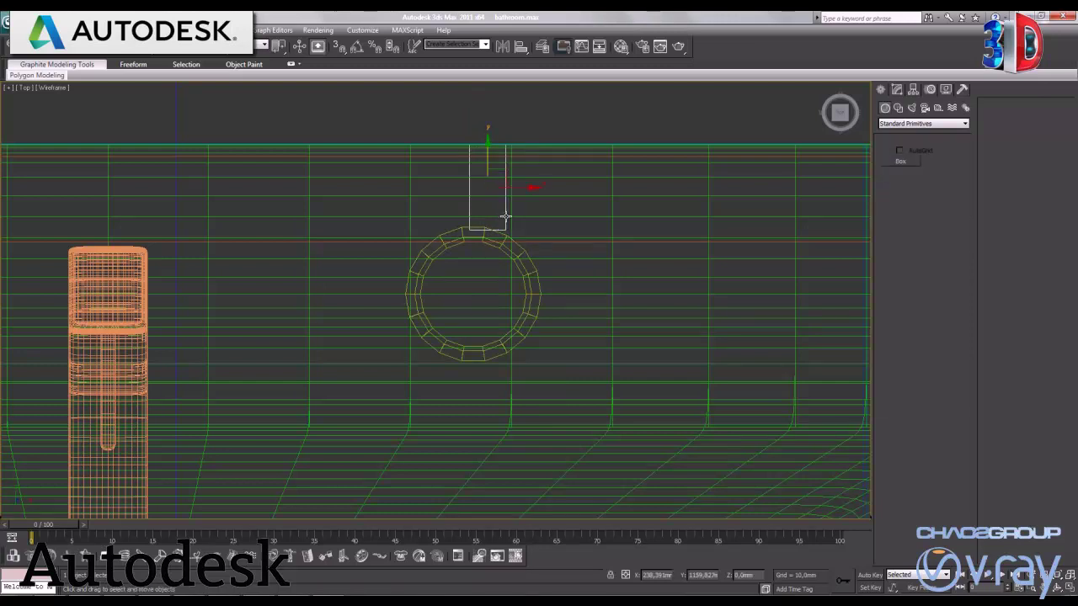
{"action": "left_click_drag", "start_coordinate": [513, 183], "coordinate": [505, 189]}
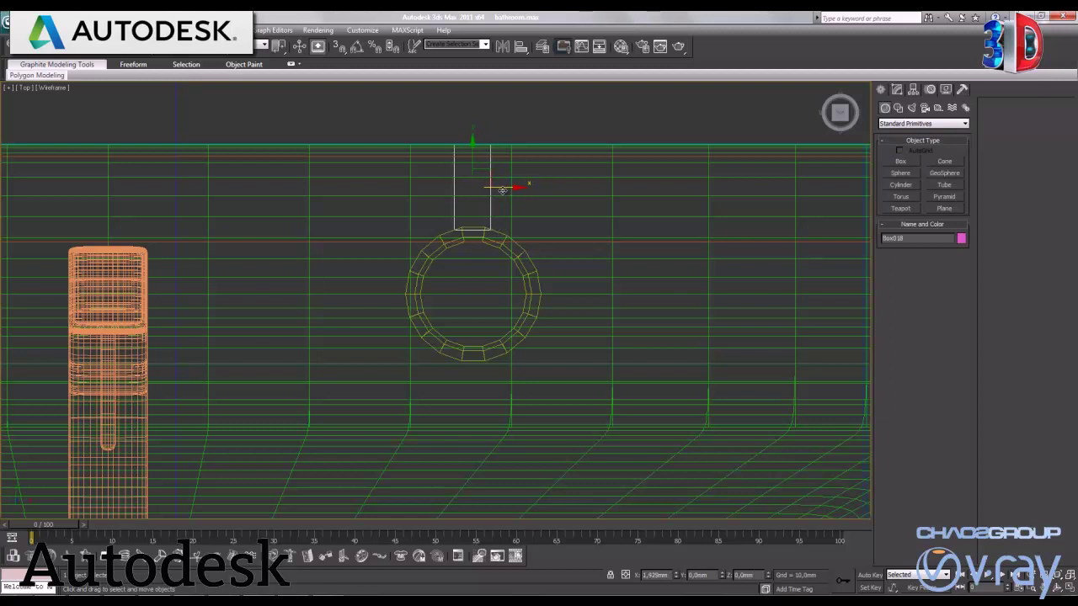
Step: Draw a flat cylinder centred on the ring and raise its radius to about 64 mm
{"action": "left_click", "coordinate": [907, 185]}
{"action": "left_click_drag", "start_coordinate": [474, 291], "coordinate": [534, 320]}
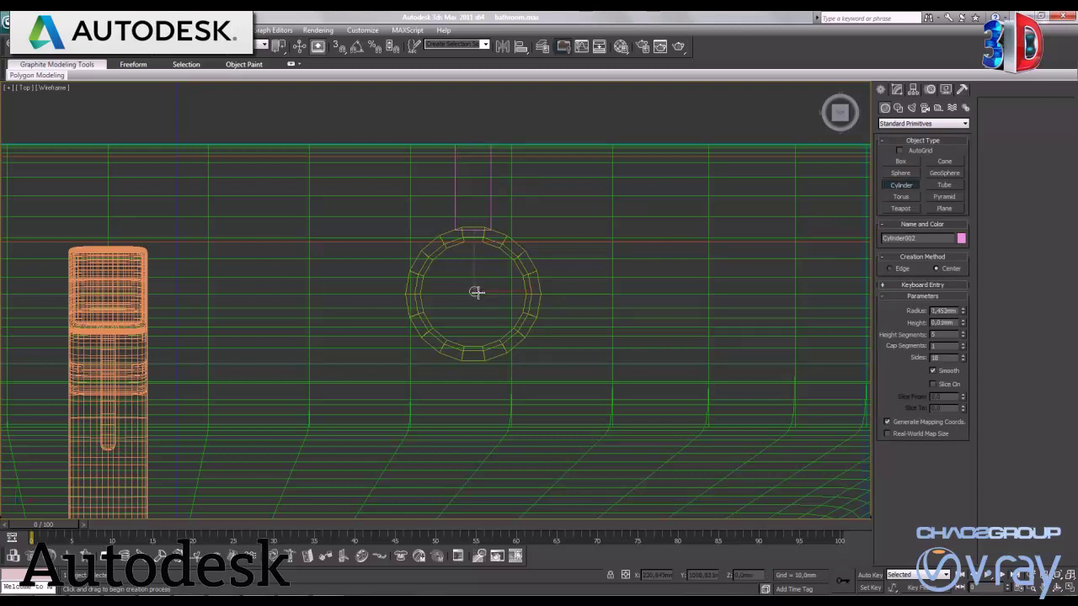
{"action": "left_click", "coordinate": [530, 313]}
{"action": "right_click", "coordinate": [515, 290]}
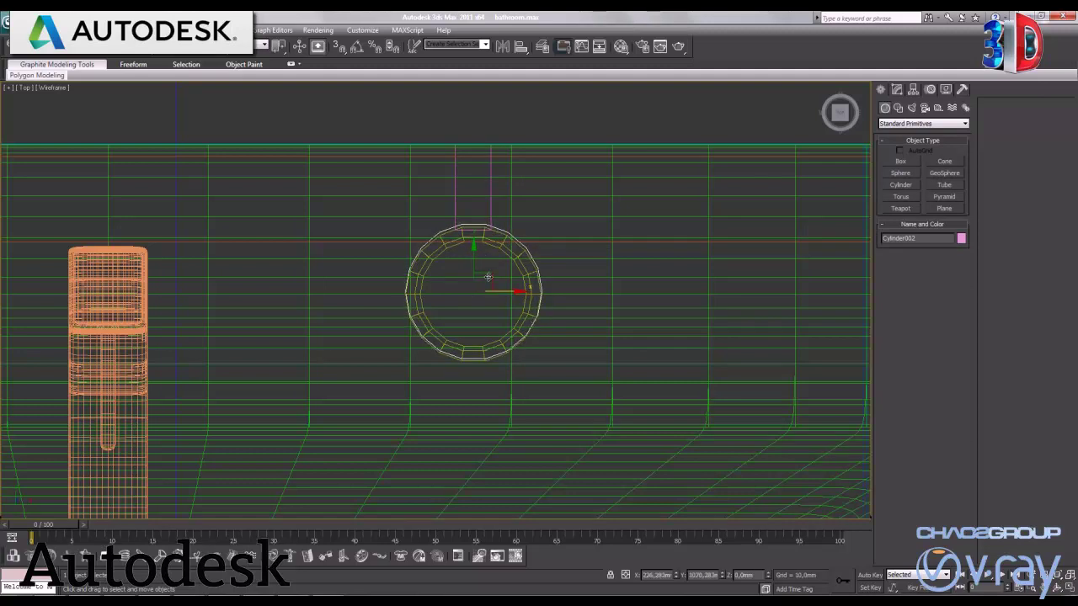
{"action": "mouse_move", "coordinate": [506, 292]}
{"action": "left_mouse_down"}
{"action": "mouse_move", "coordinate": [472, 267]}
{"action": "mouse_move", "coordinate": [507, 294]}
{"action": "left_mouse_up"}
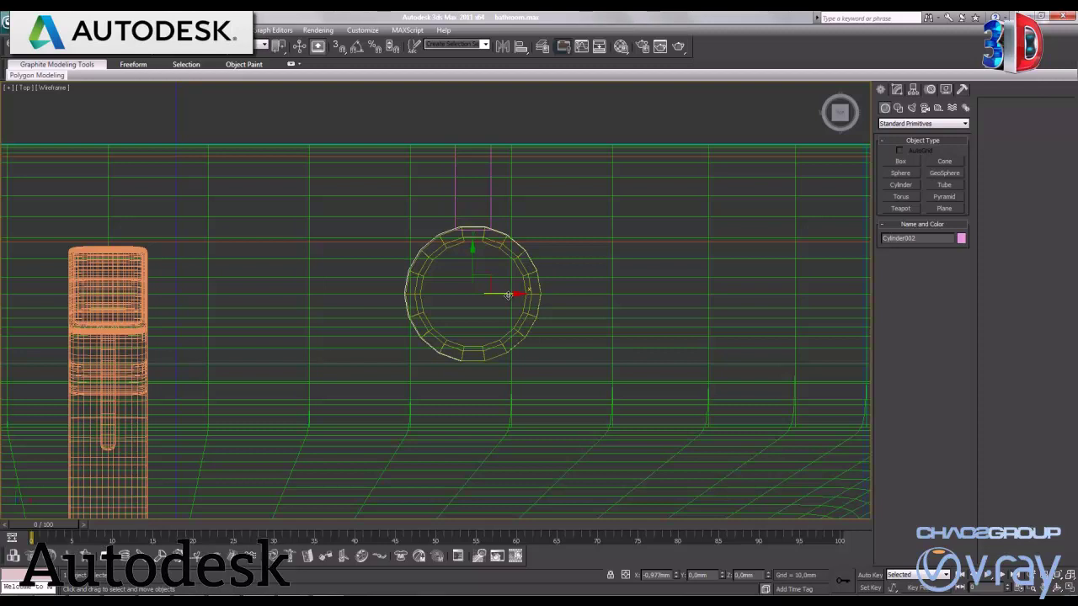
{"action": "left_click", "coordinate": [896, 90]}
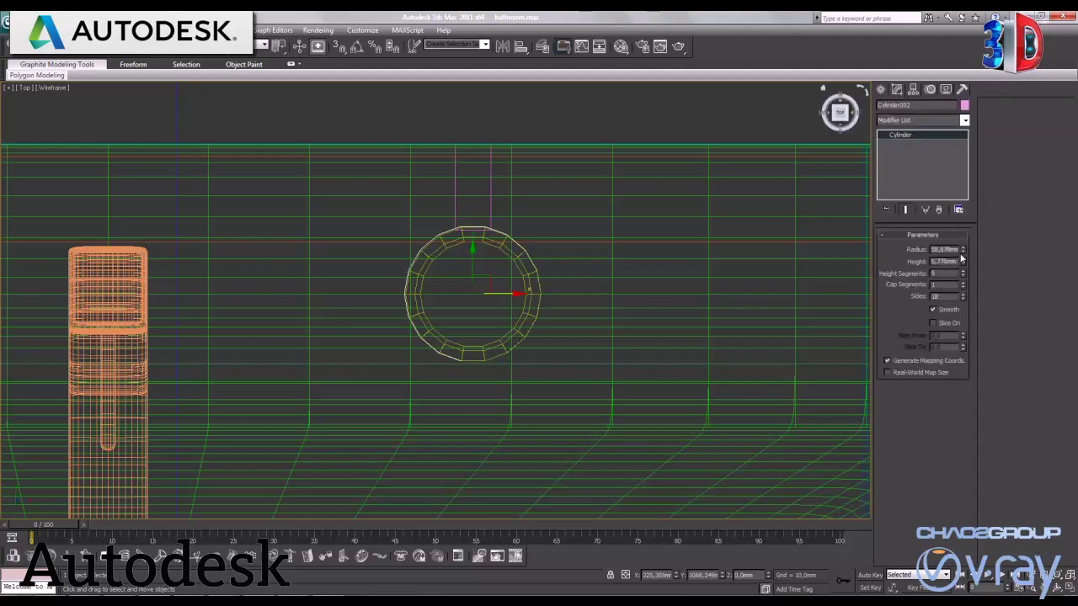
{"action": "left_click_drag", "start_coordinate": [963, 249], "coordinate": [961, 244]}
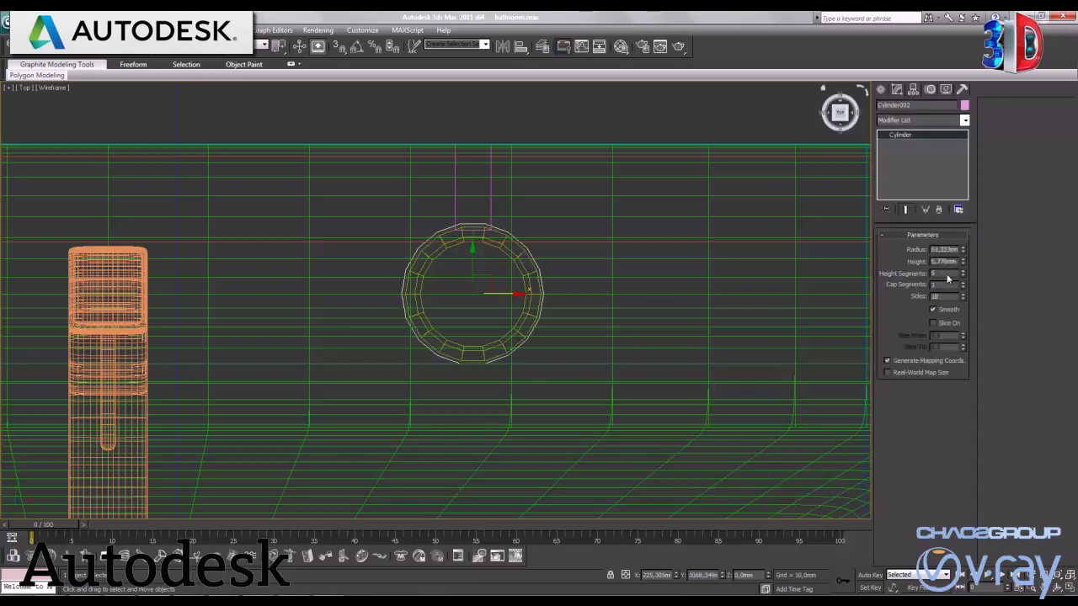
{"action": "key", "text": "alt+w"}
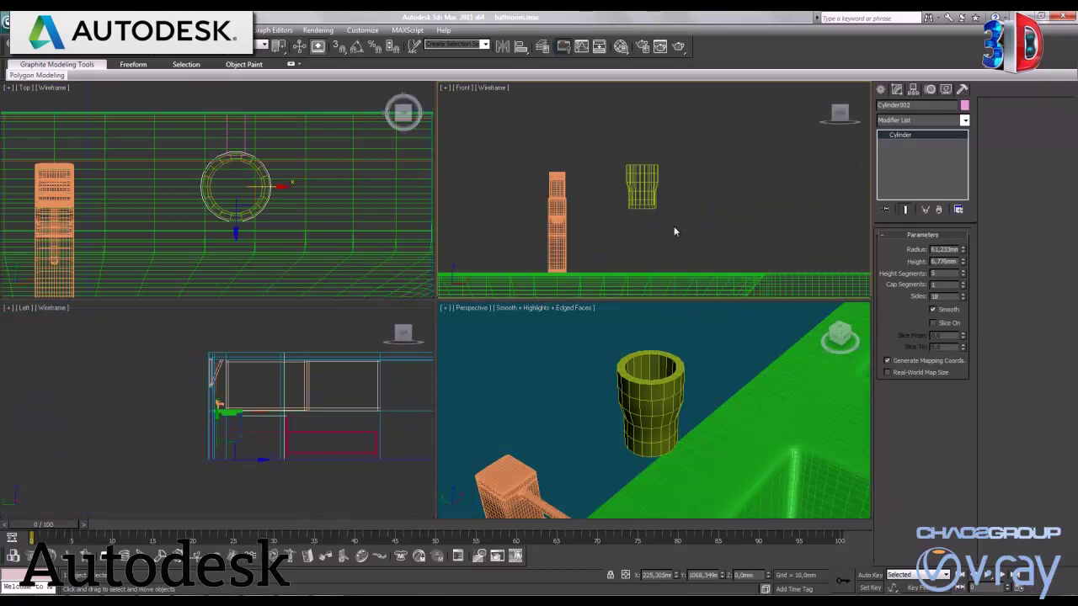
Step: In the maximized Front view, raise Cylinder002 onto the knob's middle
{"action": "key", "text": "alt+w"}
{"action": "middle_click_drag", "start_coordinate": [508, 438], "coordinate": [525, 324]}
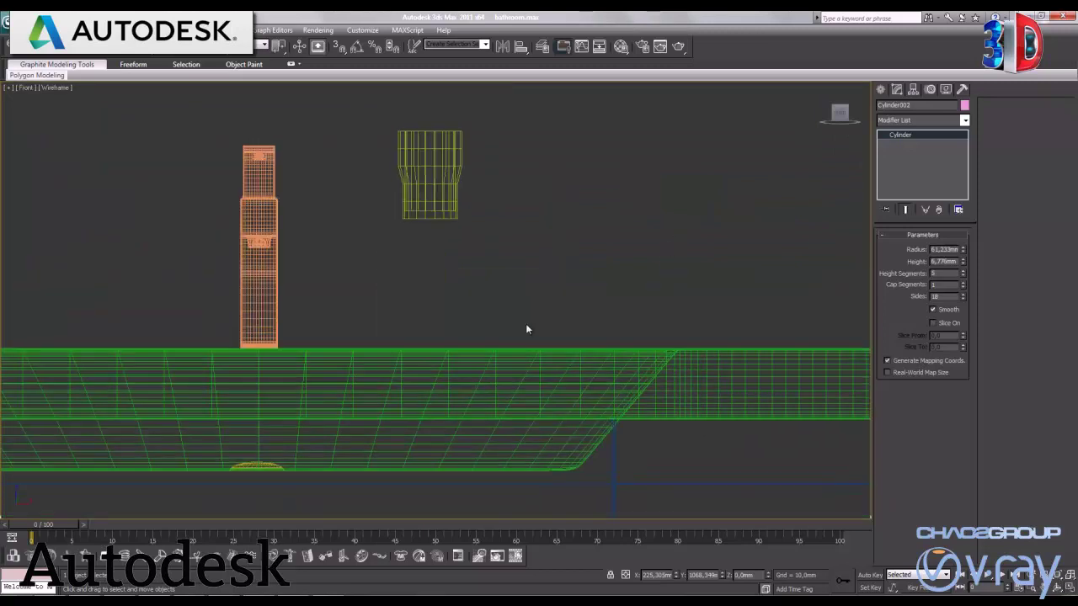
{"action": "scroll", "coordinate": [525, 324], "scroll_direction": "down", "scroll_amount": 5}
{"action": "scroll", "coordinate": [443, 463], "scroll_direction": "down", "scroll_amount": 2}
{"action": "left_click_drag", "start_coordinate": [443, 463], "coordinate": [476, 294]}
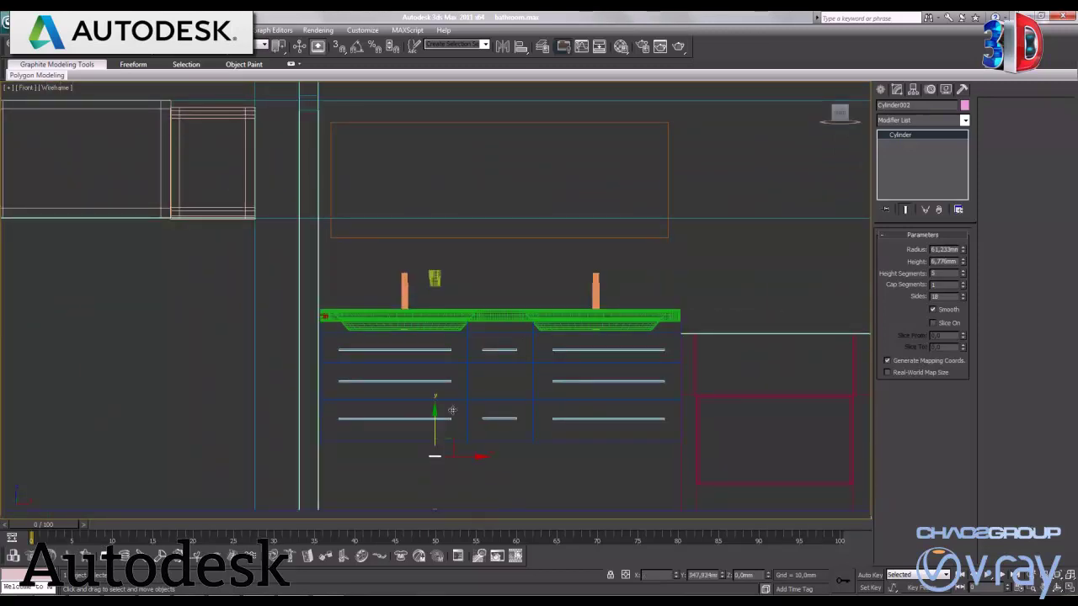
{"action": "scroll", "coordinate": [476, 294], "scroll_direction": "up", "scroll_amount": 5}
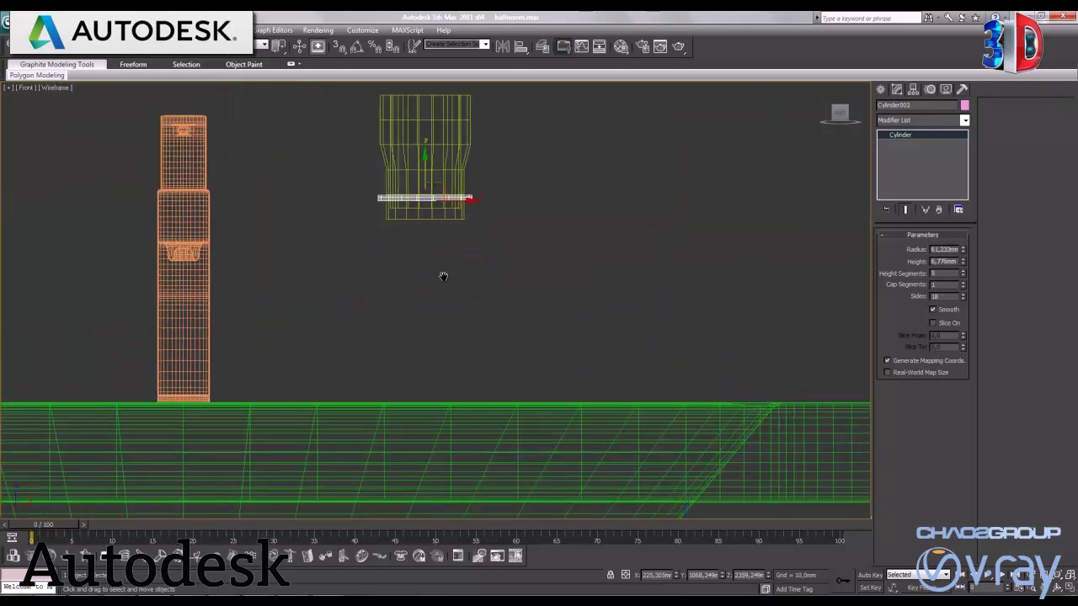
{"action": "middle_click_drag", "start_coordinate": [443, 277], "coordinate": [450, 363]}
{"action": "scroll", "coordinate": [450, 362], "scroll_direction": "up", "scroll_amount": 2}
{"action": "left_click_drag", "start_coordinate": [410, 263], "coordinate": [412, 215]}
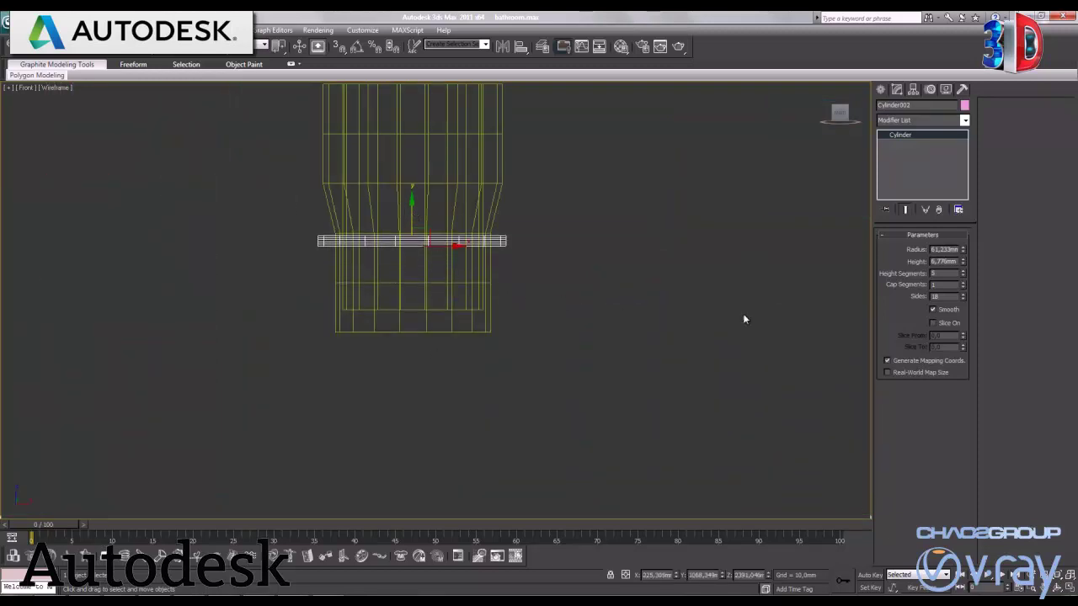
Step: Set Cylinder002's height to 12.875 mm and radius to 53.885 mm
{"action": "left_click_drag", "start_coordinate": [961, 260], "coordinate": [826, 226]}
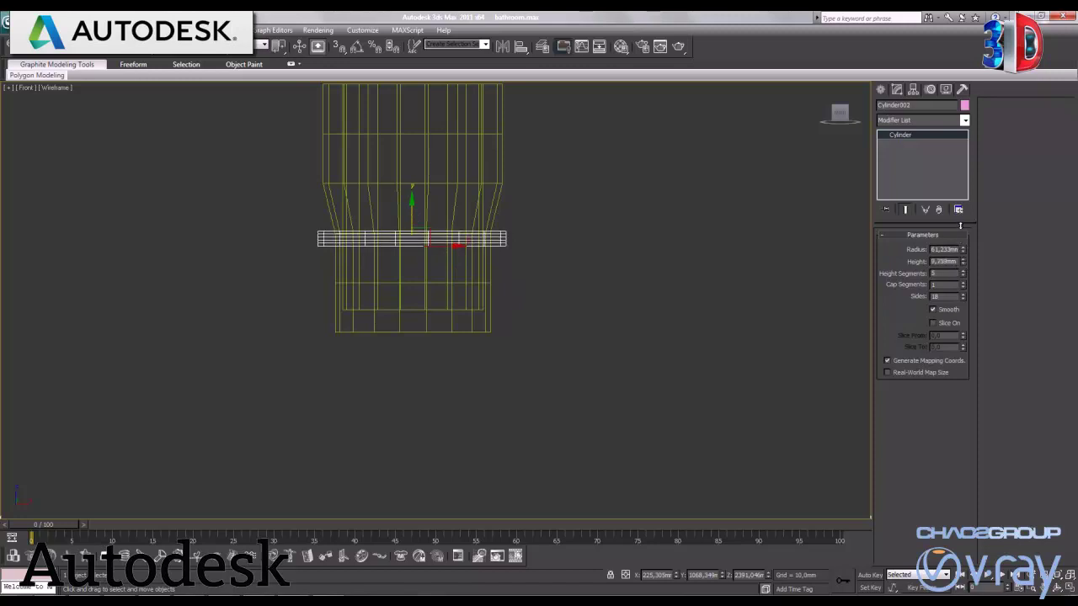
{"action": "left_click_drag", "start_coordinate": [446, 235], "coordinate": [472, 249]}
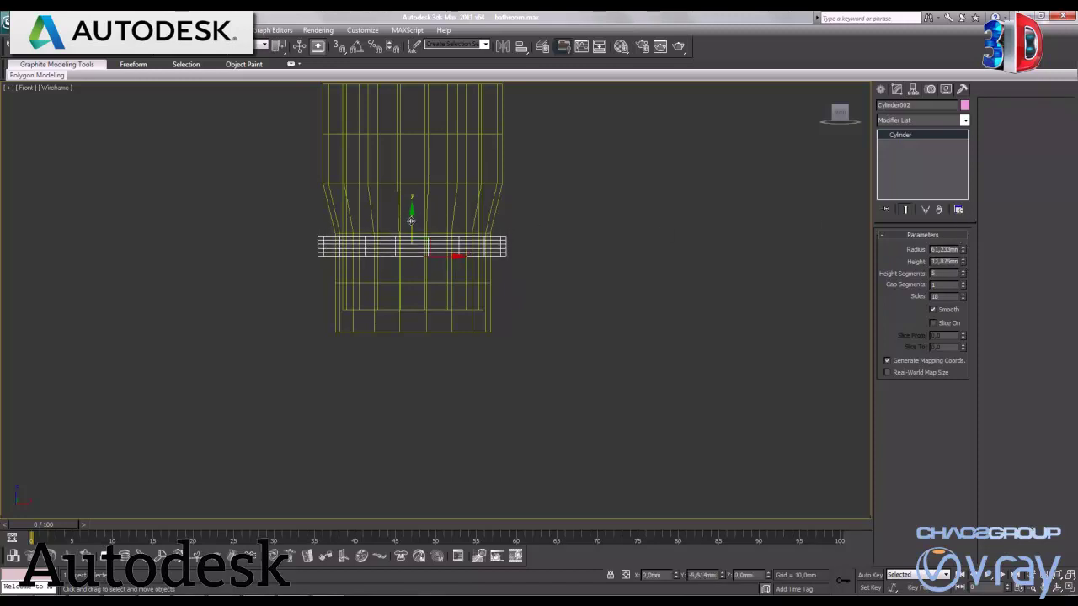
{"action": "left_click_drag", "start_coordinate": [962, 255], "coordinate": [962, 257]}
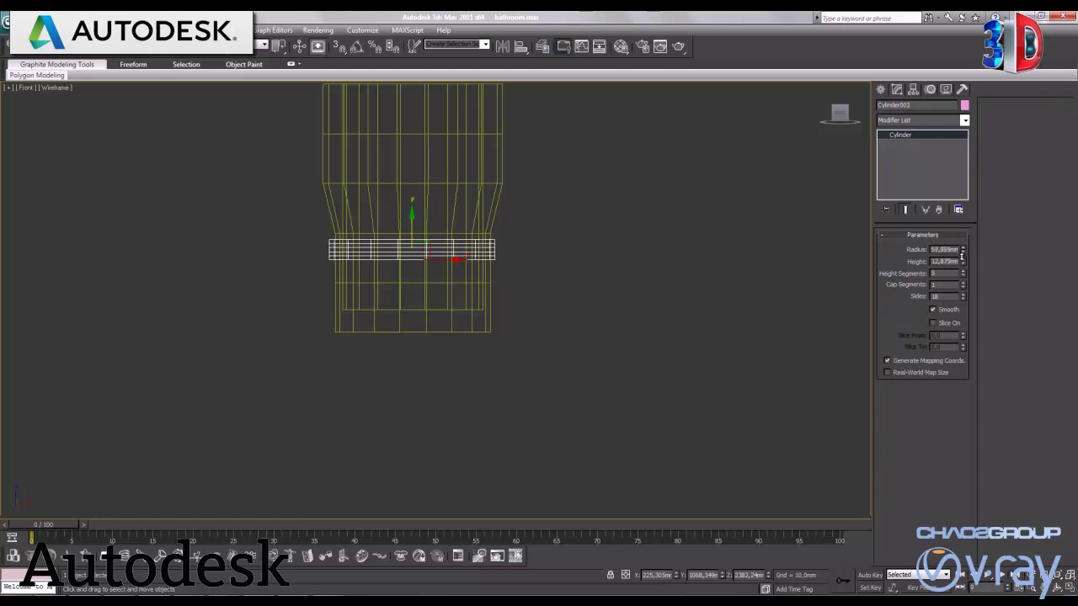
{"action": "left_click", "coordinate": [1067, 588]}
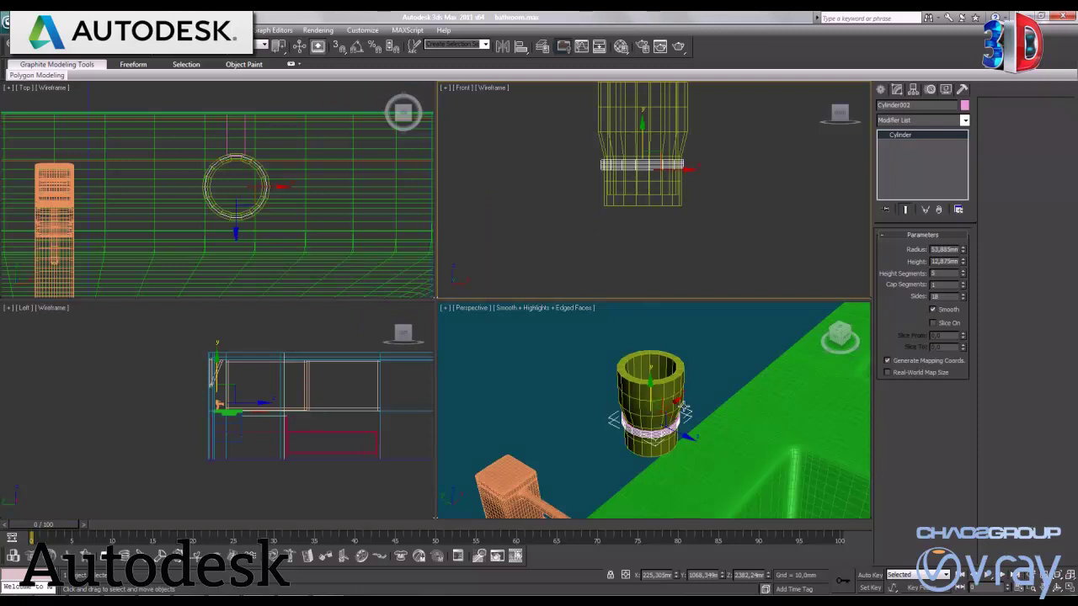
Step: Find Box018 low in the Front view and window-select it
{"action": "left_click", "coordinate": [1068, 588]}
{"action": "scroll", "coordinate": [583, 341], "scroll_direction": "down", "scroll_amount": 3}
{"action": "scroll", "coordinate": [583, 340], "scroll_direction": "down", "scroll_amount": 5}
{"action": "scroll", "coordinate": [493, 426], "scroll_direction": "down", "scroll_amount": 4}
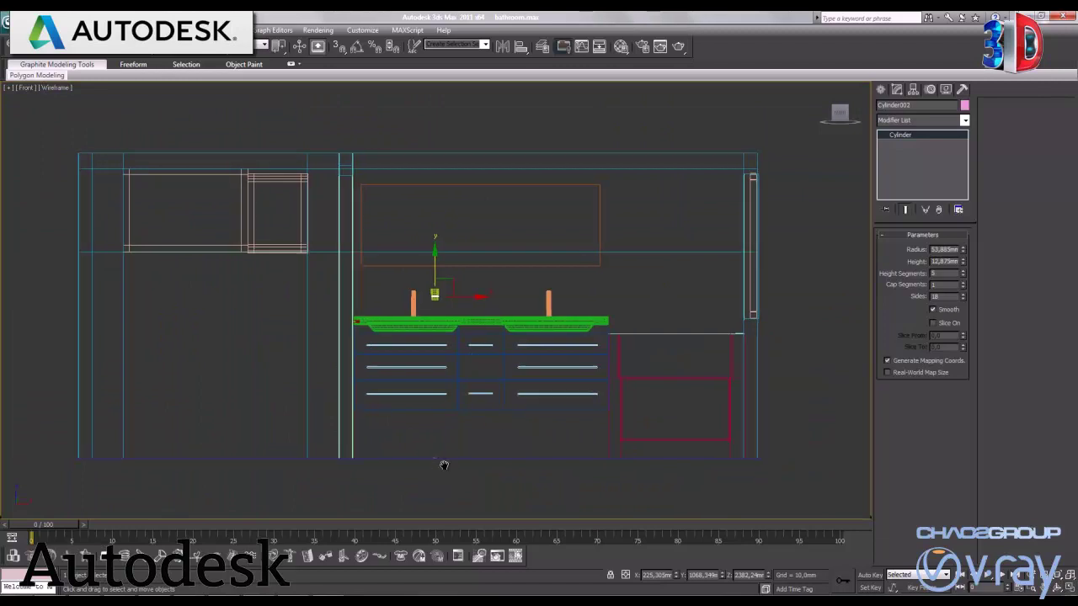
{"action": "scroll", "coordinate": [471, 389], "scroll_direction": "up", "scroll_amount": 2}
{"action": "scroll", "coordinate": [496, 439], "scroll_direction": "up", "scroll_amount": 4}
{"action": "mouse_move", "coordinate": [496, 439]}
{"action": "middle_mouse_down"}
{"action": "mouse_move", "coordinate": [546, 402]}
{"action": "mouse_move", "coordinate": [529, 410]}
{"action": "middle_mouse_up"}
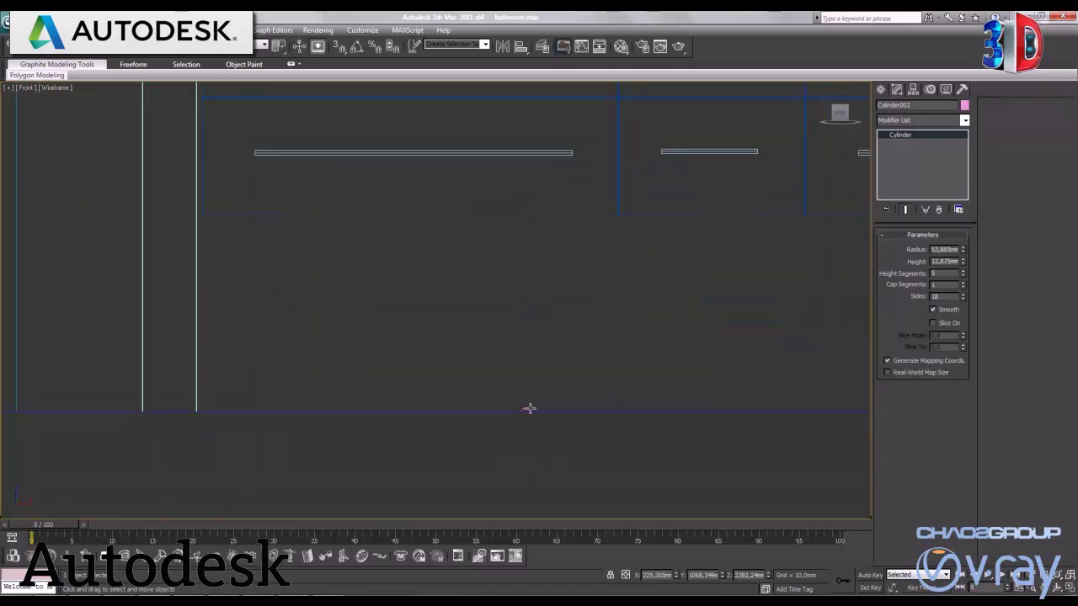
{"action": "left_click", "coordinate": [526, 409]}
{"action": "left_click", "coordinate": [529, 407]}
{"action": "left_click", "coordinate": [527, 410]}
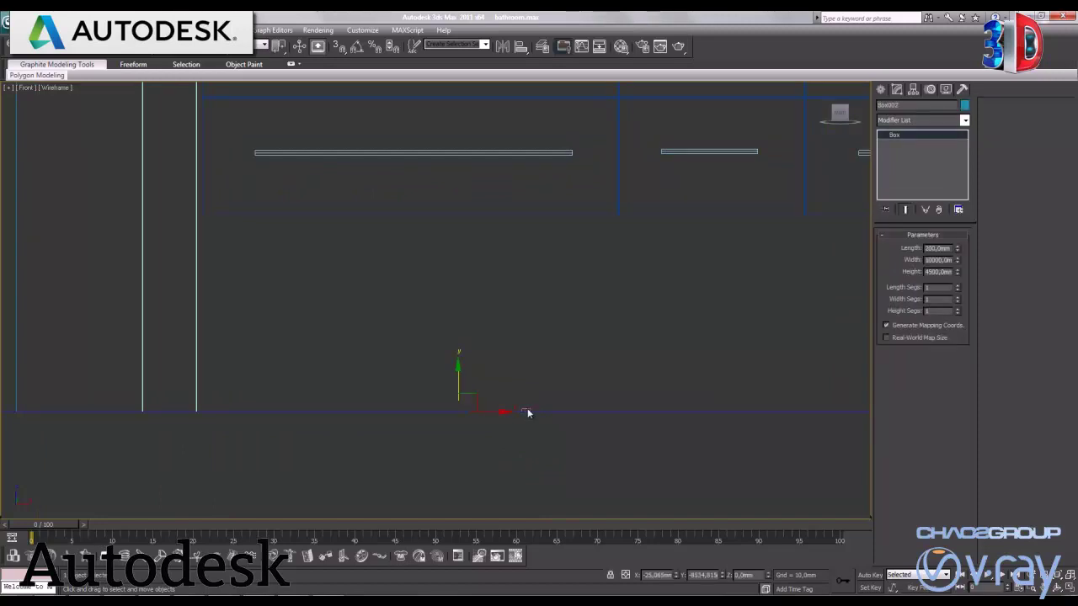
{"action": "left_click", "coordinate": [529, 412]}
{"action": "left_click_drag", "start_coordinate": [642, 455], "coordinate": [518, 396]}
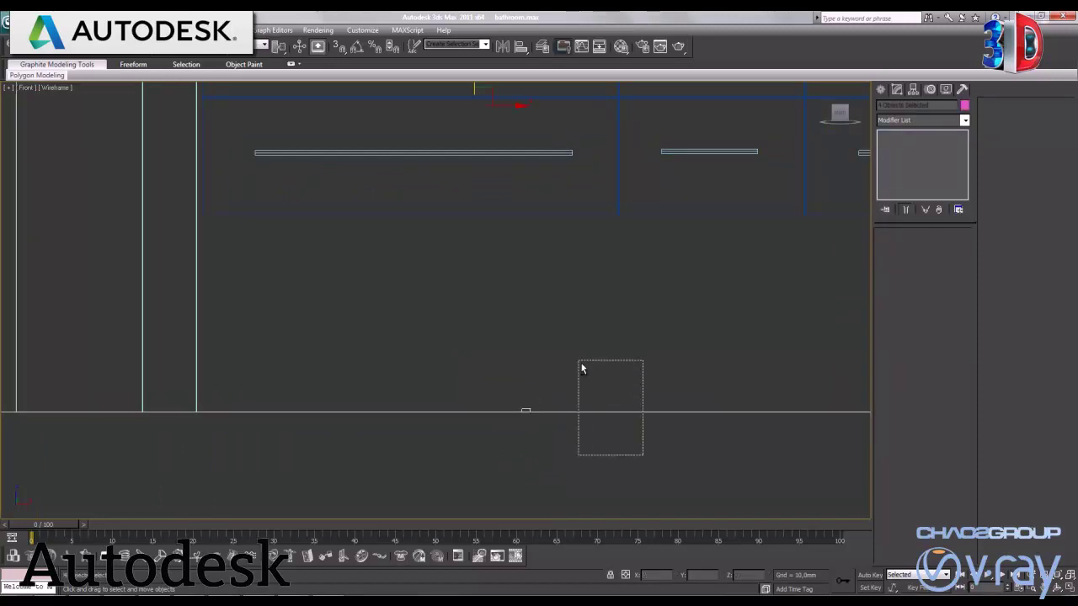
Step: Move Box018 up along Y to the knob's band height
{"action": "mouse_move", "coordinate": [526, 341]}
{"action": "left_mouse_down"}
{"action": "mouse_move", "coordinate": [529, 312]}
{"action": "mouse_move", "coordinate": [592, 296]}
{"action": "left_mouse_up"}
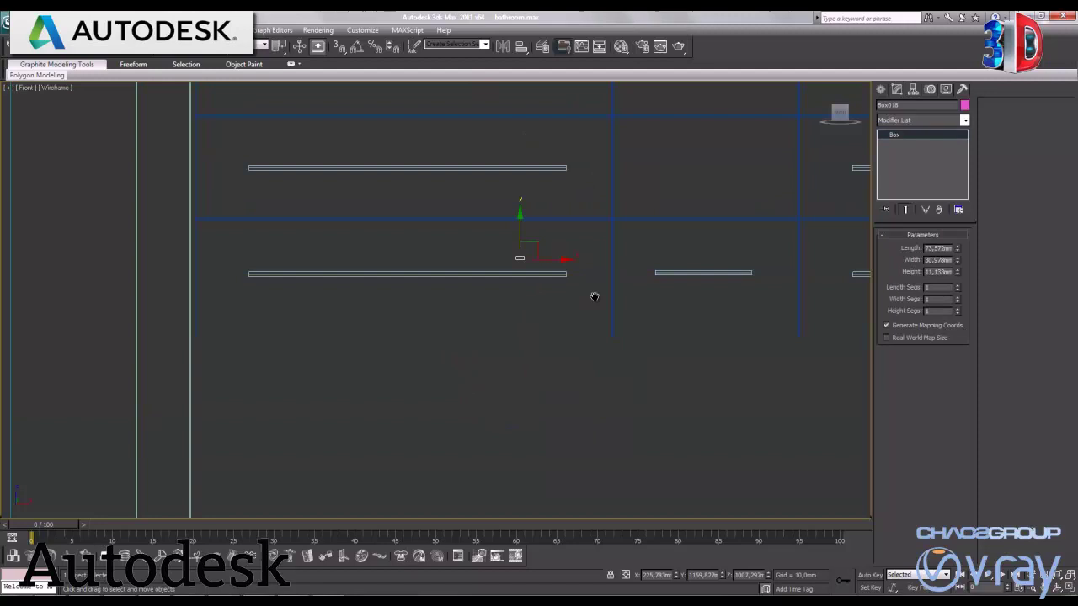
{"action": "middle_click_drag", "start_coordinate": [592, 295], "coordinate": [498, 433]}
{"action": "left_click_drag", "start_coordinate": [496, 392], "coordinate": [496, 117]}
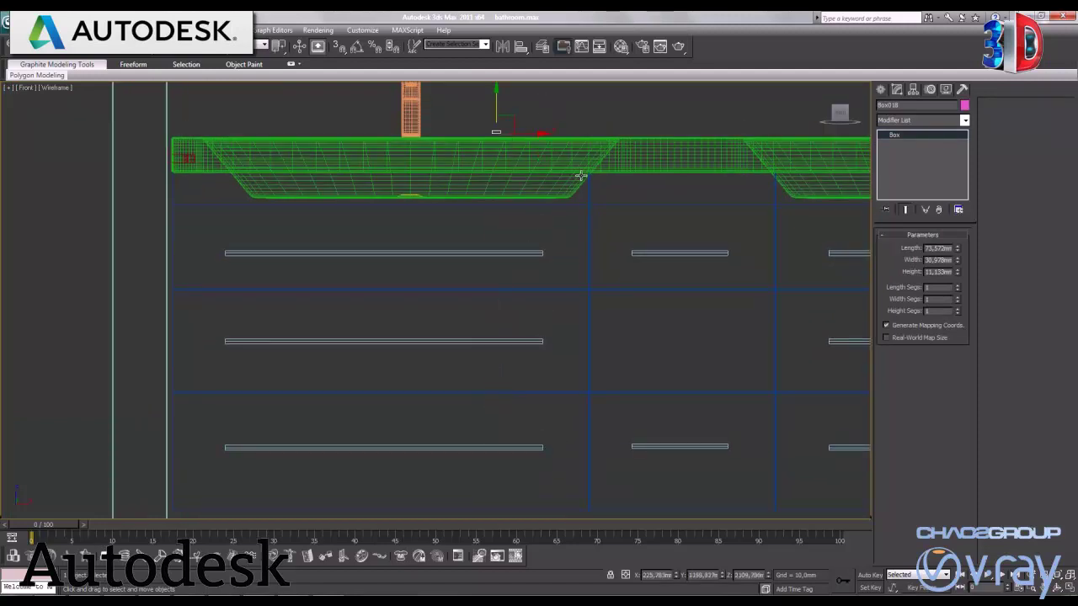
{"action": "middle_click_drag", "start_coordinate": [580, 176], "coordinate": [558, 407]}
{"action": "left_click_drag", "start_coordinate": [474, 335], "coordinate": [491, 261]}
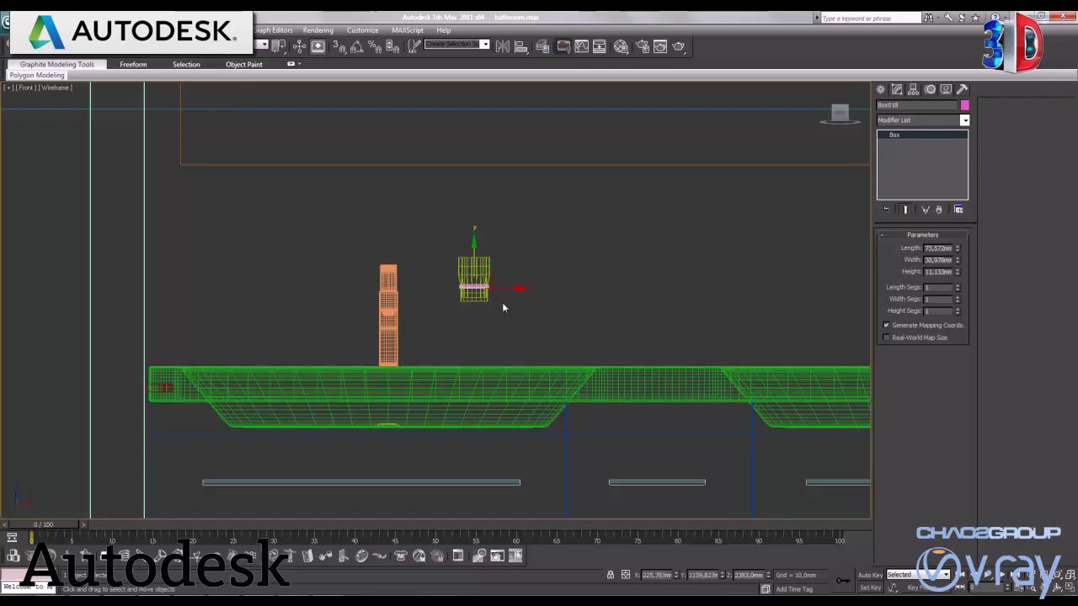
{"action": "scroll", "coordinate": [492, 312], "scroll_direction": "up", "scroll_amount": 5}
{"action": "mouse_move", "coordinate": [491, 311]}
{"action": "middle_mouse_down"}
{"action": "mouse_move", "coordinate": [586, 289]}
{"action": "mouse_move", "coordinate": [469, 345]}
{"action": "middle_mouse_up"}
{"action": "scroll", "coordinate": [491, 353], "scroll_direction": "up", "scroll_amount": 2}
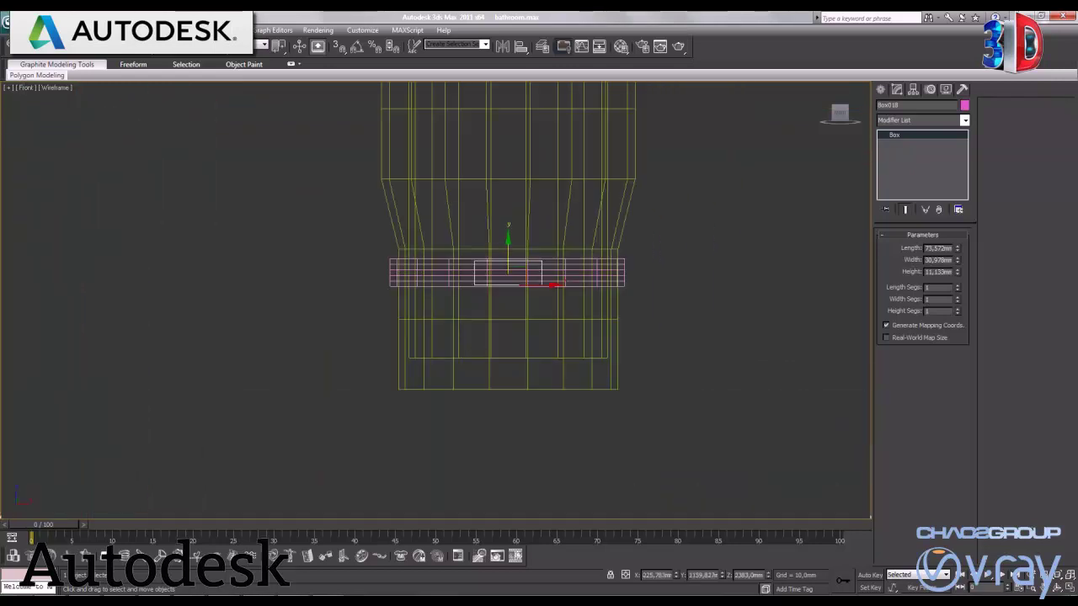
{"action": "left_click", "coordinate": [1071, 592]}
Step: Resize handle box Box018 to about 83.7 mm long and 11.356 mm tall
{"action": "right_click", "coordinate": [277, 165]}
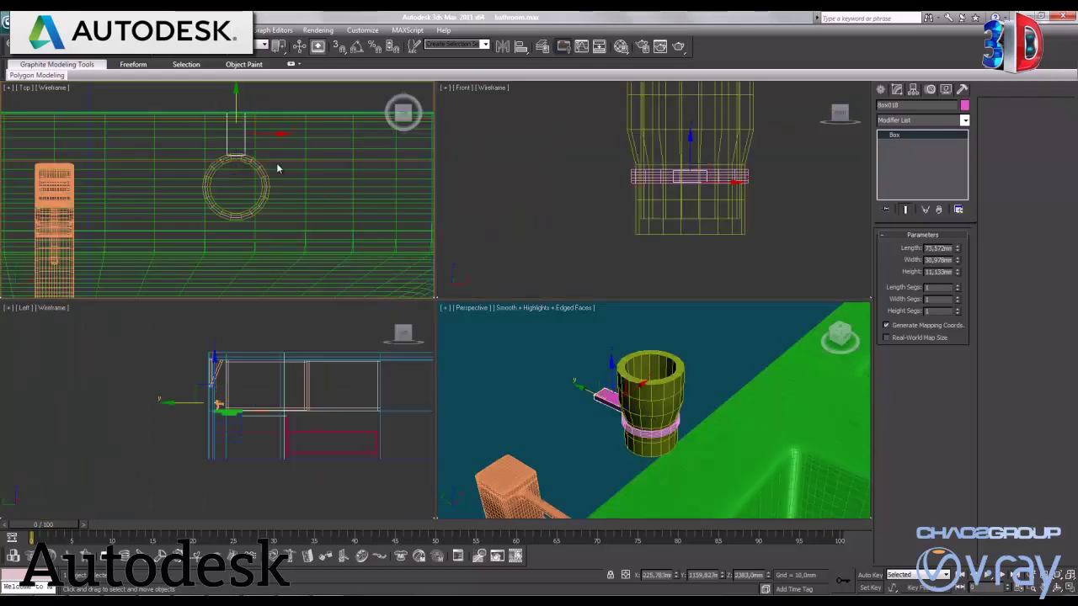
{"action": "middle_click_drag", "start_coordinate": [702, 408], "coordinate": [715, 404]}
{"action": "left_click", "coordinate": [1071, 591]}
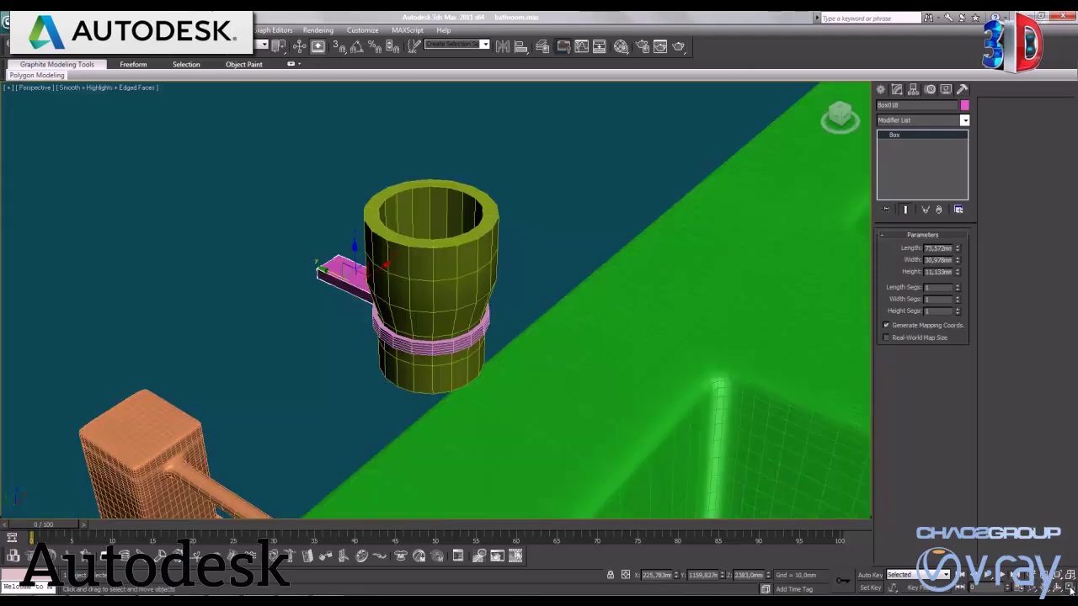
{"action": "mouse_move", "coordinate": [516, 368]}
{"action": "middle_mouse_down", "text": "alt"}
{"action": "mouse_move", "coordinate": [433, 349]}
{"action": "mouse_move", "coordinate": [356, 348]}
{"action": "middle_mouse_up", "text": "alt"}
{"action": "scroll", "coordinate": [510, 361], "scroll_direction": "up", "scroll_amount": 1}
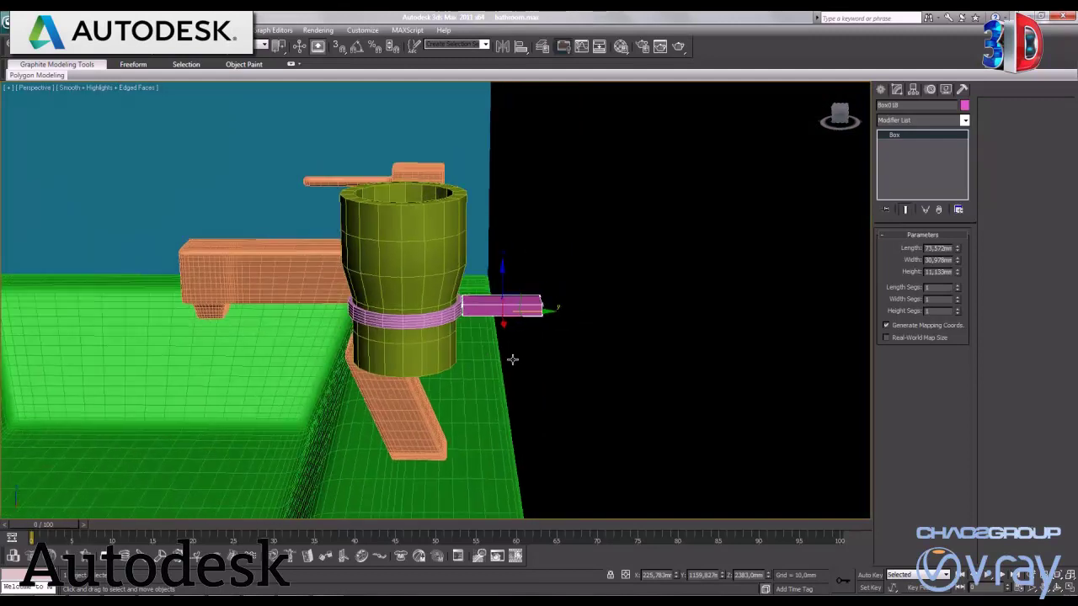
{"action": "scroll", "coordinate": [513, 360], "scroll_direction": "up", "scroll_amount": 2}
{"action": "left_click_drag", "start_coordinate": [958, 276], "coordinate": [956, 247]}
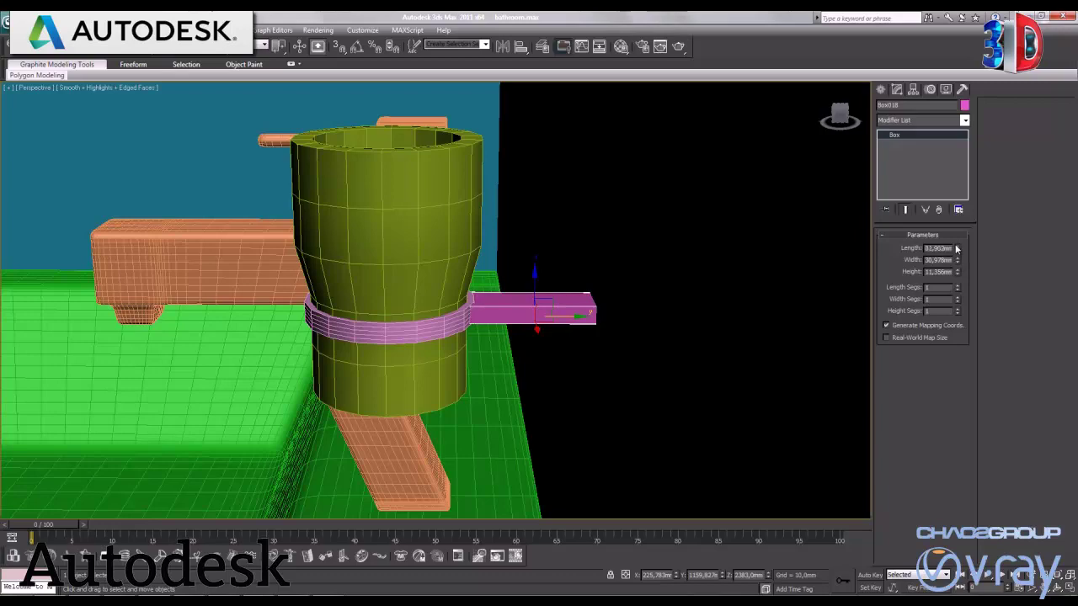
{"action": "mouse_move", "coordinate": [447, 292]}
{"action": "middle_mouse_down", "text": "alt"}
{"action": "mouse_move", "coordinate": [660, 315]}
{"action": "mouse_move", "coordinate": [632, 302]}
{"action": "mouse_move", "coordinate": [570, 300]}
{"action": "mouse_move", "coordinate": [508, 315]}
{"action": "mouse_move", "coordinate": [507, 342]}
{"action": "mouse_move", "coordinate": [497, 311]}
{"action": "mouse_move", "coordinate": [489, 348]}
{"action": "mouse_move", "coordinate": [475, 337]}
{"action": "middle_mouse_up", "text": "alt"}
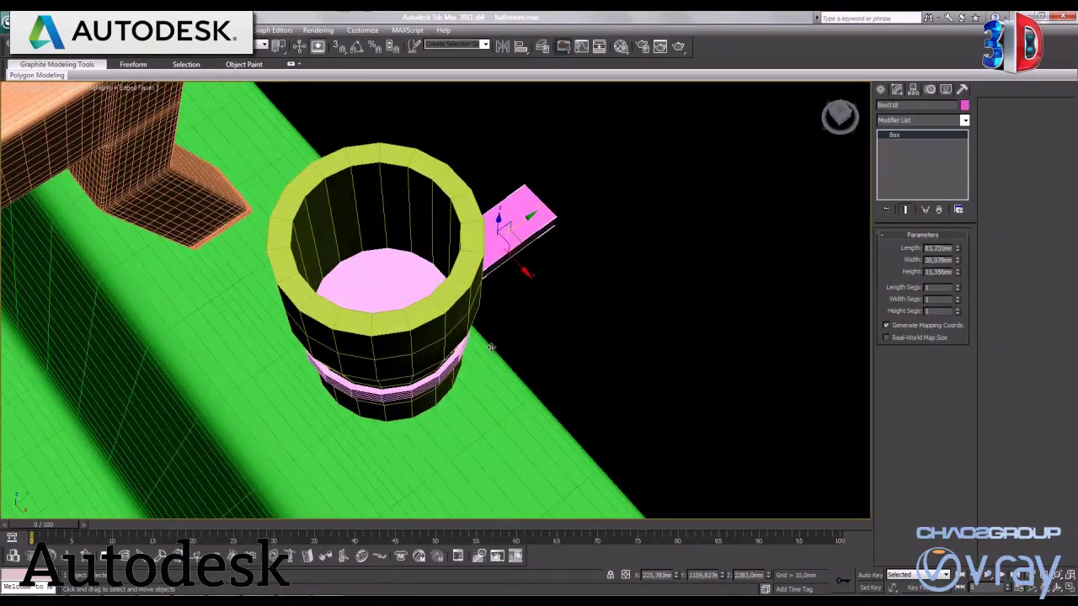
{"action": "left_click", "coordinate": [385, 282]}
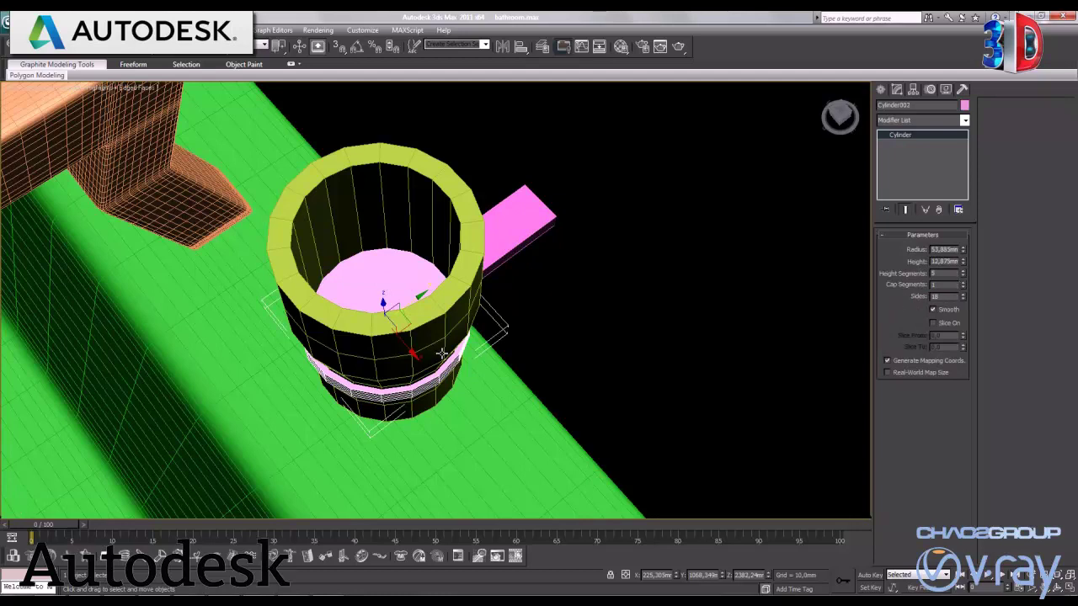
Step: Convert the cup to Editable Poly and extrude its inner floor by -13.547 mm
{"action": "right_click", "coordinate": [412, 351]}
{"action": "mouse_move", "coordinate": [459, 453]}
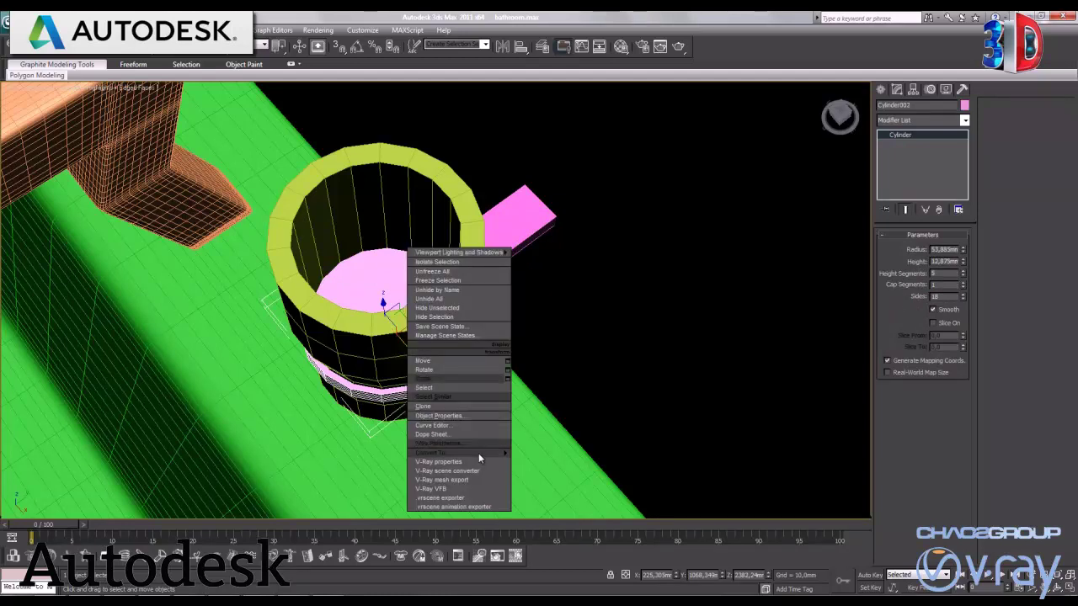
{"action": "left_click", "coordinate": [558, 462]}
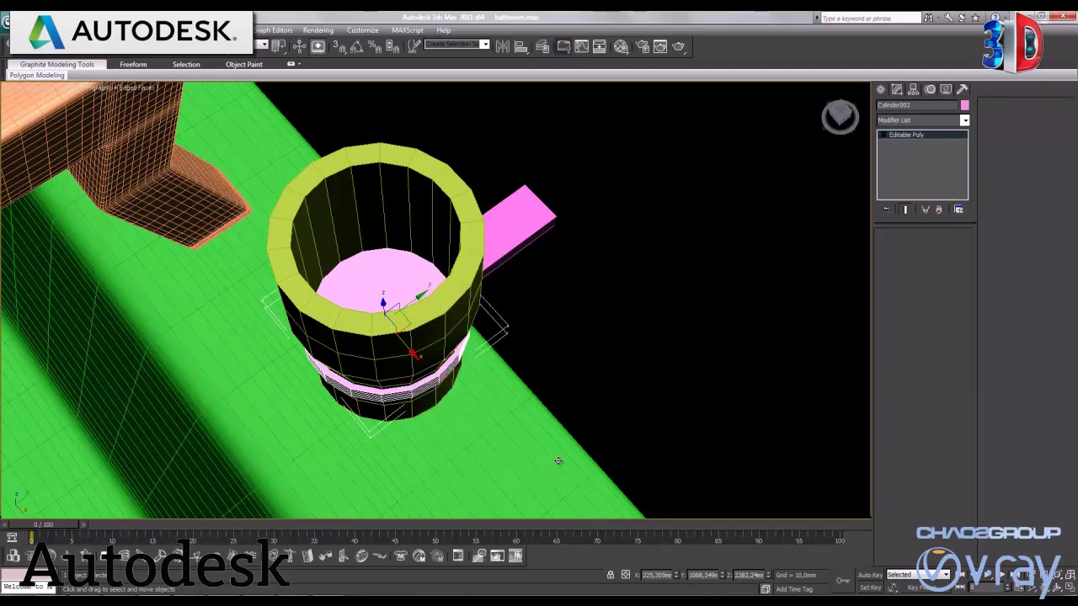
{"action": "left_click", "coordinate": [935, 247]}
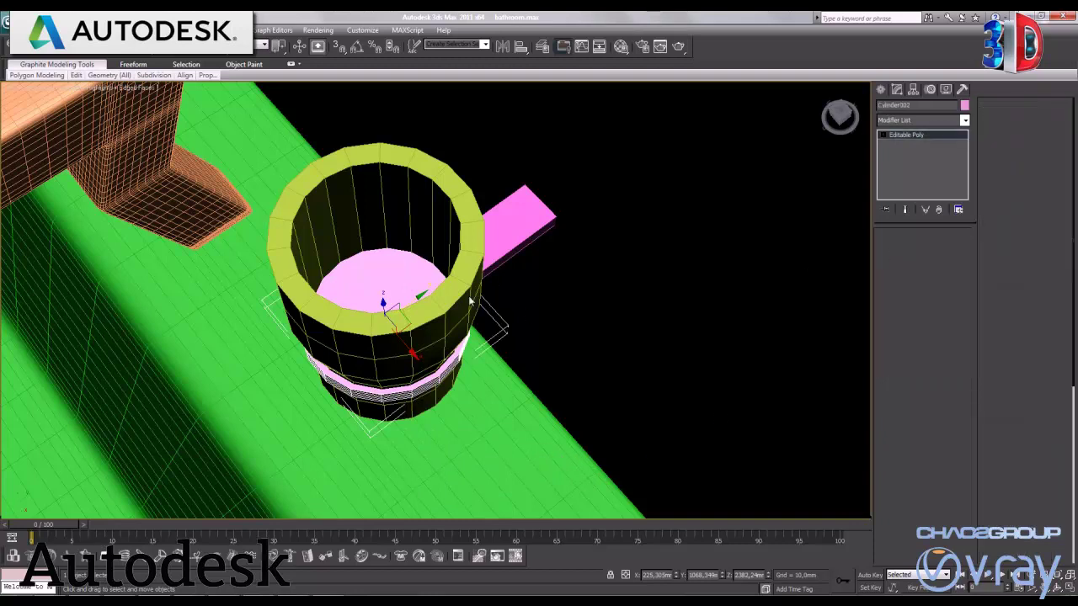
{"action": "left_click", "coordinate": [916, 407]}
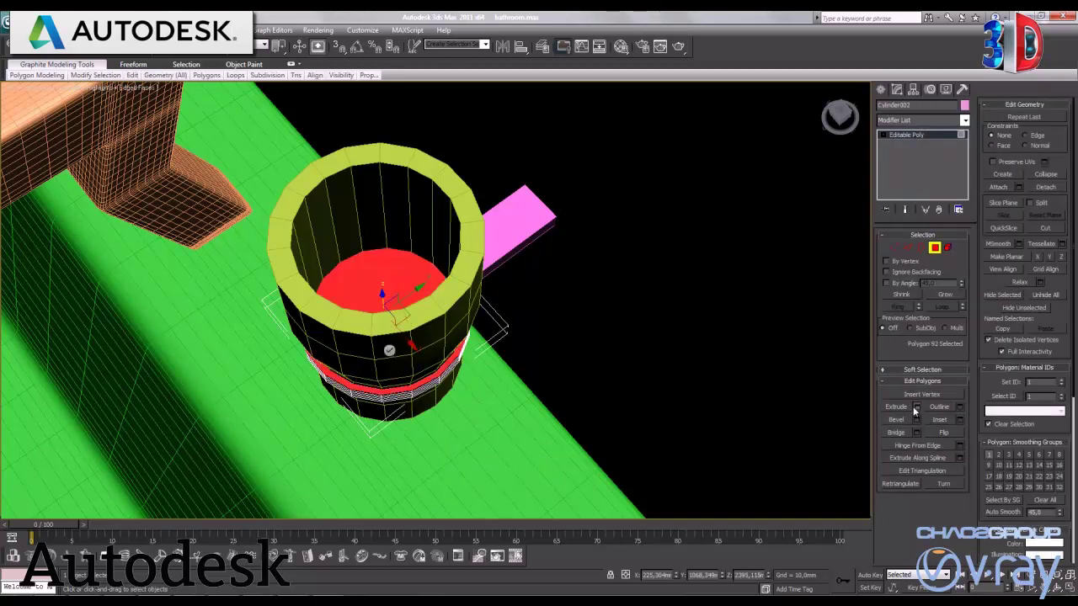
{"action": "left_click_drag", "start_coordinate": [390, 335], "coordinate": [264, 340]}
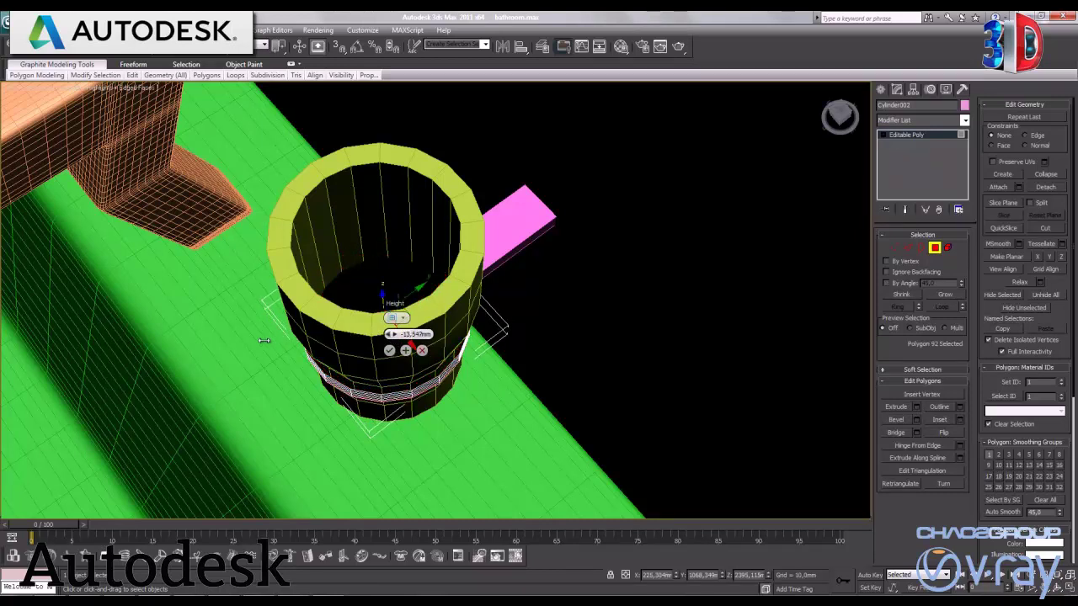
{"action": "left_click", "coordinate": [389, 350]}
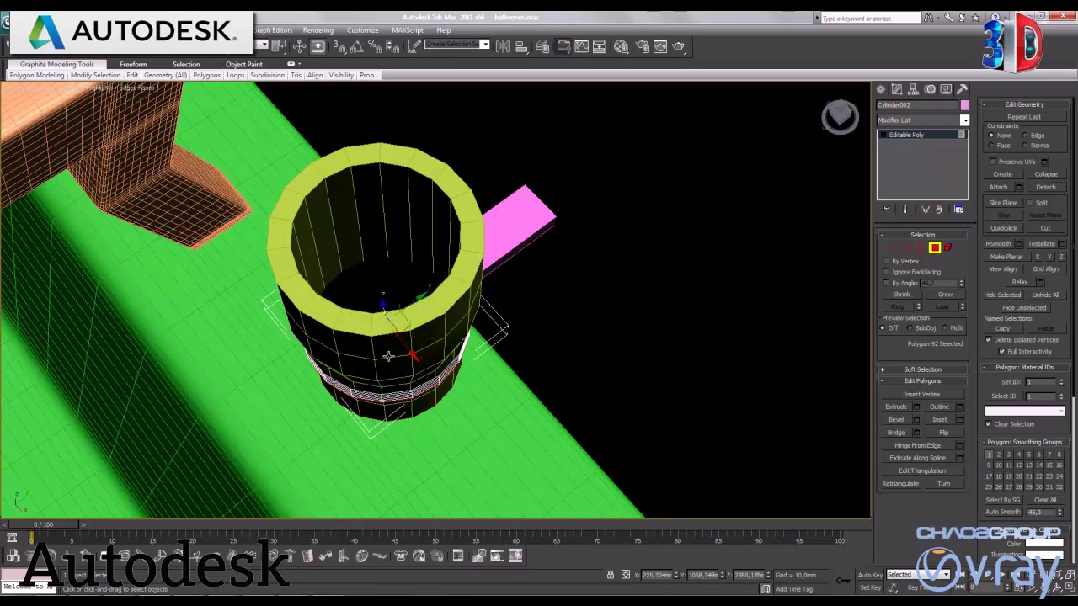
{"action": "key", "text": "ctrl+d"}
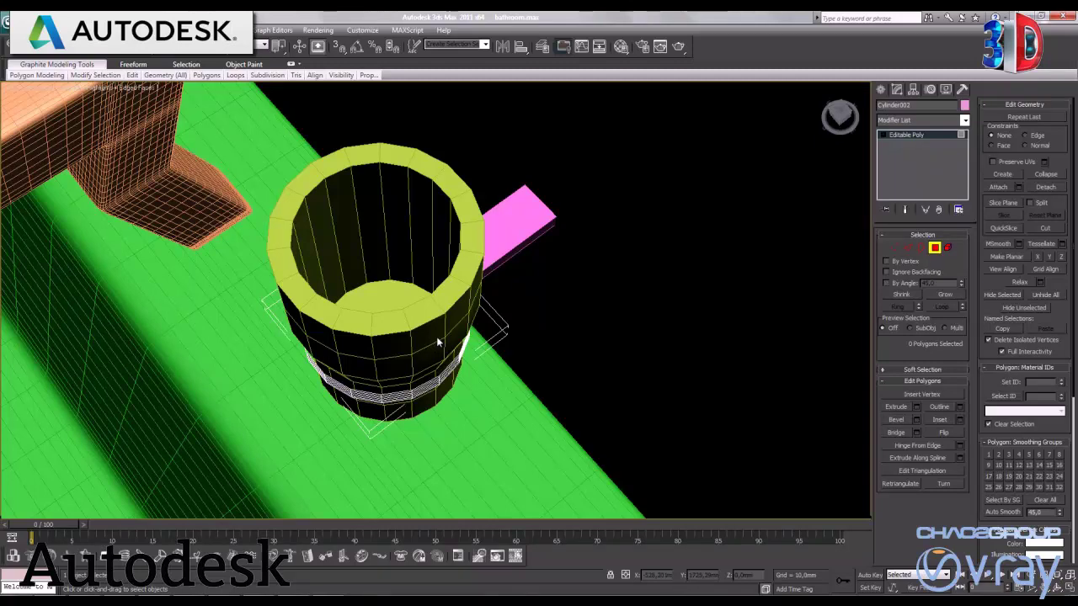
{"action": "key", "text": "4"}
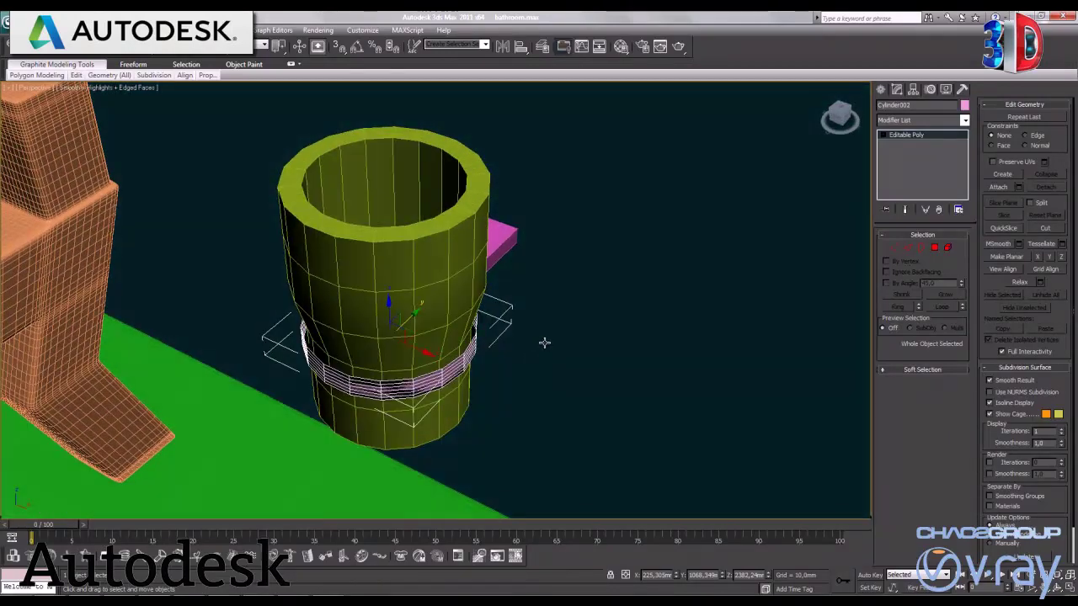
Step: Grow the waist polygon ring and inset it by 1.55 mm
{"action": "key", "text": "ctrl+Page_Up"}
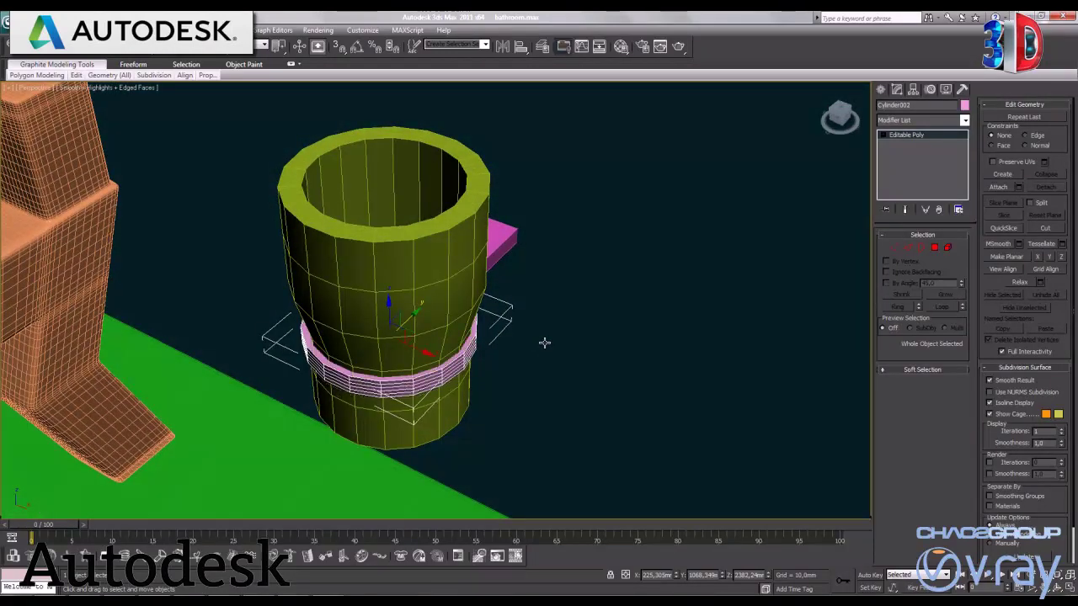
{"action": "left_click", "coordinate": [934, 249]}
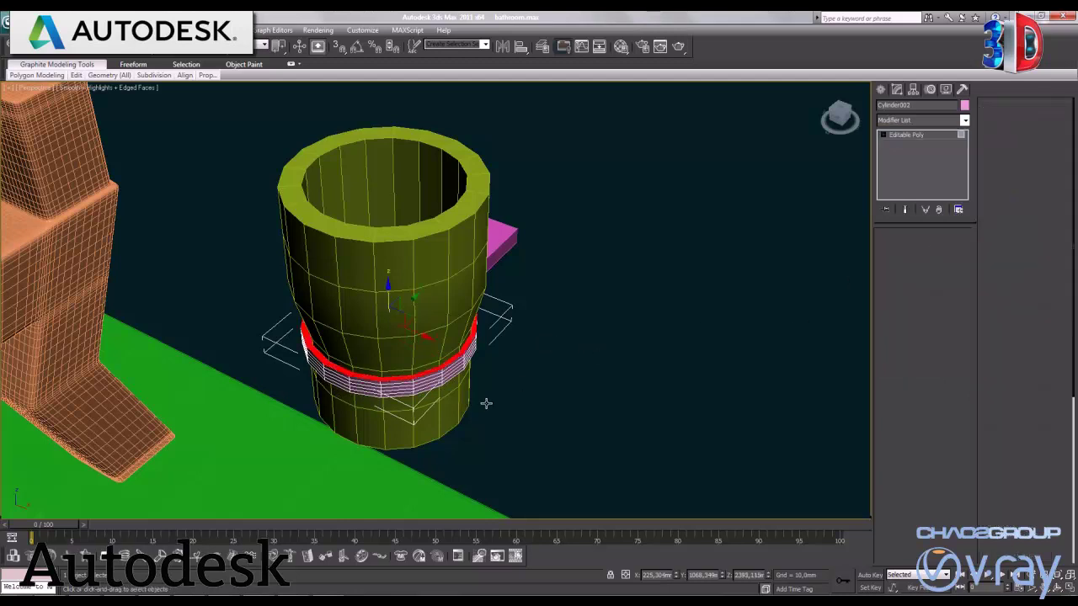
{"action": "left_click", "coordinate": [961, 421]}
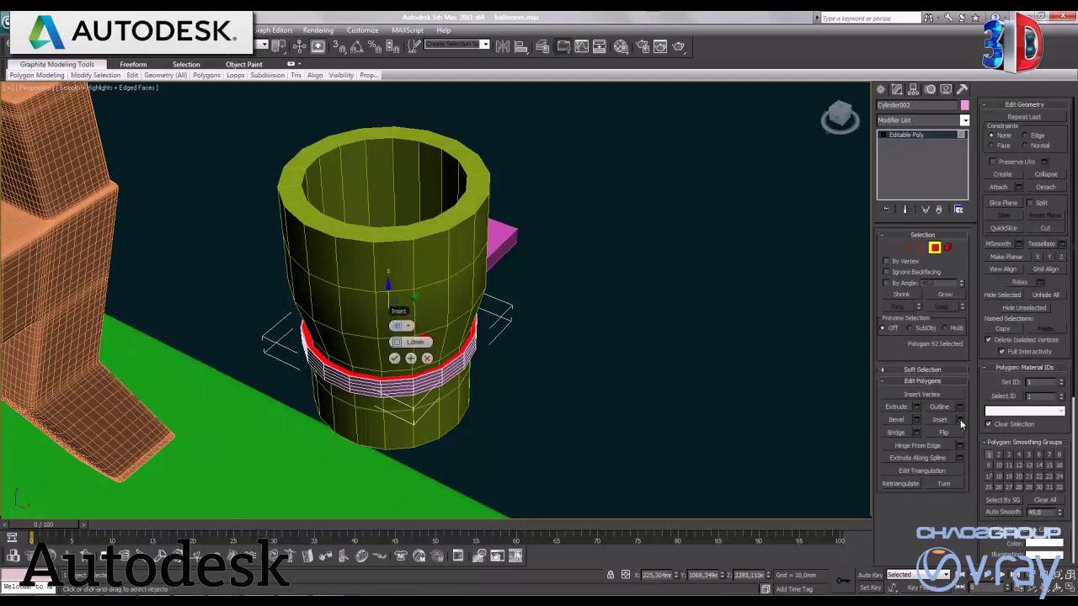
{"action": "left_click_drag", "start_coordinate": [404, 344], "coordinate": [400, 359]}
{"action": "left_click", "coordinate": [393, 362]}
Step: Extrude the inset band inward by -14.938 mm, then deselect and exit polygon mode
{"action": "left_click", "coordinate": [915, 407]}
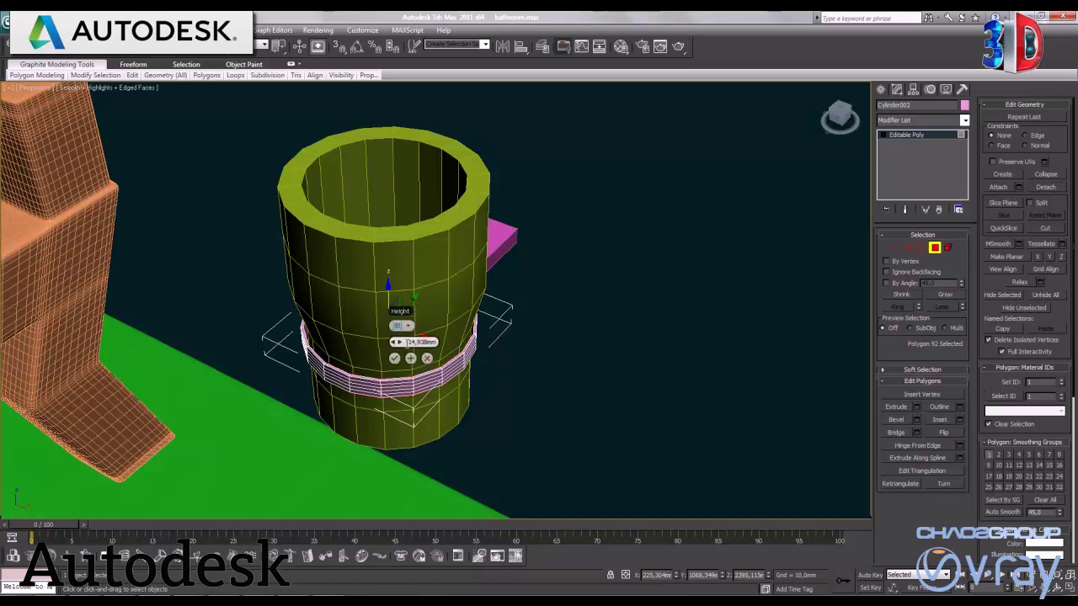
{"action": "left_click", "coordinate": [394, 358]}
{"action": "mouse_move", "coordinate": [430, 346]}
{"action": "middle_mouse_down", "text": "alt"}
{"action": "mouse_move", "coordinate": [385, 312]}
{"action": "mouse_move", "coordinate": [437, 367]}
{"action": "middle_mouse_up", "text": "alt"}
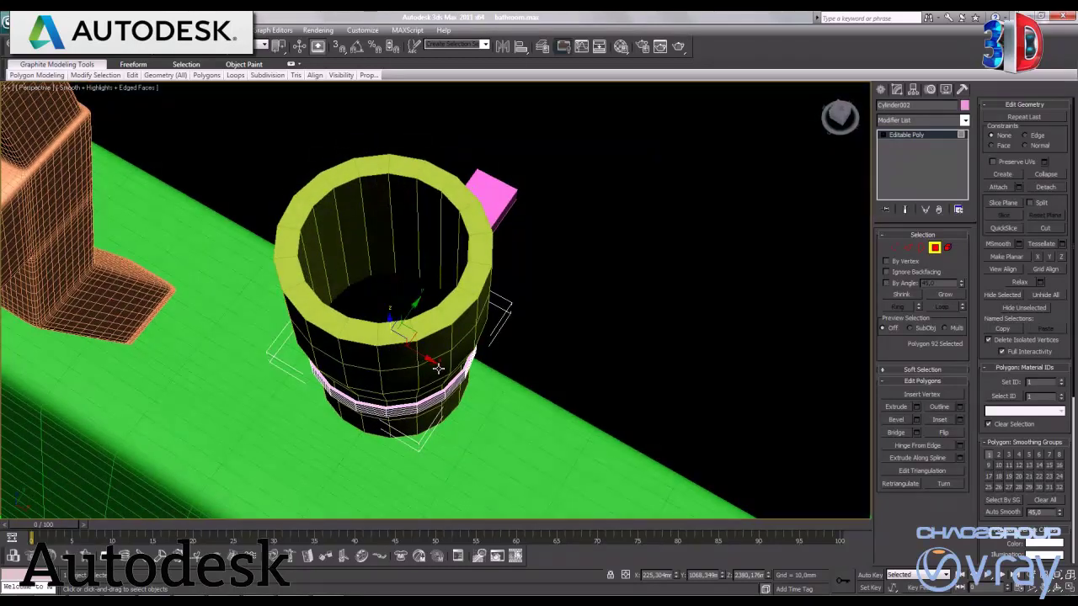
{"action": "left_click", "coordinate": [403, 303]}
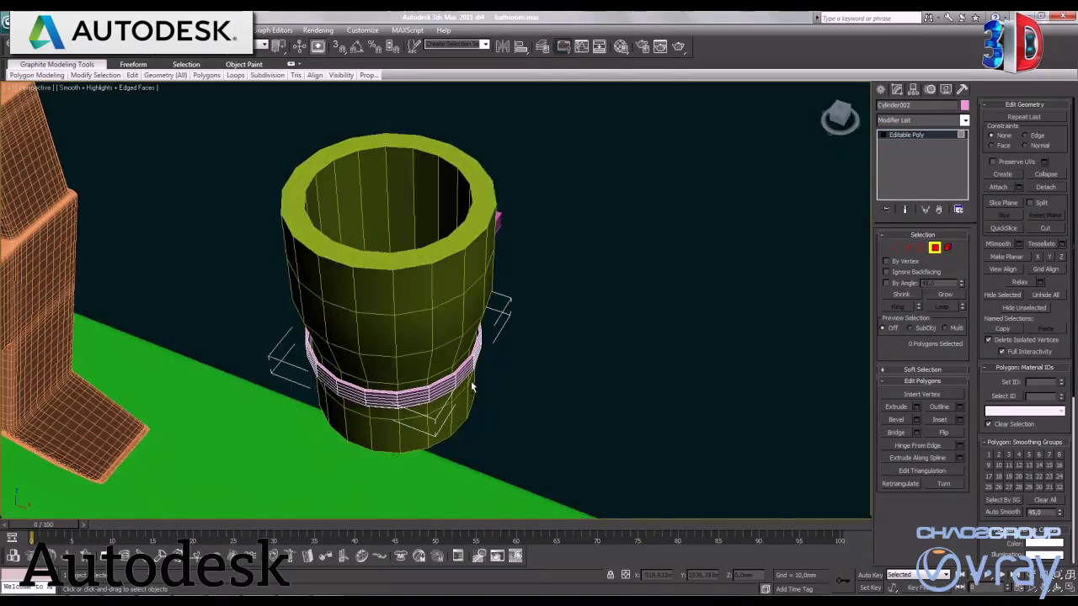
{"action": "mouse_move", "coordinate": [464, 403]}
{"action": "middle_mouse_down", "text": "alt"}
{"action": "mouse_move", "coordinate": [547, 364]}
{"action": "mouse_move", "coordinate": [439, 366]}
{"action": "mouse_move", "coordinate": [491, 363]}
{"action": "middle_mouse_up", "text": "alt"}
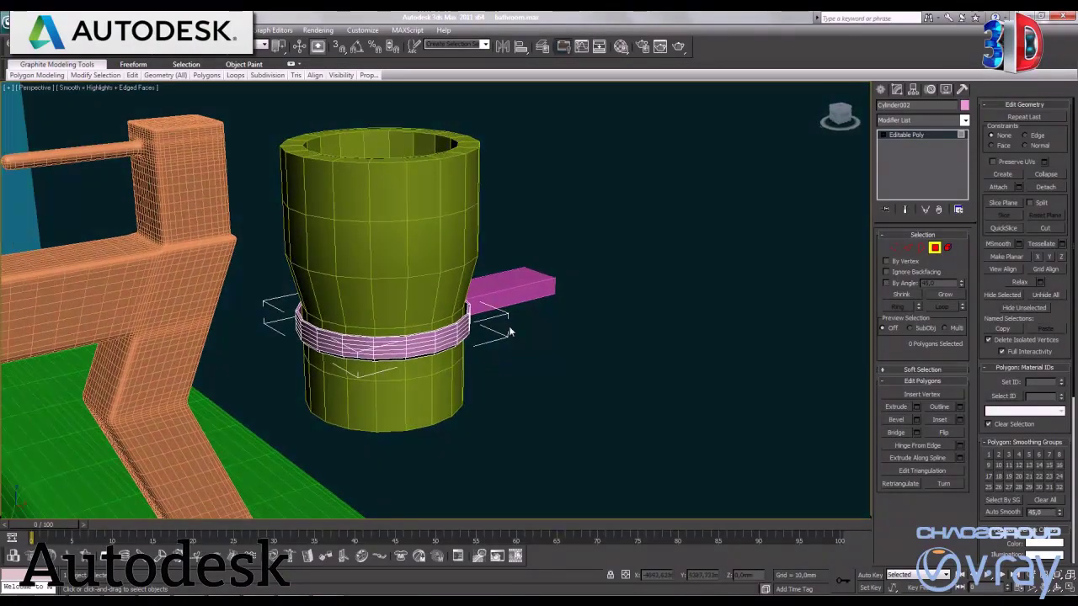
{"action": "left_click", "coordinate": [933, 250]}
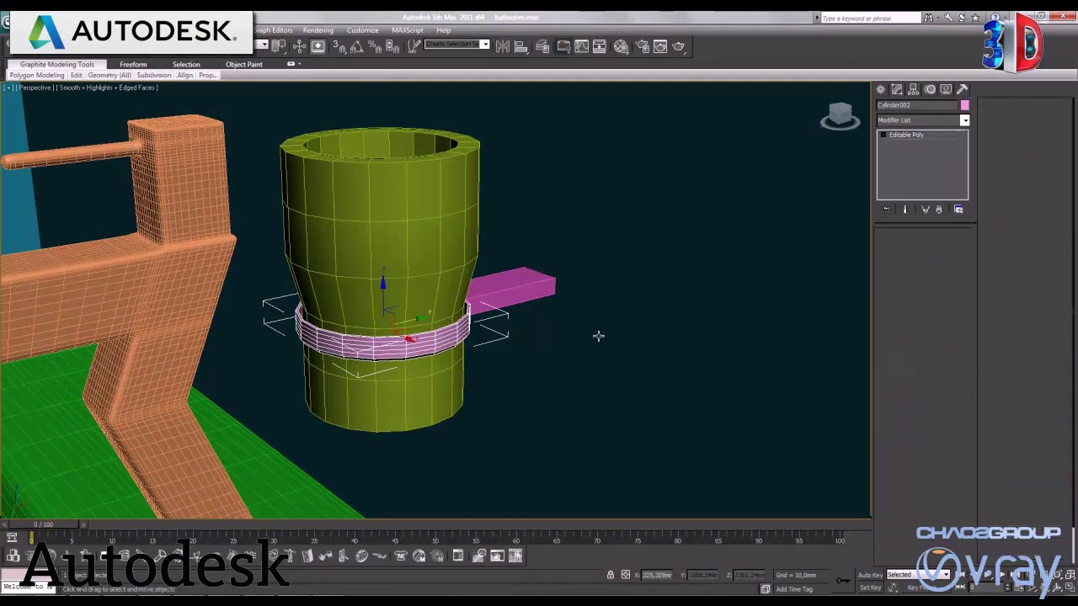
Step: Group the cup and pink handle together as Group001
{"action": "left_click", "coordinate": [433, 239], "text": "ctrl"}
{"action": "left_click", "coordinate": [94, 30]}
{"action": "left_click", "coordinate": [97, 63]}
{"action": "key", "text": "Return"}
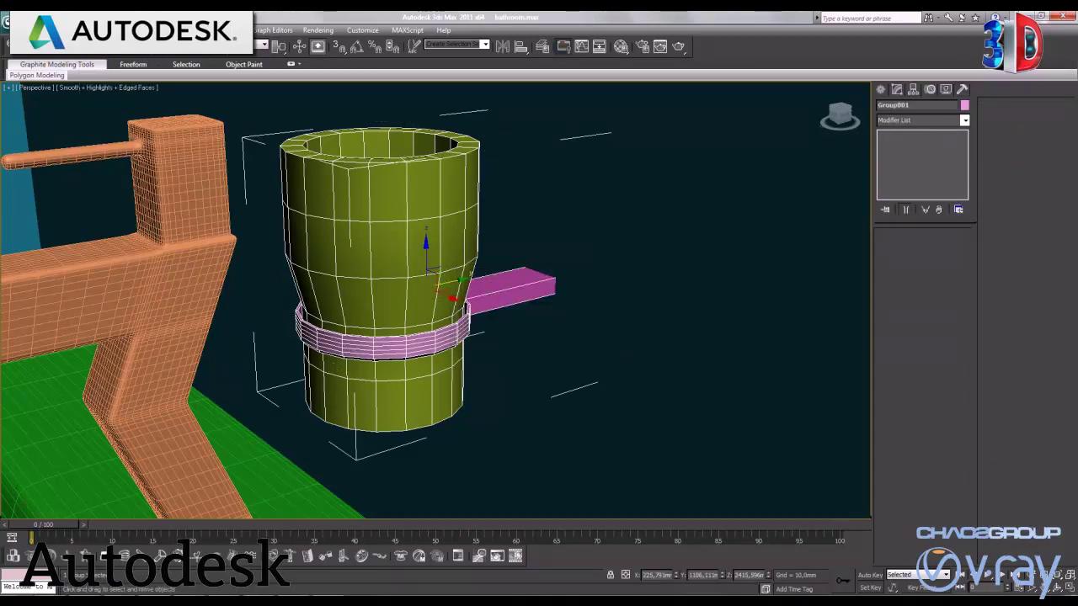
Step: In a maximized Front view, Shift-drag an independent copy, Group002, further right
{"action": "left_click", "coordinate": [1070, 587]}
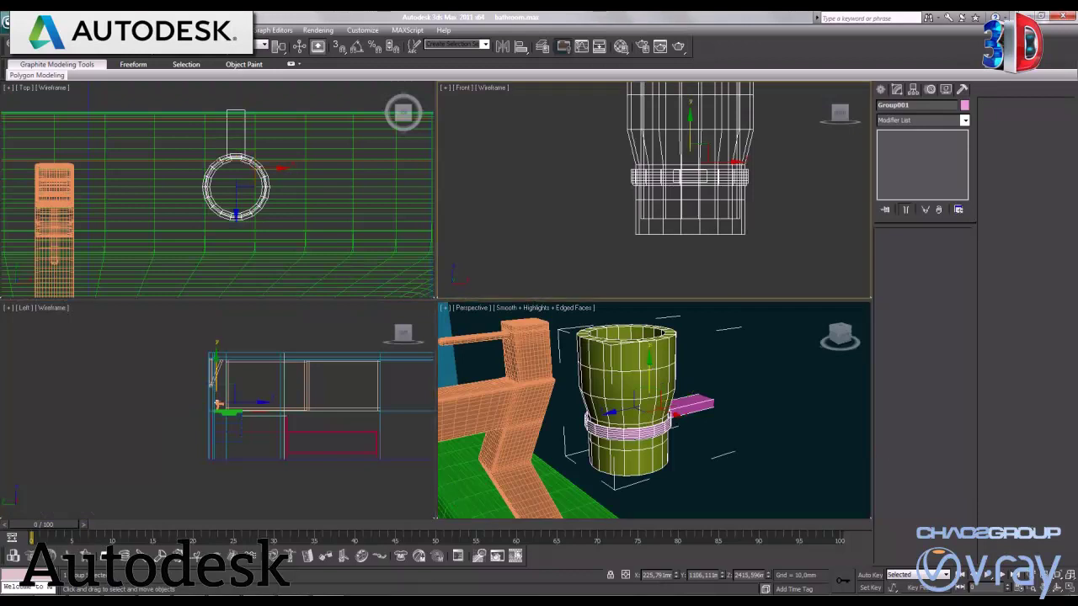
{"action": "left_click", "coordinate": [1070, 587]}
{"action": "scroll", "coordinate": [527, 371], "scroll_direction": "down", "scroll_amount": 2}
{"action": "scroll", "coordinate": [527, 370], "scroll_direction": "down", "scroll_amount": 2}
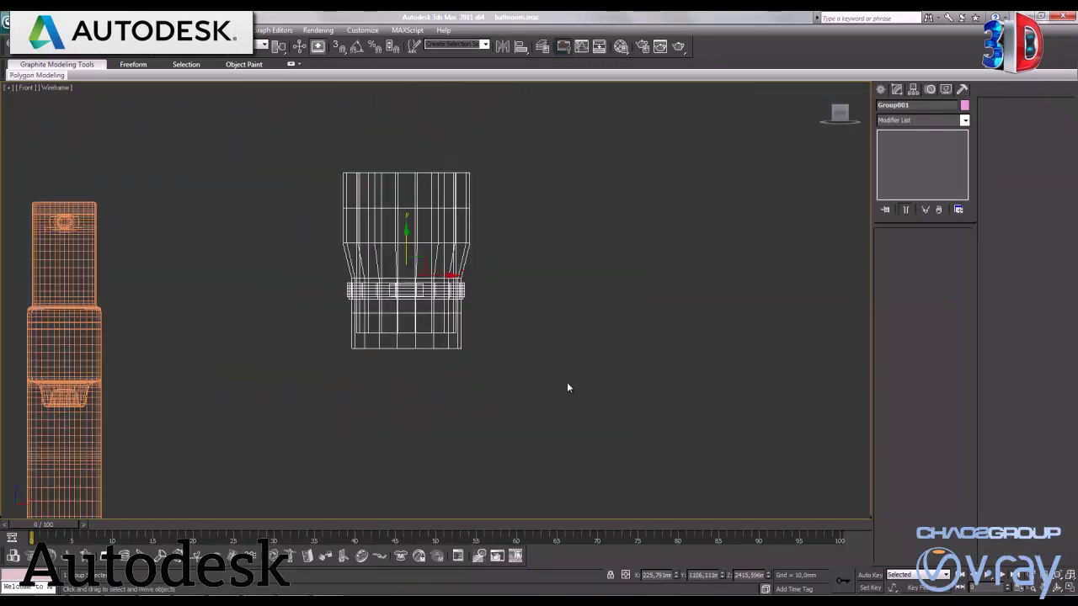
{"action": "scroll", "coordinate": [567, 382], "scroll_direction": "down", "scroll_amount": 3}
{"action": "scroll", "coordinate": [569, 383], "scroll_direction": "down", "scroll_amount": 2}
{"action": "scroll", "coordinate": [618, 397], "scroll_direction": "down", "scroll_amount": 2}
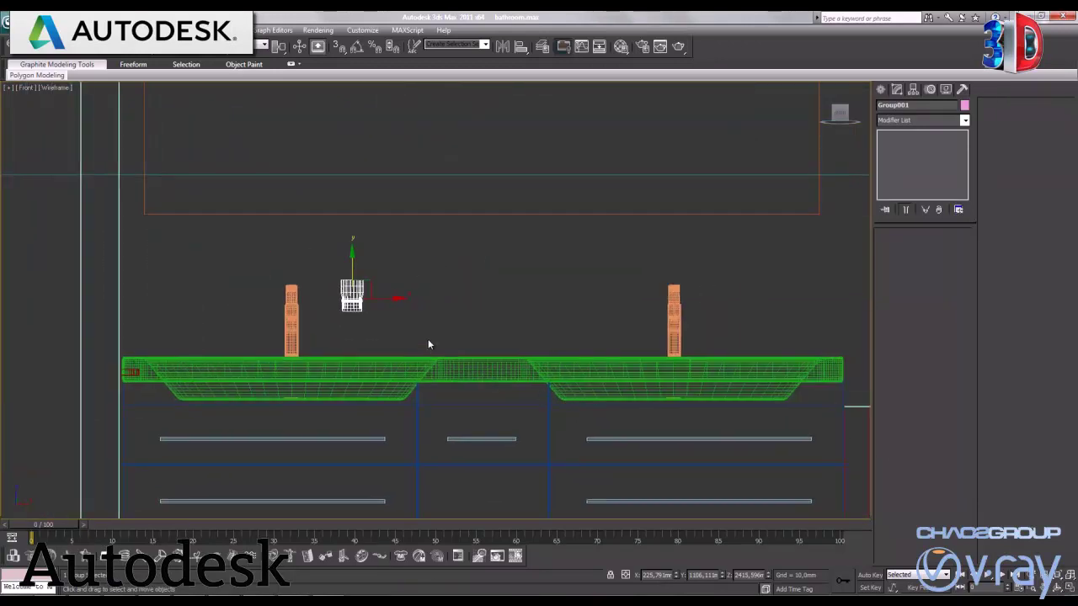
{"action": "mouse_move", "coordinate": [387, 298]}
{"action": "left_mouse_down"}
{"action": "mouse_move", "coordinate": [582, 318]}
{"action": "mouse_move", "coordinate": [560, 323]}
{"action": "left_mouse_up"}
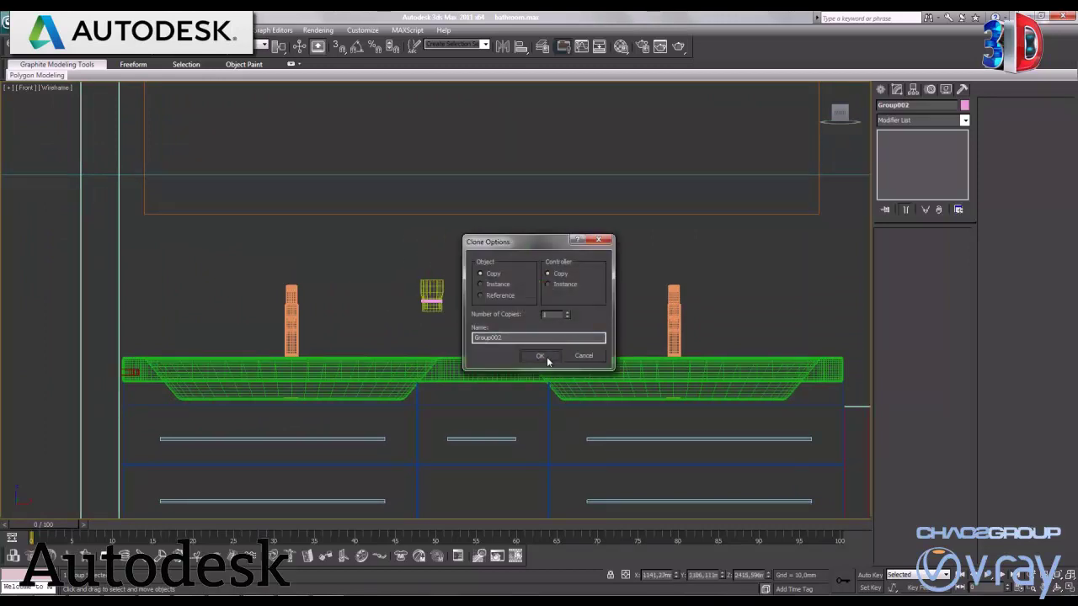
{"action": "left_click", "coordinate": [543, 357]}
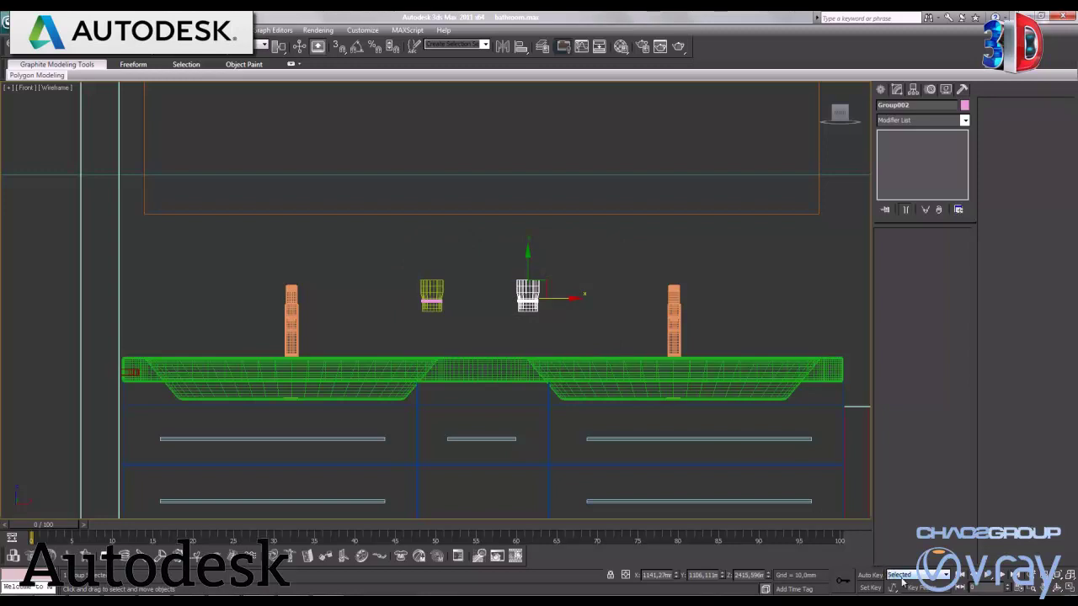
{"action": "key", "text": "alt+w"}
{"action": "right_click", "coordinate": [646, 385]}
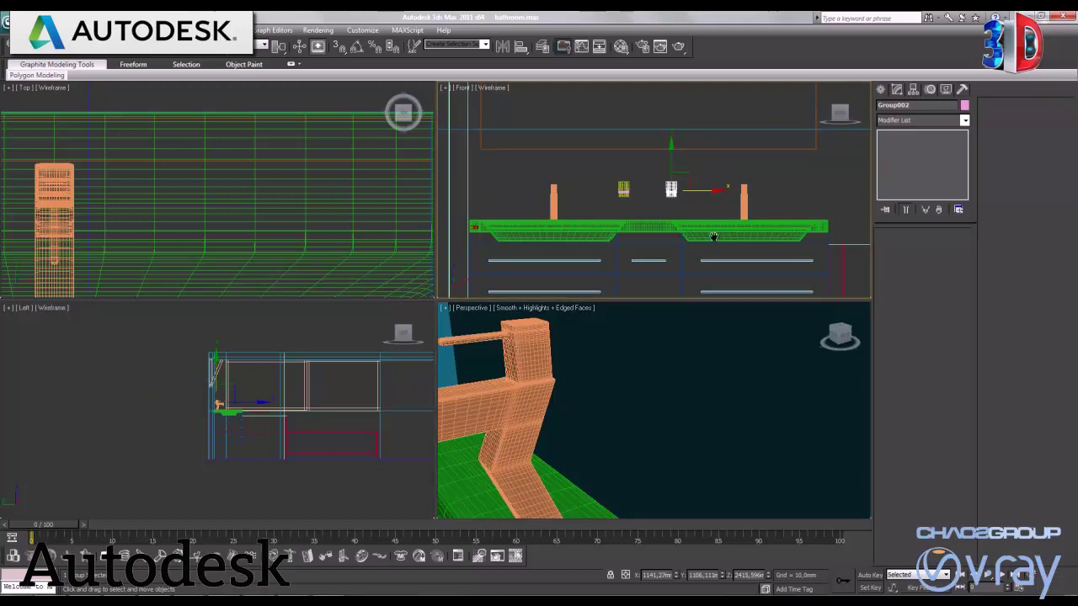
Step: Zoom the maximized Perspective view out to show the whole vanity and room
{"action": "scroll", "coordinate": [602, 169], "scroll_direction": "down", "scroll_amount": 5}
{"action": "right_click", "coordinate": [672, 403]}
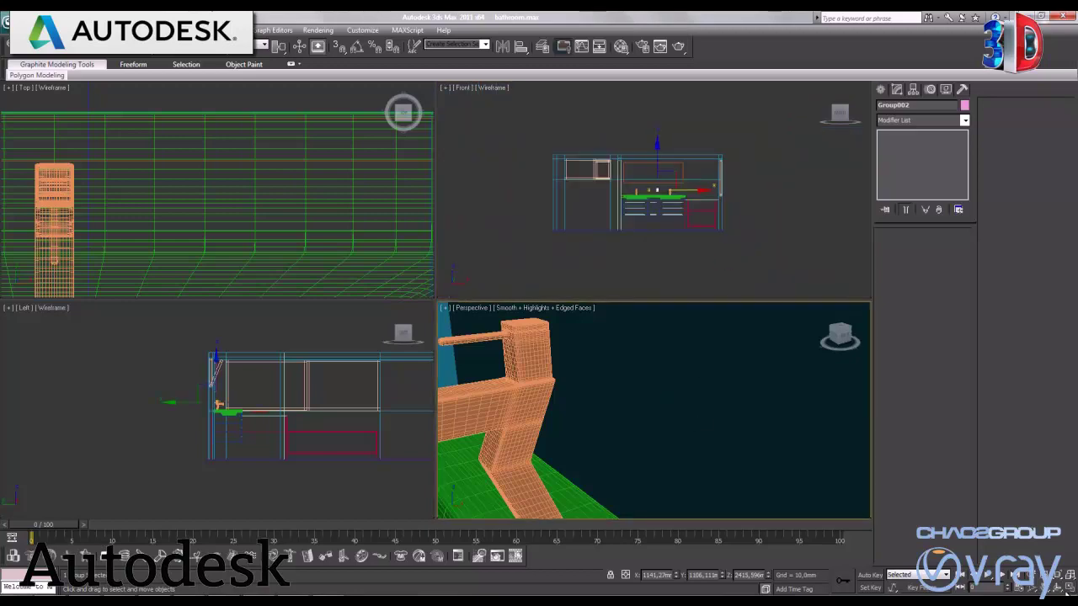
{"action": "key", "text": "alt+w"}
{"action": "key", "text": "alt+z"}
{"action": "mouse_move", "coordinate": [462, 210]}
{"action": "left_mouse_down"}
{"action": "mouse_move", "coordinate": [363, 342]}
{"action": "mouse_move", "coordinate": [376, 356]}
{"action": "mouse_move", "coordinate": [354, 248]}
{"action": "mouse_move", "coordinate": [605, 397]}
{"action": "left_mouse_up"}
{"action": "key", "text": "w"}
{"action": "key", "text": "alt+z"}
{"action": "mouse_move", "coordinate": [444, 339]}
{"action": "left_mouse_down"}
{"action": "mouse_move", "coordinate": [549, 418]}
{"action": "mouse_move", "coordinate": [605, 438]}
{"action": "left_mouse_up"}
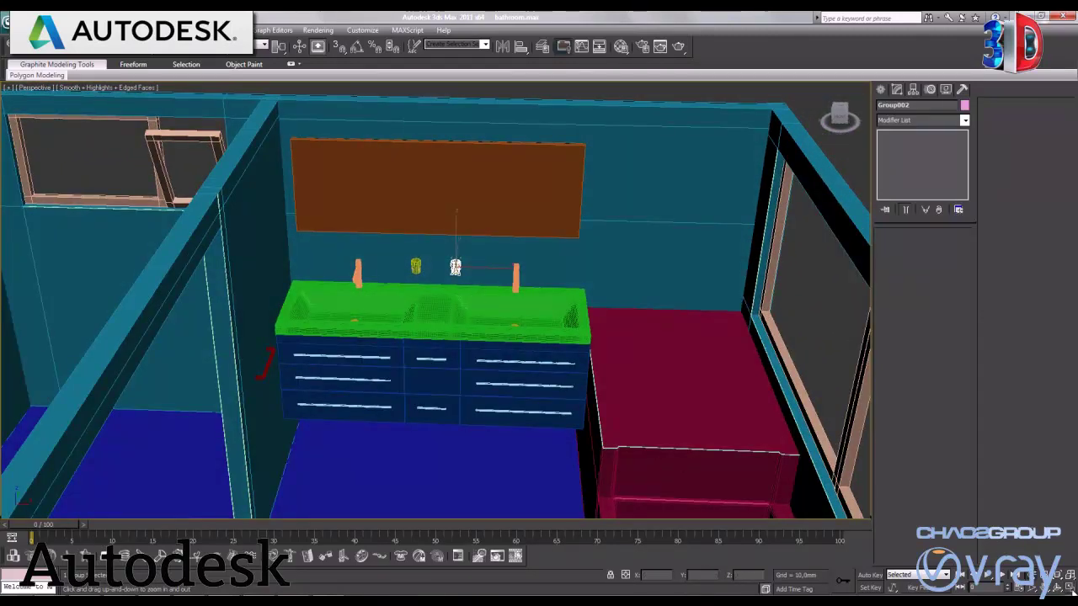
Step: Maximize the Front view zoomed on the vanity and tub, and start a Cylinder
{"action": "left_click", "coordinate": [1069, 587]}
{"action": "right_click", "coordinate": [739, 220]}
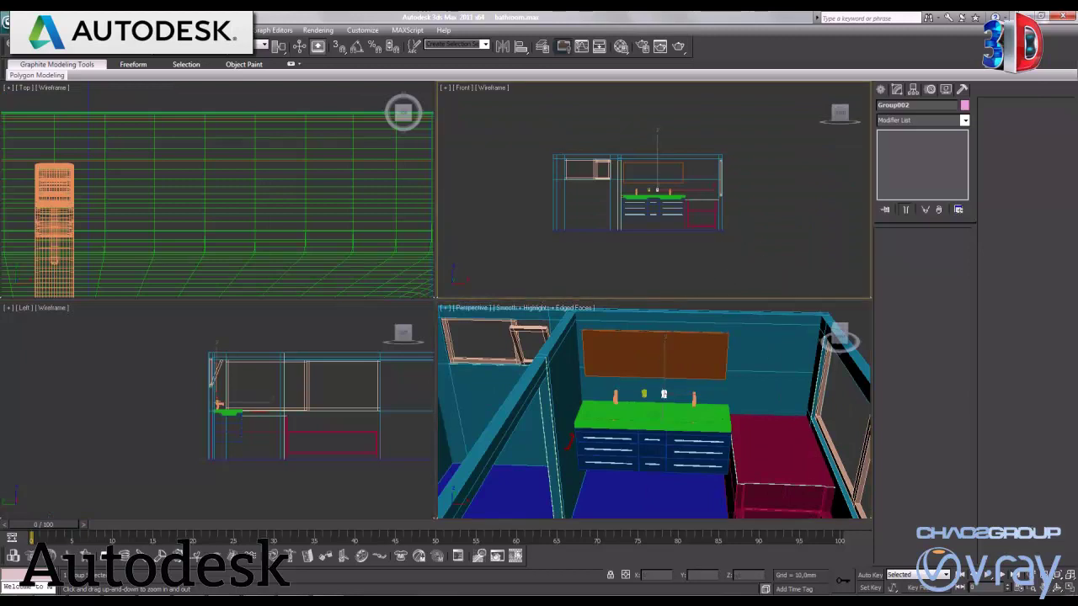
{"action": "key", "text": "alt+w"}
{"action": "mouse_move", "coordinate": [732, 303]}
{"action": "left_mouse_down"}
{"action": "mouse_move", "coordinate": [629, 267]}
{"action": "mouse_move", "coordinate": [426, 348]}
{"action": "mouse_move", "coordinate": [433, 282]}
{"action": "mouse_move", "coordinate": [474, 287]}
{"action": "left_mouse_up"}
{"action": "left_click", "coordinate": [882, 91]}
{"action": "left_click", "coordinate": [901, 184]}
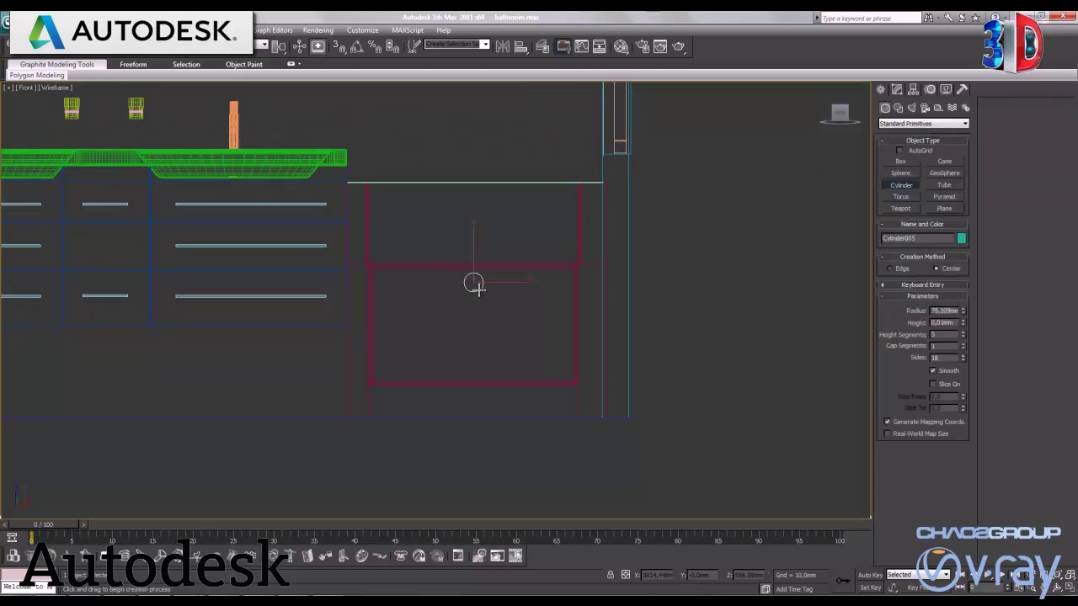
Step: Finish Cylinder005 and move it toward the bathtub
{"action": "left_click", "coordinate": [479, 286]}
{"action": "right_click", "coordinate": [478, 286]}
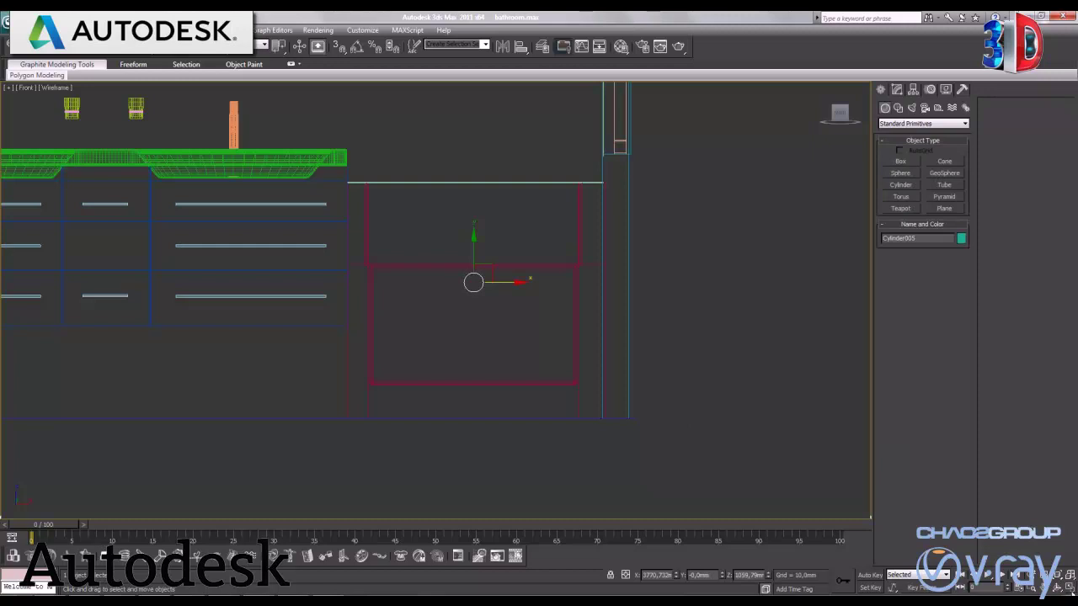
{"action": "key", "text": "alt+w"}
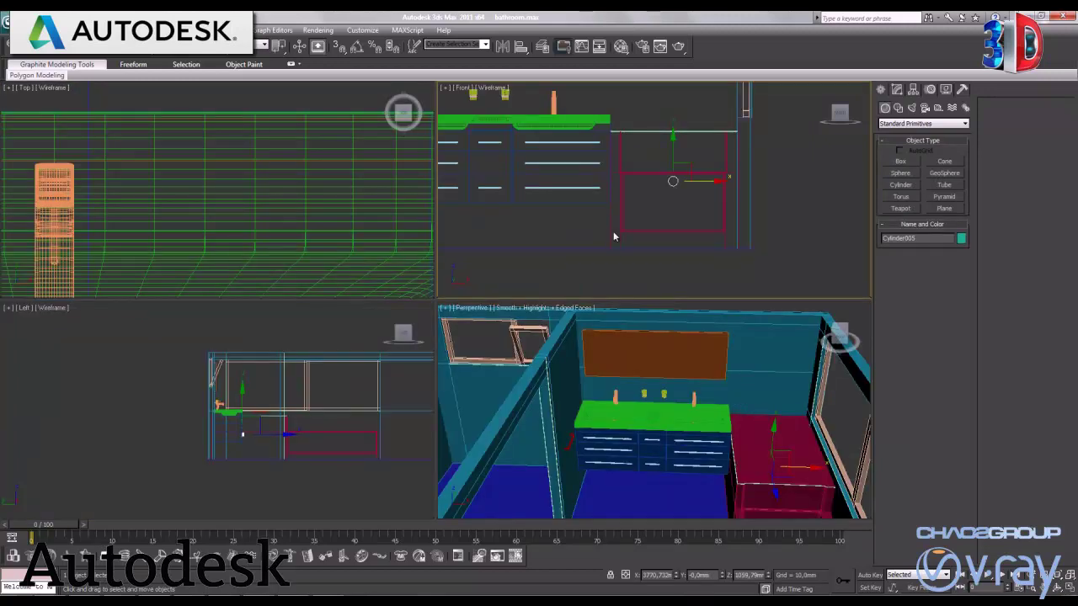
{"action": "right_click", "coordinate": [845, 461]}
{"action": "left_click_drag", "start_coordinate": [759, 447], "coordinate": [767, 472]}
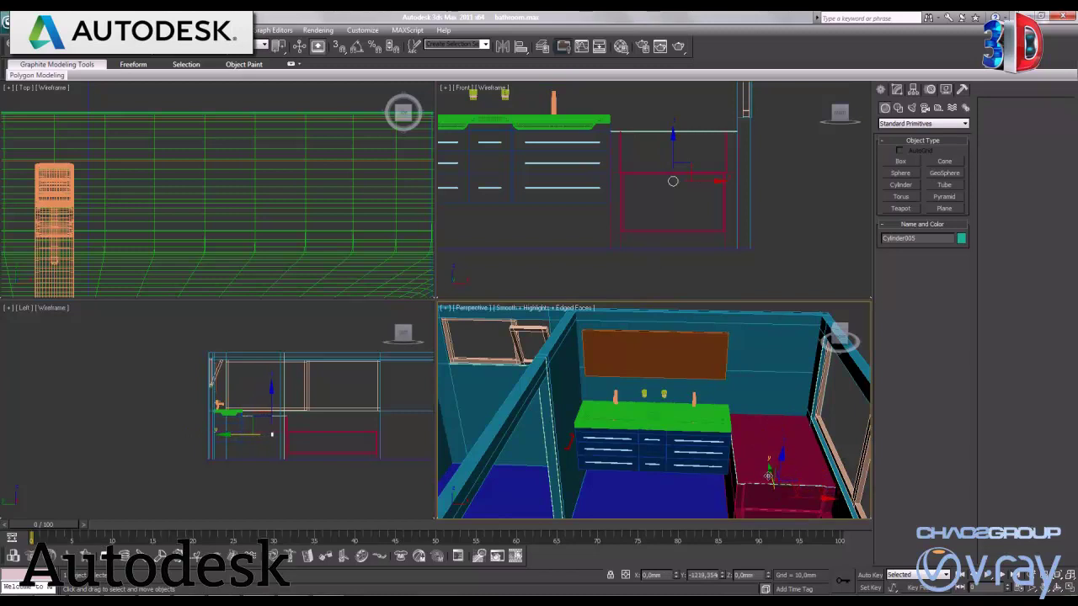
{"action": "left_click_drag", "start_coordinate": [766, 472], "coordinate": [775, 480]}
{"action": "middle_click_drag", "start_coordinate": [775, 480], "coordinate": [757, 429], "text": "alt"}
Step: Set the cylinder flush against the bathtub's inner wall
{"action": "key", "text": "shift+z"}
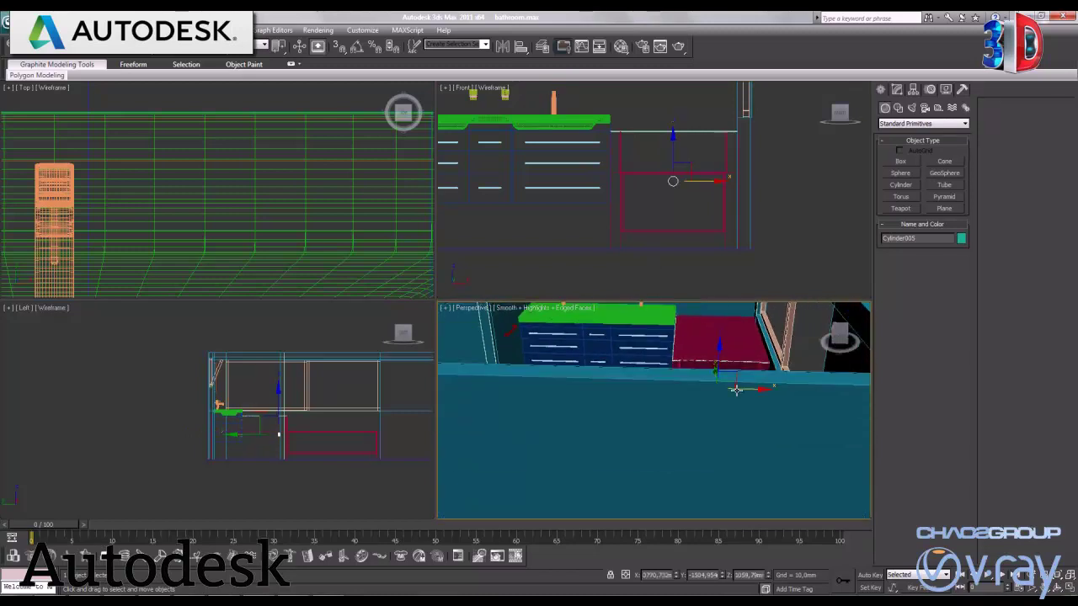
{"action": "key", "text": "shift+z"}
{"action": "key", "text": "shift+z"}
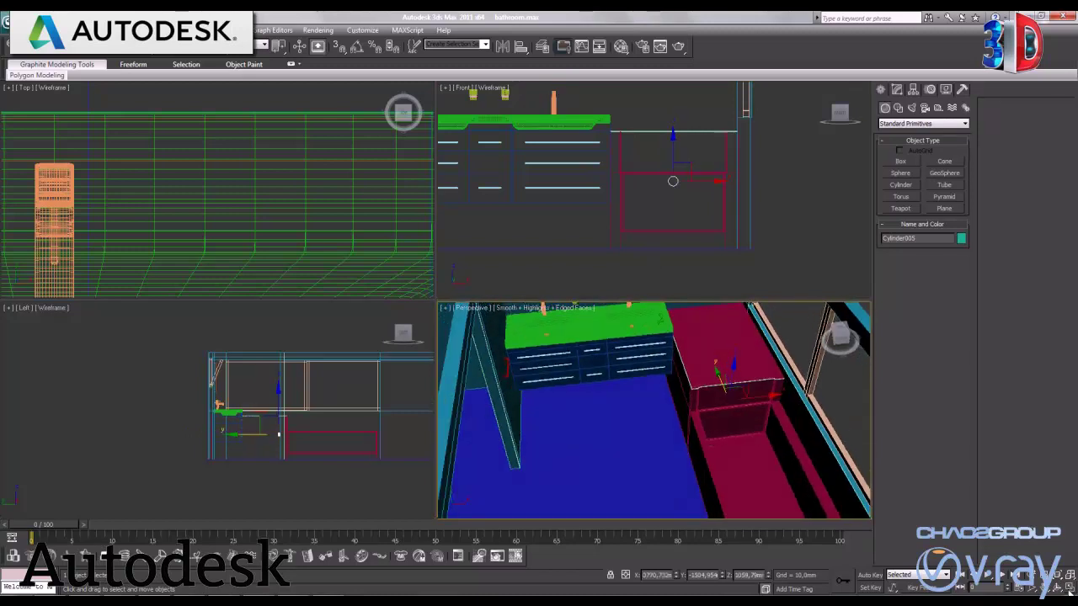
{"action": "left_click", "coordinate": [1070, 592]}
{"action": "scroll", "coordinate": [741, 426], "scroll_direction": "up", "scroll_amount": 2}
{"action": "left_click_drag", "start_coordinate": [519, 223], "coordinate": [523, 244]}
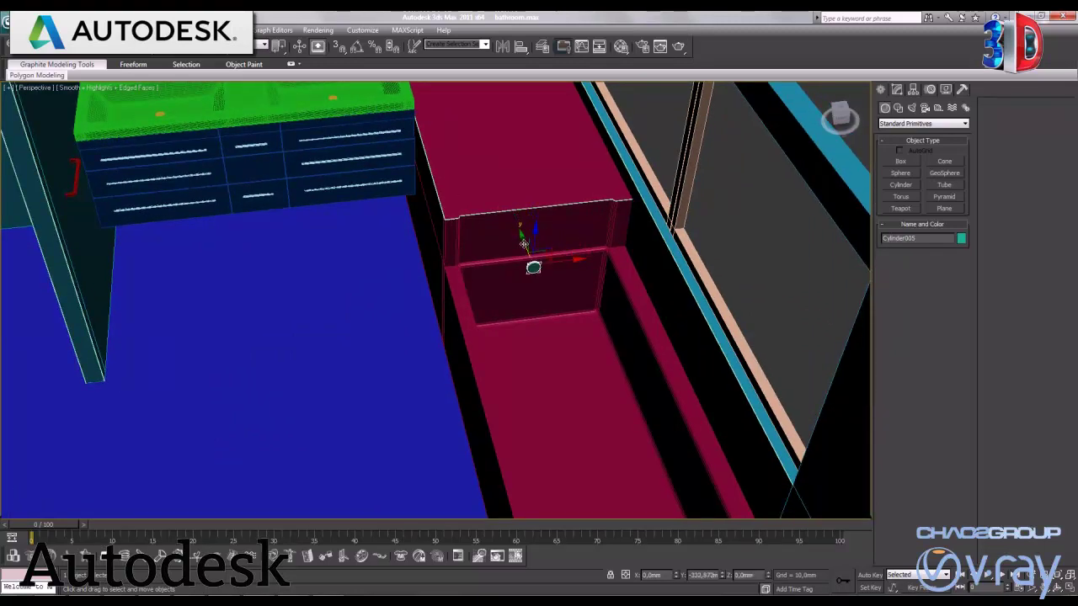
{"action": "key", "text": "z"}
{"action": "left_click", "coordinate": [1039, 576]}
{"action": "left_click_drag", "start_coordinate": [610, 325], "coordinate": [634, 516]}
{"action": "key", "text": "shift+z"}
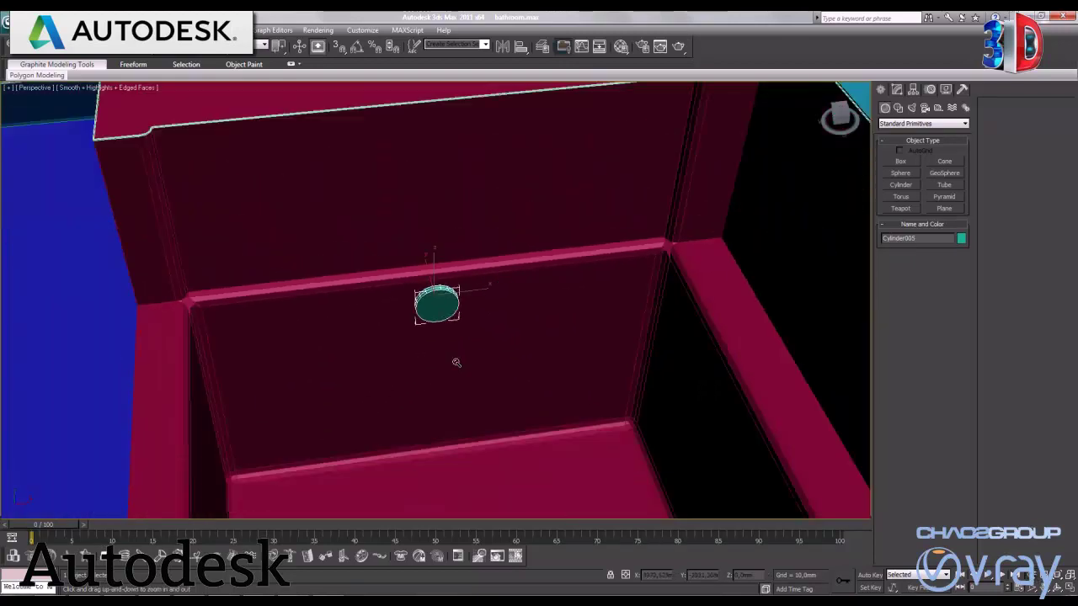
{"action": "key", "text": "shift+z"}
{"action": "key", "text": "shift+z"}
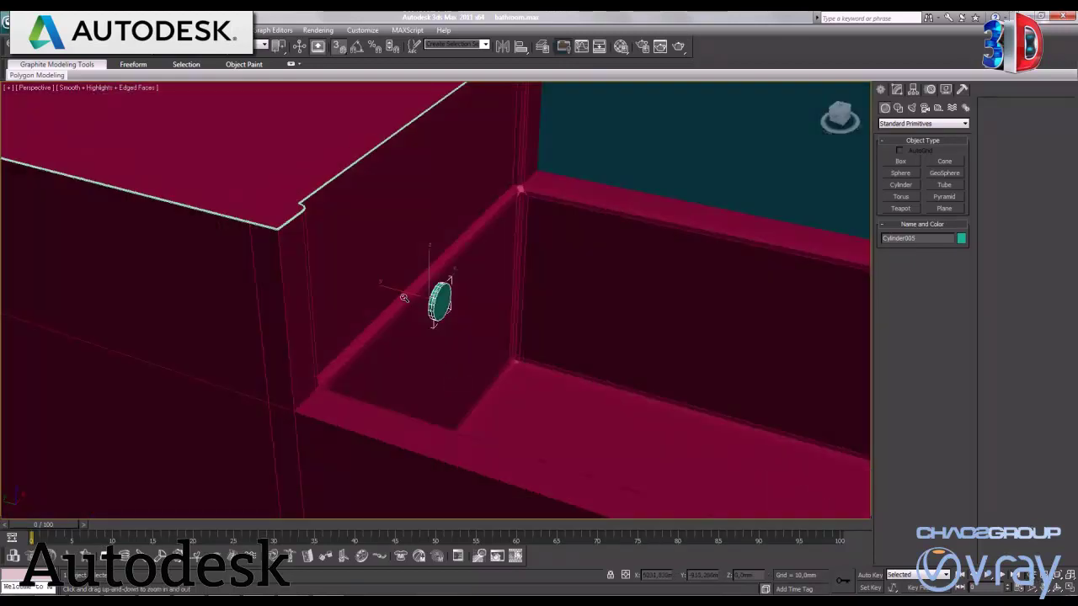
{"action": "key", "text": "w"}
{"action": "left_click_drag", "start_coordinate": [402, 291], "coordinate": [407, 293]}
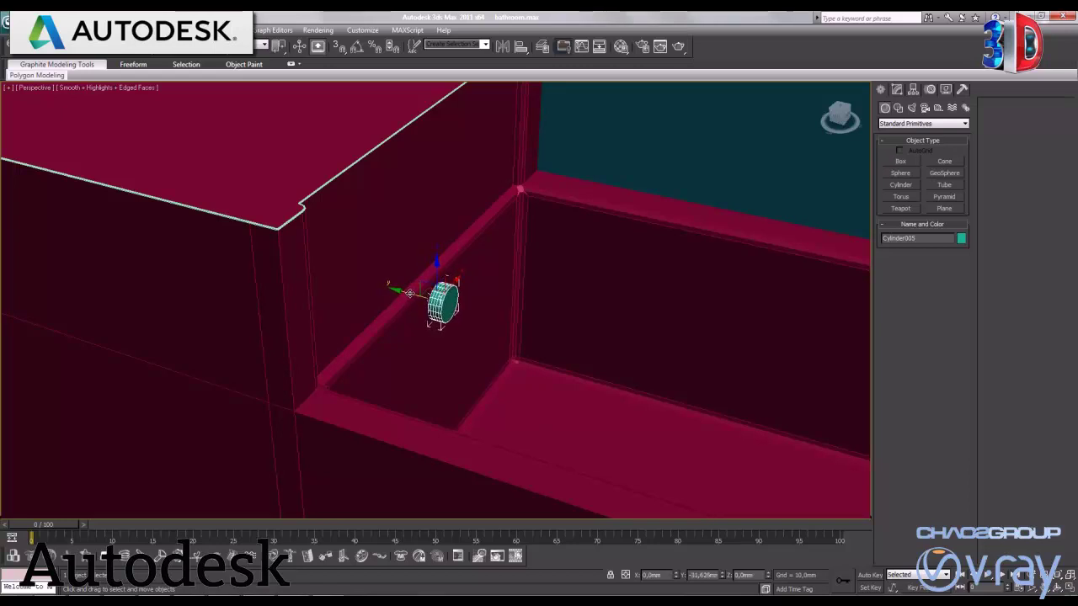
Step: Raise the cylinder's Height to make it about twice as thick, then check it around the tub
{"action": "left_click", "coordinate": [899, 91]}
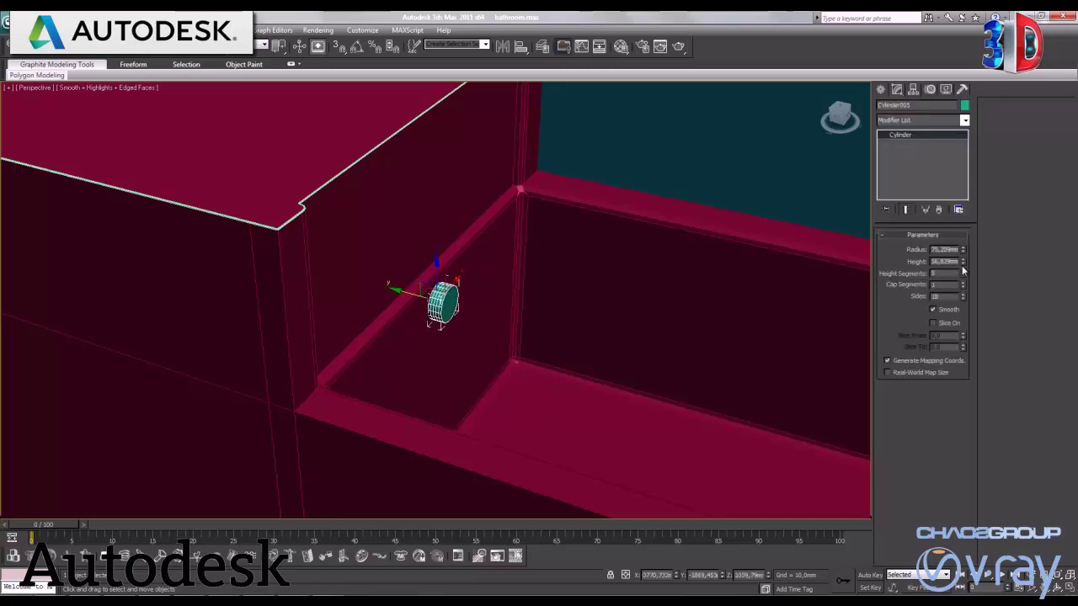
{"action": "left_click_drag", "start_coordinate": [962, 262], "coordinate": [959, 286]}
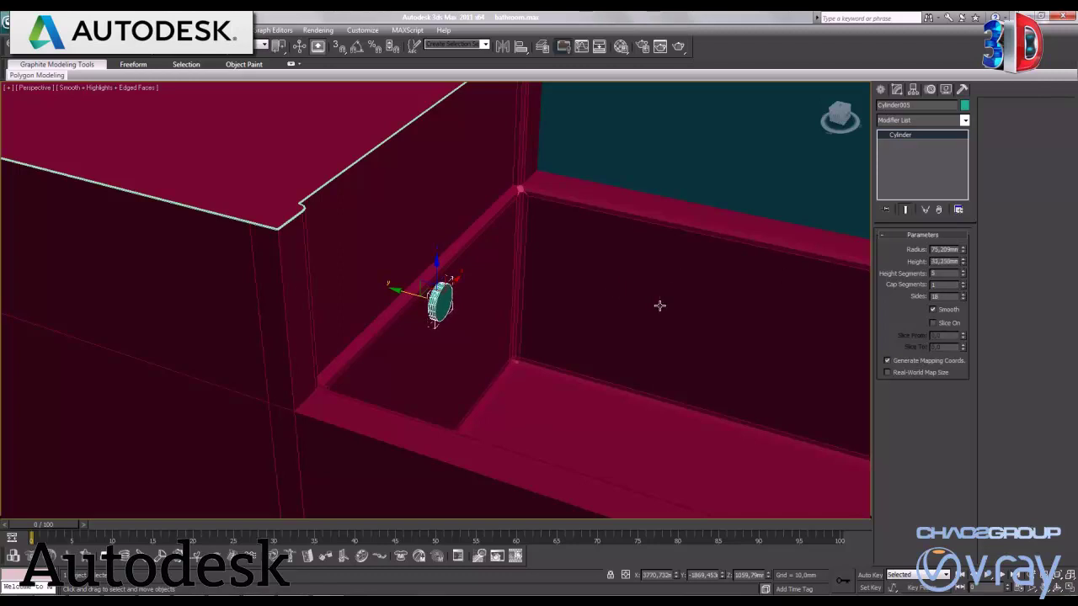
{"action": "middle_click_drag", "start_coordinate": [714, 335], "coordinate": [685, 331], "text": "alt"}
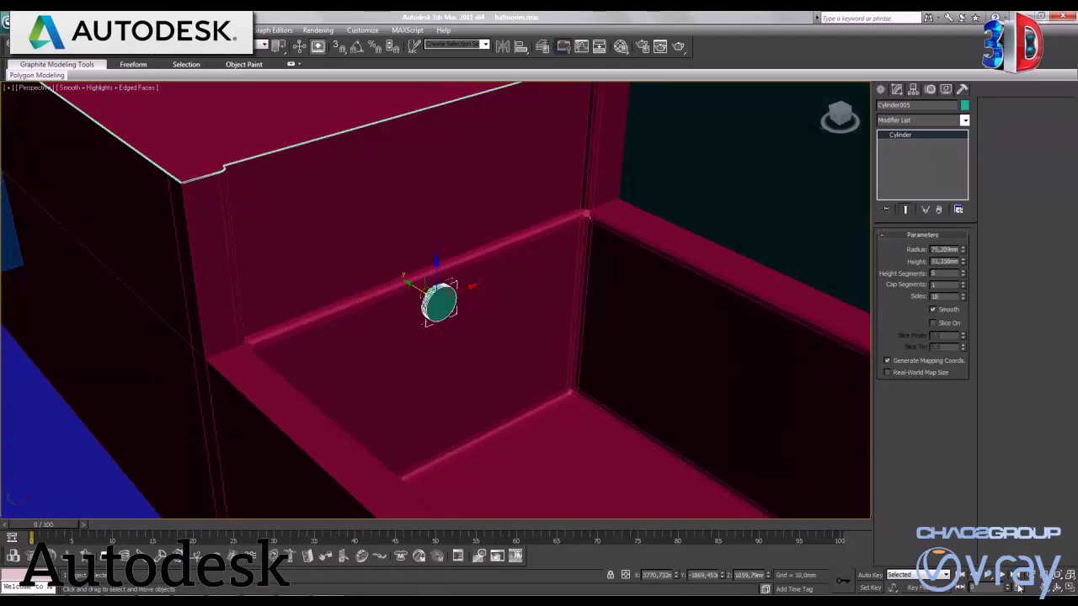
{"action": "mouse_move", "coordinate": [566, 211]}
{"action": "middle_mouse_down", "text": "ctrl+alt"}
{"action": "mouse_move", "coordinate": [566, 264]}
{"action": "mouse_move", "coordinate": [540, 363]}
{"action": "mouse_move", "coordinate": [428, 320]}
{"action": "middle_mouse_up", "text": "ctrl+alt"}
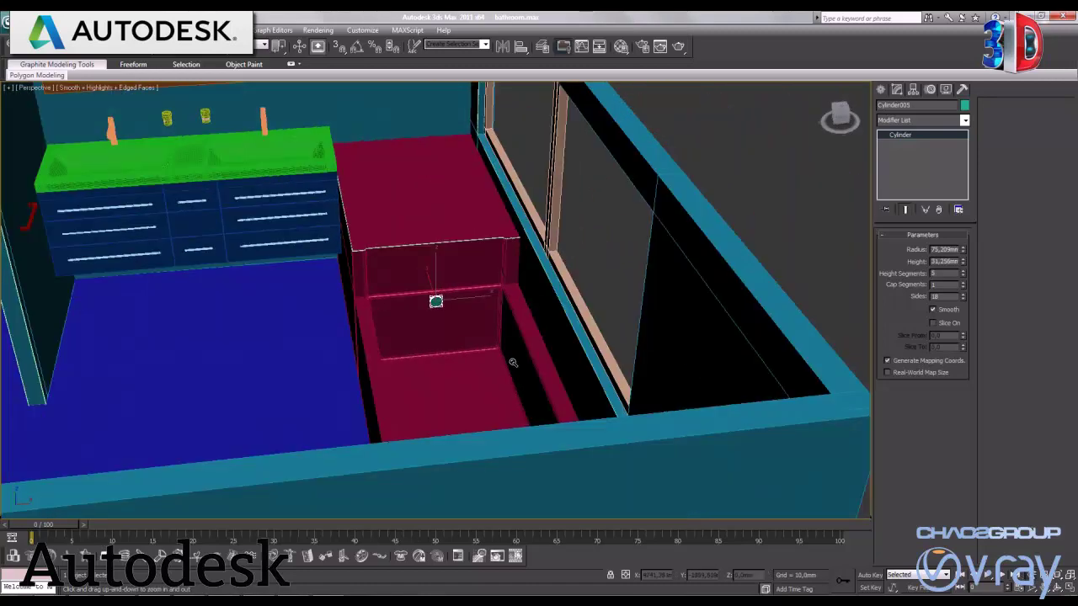
{"action": "key", "text": "7"}
{"action": "middle_click_drag", "start_coordinate": [185, 185], "coordinate": [429, 286], "text": "alt"}
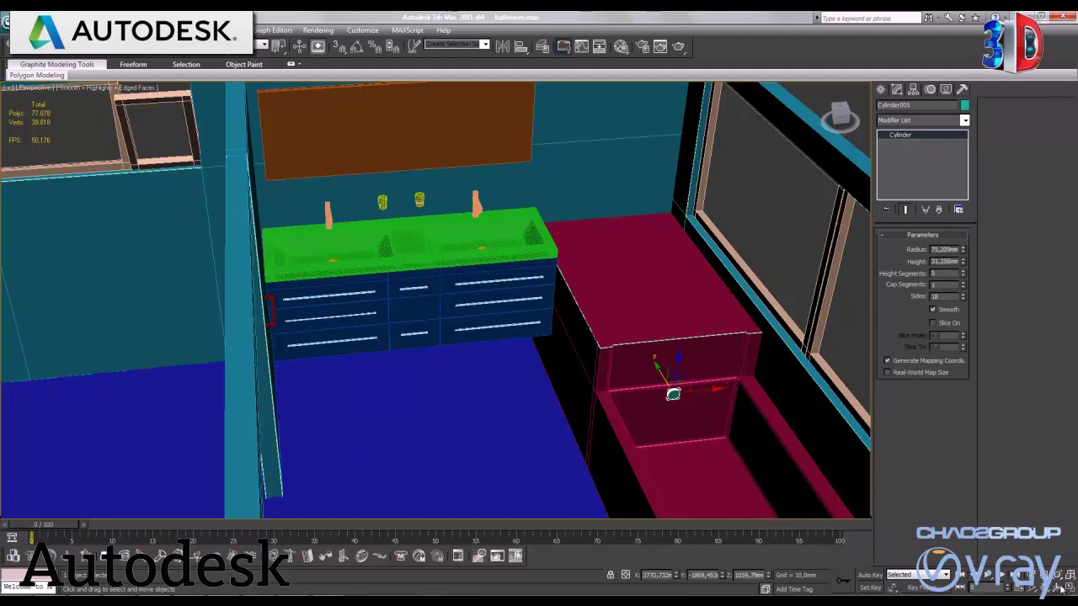
Step: Frame the double-sink vanity in a maximized Top view
{"action": "left_click", "coordinate": [1064, 586]}
{"action": "middle_click_drag", "start_coordinate": [262, 204], "coordinate": [275, 204]}
{"action": "left_click", "coordinate": [1064, 587]}
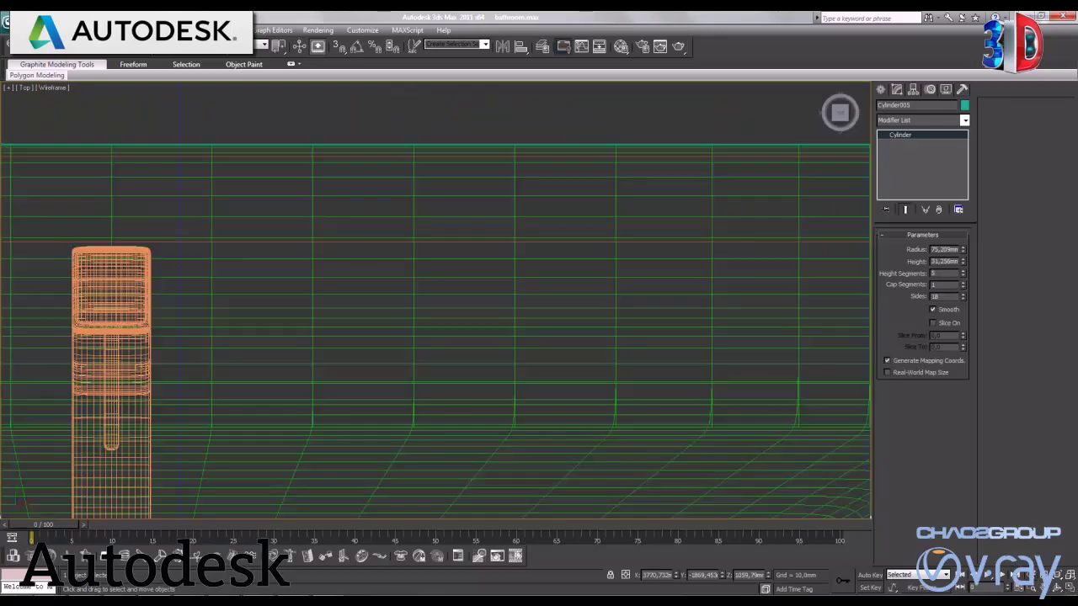
{"action": "middle_click_drag", "start_coordinate": [524, 373], "coordinate": [522, 303]}
{"action": "scroll", "coordinate": [522, 303], "scroll_direction": "down", "scroll_amount": 3}
{"action": "scroll", "coordinate": [539, 312], "scroll_direction": "down", "scroll_amount": 1}
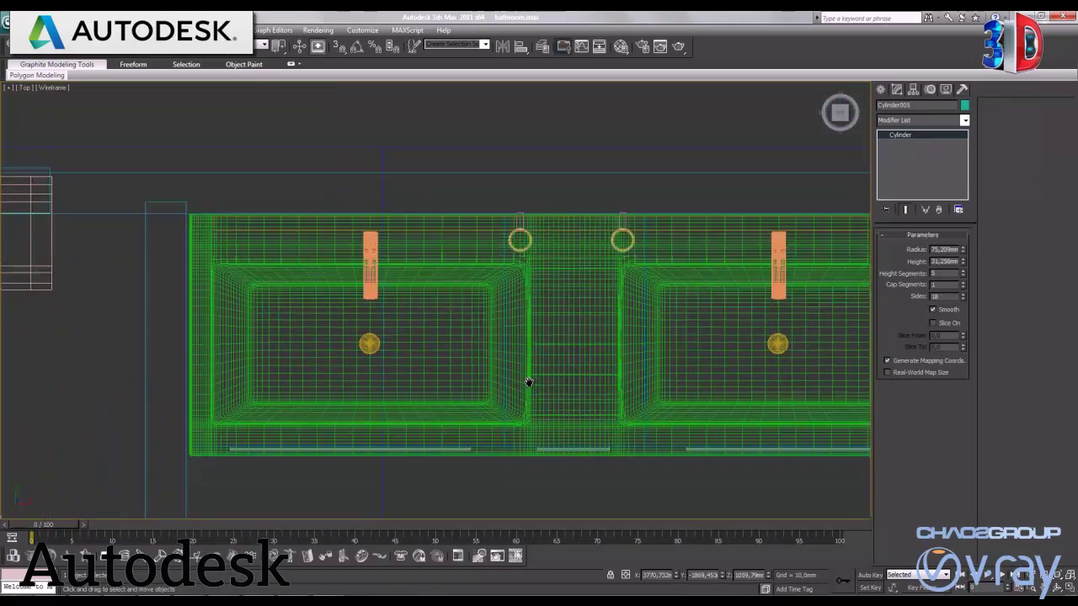
{"action": "middle_click_drag", "start_coordinate": [529, 380], "coordinate": [543, 294]}
{"action": "scroll", "coordinate": [542, 294], "scroll_direction": "down", "scroll_amount": 2}
{"action": "middle_click_drag", "start_coordinate": [609, 379], "coordinate": [576, 349]}
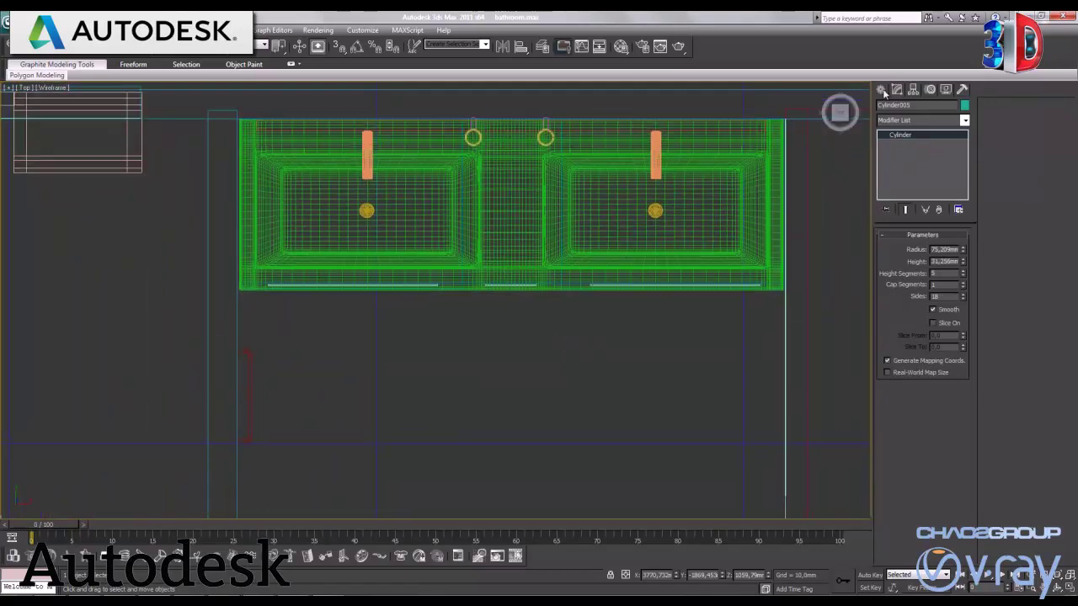
{"action": "left_click", "coordinate": [881, 89]}
Step: Draw a rectangle shape on the floor below the sink
{"action": "left_click", "coordinate": [898, 108]}
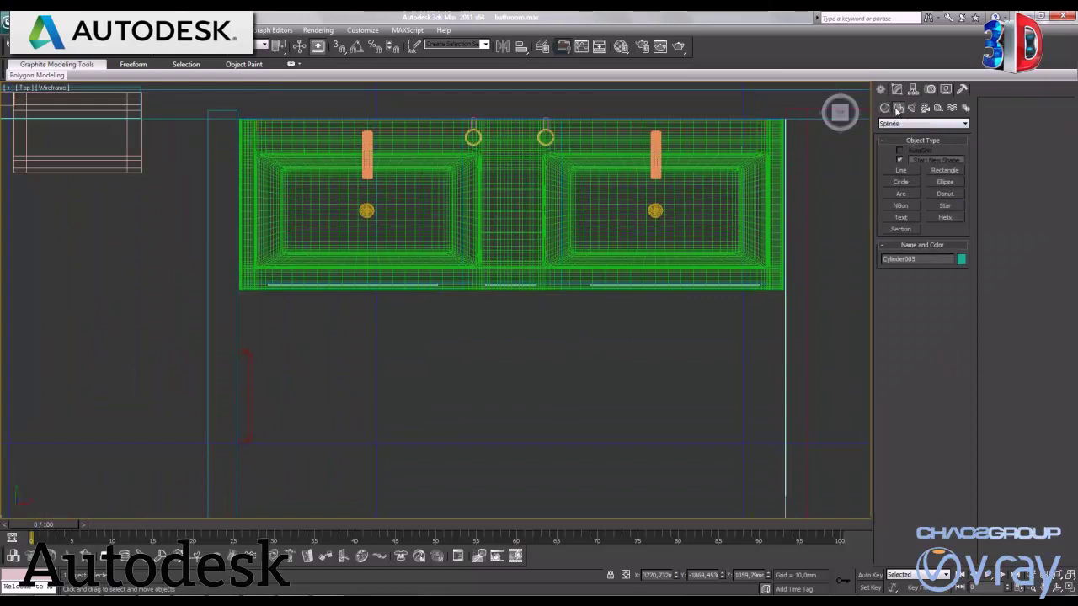
{"action": "left_click", "coordinate": [944, 171]}
{"action": "middle_click_drag", "start_coordinate": [539, 348], "coordinate": [573, 264]}
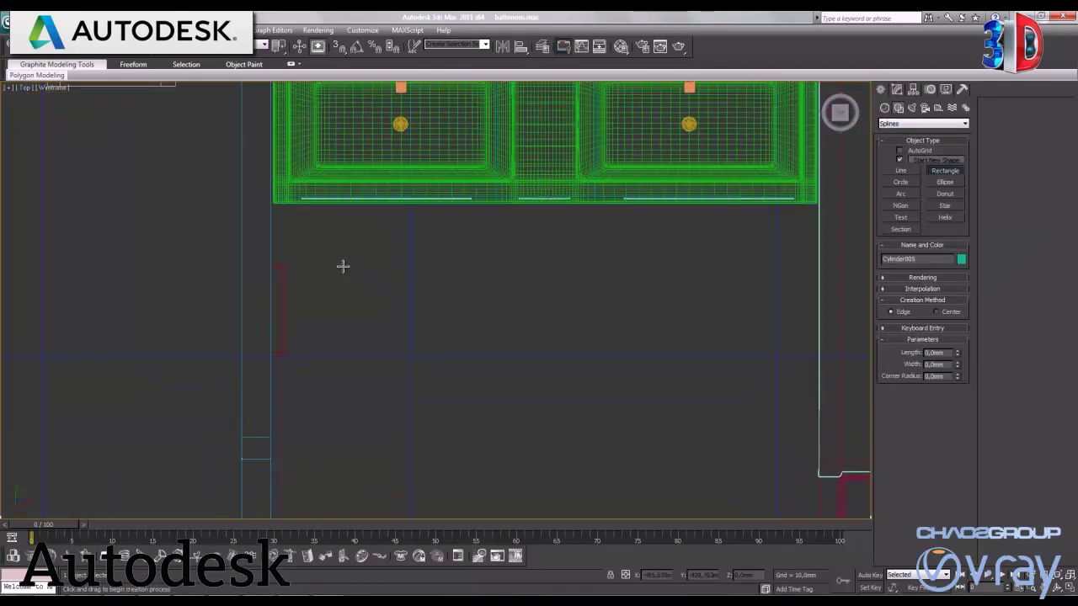
{"action": "left_click_drag", "start_coordinate": [322, 264], "coordinate": [480, 362]}
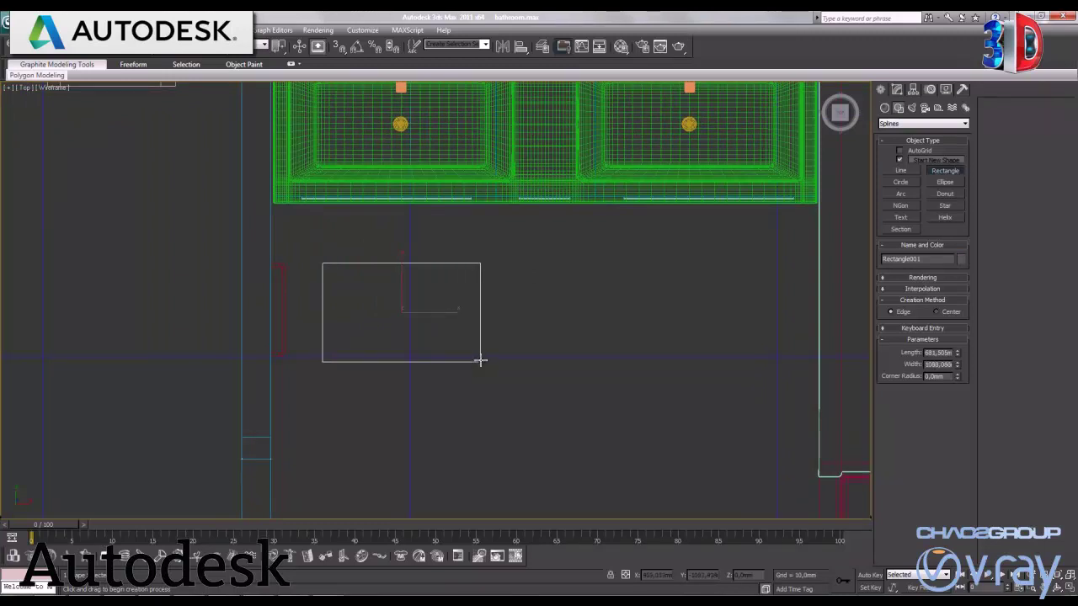
{"action": "right_click", "coordinate": [732, 358]}
Step: Strongly round the rectangle's corners and convert it to an Editable Poly
{"action": "left_click", "coordinate": [897, 89]}
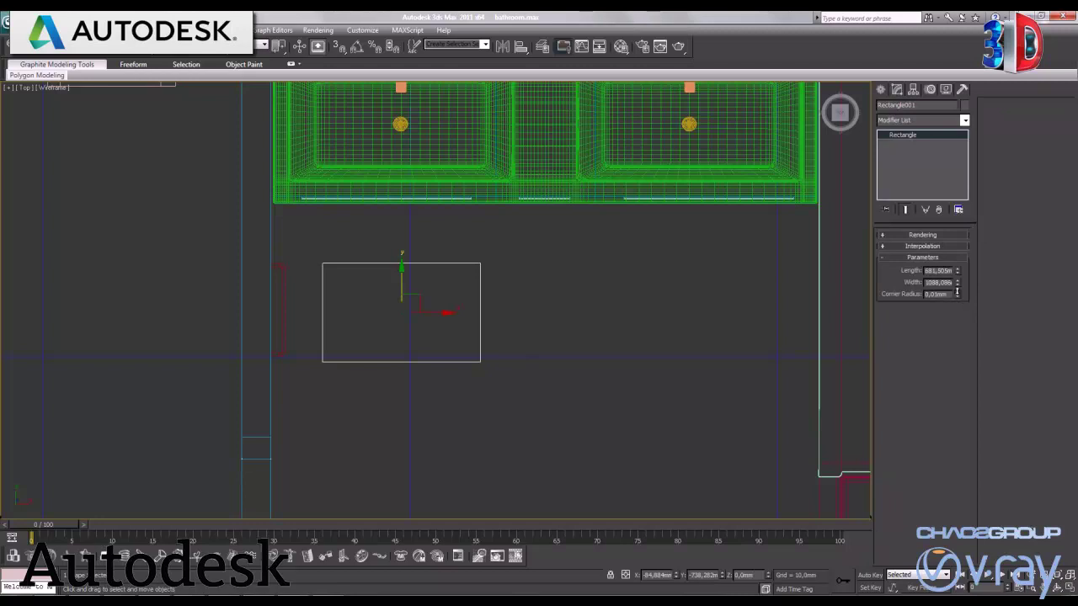
{"action": "left_click_drag", "start_coordinate": [957, 291], "coordinate": [948, 72]}
{"action": "left_click_drag", "start_coordinate": [956, 296], "coordinate": [950, 545]}
{"action": "mouse_move", "coordinate": [957, 287]}
{"action": "left_mouse_down"}
{"action": "mouse_move", "coordinate": [962, 49]}
{"action": "mouse_move", "coordinate": [967, 67]}
{"action": "left_mouse_up"}
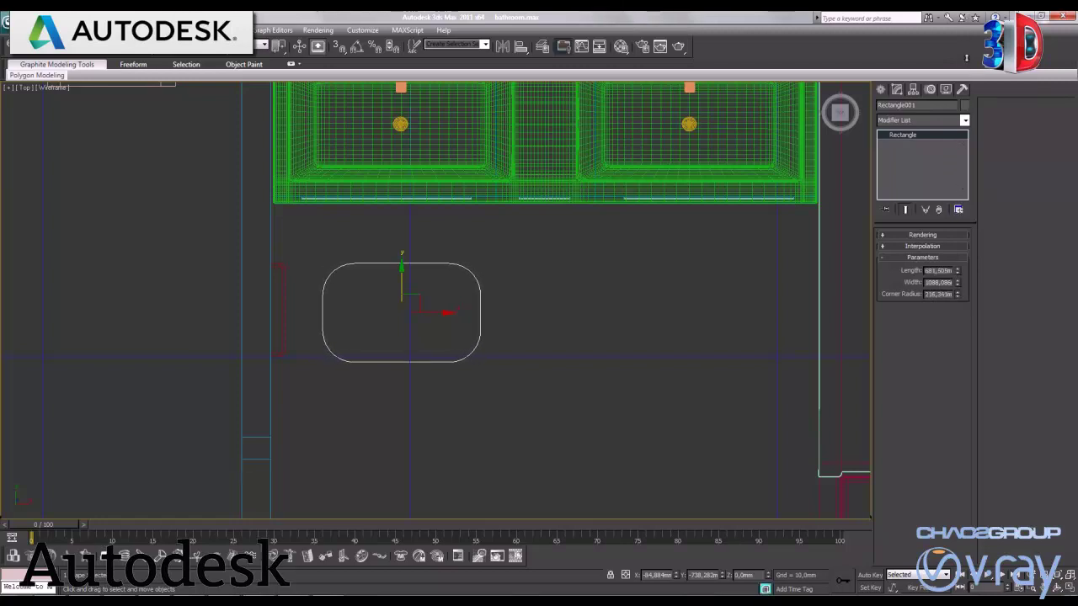
{"action": "right_click", "coordinate": [436, 313]}
{"action": "mouse_move", "coordinate": [468, 415]}
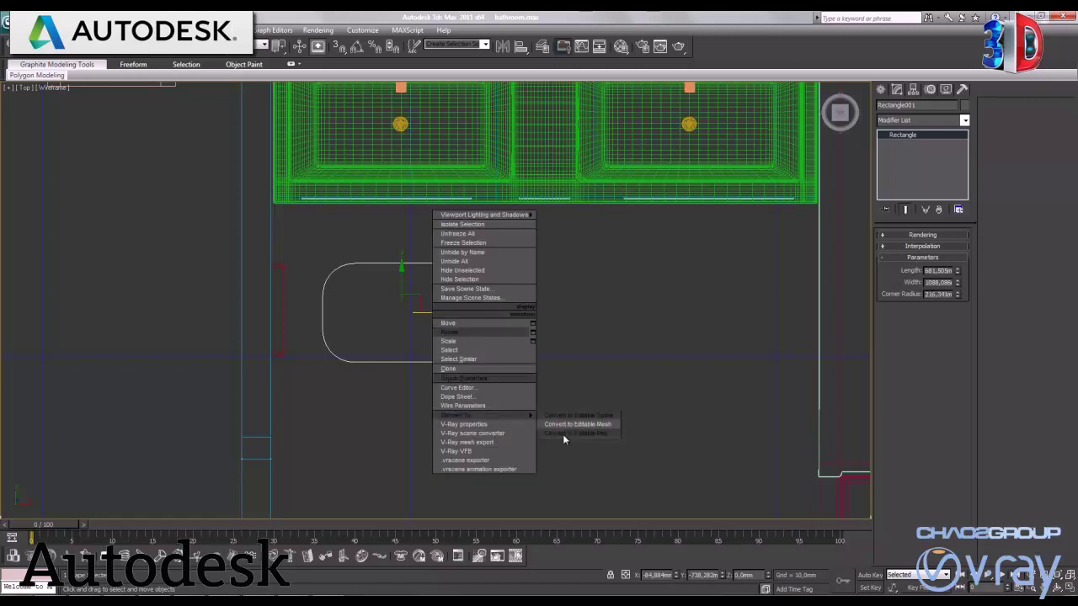
{"action": "left_click", "coordinate": [580, 433]}
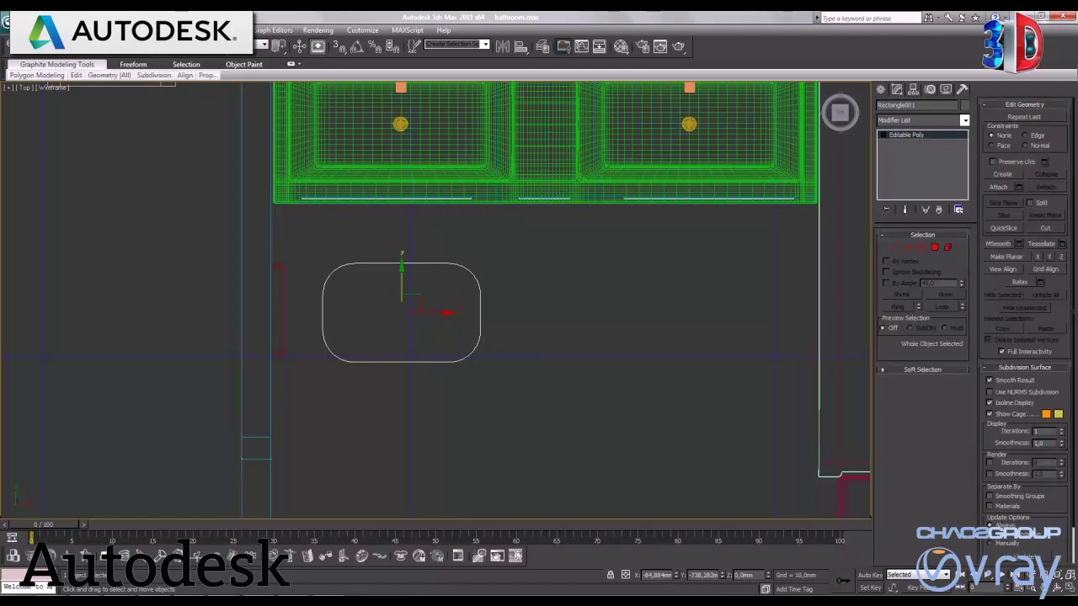
Step: Frame the rounded rug in a maximized Perspective view with polygon statistics shown
{"action": "key", "text": "alt+w"}
{"action": "right_click", "coordinate": [679, 445]}
{"action": "right_click", "coordinate": [673, 283]}
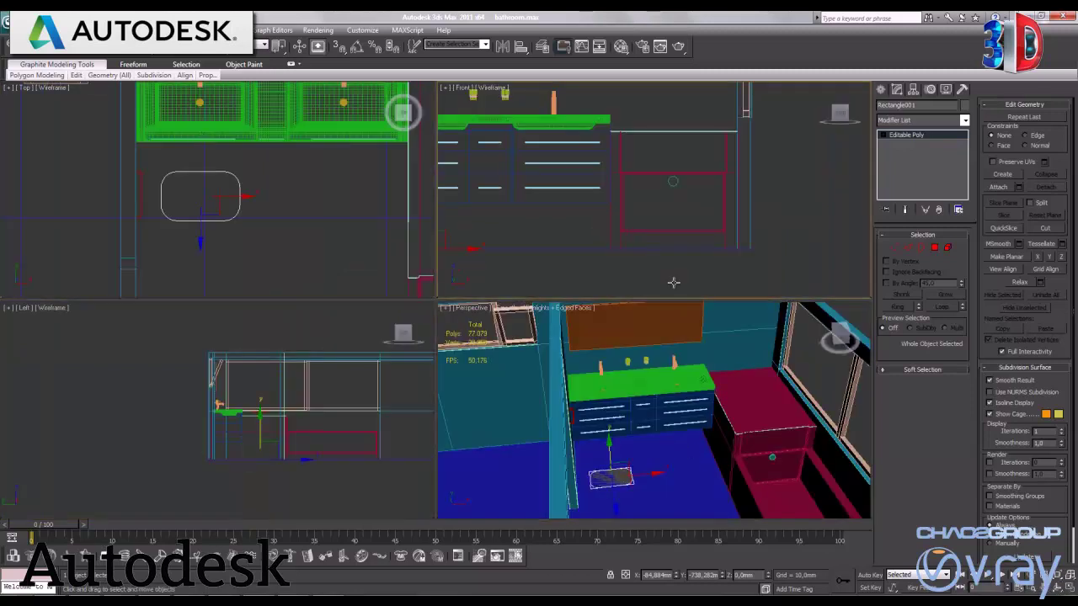
{"action": "left_click", "coordinate": [1059, 589]}
{"action": "left_click", "coordinate": [1068, 589]}
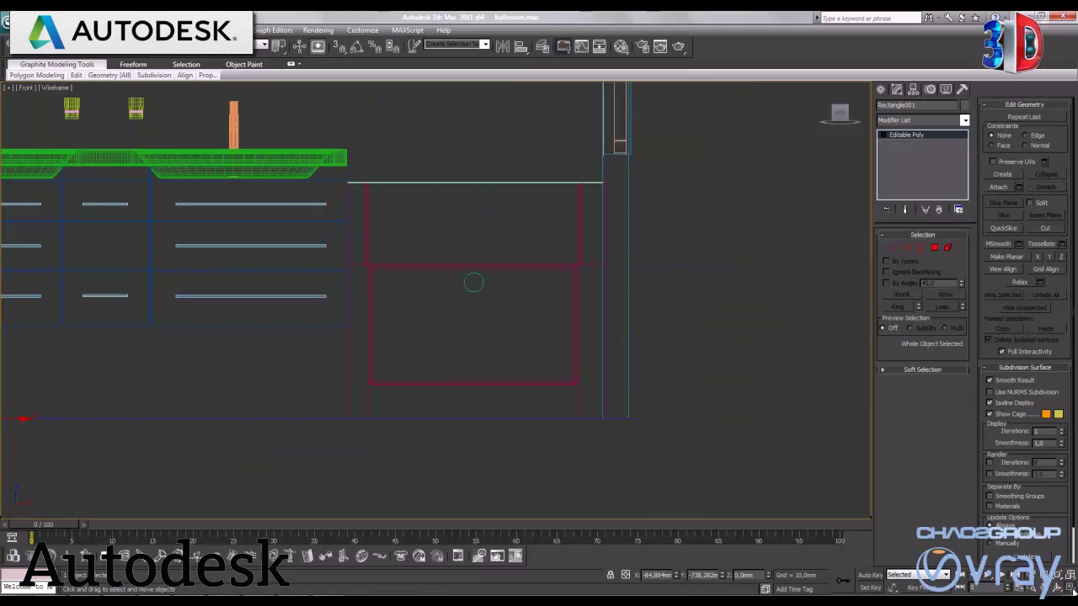
{"action": "left_click", "coordinate": [1061, 590]}
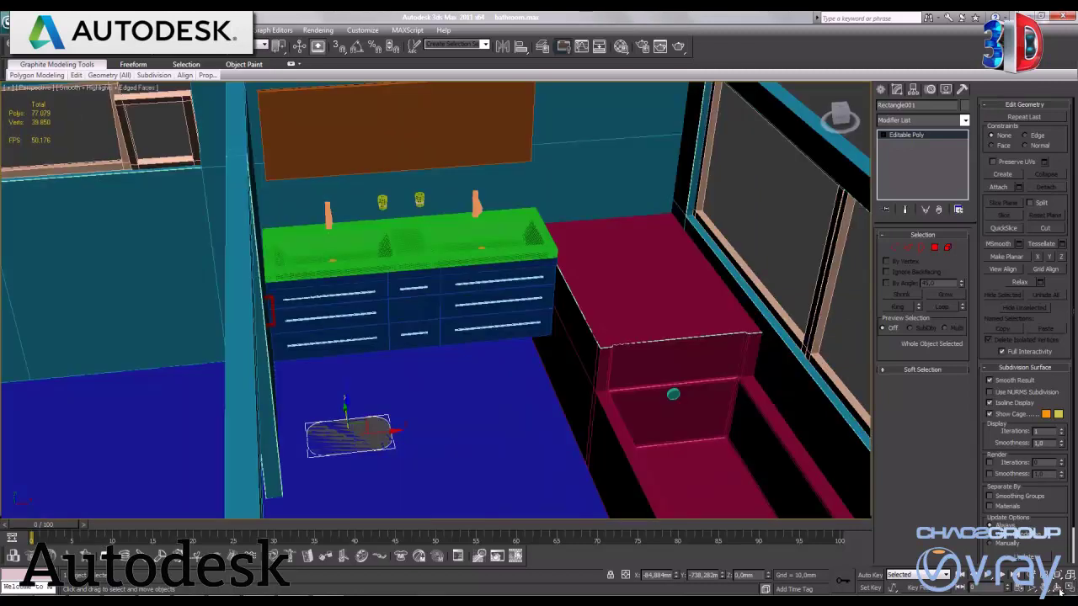
{"action": "key", "text": "z"}
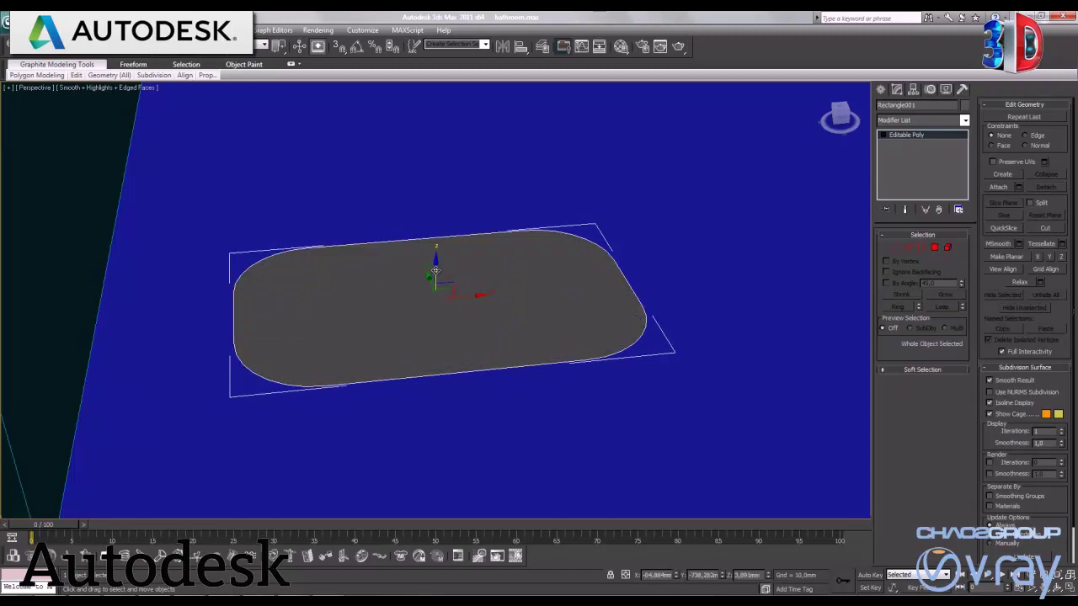
{"action": "key", "text": "7"}
{"action": "middle_click_drag", "start_coordinate": [592, 384], "coordinate": [528, 418]}
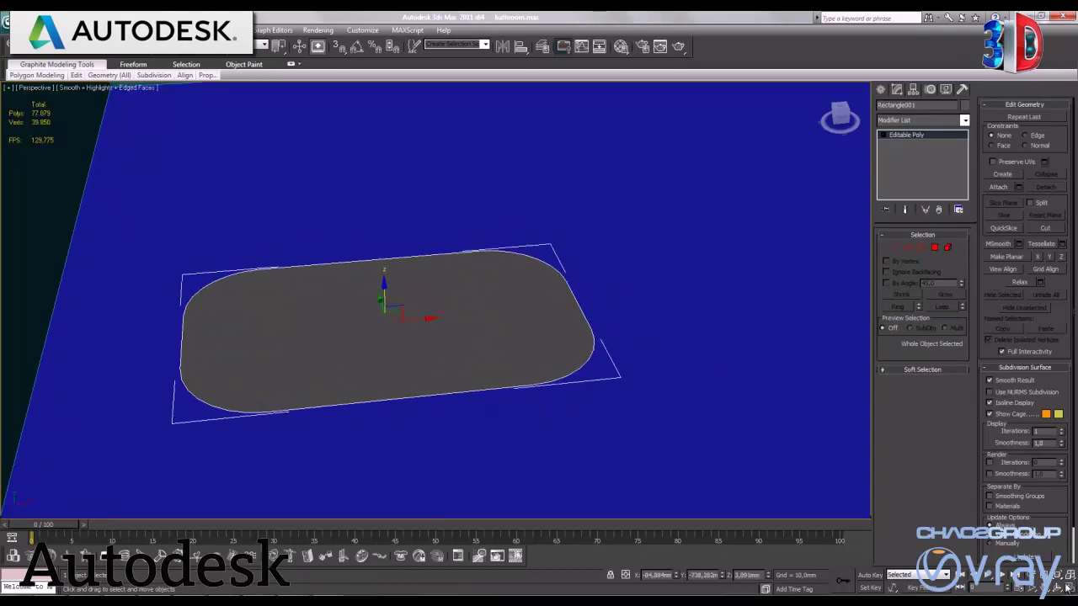
Step: Maximize the Front view and zoom in on the rug's thin edge
{"action": "left_click", "coordinate": [1067, 588]}
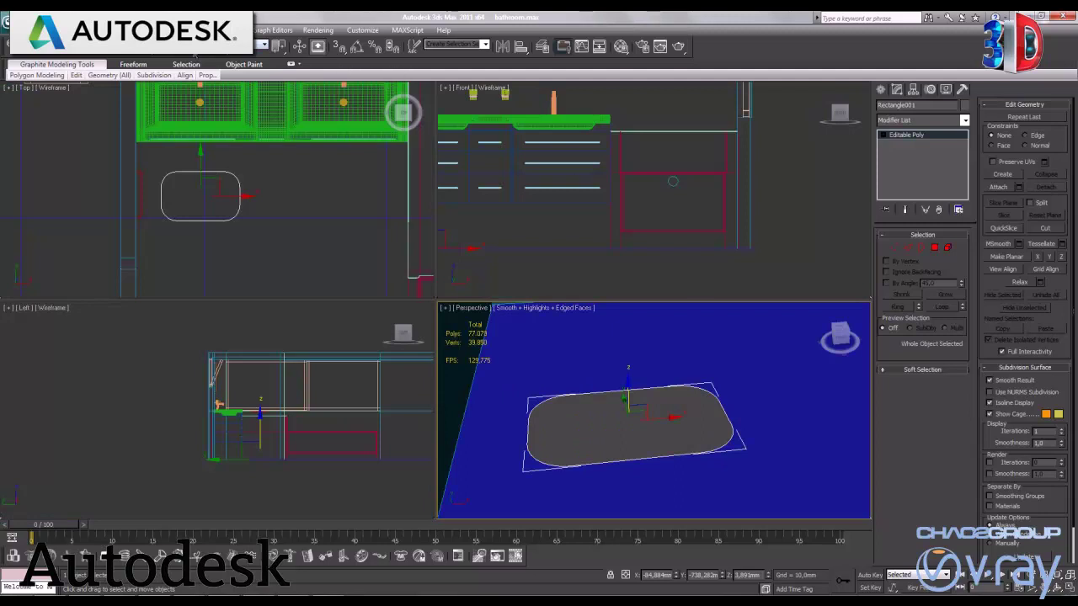
{"action": "right_click", "coordinate": [608, 251]}
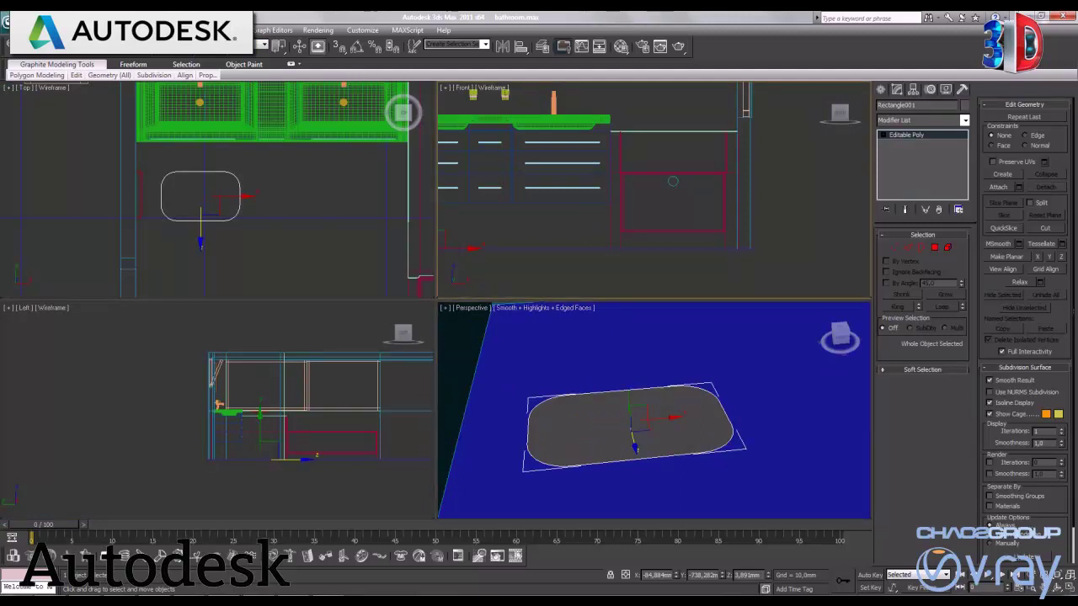
{"action": "key", "text": "alt+w"}
{"action": "middle_click_drag", "start_coordinate": [215, 372], "coordinate": [526, 354]}
{"action": "scroll", "coordinate": [526, 355], "scroll_direction": "up", "scroll_amount": 3}
Step: Draw a short vertical line strand in the Front view
{"action": "left_click", "coordinate": [881, 89]}
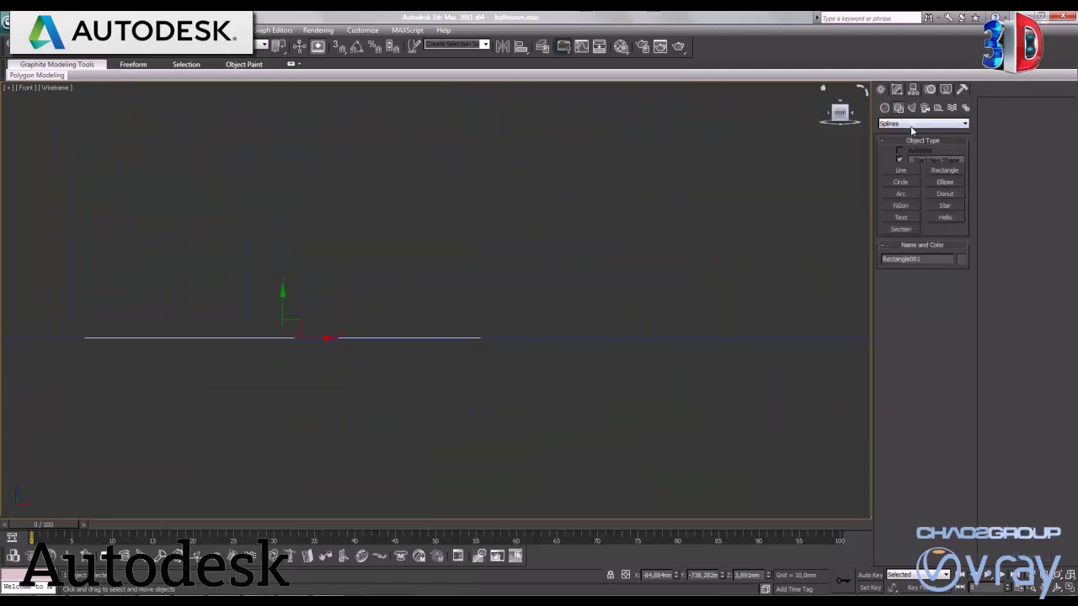
{"action": "left_click", "coordinate": [900, 170]}
{"action": "middle_click_drag", "start_coordinate": [544, 363], "coordinate": [508, 346]}
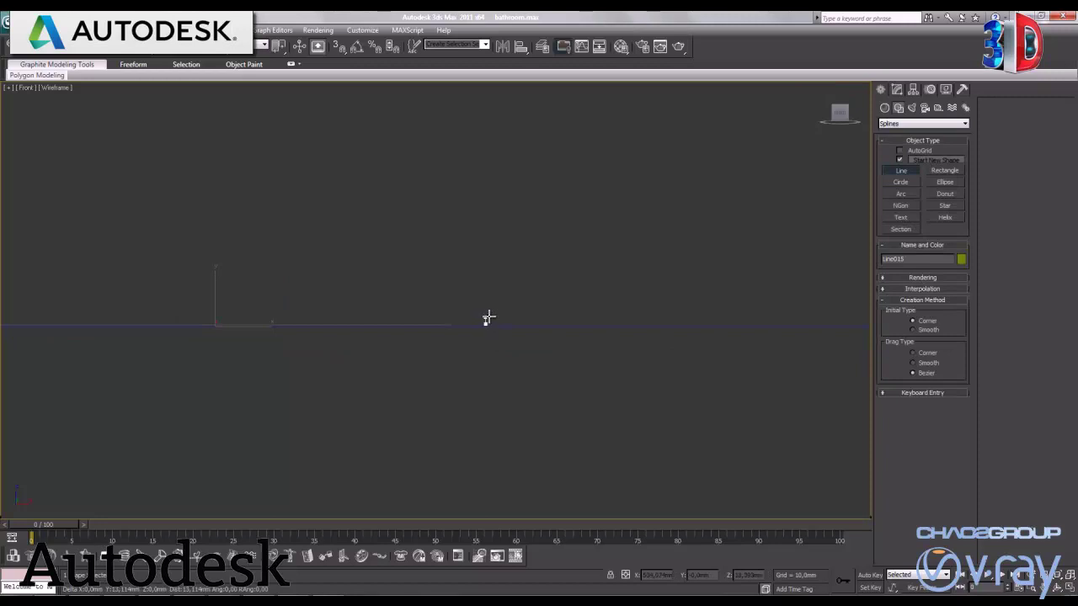
{"action": "left_click", "coordinate": [485, 320]}
{"action": "right_click", "coordinate": [503, 309]}
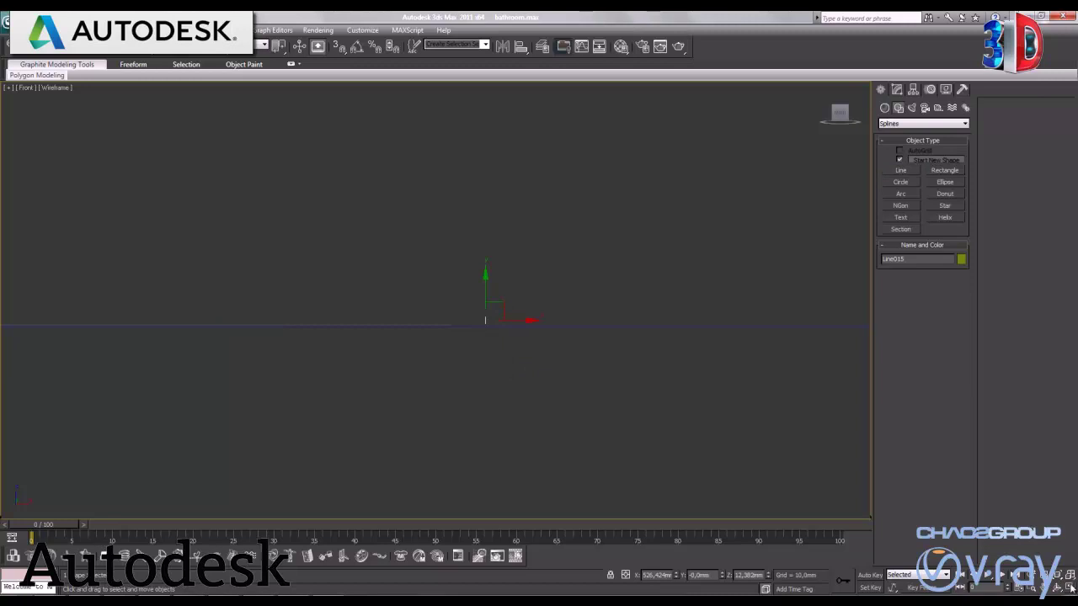
Step: Move the new line to the rug's edge in the Top view
{"action": "key", "text": "alt+w"}
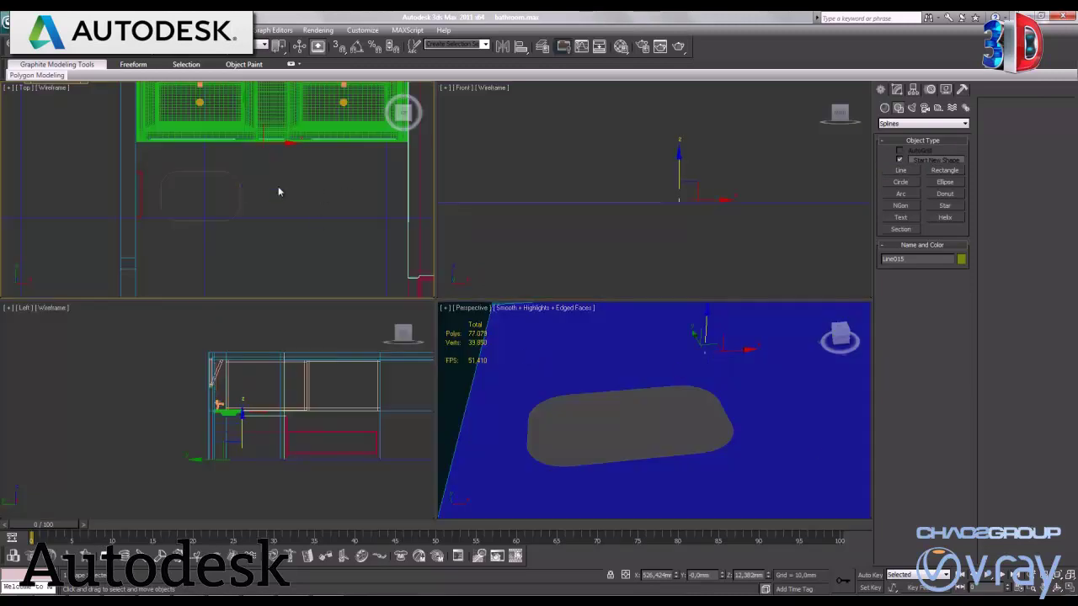
{"action": "mouse_move", "coordinate": [273, 118]}
{"action": "left_mouse_down"}
{"action": "mouse_move", "coordinate": [242, 137]}
{"action": "mouse_move", "coordinate": [245, 184]}
{"action": "left_mouse_up"}
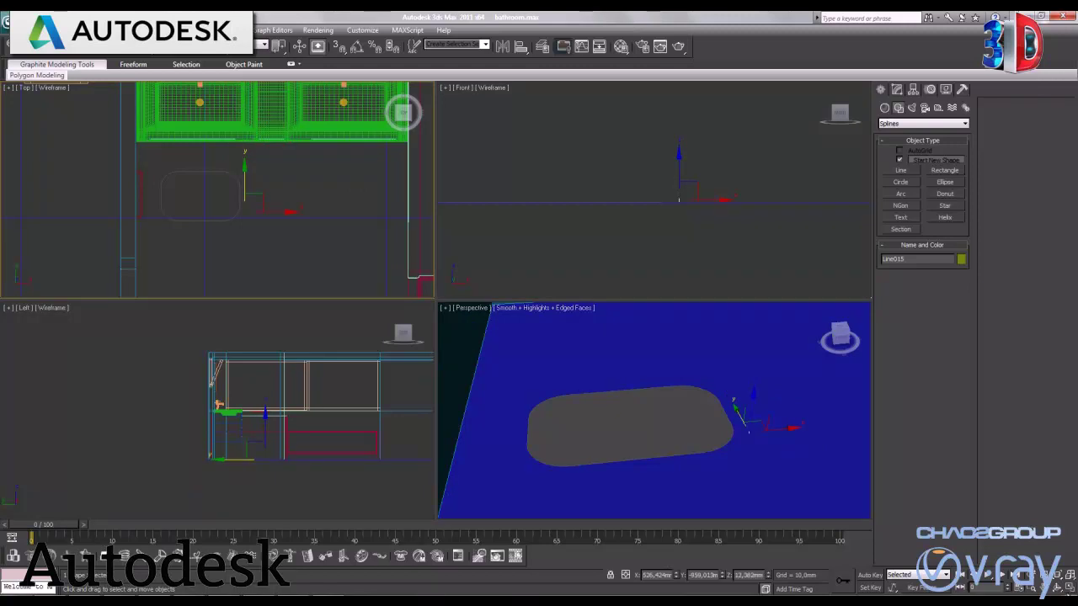
{"action": "key", "text": "alt+w"}
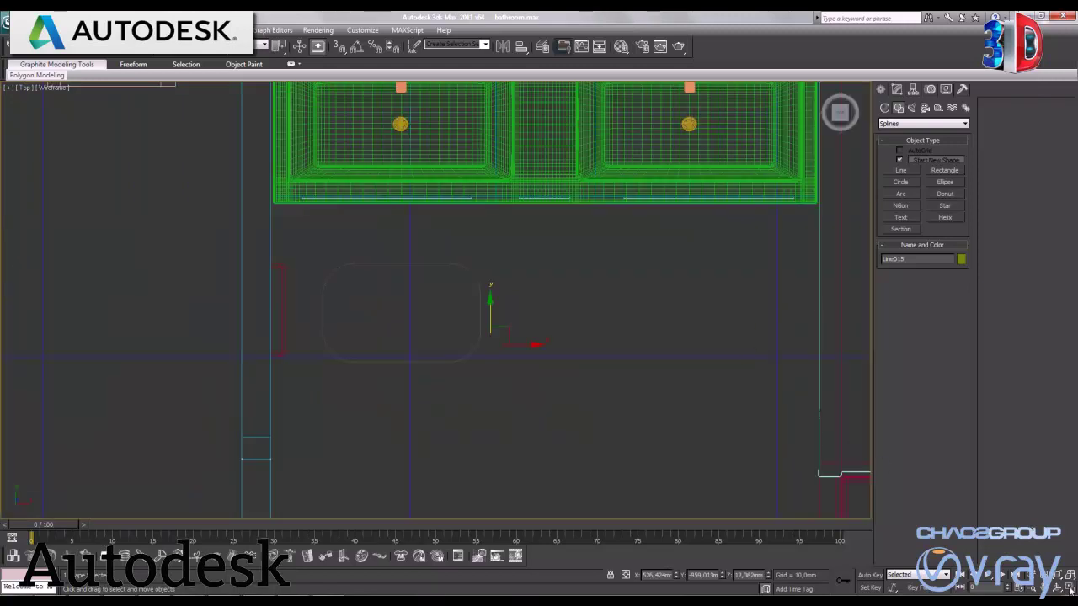
{"action": "key", "text": "alt+w"}
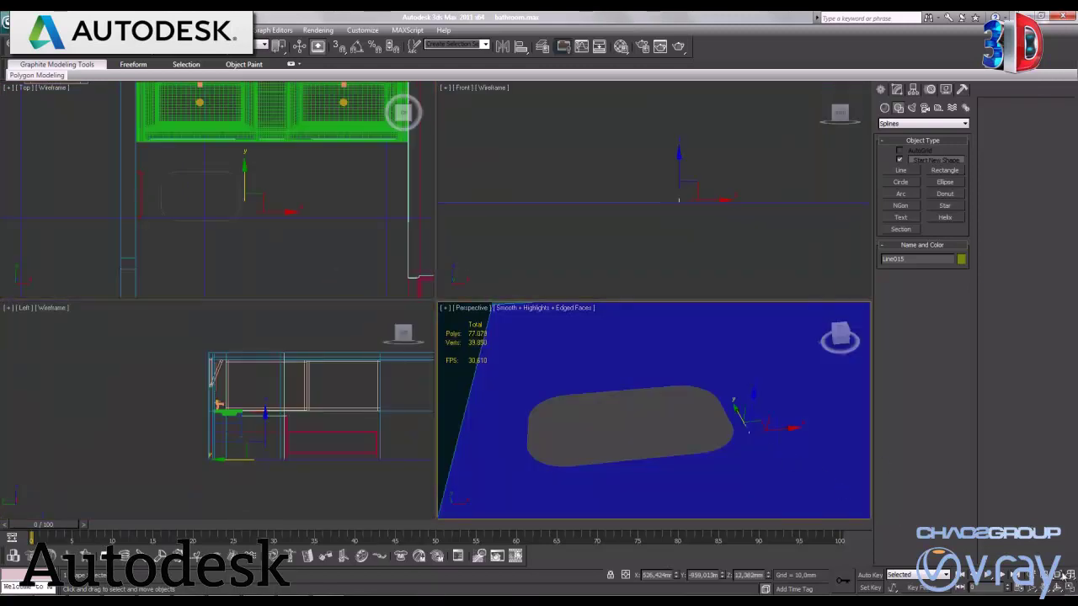
{"action": "left_click", "coordinate": [1070, 588]}
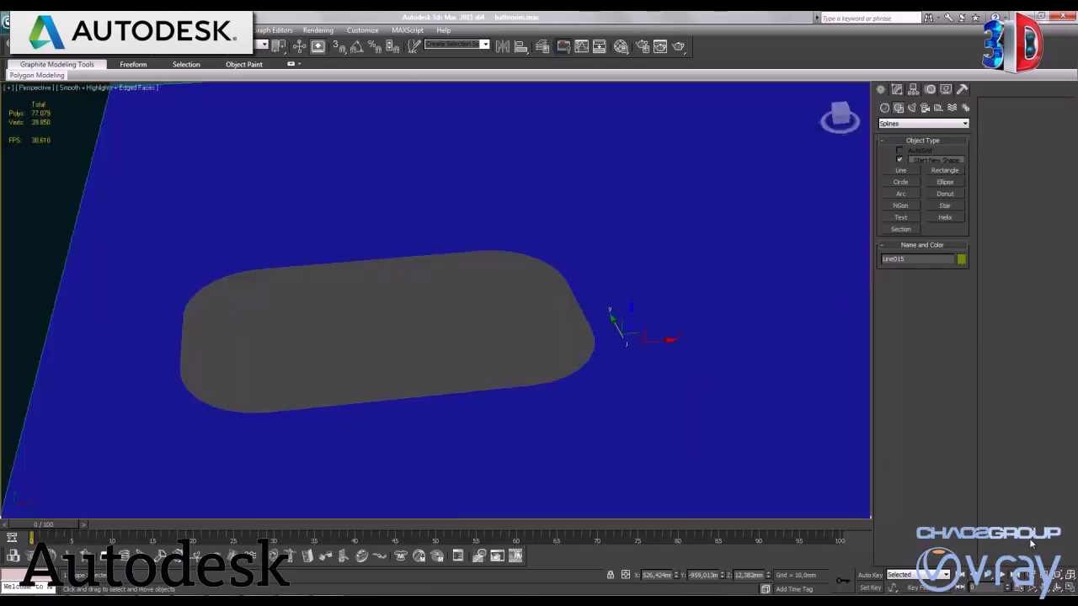
Step: Enable In Viewport rendering for Line015 with 1.8 mm thickness and 12 sides
{"action": "left_click", "coordinate": [897, 89]}
{"action": "left_click", "coordinate": [920, 237]}
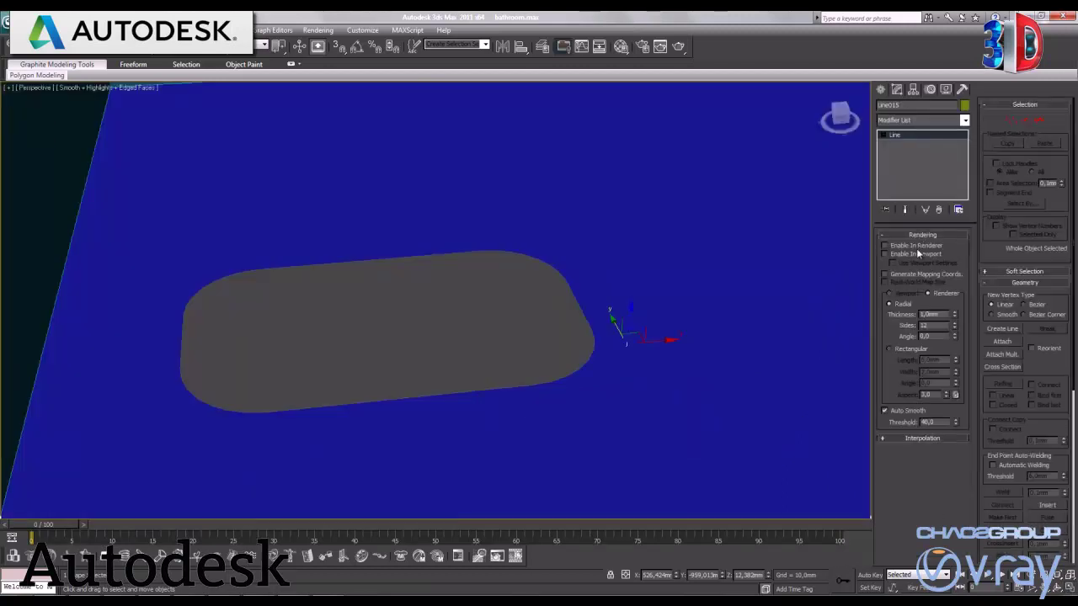
{"action": "left_click", "coordinate": [915, 254]}
{"action": "left_click_drag", "start_coordinate": [955, 314], "coordinate": [955, 303]}
{"action": "key", "text": "7"}
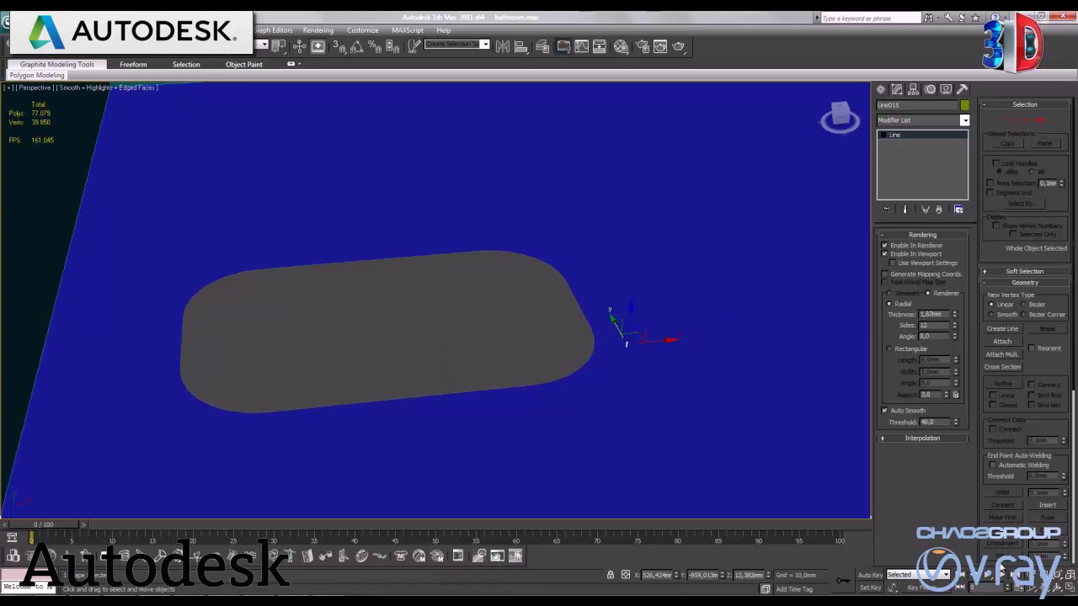
{"action": "key", "text": "z"}
{"action": "left_click", "coordinate": [1038, 576]}
{"action": "mouse_move", "coordinate": [597, 211]}
{"action": "left_mouse_down"}
{"action": "mouse_move", "coordinate": [544, 306]}
{"action": "mouse_move", "coordinate": [500, 279]}
{"action": "mouse_move", "coordinate": [522, 342]}
{"action": "left_mouse_up"}
{"action": "key", "text": "w"}
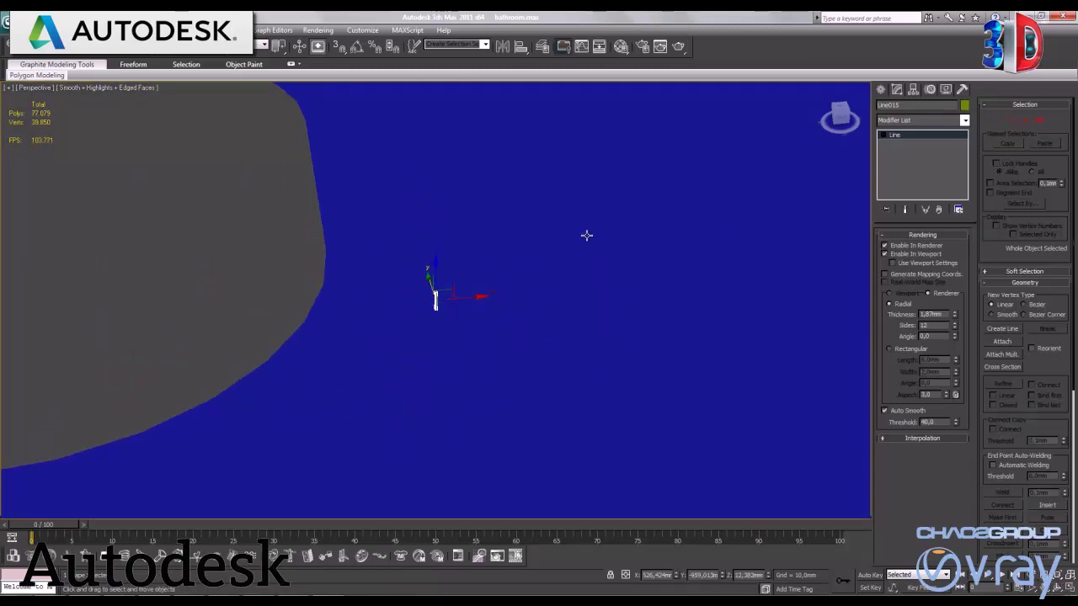
{"action": "middle_click_drag", "start_coordinate": [587, 236], "coordinate": [454, 309], "text": "alt"}
Step: Create a Compound Objects Scatter from the line strand, using Rectangle001 as the distribution object
{"action": "left_click", "coordinate": [881, 90]}
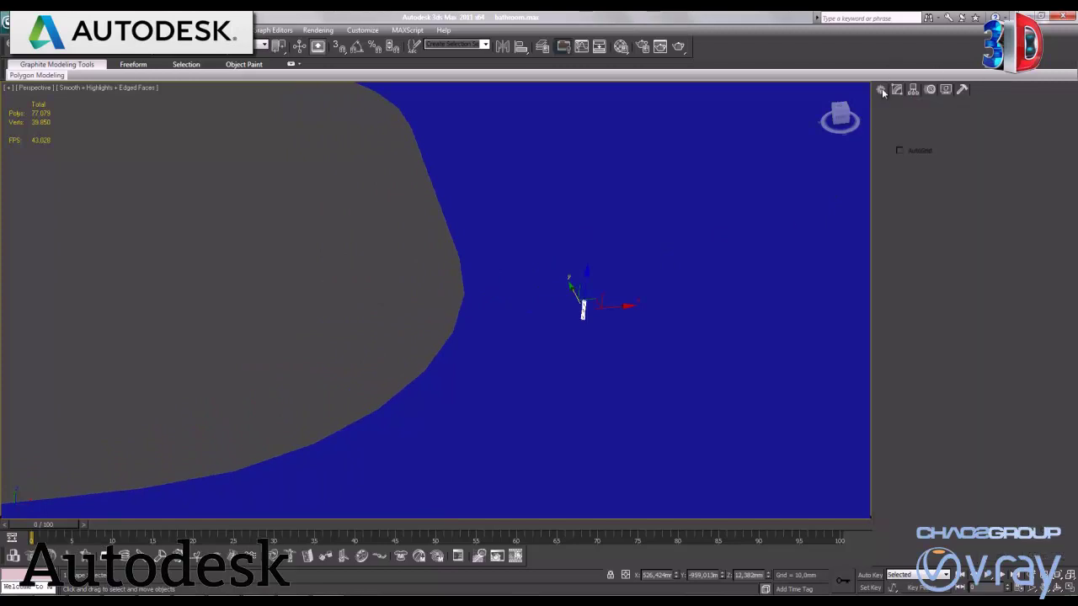
{"action": "left_click", "coordinate": [885, 108]}
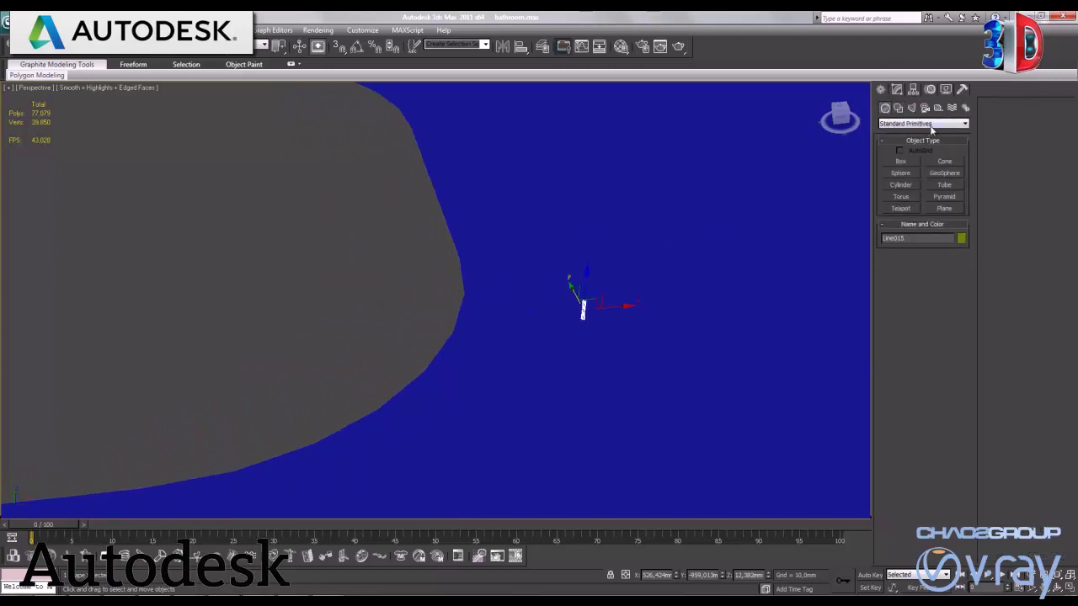
{"action": "left_click", "coordinate": [922, 123]}
{"action": "left_click", "coordinate": [913, 148]}
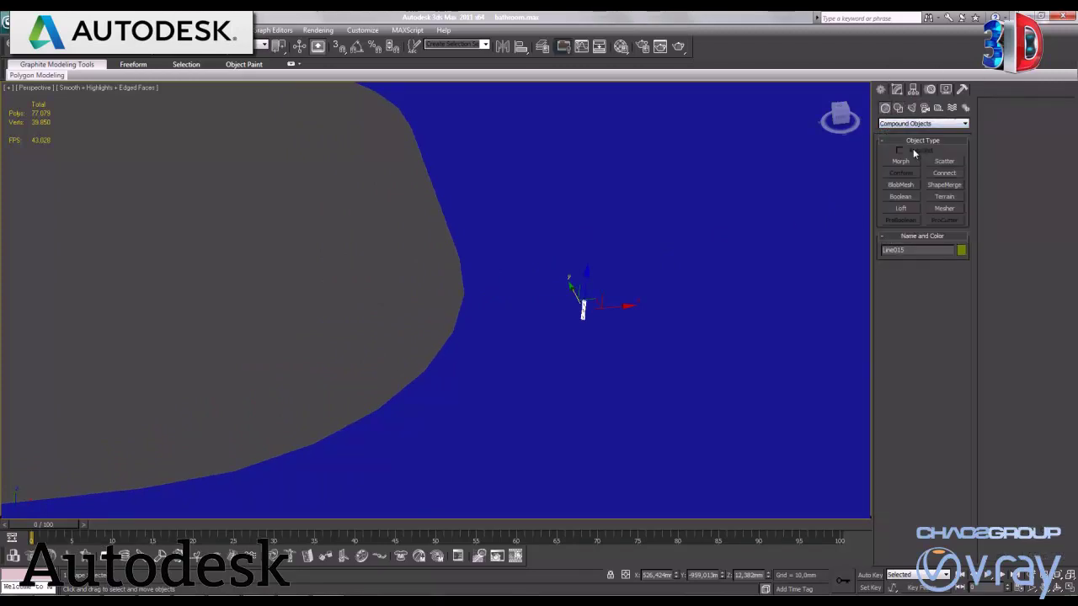
{"action": "left_click", "coordinate": [945, 162]}
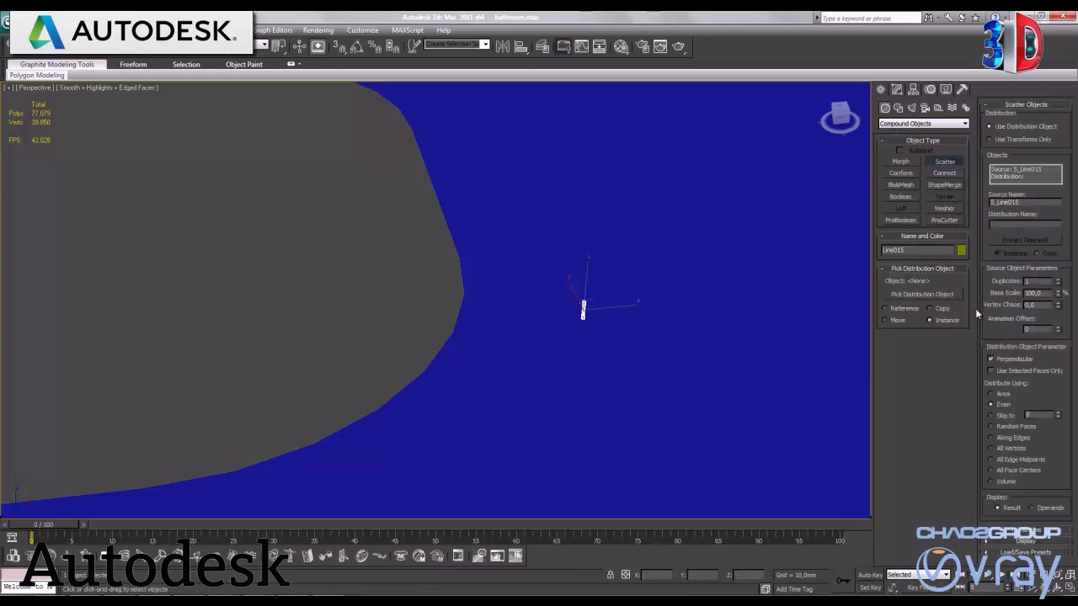
{"action": "left_click", "coordinate": [923, 296]}
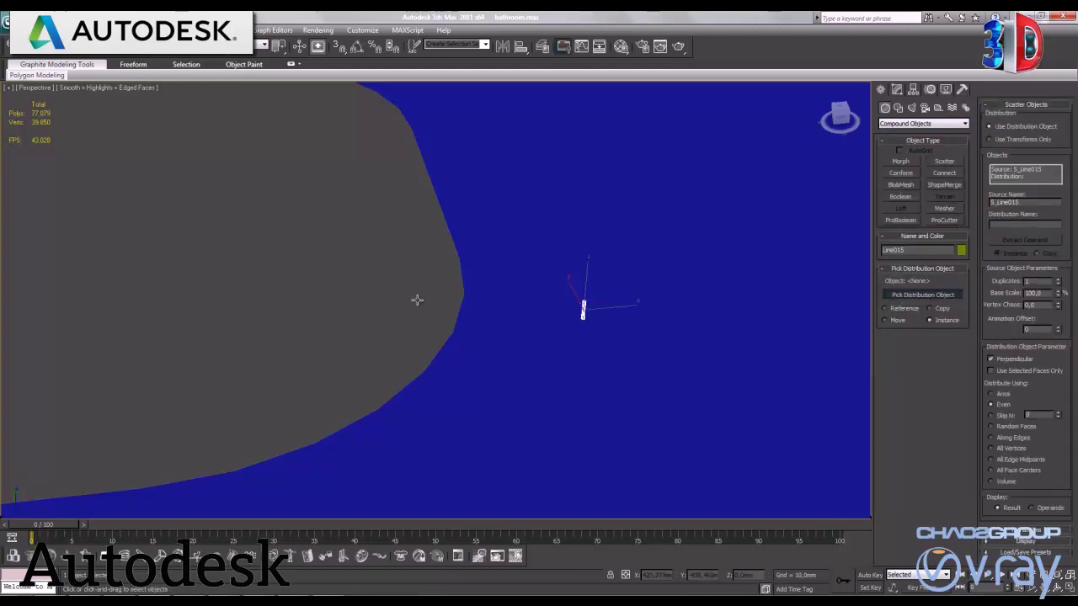
{"action": "left_click", "coordinate": [417, 301]}
{"action": "scroll", "coordinate": [463, 289], "scroll_direction": "up", "scroll_amount": 1}
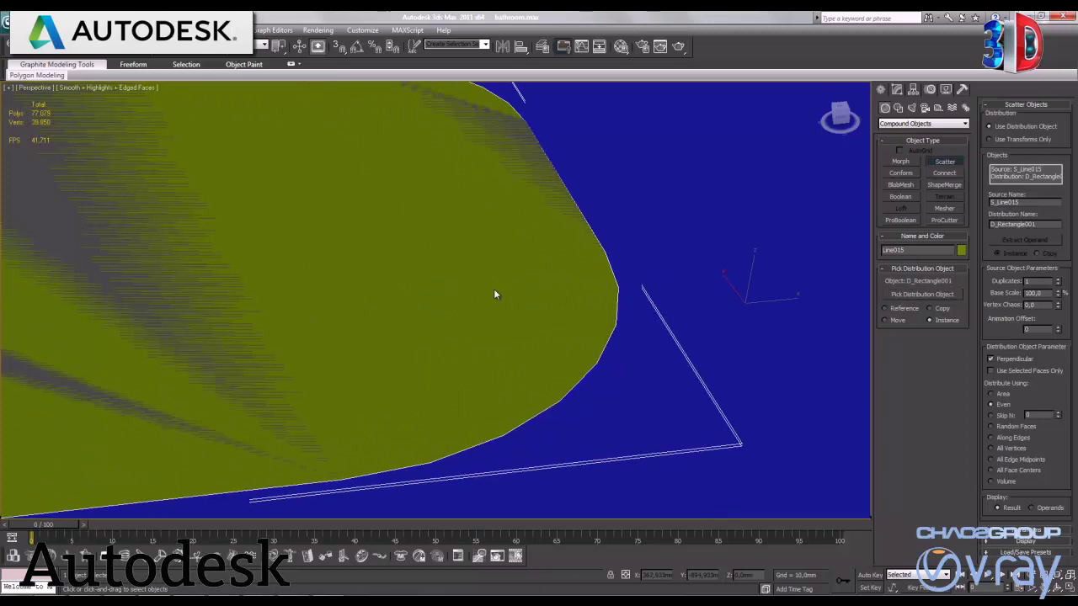
{"action": "scroll", "coordinate": [496, 295], "scroll_direction": "down", "scroll_amount": 5}
{"action": "scroll", "coordinate": [489, 292], "scroll_direction": "up", "scroll_amount": 2}
{"action": "middle_click_drag", "start_coordinate": [410, 301], "coordinate": [662, 303]}
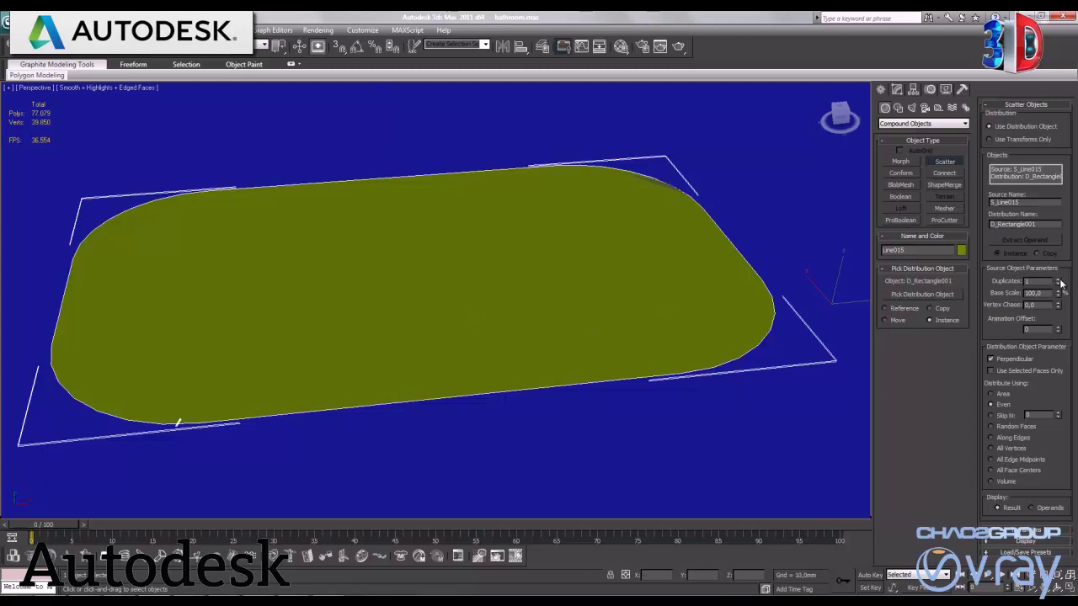
Step: Set the scatter Duplicates count to 5000 strands
{"action": "left_click", "coordinate": [1058, 281]}
{"action": "left_click", "coordinate": [1058, 281]}
{"action": "left_click", "coordinate": [1059, 281]}
{"action": "left_click", "coordinate": [1059, 281]}
{"action": "left_click", "coordinate": [1059, 281]}
{"action": "left_click", "coordinate": [1059, 281]}
{"action": "left_click", "coordinate": [1058, 282]}
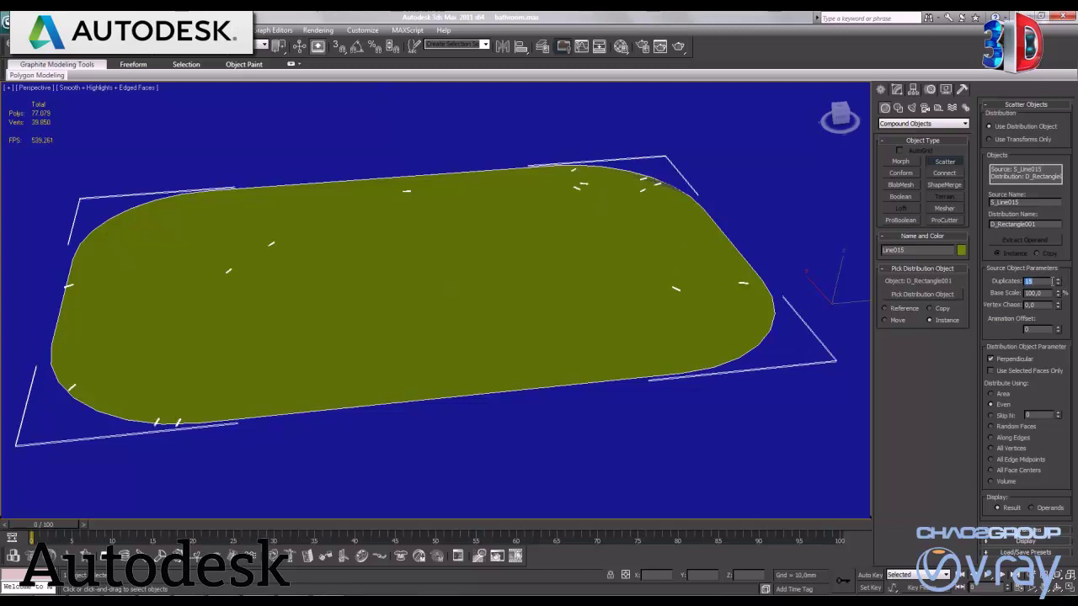
{"action": "key", "text": "Return"}
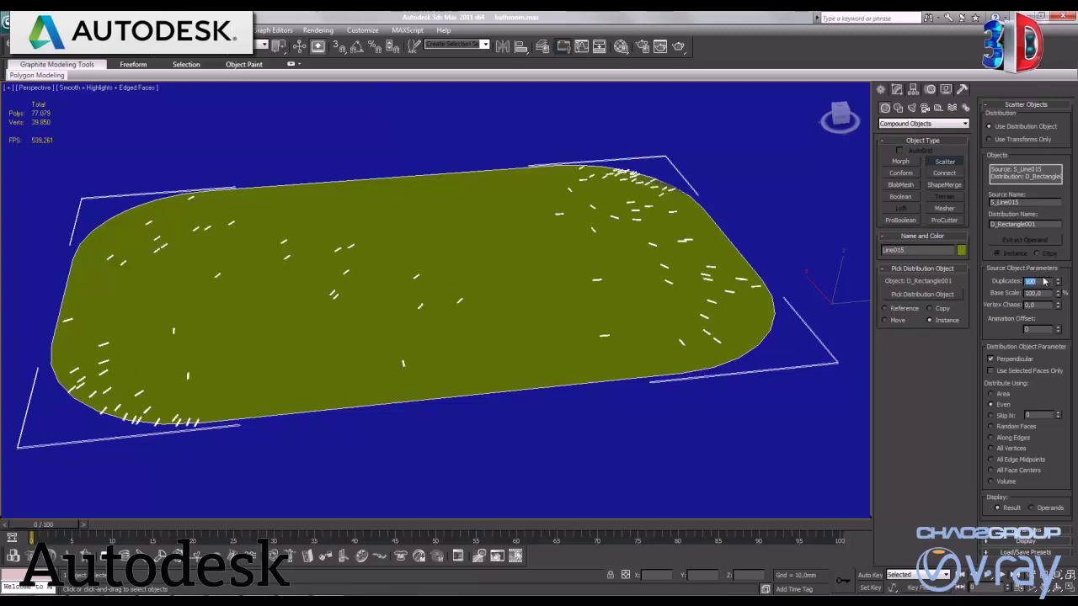
{"action": "type", "text": "5000"}
{"action": "key", "text": "Return"}
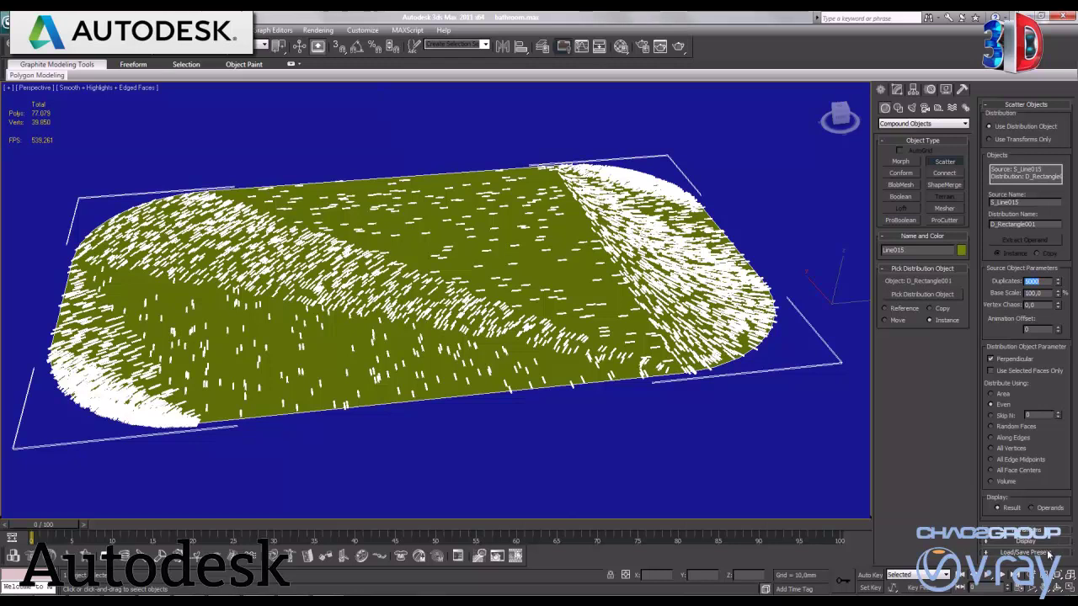
{"action": "left_click", "coordinate": [1028, 379]}
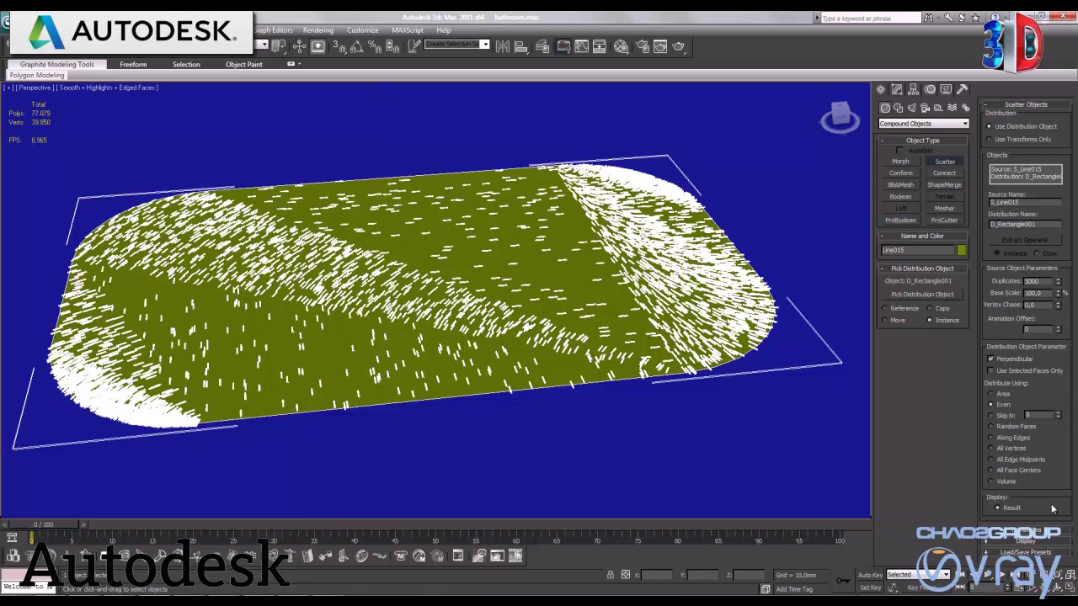
Step: Change the Scaling X value under the scatter Transforms
{"action": "scroll", "coordinate": [1050, 515], "scroll_direction": "down", "scroll_amount": 5}
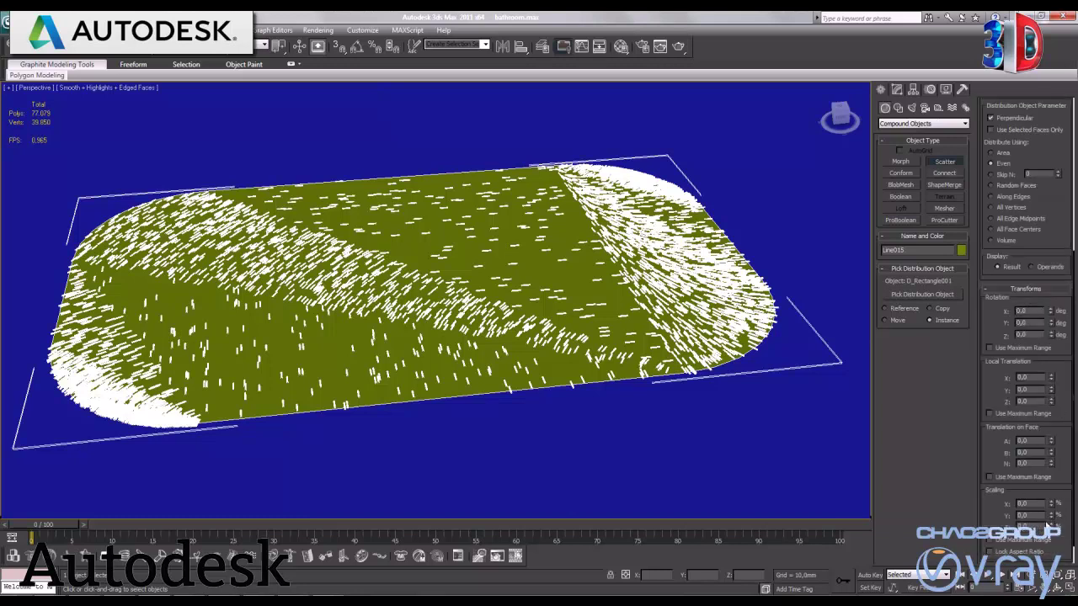
{"action": "double_click", "coordinate": [1025, 504]}
{"action": "type", "text": "5"}
{"action": "key", "text": "Return"}
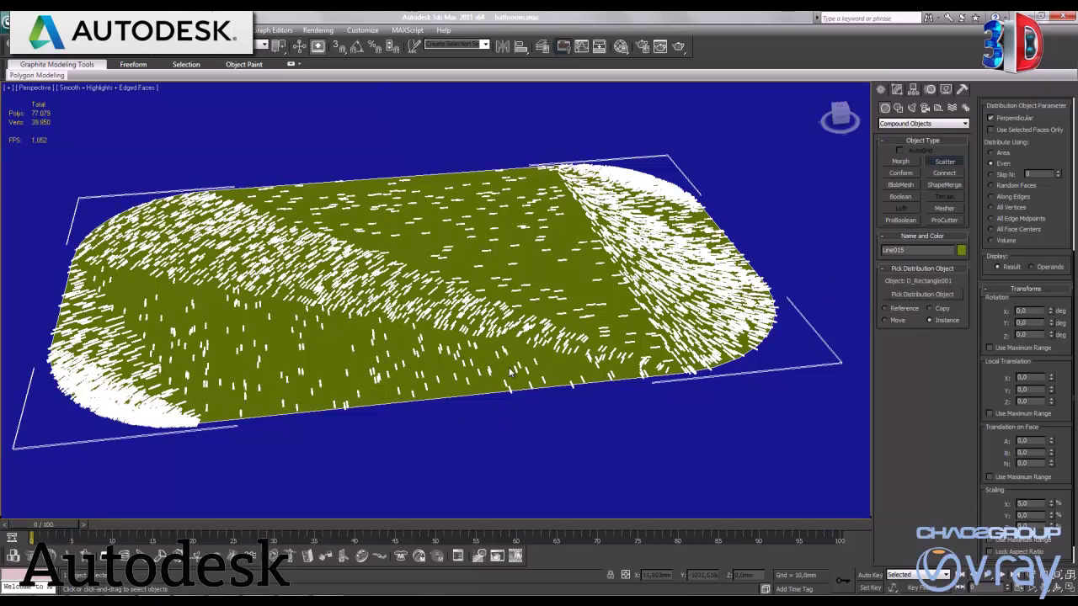
Step: Render a quick preview of the scattered rug, then close it
{"action": "key", "text": "shift+q"}
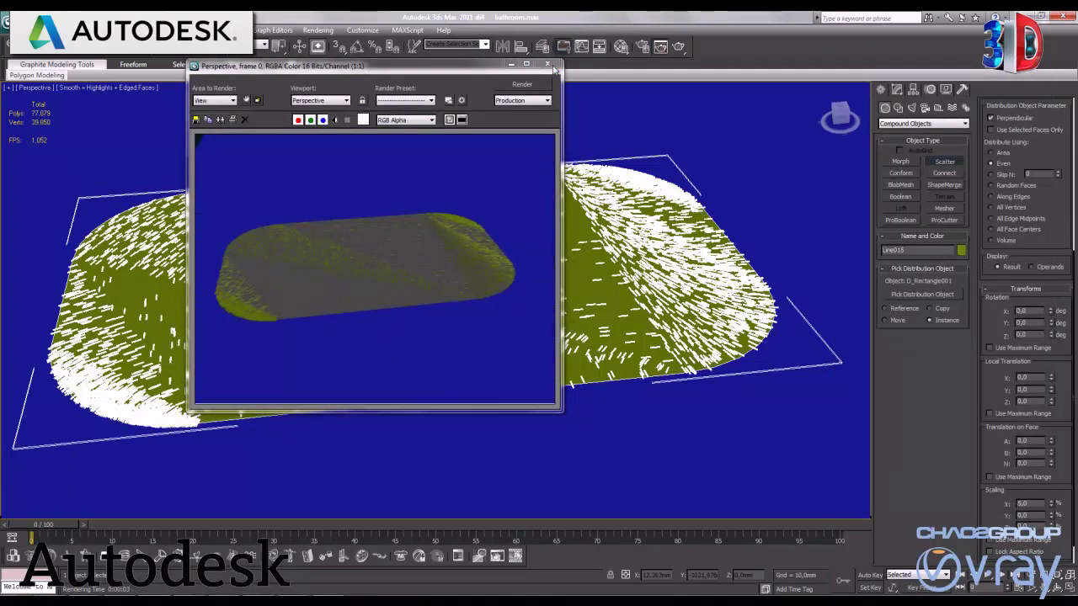
{"action": "left_click", "coordinate": [549, 65]}
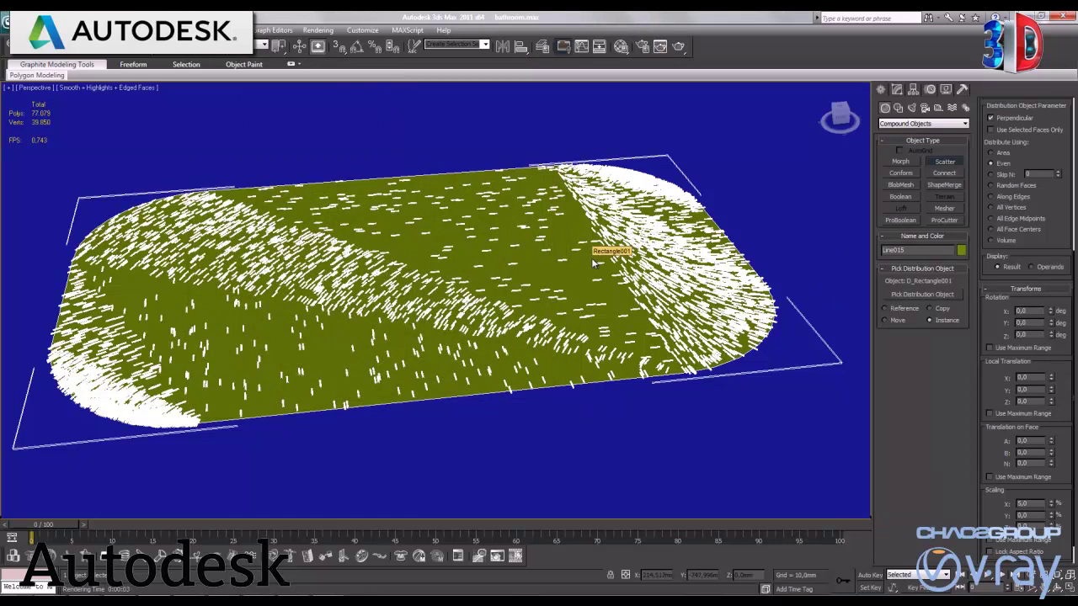
{"action": "left_click", "coordinate": [897, 91]}
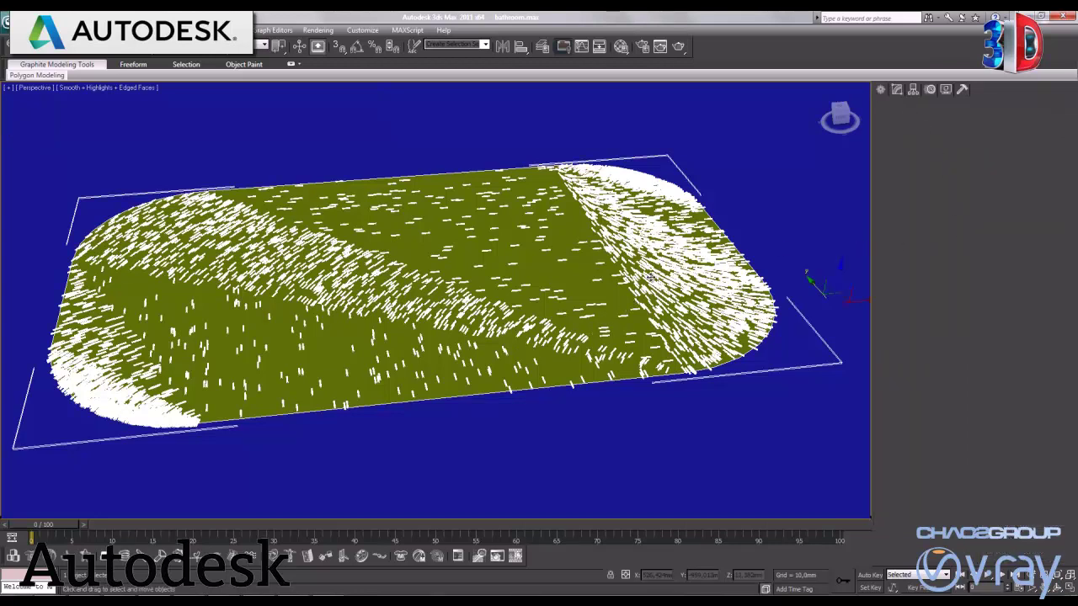
Step: Lower the rug's fiber duplicates to 13, 10, then 3, and undo back to the plain line
{"action": "left_click", "coordinate": [705, 255]}
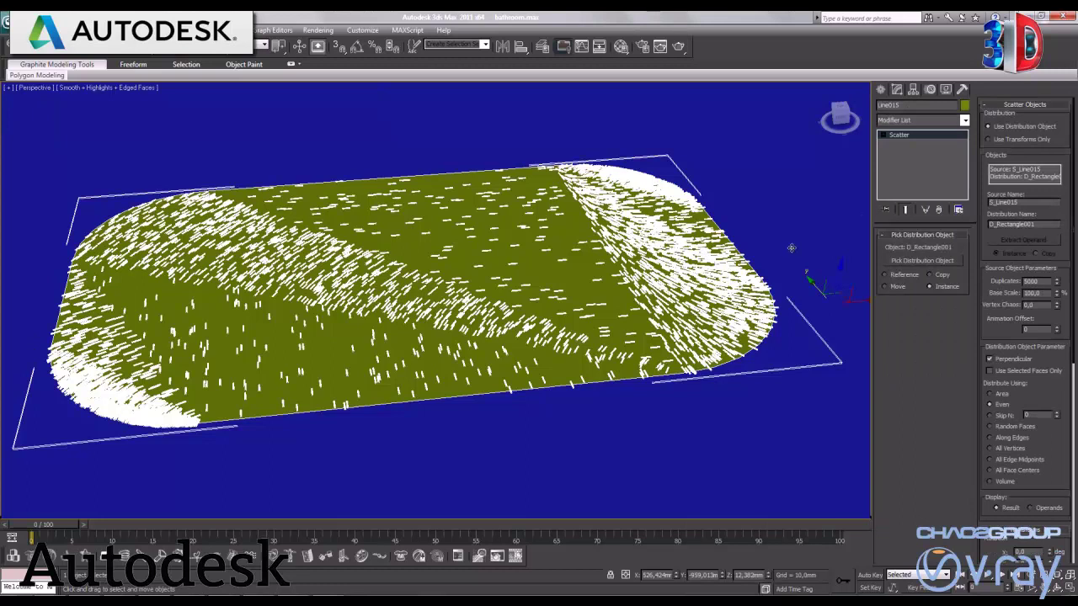
{"action": "key", "text": "7"}
{"action": "left_click", "coordinate": [882, 135]}
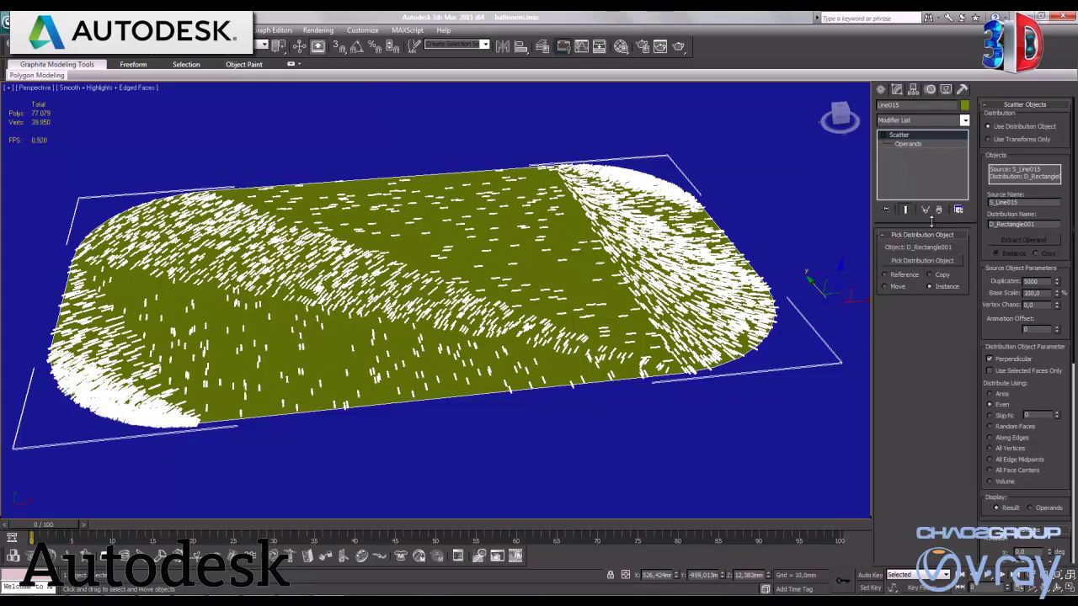
{"action": "type", "text": "10013"}
{"action": "key", "text": "Return"}
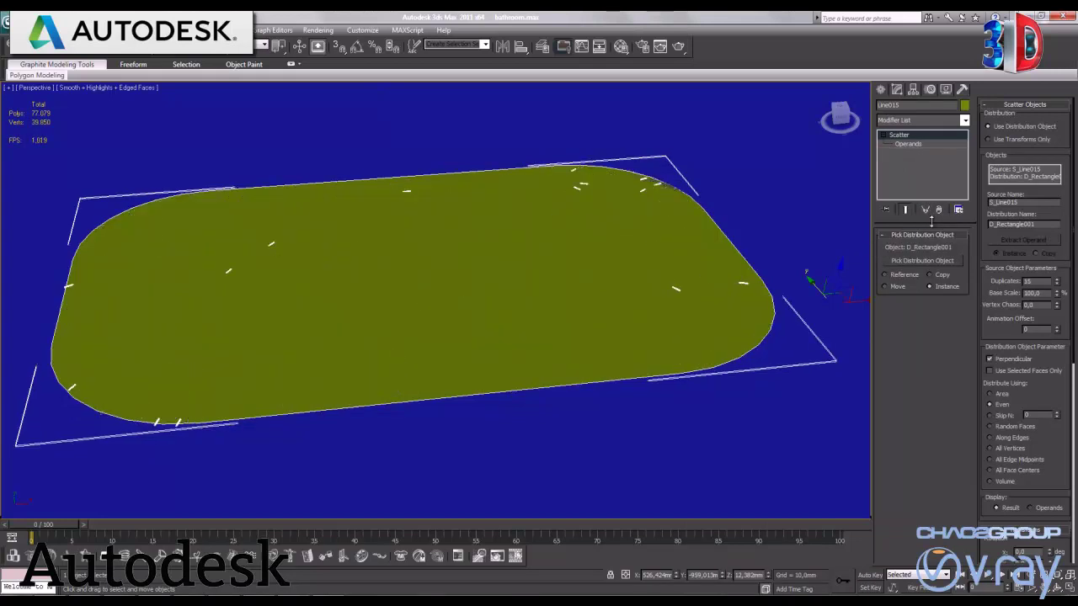
{"action": "type", "text": "10"}
{"action": "key", "text": "Return"}
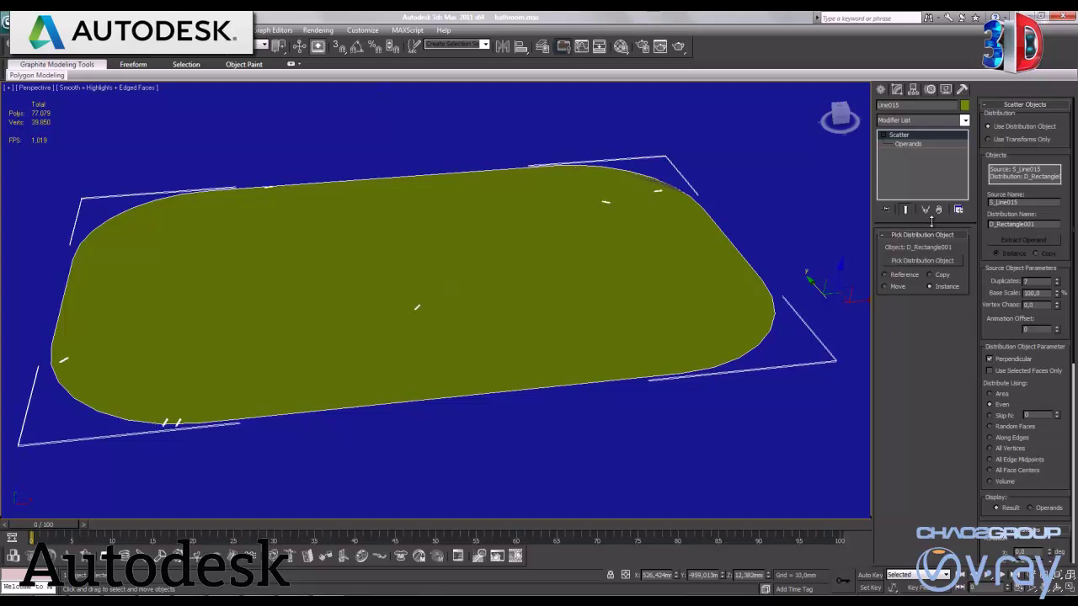
{"action": "type", "text": "3"}
{"action": "key", "text": "Return"}
{"action": "key", "text": "ctrl+z"}
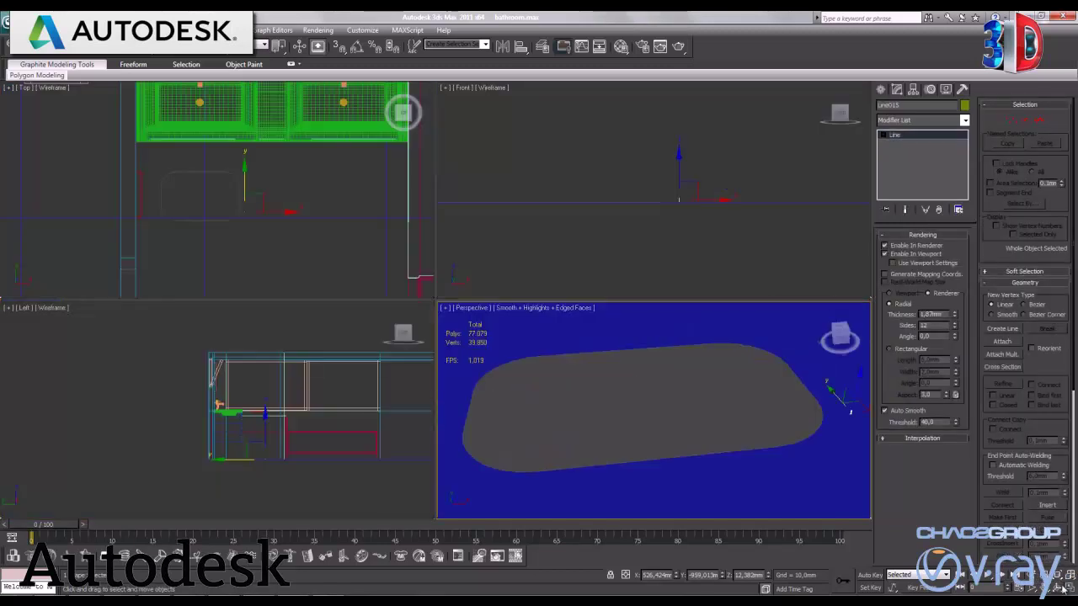
Step: Maximize the Top viewport and select the rounded rug outline
{"action": "left_click", "coordinate": [1067, 589]}
{"action": "right_click", "coordinate": [316, 176]}
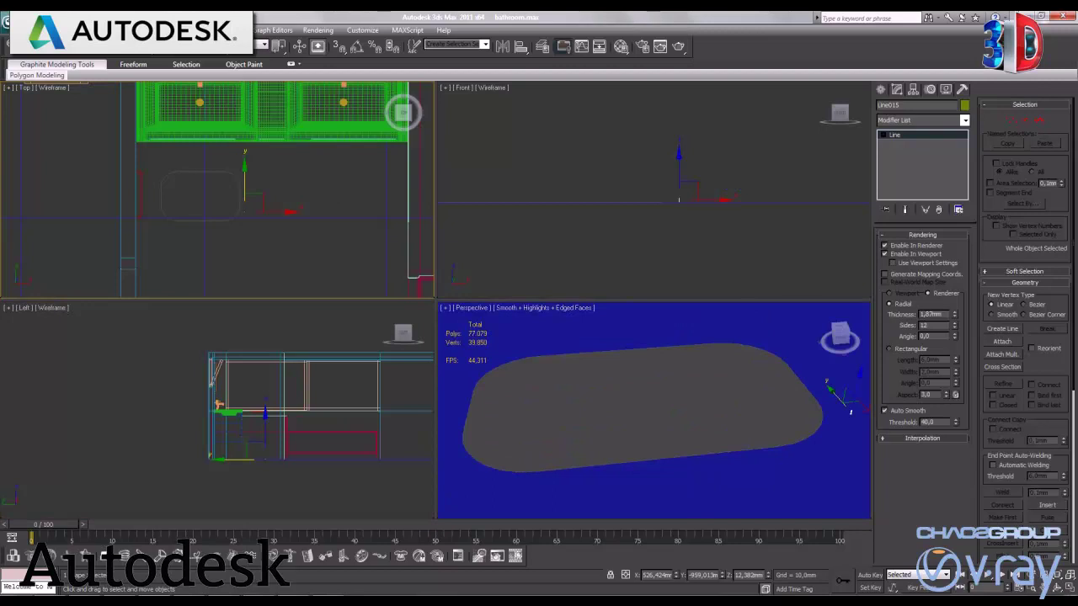
{"action": "left_click", "coordinate": [1067, 590]}
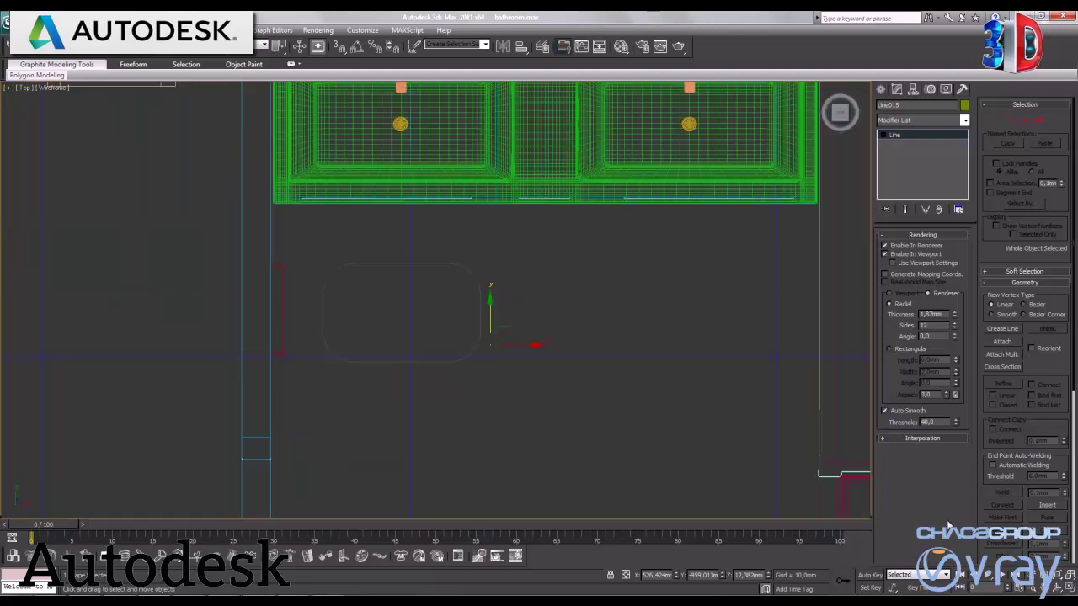
{"action": "left_click", "coordinate": [478, 304]}
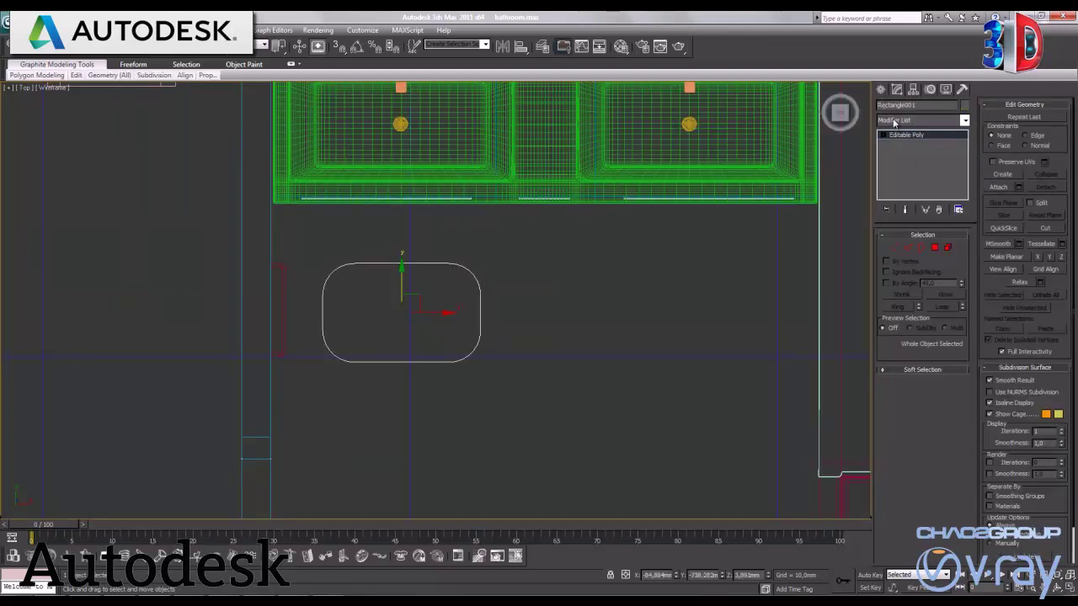
Step: Draw a Standard Primitives plane covering the rounded rug outline
{"action": "left_click", "coordinate": [881, 89]}
{"action": "left_click", "coordinate": [923, 123]}
{"action": "left_click", "coordinate": [905, 133]}
{"action": "left_click", "coordinate": [939, 210]}
{"action": "mouse_move", "coordinate": [426, 336]}
{"action": "middle_mouse_down"}
{"action": "mouse_move", "coordinate": [460, 311]}
{"action": "mouse_move", "coordinate": [428, 310]}
{"action": "middle_mouse_up"}
{"action": "scroll", "coordinate": [460, 311], "scroll_direction": "up", "scroll_amount": 2}
{"action": "scroll", "coordinate": [454, 315], "scroll_direction": "up", "scroll_amount": 2}
{"action": "scroll", "coordinate": [427, 310], "scroll_direction": "up", "scroll_amount": 1}
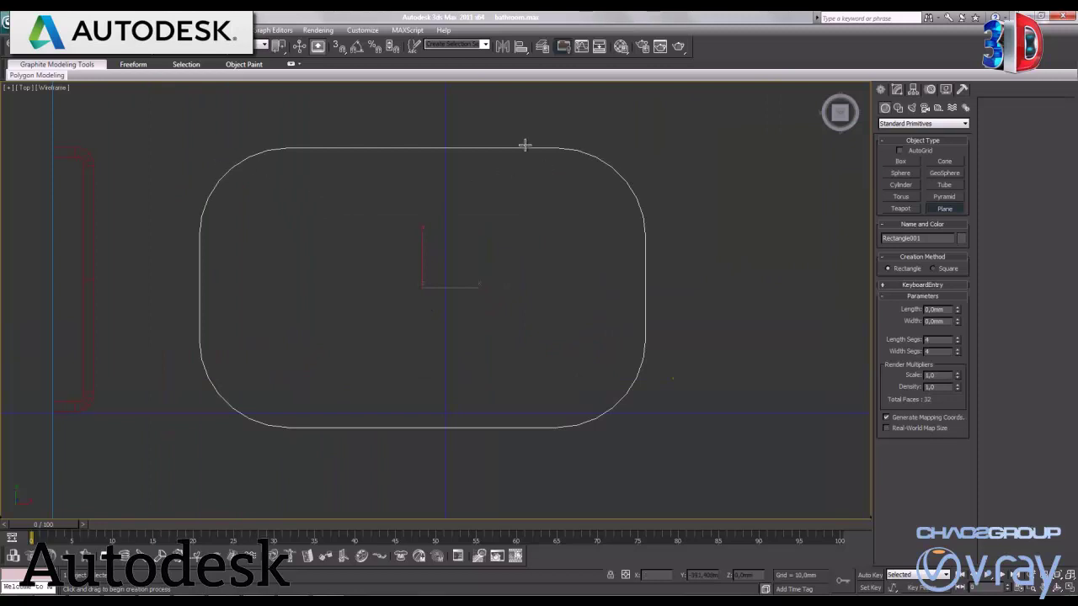
{"action": "mouse_move", "coordinate": [203, 136]}
{"action": "left_mouse_down"}
{"action": "mouse_move", "coordinate": [486, 349]}
{"action": "mouse_move", "coordinate": [630, 439]}
{"action": "mouse_move", "coordinate": [648, 432]}
{"action": "left_mouse_up"}
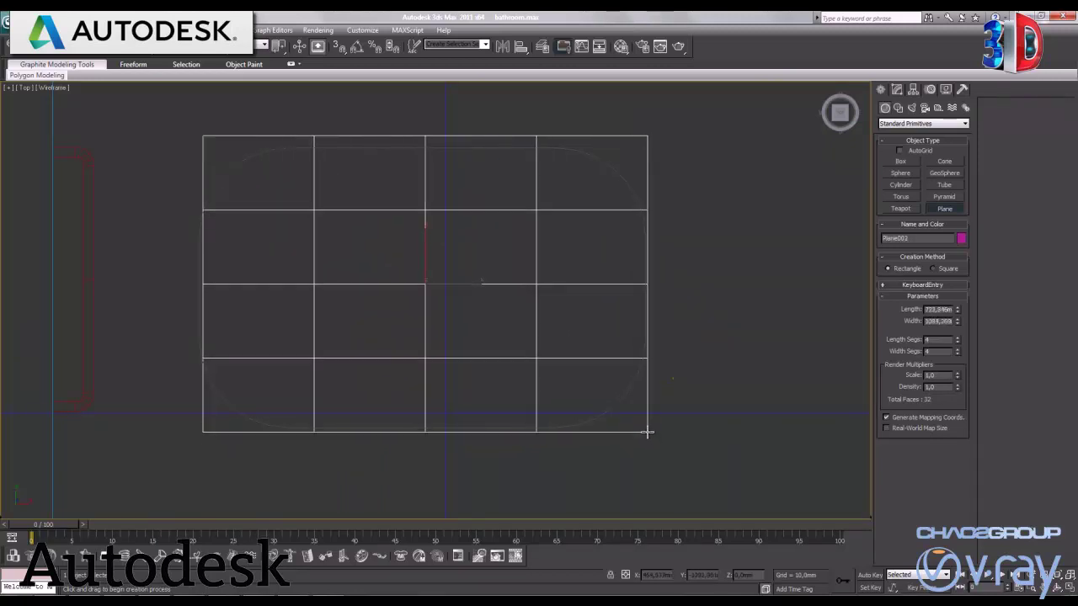
{"action": "right_click", "coordinate": [627, 411]}
{"action": "left_click_drag", "start_coordinate": [455, 283], "coordinate": [451, 283]}
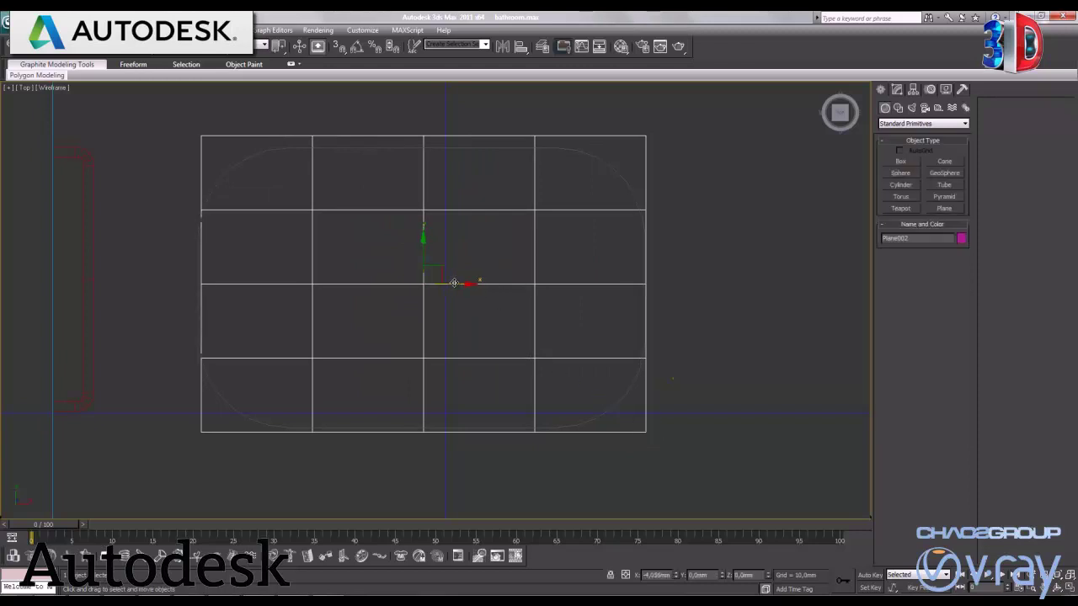
Step: Copy fiber strand Line015 to create Line016, then select Plane002 and show four views
{"action": "left_click", "coordinate": [239, 165]}
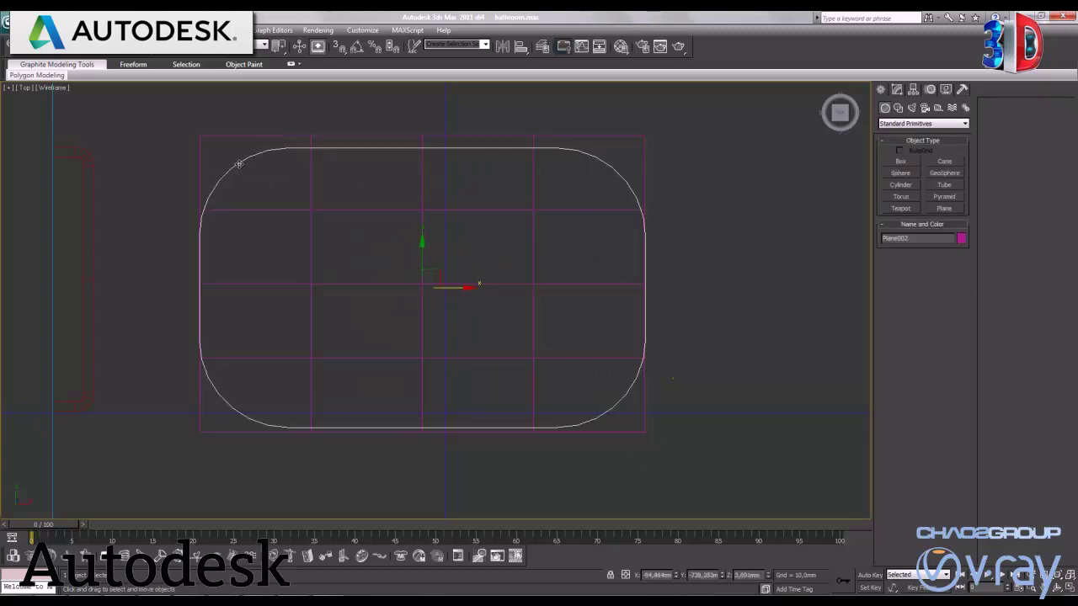
{"action": "left_click", "coordinate": [326, 253]}
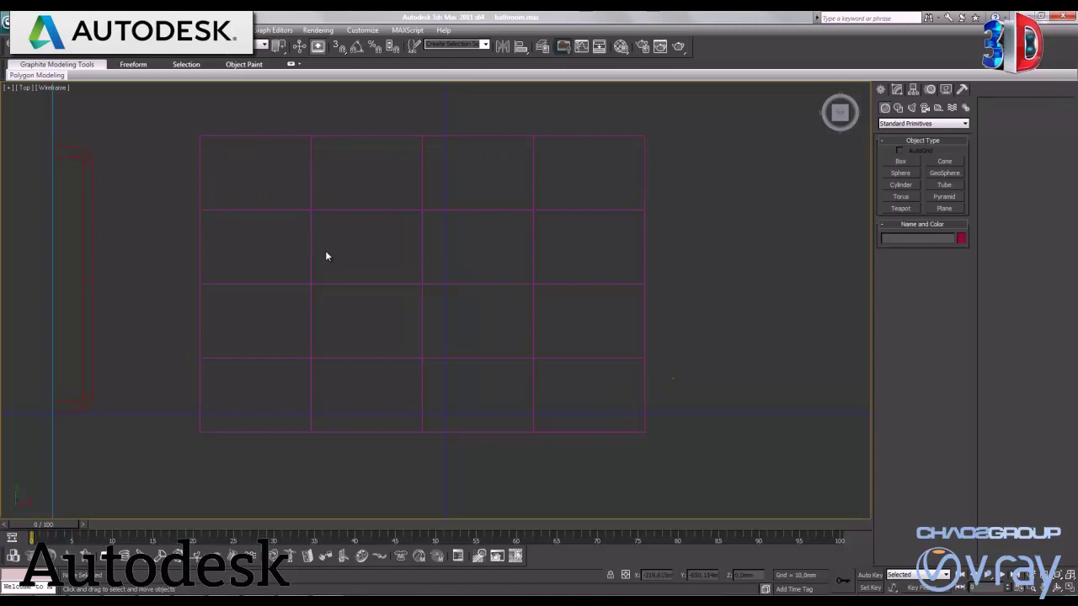
{"action": "left_click_drag", "start_coordinate": [657, 379], "coordinate": [711, 379]}
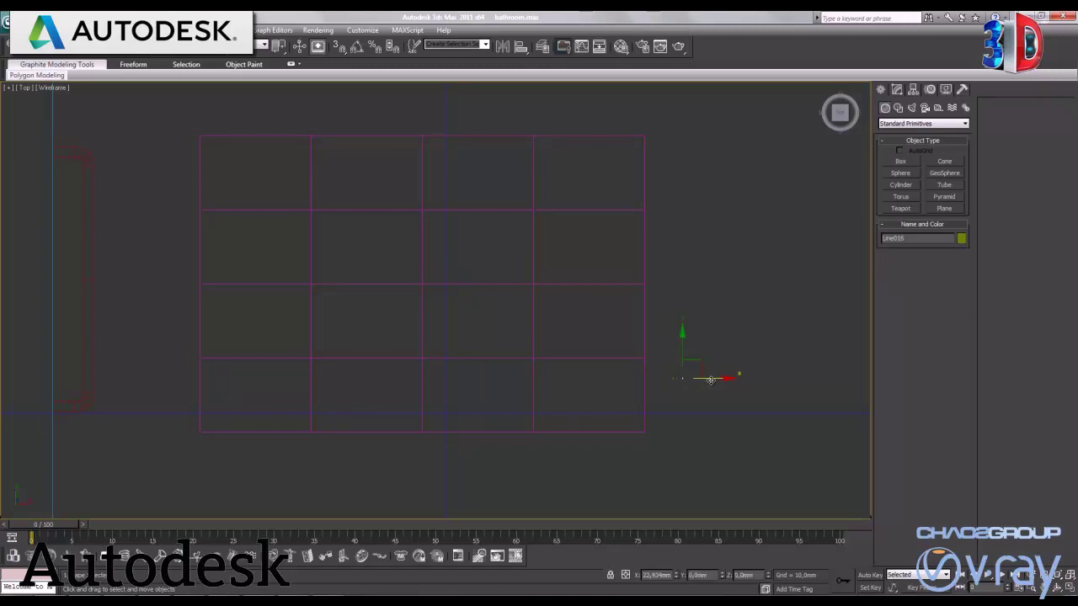
{"action": "left_click", "coordinate": [540, 358]}
{"action": "left_click", "coordinate": [694, 428]}
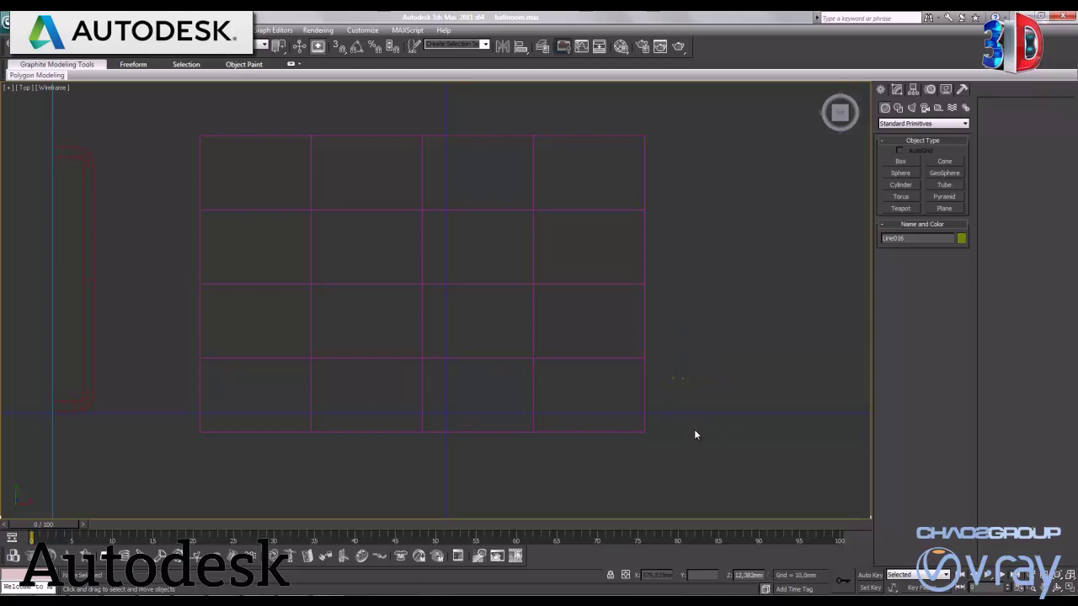
{"action": "left_click", "coordinate": [534, 359]}
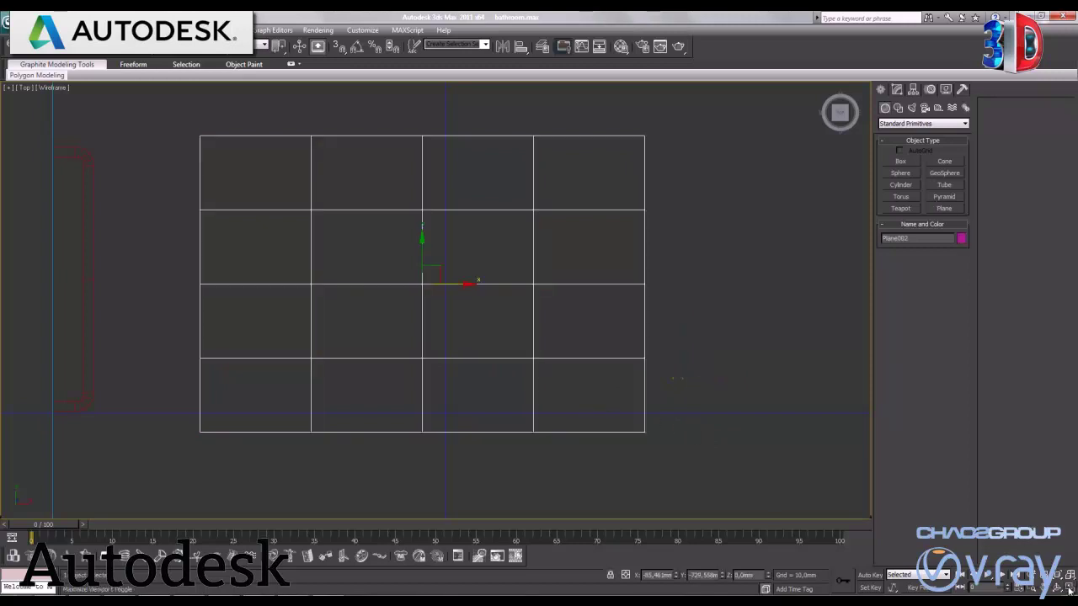
{"action": "left_click", "coordinate": [1069, 588]}
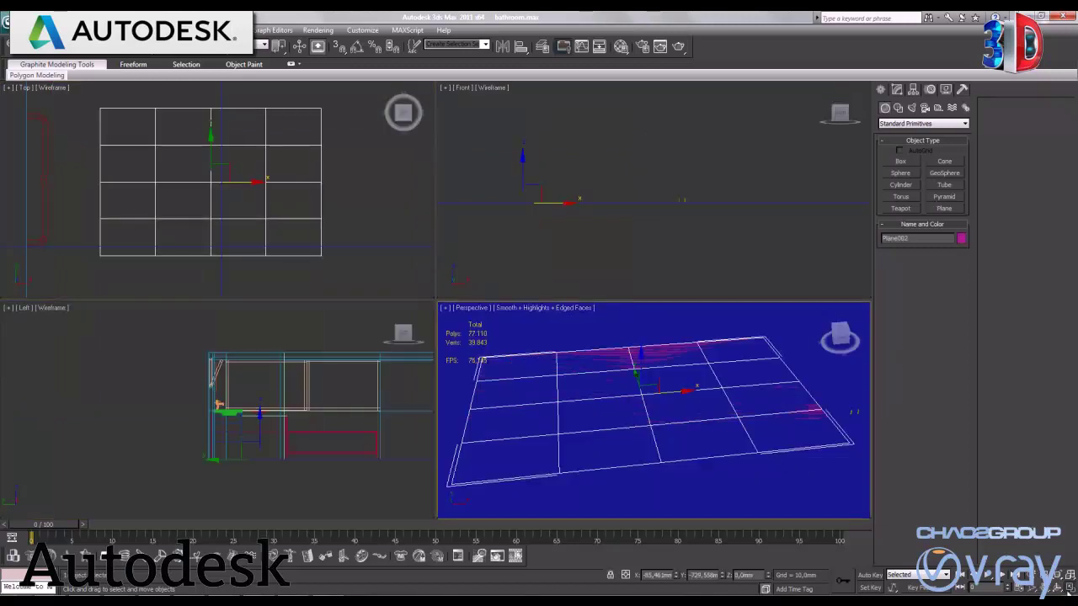
Step: Raise the plane above the rug and give it 16 length and 16 width segments
{"action": "left_click", "coordinate": [1069, 588]}
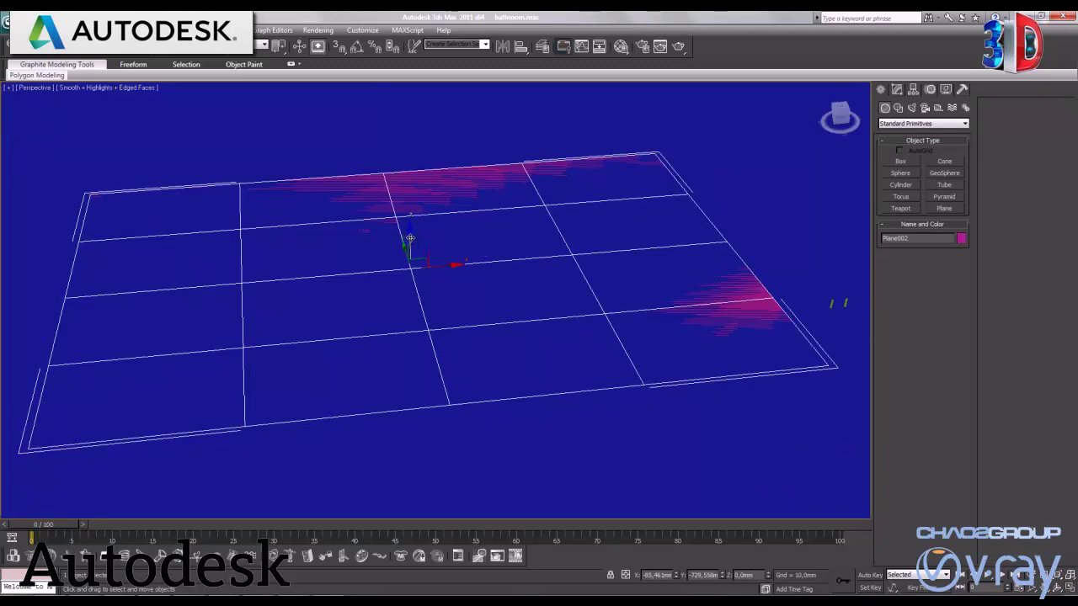
{"action": "left_click_drag", "start_coordinate": [411, 239], "coordinate": [800, 276]}
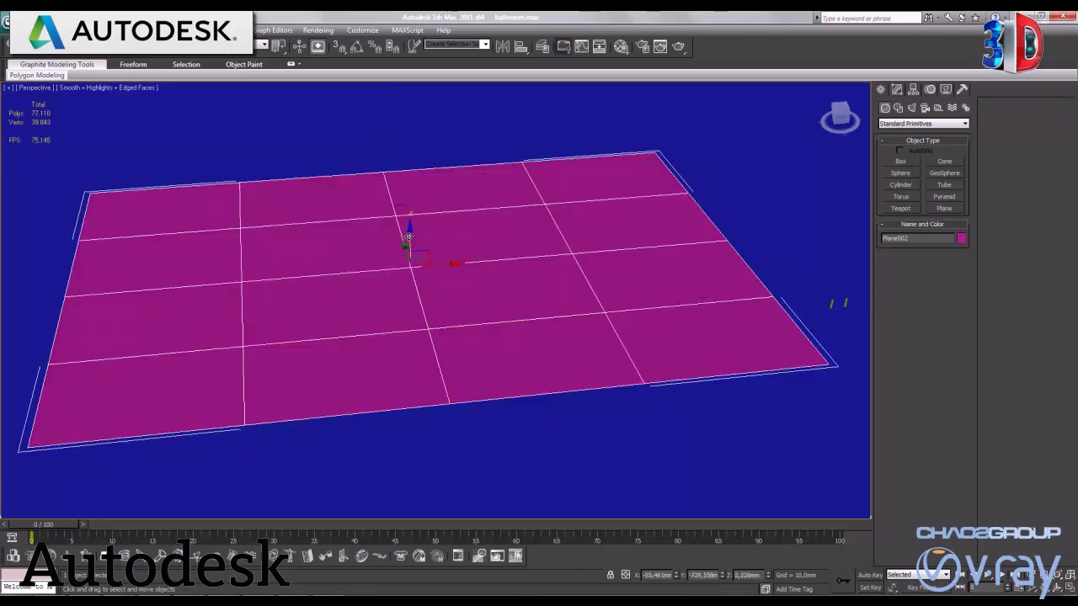
{"action": "left_click", "coordinate": [897, 88]}
{"action": "type", "text": "16"}
{"action": "key", "text": "Tab"}
{"action": "type", "text": "16"}
{"action": "key", "text": "Return"}
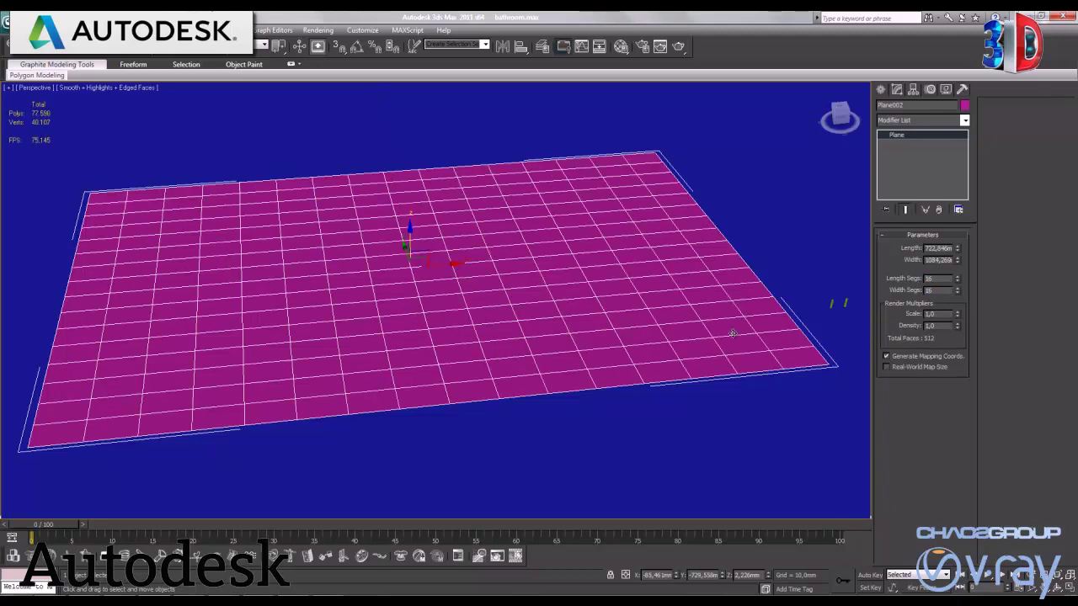
{"action": "middle_click_drag", "start_coordinate": [745, 323], "coordinate": [763, 315], "text": "alt"}
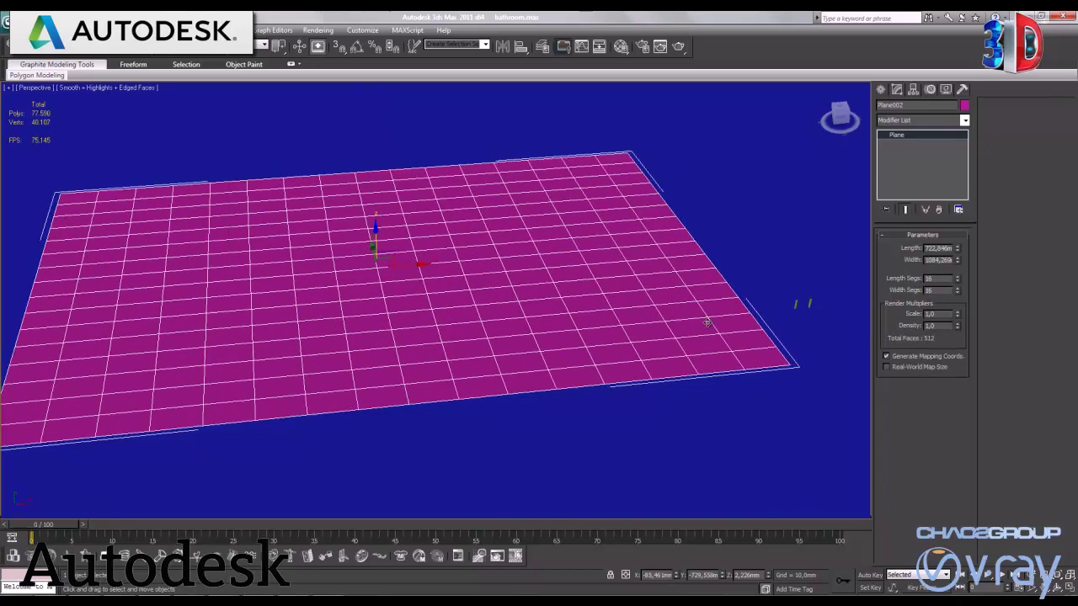
{"action": "left_click", "coordinate": [797, 301]}
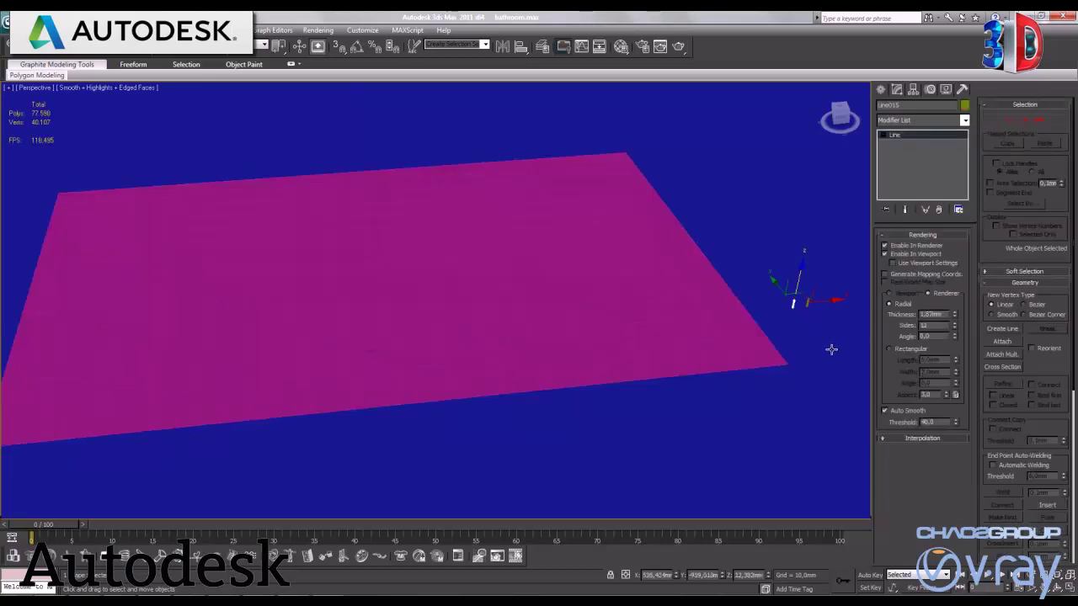
Step: Create a Compound Scatter of the fiber strand on the rug plane with 5000 duplicates
{"action": "left_click", "coordinate": [881, 89]}
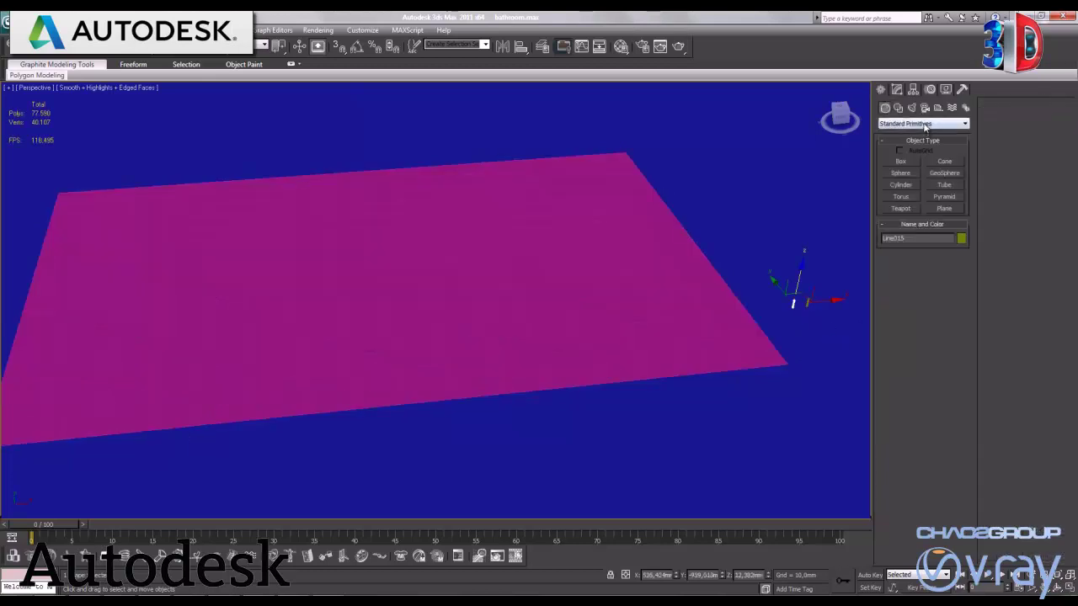
{"action": "left_click", "coordinate": [909, 124]}
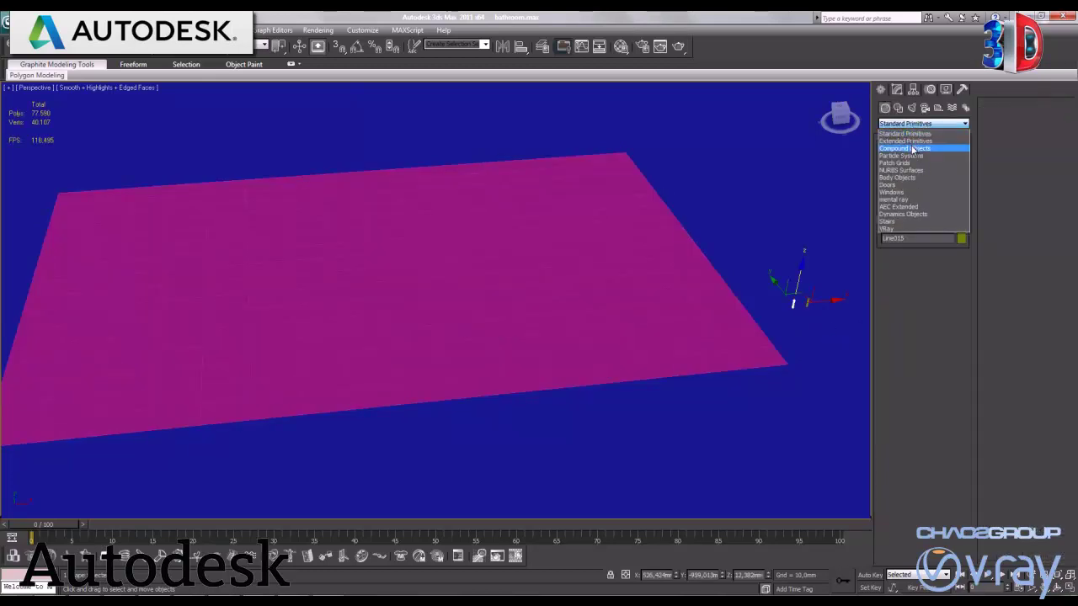
{"action": "left_click", "coordinate": [912, 148]}
{"action": "left_click", "coordinate": [945, 161]}
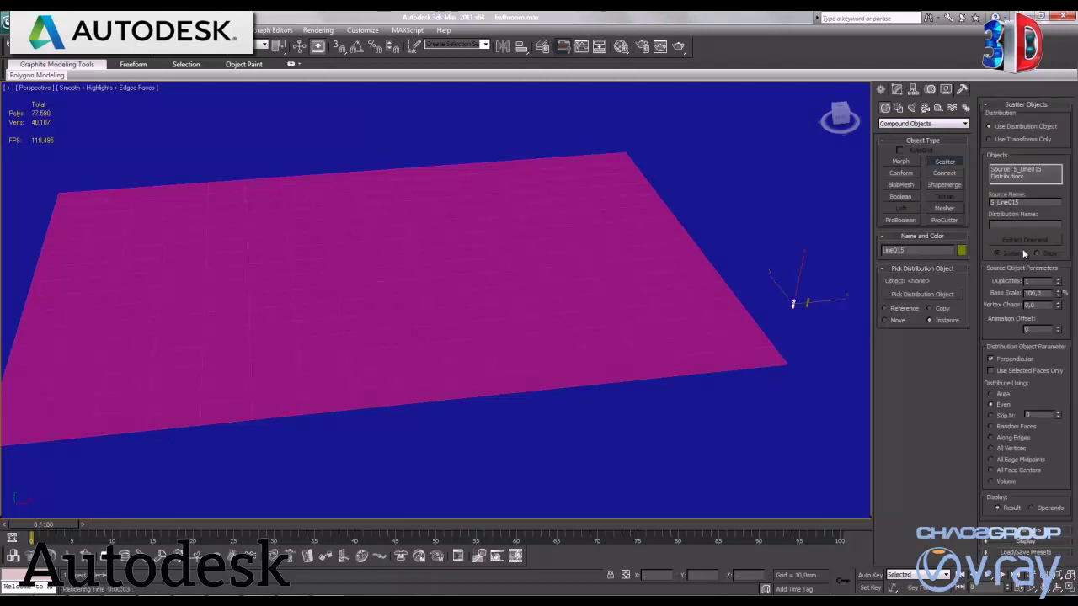
{"action": "left_click", "coordinate": [923, 294]}
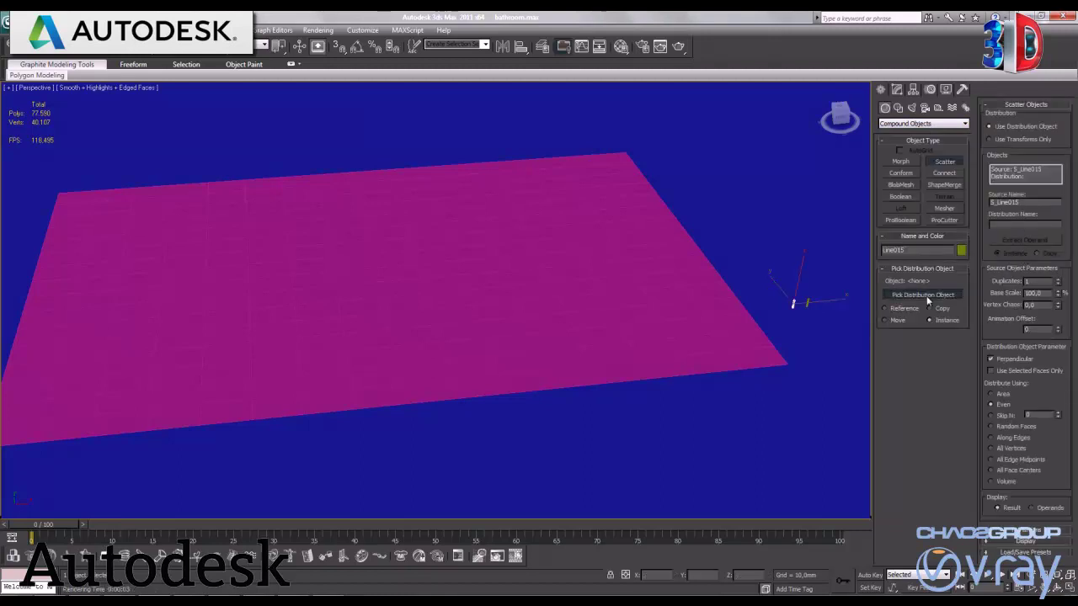
{"action": "left_click", "coordinate": [645, 324]}
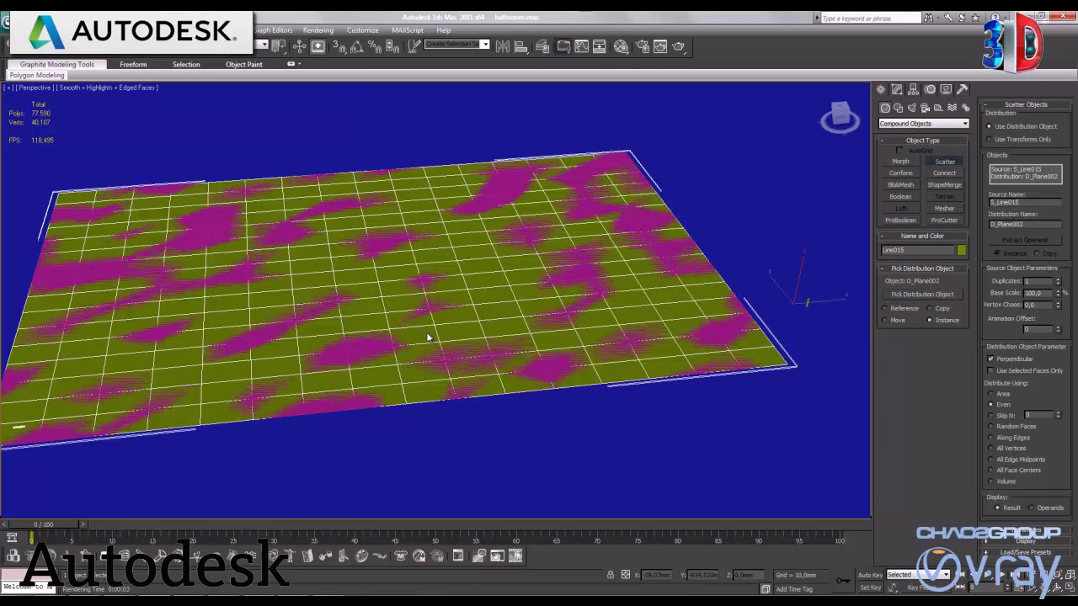
{"action": "middle_click_drag", "start_coordinate": [414, 325], "coordinate": [458, 318]}
{"action": "right_click", "coordinate": [458, 318]}
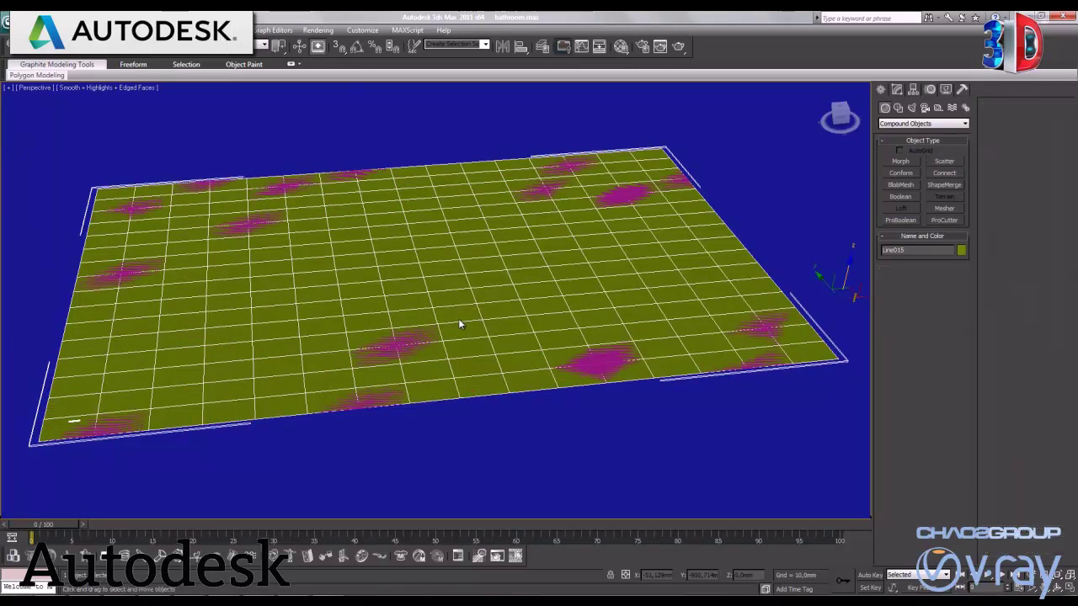
{"action": "left_click", "coordinate": [897, 89]}
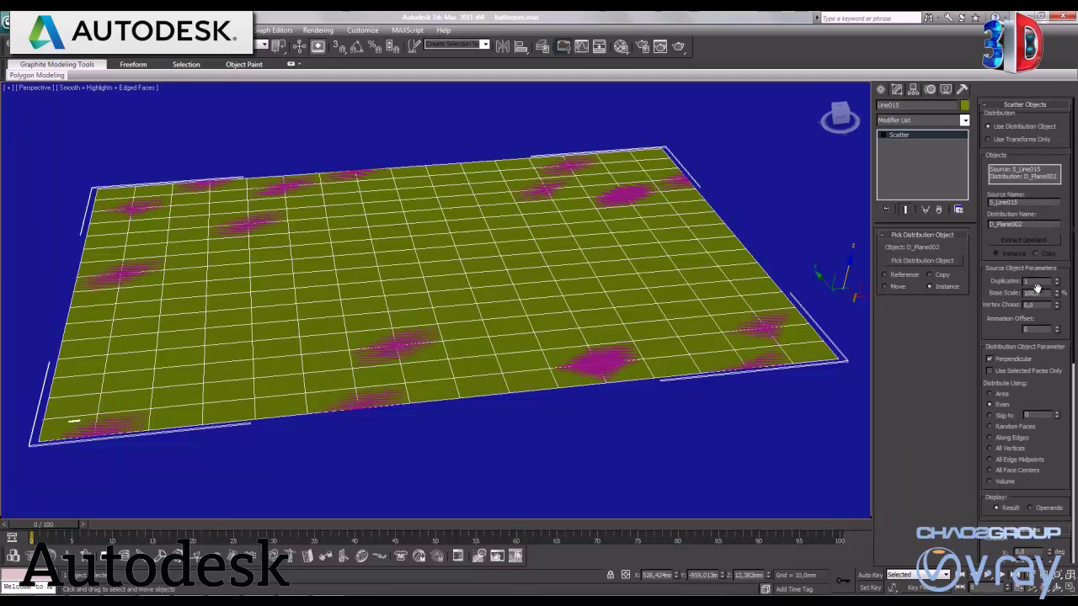
{"action": "type", "text": "5000"}
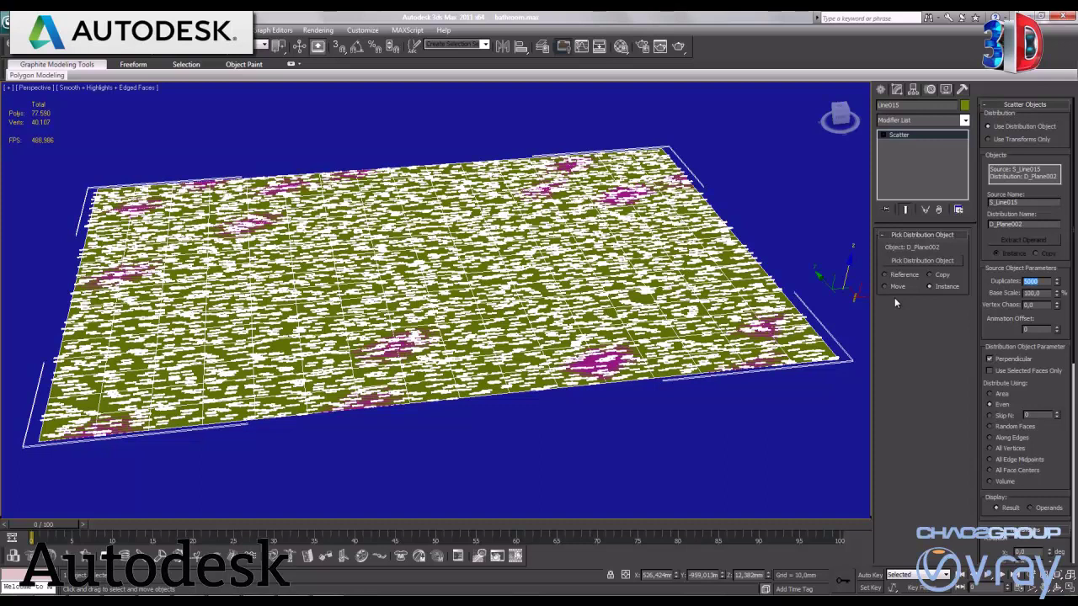
Step: Set the scatter's viewport Display to 5% and zoom in close to the fibers
{"action": "left_click", "coordinate": [1029, 395]}
{"action": "scroll", "coordinate": [1029, 395], "scroll_direction": "down", "scroll_amount": 5}
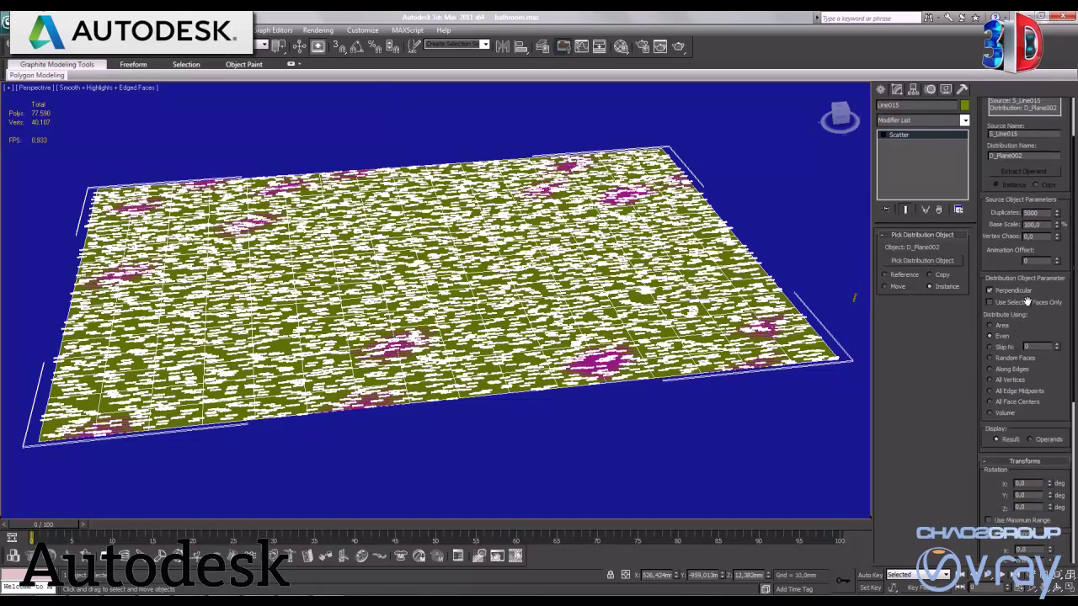
{"action": "scroll", "coordinate": [989, 363], "scroll_direction": "down", "scroll_amount": 2}
{"action": "left_click_drag", "start_coordinate": [989, 363], "coordinate": [993, 268]}
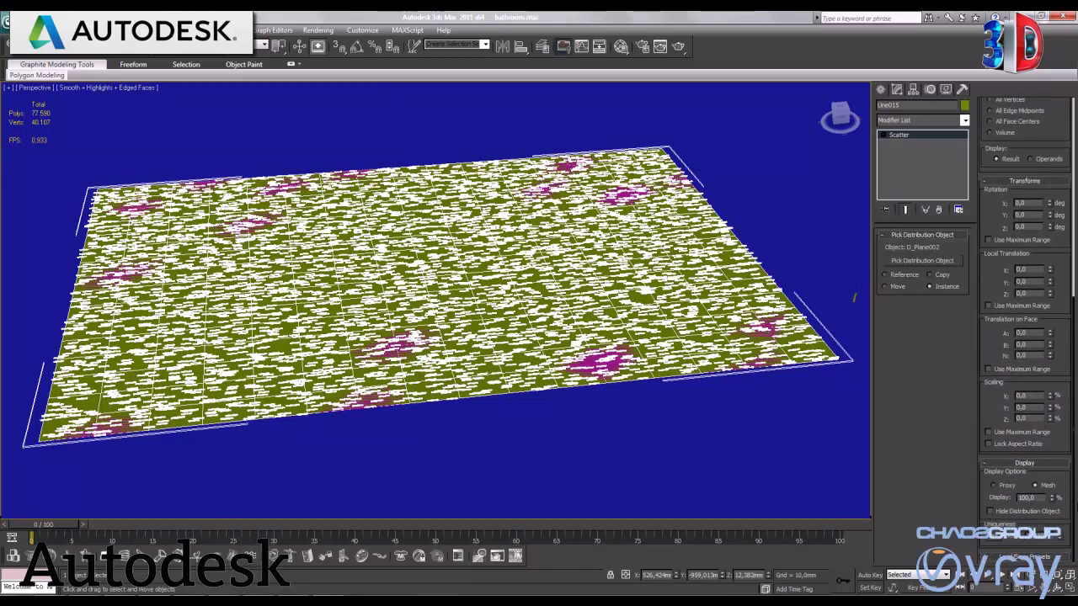
{"action": "double_click", "coordinate": [1029, 498]}
{"action": "type", "text": "5"}
{"action": "key", "text": "Return"}
{"action": "mouse_move", "coordinate": [553, 436]}
{"action": "middle_mouse_down", "text": "alt"}
{"action": "mouse_move", "coordinate": [577, 405]}
{"action": "mouse_move", "coordinate": [530, 395]}
{"action": "middle_mouse_up", "text": "alt"}
{"action": "left_click", "coordinate": [1009, 584]}
{"action": "mouse_move", "coordinate": [284, 365]}
{"action": "left_mouse_down"}
{"action": "mouse_move", "coordinate": [290, 351]}
{"action": "mouse_move", "coordinate": [649, 457]}
{"action": "left_mouse_up"}
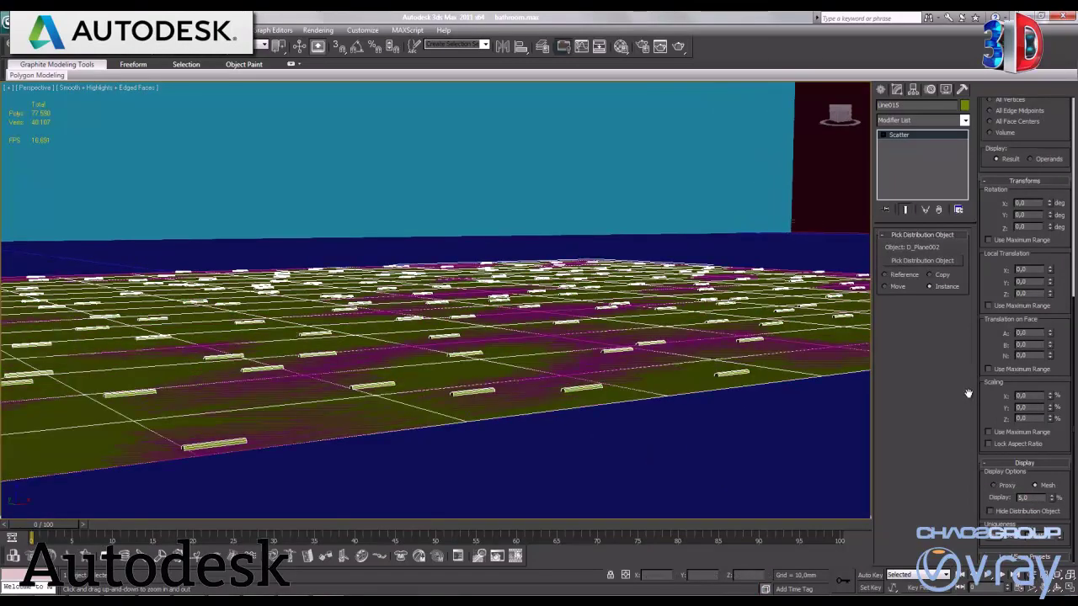
Step: Add random X, Y and Z rotation to the fibers, reaching Y 25.63° and Z 116.873°
{"action": "key", "text": "Escape"}
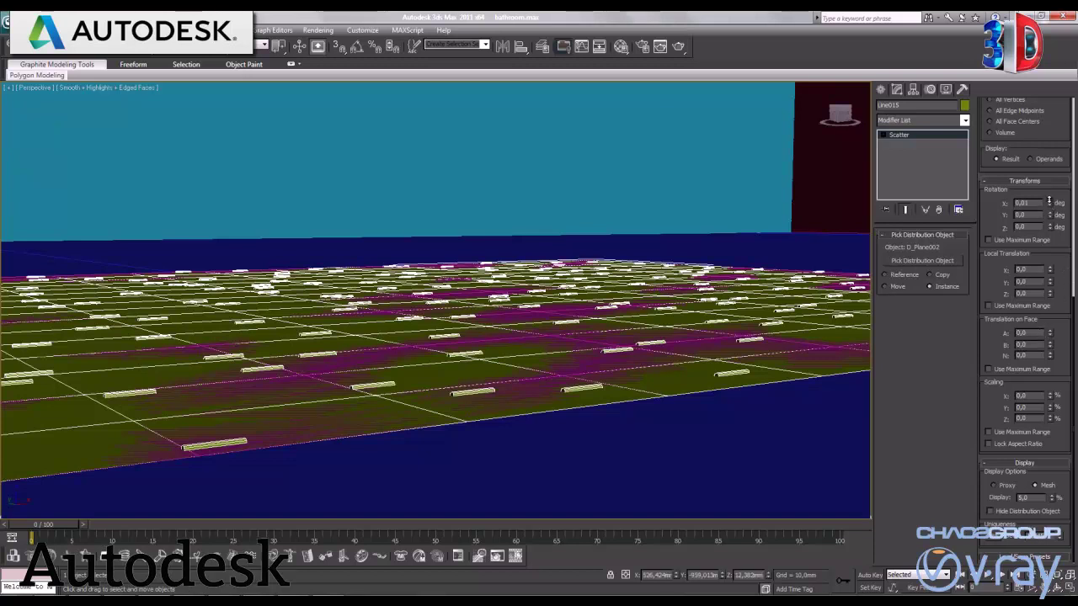
{"action": "left_click_drag", "start_coordinate": [1051, 164], "coordinate": [1052, 126]}
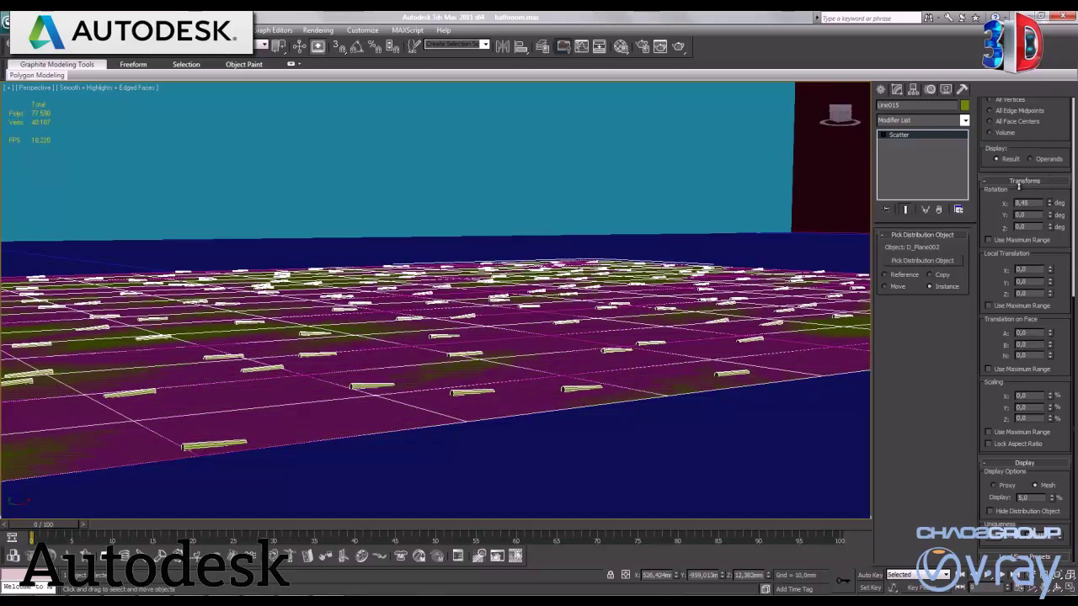
{"action": "left_click_drag", "start_coordinate": [1049, 203], "coordinate": [1054, 164]}
{"action": "left_click_drag", "start_coordinate": [1049, 216], "coordinate": [1050, 169]}
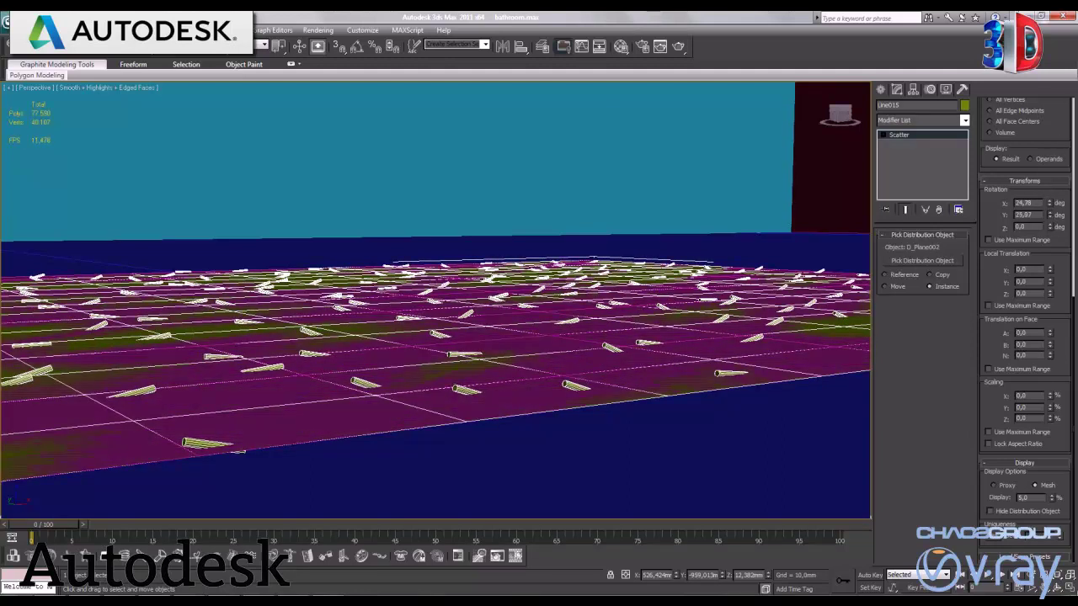
{"action": "left_click", "coordinate": [1036, 241]}
{"action": "left_click", "coordinate": [1035, 241]}
{"action": "left_click", "coordinate": [1010, 242]}
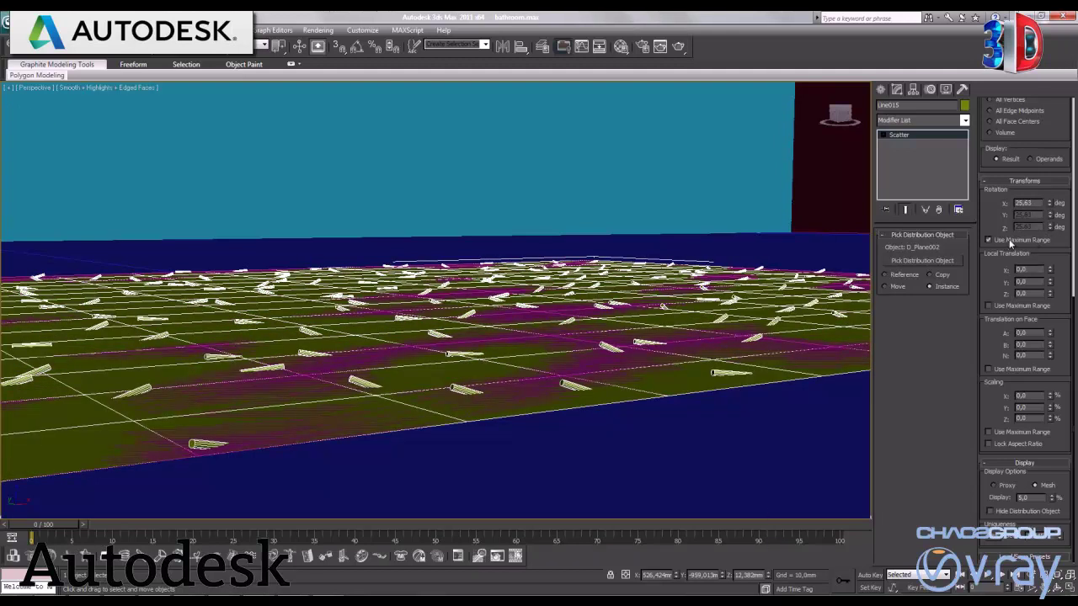
{"action": "left_click", "coordinate": [1007, 242]}
{"action": "left_click_drag", "start_coordinate": [1051, 229], "coordinate": [1045, 215]}
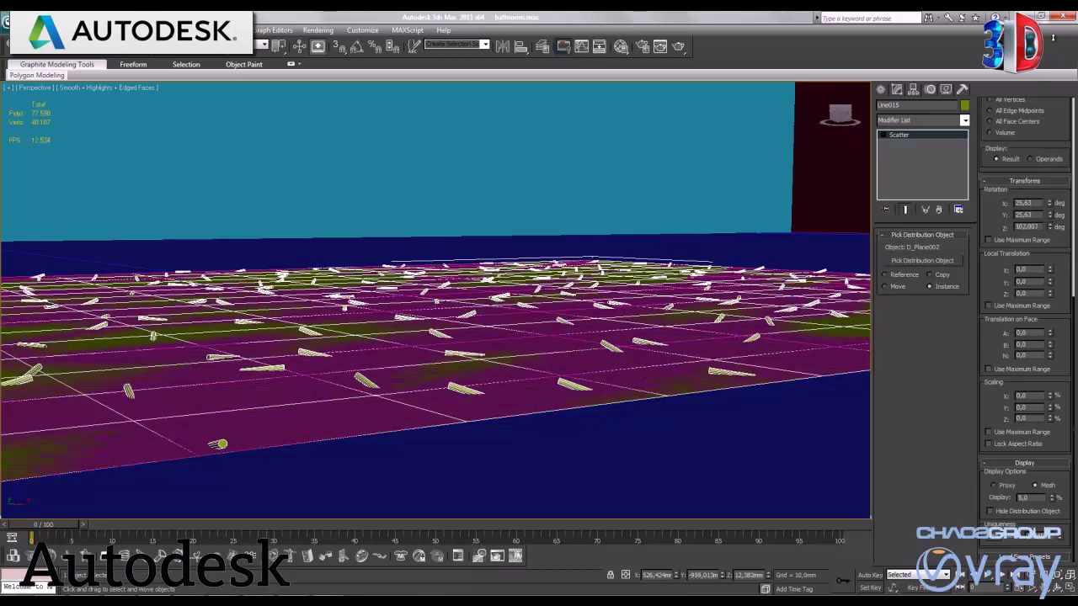
Step: Set the X rotation to 75° and zoom out to an oblique view of the rug
{"action": "double_click", "coordinate": [1040, 203]}
{"action": "type", "text": "75,0"}
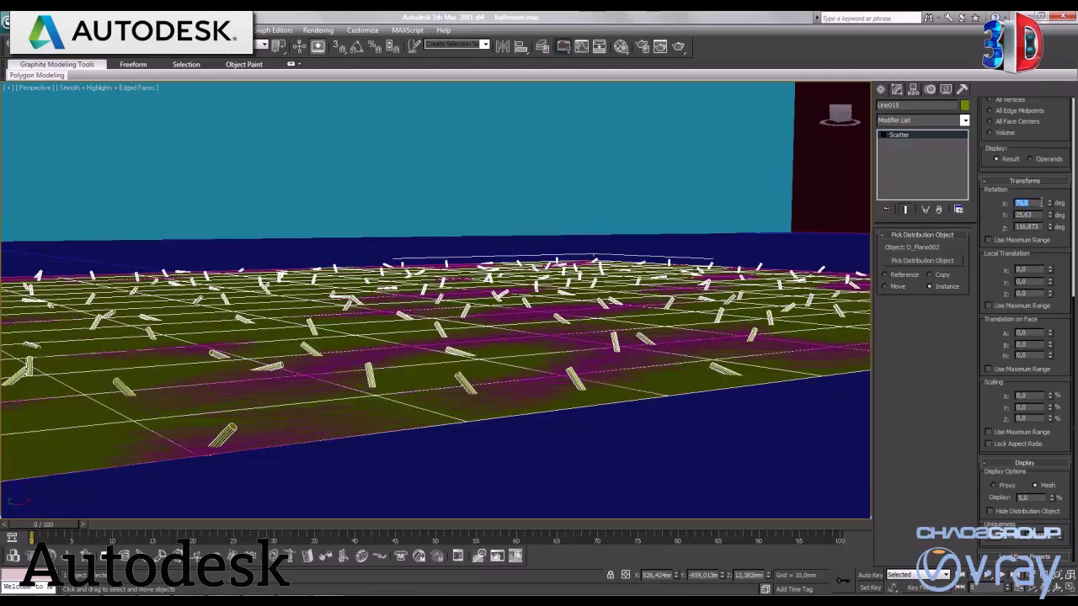
{"action": "left_click", "coordinate": [1035, 575]}
{"action": "left_click_drag", "start_coordinate": [477, 277], "coordinate": [477, 421]}
{"action": "middle_click_drag", "start_coordinate": [477, 421], "coordinate": [427, 274], "text": "alt"}
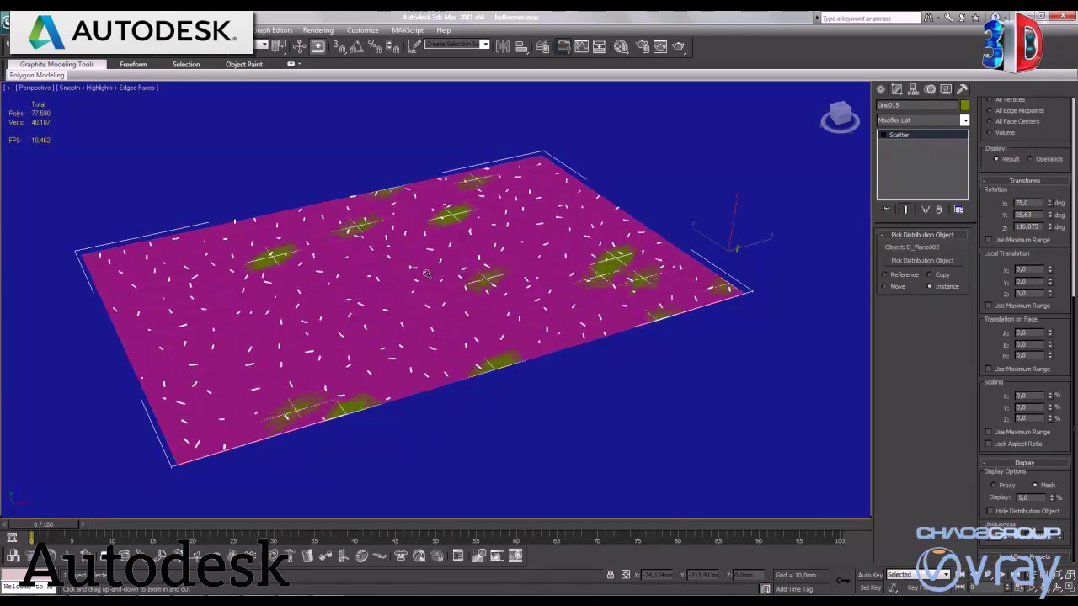
Step: Render a test image of the fiber-covered rug from the perspective view
{"action": "left_click_drag", "start_coordinate": [427, 273], "coordinate": [486, 310]}
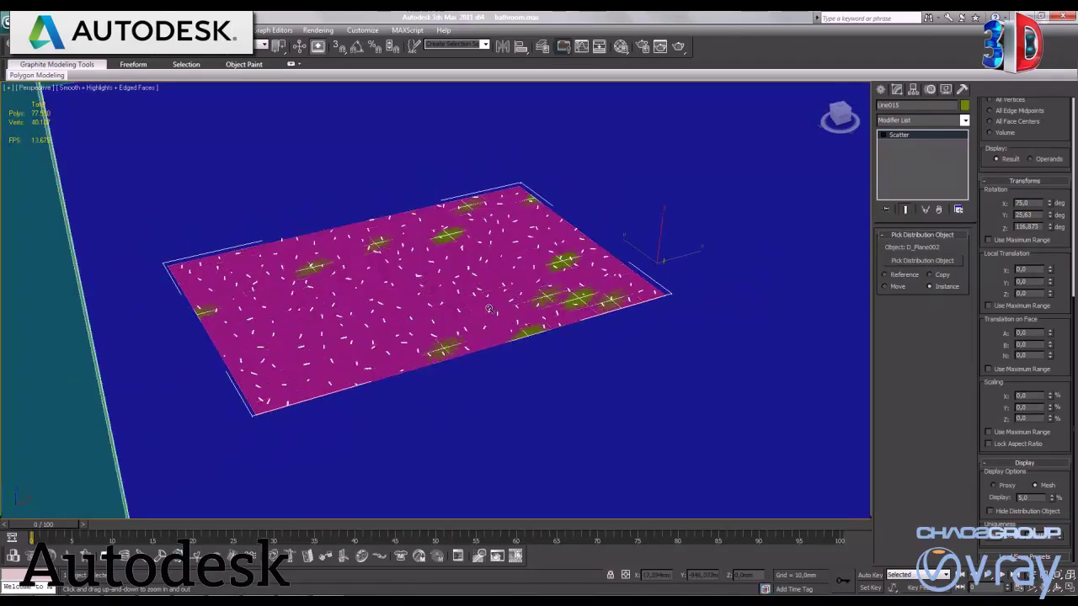
{"action": "key", "text": "shift+q"}
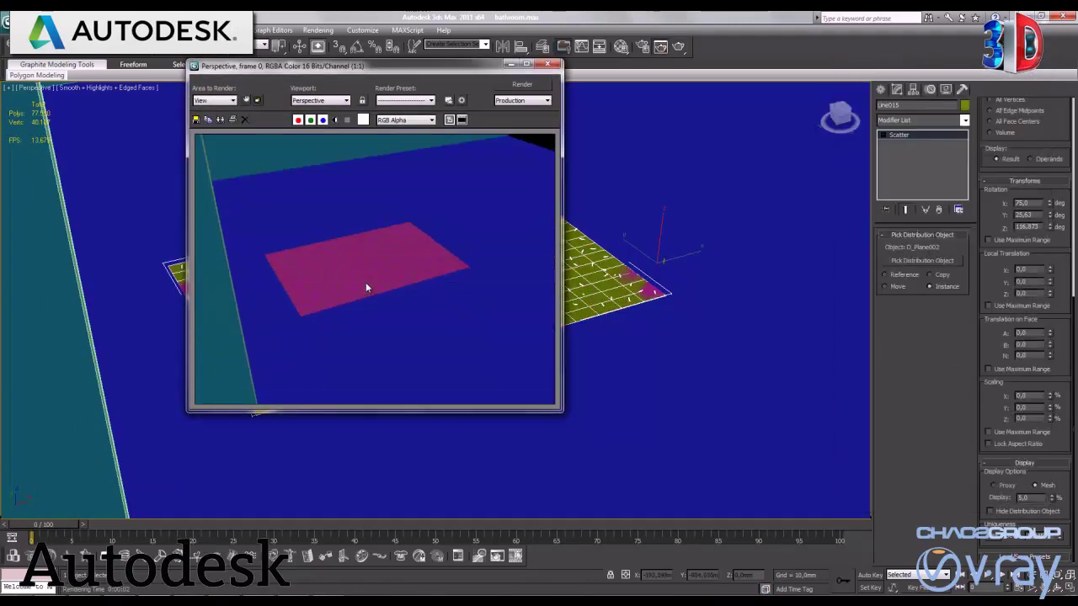
{"action": "scroll", "coordinate": [367, 287], "scroll_direction": "up", "scroll_amount": 2}
{"action": "scroll", "coordinate": [368, 286], "scroll_direction": "down", "scroll_amount": 1}
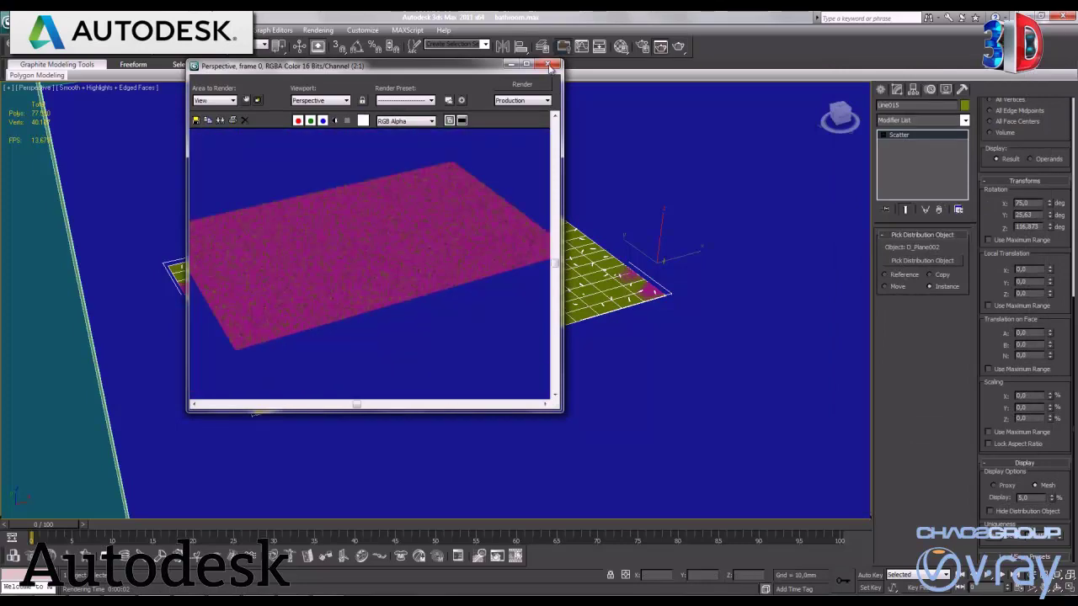
{"action": "left_click", "coordinate": [547, 64]}
Step: Turn on the safe frame, move closer to the rug, and render again
{"action": "key", "text": "shift+f"}
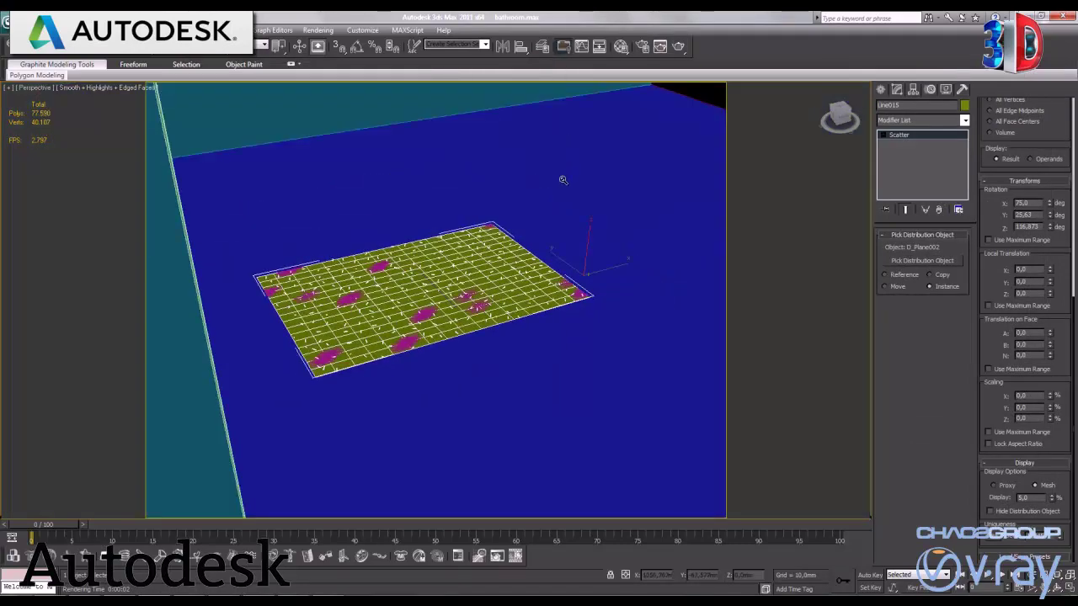
{"action": "scroll", "coordinate": [407, 368], "scroll_direction": "up", "scroll_amount": 4}
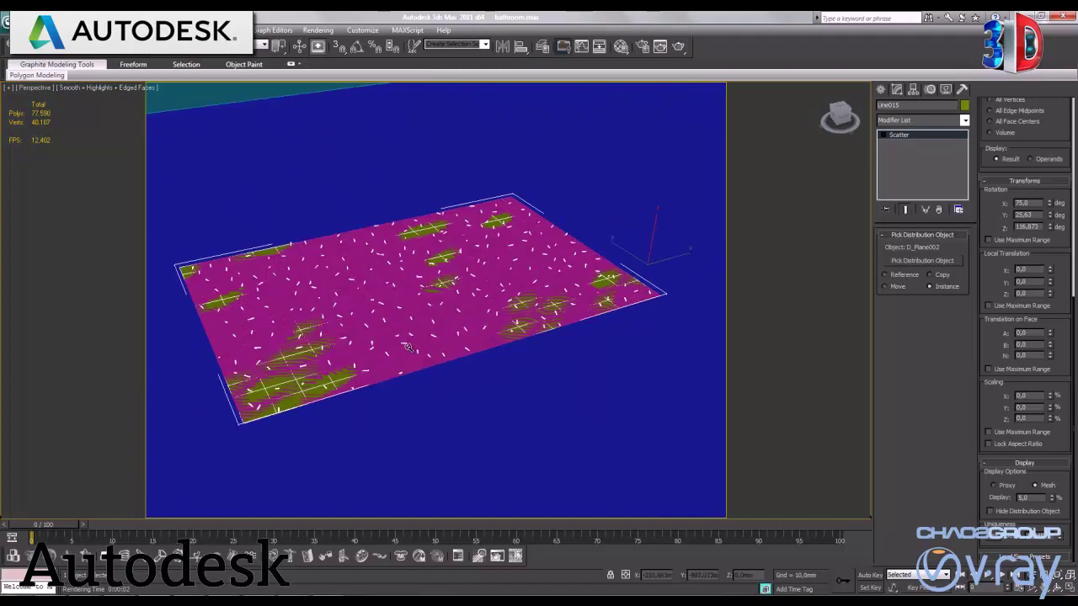
{"action": "middle_click_drag", "start_coordinate": [420, 347], "coordinate": [440, 347]}
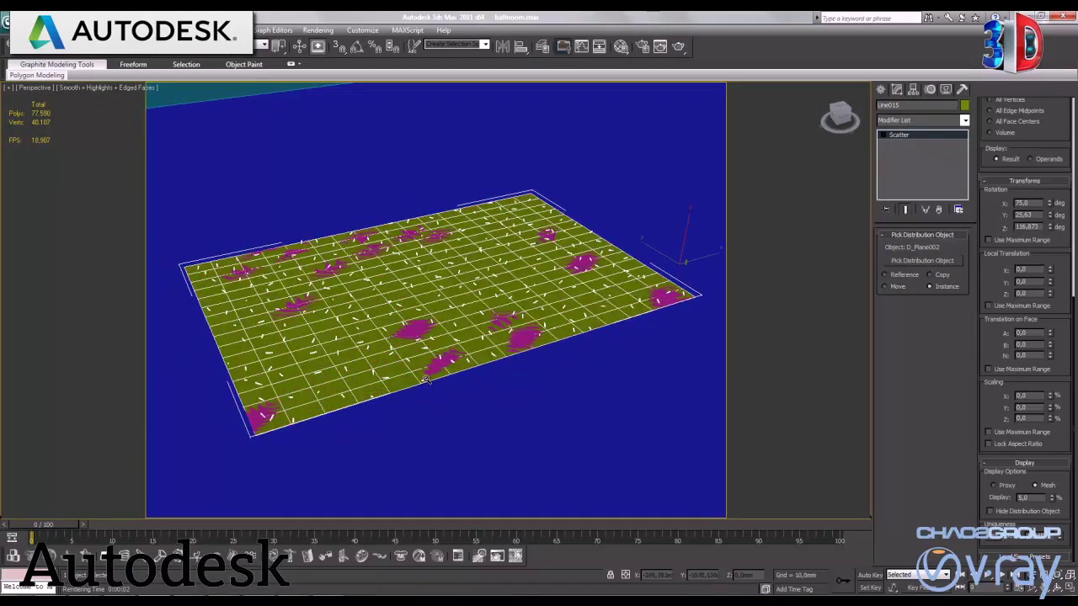
{"action": "scroll", "coordinate": [427, 377], "scroll_direction": "up", "scroll_amount": 2}
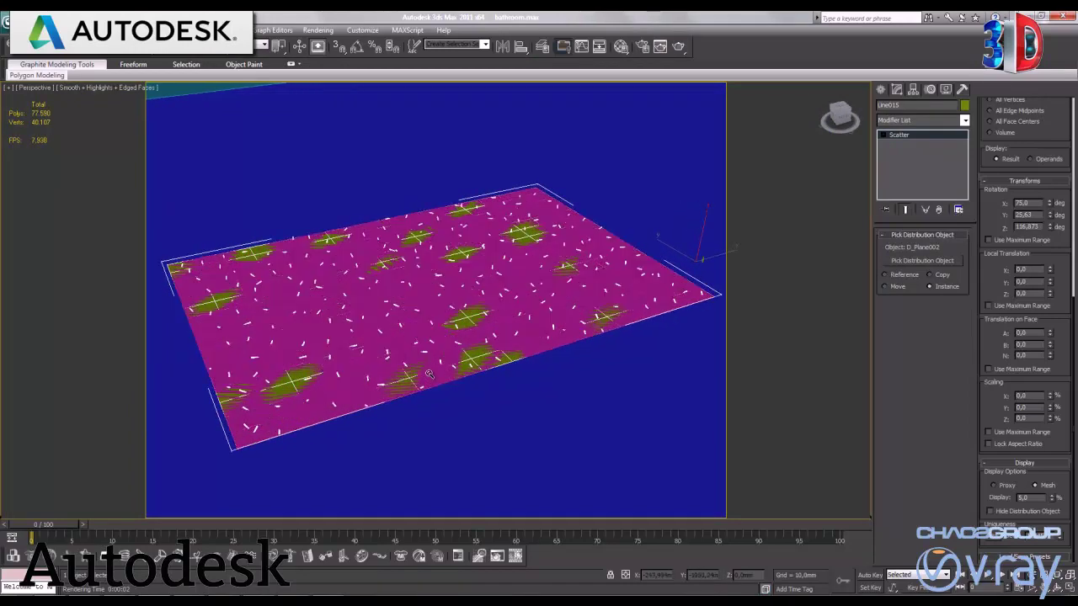
{"action": "key", "text": "shift+q"}
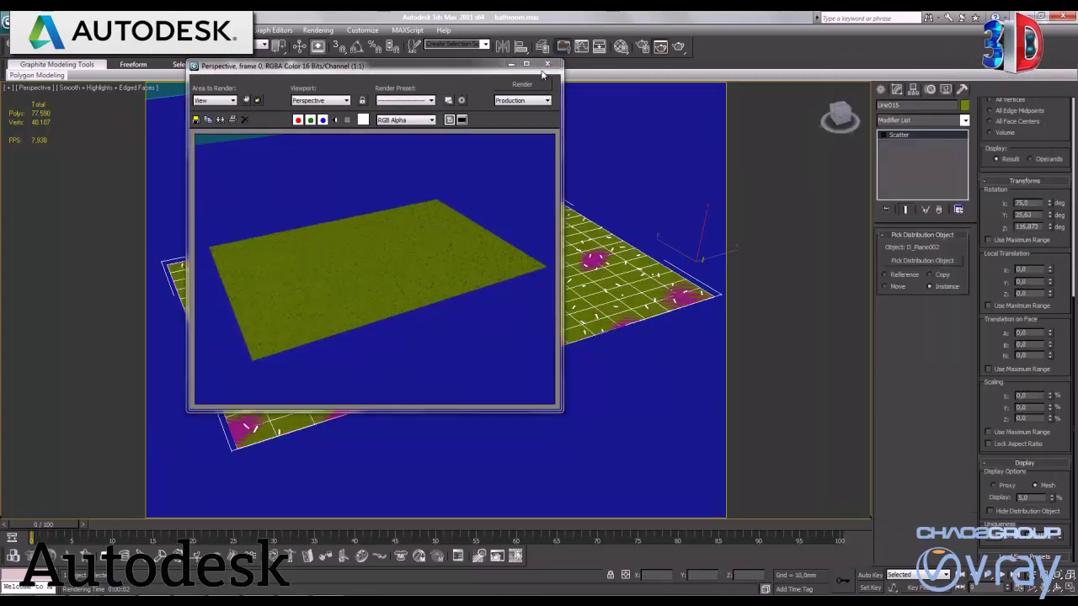
Step: Distribute the fibers by area, raise the duplicate count, and render the rug
{"action": "left_click", "coordinate": [547, 64]}
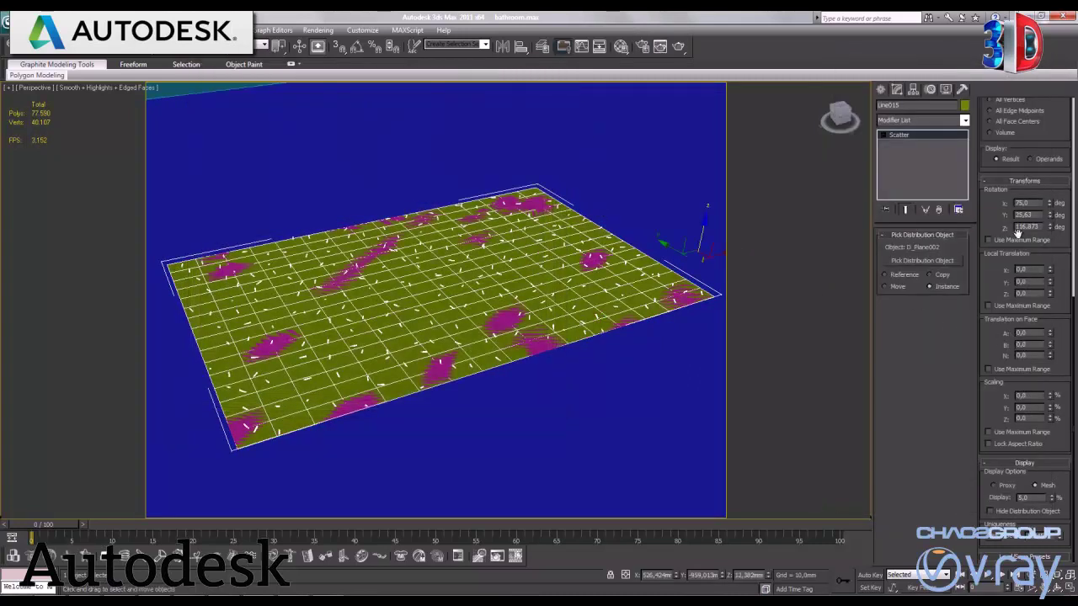
{"action": "left_click_drag", "start_coordinate": [1017, 233], "coordinate": [993, 513]}
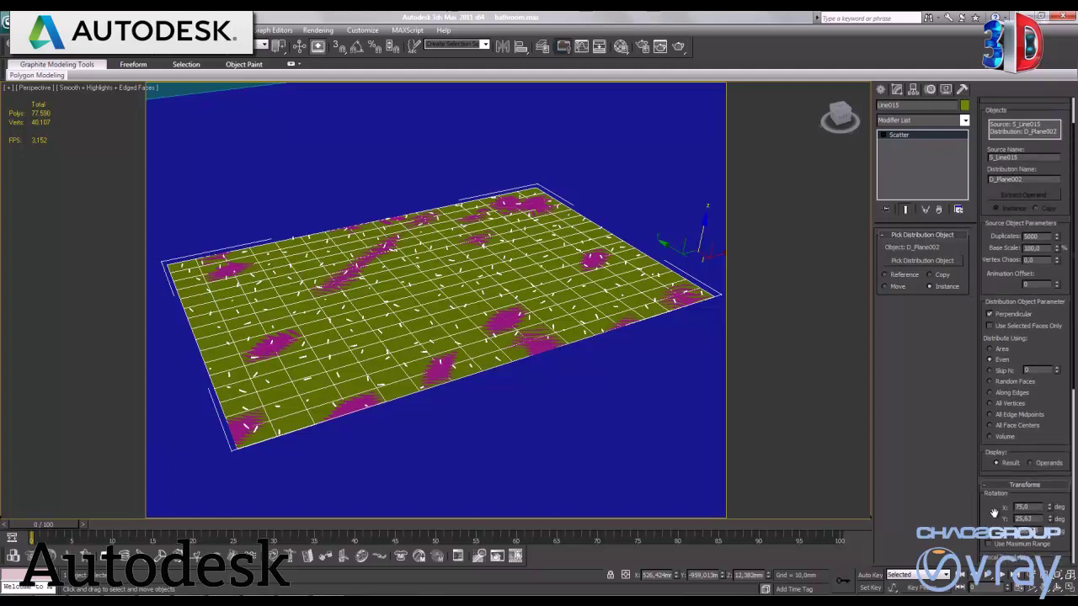
{"action": "left_click", "coordinate": [999, 352]}
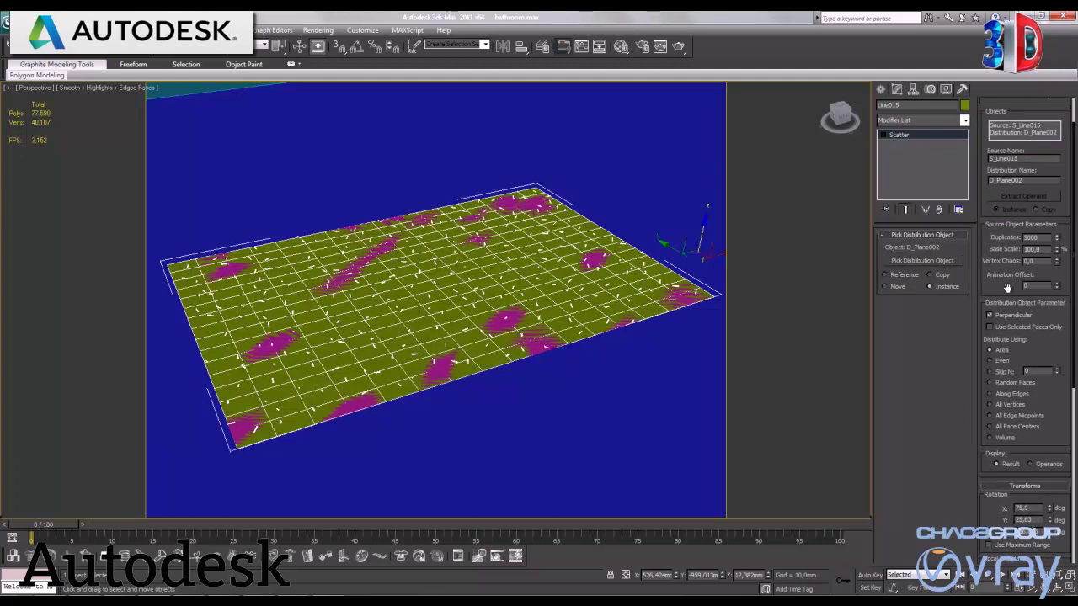
{"action": "scroll", "coordinate": [1036, 286], "scroll_direction": "up", "scroll_amount": 2}
{"action": "type", "text": "10000"}
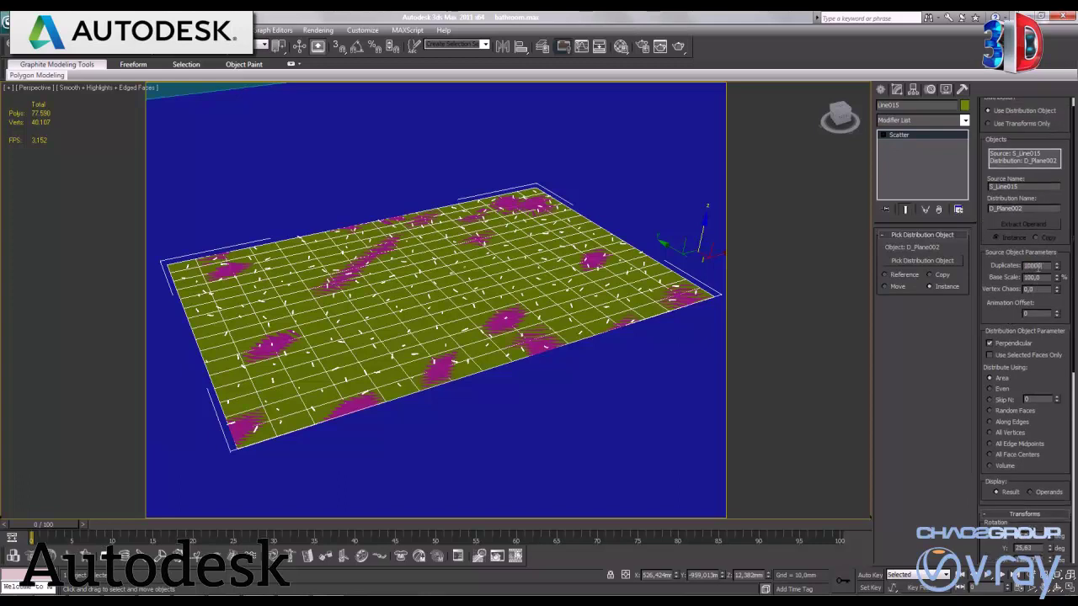
{"action": "key", "text": "Return"}
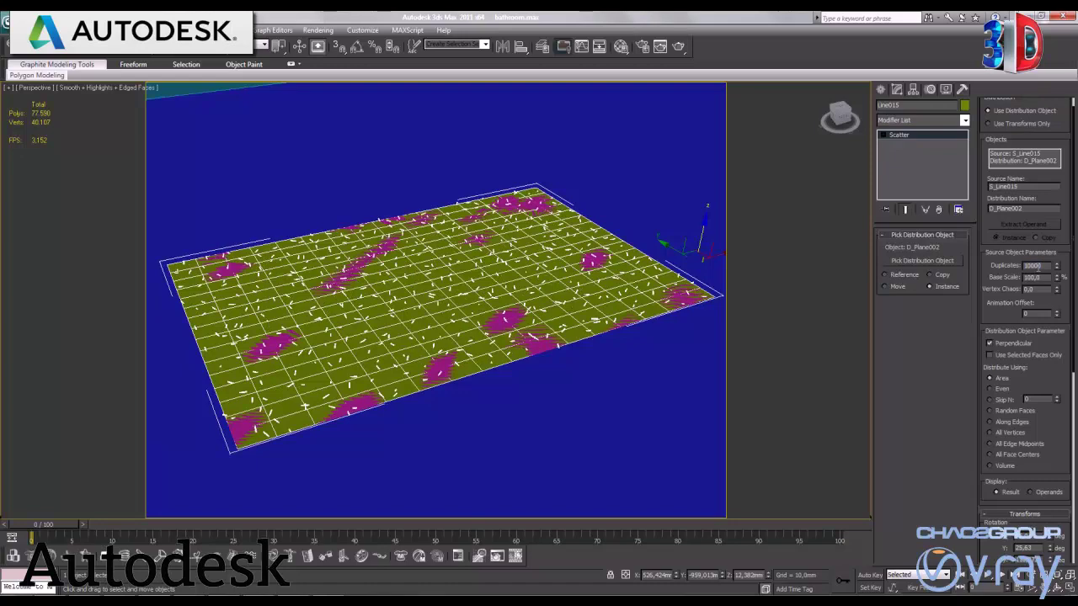
{"action": "key", "text": "shift+q"}
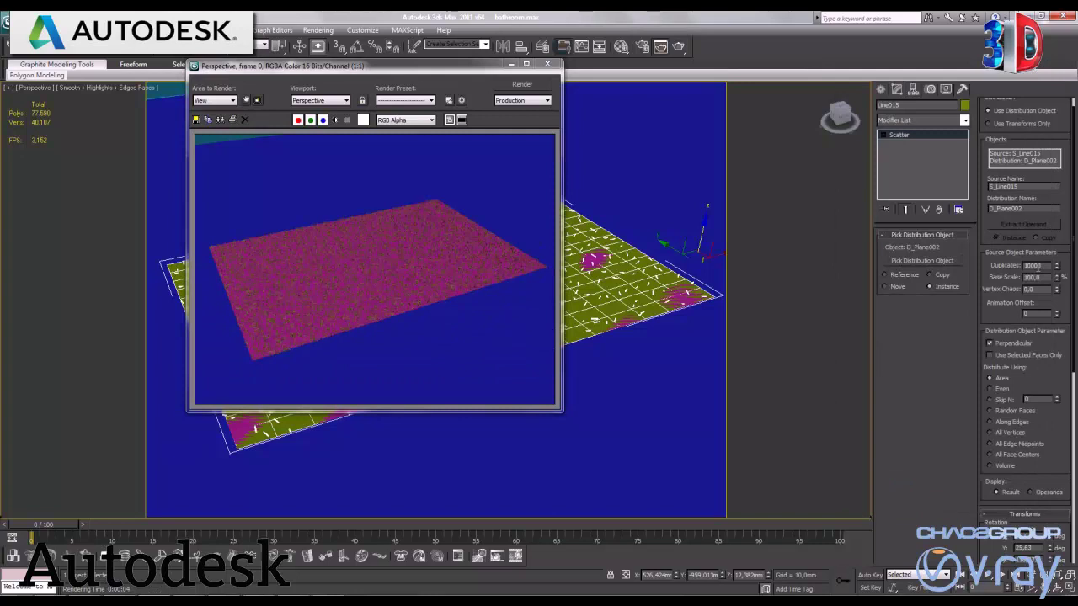
Step: Set the duplicates to 3000 and render another preview of the rug
{"action": "type", "text": "3000"}
{"action": "key", "text": "Return"}
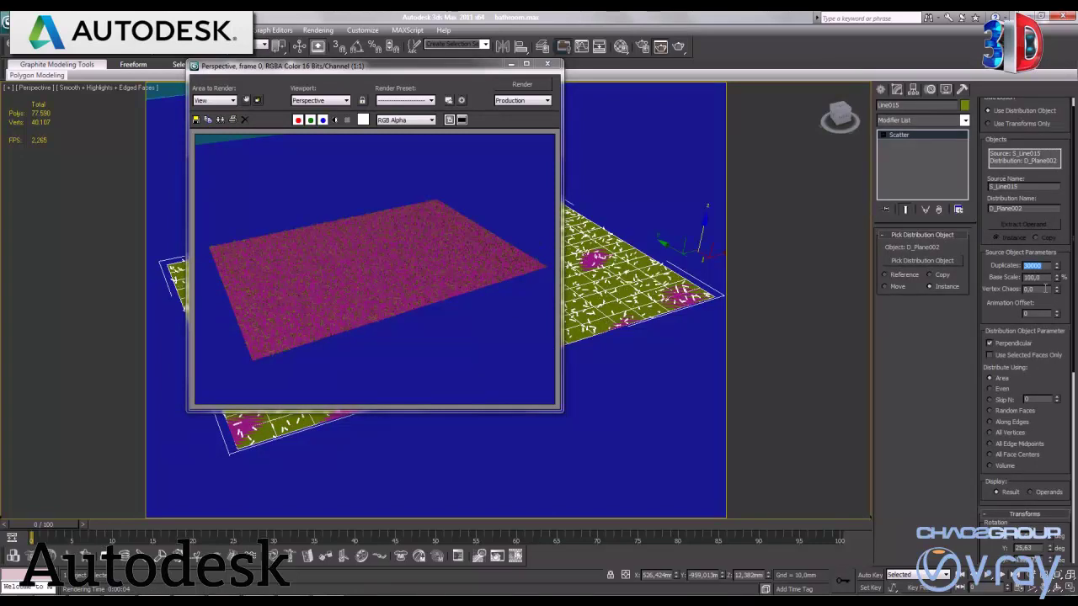
{"action": "key", "text": "shift+q"}
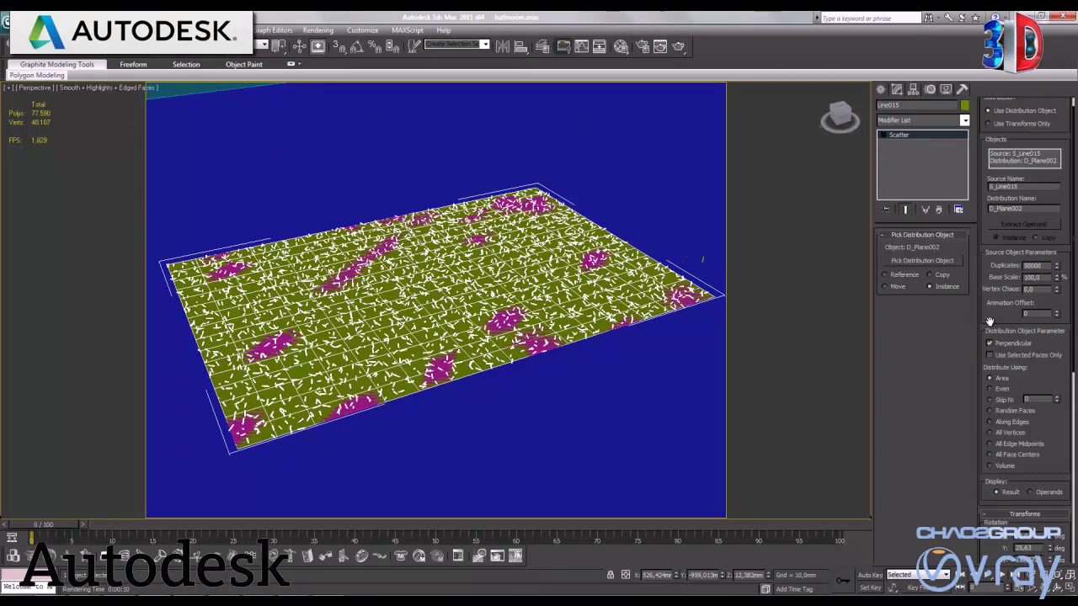
Step: Zoom, orbit and pan to recentre the fiber rug, then render the perspective view
{"action": "left_click", "coordinate": [1039, 580]}
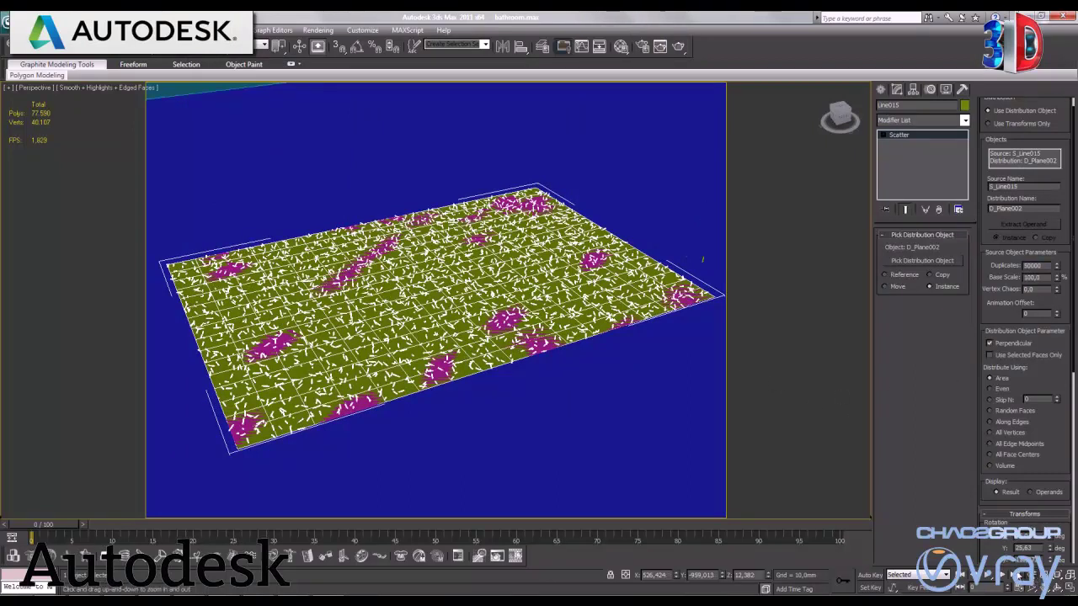
{"action": "mouse_move", "coordinate": [449, 402]}
{"action": "left_mouse_down"}
{"action": "mouse_move", "coordinate": [419, 426]}
{"action": "mouse_move", "coordinate": [541, 416]}
{"action": "left_mouse_up"}
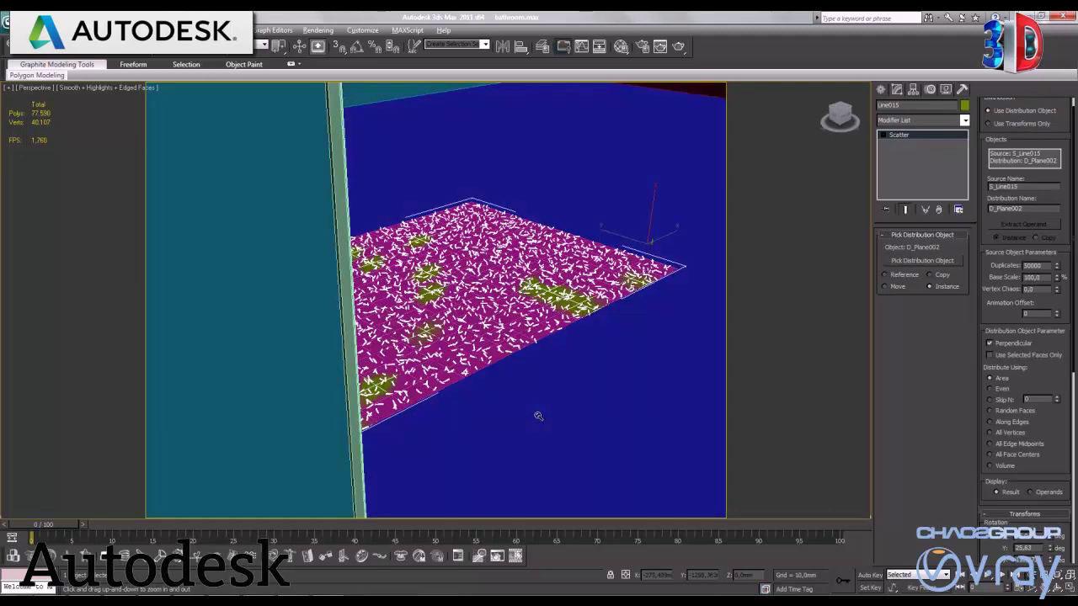
{"action": "left_click_drag", "start_coordinate": [523, 418], "coordinate": [485, 414]}
{"action": "middle_click_drag", "start_coordinate": [485, 413], "coordinate": [468, 405], "text": "alt"}
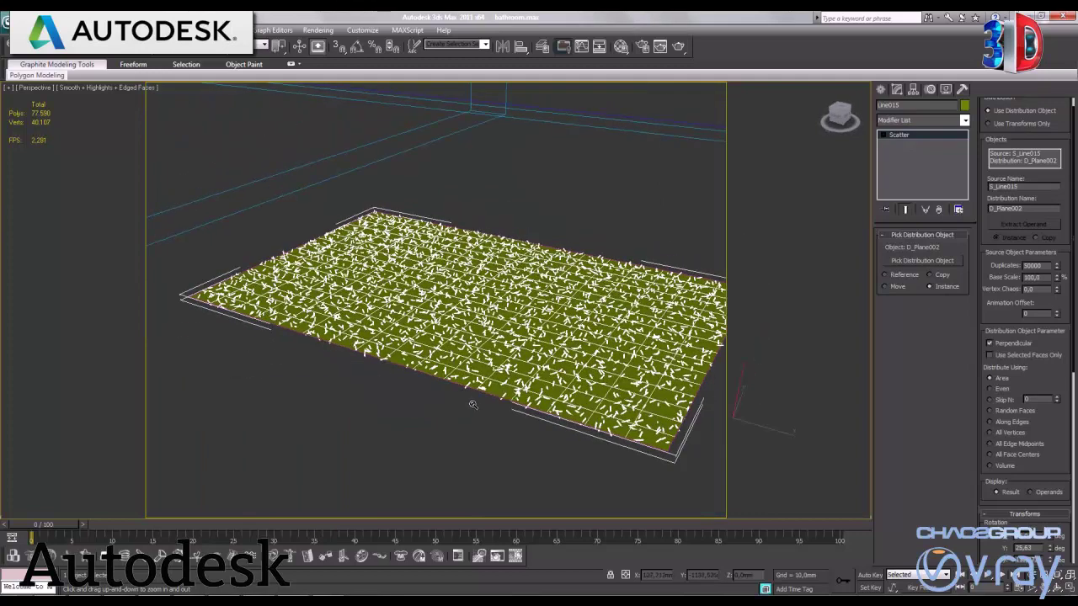
{"action": "left_click_drag", "start_coordinate": [470, 406], "coordinate": [488, 405]}
{"action": "key", "text": "ctrl+p"}
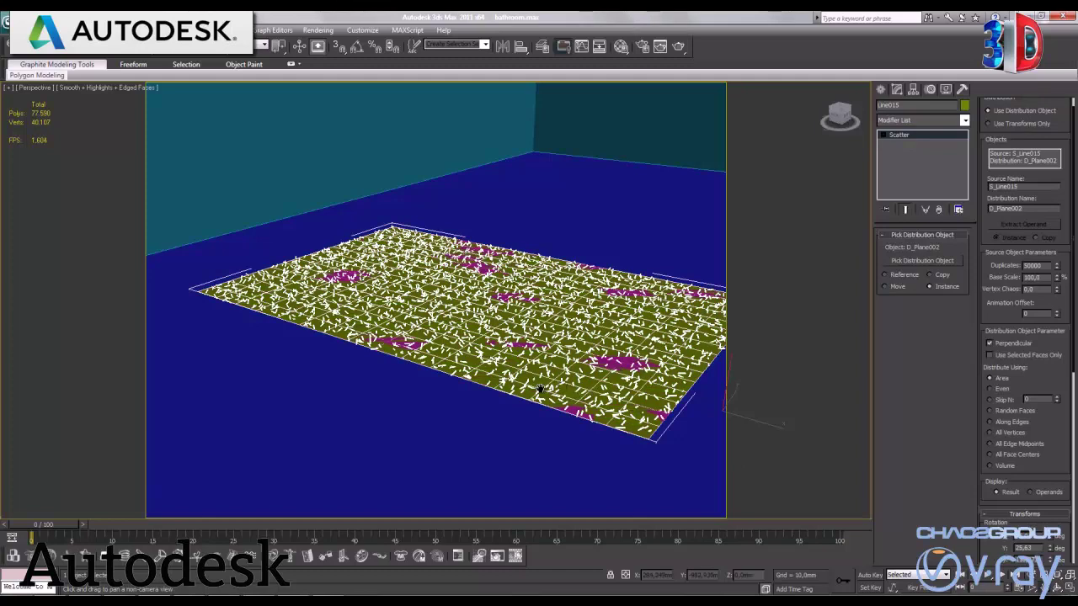
{"action": "left_click_drag", "start_coordinate": [543, 387], "coordinate": [510, 390]}
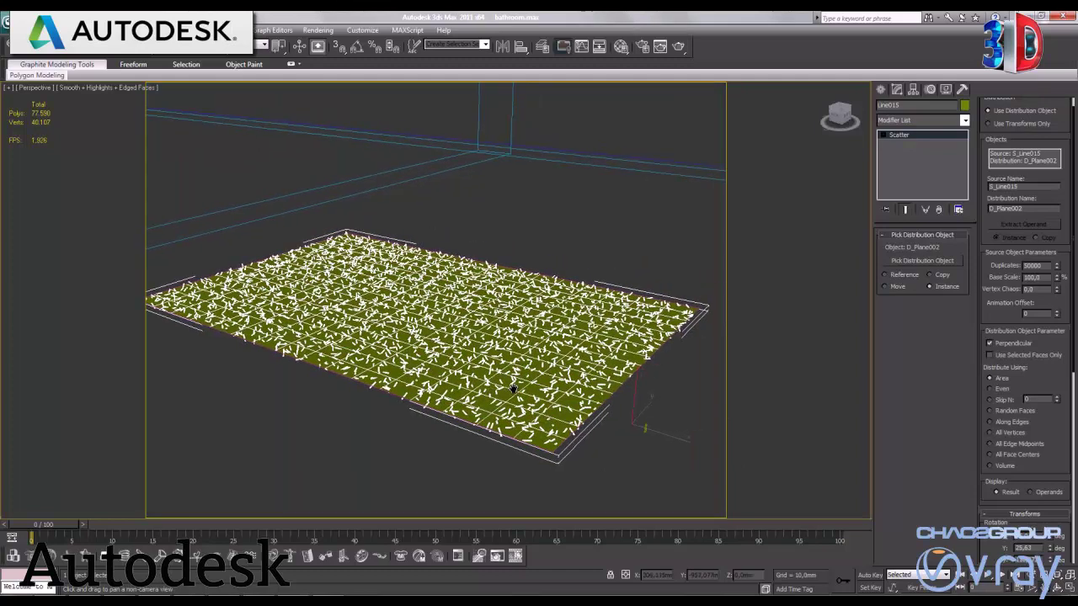
{"action": "key", "text": "shift+q"}
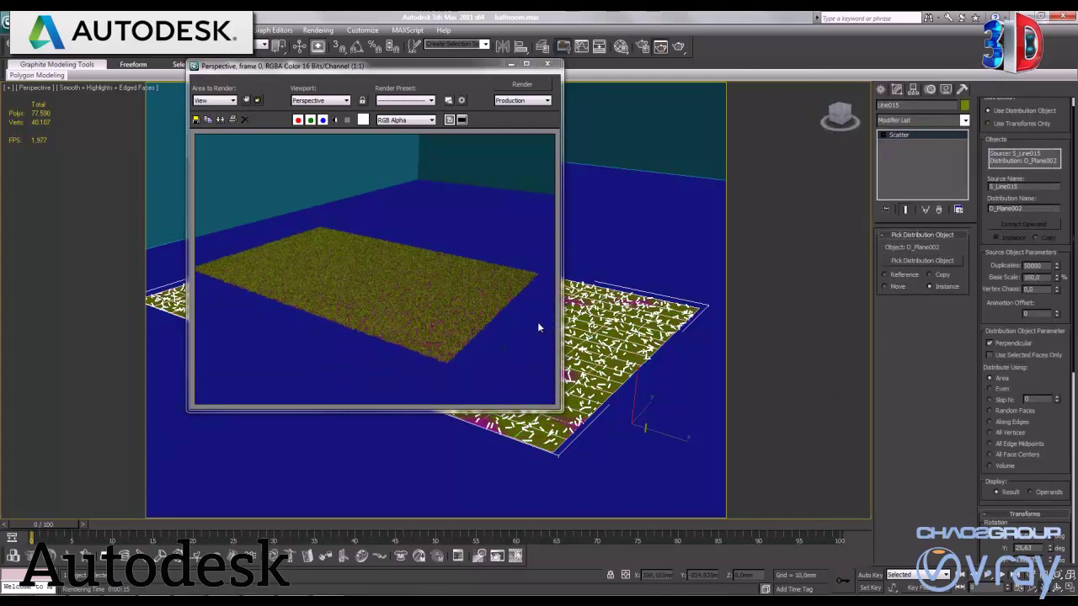
Step: Close the render and set the scatter's viewport Display to 1%
{"action": "left_click", "coordinate": [548, 64]}
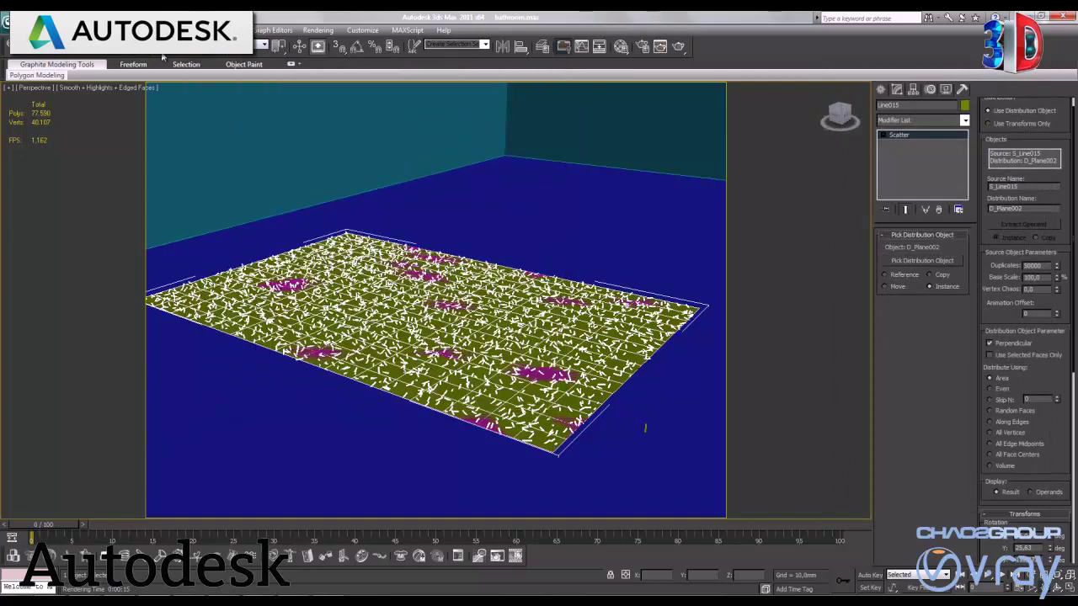
{"action": "key", "text": "w"}
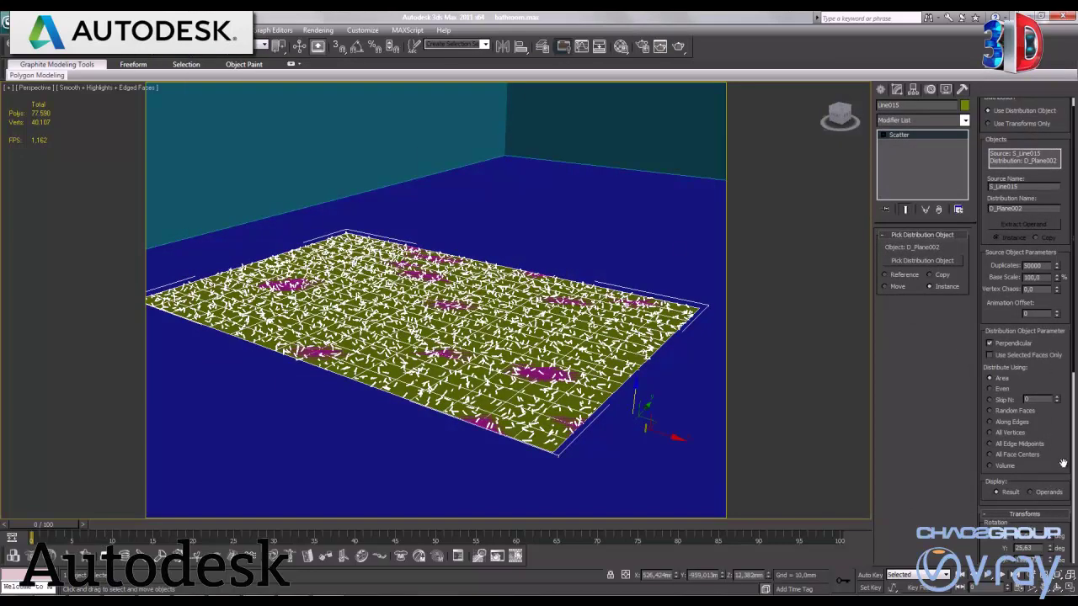
{"action": "scroll", "coordinate": [1063, 465], "scroll_direction": "down", "scroll_amount": 5}
{"action": "scroll", "coordinate": [986, 529], "scroll_direction": "down", "scroll_amount": 3}
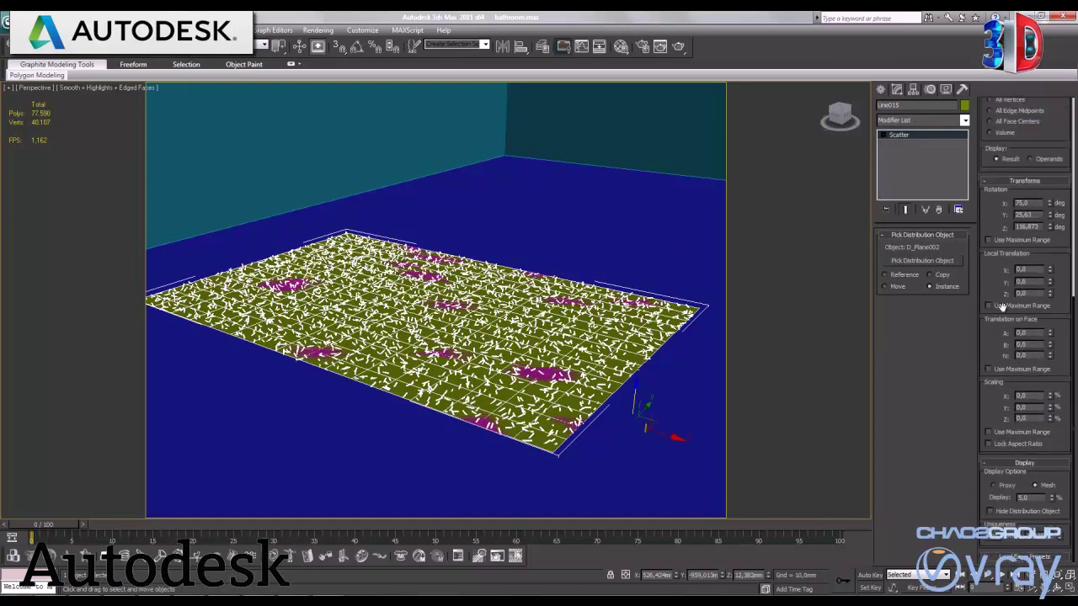
{"action": "left_click", "coordinate": [1022, 497]}
{"action": "type", "text": "1"}
{"action": "key", "text": "Return"}
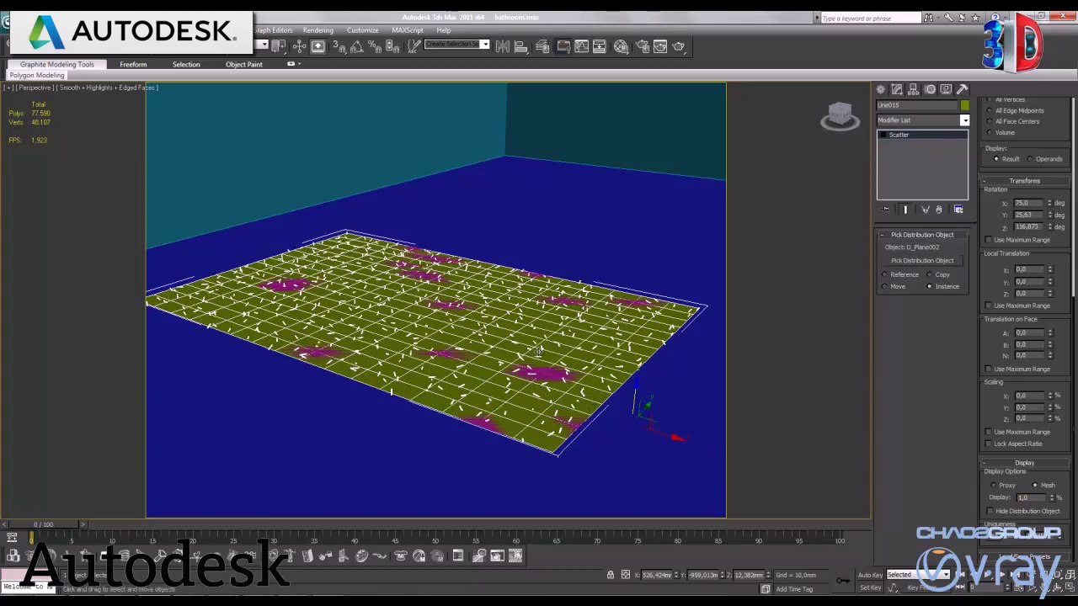
Step: Hide the safe frame, zoom out to the room, and restore the four-view layout
{"action": "key", "text": "shift+f"}
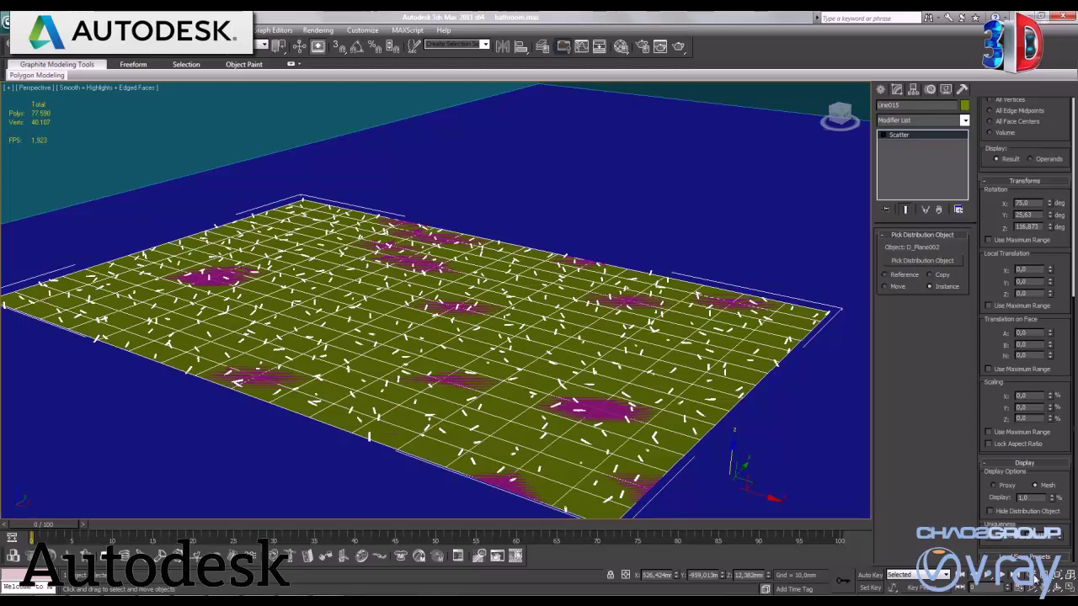
{"action": "key", "text": "alt+z"}
{"action": "left_click_drag", "start_coordinate": [571, 286], "coordinate": [571, 338]}
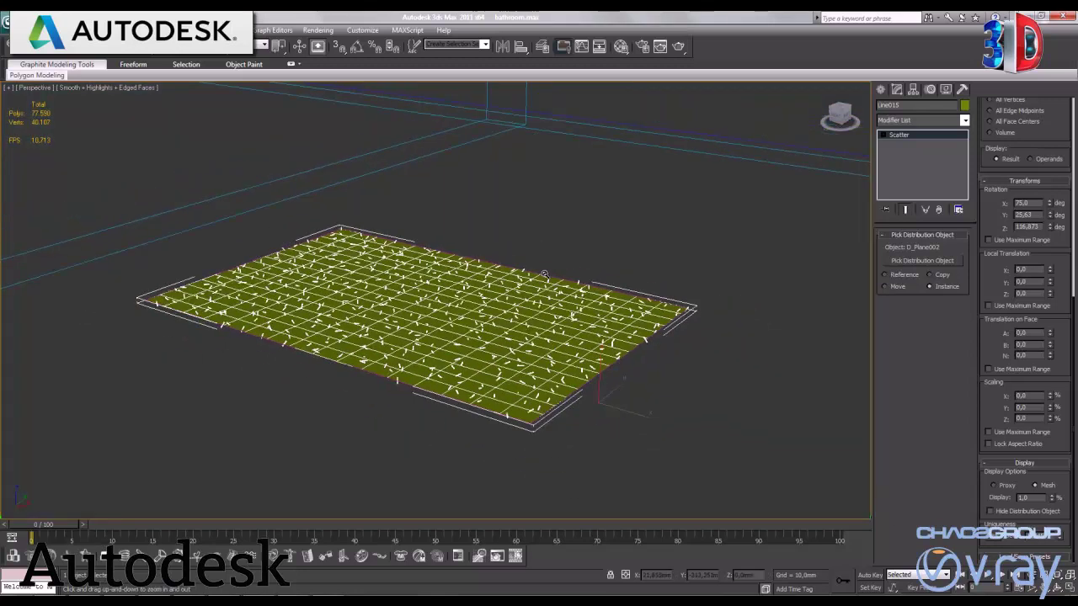
{"action": "scroll", "coordinate": [571, 338], "scroll_direction": "up", "scroll_amount": 5}
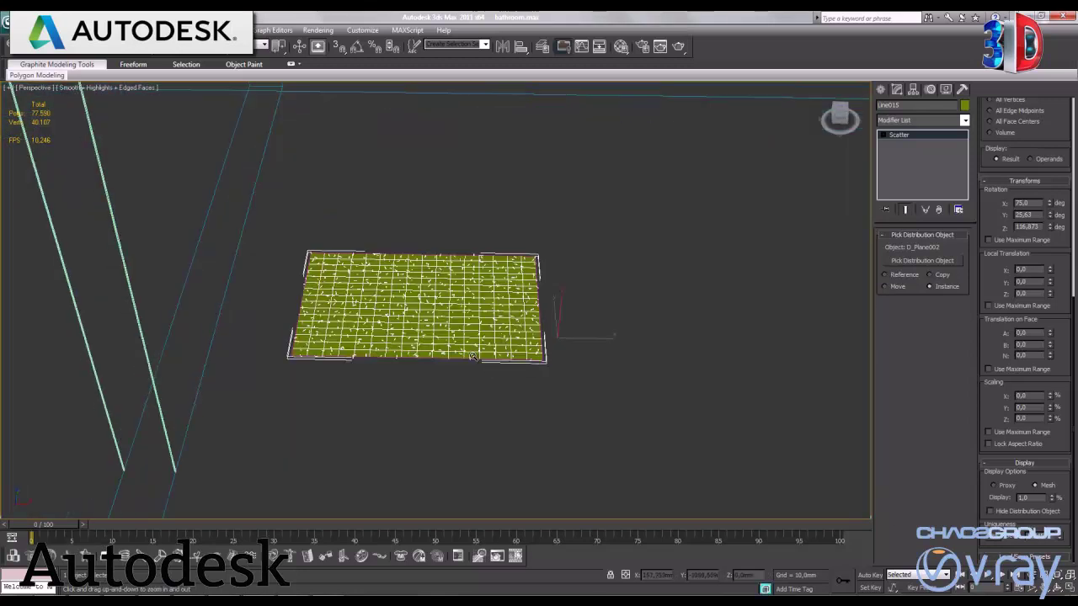
{"action": "key", "text": "Escape"}
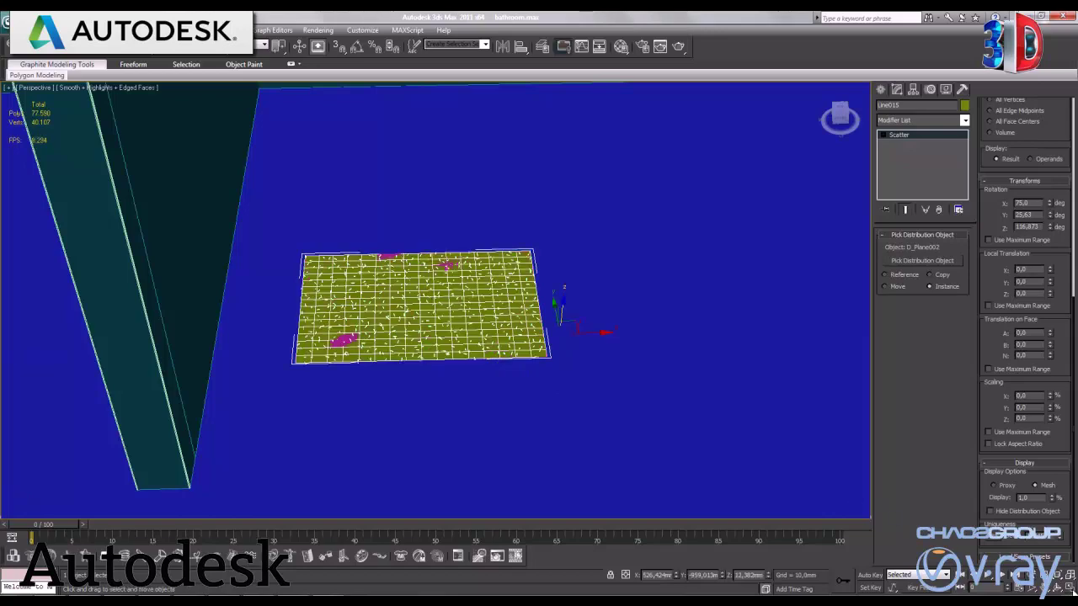
{"action": "key", "text": "alt+w"}
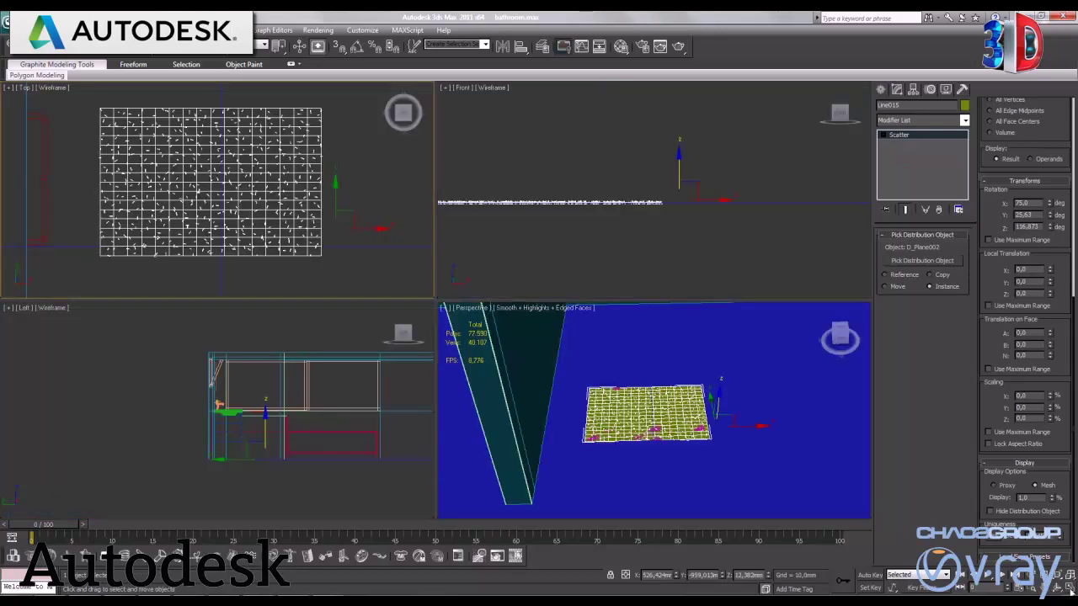
Step: In the maximized Top view, clone the scattered fiber rug as a Copy (Line017) and slide it right beside the original
{"action": "left_click", "coordinate": [1068, 587]}
{"action": "middle_click_drag", "start_coordinate": [769, 423], "coordinate": [588, 389]}
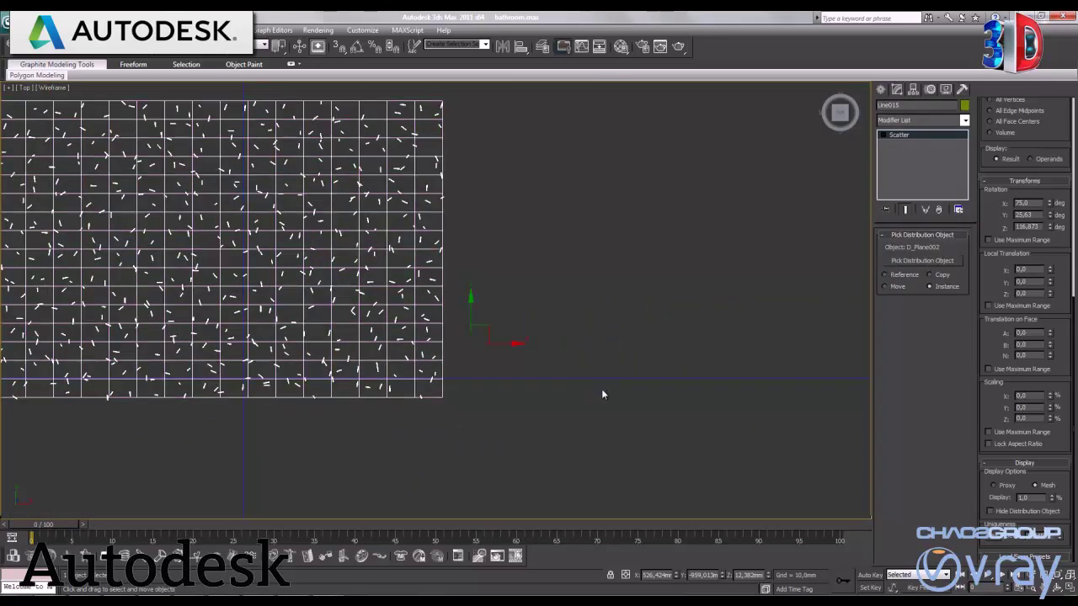
{"action": "scroll", "coordinate": [527, 364], "scroll_direction": "down", "scroll_amount": 2}
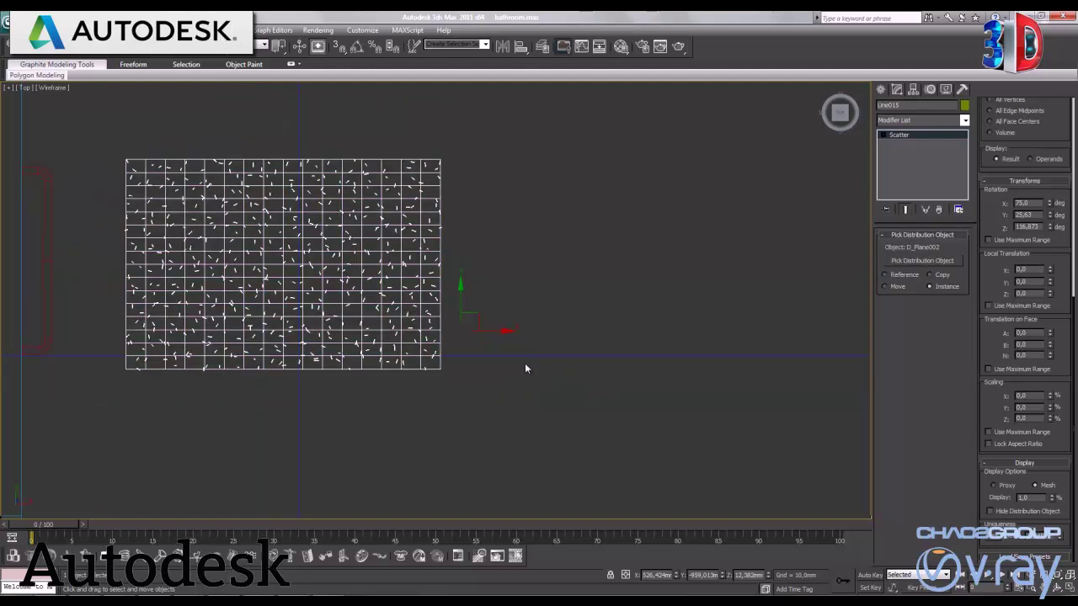
{"action": "mouse_move", "coordinate": [489, 331]}
{"action": "left_mouse_down", "text": "shift"}
{"action": "mouse_move", "coordinate": [795, 371]}
{"action": "mouse_move", "coordinate": [890, 370]}
{"action": "left_mouse_up", "text": "shift"}
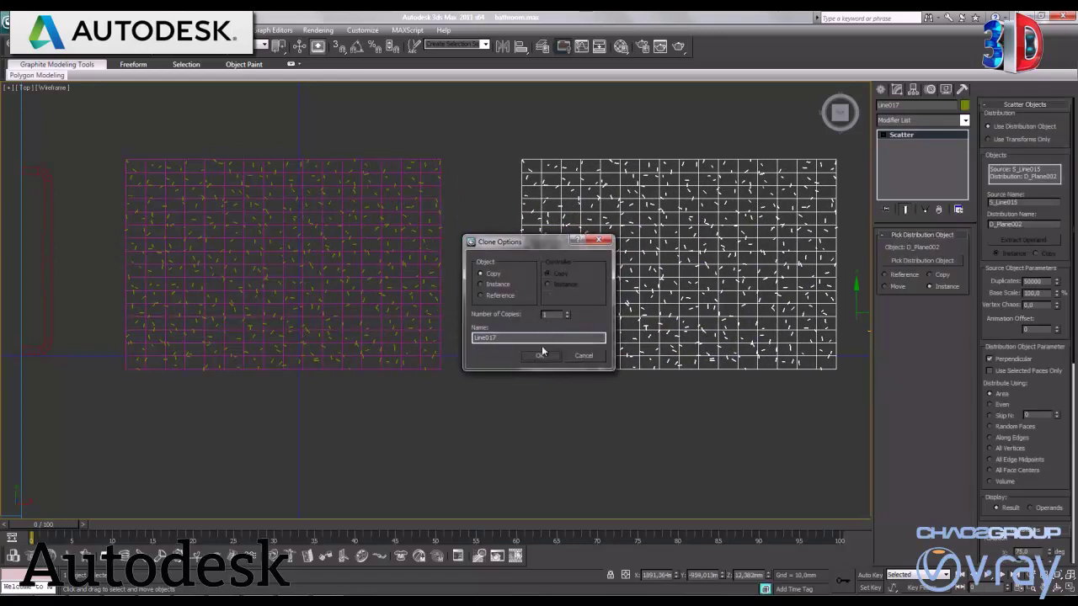
{"action": "left_click", "coordinate": [543, 355]}
{"action": "scroll", "coordinate": [510, 306], "scroll_direction": "down", "scroll_amount": 3}
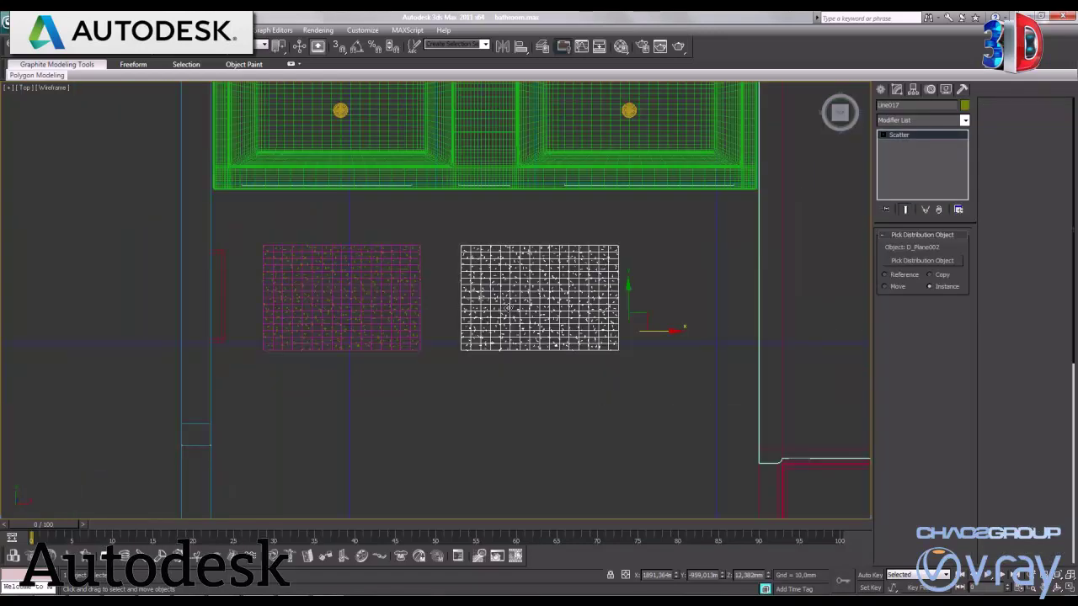
{"action": "scroll", "coordinate": [595, 341], "scroll_direction": "down", "scroll_amount": 1}
{"action": "scroll", "coordinate": [595, 341], "scroll_direction": "down", "scroll_amount": 2}
{"action": "left_click_drag", "start_coordinate": [590, 330], "coordinate": [653, 340]}
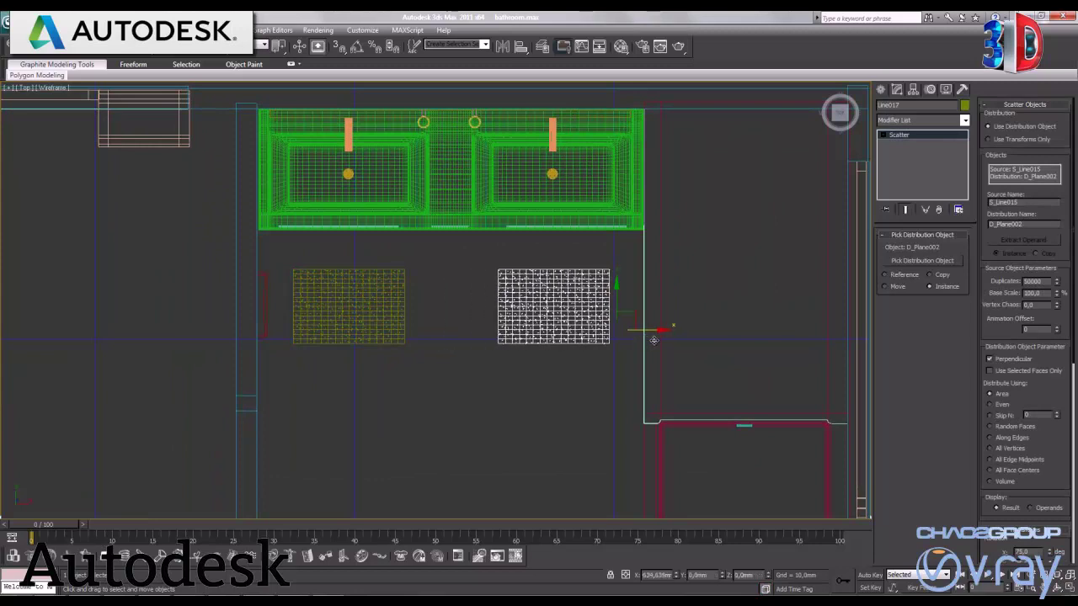
Step: Deselect the copy and orbit the maximized perspective view to show the vanity, both rugs and bathtub
{"action": "left_click", "coordinate": [532, 407]}
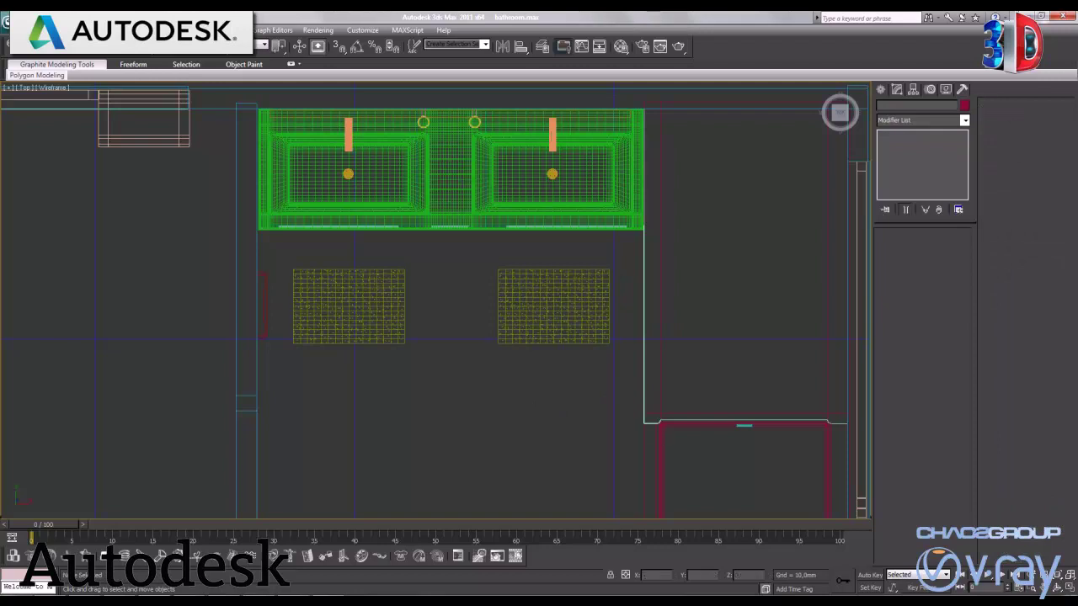
{"action": "left_click", "coordinate": [1071, 587]}
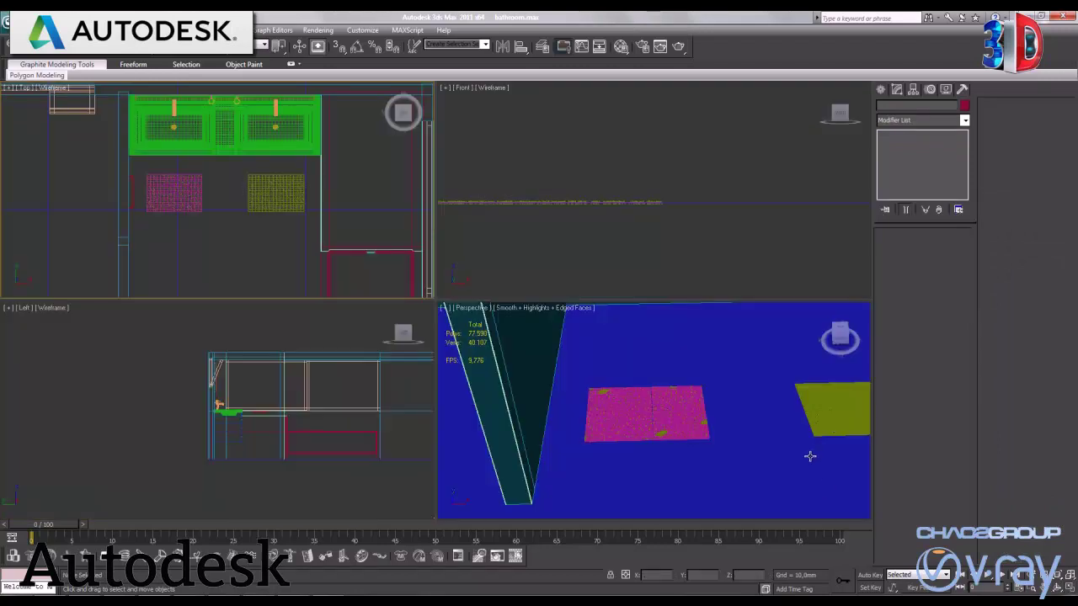
{"action": "left_click", "coordinate": [763, 440]}
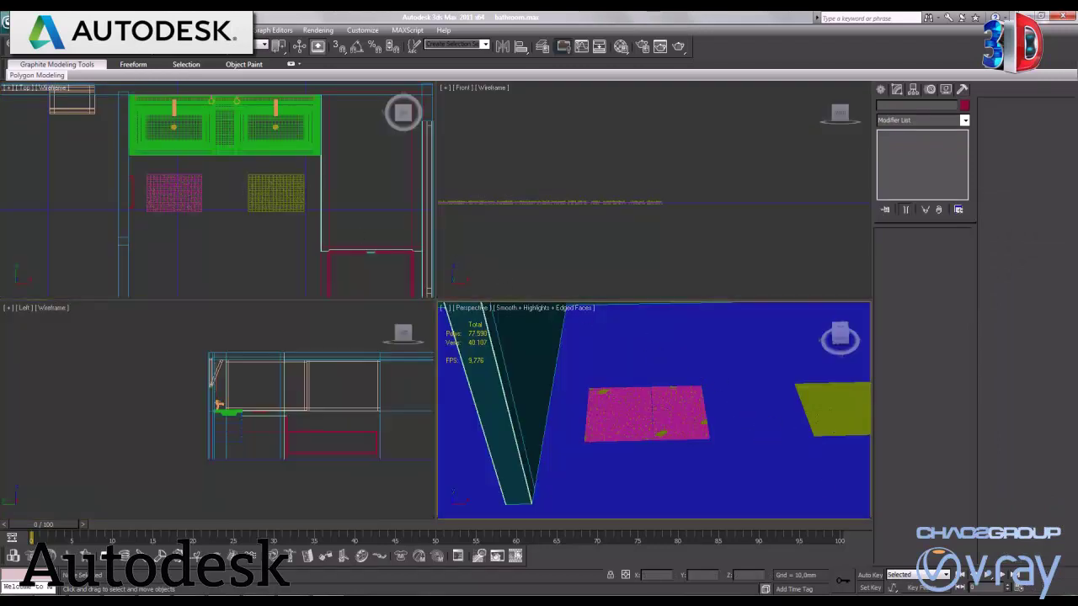
{"action": "key", "text": "alt+w"}
{"action": "key", "text": "alt+z"}
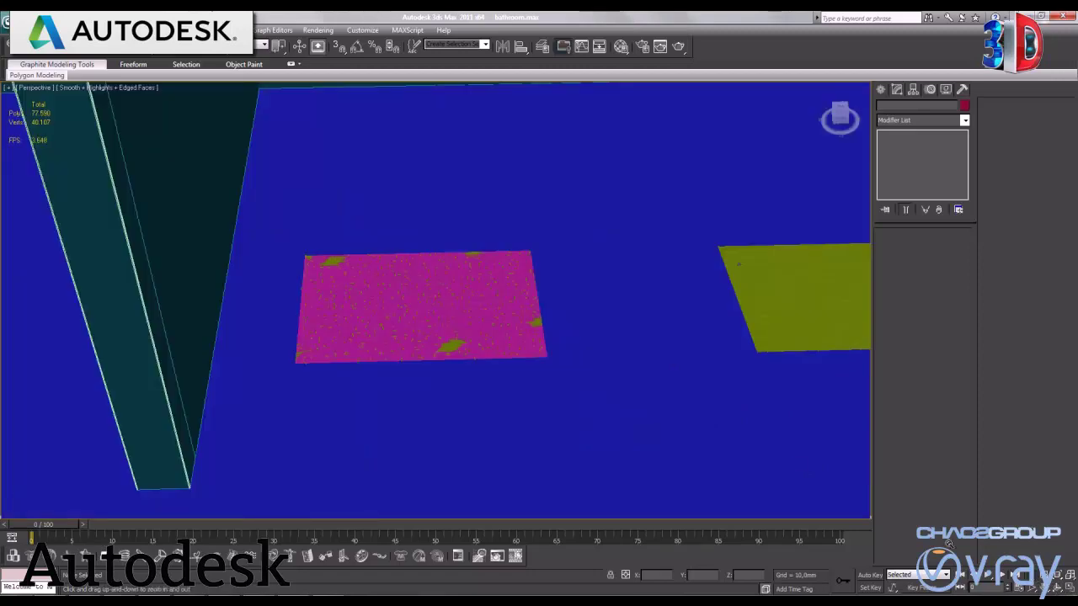
{"action": "left_click_drag", "start_coordinate": [520, 280], "coordinate": [519, 296]}
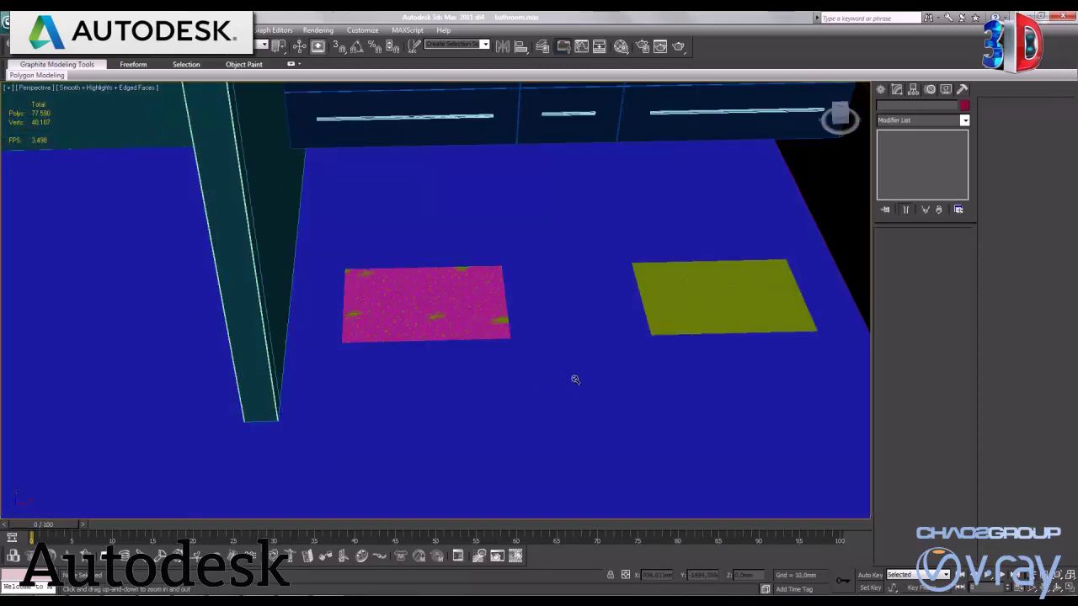
{"action": "middle_click_drag", "start_coordinate": [575, 378], "coordinate": [588, 369], "text": "alt"}
{"action": "left_click_drag", "start_coordinate": [587, 308], "coordinate": [587, 378]}
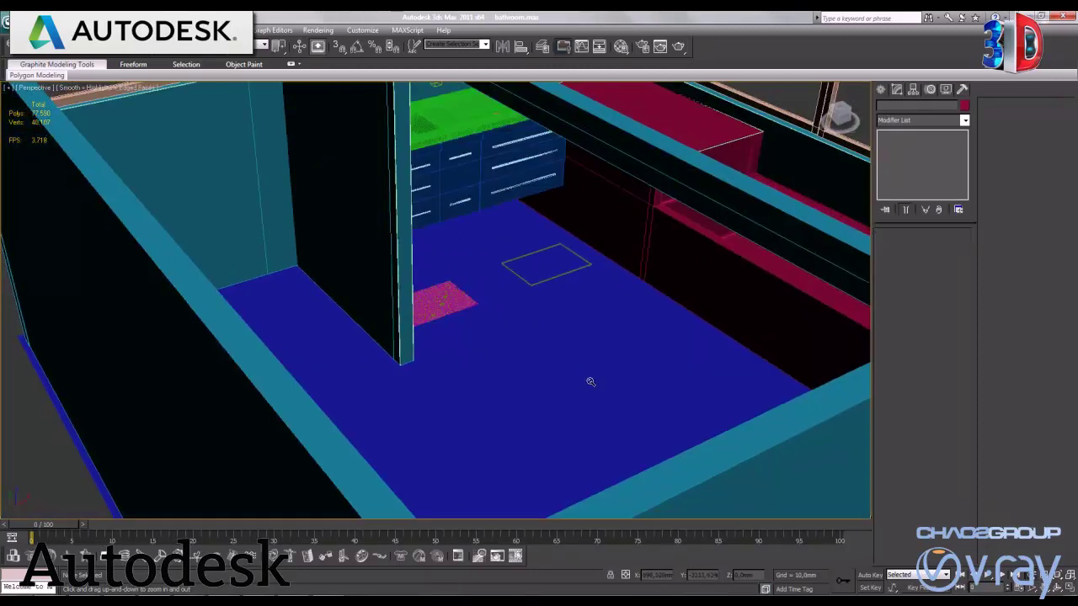
{"action": "scroll", "coordinate": [578, 353], "scroll_direction": "up", "scroll_amount": 2}
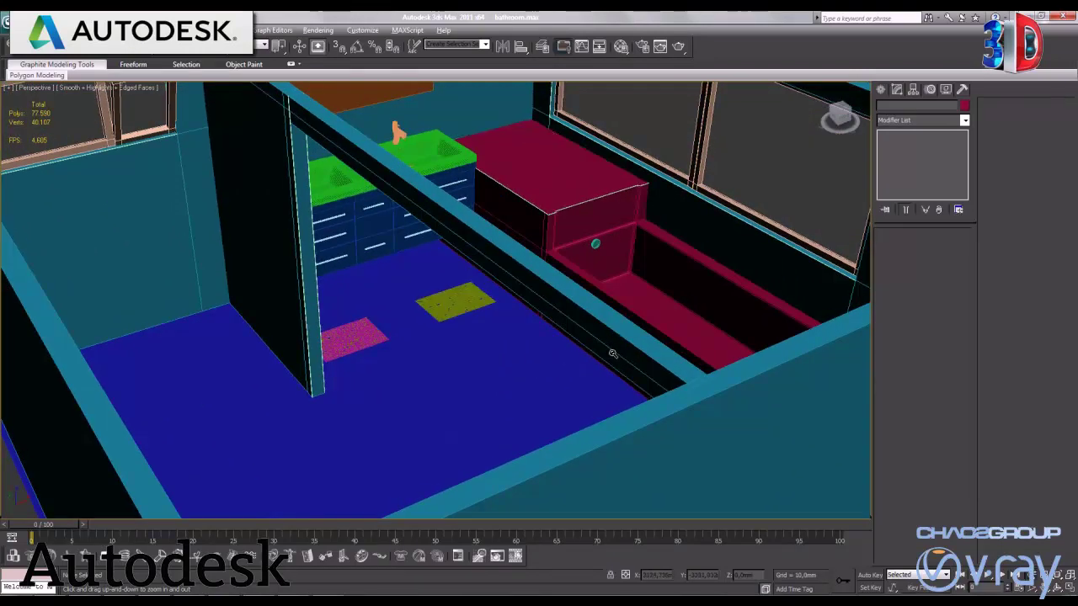
{"action": "scroll", "coordinate": [569, 359], "scroll_direction": "up", "scroll_amount": 1}
{"action": "scroll", "coordinate": [575, 361], "scroll_direction": "down", "scroll_amount": 3}
{"action": "middle_click_drag", "start_coordinate": [574, 360], "coordinate": [446, 302], "text": "alt"}
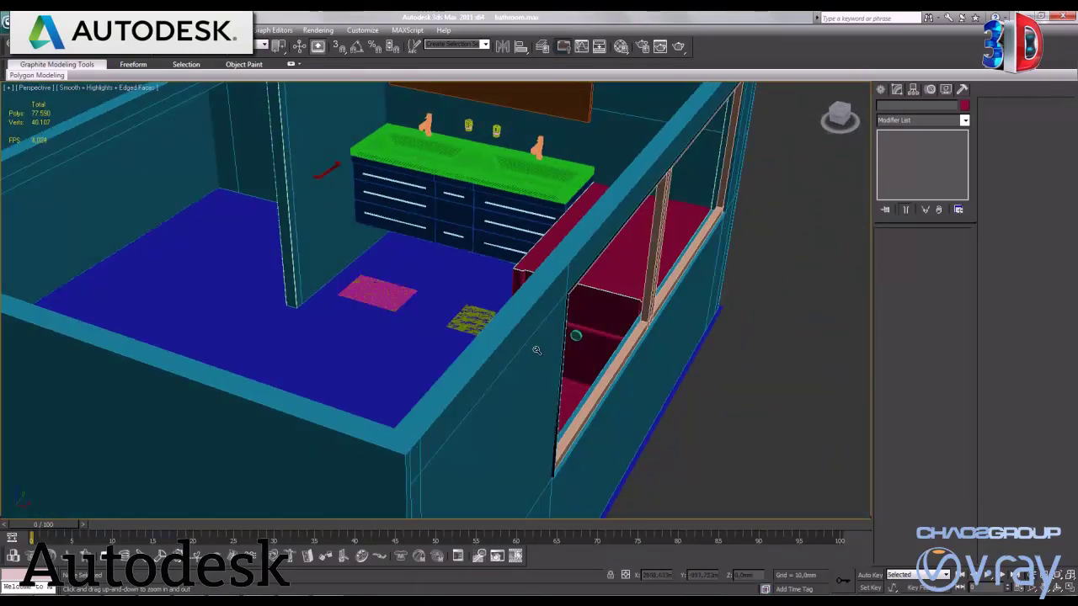
Step: Hide the yellow scattered rug and the pink floor mat with Hide Selection
{"action": "left_click", "coordinate": [479, 330]}
{"action": "left_click", "coordinate": [383, 293]}
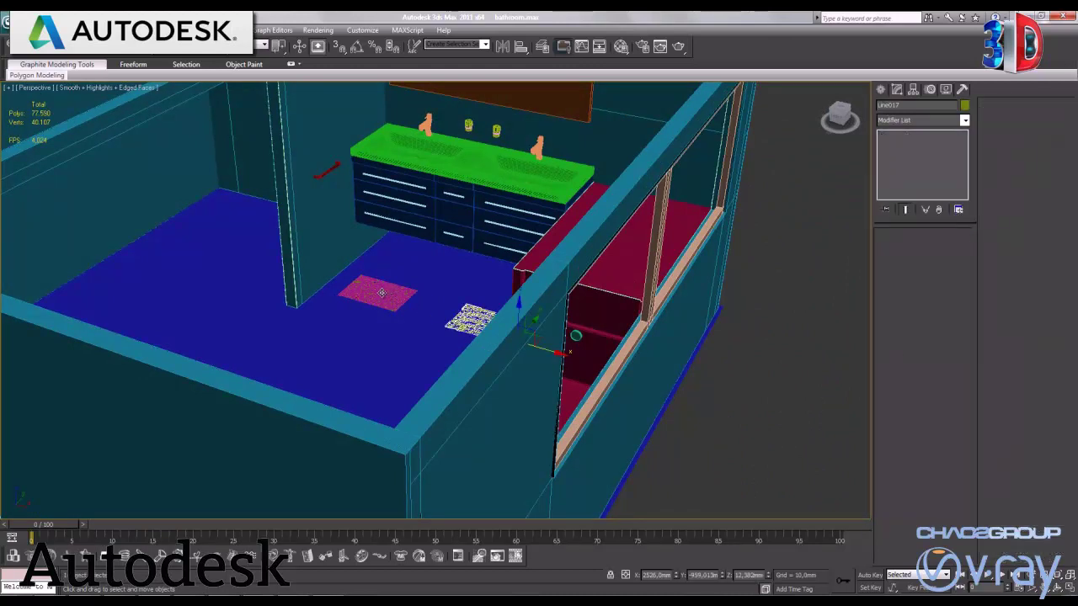
{"action": "right_click", "coordinate": [383, 296]}
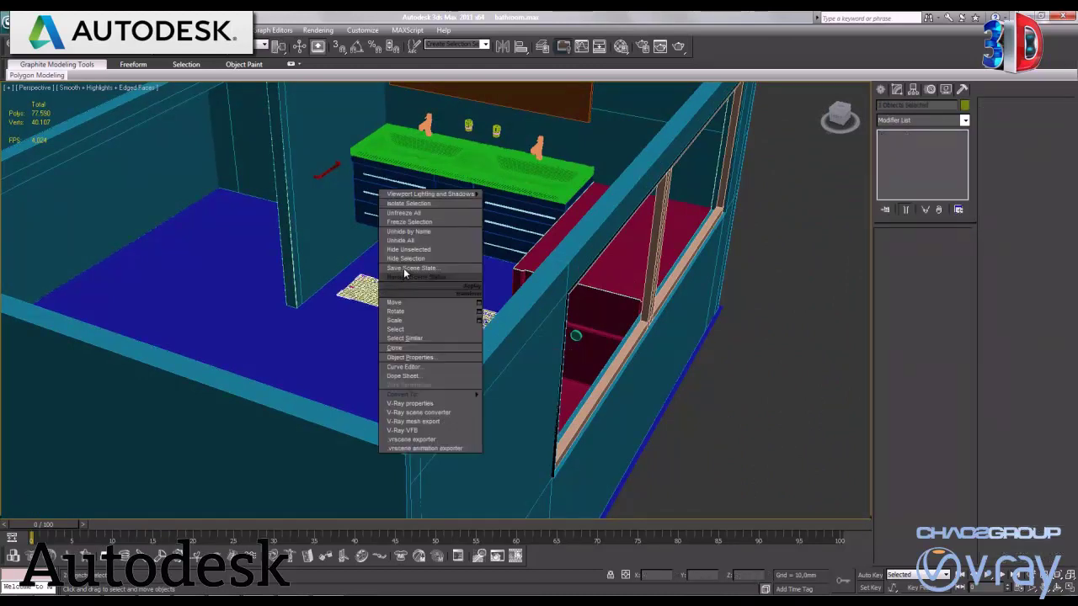
{"action": "left_click", "coordinate": [406, 258]}
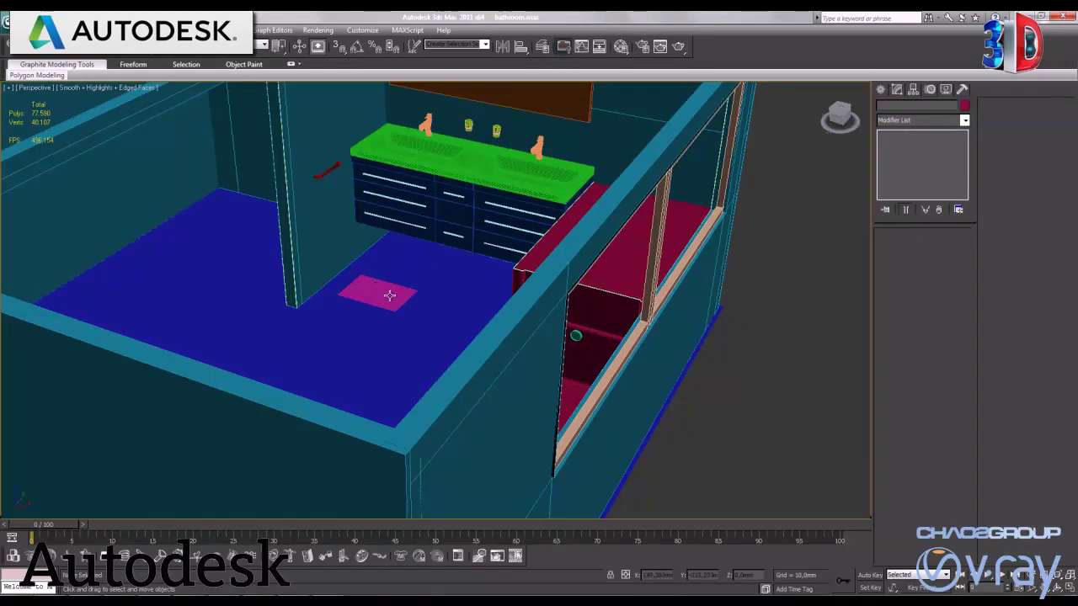
{"action": "left_click", "coordinate": [390, 295]}
{"action": "right_click", "coordinate": [390, 297]}
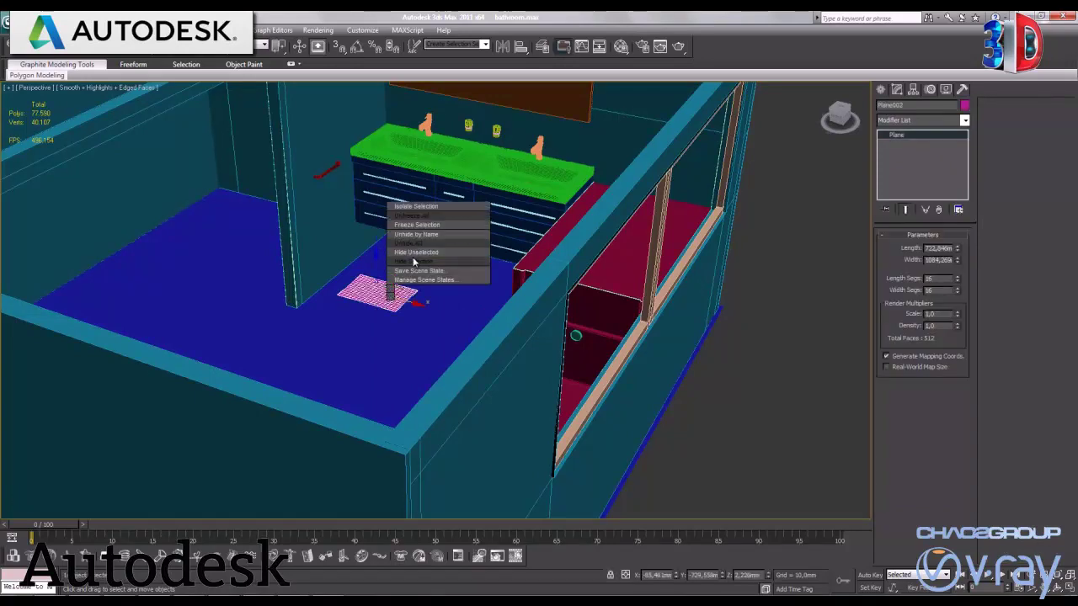
{"action": "left_click", "coordinate": [411, 259]}
{"action": "mouse_move", "coordinate": [378, 301]}
{"action": "middle_mouse_down", "text": "alt"}
{"action": "mouse_move", "coordinate": [479, 327]}
{"action": "mouse_move", "coordinate": [428, 344]}
{"action": "mouse_move", "coordinate": [398, 316]}
{"action": "middle_mouse_up", "text": "alt"}
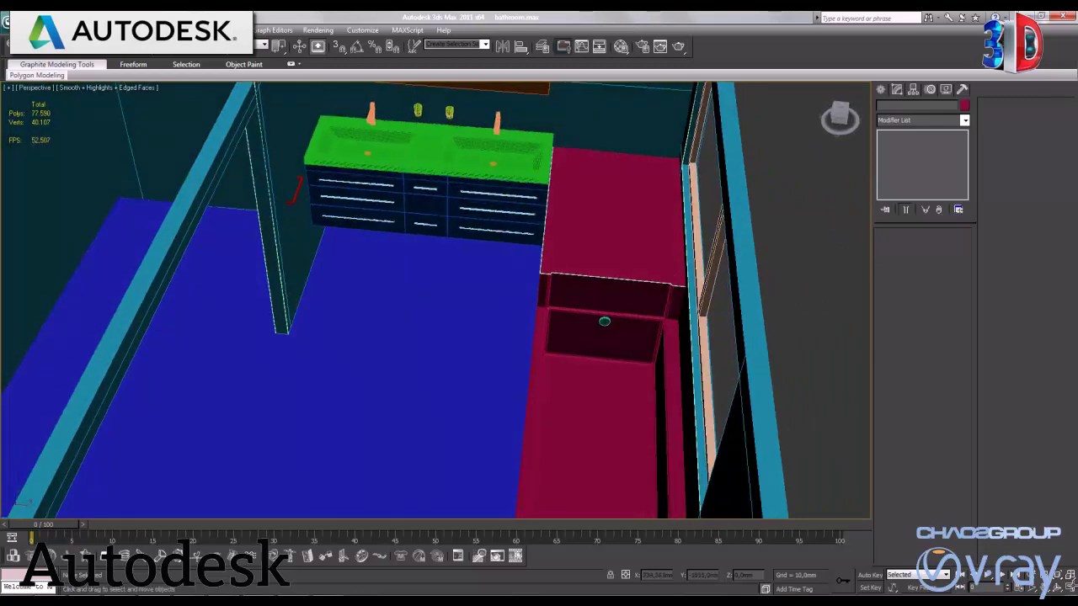
Step: Maximize the Top view and zoom in on the vanity wall, ready to create objects
{"action": "key", "text": "alt+w"}
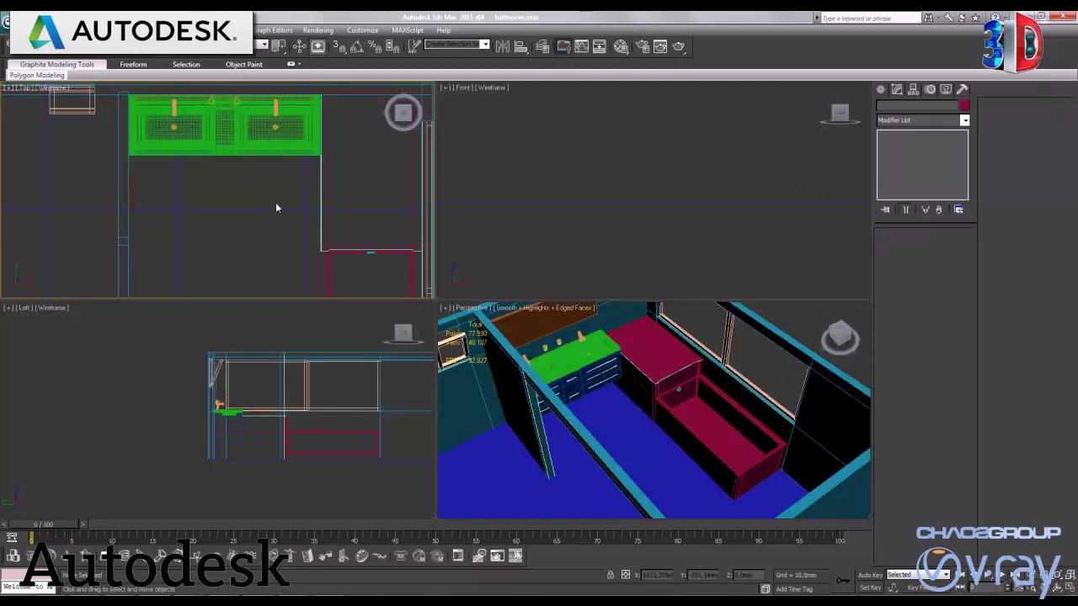
{"action": "key", "text": "alt+w"}
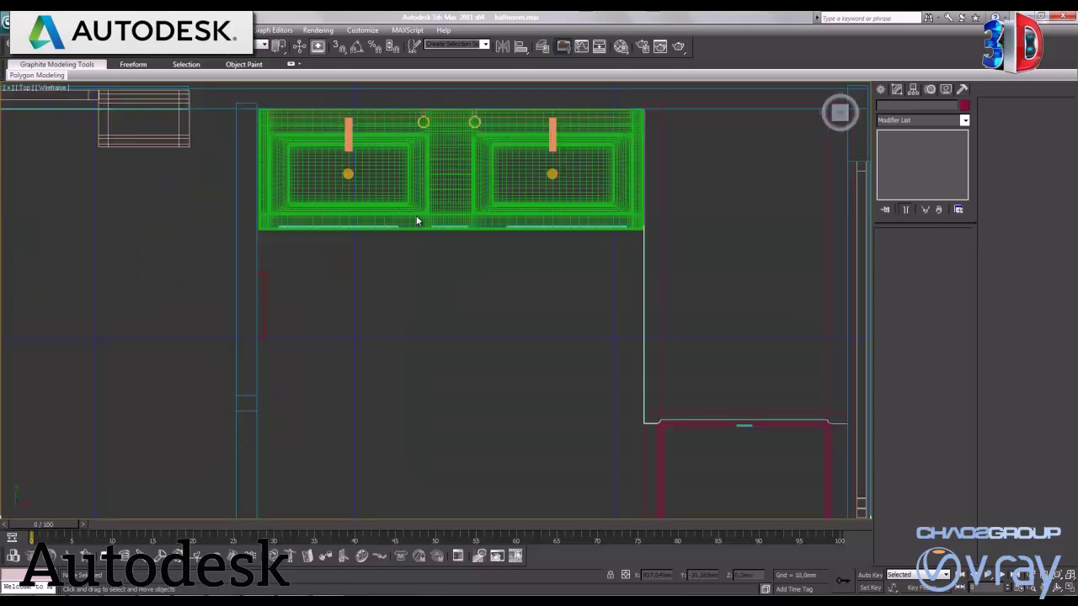
{"action": "middle_click_drag", "start_coordinate": [424, 222], "coordinate": [666, 380]}
{"action": "scroll", "coordinate": [339, 243], "scroll_direction": "up", "scroll_amount": 2}
{"action": "middle_click_drag", "start_coordinate": [339, 243], "coordinate": [443, 282]}
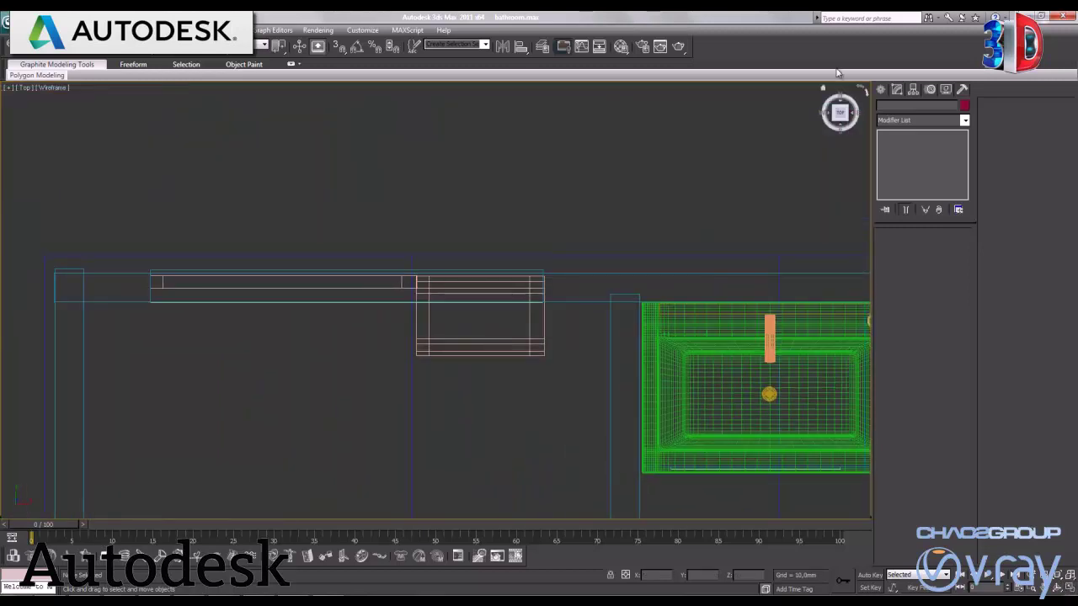
{"action": "left_click", "coordinate": [881, 89]}
Step: Draw a thin Standard Primitives box along the vanity wall in the Top view
{"action": "left_click", "coordinate": [893, 125]}
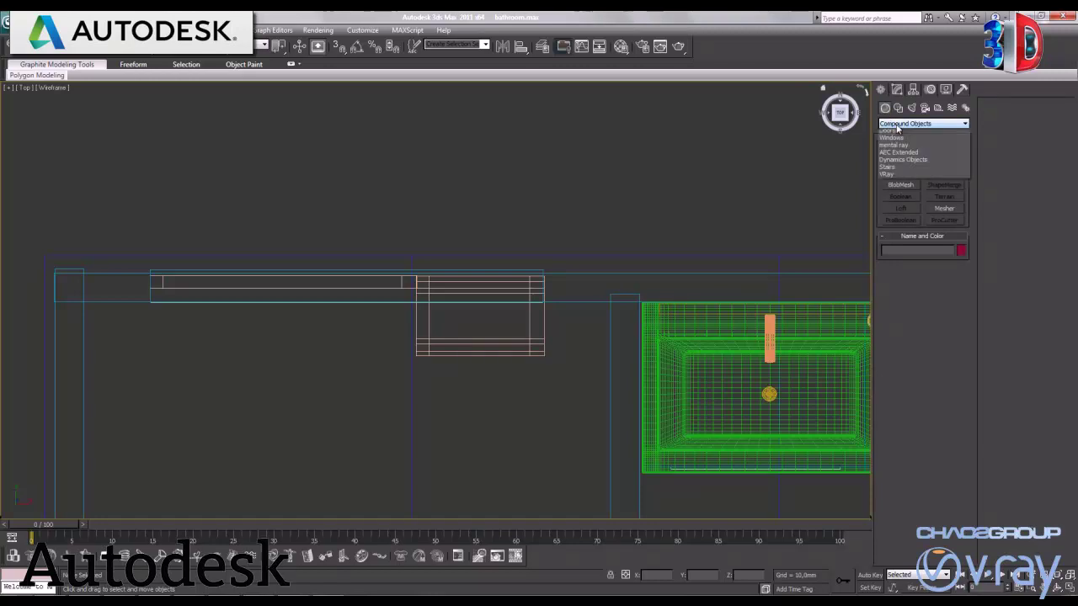
{"action": "left_click", "coordinate": [899, 130]}
{"action": "left_click", "coordinate": [900, 161]}
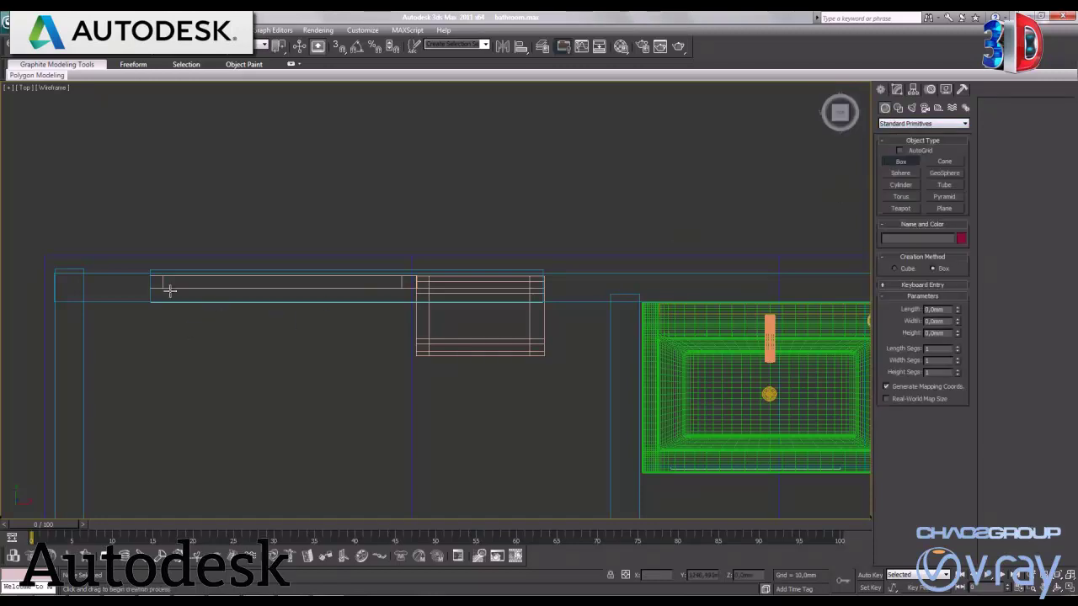
{"action": "left_click_drag", "start_coordinate": [157, 281], "coordinate": [404, 285]}
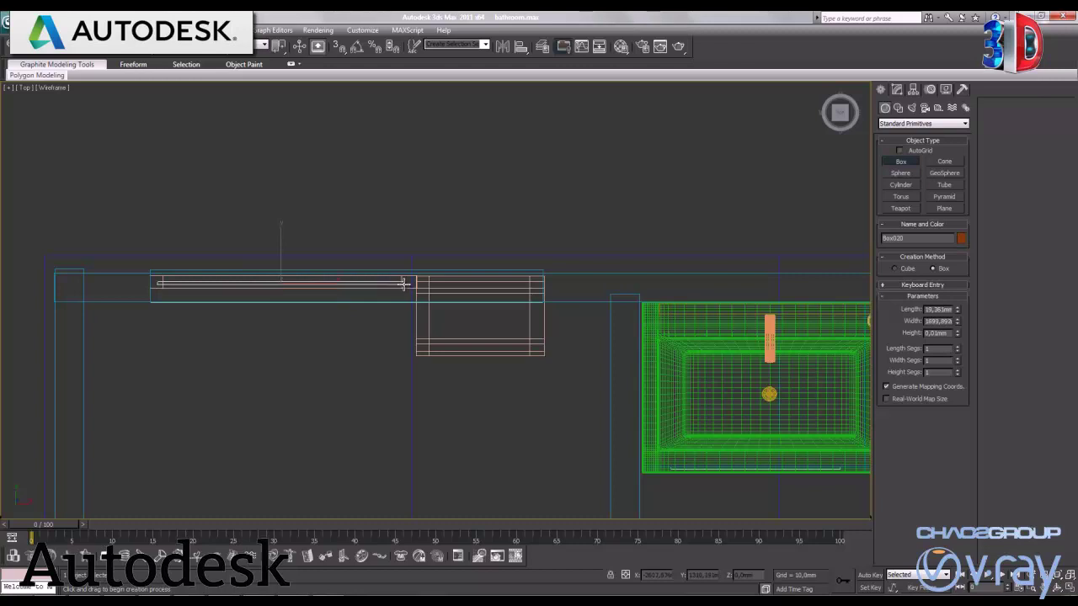
{"action": "right_click", "coordinate": [405, 278]}
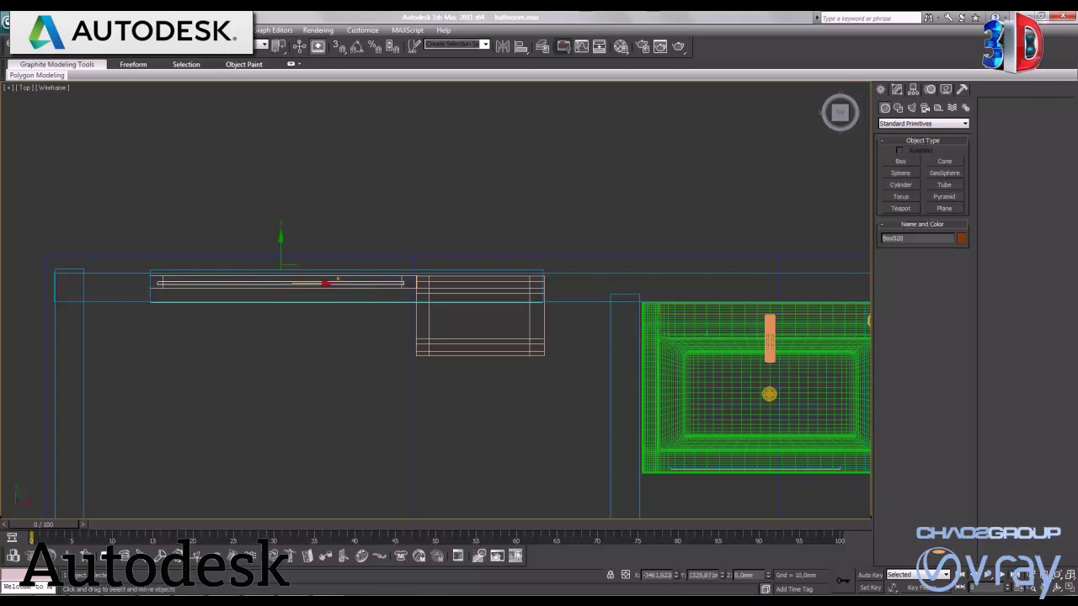
Step: In the Front view, raise the box into the left wall frame and set its height to 1084.213 mm
{"action": "key", "text": "alt+w"}
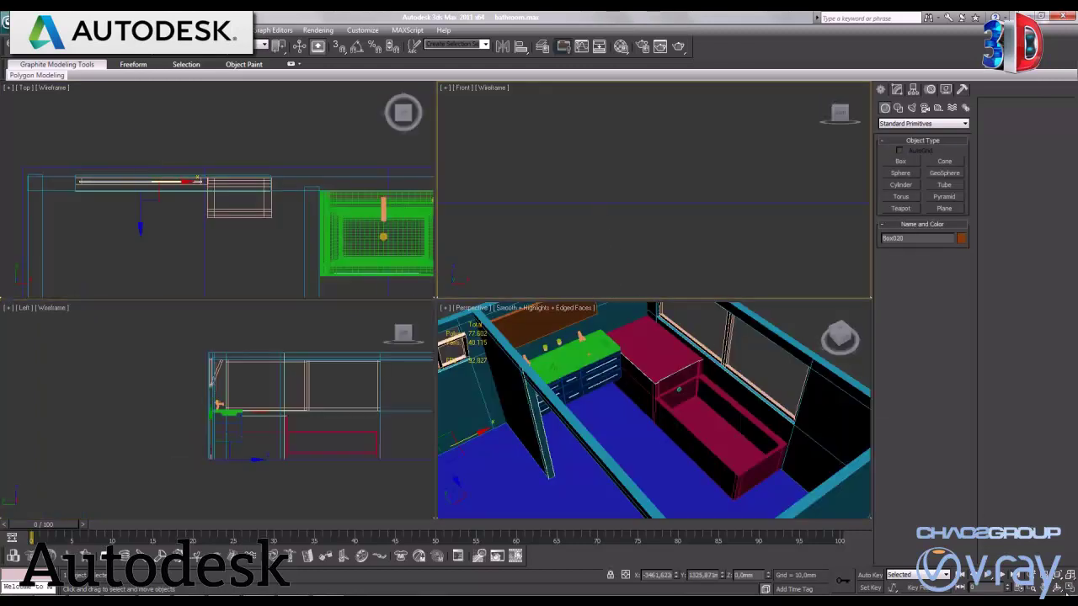
{"action": "key", "text": "alt+w"}
{"action": "scroll", "coordinate": [436, 331], "scroll_direction": "down", "scroll_amount": 3}
{"action": "middle_click_drag", "start_coordinate": [342, 281], "coordinate": [495, 387]}
{"action": "left_click_drag", "start_coordinate": [440, 478], "coordinate": [440, 201]}
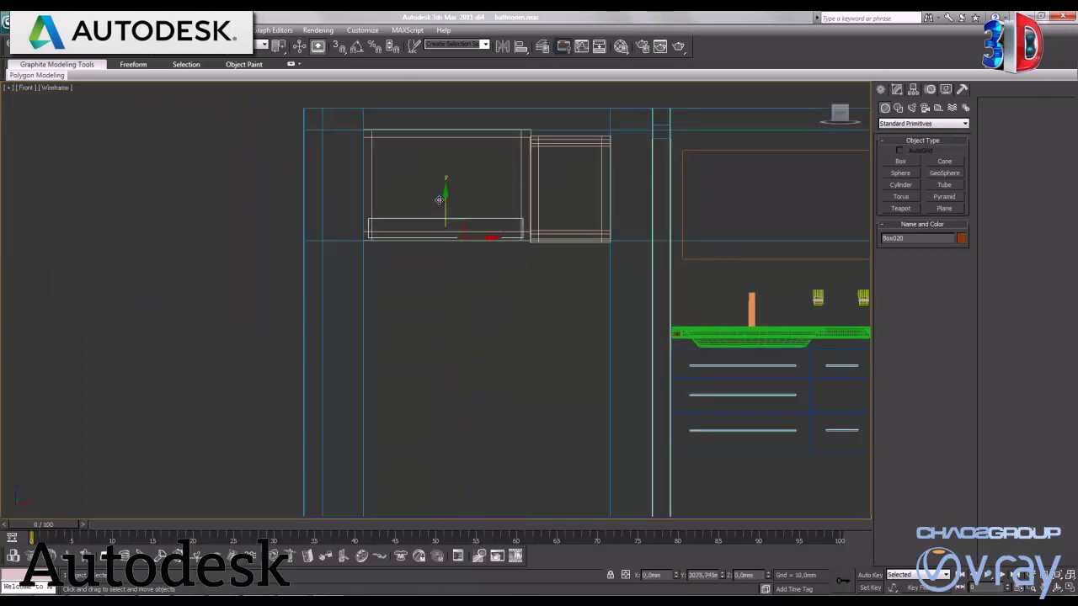
{"action": "scroll", "coordinate": [508, 286], "scroll_direction": "up", "scroll_amount": 3}
{"action": "middle_click_drag", "start_coordinate": [517, 286], "coordinate": [411, 375]}
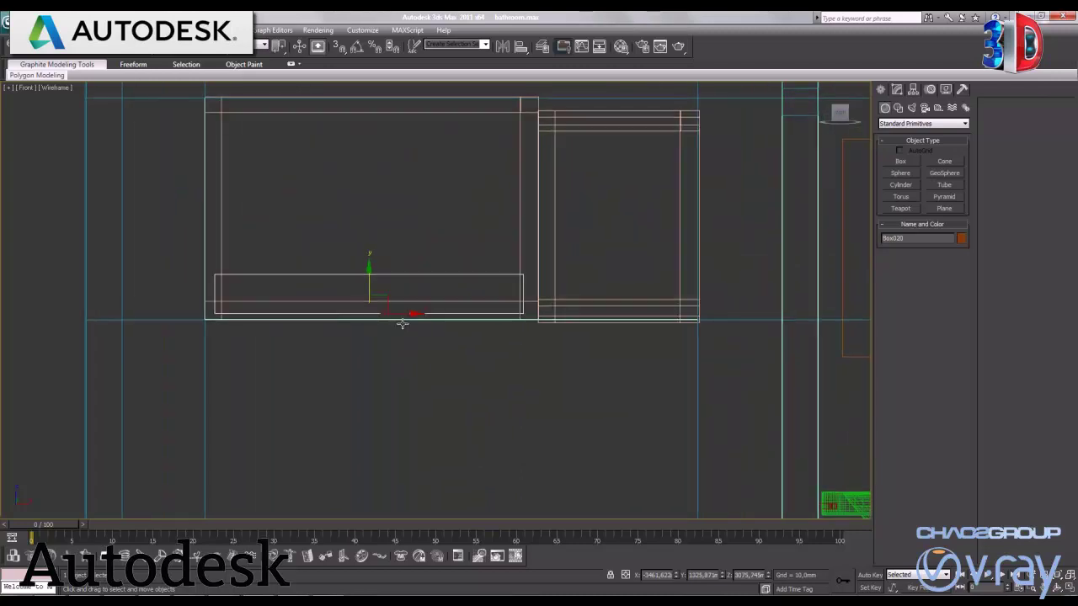
{"action": "left_click_drag", "start_coordinate": [406, 314], "coordinate": [408, 315]}
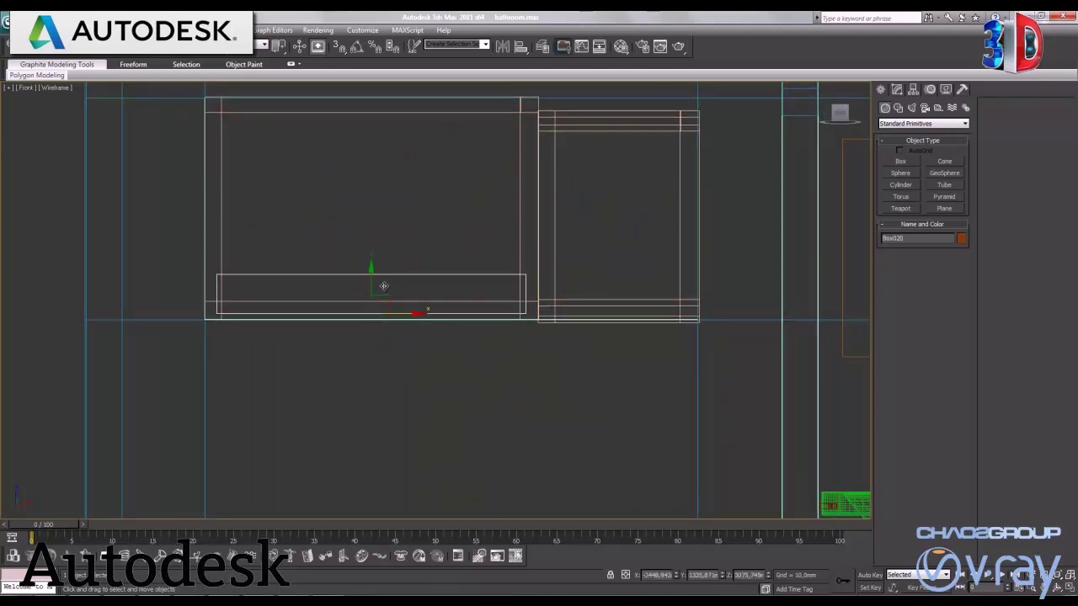
{"action": "left_click_drag", "start_coordinate": [373, 277], "coordinate": [371, 271]}
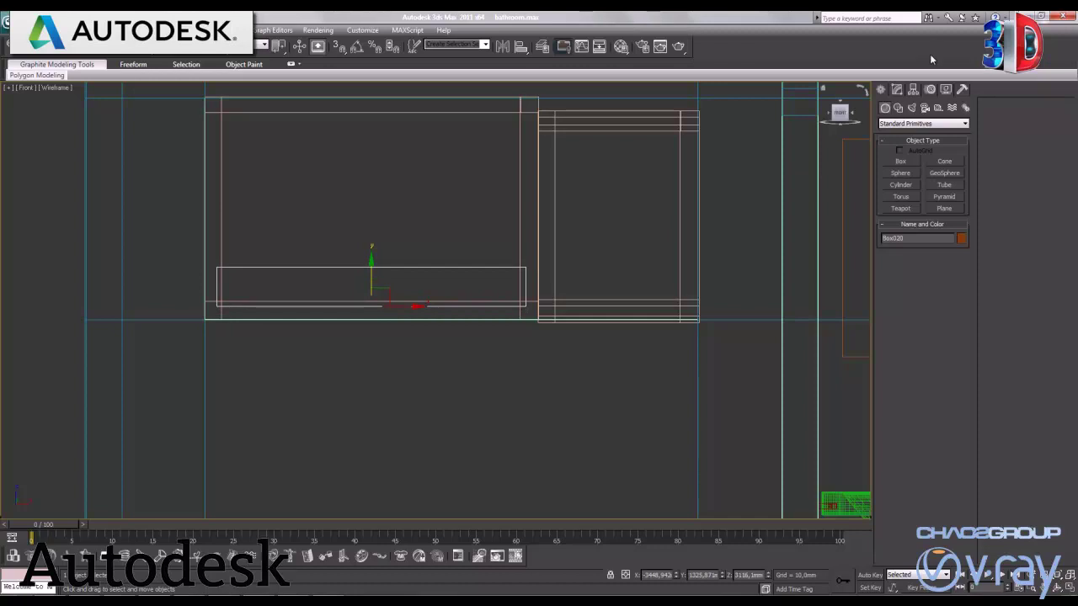
{"action": "left_click", "coordinate": [896, 89]}
{"action": "left_click_drag", "start_coordinate": [957, 275], "coordinate": [913, 55]}
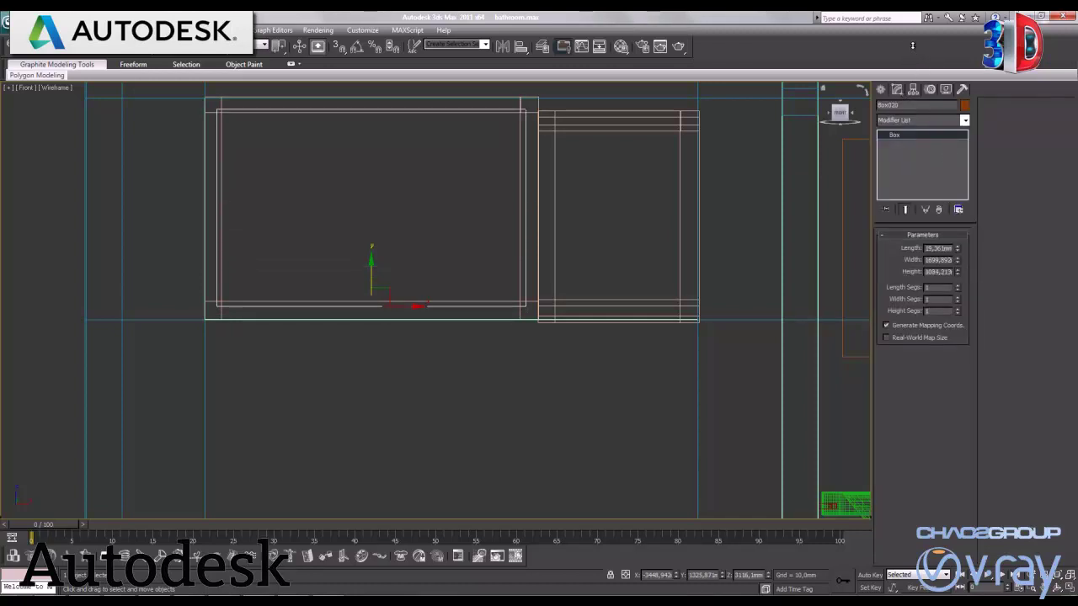
{"action": "left_click_drag", "start_coordinate": [406, 307], "coordinate": [402, 306]}
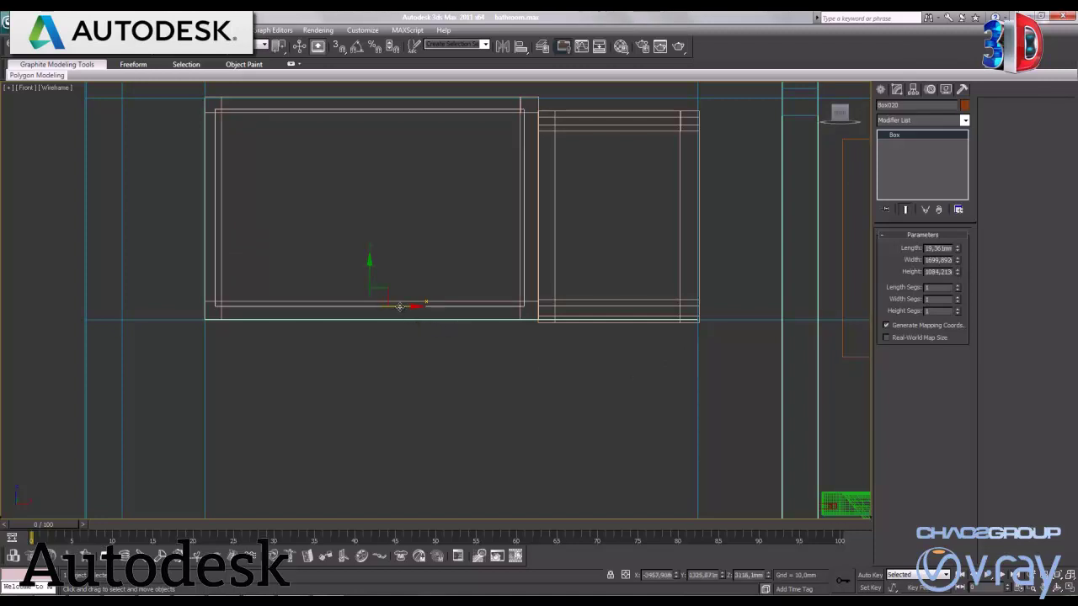
Step: Copy the panel into the right-hand frame as Box021 and narrow it to 781.95 mm wide
{"action": "left_click_drag", "start_coordinate": [400, 305], "coordinate": [657, 306], "text": "shift"}
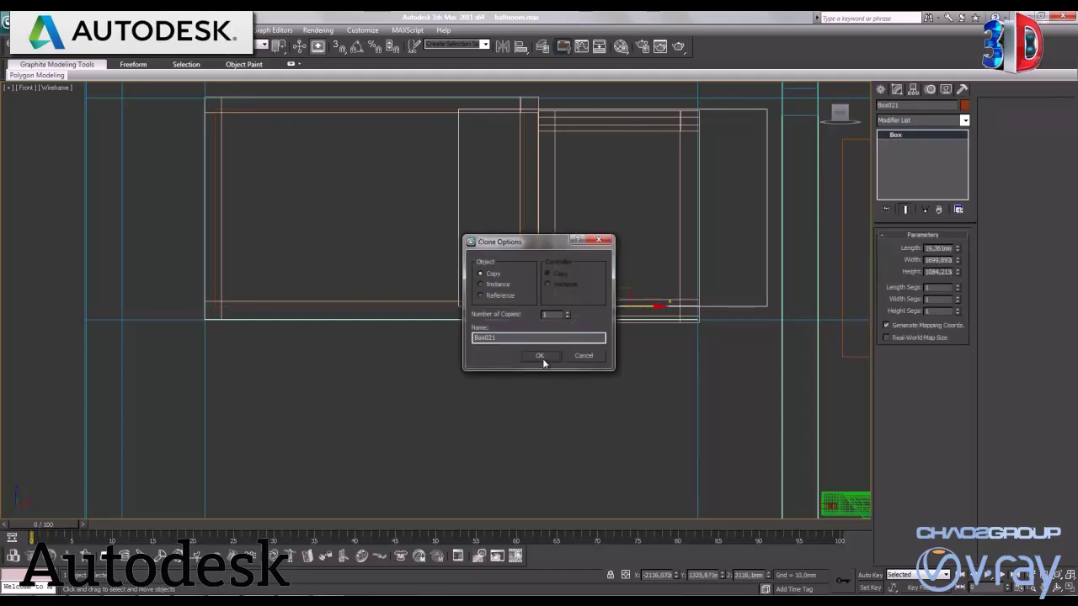
{"action": "left_click", "coordinate": [543, 359]}
{"action": "mouse_move", "coordinate": [956, 264]}
{"action": "left_mouse_down"}
{"action": "mouse_move", "coordinate": [950, 291]}
{"action": "mouse_move", "coordinate": [956, 274]}
{"action": "left_mouse_up"}
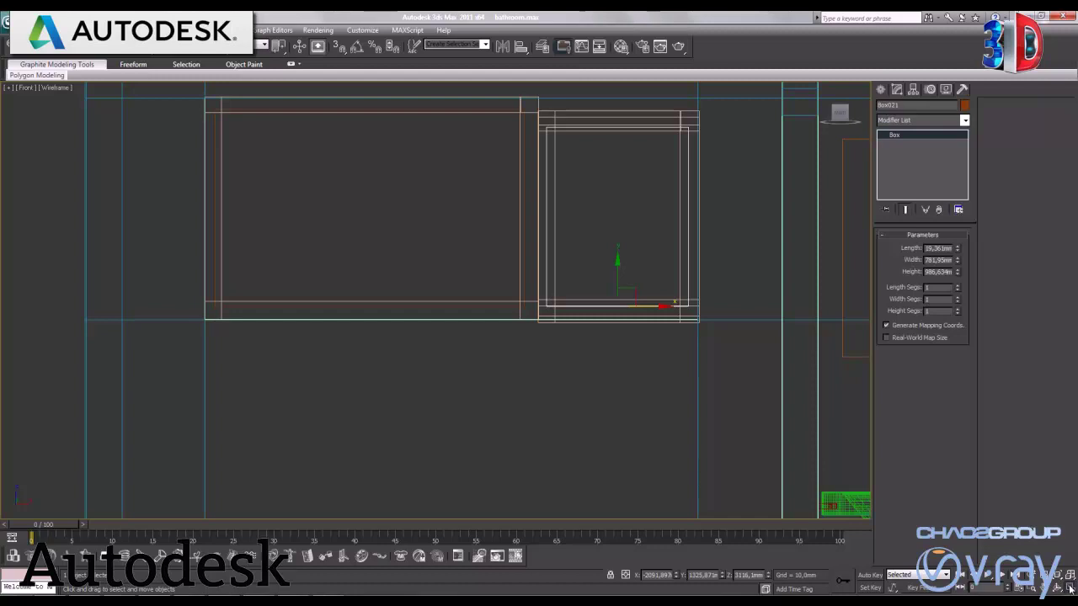
{"action": "key", "text": "alt+w"}
{"action": "left_click", "coordinate": [245, 212]}
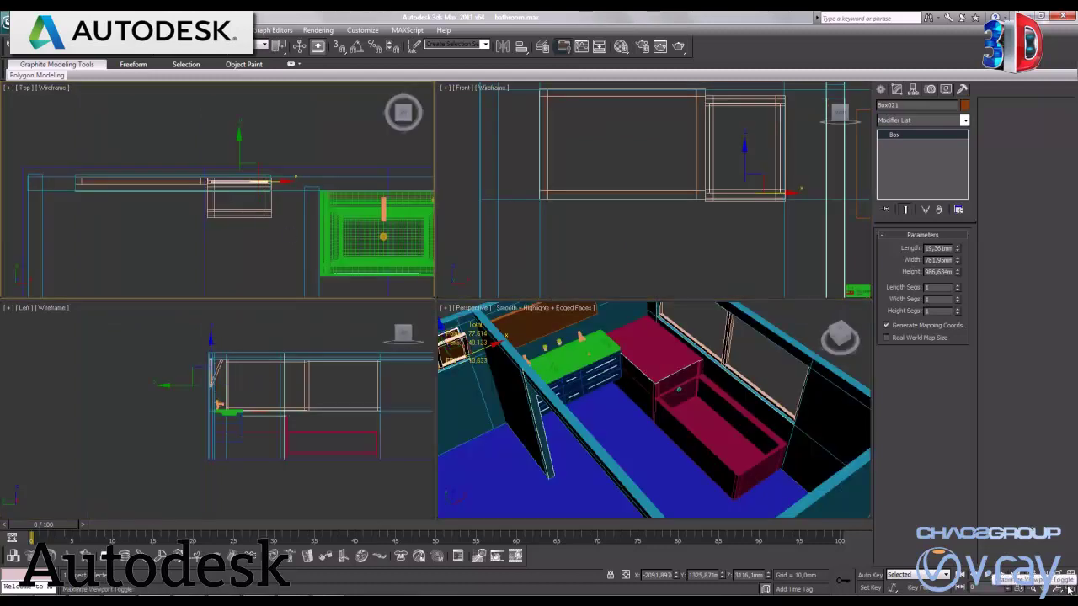
Step: In the Top view, move Box021 down in plan and rotate it -22.5 degrees
{"action": "left_click", "coordinate": [1067, 587]}
{"action": "scroll", "coordinate": [488, 312], "scroll_direction": "up", "scroll_amount": 1}
{"action": "scroll", "coordinate": [499, 322], "scroll_direction": "up", "scroll_amount": 3}
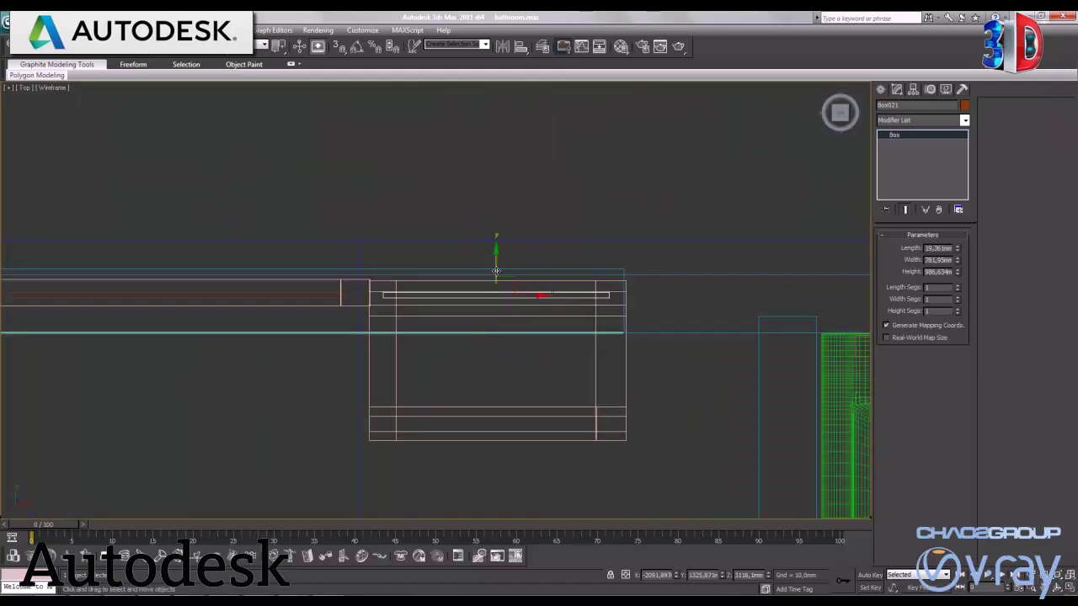
{"action": "left_click_drag", "start_coordinate": [495, 267], "coordinate": [480, 394]}
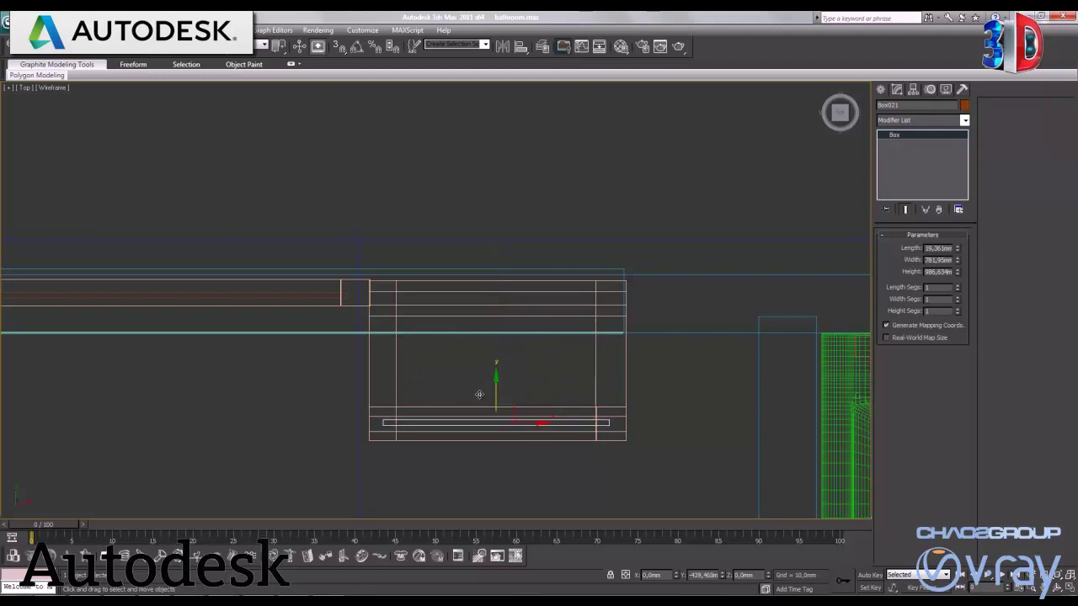
{"action": "left_click", "coordinate": [356, 47]}
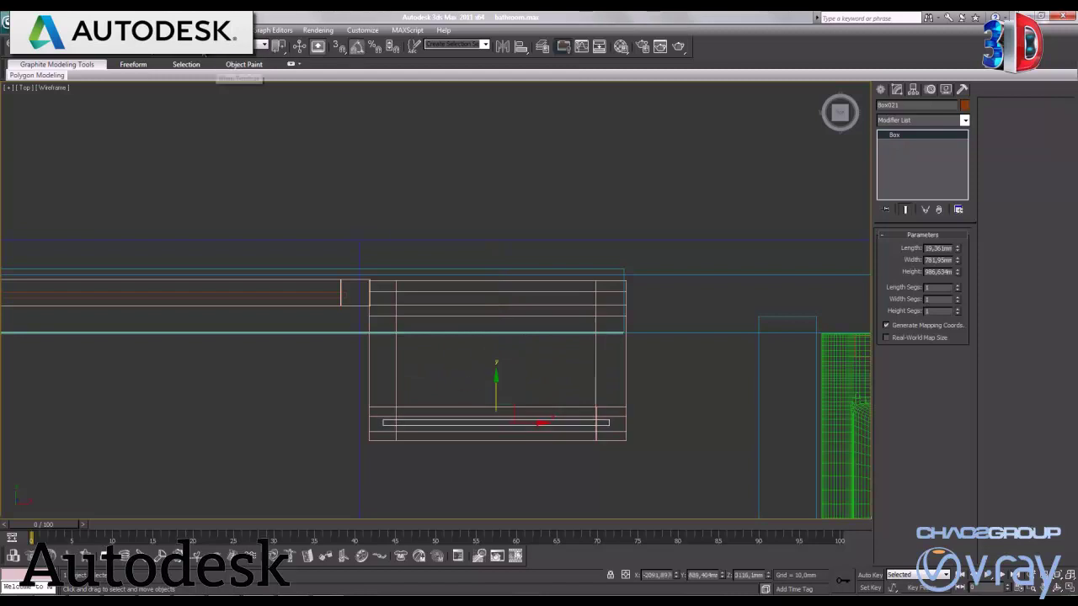
{"action": "left_click_drag", "start_coordinate": [497, 388], "coordinate": [497, 388]}
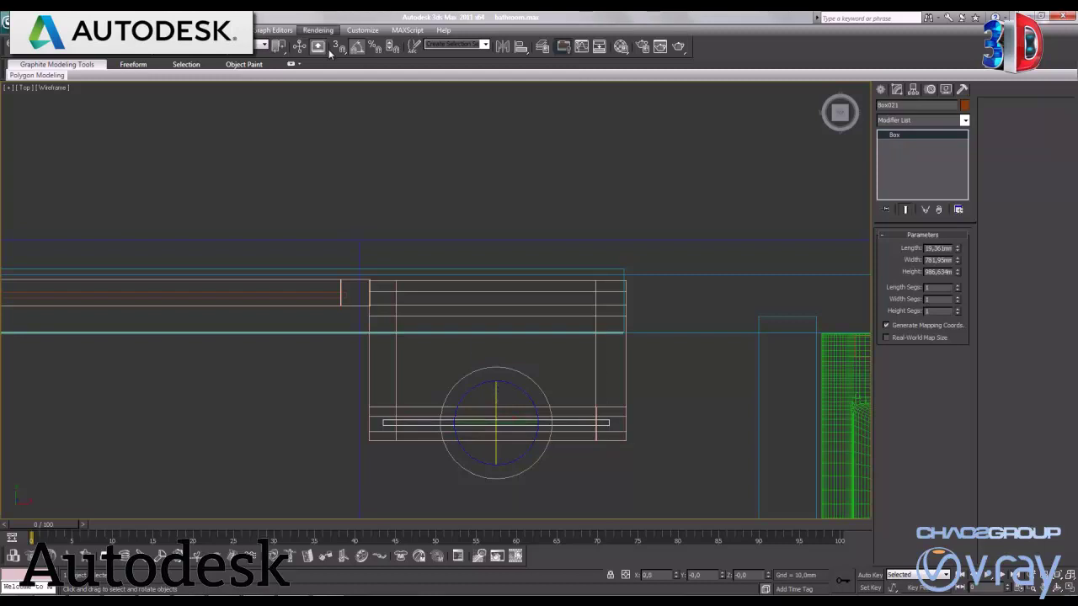
{"action": "right_click", "coordinate": [357, 46]}
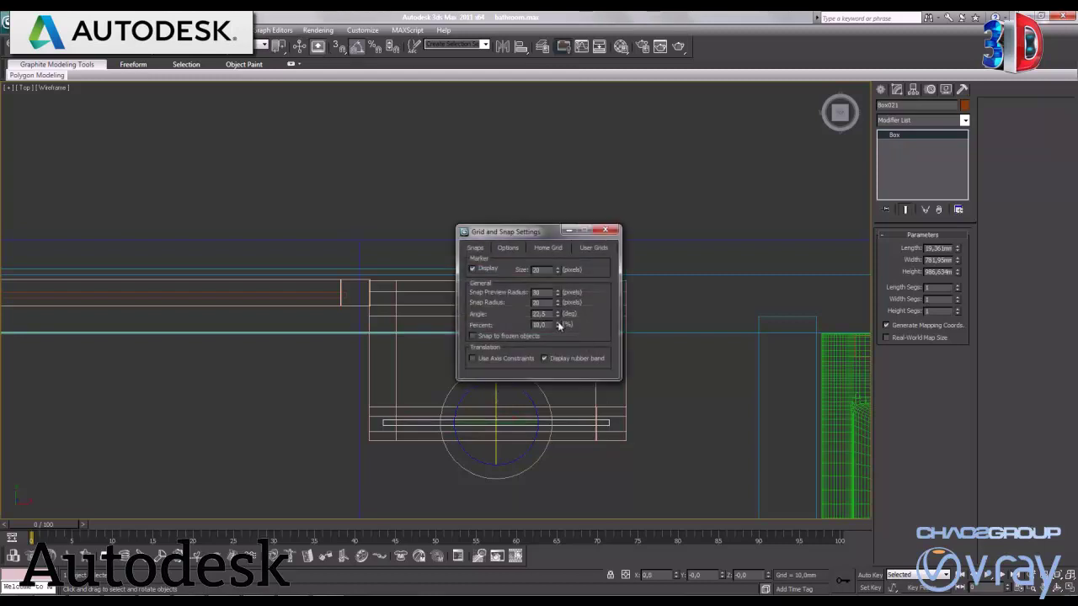
{"action": "left_click", "coordinate": [611, 231]}
{"action": "left_click_drag", "start_coordinate": [497, 399], "coordinate": [497, 392]}
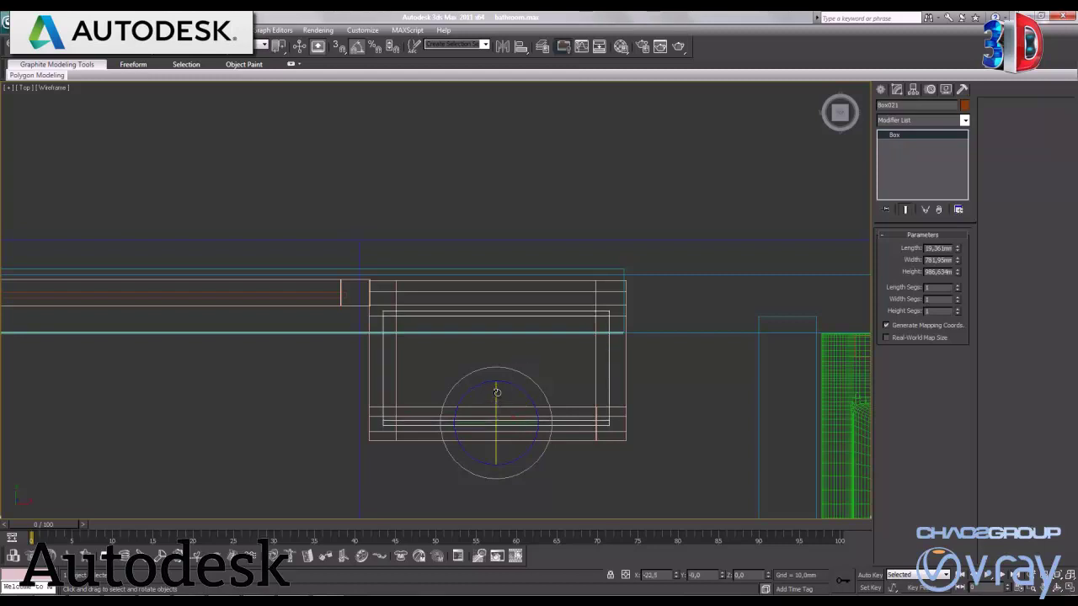
{"action": "key", "text": "w"}
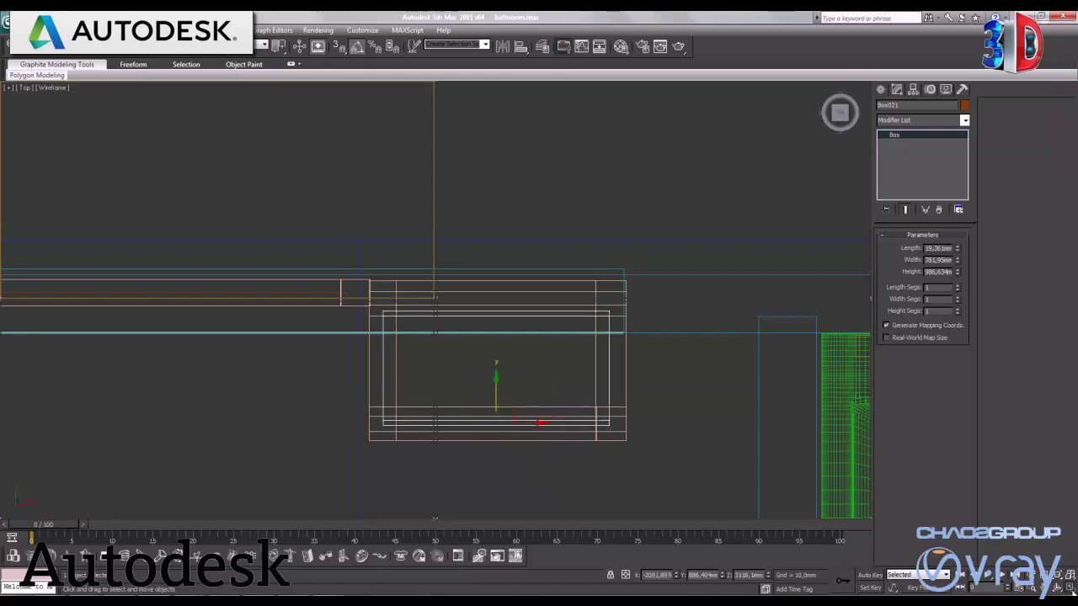
{"action": "key", "text": "alt+w"}
Step: In the Left view, tilt Box021 to match the slanted piece and set its height to 1075.43 mm
{"action": "left_click", "coordinate": [289, 360]}
{"action": "key", "text": "alt+w"}
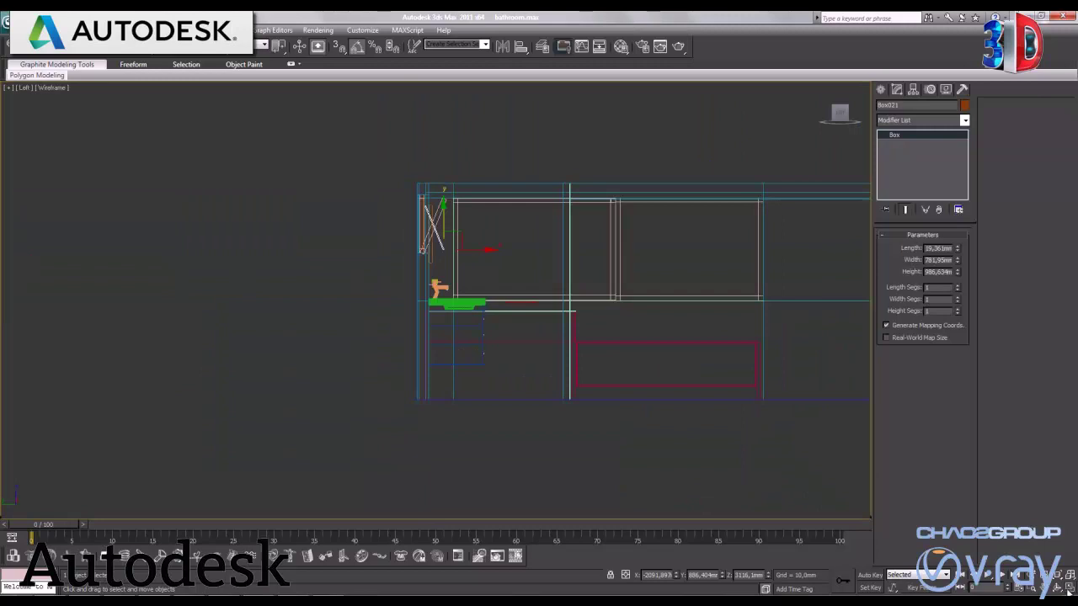
{"action": "middle_click_drag", "start_coordinate": [469, 348], "coordinate": [513, 335]}
{"action": "scroll", "coordinate": [512, 335], "scroll_direction": "up", "scroll_amount": 5}
{"action": "middle_click_drag", "start_coordinate": [568, 277], "coordinate": [498, 320]}
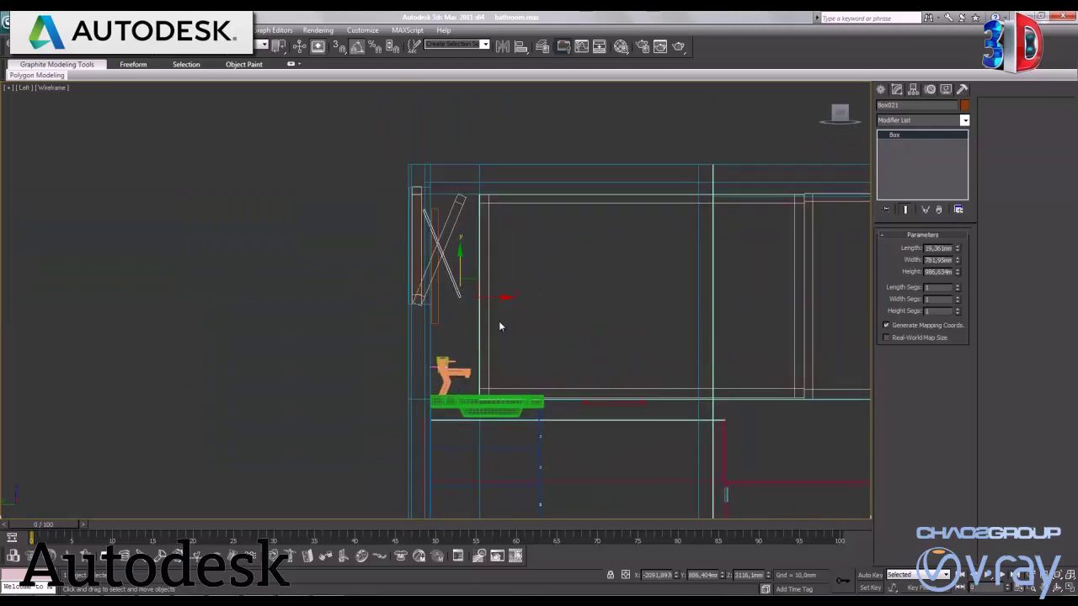
{"action": "scroll", "coordinate": [498, 321], "scroll_direction": "up", "scroll_amount": 3}
{"action": "middle_click_drag", "start_coordinate": [511, 233], "coordinate": [480, 325]}
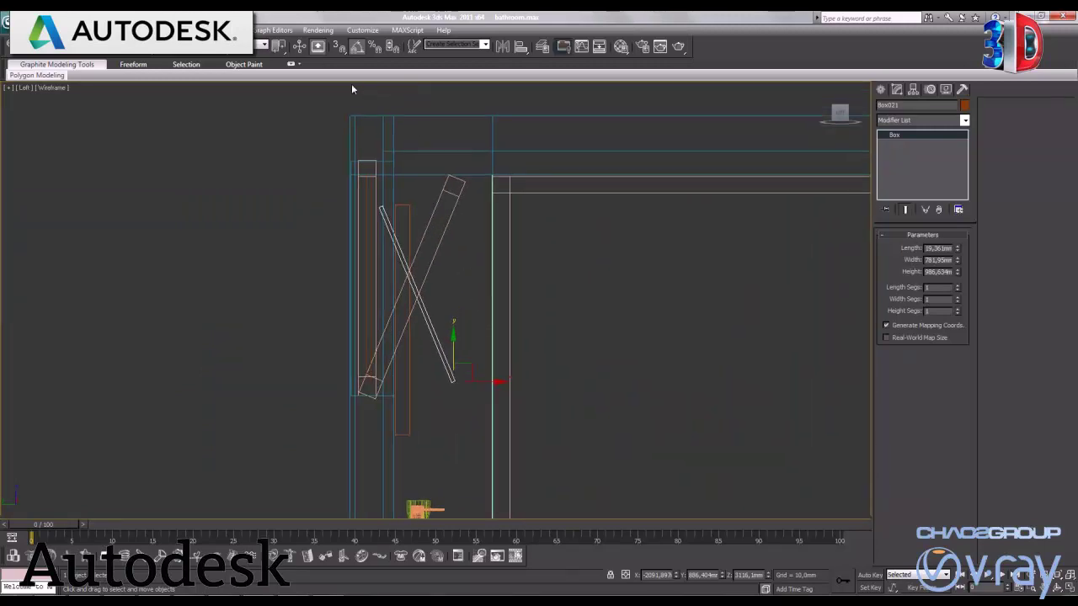
{"action": "key", "text": "e"}
{"action": "mouse_move", "coordinate": [486, 338]}
{"action": "left_mouse_down"}
{"action": "mouse_move", "coordinate": [492, 382]}
{"action": "mouse_move", "coordinate": [410, 382]}
{"action": "left_mouse_up"}
{"action": "key", "text": "w"}
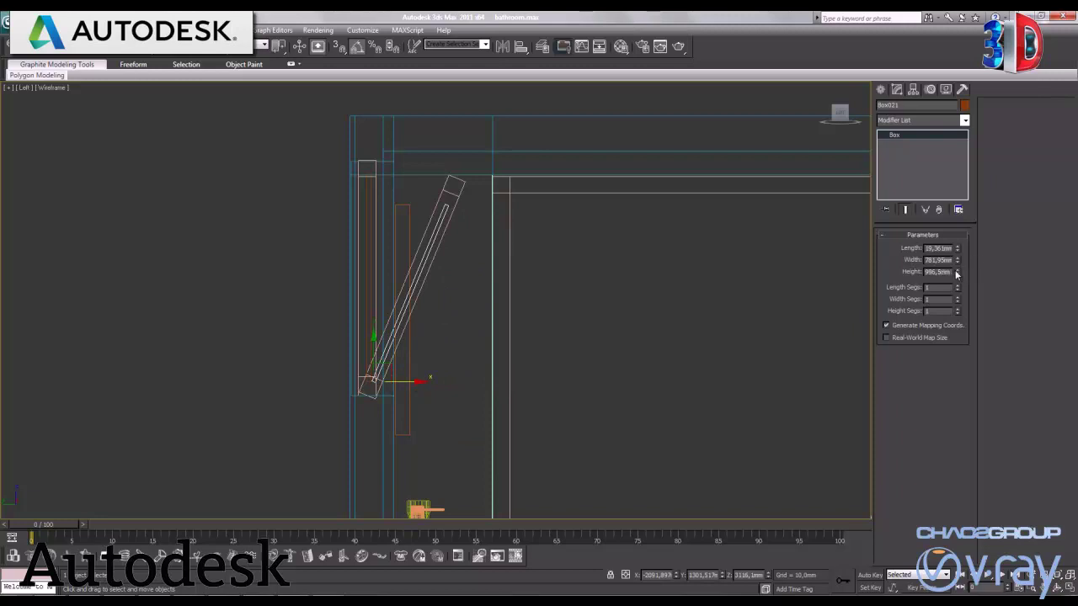
{"action": "left_click_drag", "start_coordinate": [957, 274], "coordinate": [956, 265]}
{"action": "left_click", "coordinate": [1070, 592]}
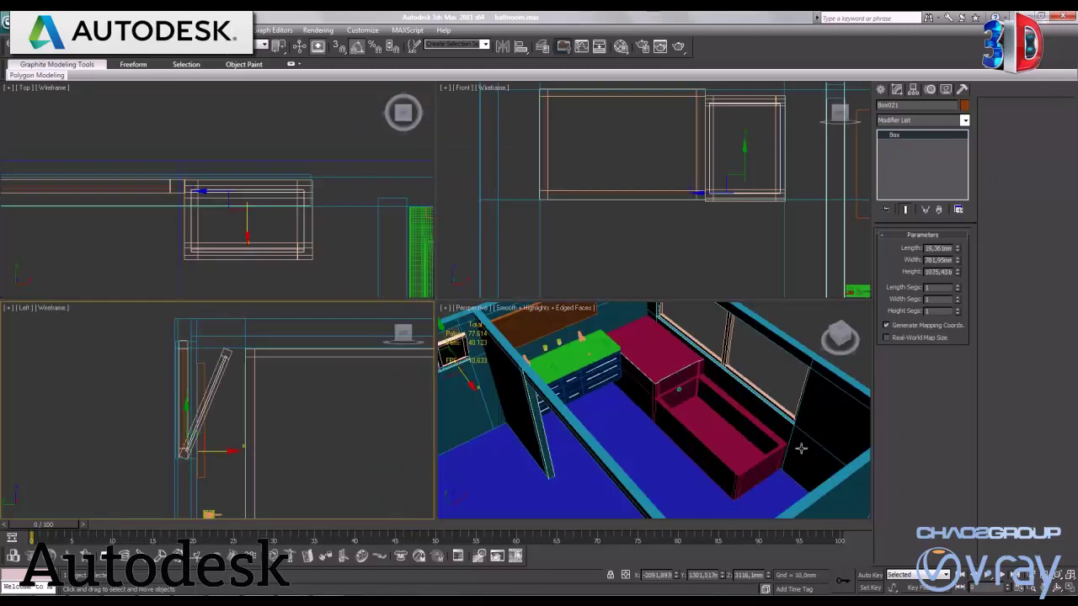
{"action": "right_click", "coordinate": [666, 381]}
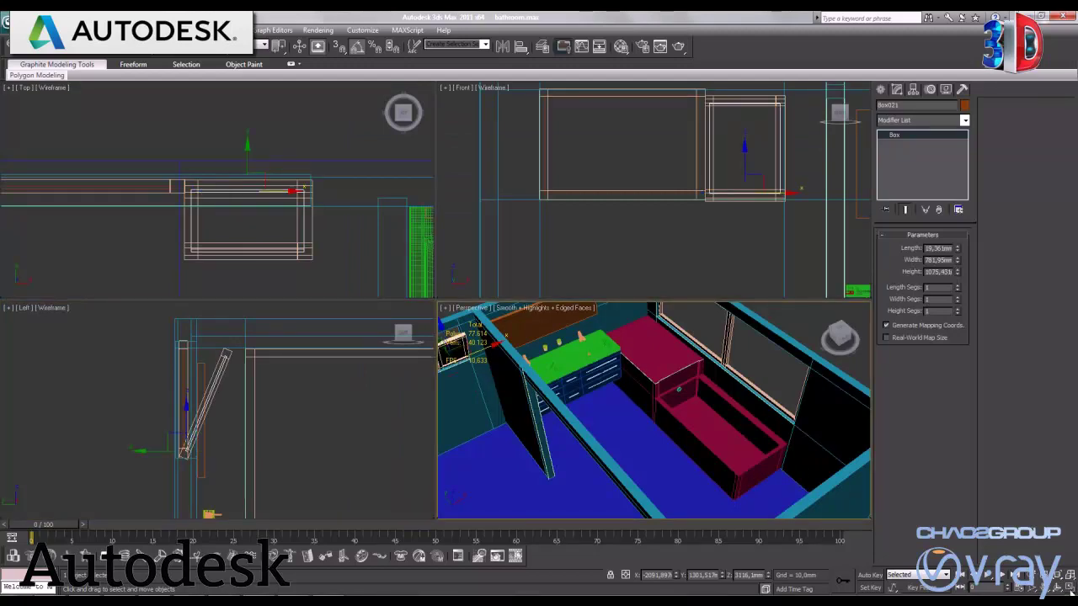
{"action": "left_click", "coordinate": [1068, 589]}
Step: Orbit the perspective view, then maximize the Top view and pan it to frame the vanity and bathtub
{"action": "mouse_move", "coordinate": [410, 289]}
{"action": "middle_mouse_down", "text": "alt"}
{"action": "mouse_move", "coordinate": [601, 326]}
{"action": "mouse_move", "coordinate": [496, 353]}
{"action": "mouse_move", "coordinate": [517, 329]}
{"action": "mouse_move", "coordinate": [500, 330]}
{"action": "middle_mouse_up", "text": "alt"}
{"action": "scroll", "coordinate": [471, 344], "scroll_direction": "up", "scroll_amount": 3}
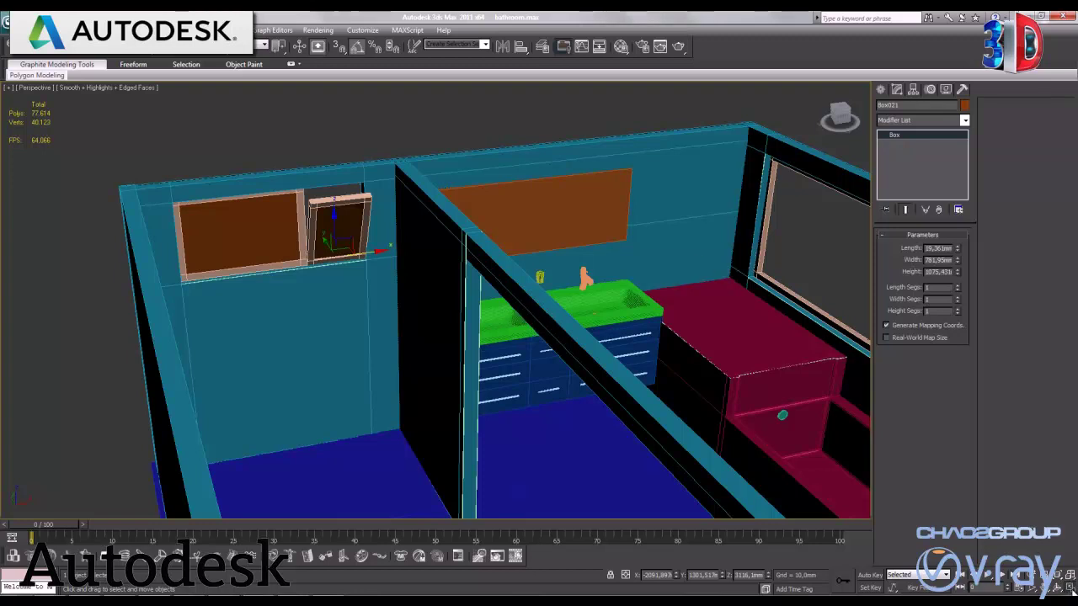
{"action": "key", "text": "alt+w"}
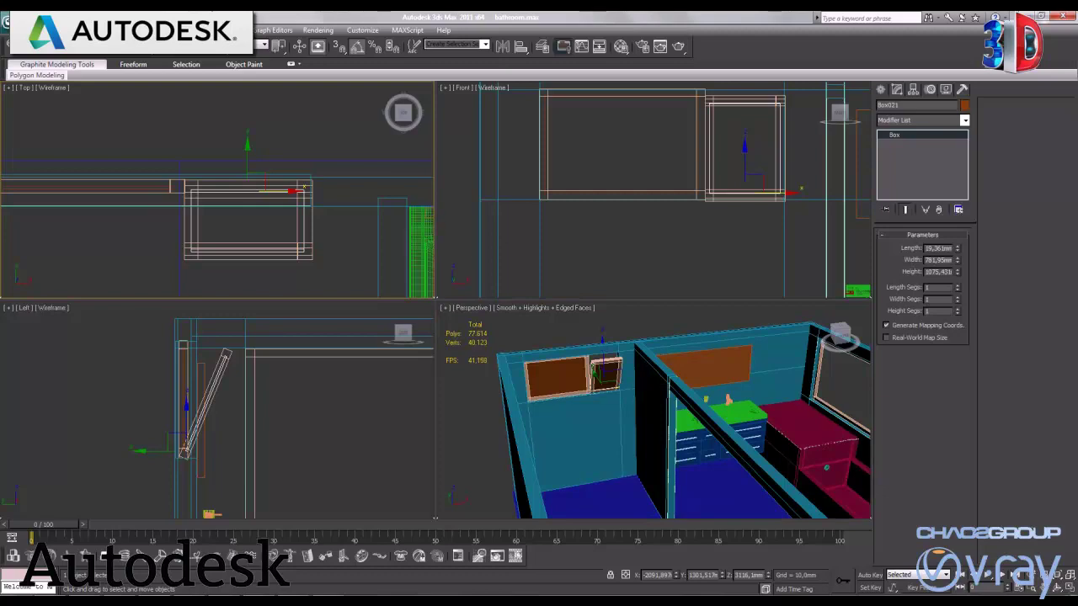
{"action": "key", "text": "alt+w"}
{"action": "middle_click_drag", "start_coordinate": [671, 339], "coordinate": [503, 315]}
{"action": "scroll", "coordinate": [543, 333], "scroll_direction": "down", "scroll_amount": 5}
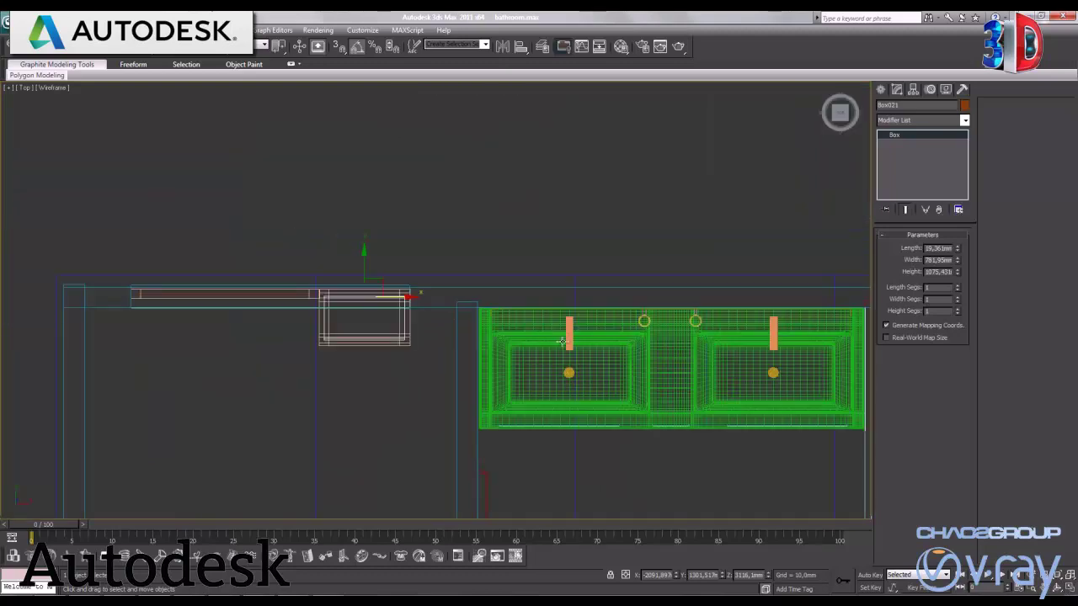
{"action": "middle_click_drag", "start_coordinate": [673, 379], "coordinate": [392, 284]}
{"action": "scroll", "coordinate": [392, 284], "scroll_direction": "down", "scroll_amount": 2}
{"action": "middle_click_drag", "start_coordinate": [627, 375], "coordinate": [537, 203]}
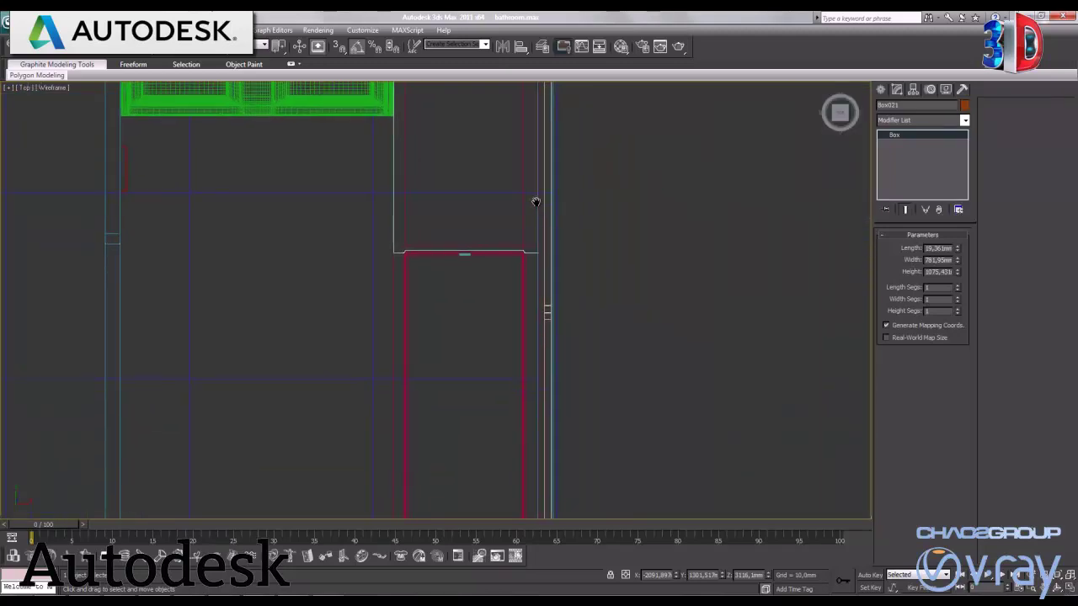
{"action": "scroll", "coordinate": [539, 214], "scroll_direction": "down", "scroll_amount": 2}
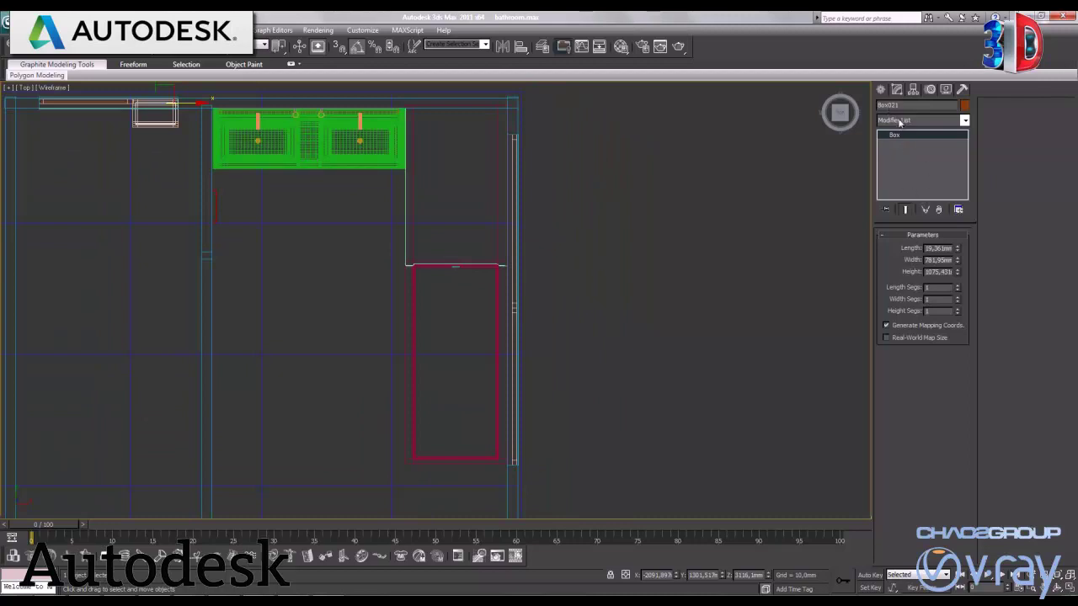
Step: Draw a thin box, Box022, along the wall beside the tub and slide it against the wall
{"action": "left_click", "coordinate": [881, 89]}
{"action": "left_click", "coordinate": [901, 162]}
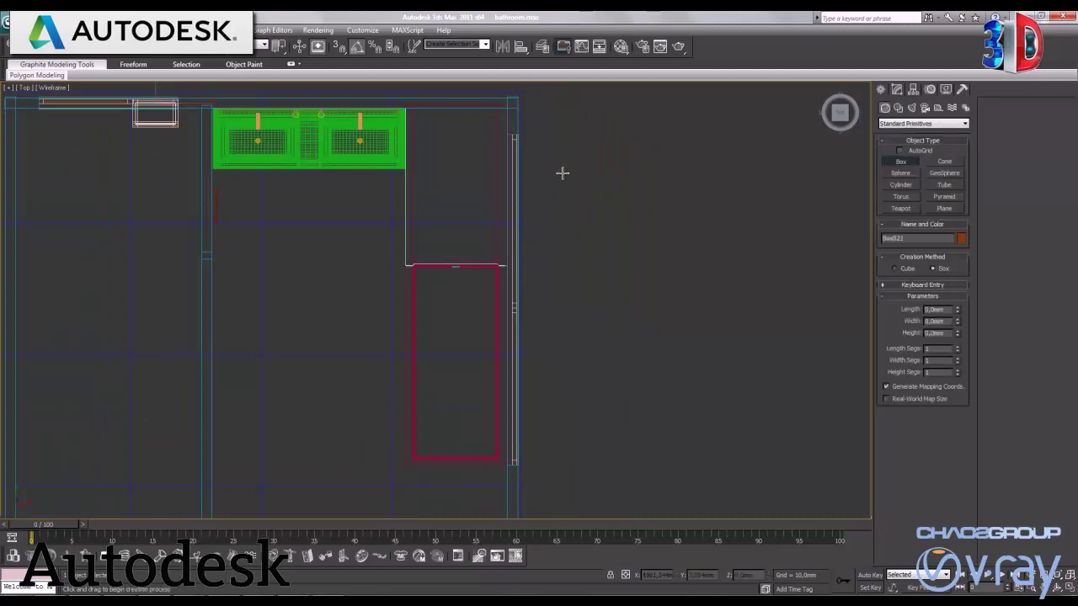
{"action": "left_click_drag", "start_coordinate": [526, 138], "coordinate": [527, 459]}
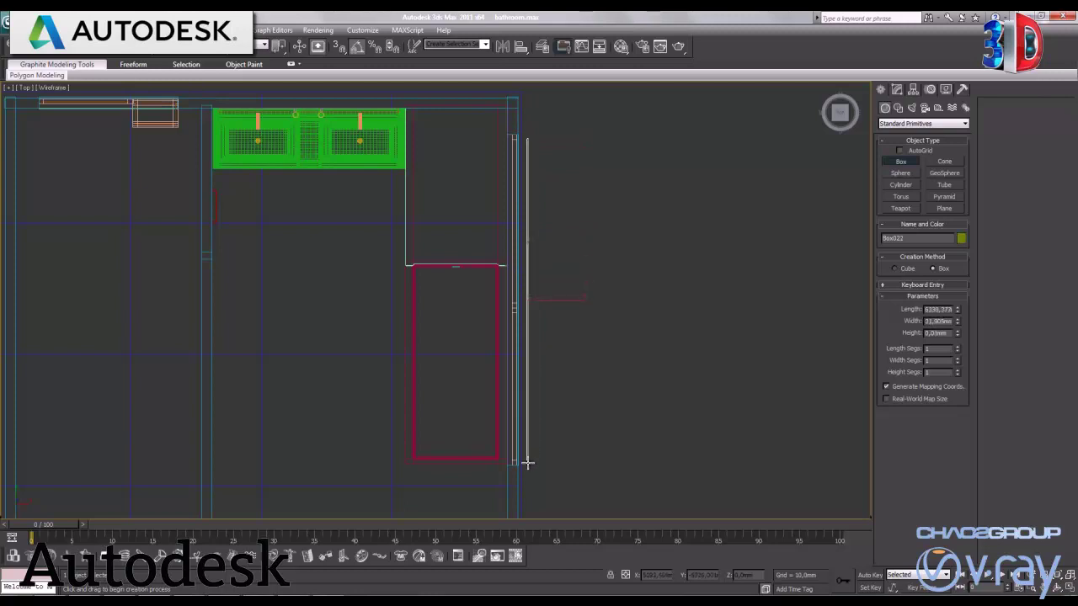
{"action": "left_click", "coordinate": [529, 433]}
{"action": "right_click", "coordinate": [564, 355]}
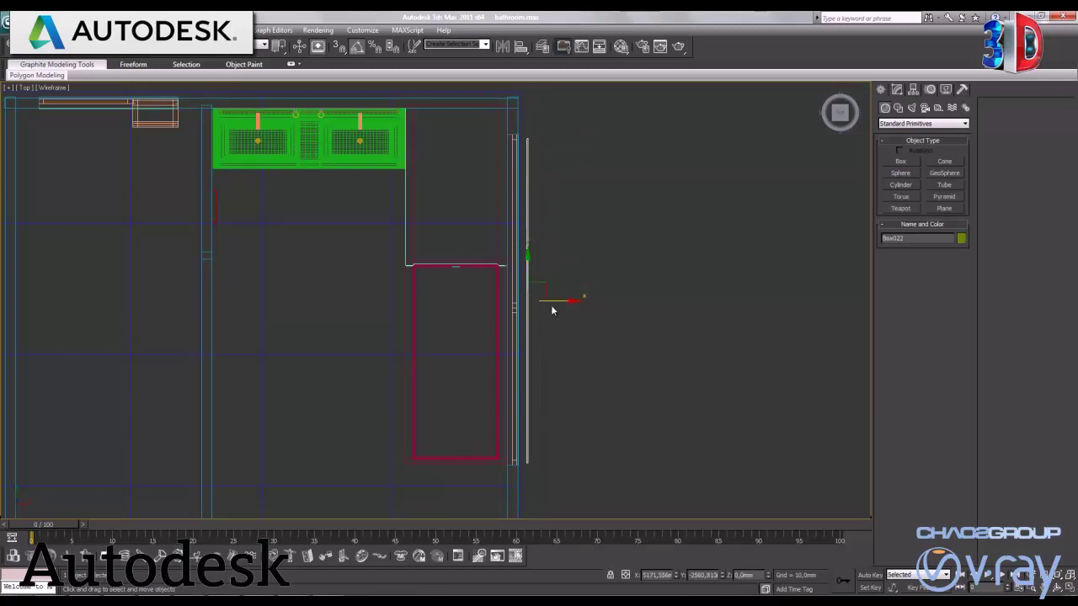
{"action": "left_click_drag", "start_coordinate": [566, 301], "coordinate": [556, 301]}
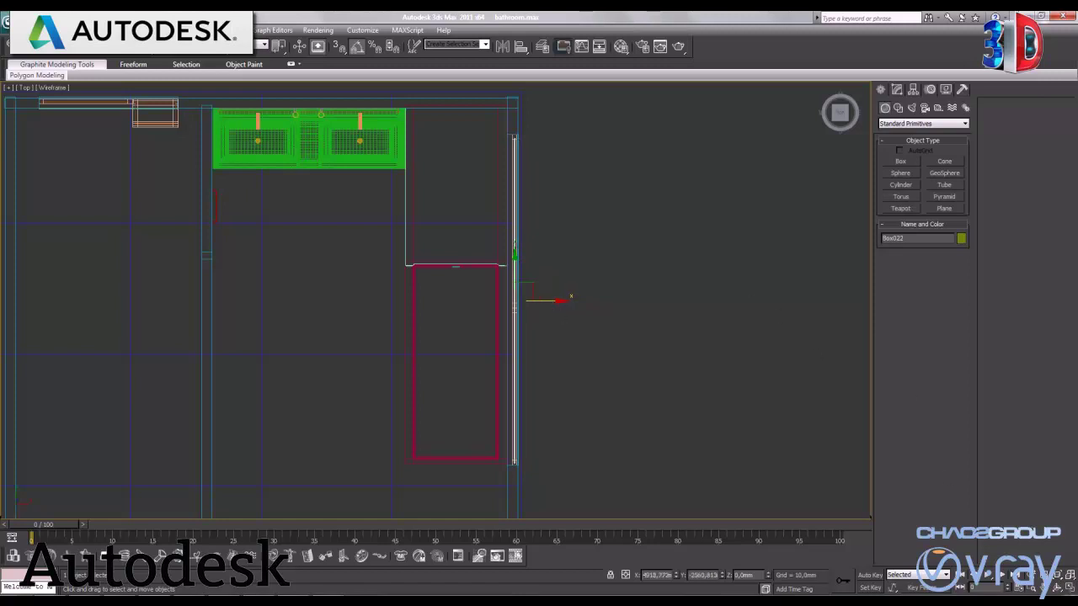
Step: In the Left view, lift Box022 up the wall and set its height to 2010.826 mm
{"action": "key", "text": "alt+w"}
{"action": "middle_click", "coordinate": [296, 392]}
{"action": "left_click", "coordinate": [1070, 590]}
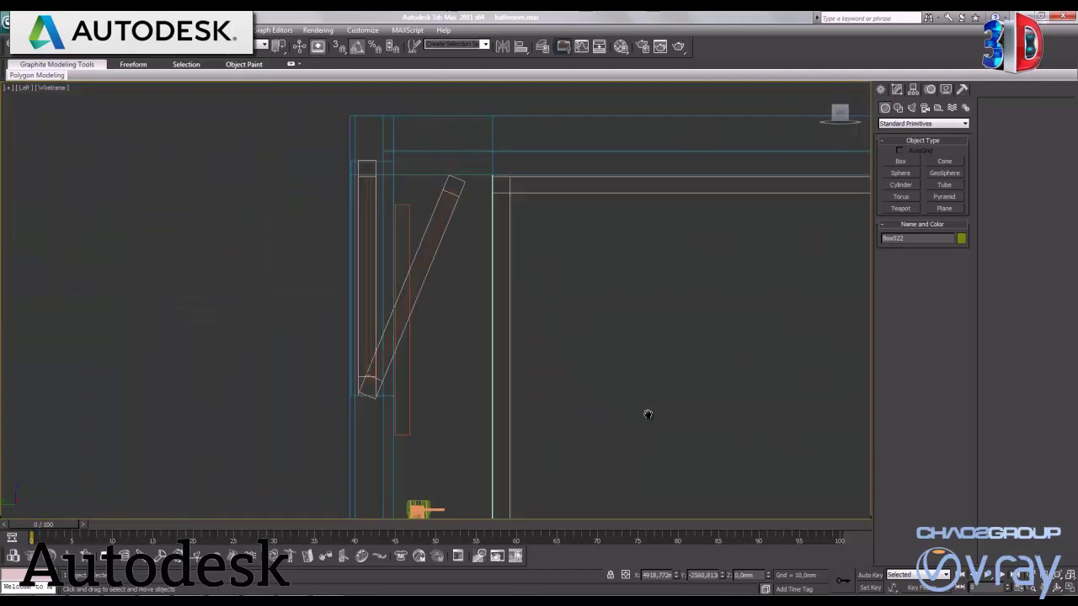
{"action": "middle_click_drag", "start_coordinate": [654, 418], "coordinate": [416, 250]}
{"action": "scroll", "coordinate": [416, 250], "scroll_direction": "down", "scroll_amount": 5}
{"action": "left_click_drag", "start_coordinate": [481, 335], "coordinate": [481, 290]}
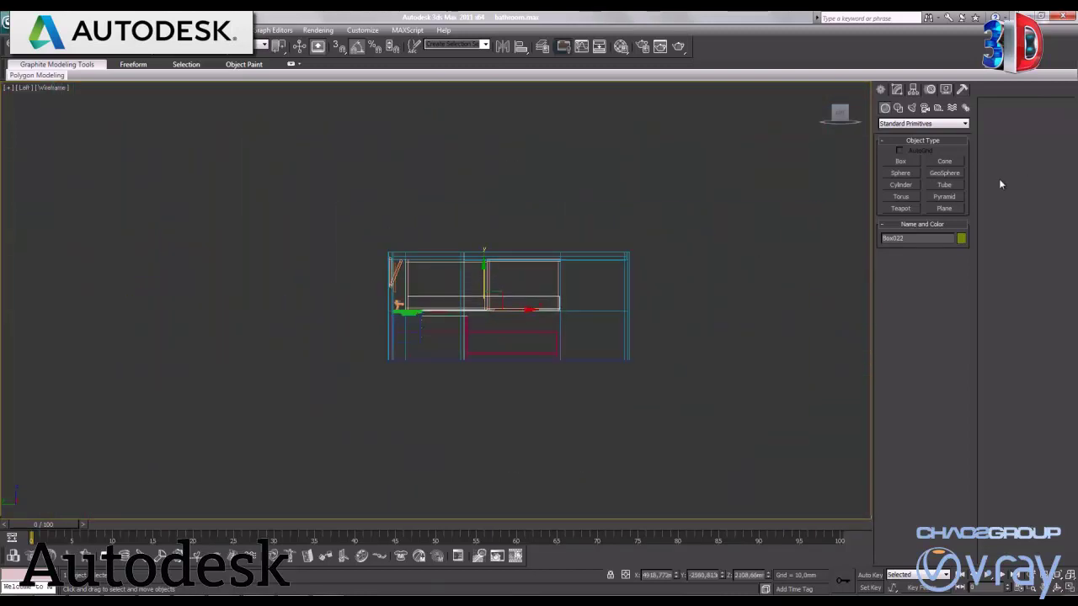
{"action": "left_click", "coordinate": [899, 90]}
{"action": "left_click_drag", "start_coordinate": [957, 272], "coordinate": [956, 121]}
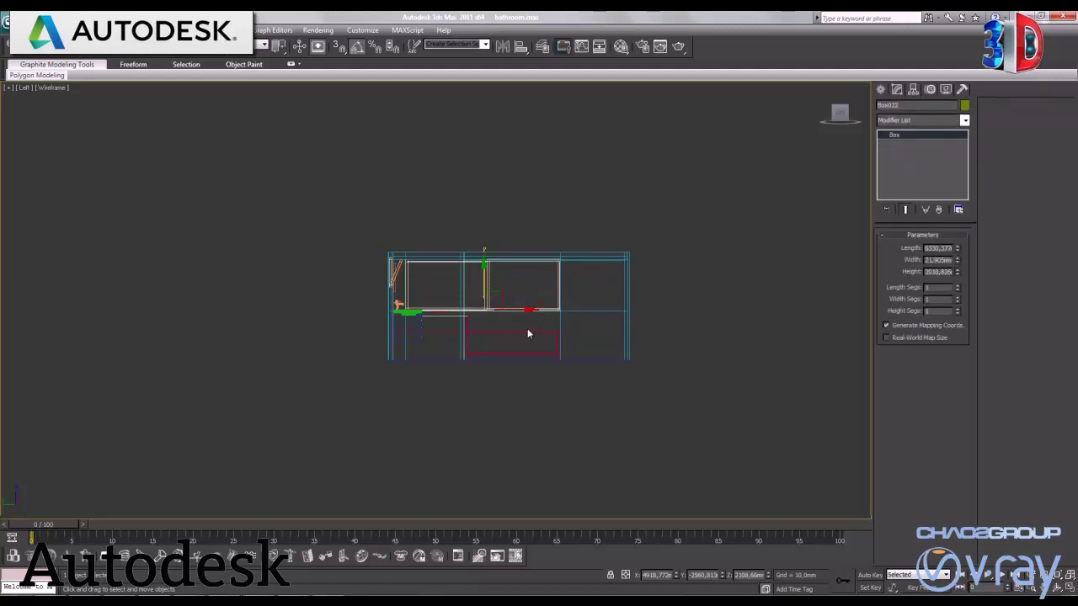
{"action": "scroll", "coordinate": [527, 330], "scroll_direction": "up", "scroll_amount": 1}
{"action": "scroll", "coordinate": [551, 335], "scroll_direction": "up", "scroll_amount": 2}
{"action": "scroll", "coordinate": [600, 351], "scroll_direction": "up", "scroll_amount": 2}
{"action": "middle_click_drag", "start_coordinate": [631, 347], "coordinate": [530, 369]}
{"action": "scroll", "coordinate": [602, 354], "scroll_direction": "up", "scroll_amount": 2}
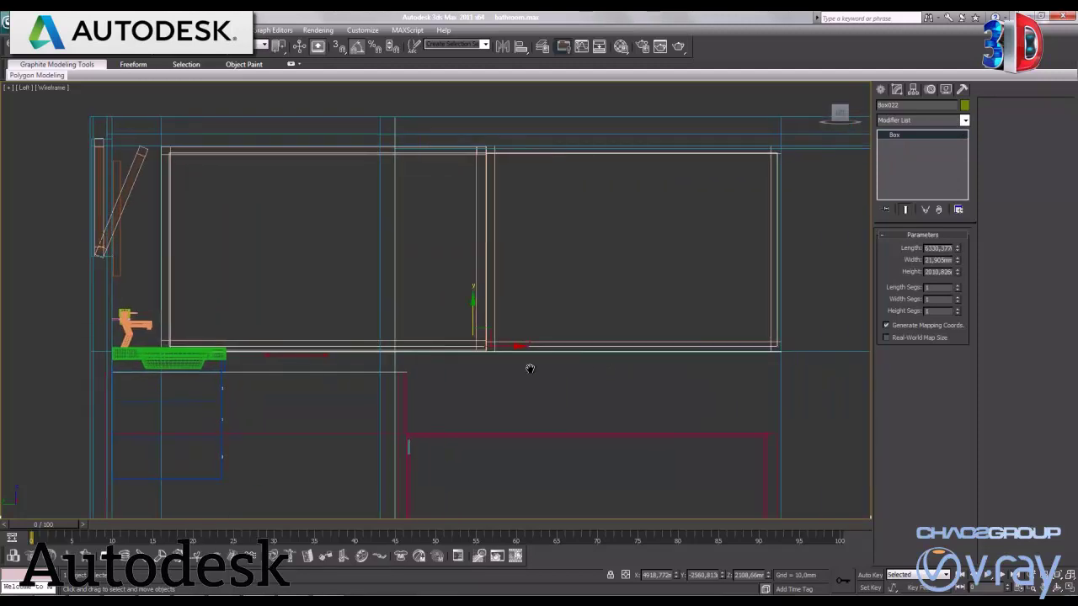
{"action": "left_click_drag", "start_coordinate": [509, 347], "coordinate": [506, 347]}
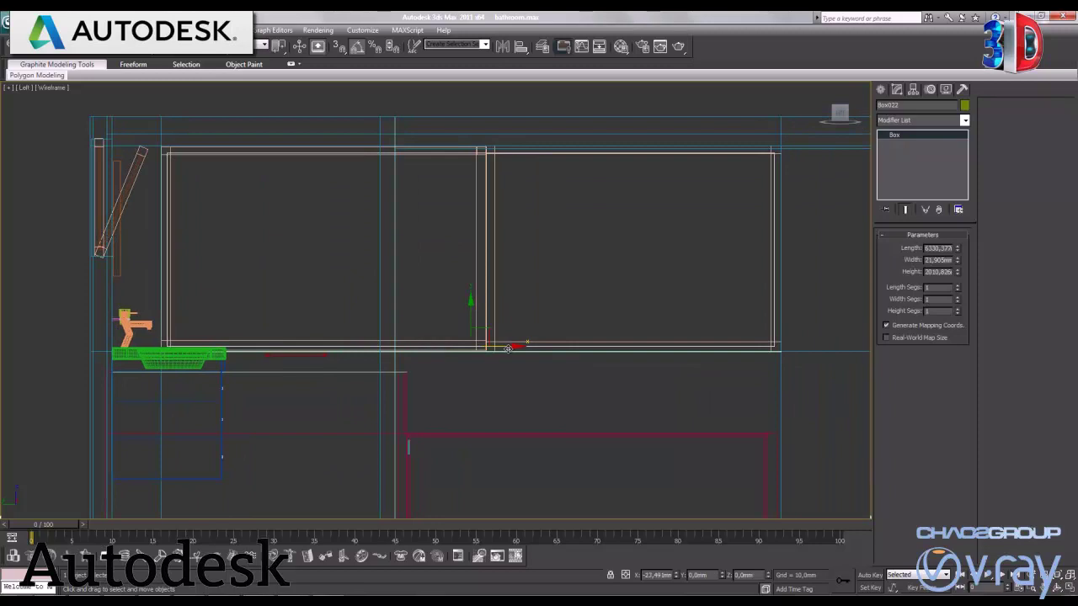
{"action": "left_click", "coordinate": [554, 268]}
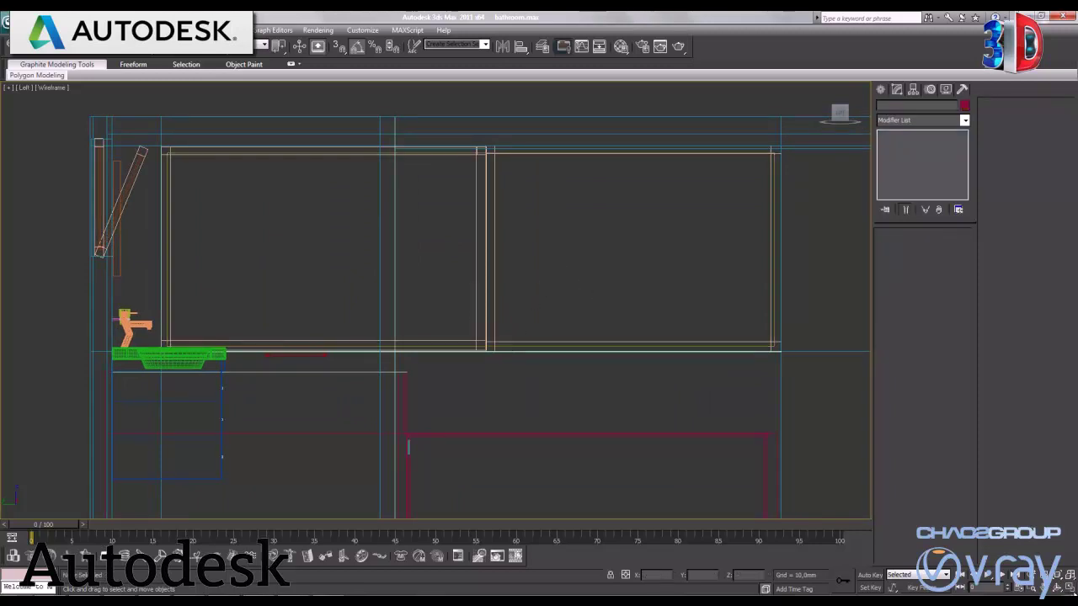
{"action": "key", "text": "alt+w"}
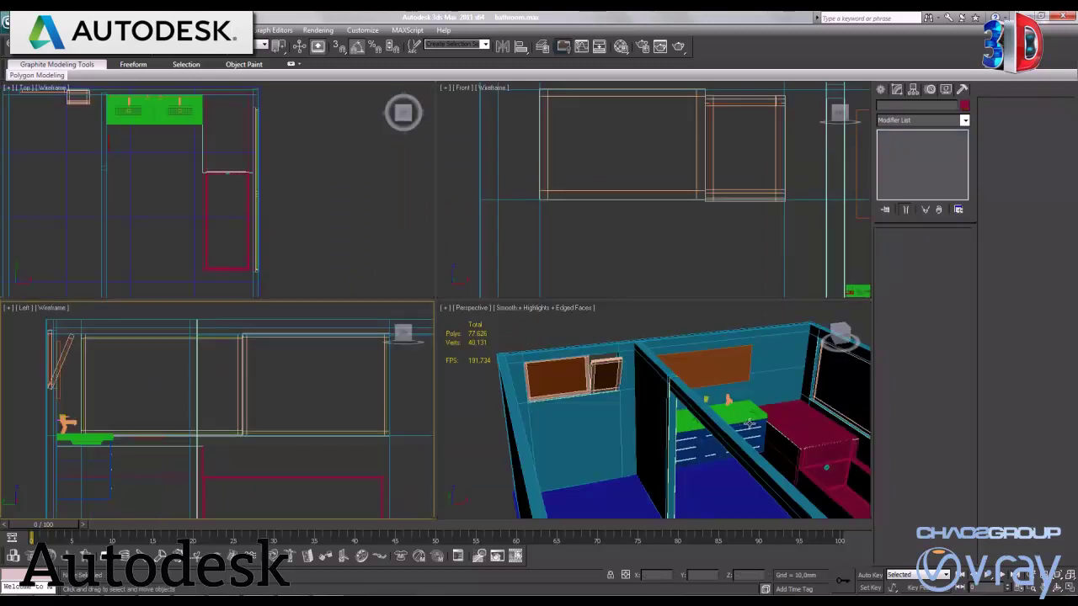
Step: Maximize the Top view and zoom in over the towel bar area
{"action": "scroll", "coordinate": [749, 425], "scroll_direction": "up", "scroll_amount": 4}
{"action": "right_click", "coordinate": [295, 163]}
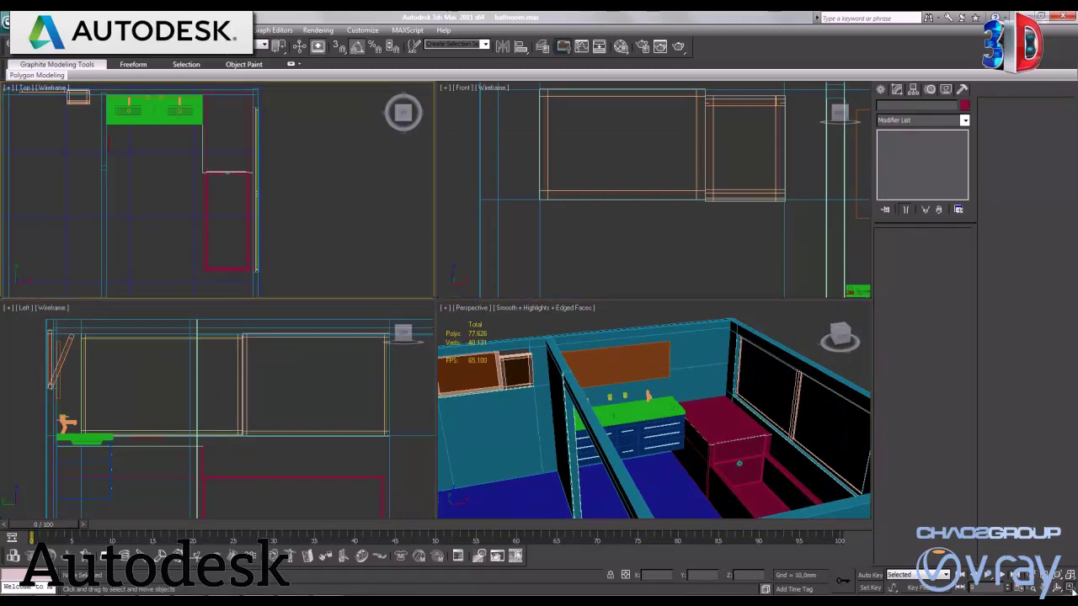
{"action": "key", "text": "alt+w"}
{"action": "scroll", "coordinate": [375, 326], "scroll_direction": "up", "scroll_amount": 3}
{"action": "scroll", "coordinate": [298, 294], "scroll_direction": "up", "scroll_amount": 3}
{"action": "scroll", "coordinate": [380, 304], "scroll_direction": "up", "scroll_amount": 3}
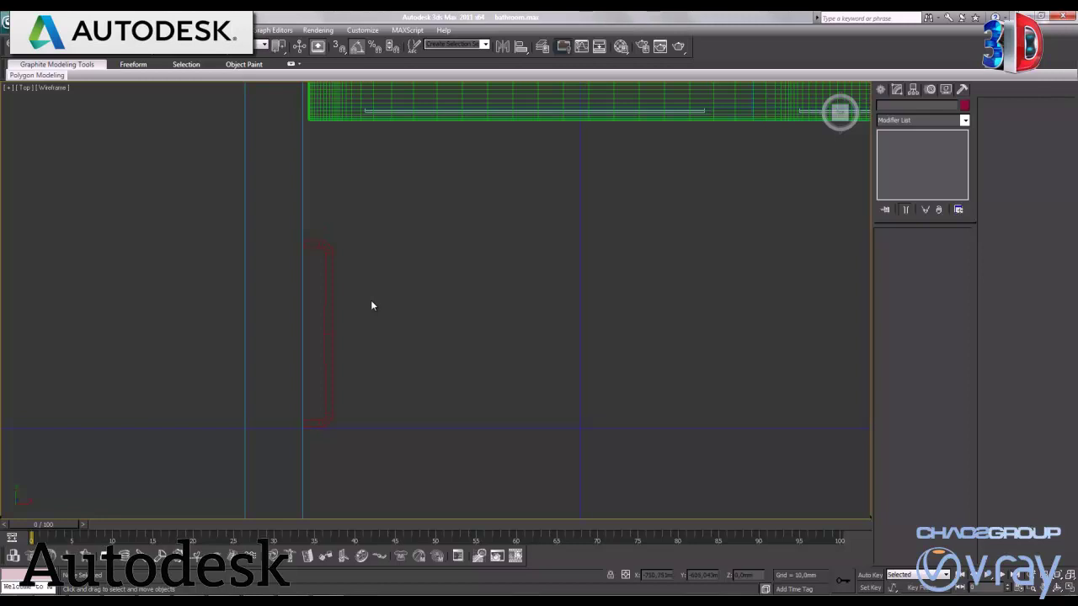
Step: Draw a closed four-corner square line, Line018, over the bathtub's edge
{"action": "left_click", "coordinate": [885, 94]}
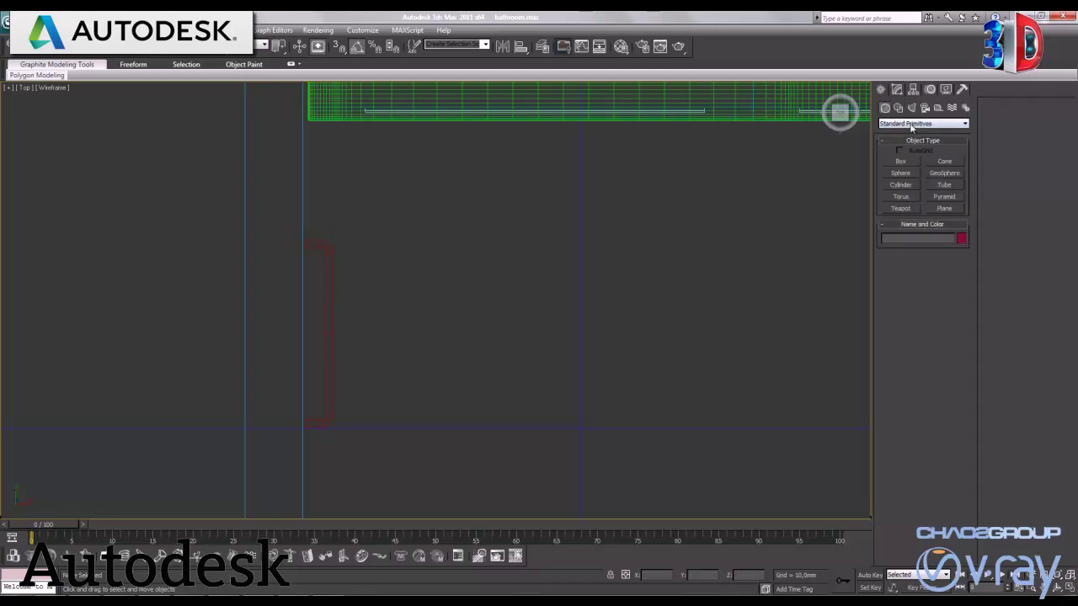
{"action": "left_click", "coordinate": [898, 108]}
{"action": "left_click", "coordinate": [907, 171]}
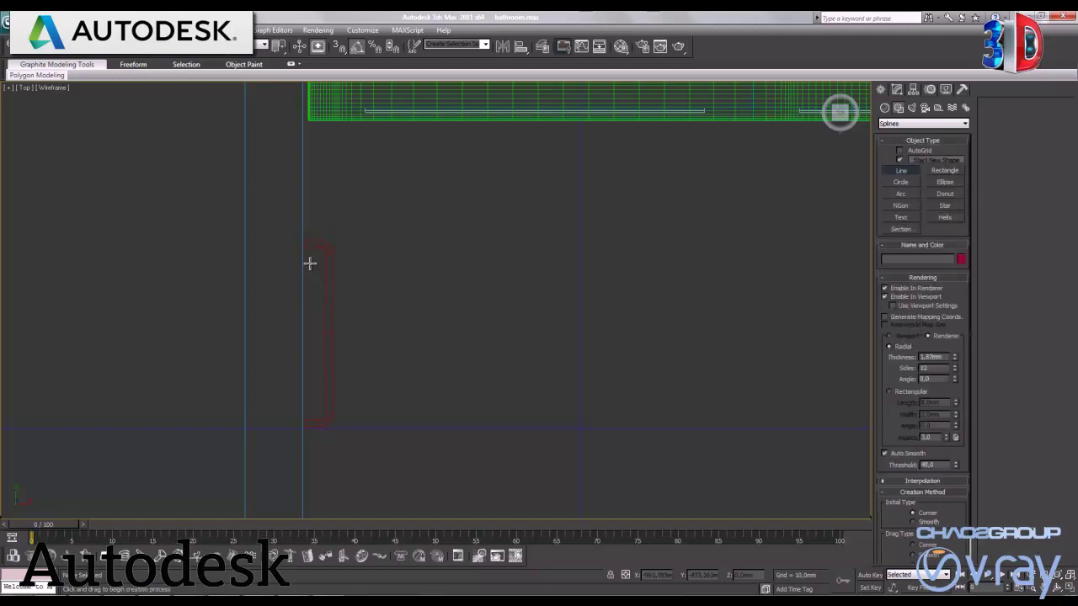
{"action": "left_click", "coordinate": [267, 264]}
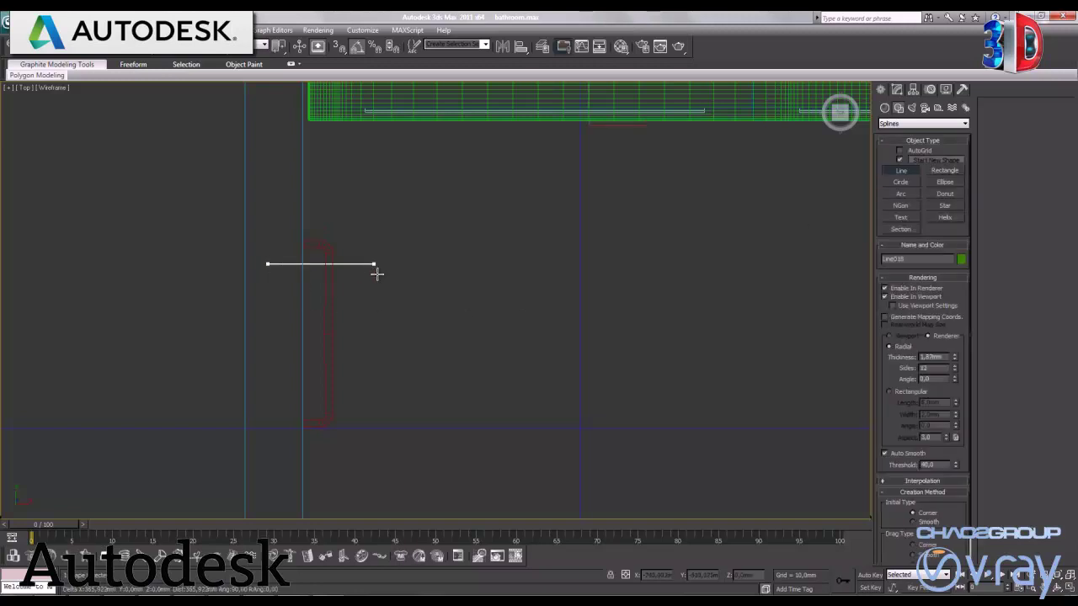
{"action": "left_click", "coordinate": [420, 279], "text": "shift"}
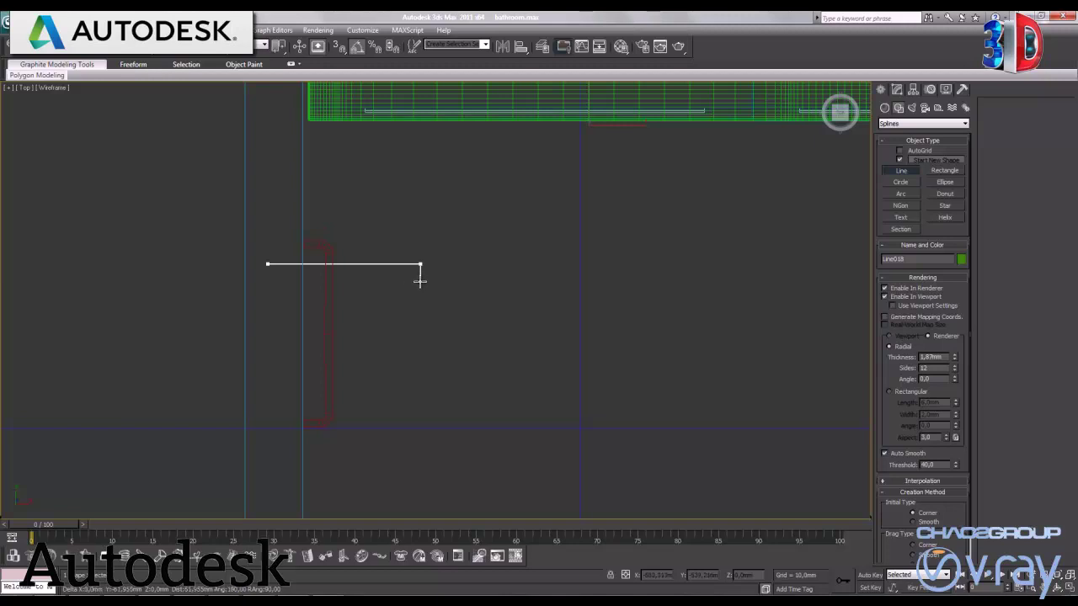
{"action": "left_click", "coordinate": [415, 413], "text": "shift"}
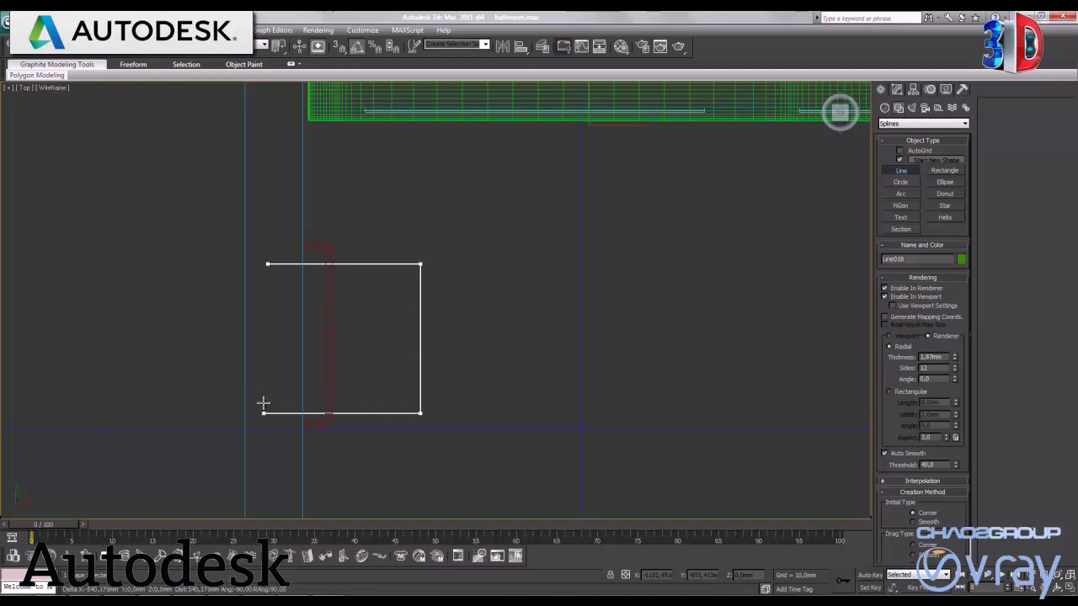
{"action": "left_click", "coordinate": [266, 409], "text": "shift"}
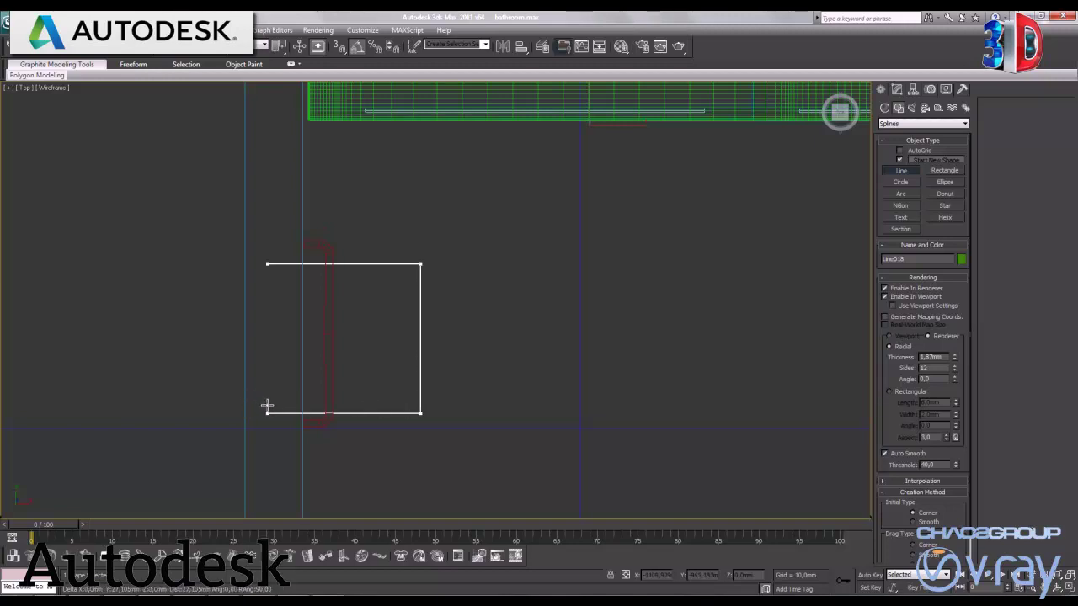
{"action": "left_click", "coordinate": [267, 266], "text": "shift"}
{"action": "left_click", "coordinate": [522, 340]}
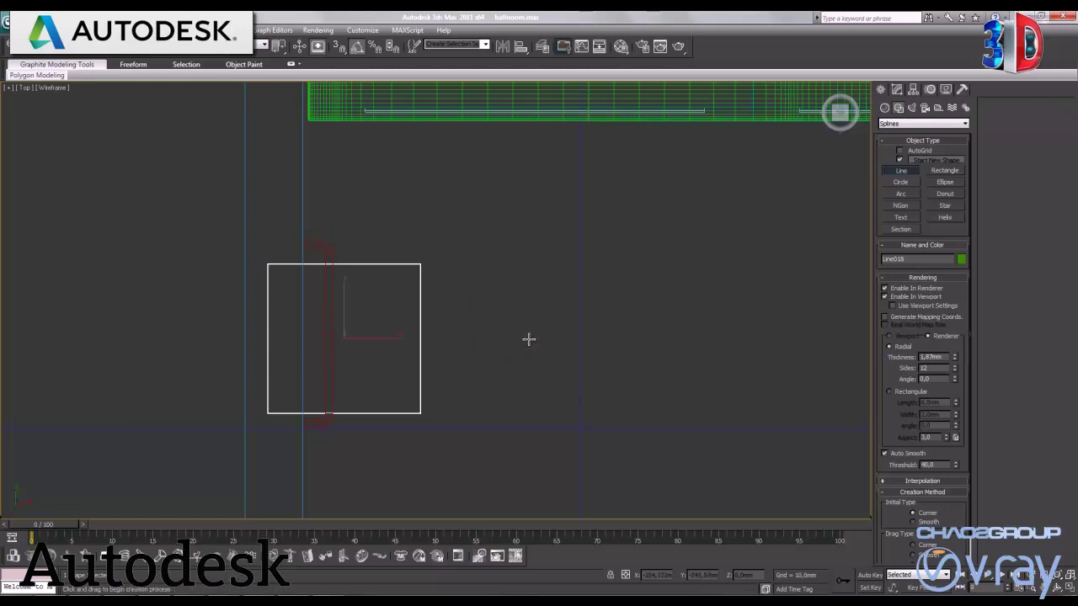
{"action": "right_click", "coordinate": [497, 349]}
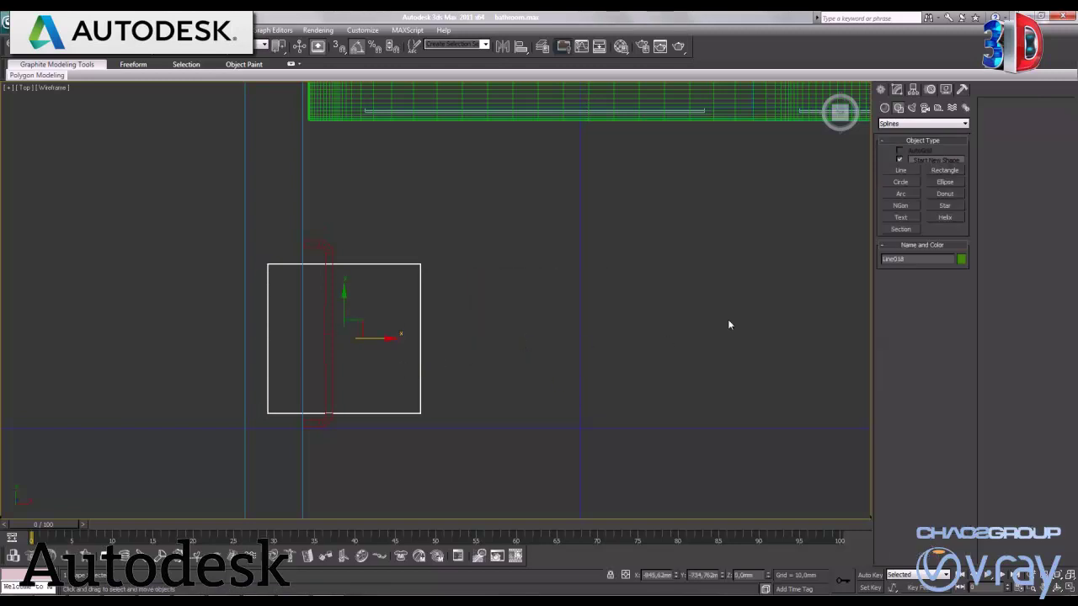
{"action": "left_click", "coordinate": [897, 89]}
Step: Apply the Garment Maker modifier and then the Cloth modifier to Line018
{"action": "left_click", "coordinate": [965, 122]}
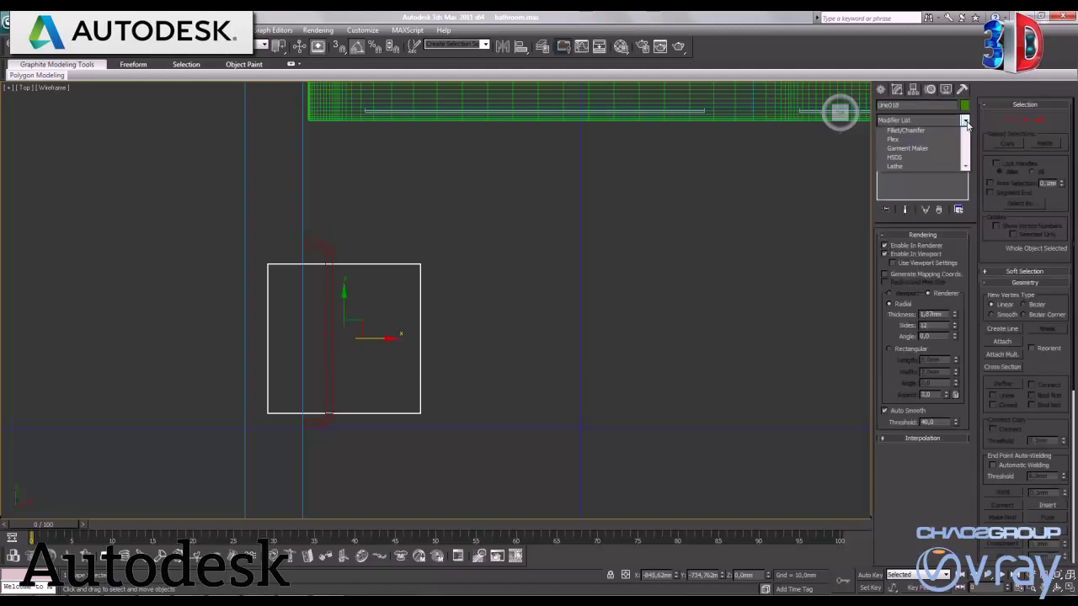
{"action": "left_click", "coordinate": [904, 563]}
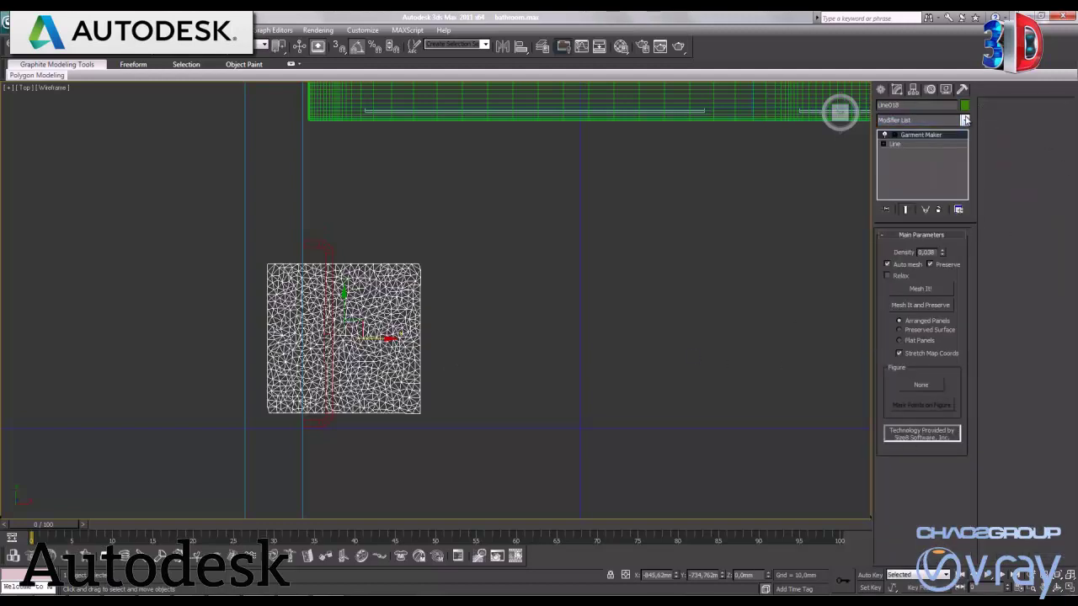
{"action": "left_click", "coordinate": [966, 121]}
{"action": "left_click", "coordinate": [901, 348]}
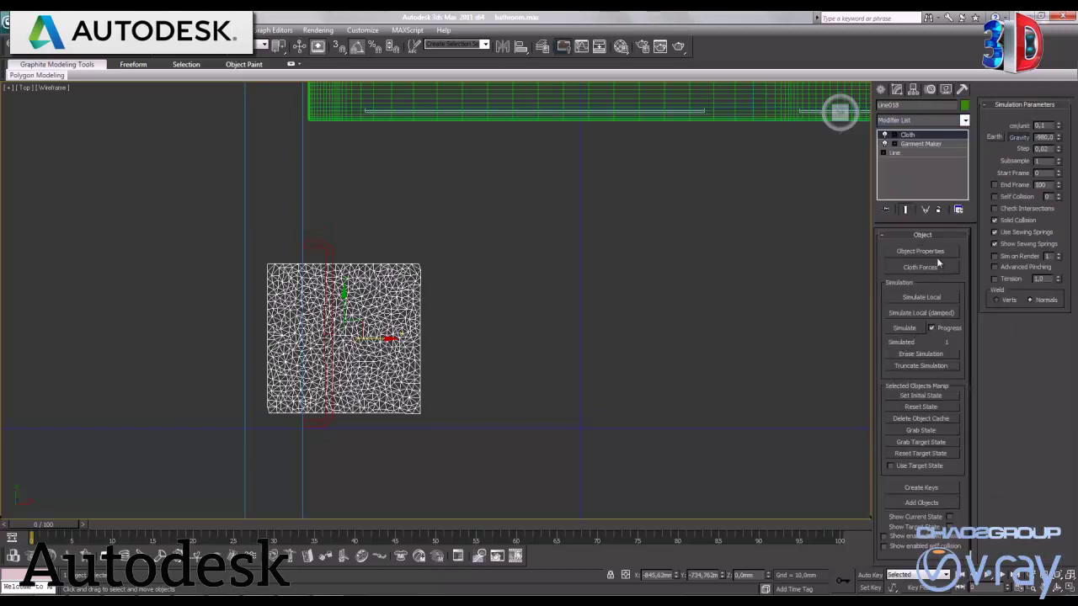
Step: In cloth Object Properties, try Line018 as Cotton cloth, then cancel without applying
{"action": "left_click", "coordinate": [938, 251]}
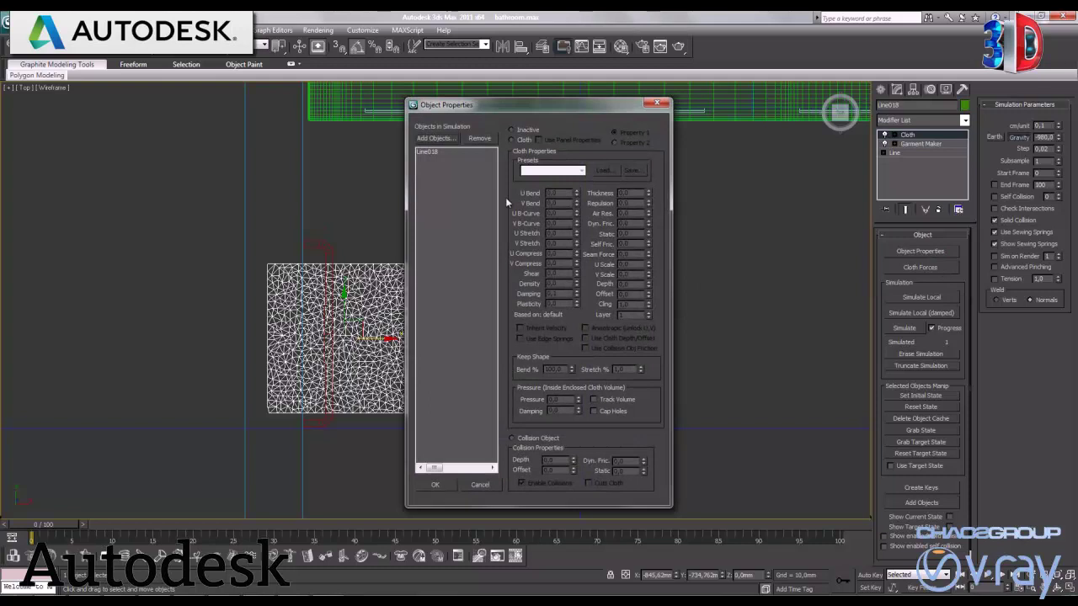
{"action": "left_click", "coordinate": [426, 152]}
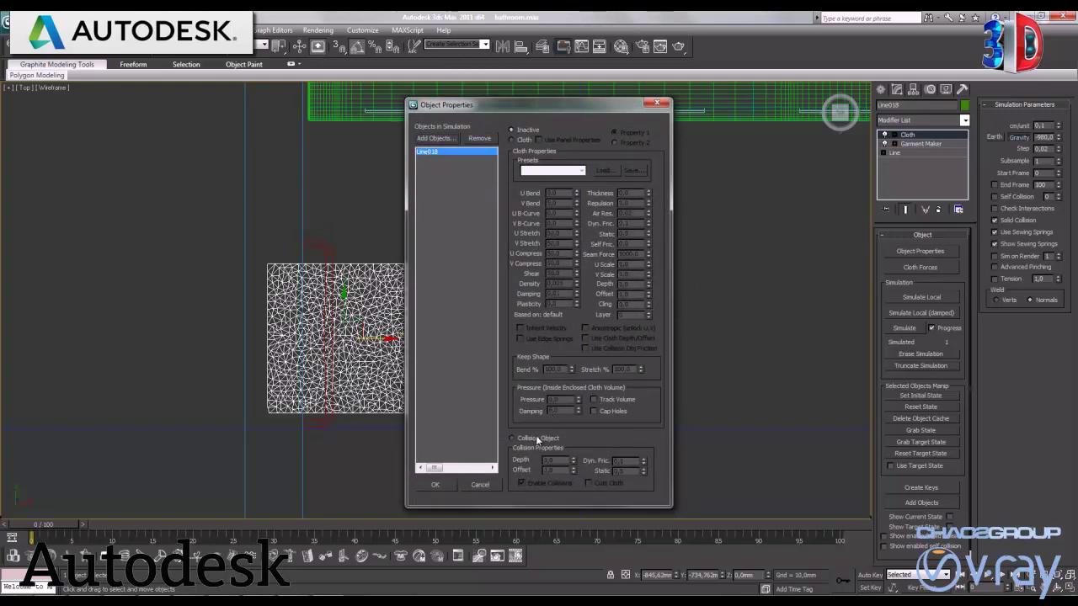
{"action": "left_click", "coordinate": [521, 139]}
{"action": "left_click", "coordinate": [581, 171]}
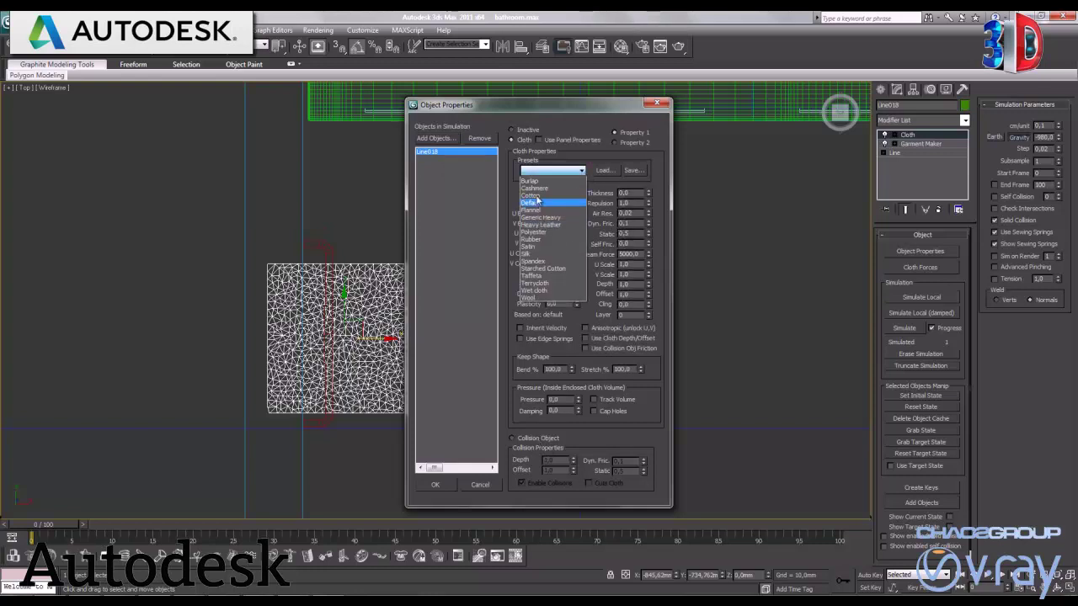
{"action": "left_click", "coordinate": [531, 195]}
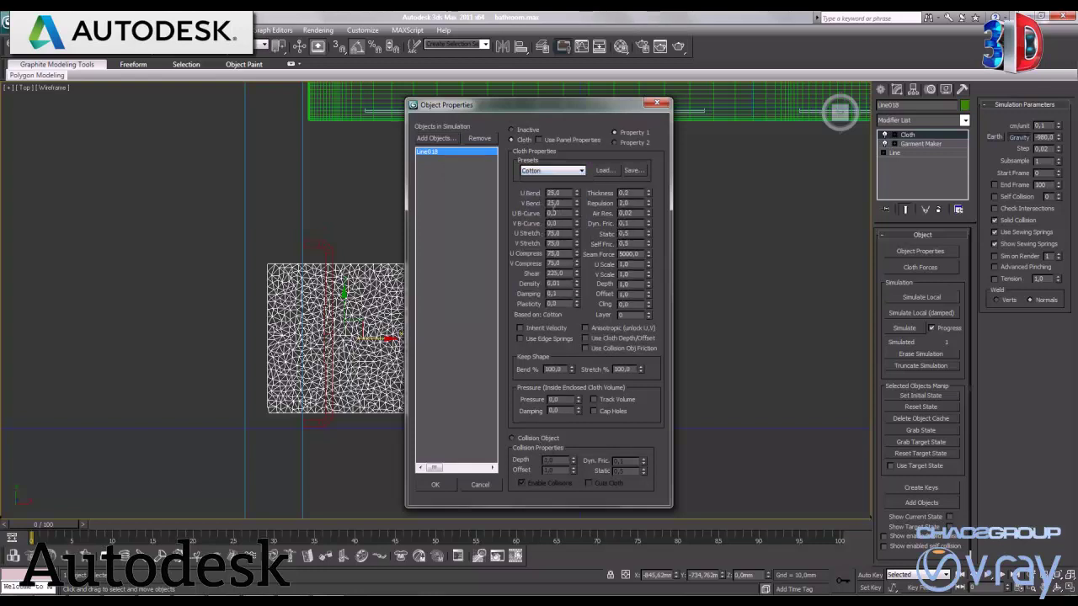
{"action": "left_click", "coordinate": [421, 136]}
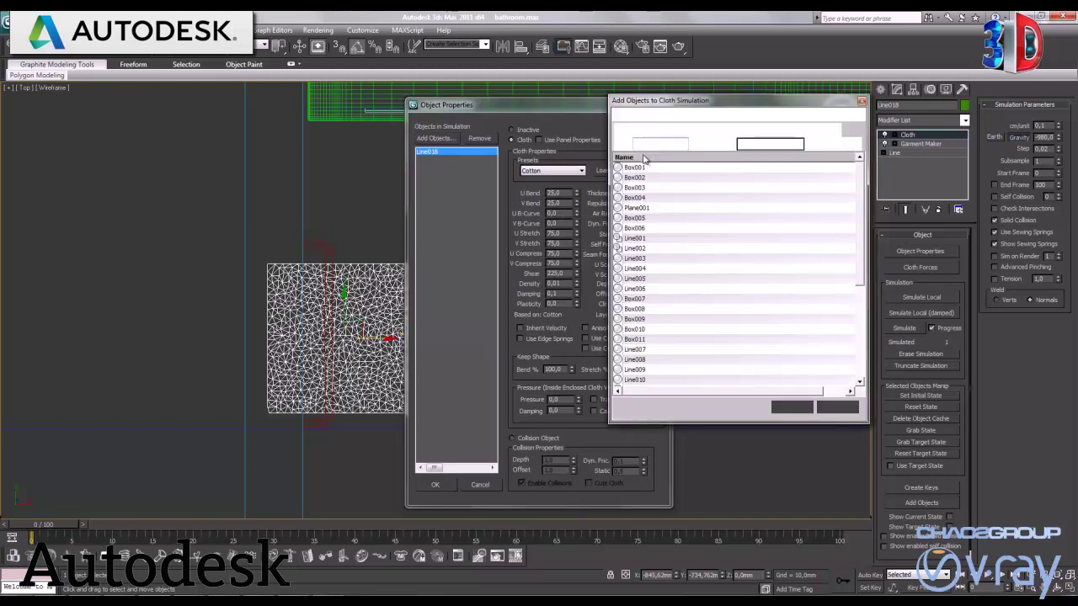
{"action": "left_click", "coordinate": [835, 407]}
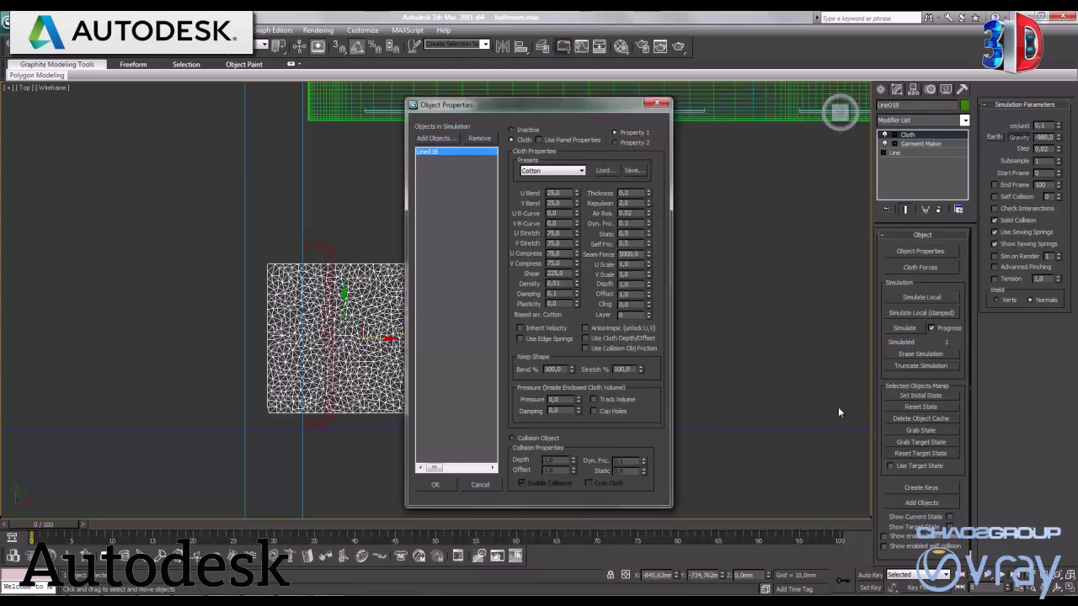
{"action": "left_click", "coordinate": [482, 483]}
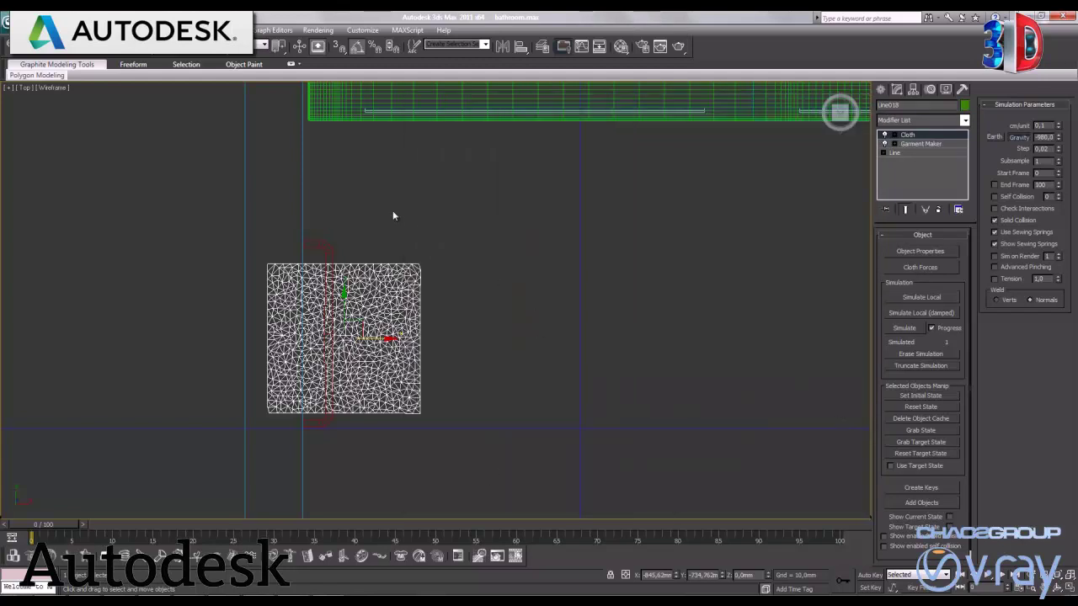
Step: Check the names of the lower and upper pipes, then reselect the cloth towel
{"action": "left_click", "coordinate": [321, 421]}
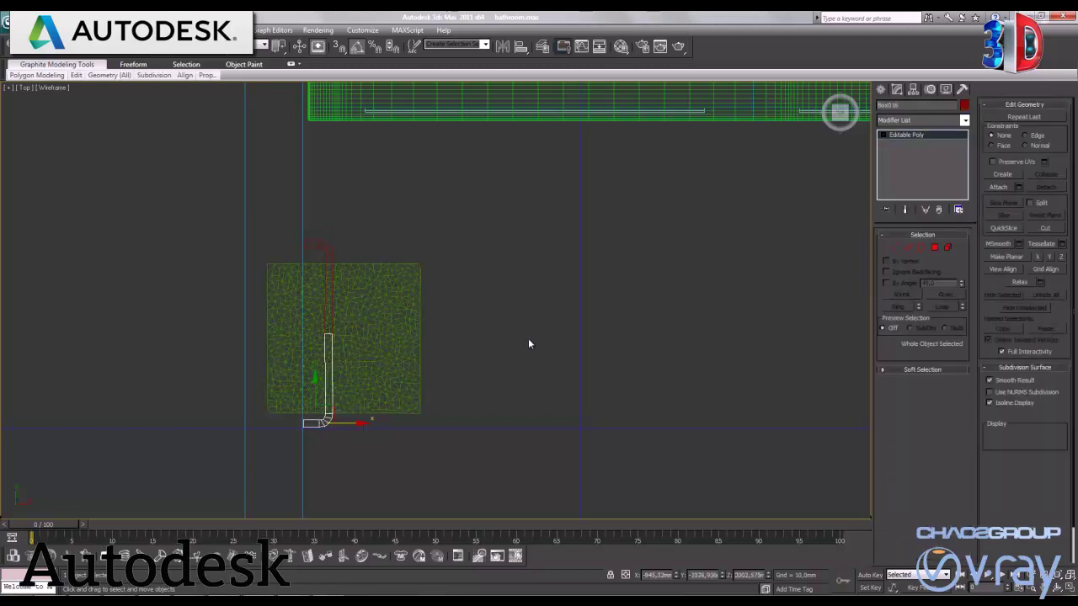
{"action": "left_click", "coordinate": [330, 253]}
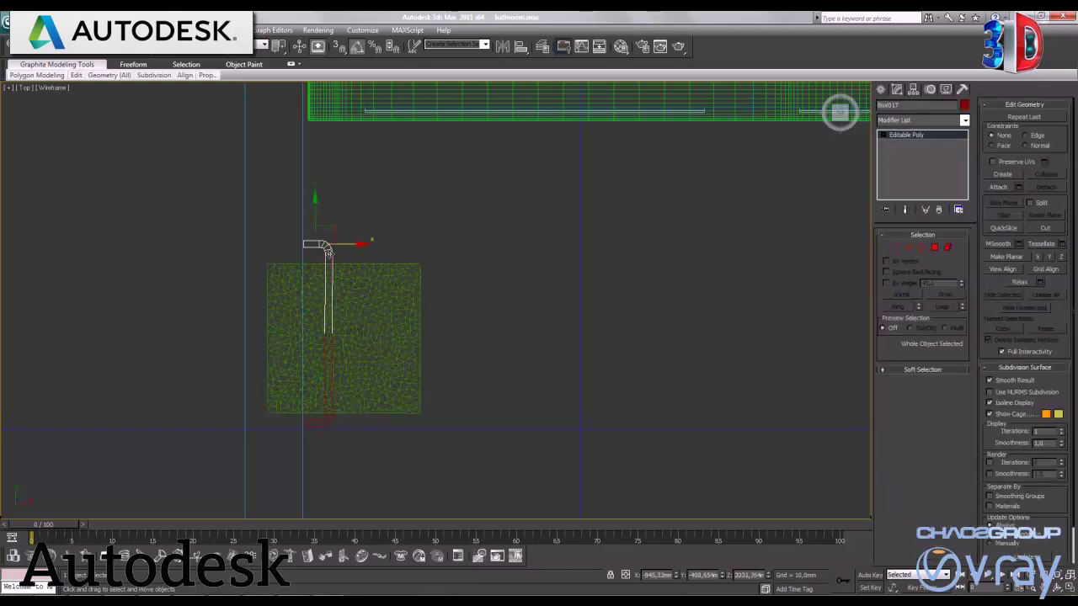
{"action": "left_click", "coordinate": [398, 351]}
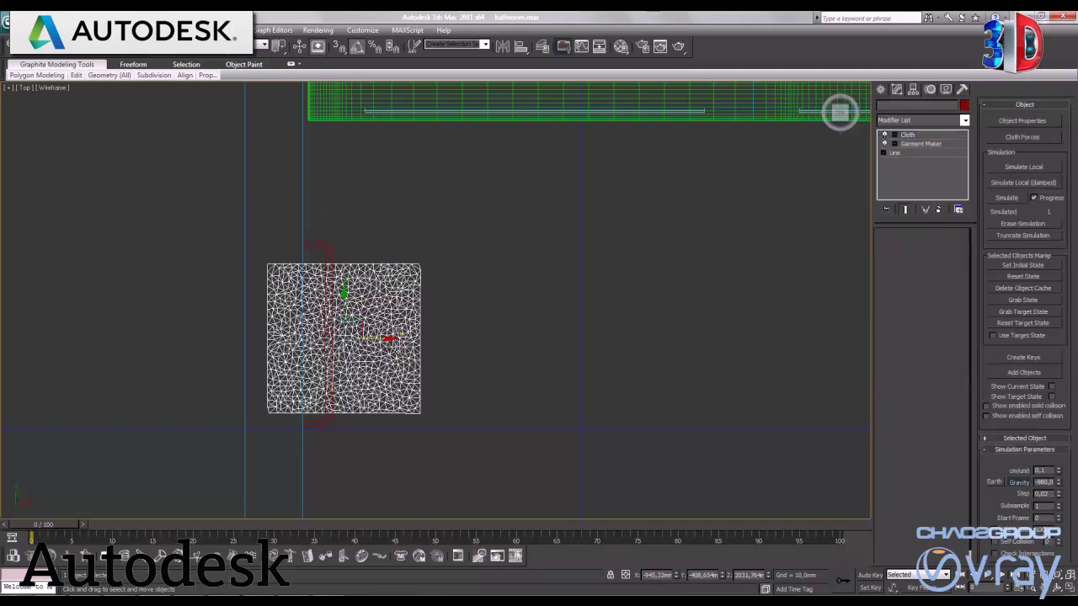
Step: Add Box016 and Box017 to the towel's cloth simulation in Object Properties
{"action": "left_click", "coordinate": [936, 252]}
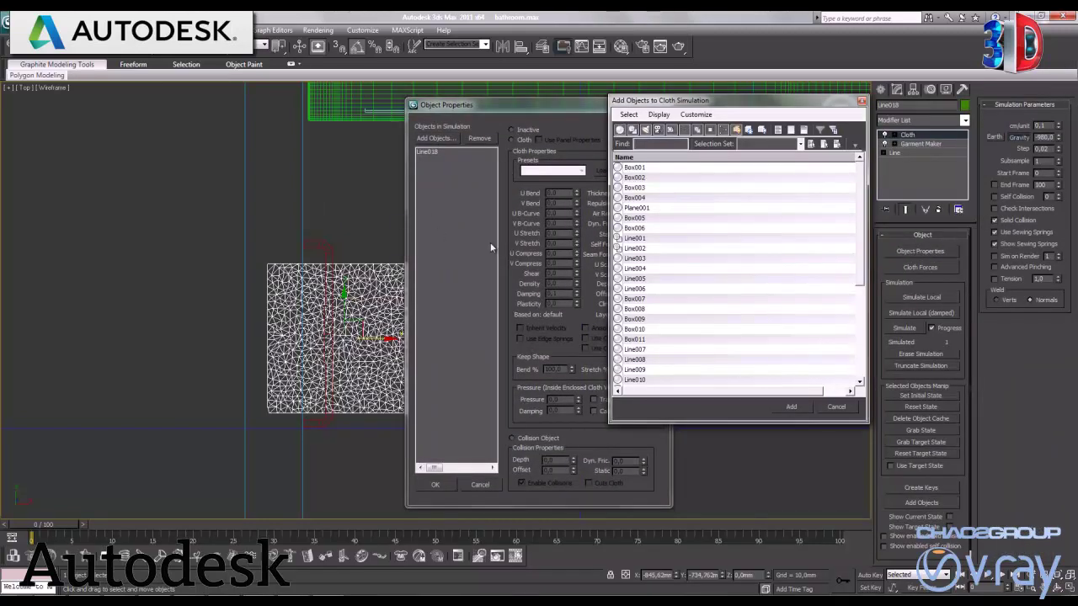
{"action": "left_click", "coordinate": [642, 230]}
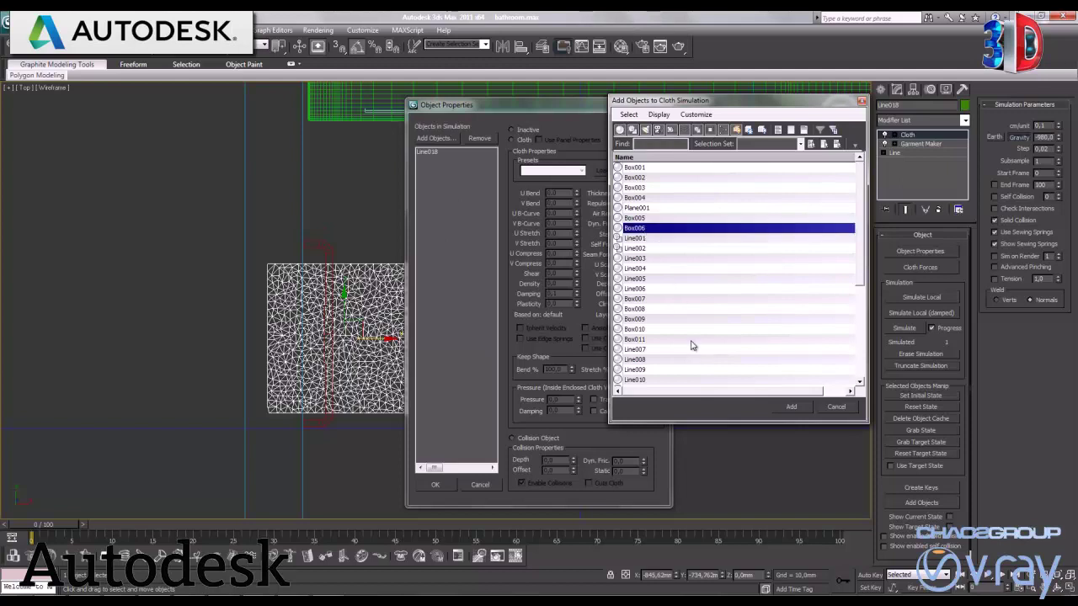
{"action": "scroll", "coordinate": [663, 340], "scroll_direction": "down", "scroll_amount": 2}
{"action": "scroll", "coordinate": [663, 340], "scroll_direction": "down", "scroll_amount": 1}
{"action": "scroll", "coordinate": [663, 341], "scroll_direction": "down", "scroll_amount": 3}
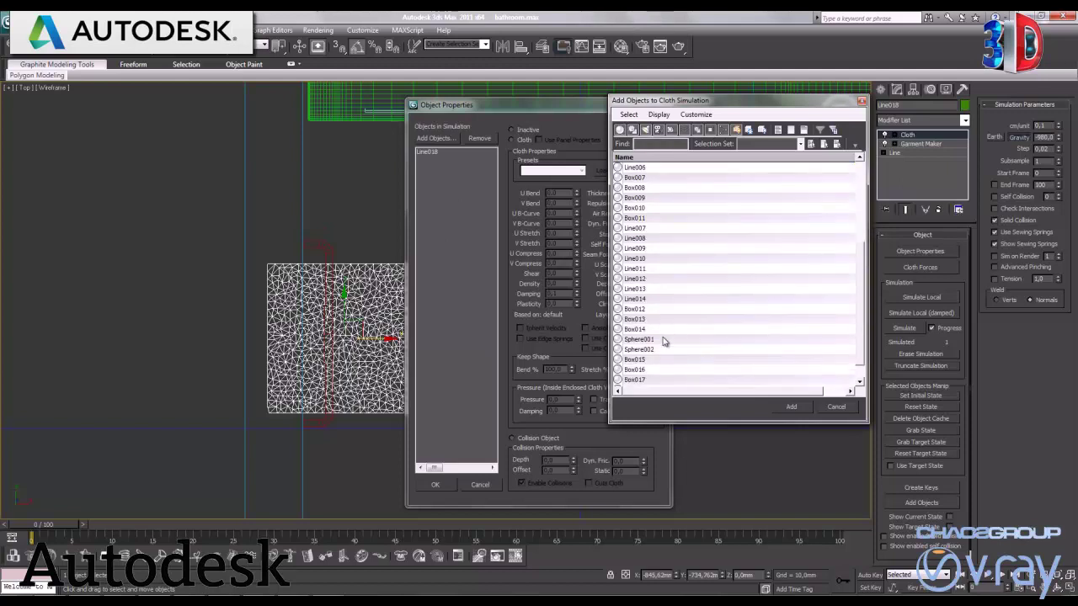
{"action": "left_click", "coordinate": [645, 321]}
{"action": "left_click", "coordinate": [640, 327], "text": "ctrl"}
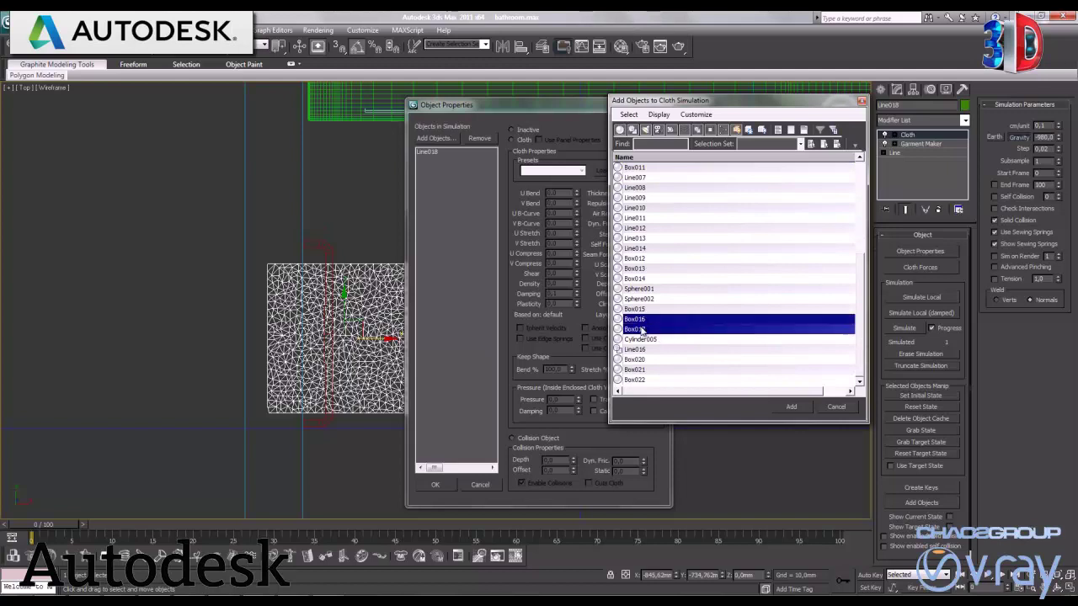
{"action": "left_click", "coordinate": [792, 407]}
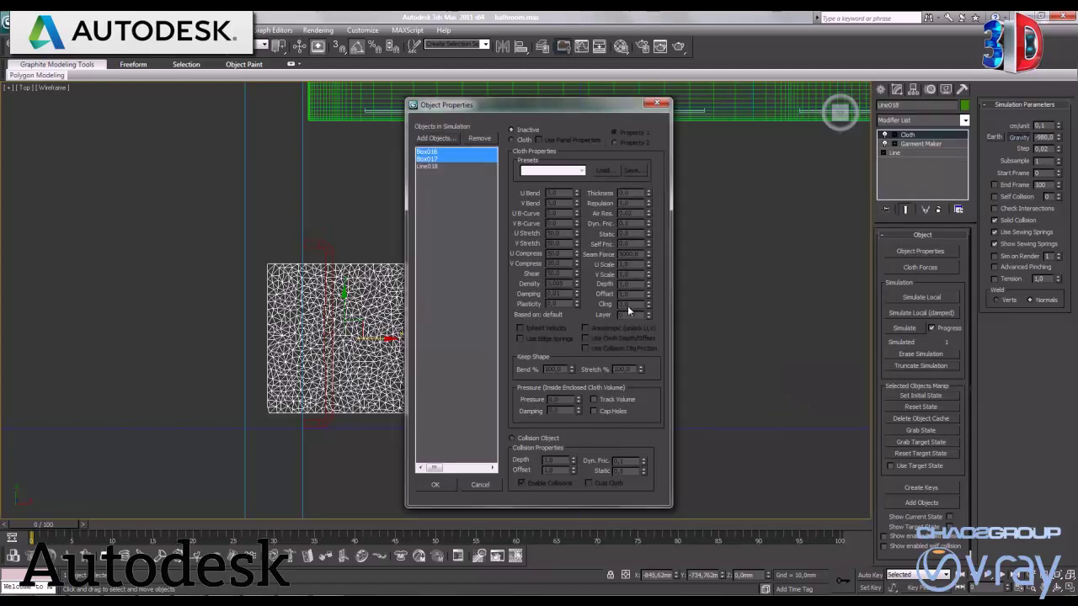
Step: Make both pipes collision objects with Cuts Cloth on, confirm, and restore four viewports
{"action": "left_click", "coordinate": [526, 439]}
{"action": "left_click", "coordinate": [613, 483]}
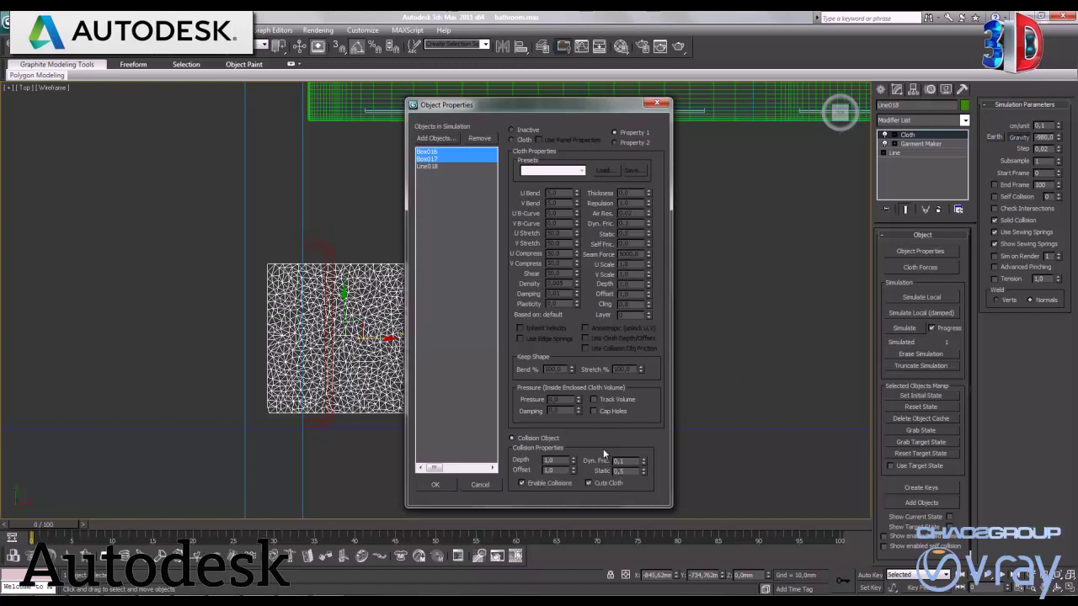
{"action": "left_click", "coordinate": [444, 484]}
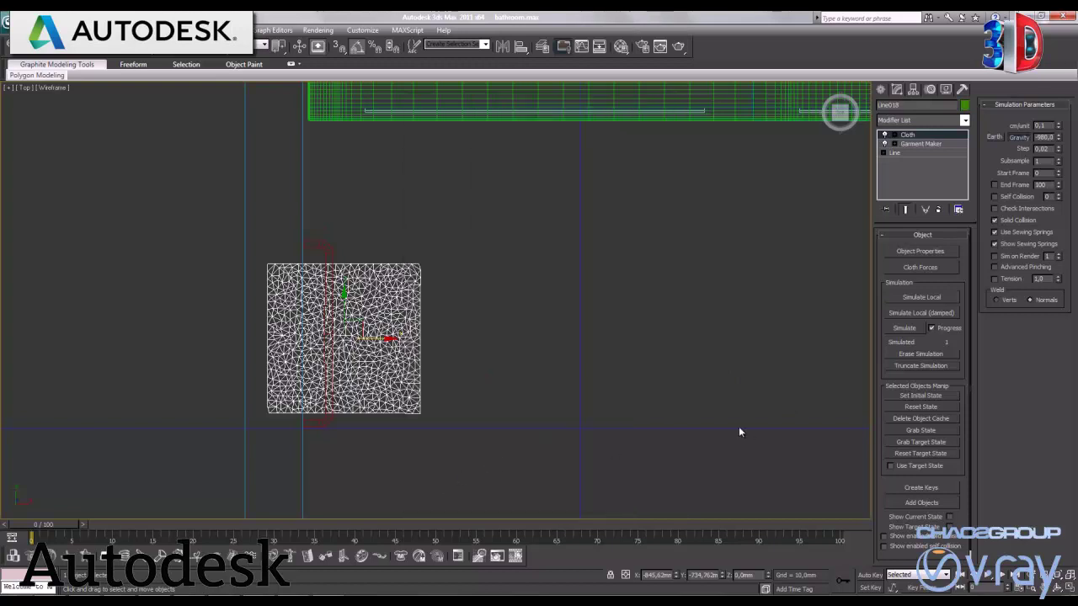
{"action": "left_click", "coordinate": [1070, 589]}
Step: Maximize the Front view and frame the towel above the green counter and cabinet
{"action": "left_click", "coordinate": [608, 206]}
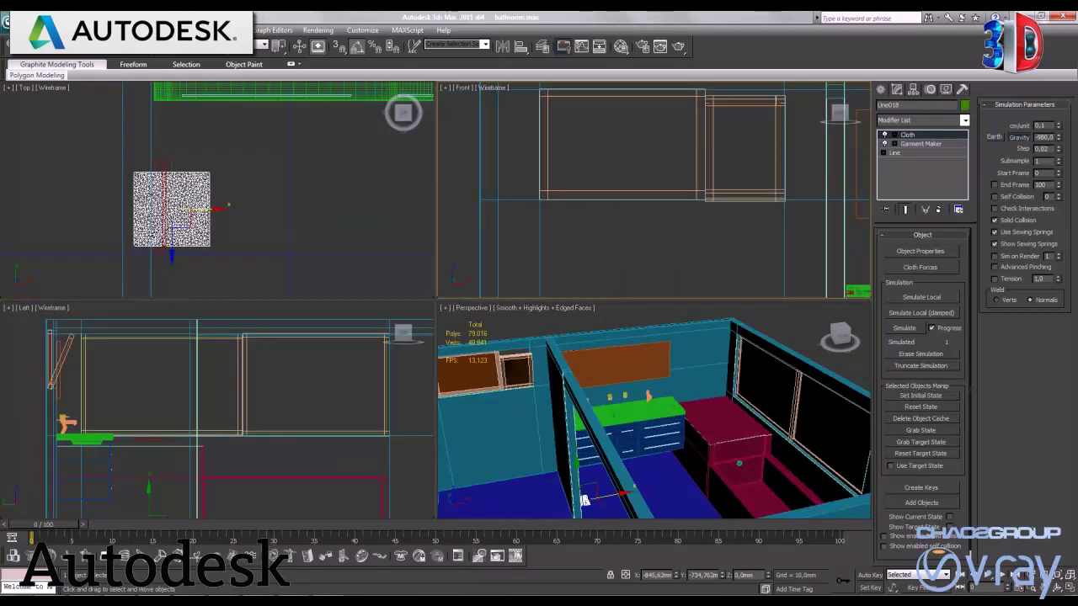
{"action": "left_click", "coordinate": [1070, 590]}
{"action": "middle_click_drag", "start_coordinate": [495, 421], "coordinate": [590, 338]}
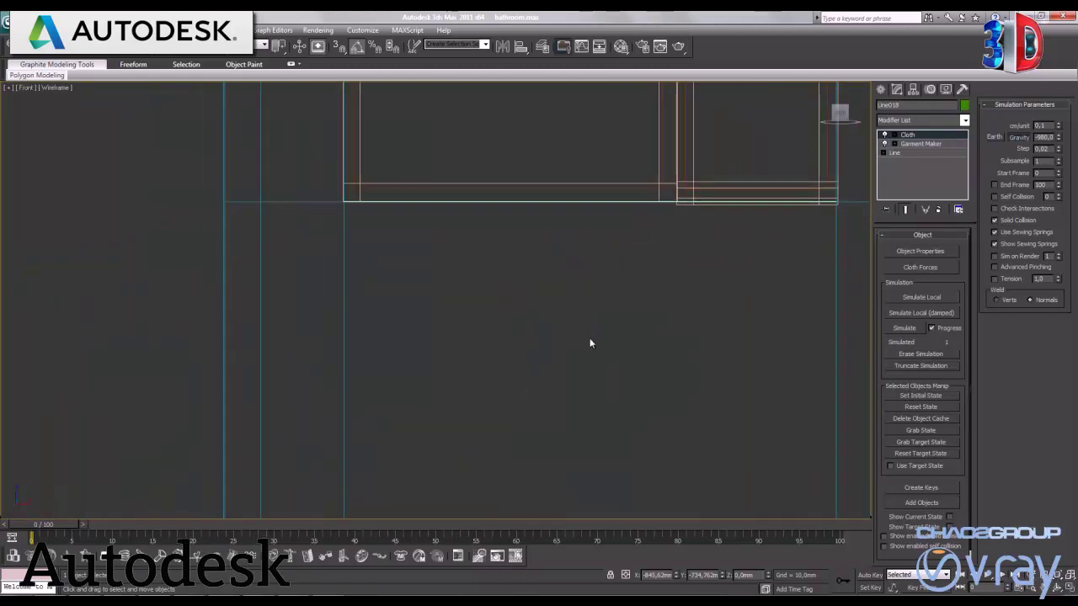
{"action": "scroll", "coordinate": [590, 337], "scroll_direction": "down", "scroll_amount": 3}
{"action": "scroll", "coordinate": [613, 377], "scroll_direction": "up", "scroll_amount": 3}
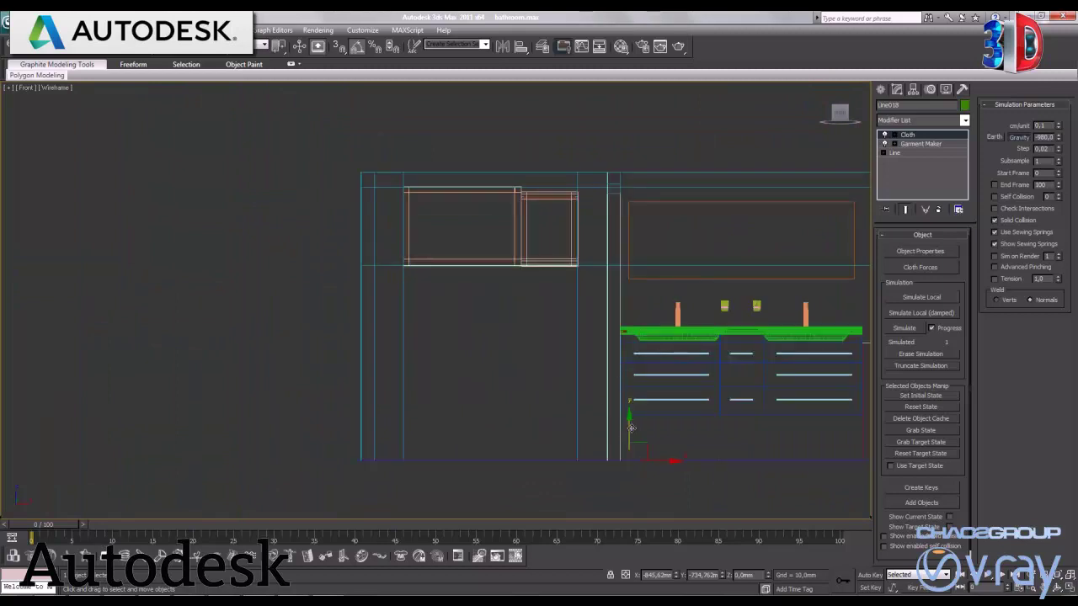
{"action": "left_click_drag", "start_coordinate": [632, 427], "coordinate": [651, 280]}
{"action": "middle_click_drag", "start_coordinate": [651, 280], "coordinate": [507, 281]}
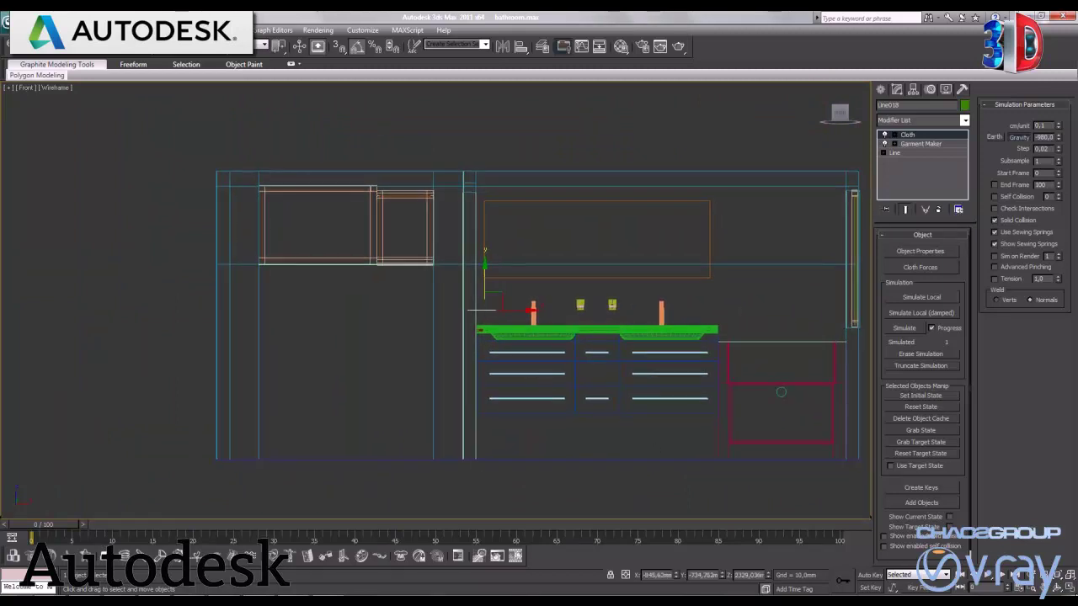
Step: Maximize the Perspective view, zoom to the cloth plane and orbit close to the towel bar
{"action": "key", "text": "alt+w"}
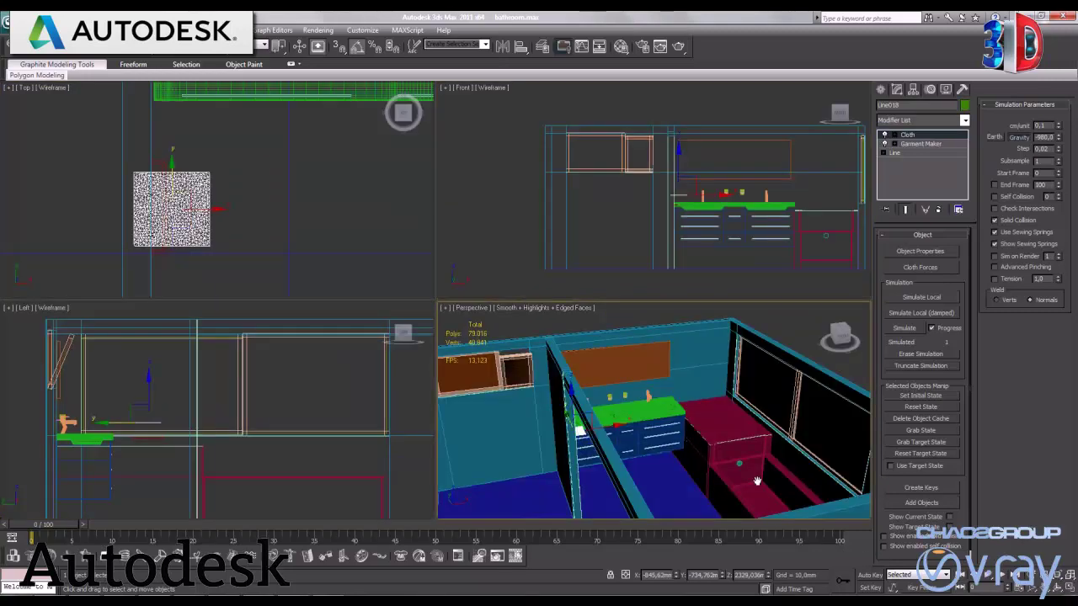
{"action": "left_click", "coordinate": [1070, 589]}
{"action": "key", "text": "z"}
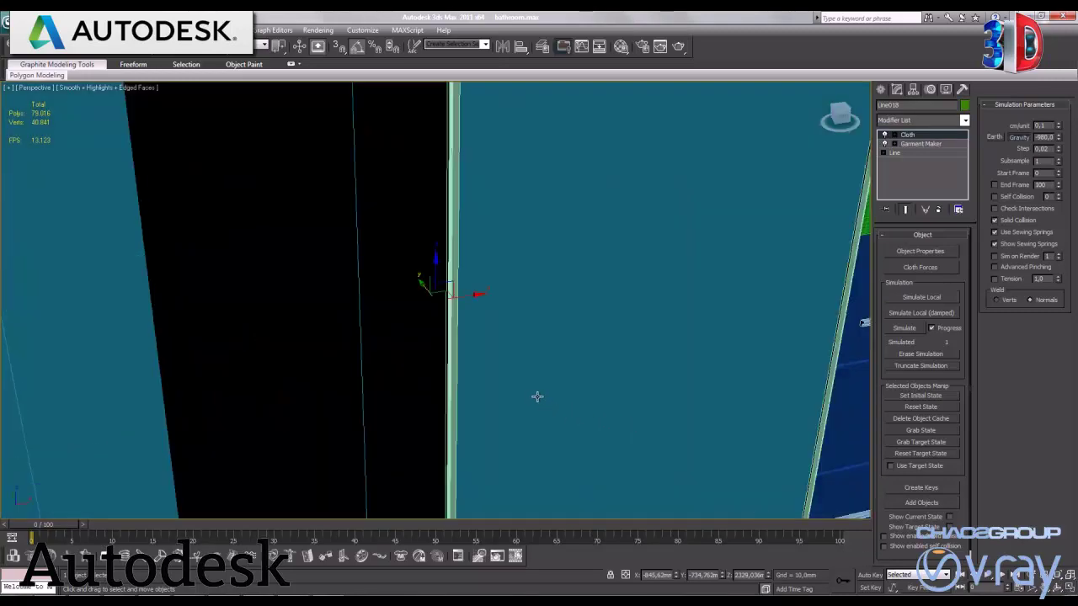
{"action": "scroll", "coordinate": [666, 435], "scroll_direction": "down", "scroll_amount": 5}
{"action": "mouse_move", "coordinate": [640, 440]}
{"action": "middle_mouse_down", "text": "alt"}
{"action": "mouse_move", "coordinate": [628, 428]}
{"action": "mouse_move", "coordinate": [646, 381]}
{"action": "middle_mouse_up", "text": "alt"}
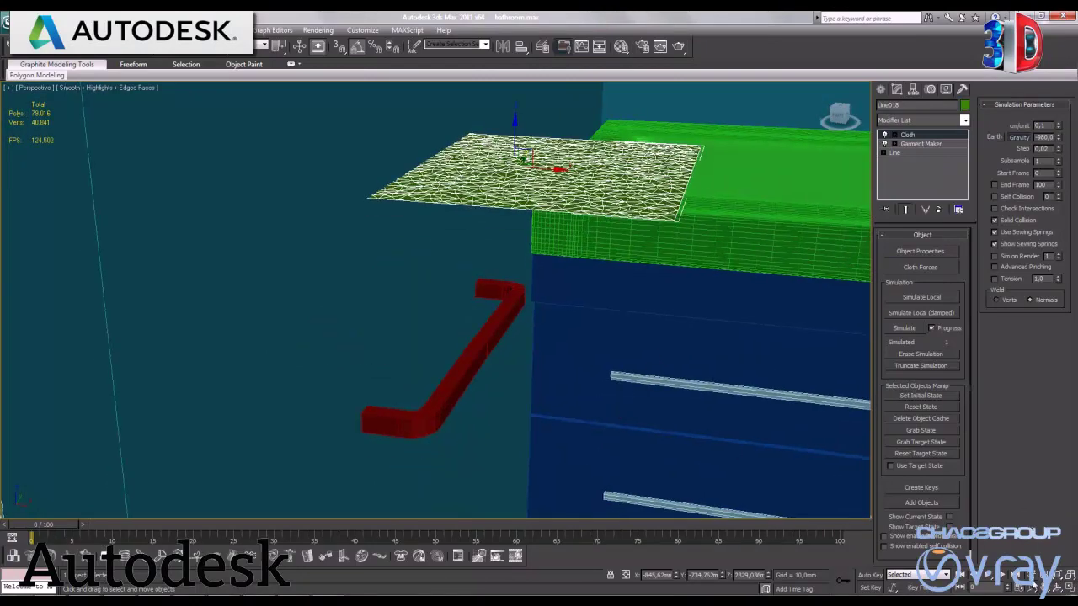
{"action": "middle_click_drag", "start_coordinate": [662, 313], "coordinate": [640, 338], "text": "alt"}
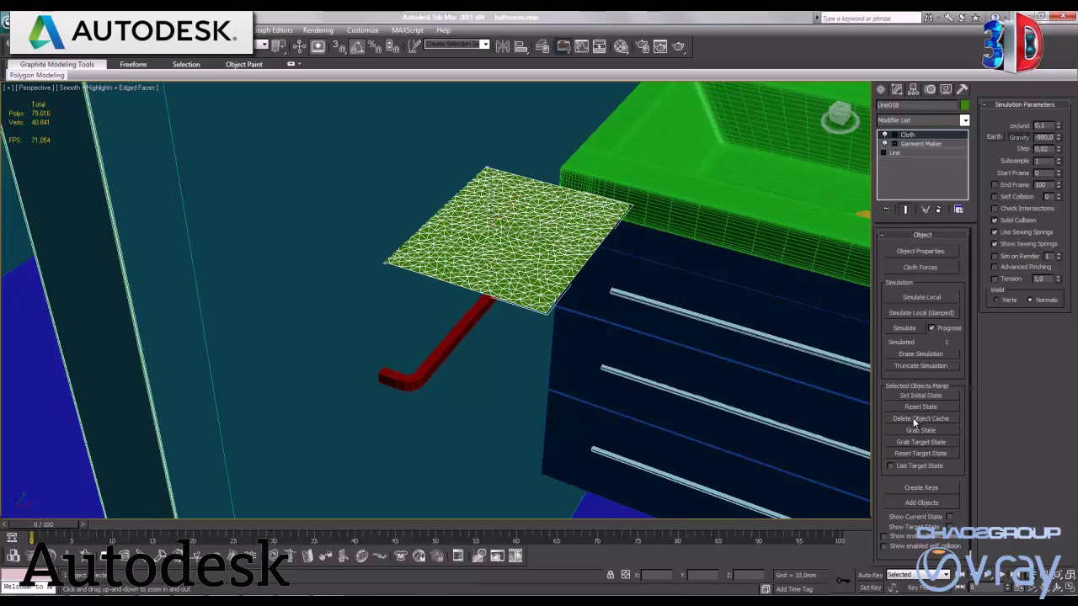
Step: Run the cloth simulation, return to the Move tool, and display scene statistics
{"action": "left_click", "coordinate": [908, 332]}
{"action": "left_click", "coordinate": [914, 331]}
{"action": "key", "text": "w"}
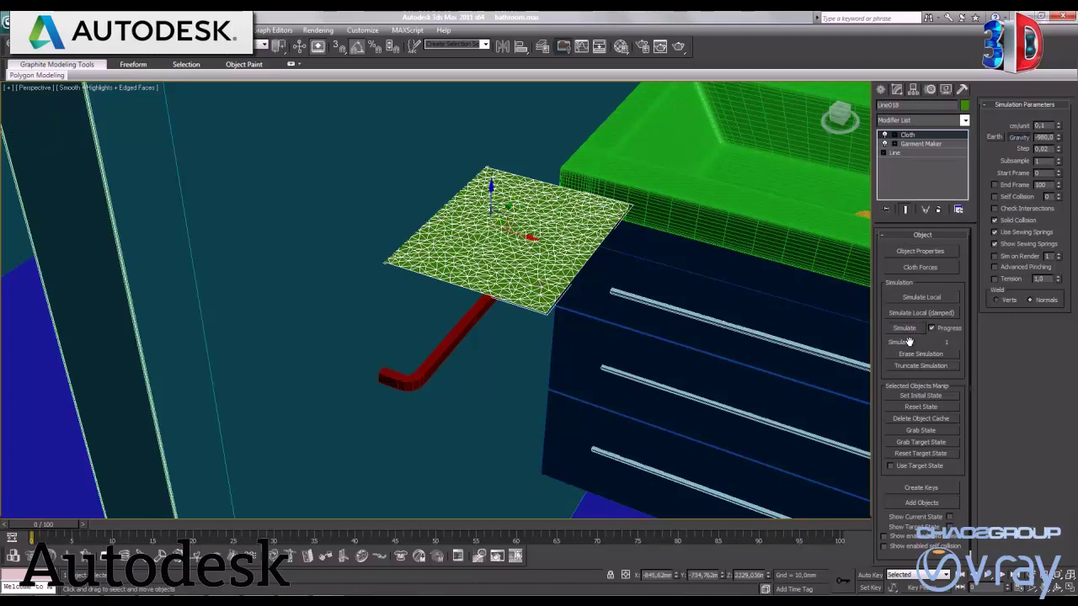
{"action": "key", "text": "7"}
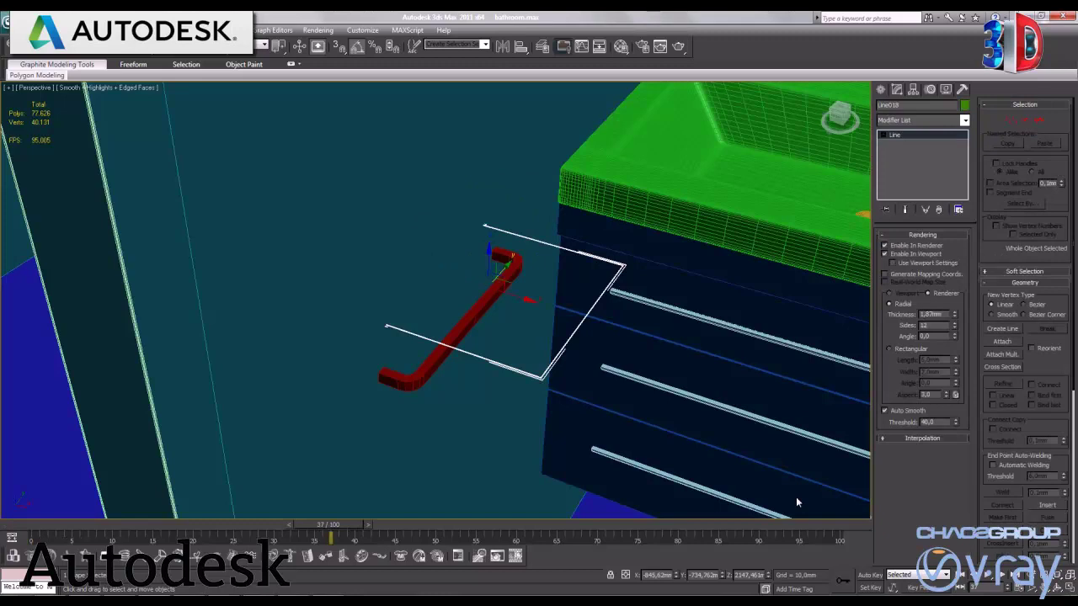
Step: Add Garment Maker and Cloth to Line018 and open its cloth properties presets
{"action": "left_click", "coordinate": [964, 121]}
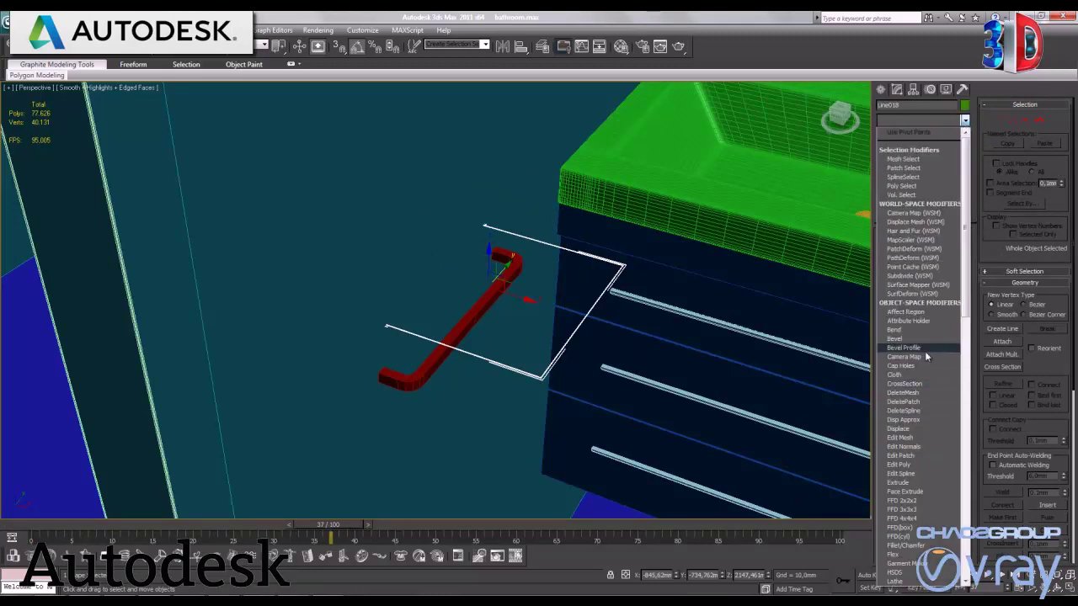
{"action": "left_click", "coordinate": [890, 556]}
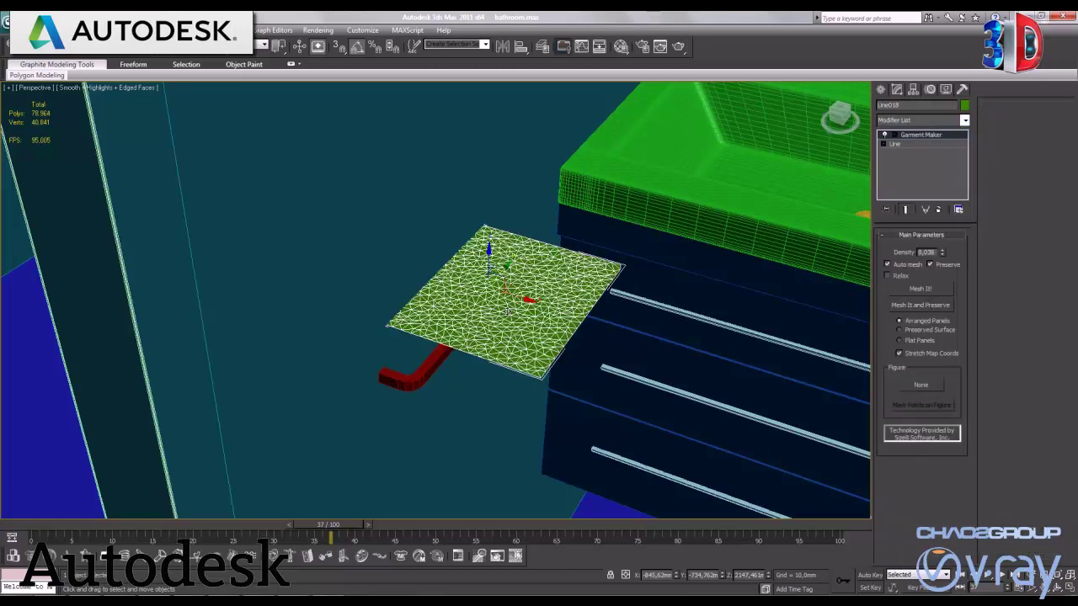
{"action": "left_click", "coordinate": [965, 121]}
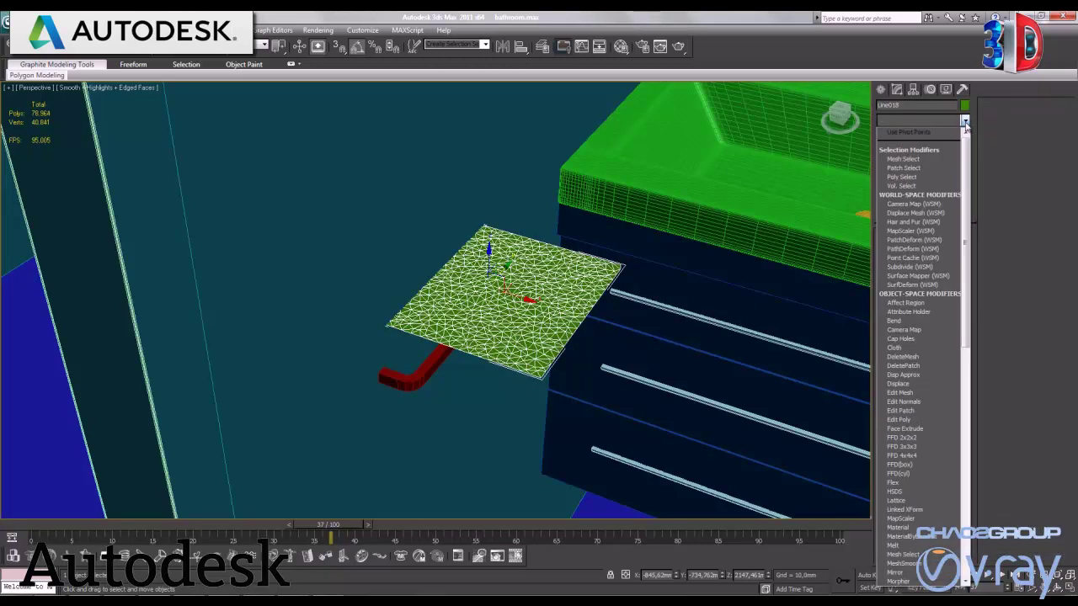
{"action": "left_click", "coordinate": [899, 352]}
{"action": "left_click", "coordinate": [919, 251]}
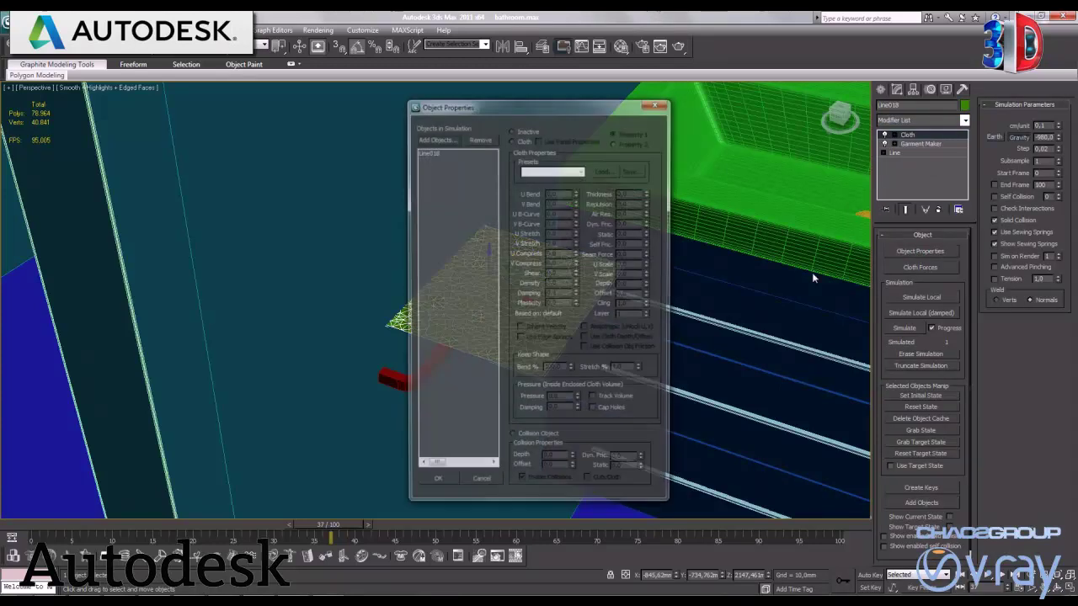
{"action": "left_click", "coordinate": [438, 151]}
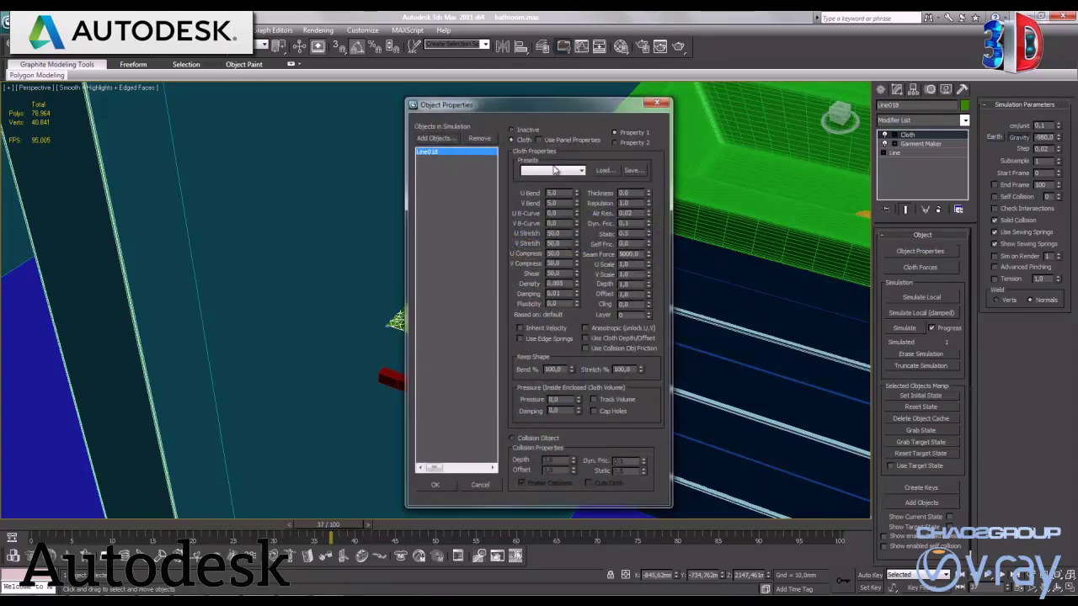
{"action": "left_click", "coordinate": [554, 169]}
Step: Set Line018 to the Cotton preset and add Box016 and Box017 to the simulation
{"action": "left_click", "coordinate": [552, 198]}
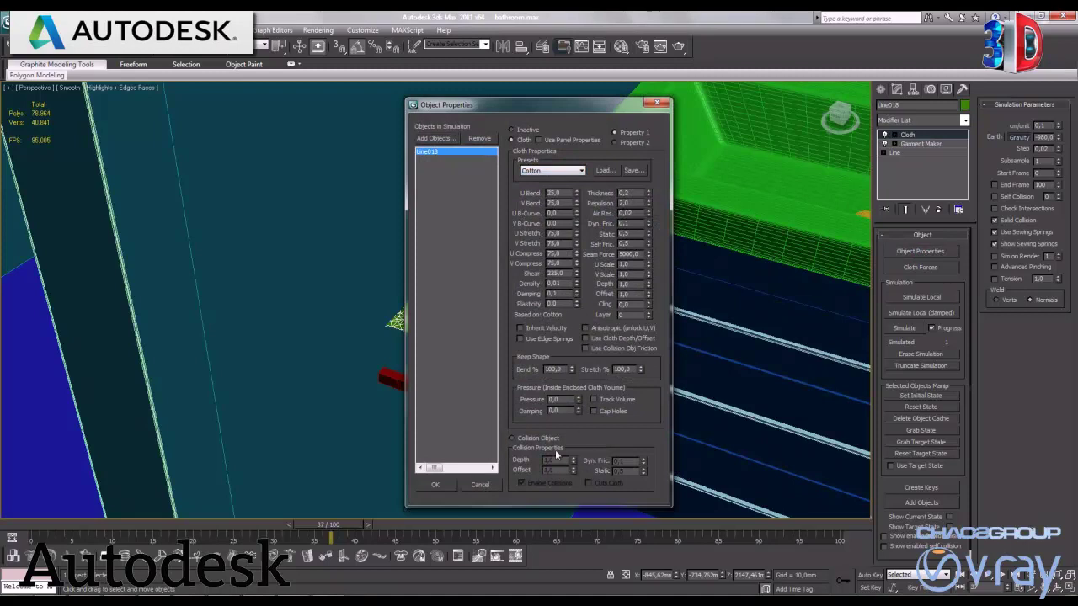
{"action": "left_click", "coordinate": [440, 140]}
{"action": "left_click", "coordinate": [659, 300]}
{"action": "scroll", "coordinate": [669, 311], "scroll_direction": "down", "scroll_amount": 3}
{"action": "scroll", "coordinate": [671, 314], "scroll_direction": "down", "scroll_amount": 3}
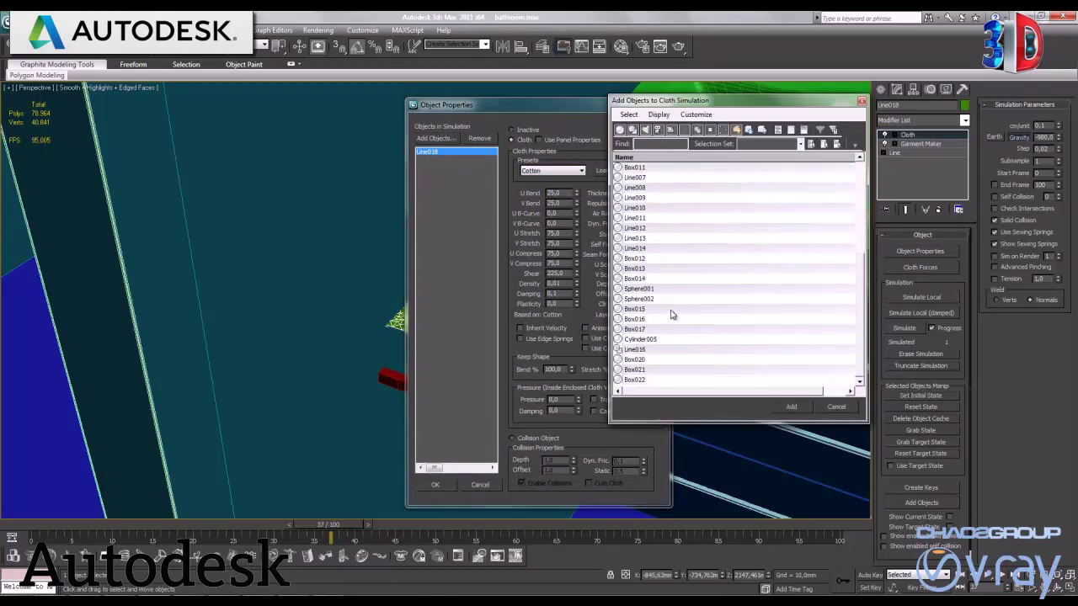
{"action": "left_click", "coordinate": [645, 319]}
{"action": "left_click", "coordinate": [644, 329], "text": "shift"}
{"action": "left_click", "coordinate": [789, 409]}
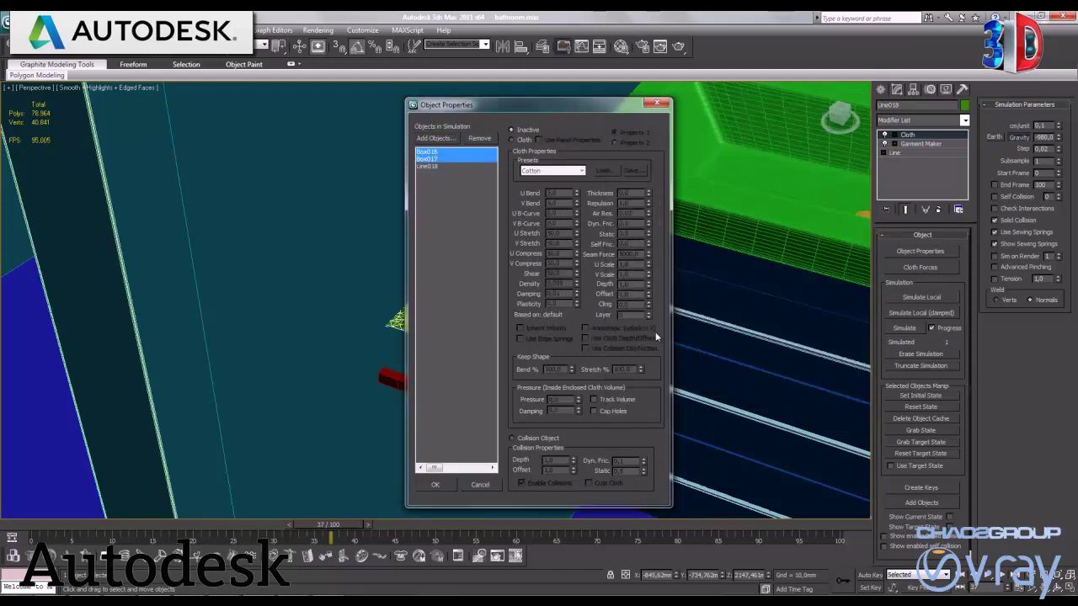
Step: Make Box016 and Box017 collision objects and confirm the cloth settings
{"action": "left_click", "coordinate": [512, 437]}
{"action": "left_click", "coordinate": [602, 483]}
{"action": "left_click", "coordinate": [436, 485]}
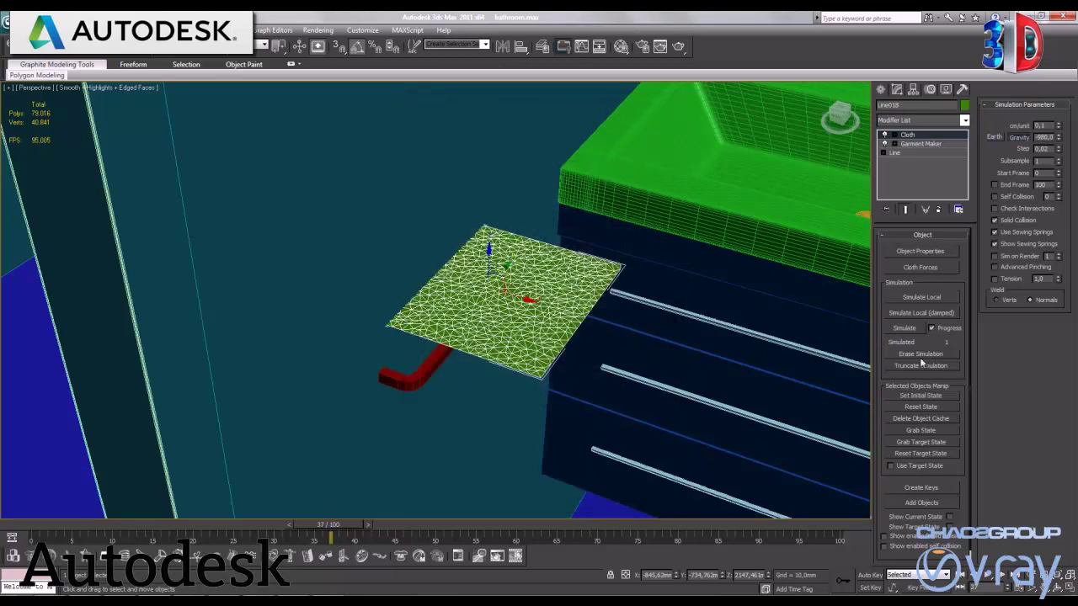
Step: Simulate the cloth through frame 100 so the towel drapes over the red bar
{"action": "left_click", "coordinate": [897, 329]}
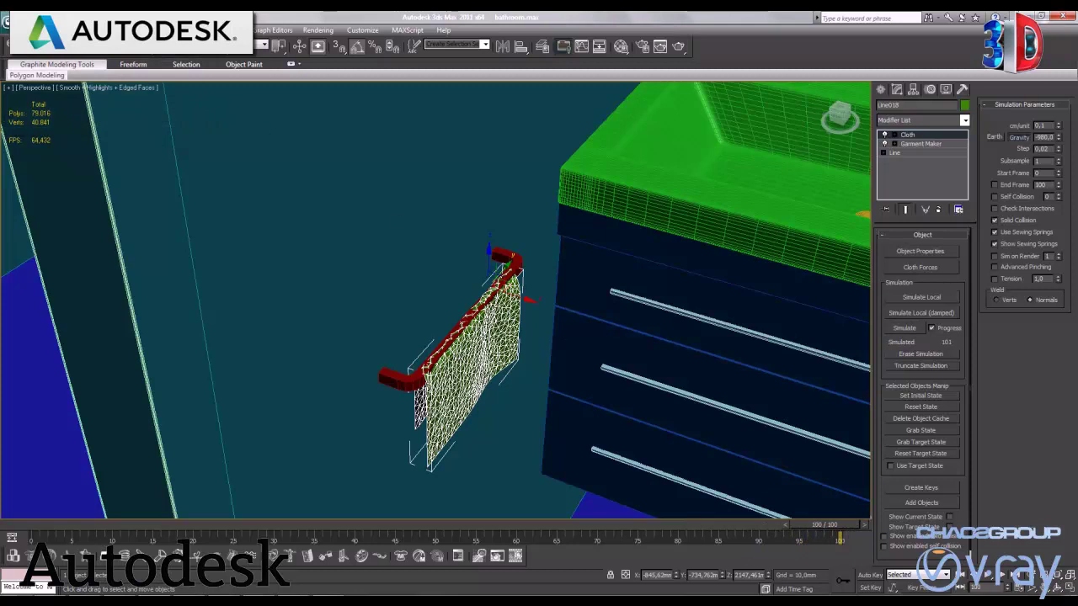
{"action": "left_click", "coordinate": [1070, 589]}
{"action": "right_click", "coordinate": [380, 207]}
{"action": "right_click", "coordinate": [676, 209]}
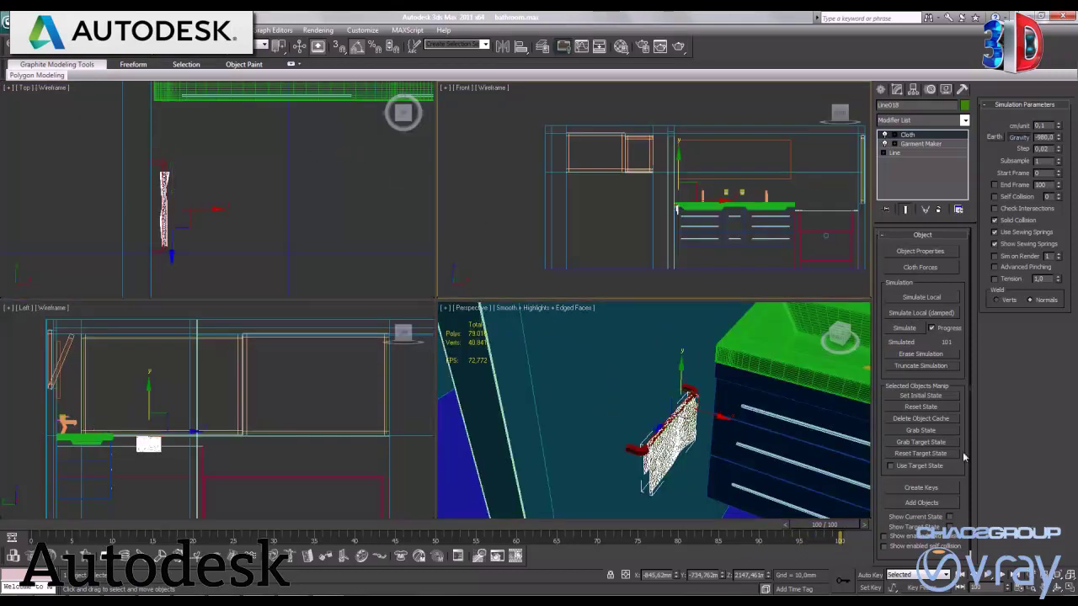
{"action": "left_click", "coordinate": [1069, 589]}
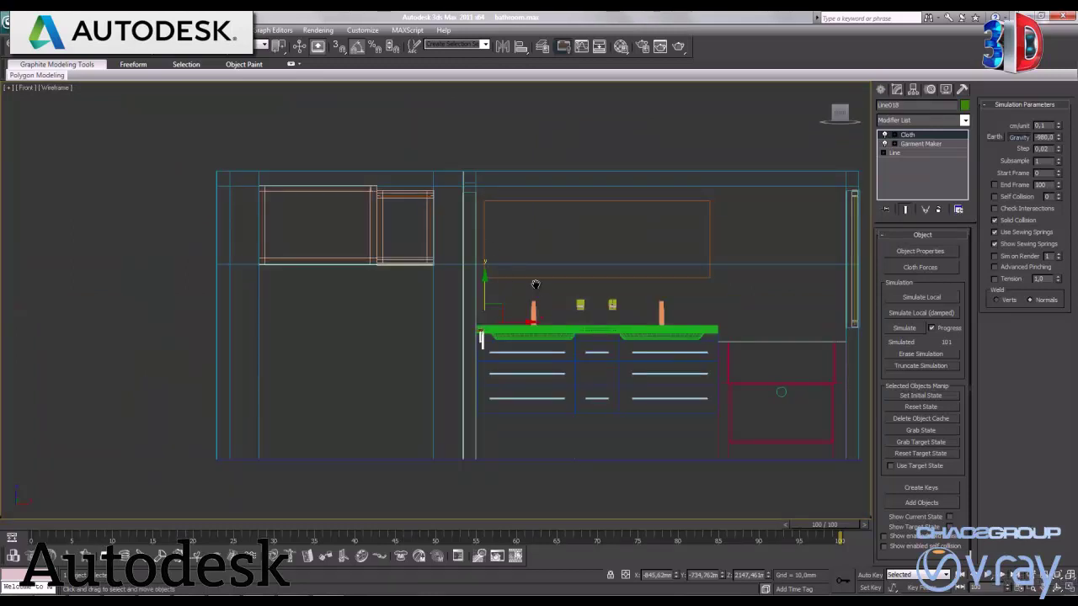
{"action": "scroll", "coordinate": [523, 271], "scroll_direction": "up", "scroll_amount": 2}
{"action": "scroll", "coordinate": [525, 277], "scroll_direction": "up", "scroll_amount": 2}
{"action": "scroll", "coordinate": [489, 295], "scroll_direction": "up", "scroll_amount": 2}
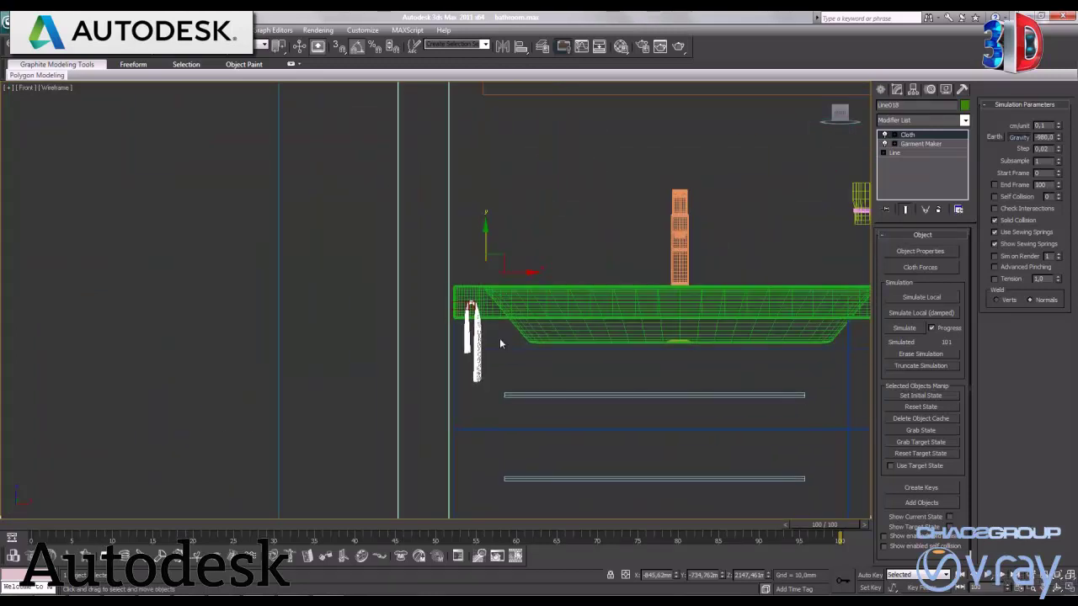
{"action": "scroll", "coordinate": [505, 337], "scroll_direction": "up", "scroll_amount": 2}
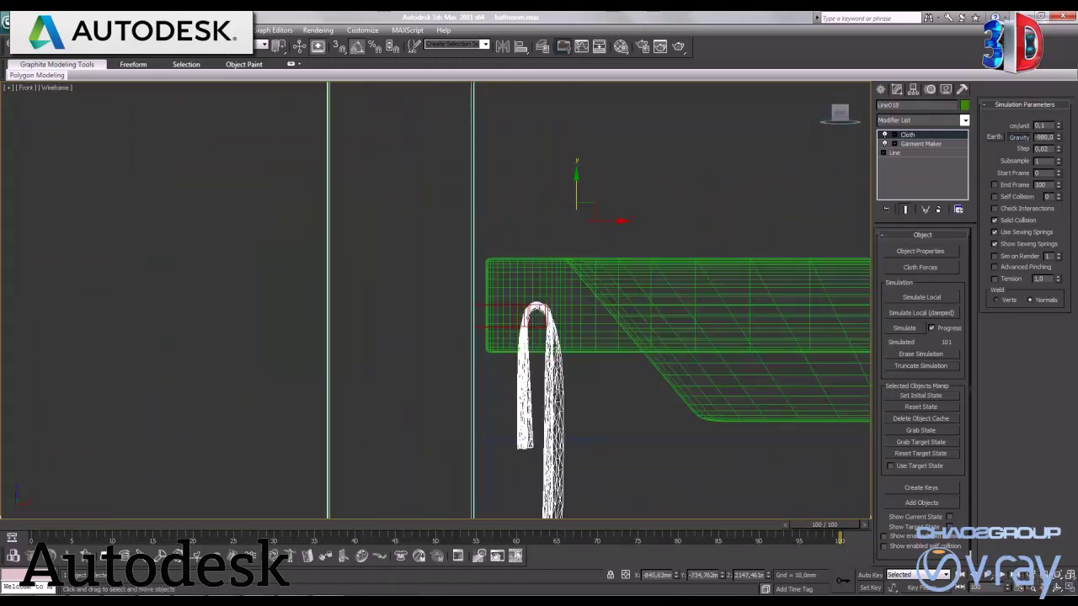
{"action": "left_click", "coordinate": [1069, 589]}
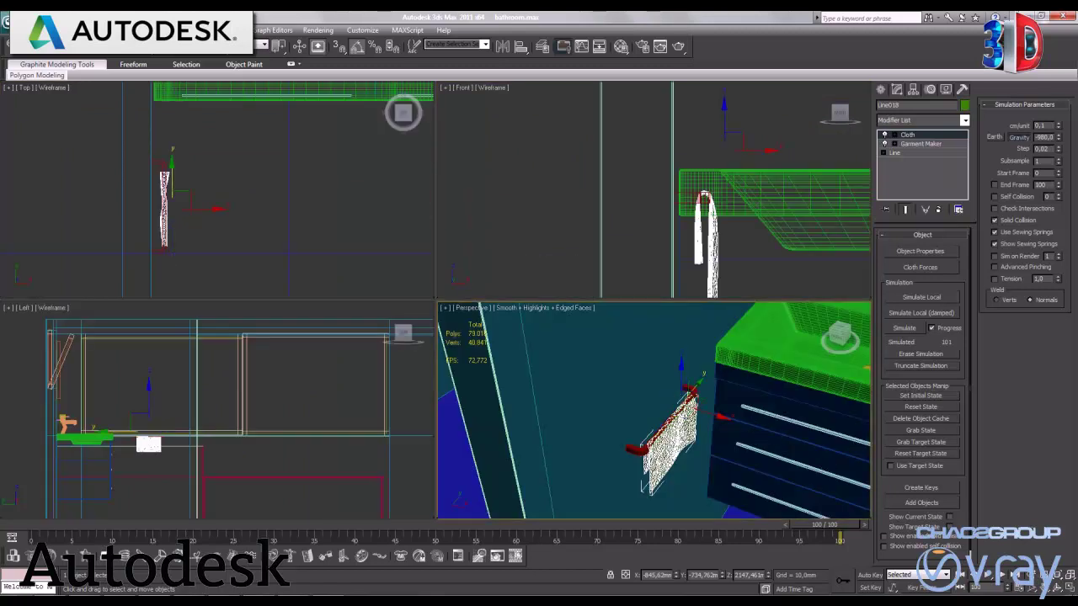
{"action": "left_click", "coordinate": [1069, 588]}
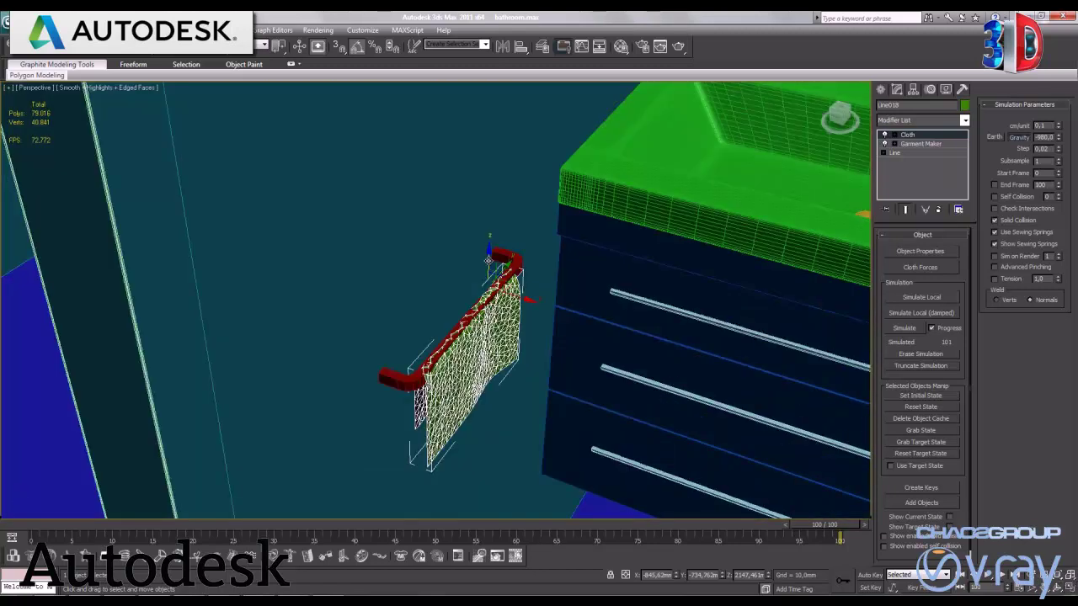
{"action": "left_click_drag", "start_coordinate": [488, 258], "coordinate": [486, 252]}
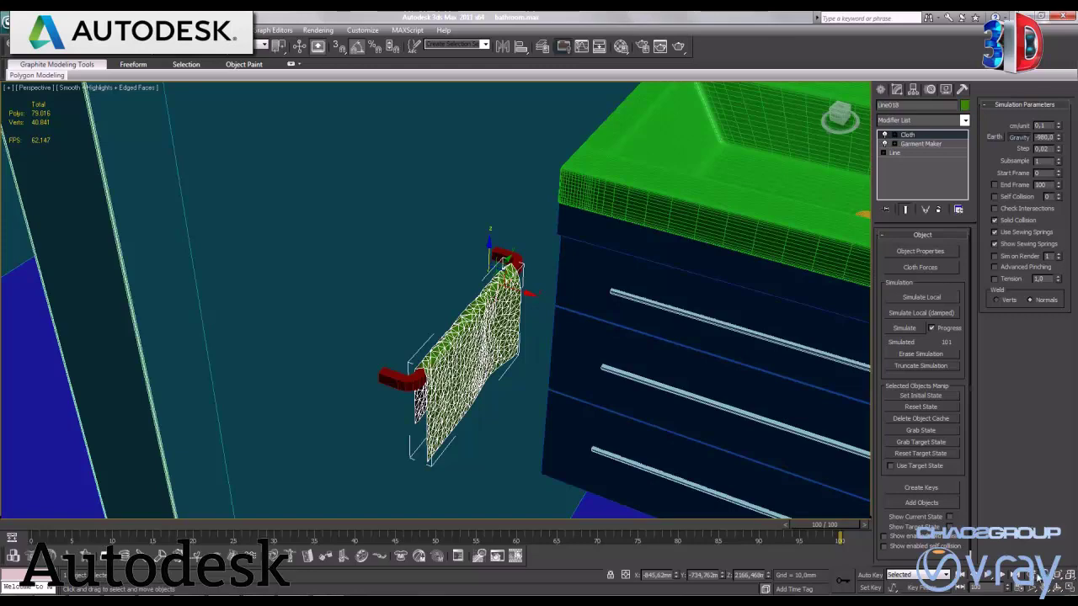
Step: Zoom out and step back through earlier views to show the whole double vanity
{"action": "scroll", "coordinate": [556, 286], "scroll_direction": "down", "scroll_amount": 5}
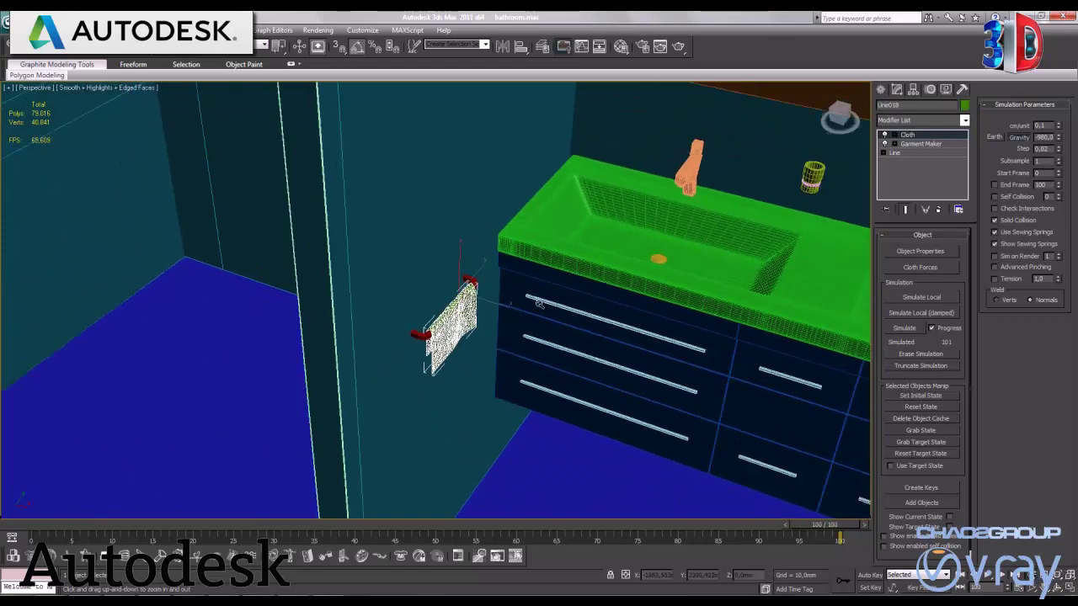
{"action": "left_click_drag", "start_coordinate": [539, 301], "coordinate": [553, 393]}
{"action": "key", "text": "shift+z"}
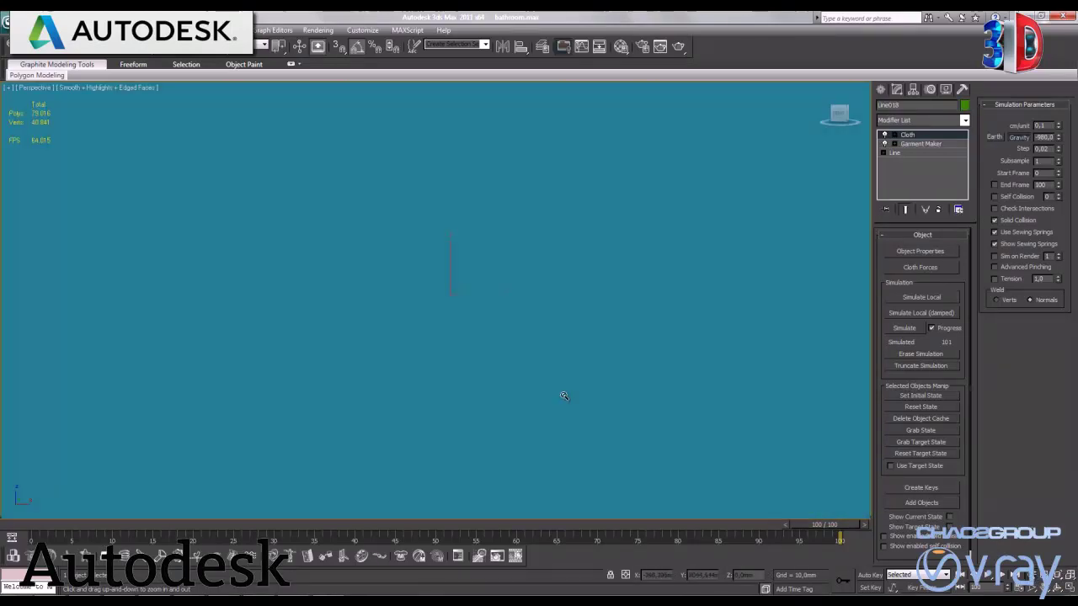
{"action": "scroll", "coordinate": [512, 397], "scroll_direction": "down", "scroll_amount": 2}
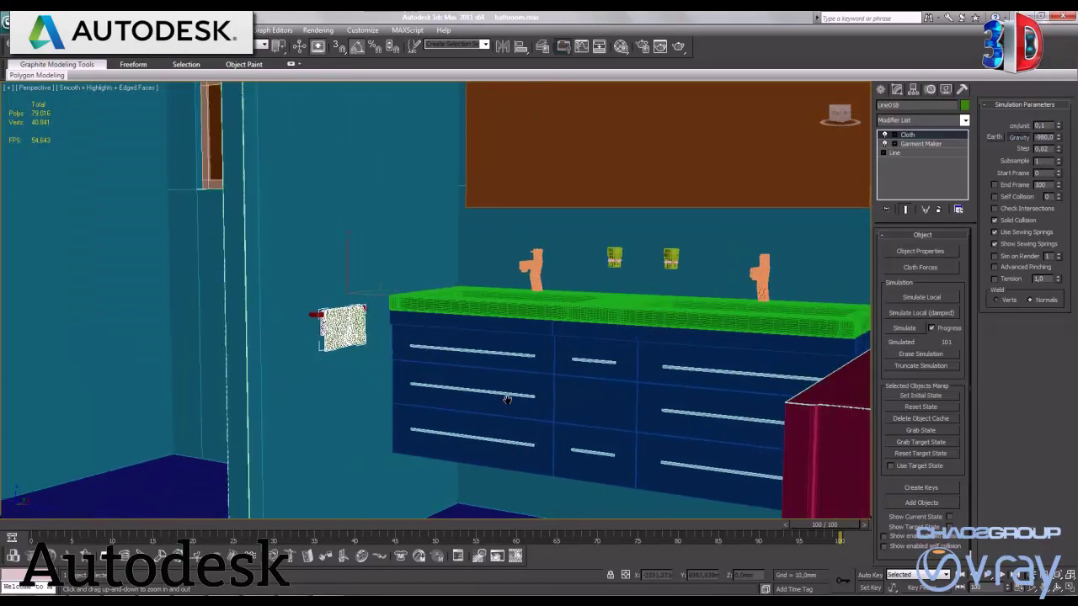
{"action": "scroll", "coordinate": [471, 413], "scroll_direction": "down", "scroll_amount": 2}
{"action": "scroll", "coordinate": [427, 429], "scroll_direction": "down", "scroll_amount": 1}
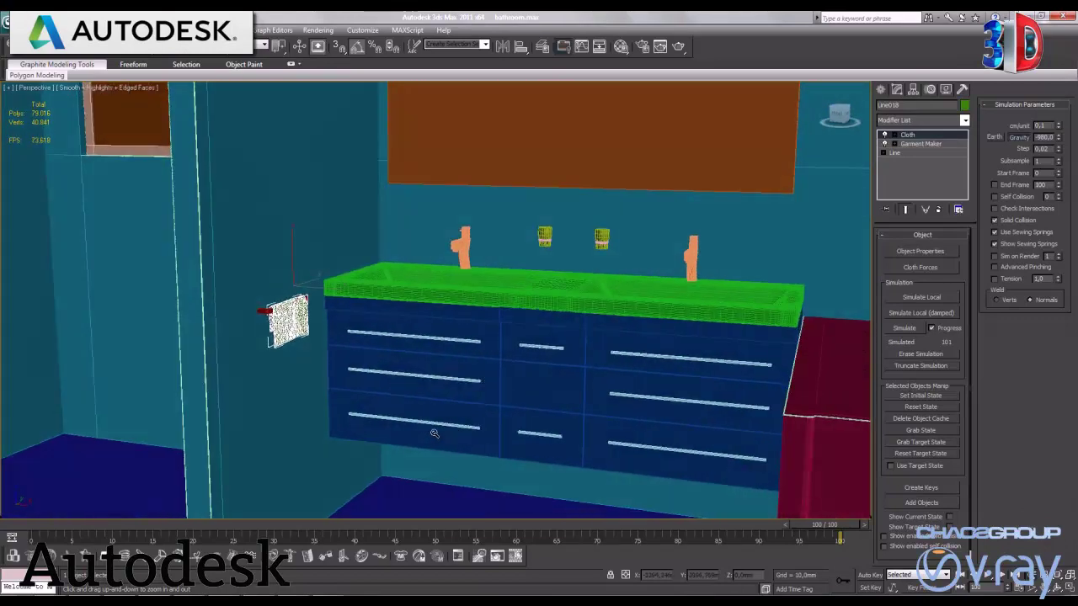
{"action": "scroll", "coordinate": [436, 436], "scroll_direction": "down", "scroll_amount": 2}
{"action": "scroll", "coordinate": [445, 443], "scroll_direction": "down", "scroll_amount": 1}
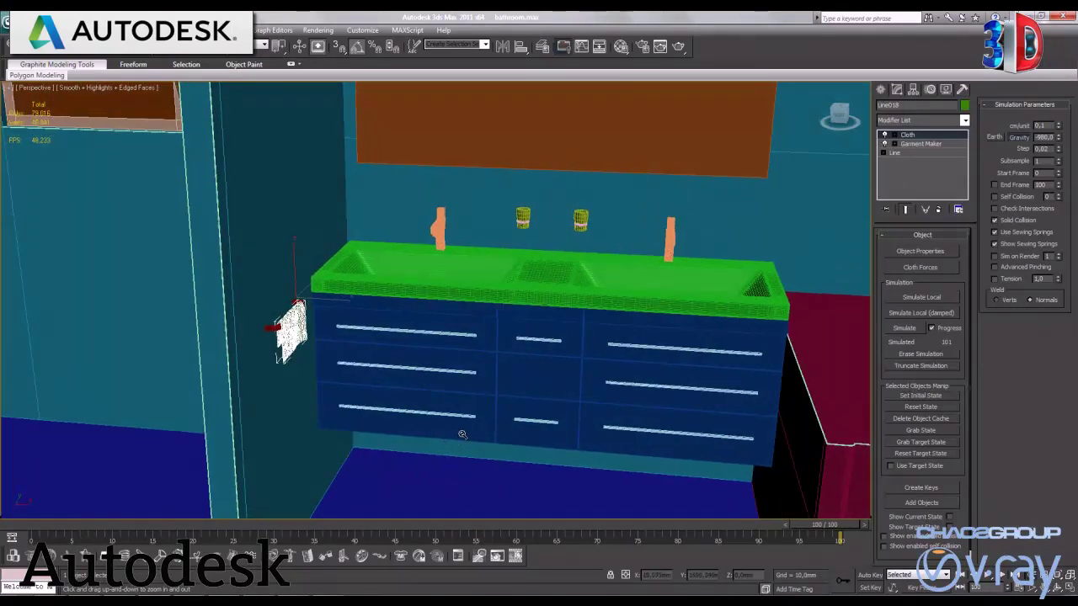
{"action": "key", "text": "shift+z"}
{"action": "scroll", "coordinate": [455, 443], "scroll_direction": "down", "scroll_amount": 2}
{"action": "scroll", "coordinate": [438, 440], "scroll_direction": "down", "scroll_amount": 1}
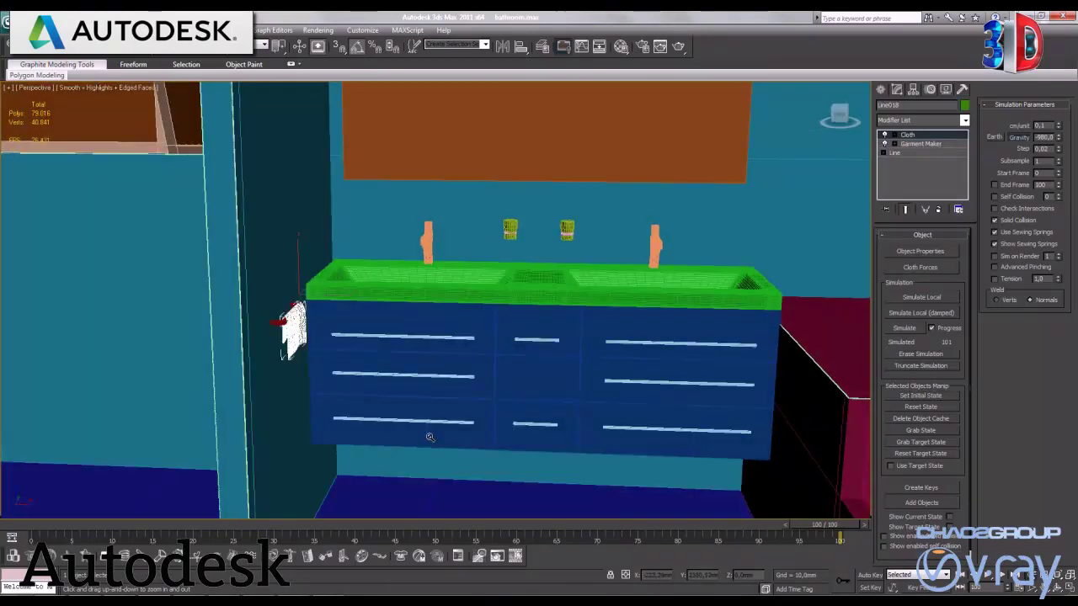
{"action": "scroll", "coordinate": [422, 439], "scroll_direction": "down", "scroll_amount": 1}
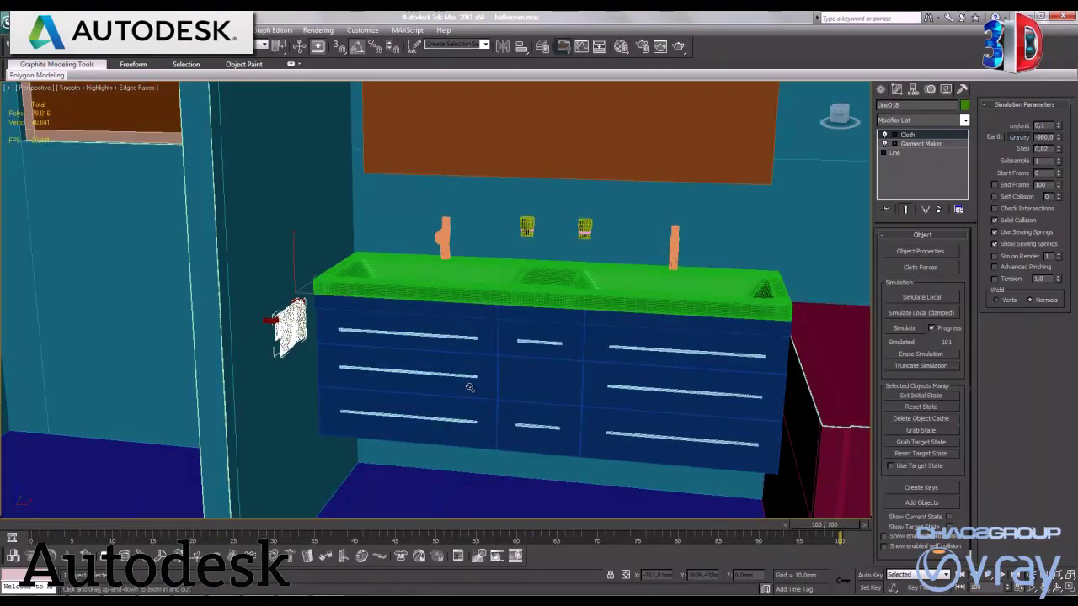
{"action": "key", "text": "shift+z"}
{"action": "key", "text": "shift+z"}
{"action": "key", "text": "shift+z"}
{"action": "key", "text": "shift+z"}
{"action": "scroll", "coordinate": [491, 356], "scroll_direction": "down", "scroll_amount": 1}
{"action": "scroll", "coordinate": [484, 343], "scroll_direction": "down", "scroll_amount": 2}
{"action": "scroll", "coordinate": [476, 333], "scroll_direction": "down", "scroll_amount": 1}
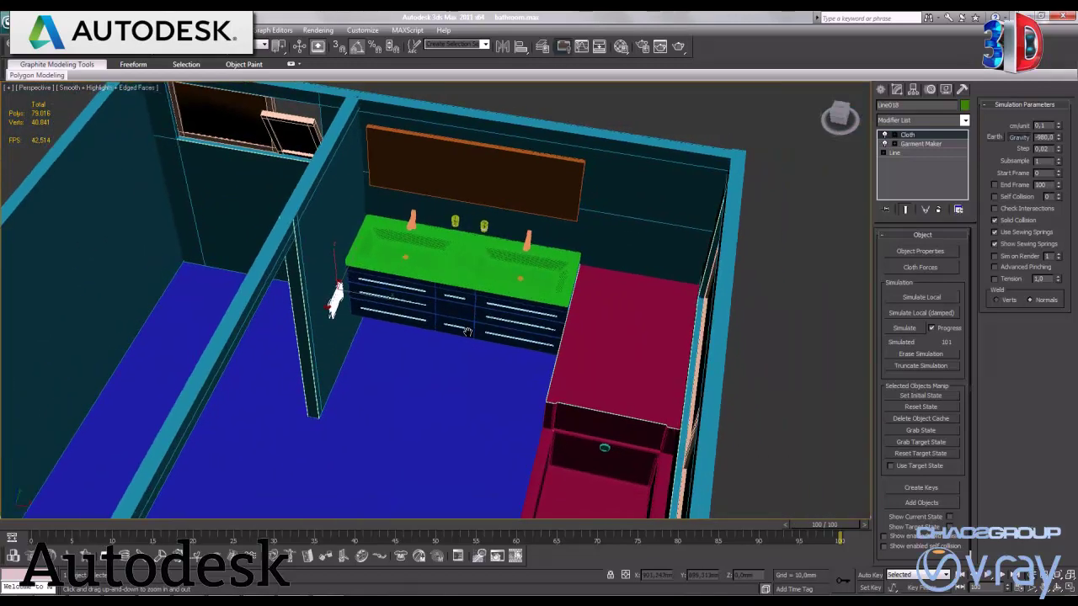
{"action": "scroll", "coordinate": [465, 318], "scroll_direction": "down", "scroll_amount": 2}
{"action": "right_click", "coordinate": [463, 325]}
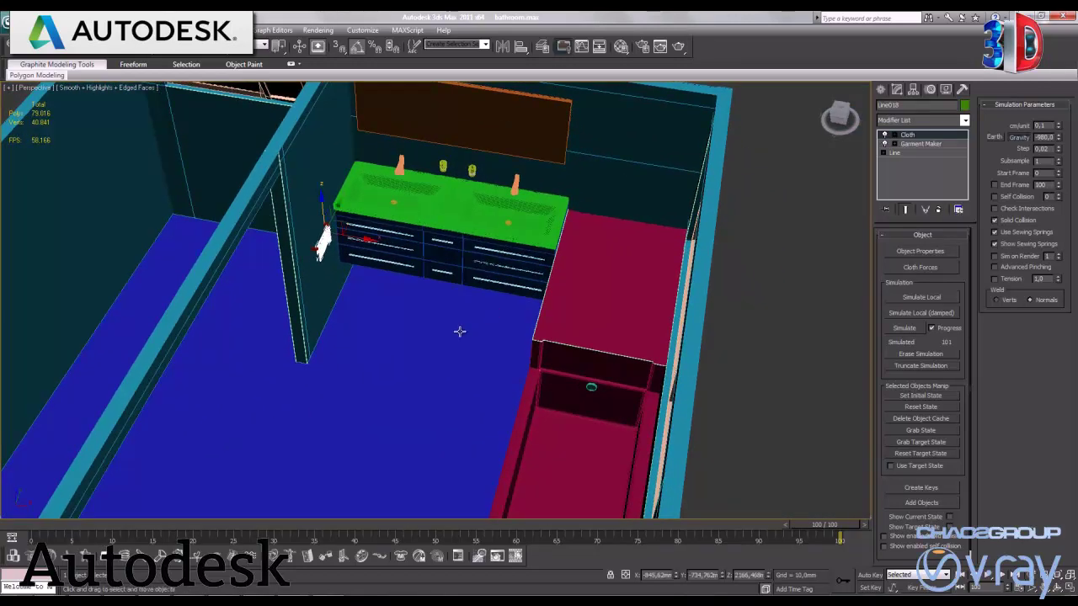
Step: Deselect the towel and unhide all hidden objects in the scene
{"action": "left_click", "coordinate": [758, 403]}
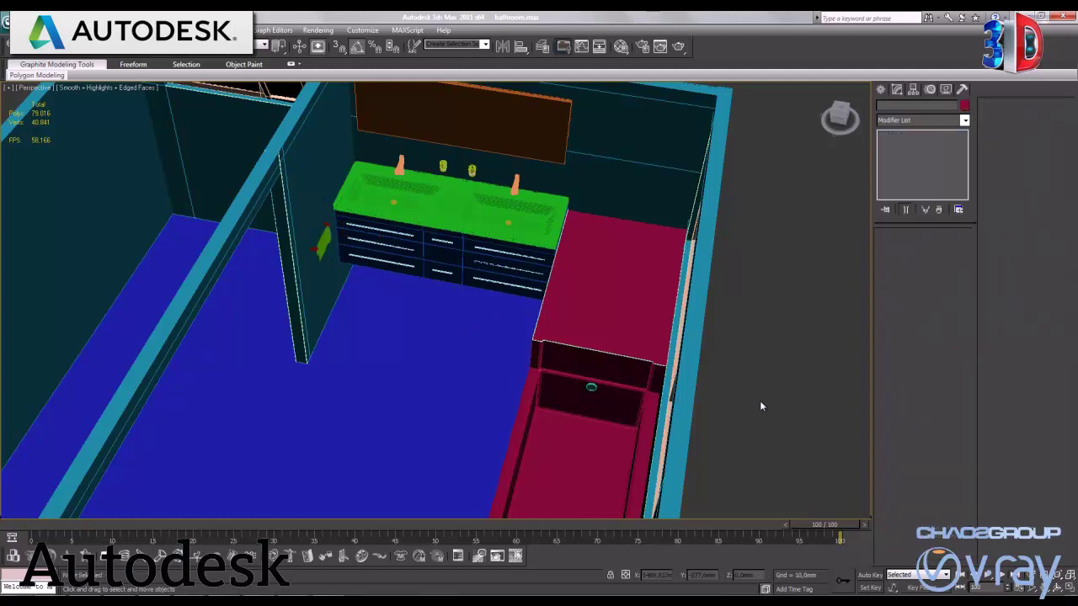
{"action": "right_click", "coordinate": [759, 400]}
{"action": "left_click", "coordinate": [789, 350]}
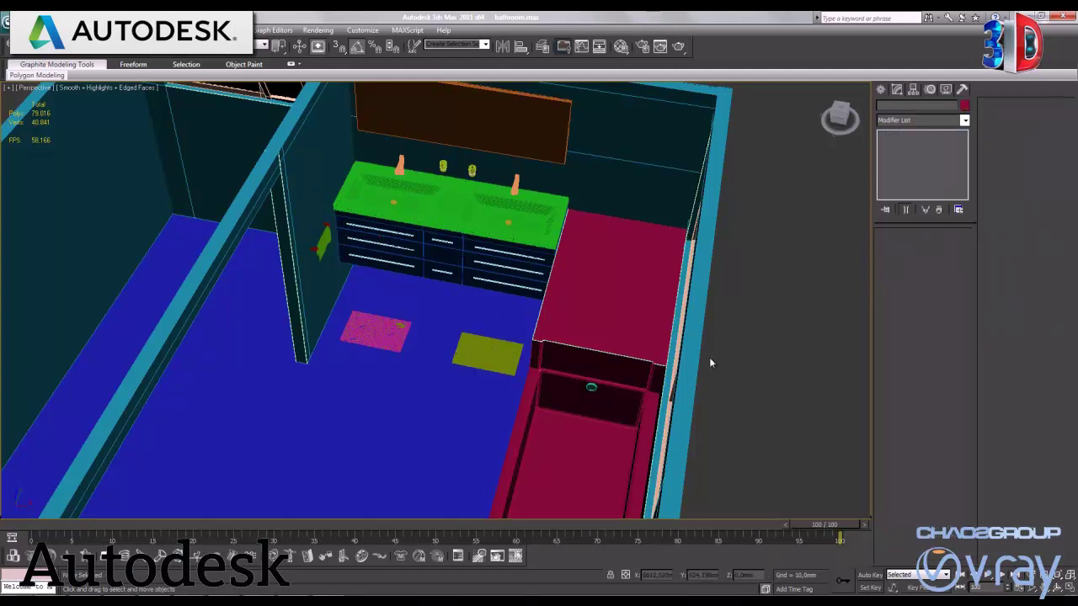
Step: Orbit and zoom in close on the vanity and the pink and yellow rugs
{"action": "mouse_move", "coordinate": [422, 398]}
{"action": "middle_mouse_down", "text": "alt"}
{"action": "mouse_move", "coordinate": [455, 382]}
{"action": "mouse_move", "coordinate": [464, 363]}
{"action": "mouse_move", "coordinate": [462, 378]}
{"action": "middle_mouse_up", "text": "alt"}
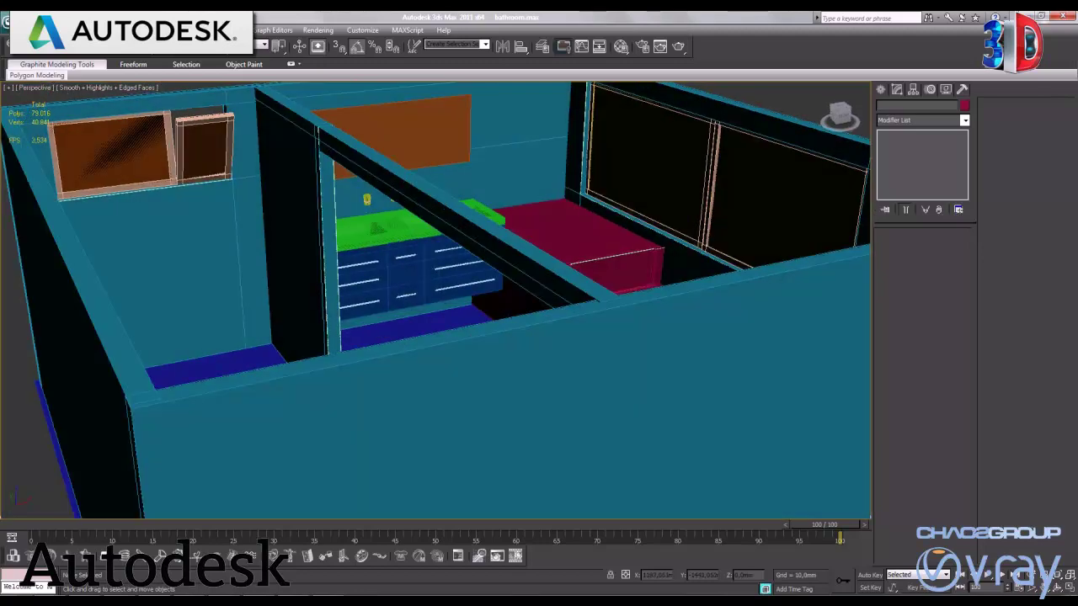
{"action": "mouse_move", "coordinate": [579, 427]}
{"action": "left_mouse_down"}
{"action": "mouse_move", "coordinate": [578, 397]}
{"action": "mouse_move", "coordinate": [577, 450]}
{"action": "mouse_move", "coordinate": [578, 427]}
{"action": "left_mouse_up"}
{"action": "scroll", "coordinate": [433, 300], "scroll_direction": "down", "scroll_amount": 3}
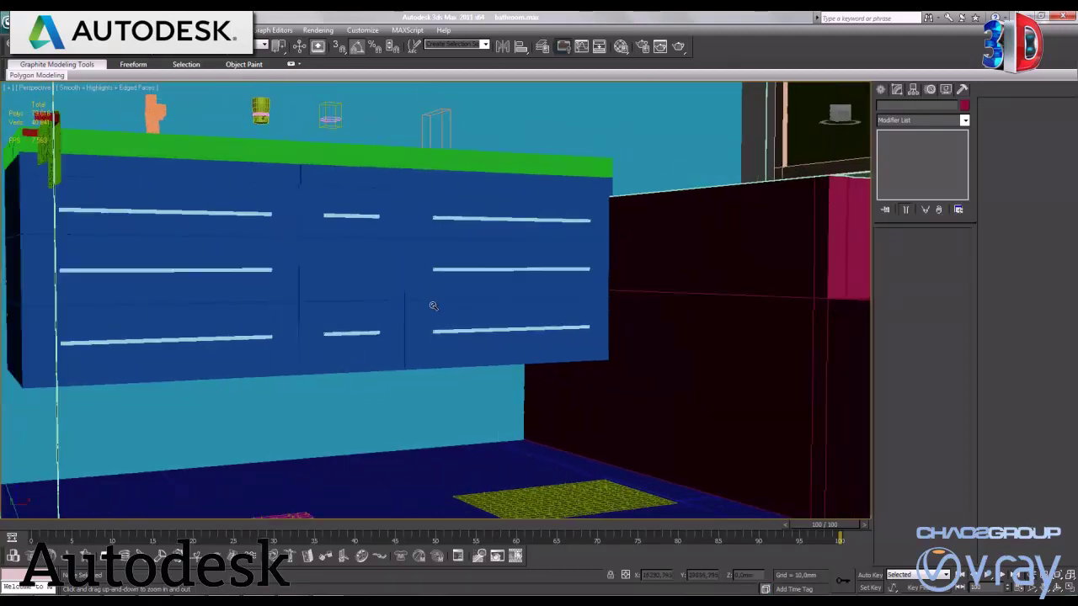
{"action": "scroll", "coordinate": [433, 310], "scroll_direction": "down", "scroll_amount": 2}
{"action": "scroll", "coordinate": [433, 314], "scroll_direction": "down", "scroll_amount": 1}
{"action": "scroll", "coordinate": [434, 318], "scroll_direction": "down", "scroll_amount": 2}
{"action": "scroll", "coordinate": [437, 332], "scroll_direction": "down", "scroll_amount": 1}
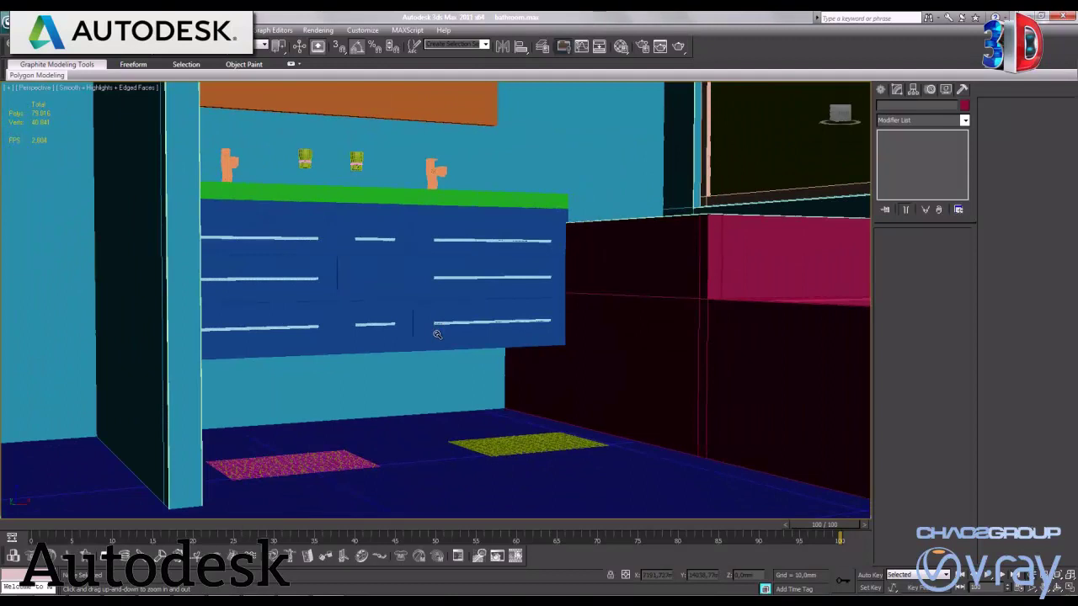
{"action": "scroll", "coordinate": [438, 334], "scroll_direction": "down", "scroll_amount": 1}
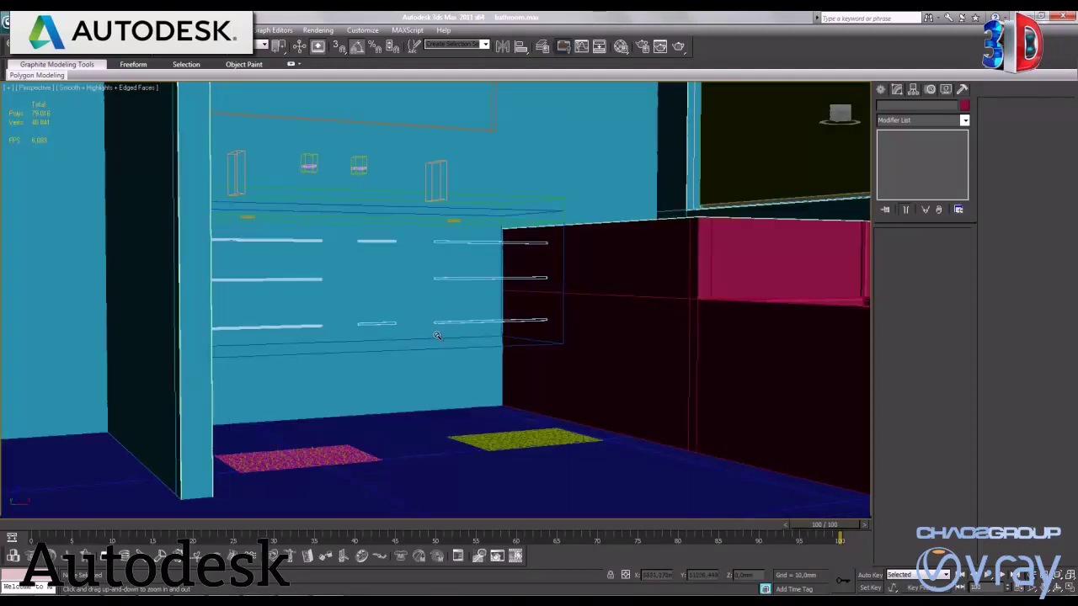
{"action": "scroll", "coordinate": [437, 335], "scroll_direction": "up", "scroll_amount": 1}
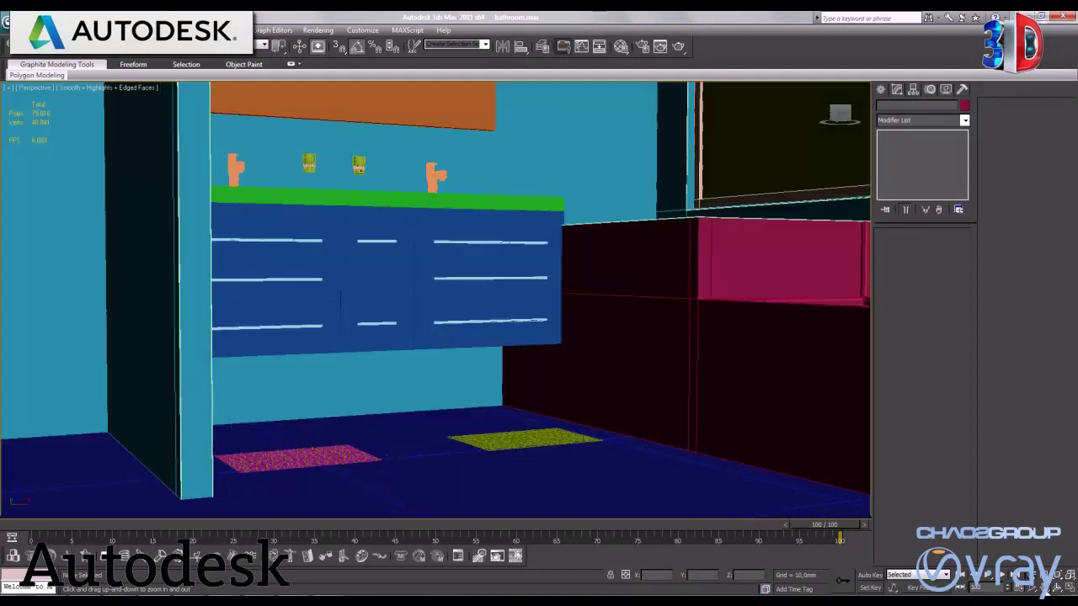
{"action": "middle_click_drag", "start_coordinate": [608, 352], "coordinate": [599, 344]}
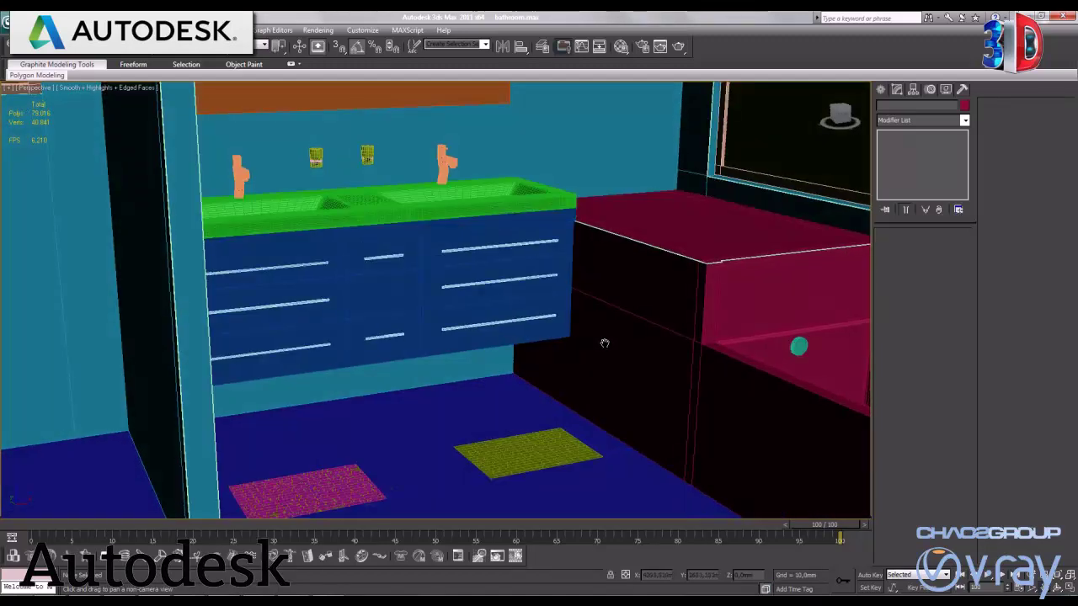
{"action": "key", "text": "shift+q"}
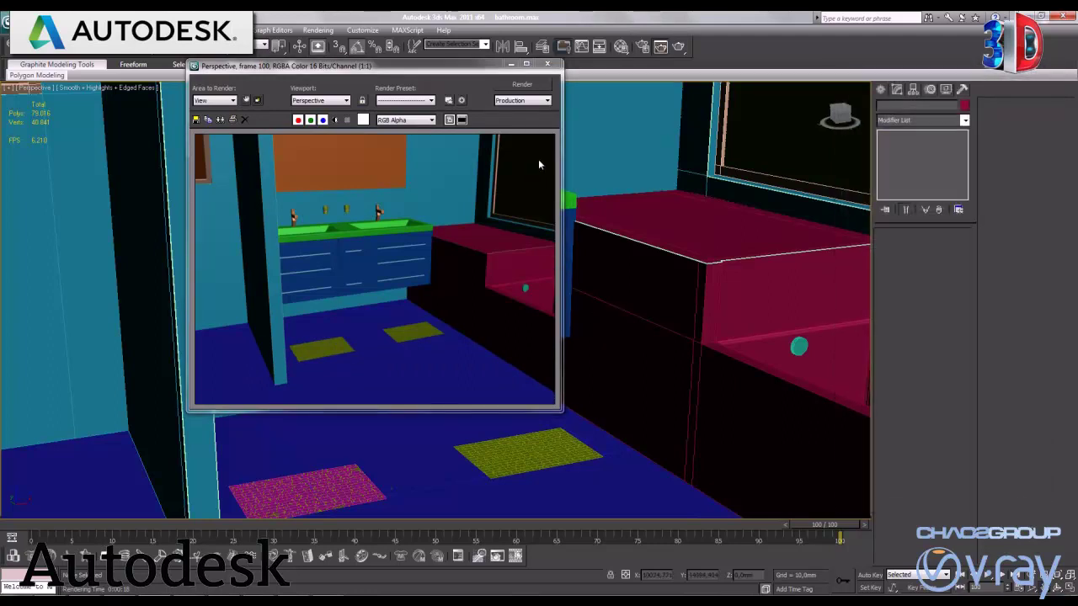
{"action": "left_click", "coordinate": [547, 64]}
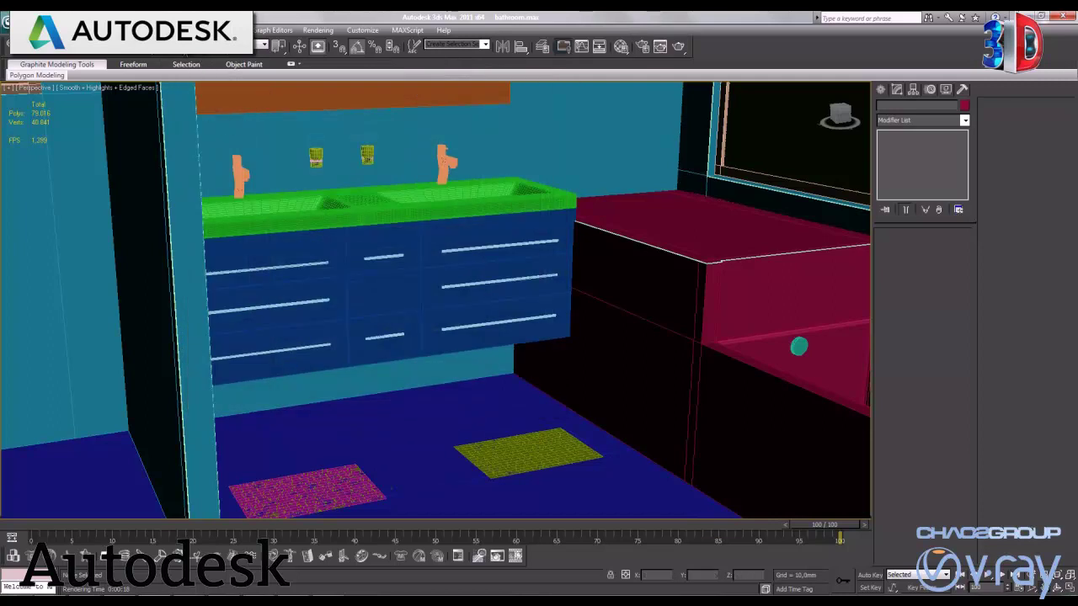
Step: Select the yellow floor rug and hide it
{"action": "left_click", "coordinate": [512, 461]}
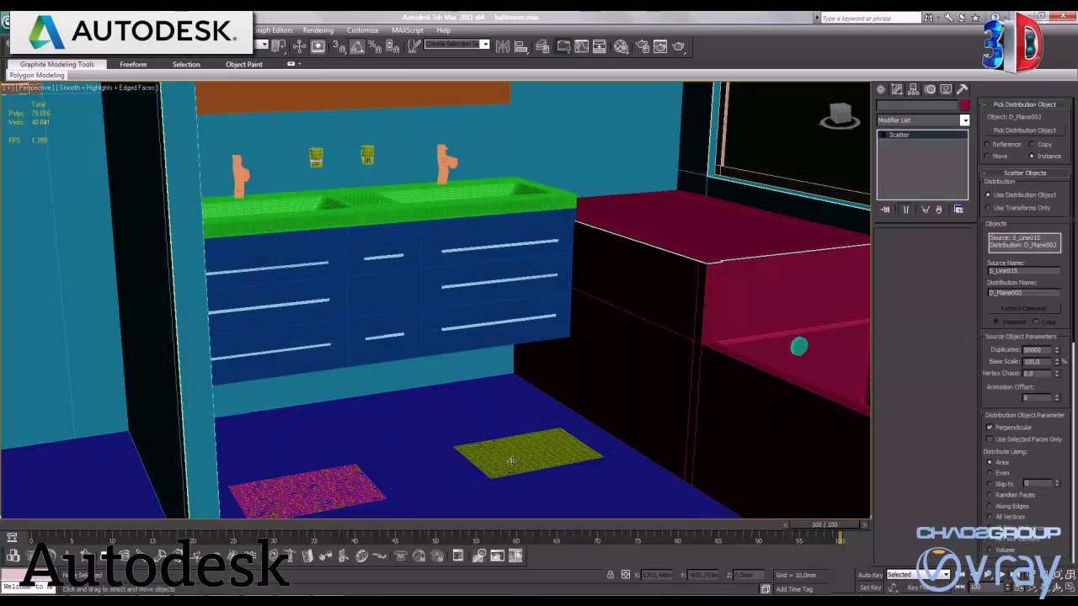
{"action": "left_click", "coordinate": [341, 496]}
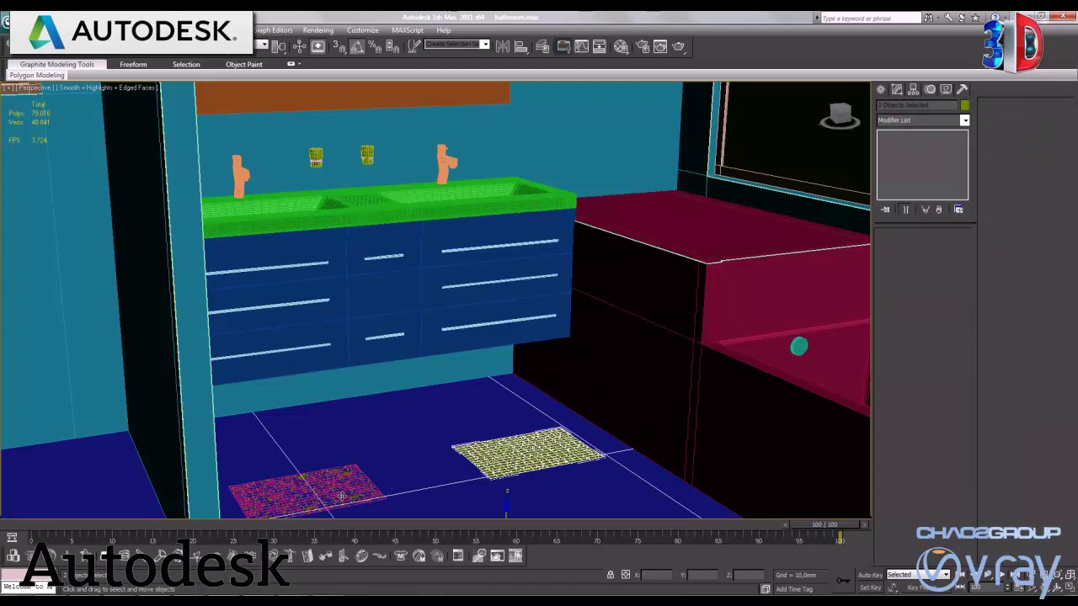
{"action": "left_click", "coordinate": [341, 497]}
{"action": "left_click", "coordinate": [412, 489]}
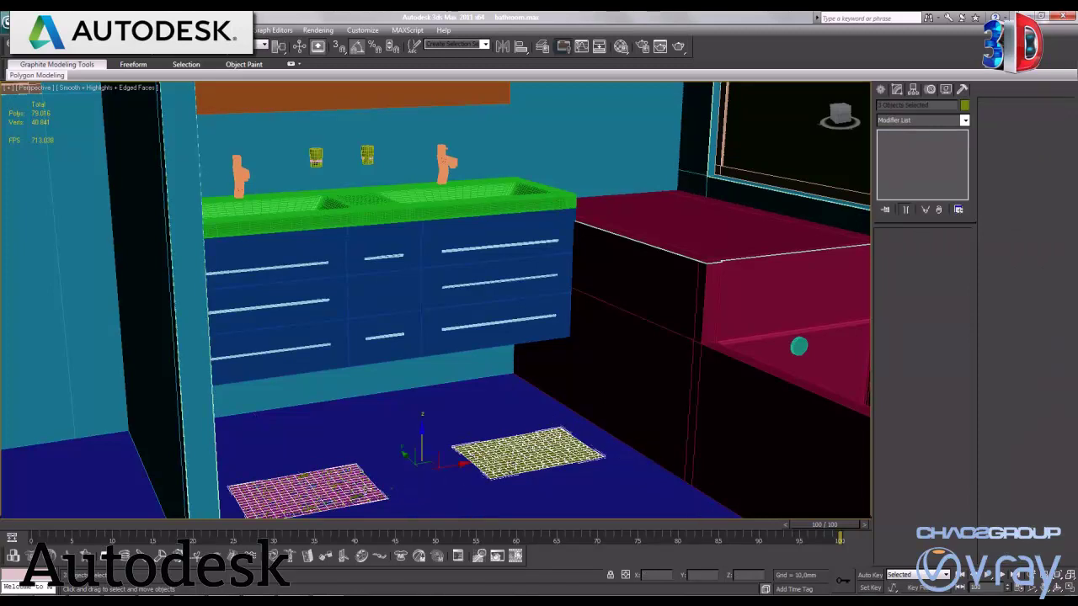
{"action": "right_click", "coordinate": [447, 435]}
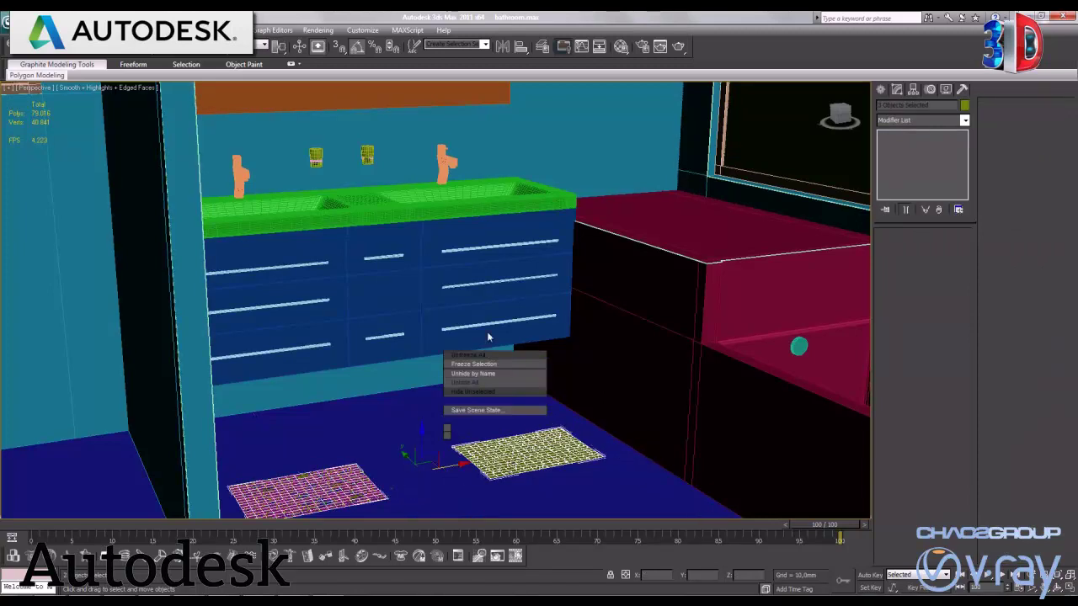
{"action": "left_click", "coordinate": [470, 401]}
Step: Hide the remaining pink rug and clear the selection
{"action": "left_click", "coordinate": [352, 497]}
{"action": "right_click", "coordinate": [352, 431]}
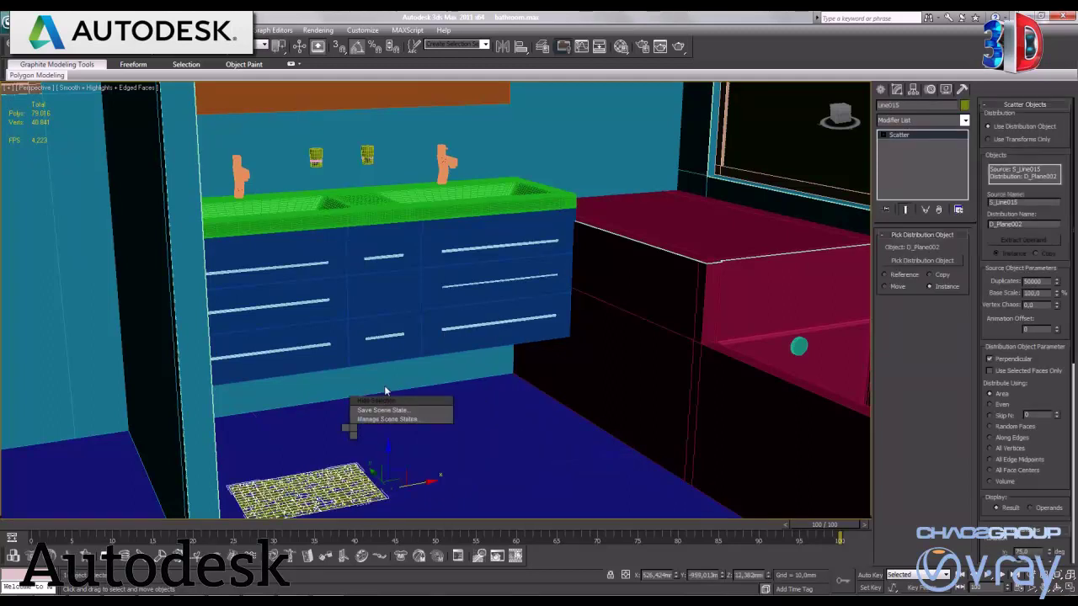
{"action": "left_click", "coordinate": [380, 403]}
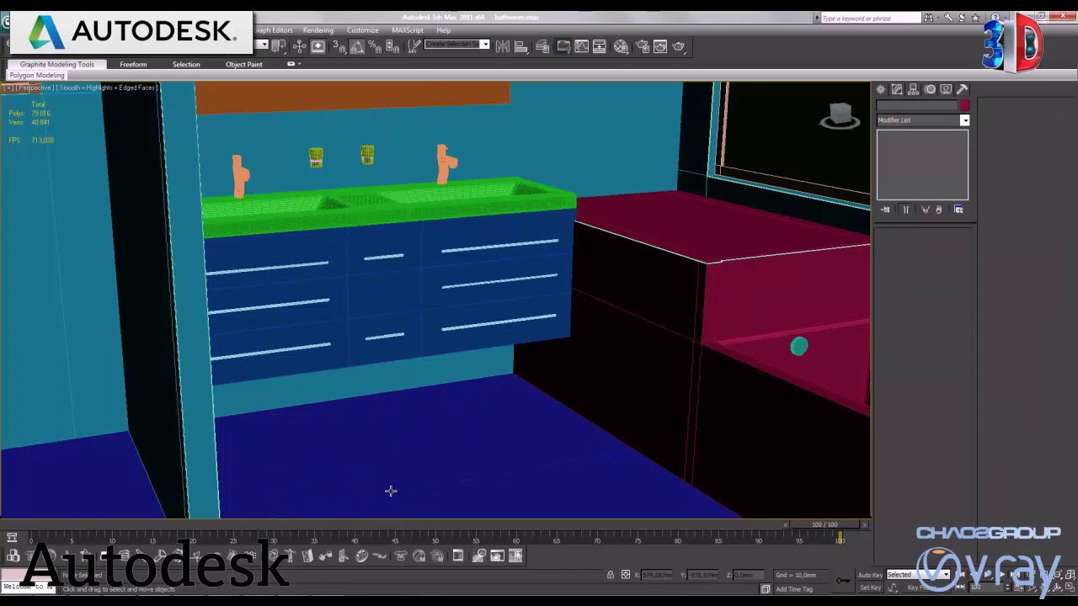
{"action": "left_click", "coordinate": [394, 493]}
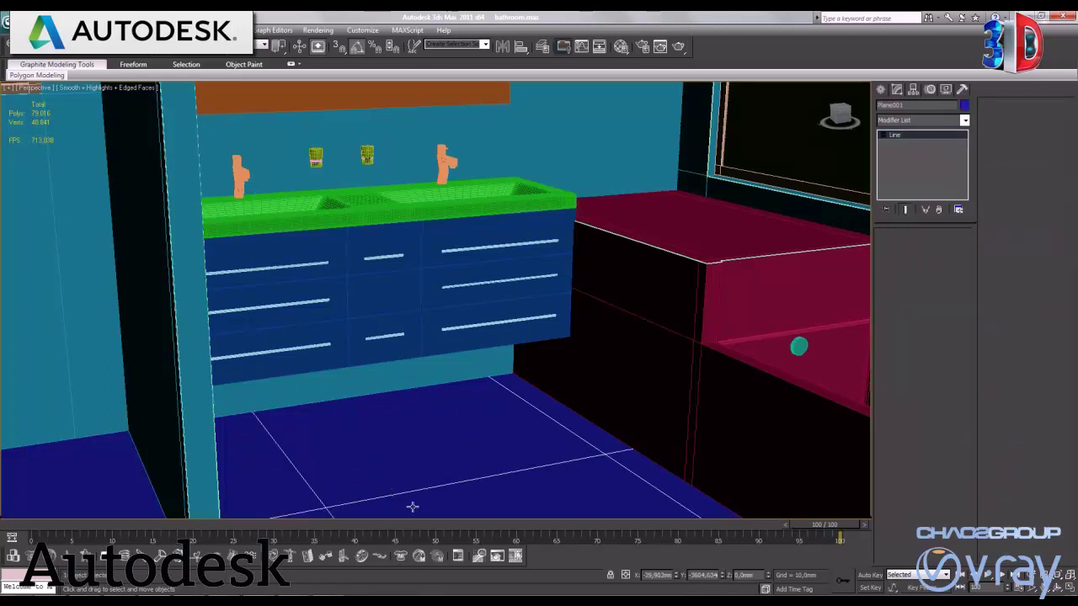
{"action": "left_click", "coordinate": [404, 501]}
{"action": "left_click", "coordinate": [423, 517]}
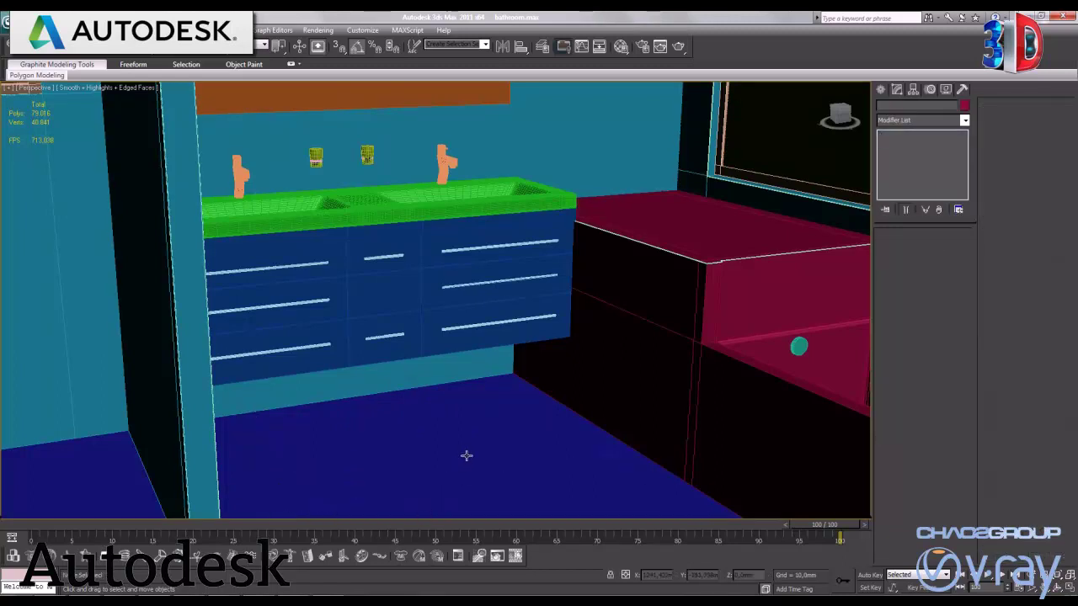
Step: Orbit to frame the vanity and towel, then return to the four-viewport layout
{"action": "mouse_move", "coordinate": [578, 395]}
{"action": "middle_mouse_down", "text": "alt"}
{"action": "mouse_move", "coordinate": [519, 405]}
{"action": "mouse_move", "coordinate": [556, 426]}
{"action": "middle_mouse_up", "text": "alt"}
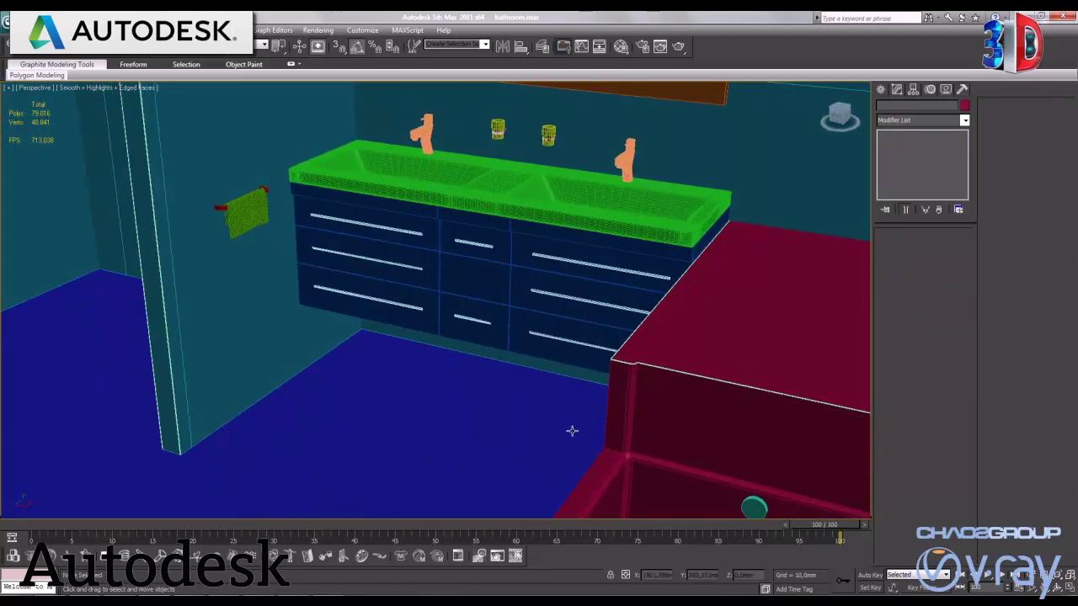
{"action": "middle_click_drag", "start_coordinate": [613, 395], "coordinate": [540, 396], "text": "alt"}
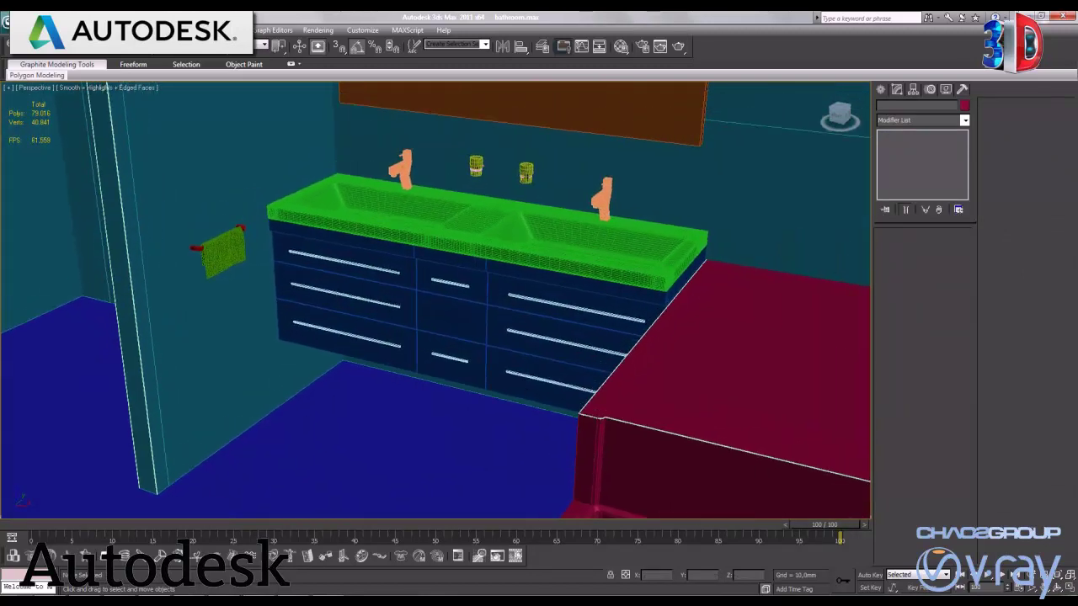
{"action": "key", "text": "alt+w"}
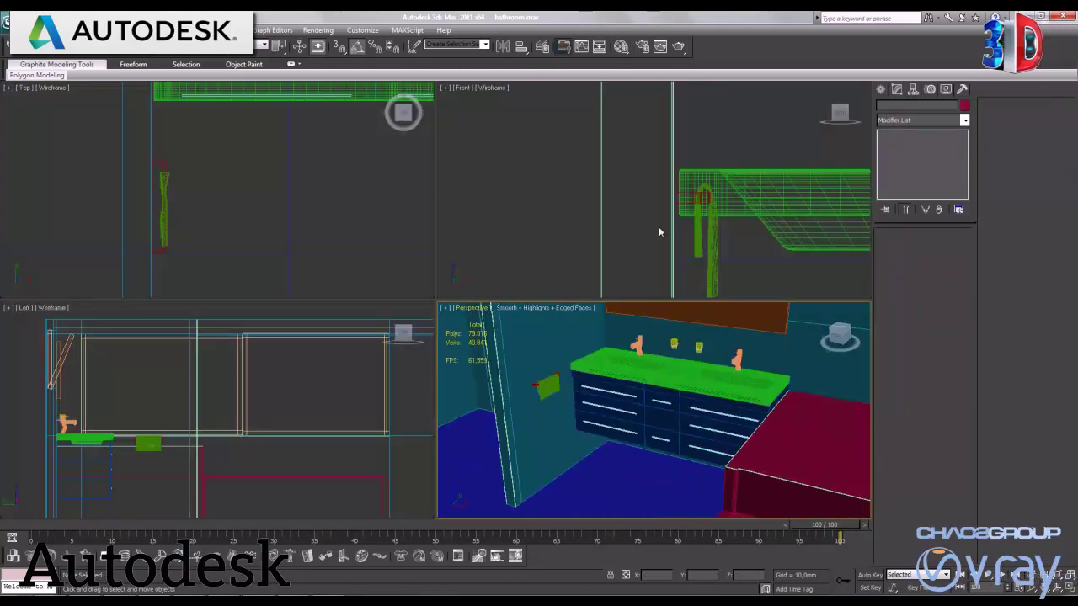
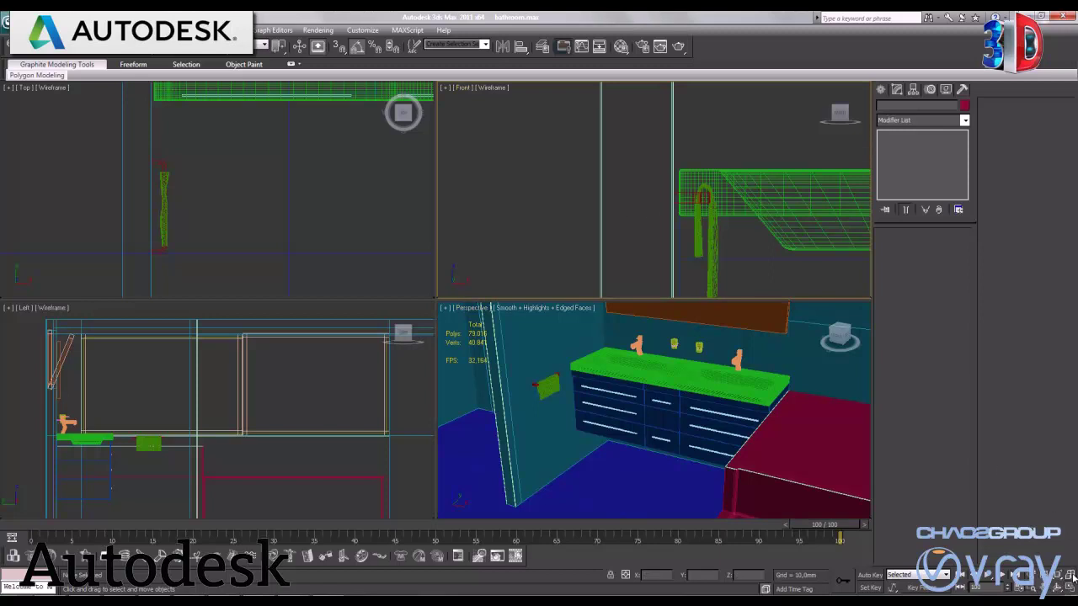
Step: In a maximized Front view, move the hanging cloth towel a few mm down on Y beside the vanity's left basin
{"action": "key", "text": "alt+w"}
{"action": "mouse_move", "coordinate": [686, 265]}
{"action": "middle_mouse_down"}
{"action": "mouse_move", "coordinate": [525, 255]}
{"action": "mouse_move", "coordinate": [548, 256]}
{"action": "mouse_move", "coordinate": [572, 284]}
{"action": "middle_mouse_up"}
{"action": "scroll", "coordinate": [435, 301], "scroll_direction": "up", "scroll_amount": 3}
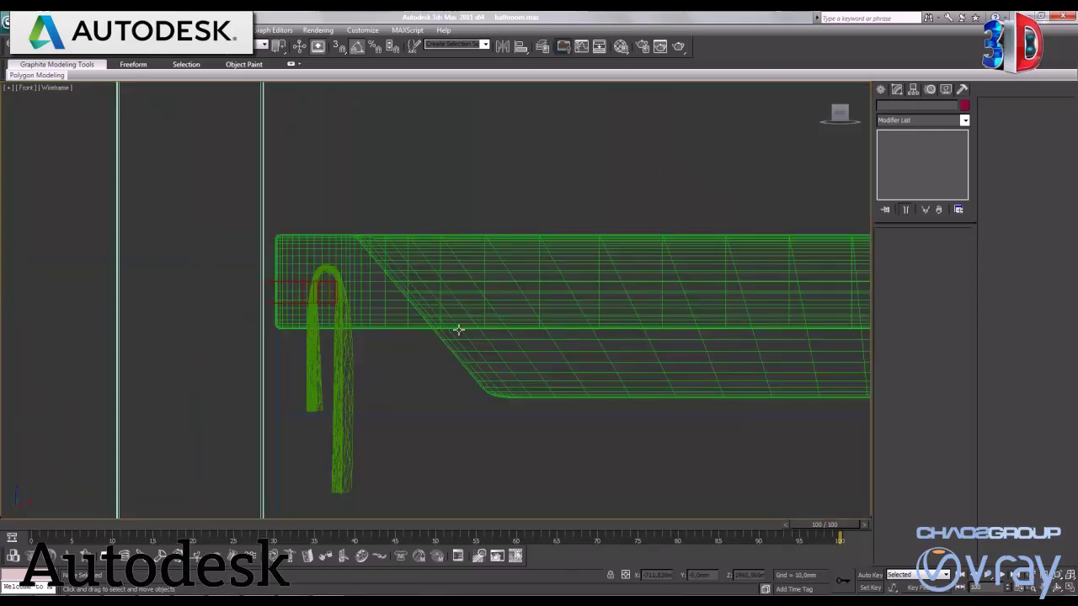
{"action": "left_click", "coordinate": [342, 341]}
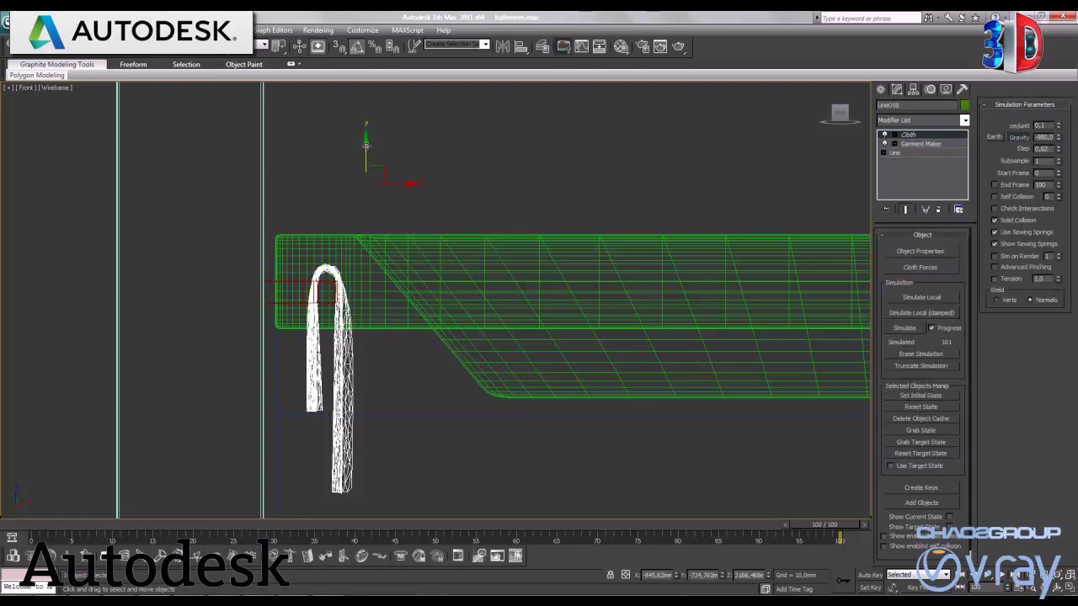
{"action": "left_click_drag", "start_coordinate": [365, 149], "coordinate": [365, 153]}
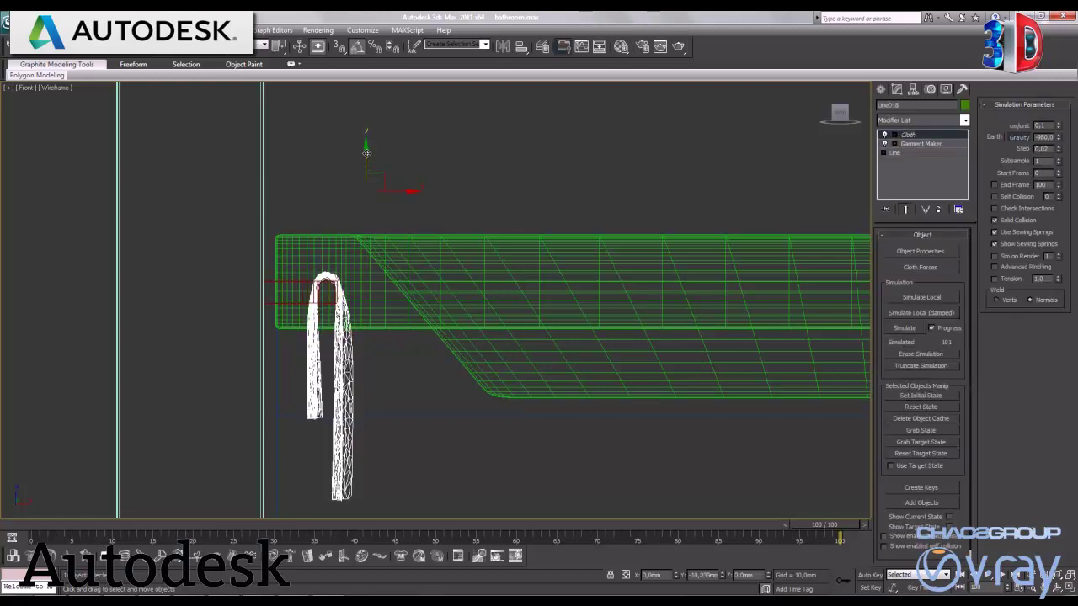
{"action": "scroll", "coordinate": [503, 320], "scroll_direction": "down", "scroll_amount": 1}
{"action": "scroll", "coordinate": [505, 362], "scroll_direction": "down", "scroll_amount": 2}
{"action": "left_click", "coordinate": [551, 358]}
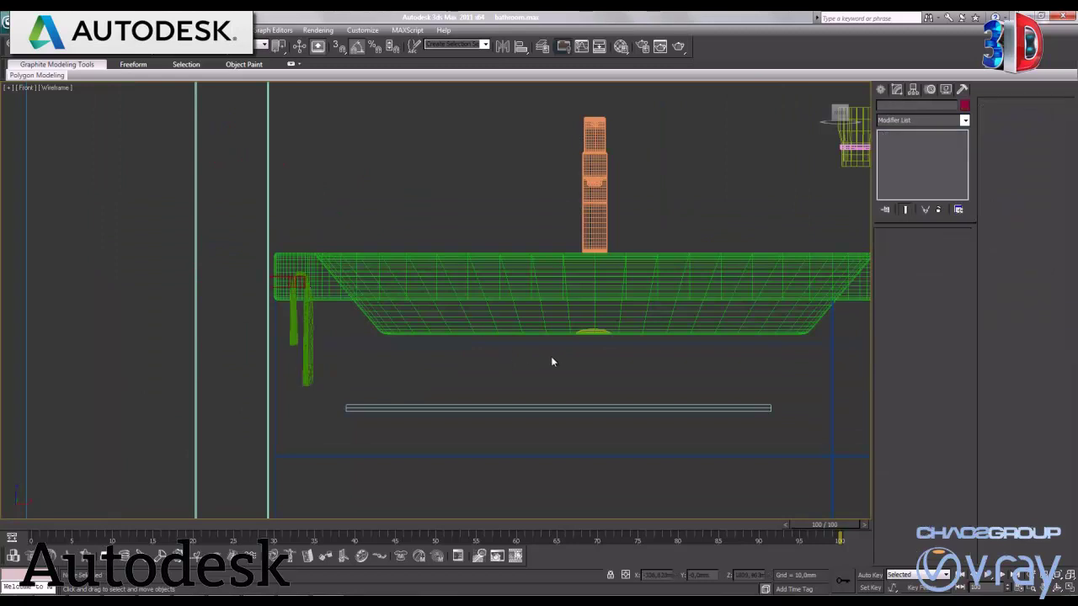
{"action": "scroll", "coordinate": [560, 360], "scroll_direction": "down", "scroll_amount": 3}
{"action": "middle_click_drag", "start_coordinate": [628, 394], "coordinate": [590, 394]}
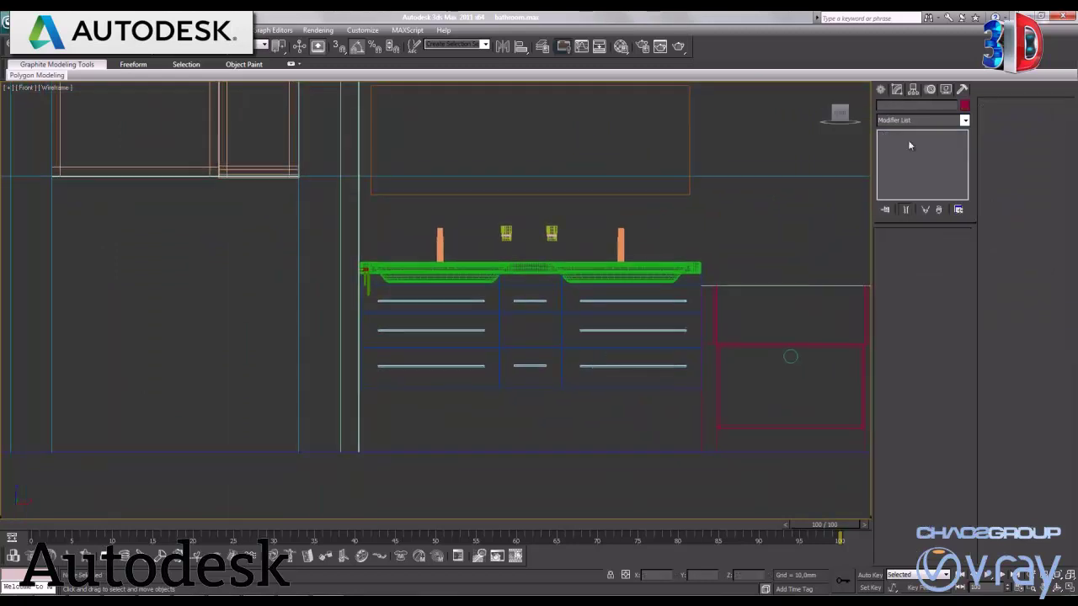
{"action": "left_click", "coordinate": [881, 90]}
Step: Draw a Standard Primitives box below the vanity's left end in the Front view
{"action": "middle_click_drag", "start_coordinate": [771, 320], "coordinate": [733, 320]}
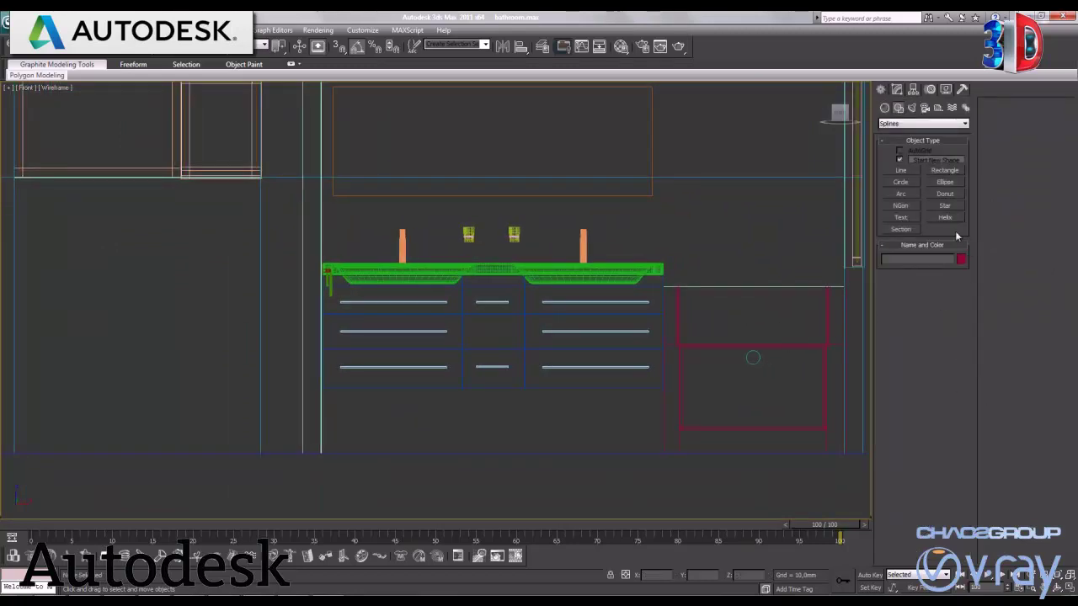
{"action": "left_click", "coordinate": [884, 108]}
{"action": "left_click", "coordinate": [903, 163]}
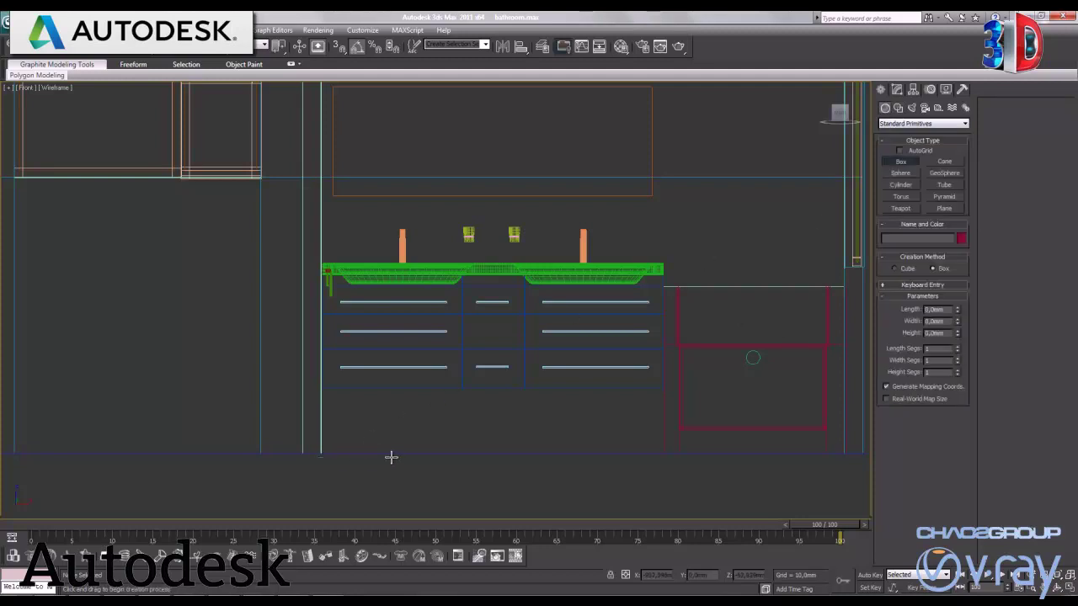
{"action": "scroll", "coordinate": [396, 412], "scroll_direction": "up", "scroll_amount": 3}
{"action": "scroll", "coordinate": [396, 370], "scroll_direction": "up", "scroll_amount": 3}
{"action": "scroll", "coordinate": [278, 439], "scroll_direction": "down", "scroll_amount": 2}
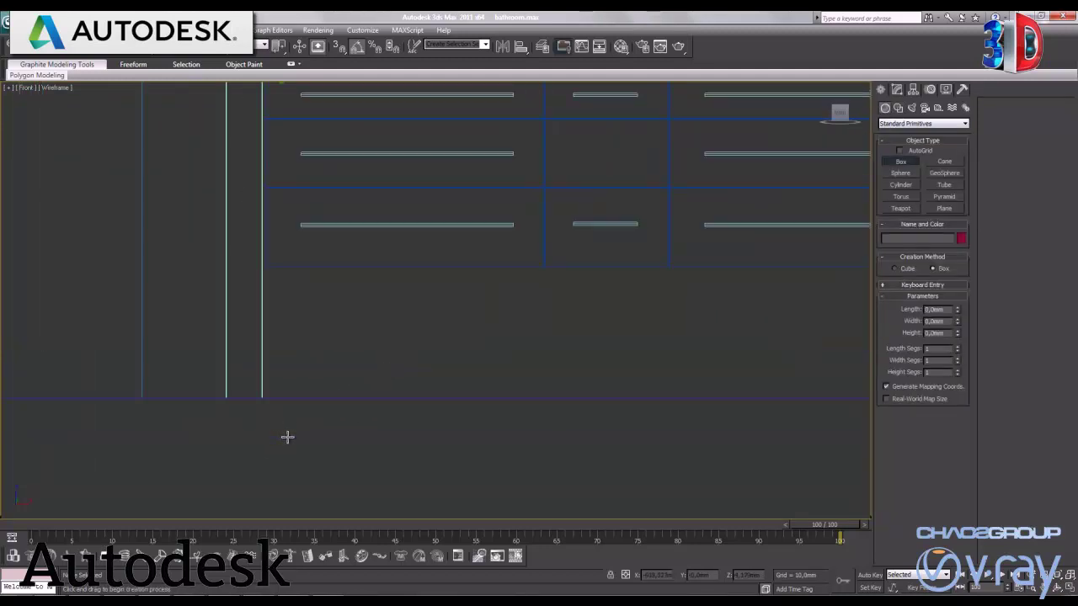
{"action": "mouse_move", "coordinate": [262, 398]}
{"action": "left_mouse_down"}
{"action": "mouse_move", "coordinate": [413, 284]}
{"action": "mouse_move", "coordinate": [403, 276]}
{"action": "left_mouse_up"}
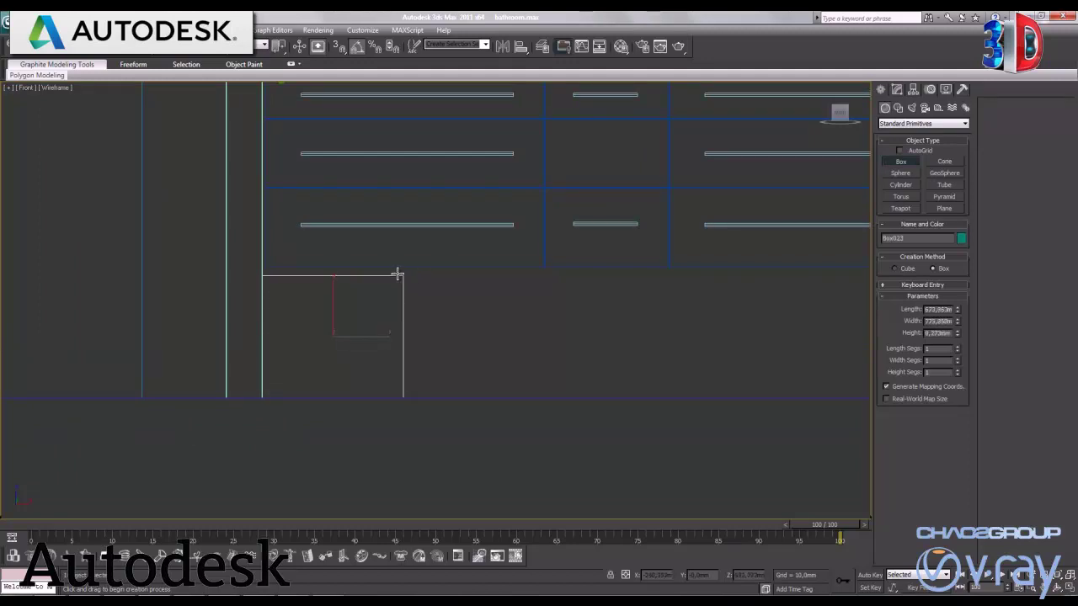
{"action": "left_click", "coordinate": [421, 289]}
{"action": "right_click", "coordinate": [714, 372]}
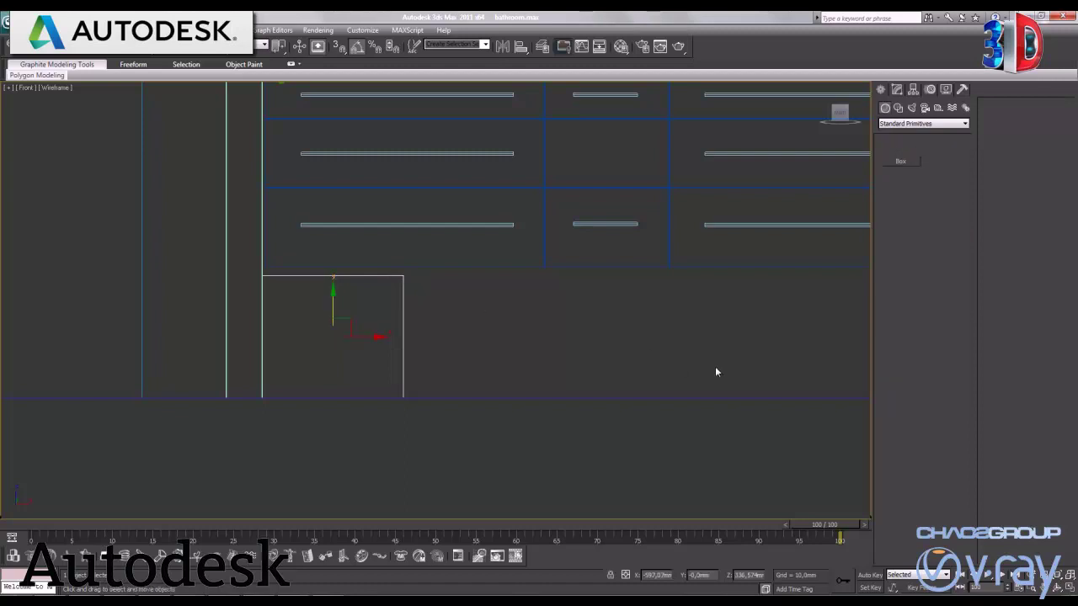
Step: Set the box to Height 5, Length 900 and Width 900 mm in the Modify panel
{"action": "left_click", "coordinate": [897, 91]}
{"action": "double_click", "coordinate": [935, 272]}
{"action": "type", "text": "5"}
{"action": "key", "text": "Return"}
{"action": "double_click", "coordinate": [935, 249]}
{"action": "type", "text": "50"}
{"action": "key", "text": "Tab"}
{"action": "type", "text": "6"}
{"action": "double_click", "coordinate": [935, 249]}
{"action": "type", "text": "5"}
{"action": "key", "text": "Tab"}
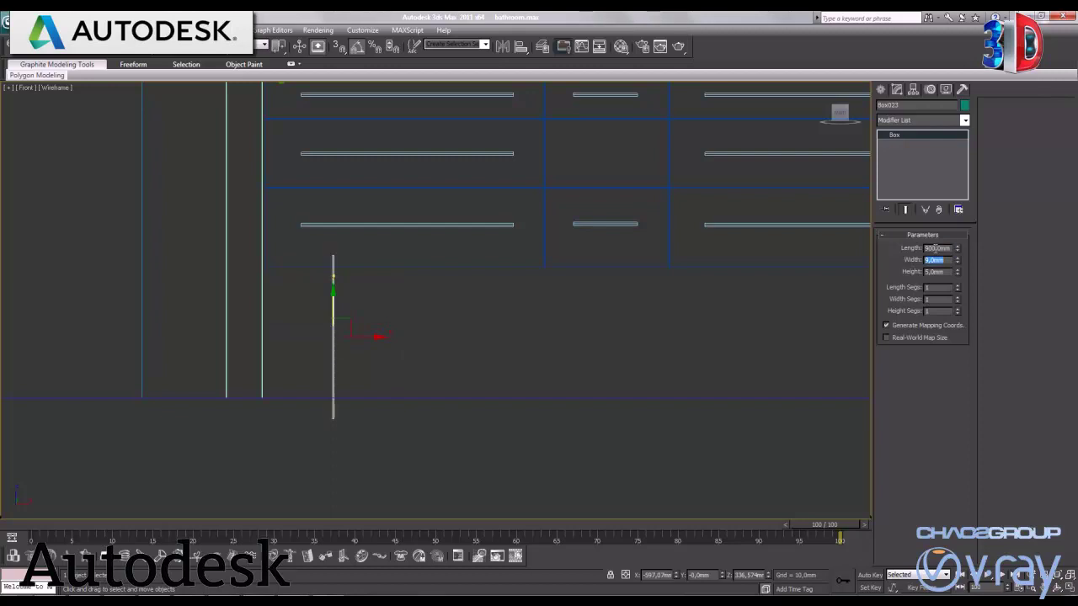
{"action": "type", "text": "900"}
{"action": "key", "text": "Return"}
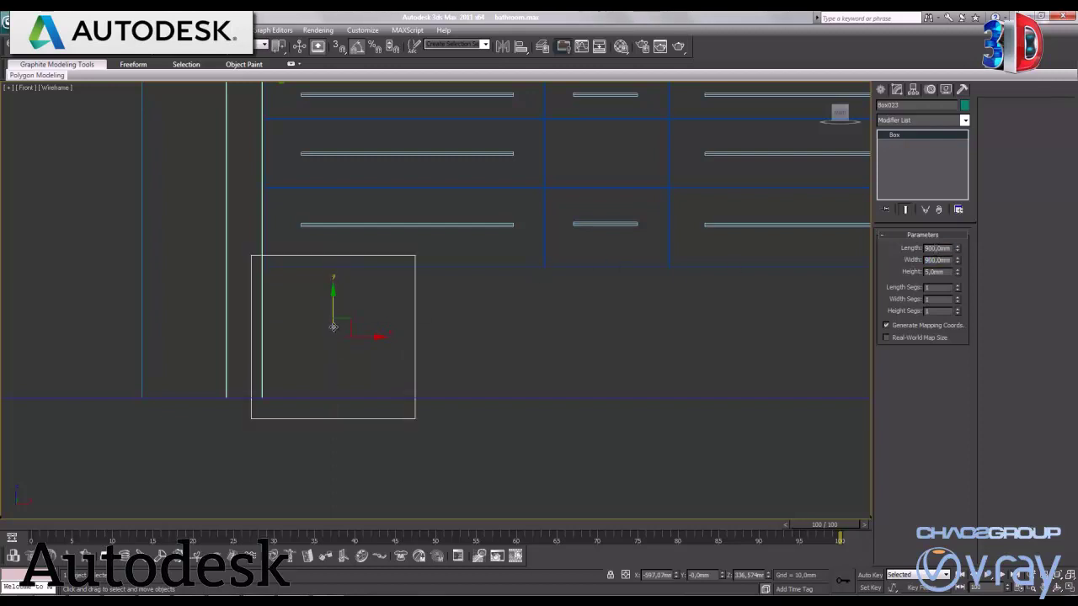
Step: Raise the tile panel, shift it right, and push it flush against the back wall in Top view
{"action": "left_click_drag", "start_coordinate": [334, 307], "coordinate": [332, 290]}
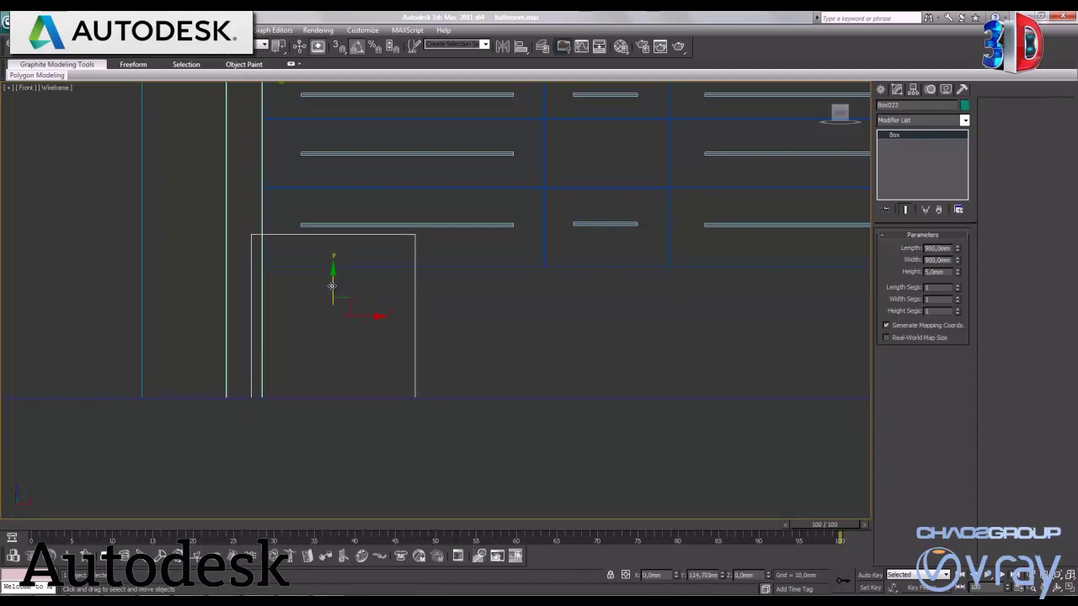
{"action": "left_click_drag", "start_coordinate": [368, 317], "coordinate": [378, 317]}
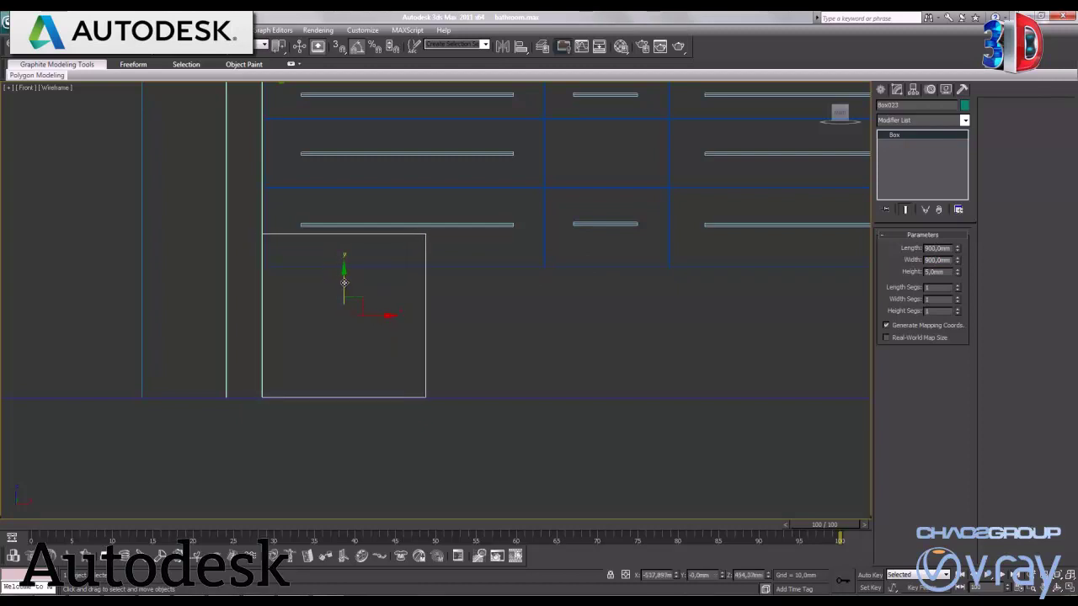
{"action": "middle_click_drag", "start_coordinate": [502, 368], "coordinate": [428, 397]}
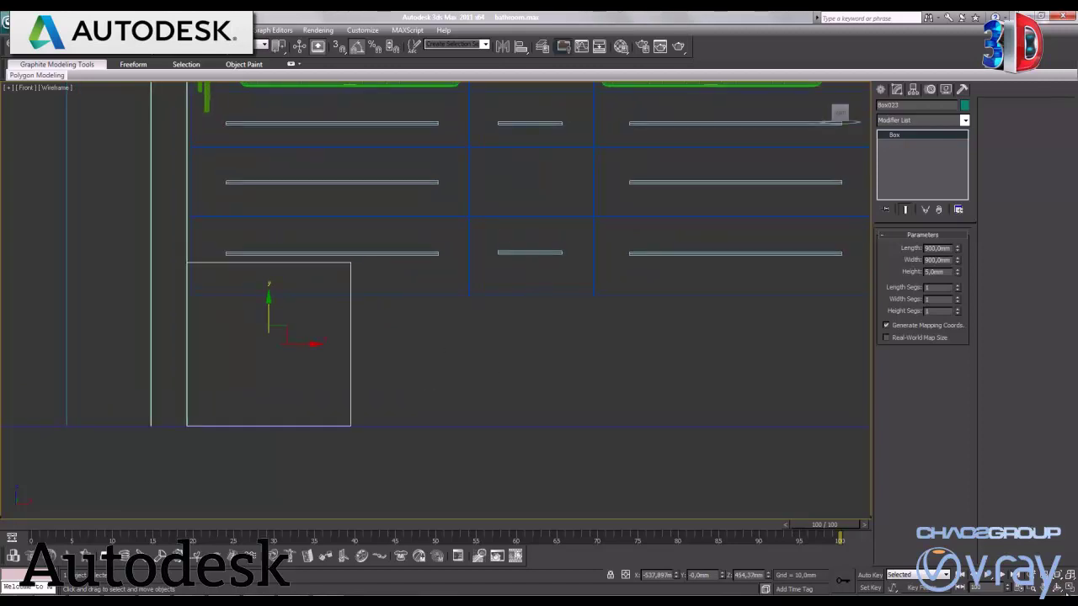
{"action": "key", "text": "alt+w"}
{"action": "left_click", "coordinate": [1057, 581]}
{"action": "scroll", "coordinate": [426, 344], "scroll_direction": "up", "scroll_amount": 2}
{"action": "scroll", "coordinate": [410, 450], "scroll_direction": "up", "scroll_amount": 2}
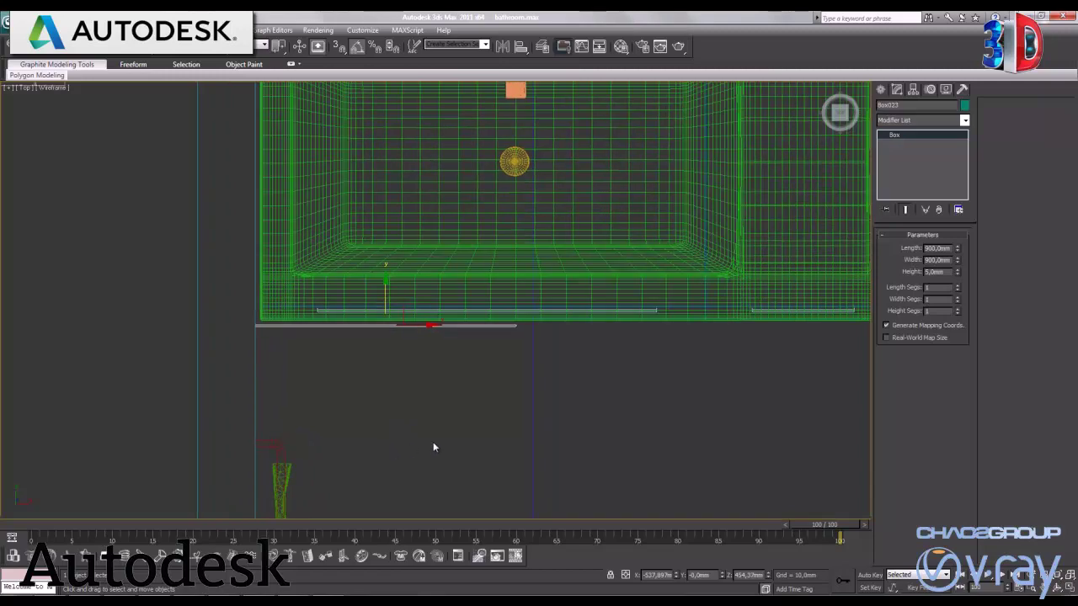
{"action": "left_click_drag", "start_coordinate": [384, 296], "coordinate": [401, 90]}
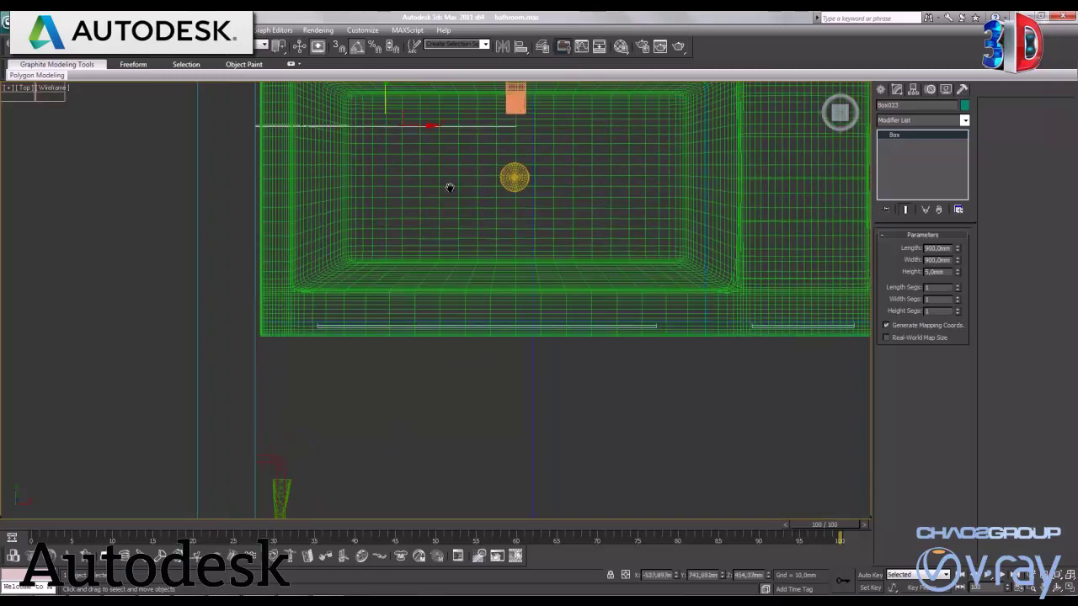
{"action": "middle_click_drag", "start_coordinate": [448, 174], "coordinate": [451, 413]}
{"action": "left_click_drag", "start_coordinate": [389, 331], "coordinate": [397, 200]}
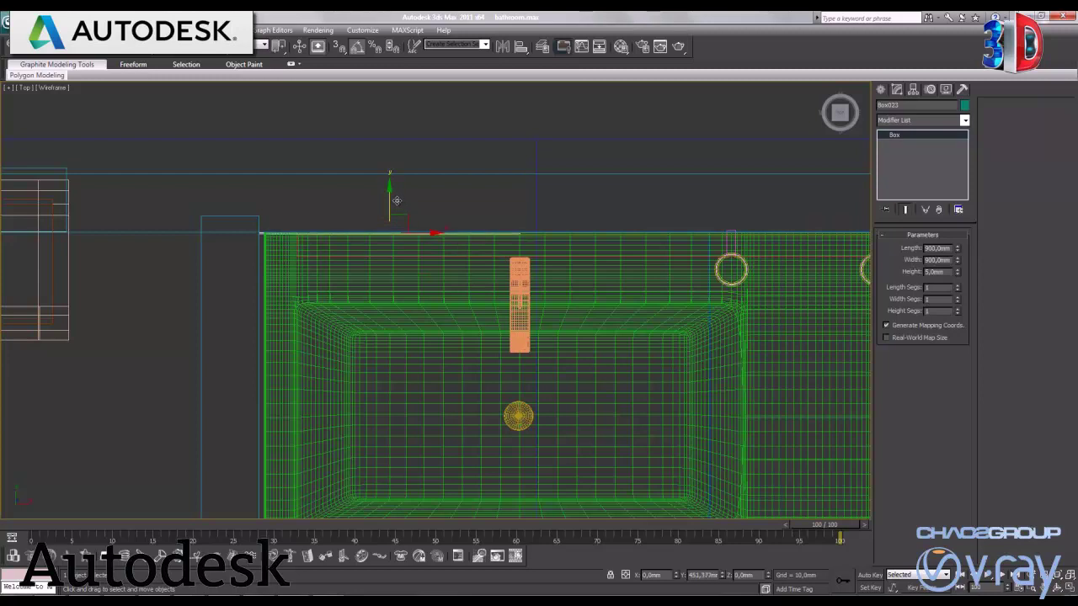
{"action": "key", "text": "alt+w"}
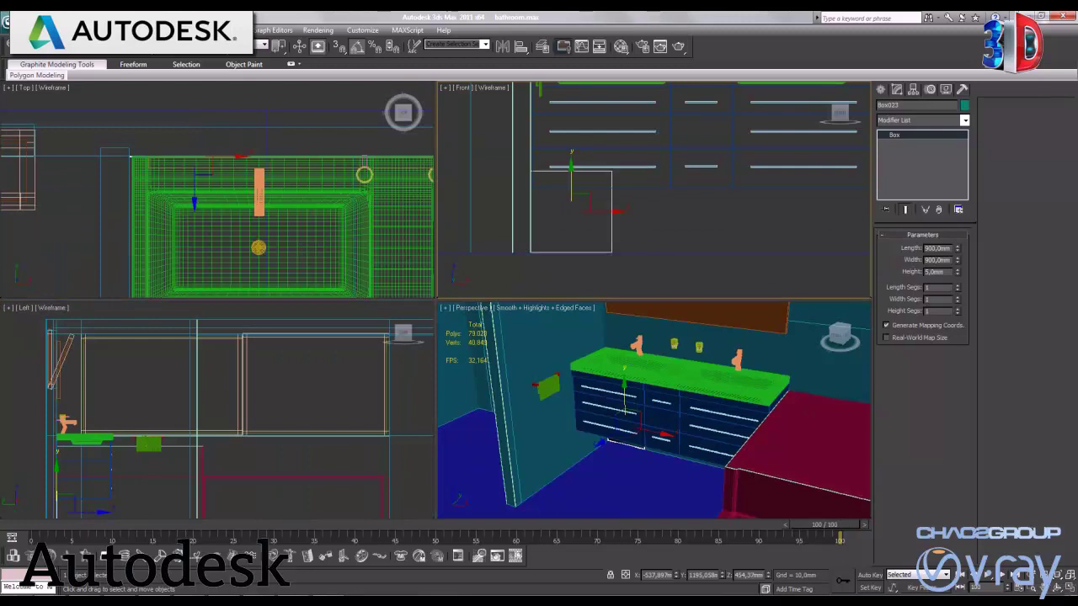
Step: Clone the tile panel along X as 3 copies, forming a row of four
{"action": "left_click", "coordinate": [1070, 592]}
{"action": "mouse_move", "coordinate": [527, 382]}
{"action": "middle_mouse_down"}
{"action": "mouse_move", "coordinate": [464, 378]}
{"action": "mouse_move", "coordinate": [421, 390]}
{"action": "middle_mouse_up"}
{"action": "left_click_drag", "start_coordinate": [210, 357], "coordinate": [375, 380], "text": "shift"}
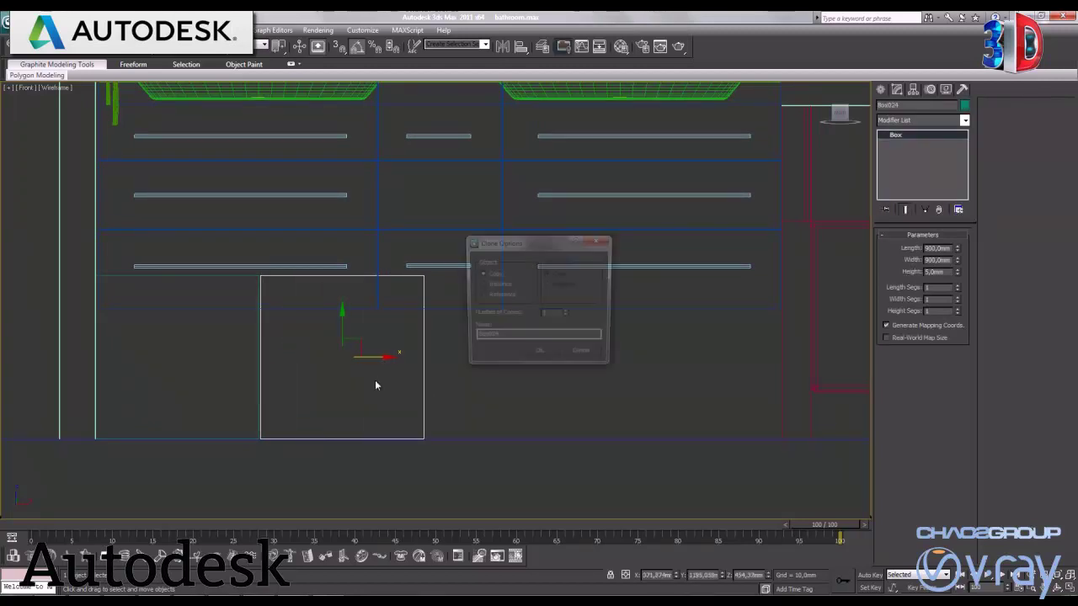
{"action": "left_click", "coordinate": [543, 359]}
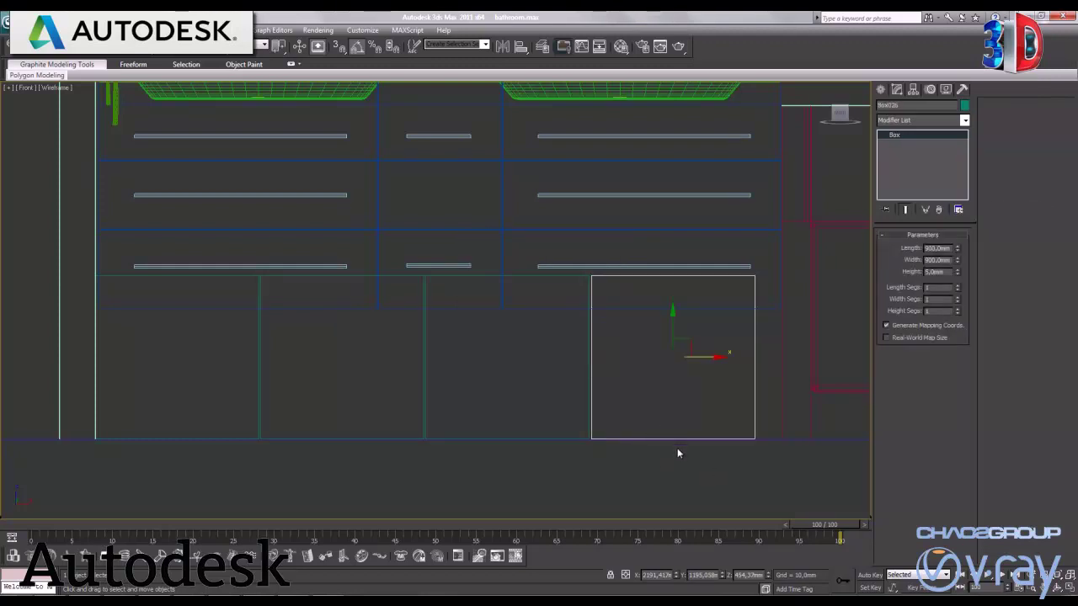
Step: Select the four panels and clone the row upward as copies to stack rows up the wall
{"action": "left_click_drag", "start_coordinate": [626, 397], "coordinate": [235, 374]}
{"action": "left_click_drag", "start_coordinate": [425, 332], "coordinate": [425, 168]}
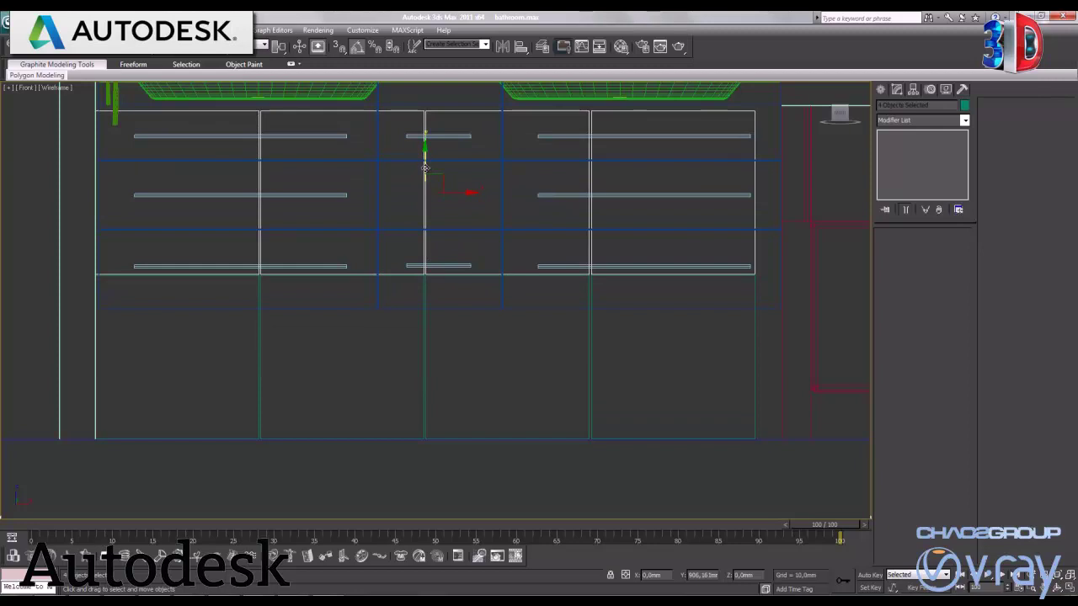
{"action": "left_click_drag", "start_coordinate": [425, 168], "coordinate": [425, 166]}
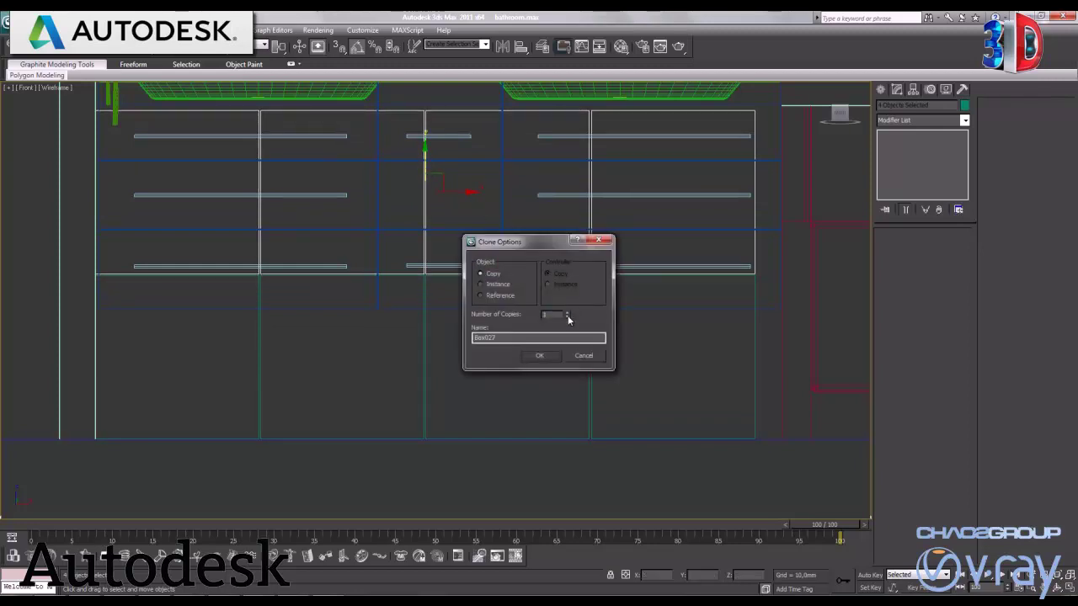
{"action": "left_click", "coordinate": [540, 355]}
{"action": "left_click", "coordinate": [476, 339]}
{"action": "scroll", "coordinate": [455, 363], "scroll_direction": "down", "scroll_amount": 3}
{"action": "scroll", "coordinate": [438, 383], "scroll_direction": "down", "scroll_amount": 3}
{"action": "scroll", "coordinate": [430, 375], "scroll_direction": "down", "scroll_amount": 3}
{"action": "scroll", "coordinate": [429, 370], "scroll_direction": "up", "scroll_amount": 3}
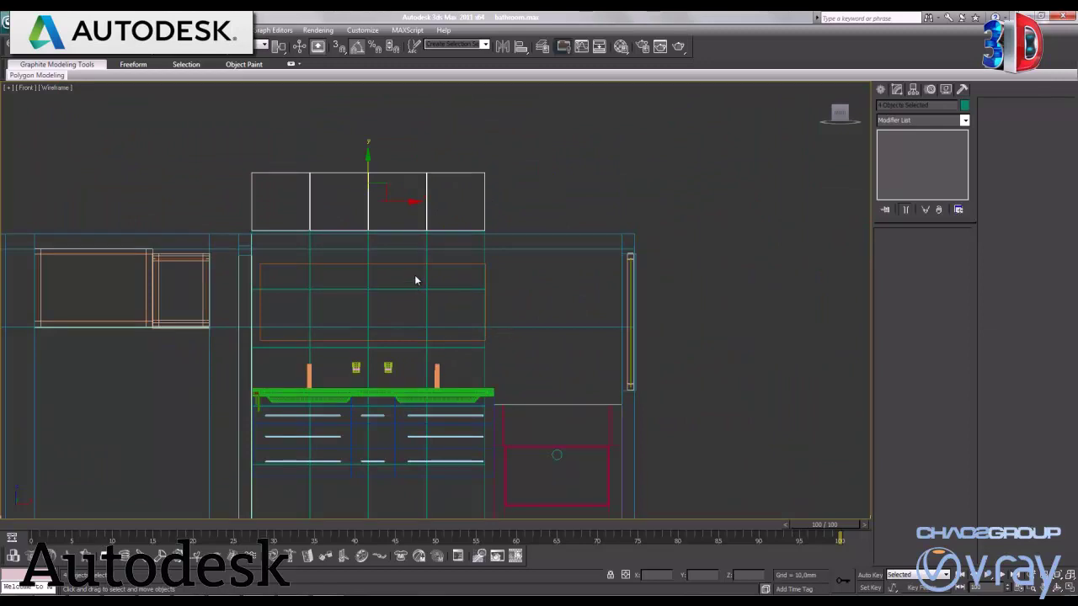
Step: Delete the selected top row of tiles sticking out above the wall
{"action": "key", "text": "Delete"}
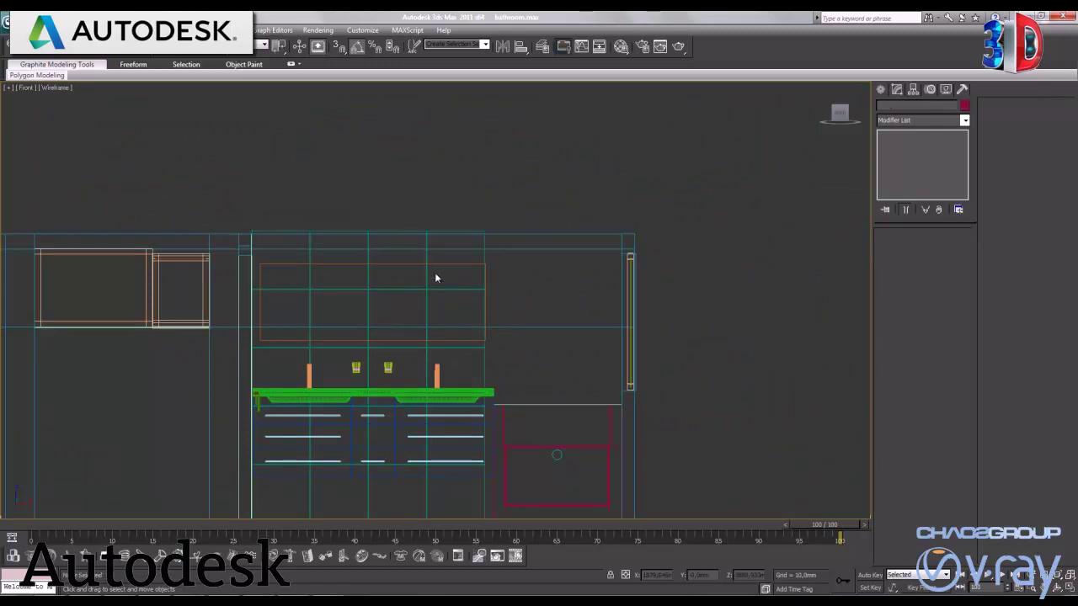
{"action": "key", "text": "alt+w"}
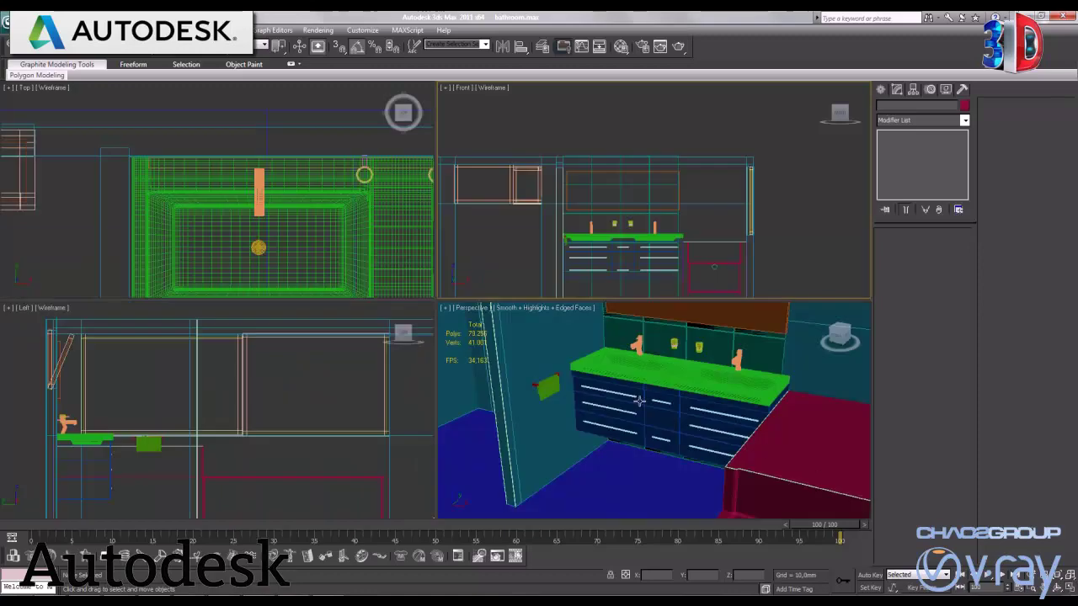
{"action": "key", "text": "alt+w"}
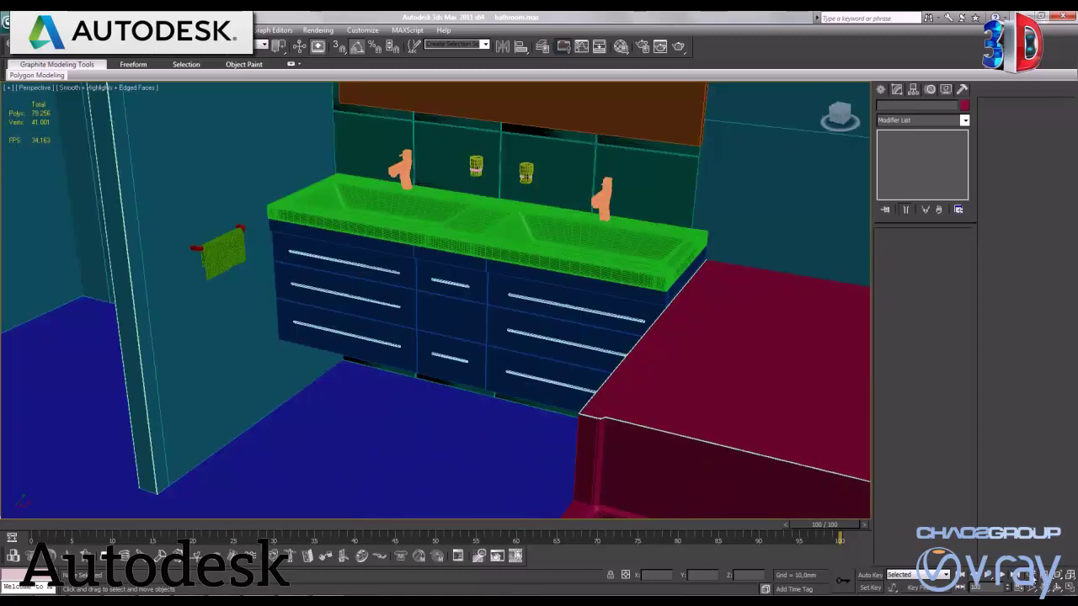
Step: Orbit and zoom the Perspective view to check the tiled wall, bathtub and mirror
{"action": "scroll", "coordinate": [449, 298], "scroll_direction": "down", "scroll_amount": 5}
{"action": "scroll", "coordinate": [449, 297], "scroll_direction": "down", "scroll_amount": 2}
{"action": "middle_click_drag", "start_coordinate": [449, 297], "coordinate": [404, 320], "text": "alt"}
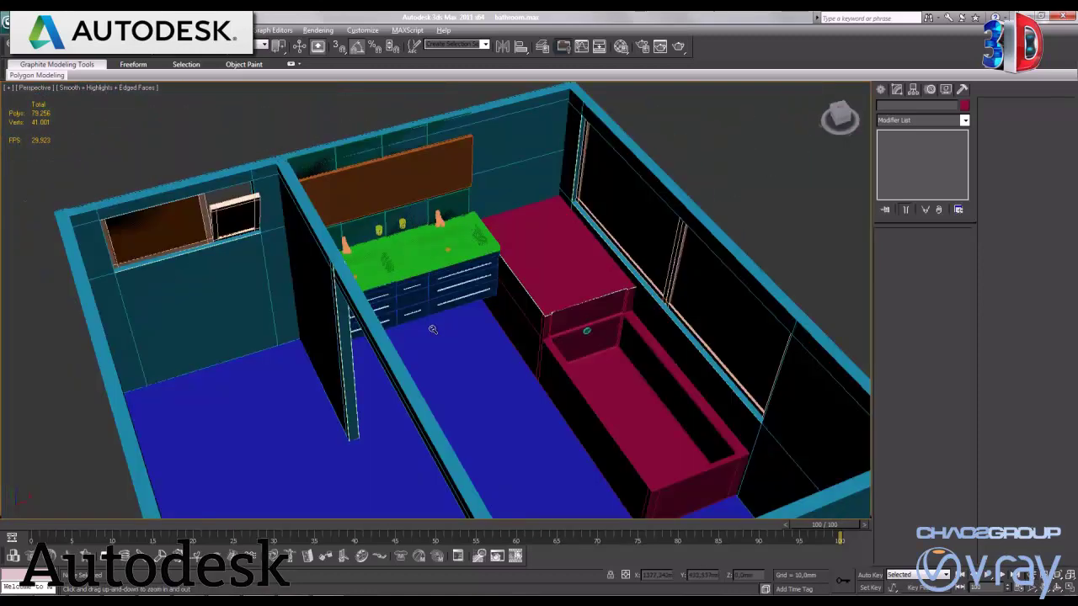
{"action": "scroll", "coordinate": [399, 322], "scroll_direction": "up", "scroll_amount": 2}
{"action": "scroll", "coordinate": [399, 322], "scroll_direction": "up", "scroll_amount": 2}
{"action": "scroll", "coordinate": [398, 322], "scroll_direction": "up", "scroll_amount": 1}
{"action": "scroll", "coordinate": [438, 385], "scroll_direction": "up", "scroll_amount": 1}
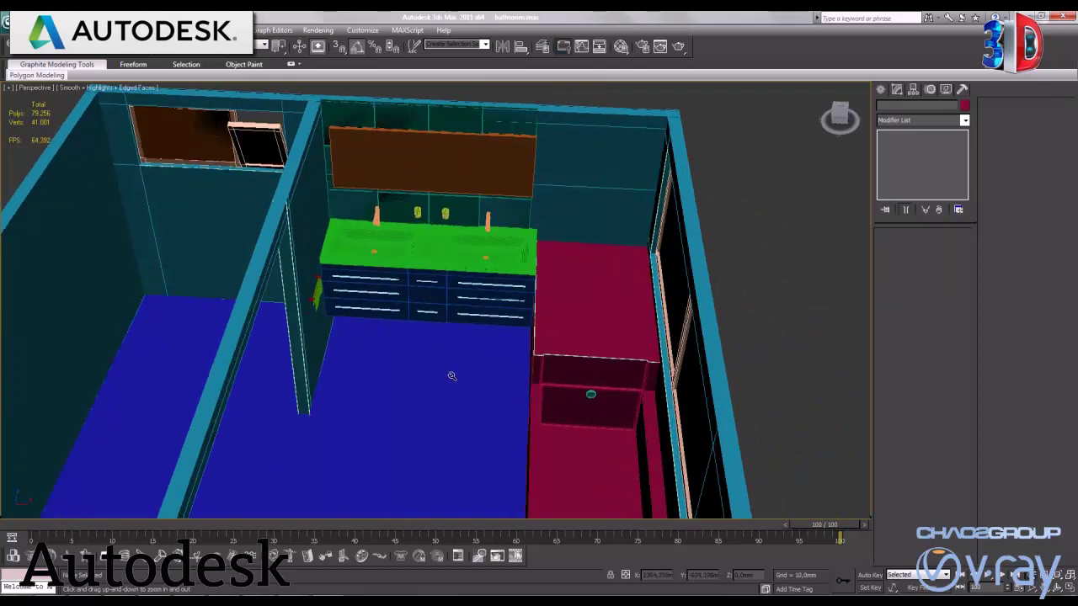
{"action": "scroll", "coordinate": [448, 379], "scroll_direction": "up", "scroll_amount": 2}
{"action": "scroll", "coordinate": [514, 259], "scroll_direction": "up", "scroll_amount": 1}
{"action": "mouse_move", "coordinate": [514, 259]}
{"action": "middle_mouse_down"}
{"action": "mouse_move", "coordinate": [455, 420]}
{"action": "mouse_move", "coordinate": [488, 389]}
{"action": "middle_mouse_up"}
{"action": "scroll", "coordinate": [493, 421], "scroll_direction": "down", "scroll_amount": 2}
{"action": "scroll", "coordinate": [486, 388], "scroll_direction": "up", "scroll_amount": 2}
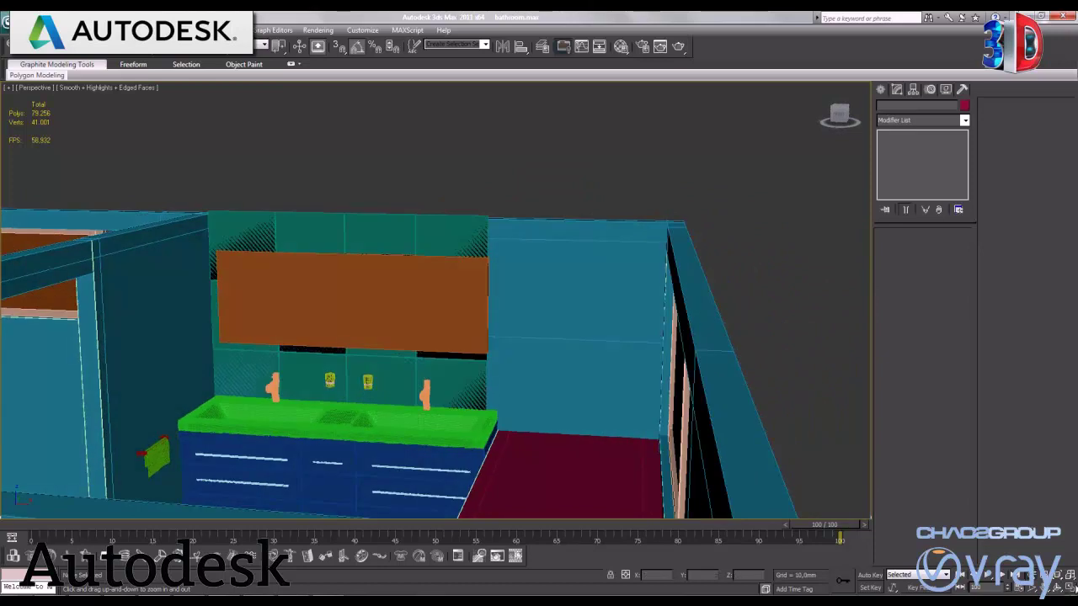
{"action": "key", "text": "alt+w"}
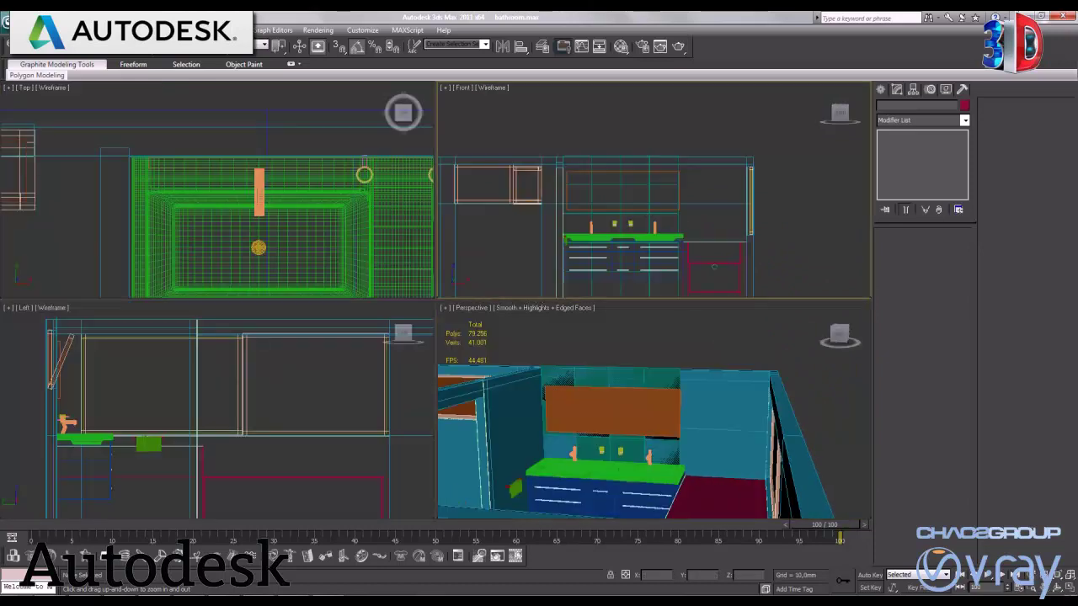
{"action": "key", "text": "alt+w"}
Step: Copy a square wall tile one tile to the right in the zoomed Front view
{"action": "left_click_drag", "start_coordinate": [679, 466], "coordinate": [735, 352]}
{"action": "right_click", "coordinate": [620, 262]}
{"action": "scroll", "coordinate": [606, 261], "scroll_direction": "up", "scroll_amount": 1}
{"action": "scroll", "coordinate": [580, 320], "scroll_direction": "up", "scroll_amount": 3}
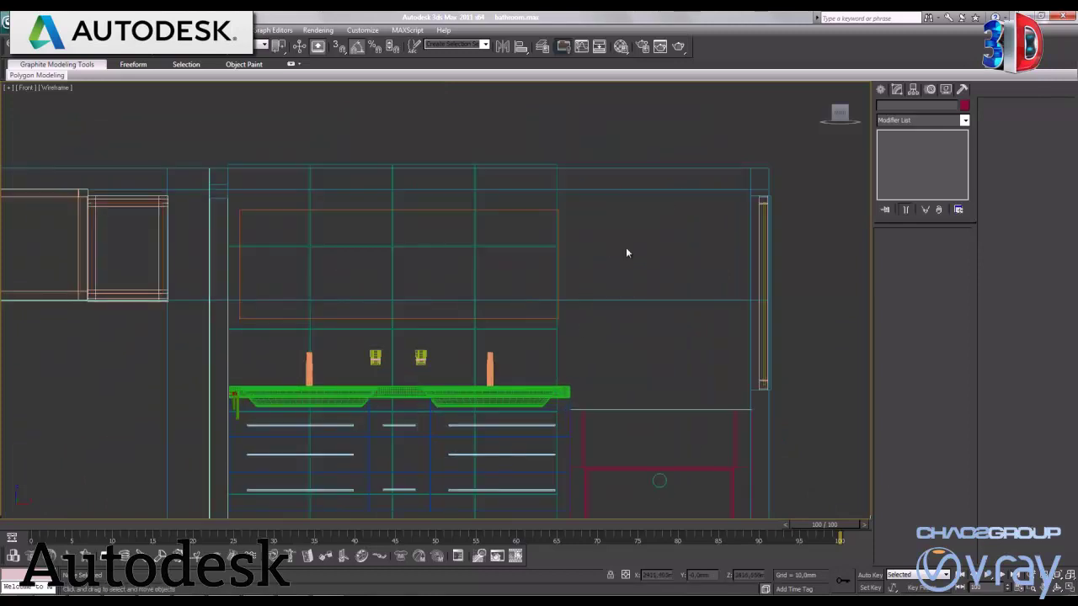
{"action": "middle_click_drag", "start_coordinate": [627, 253], "coordinate": [512, 371]}
{"action": "scroll", "coordinate": [515, 368], "scroll_direction": "up", "scroll_amount": 2}
{"action": "left_click", "coordinate": [452, 321]}
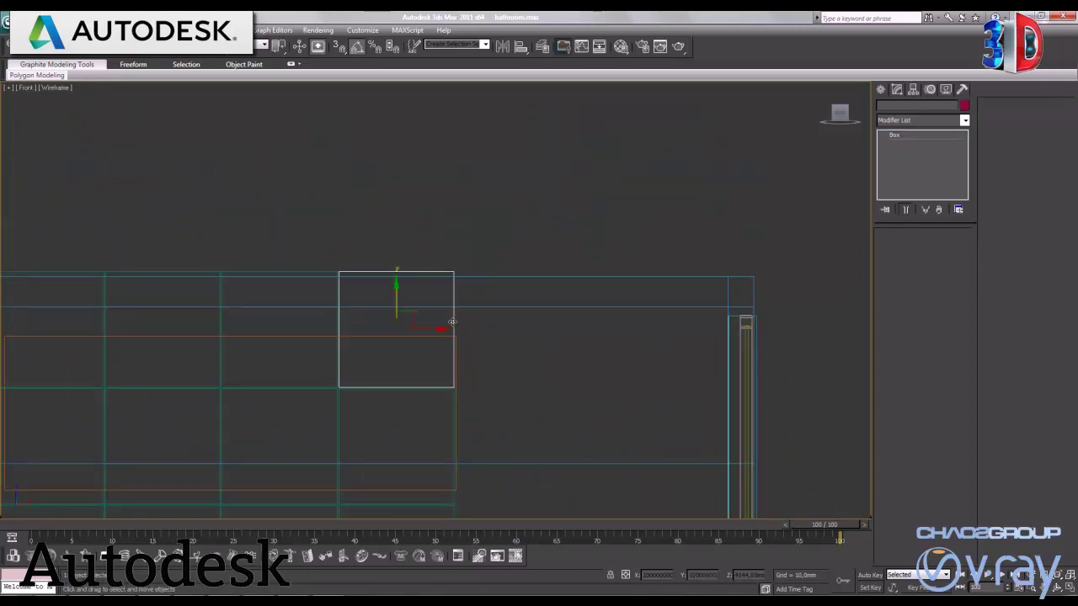
{"action": "left_click_drag", "start_coordinate": [425, 330], "coordinate": [540, 342], "text": "shift"}
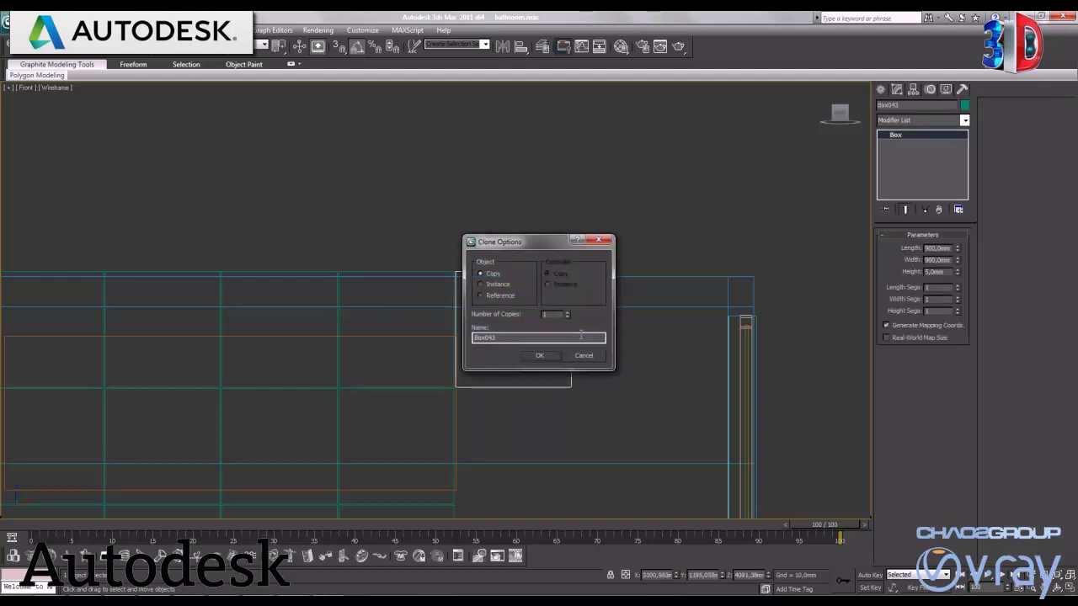
{"action": "left_click", "coordinate": [551, 356]}
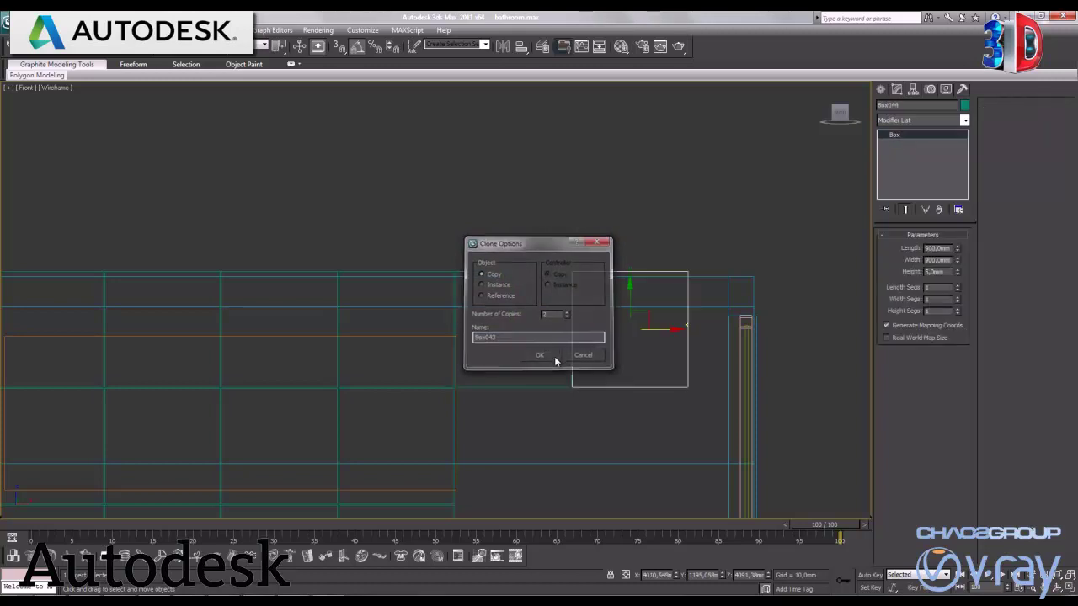
Step: Move the two tiles down a row and clone them downward as two copies
{"action": "left_click_drag", "start_coordinate": [592, 402], "coordinate": [554, 376]}
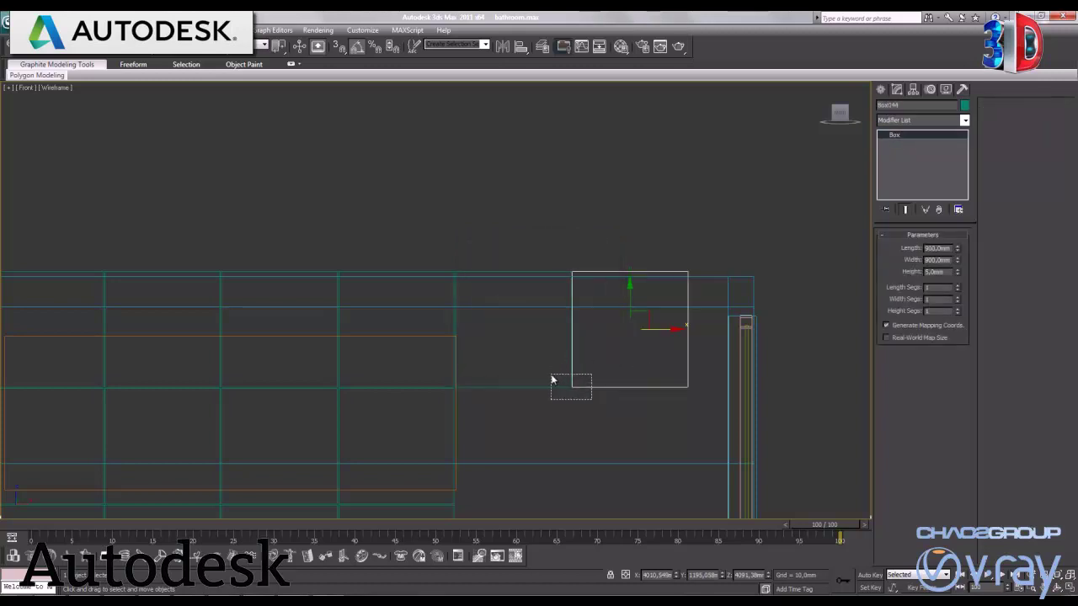
{"action": "middle_click_drag", "start_coordinate": [645, 437], "coordinate": [652, 313]}
{"action": "scroll", "coordinate": [645, 326], "scroll_direction": "up", "scroll_amount": 3}
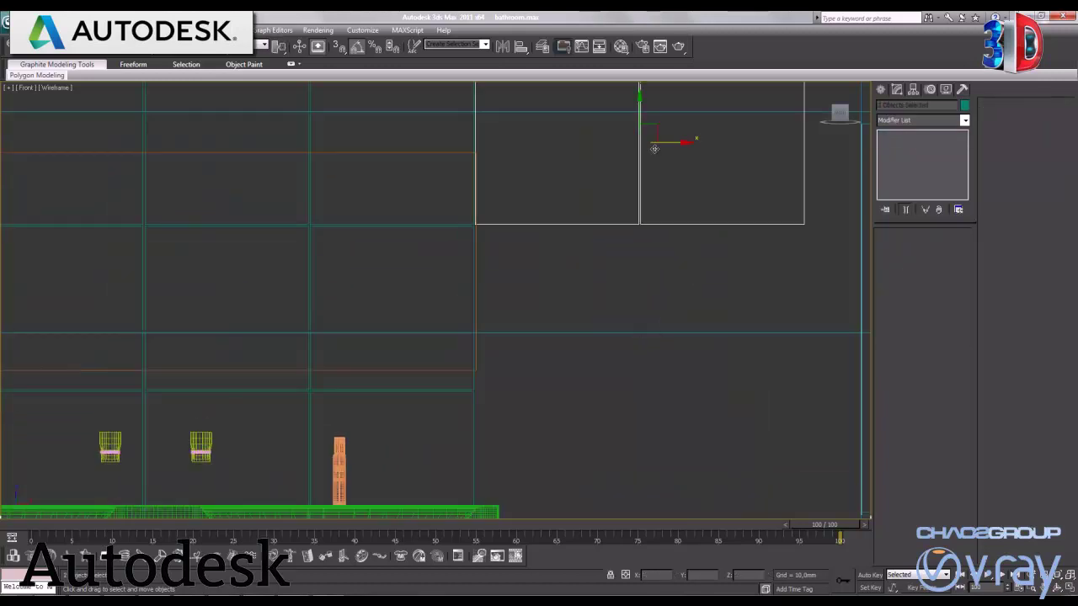
{"action": "left_click_drag", "start_coordinate": [640, 110], "coordinate": [638, 275]}
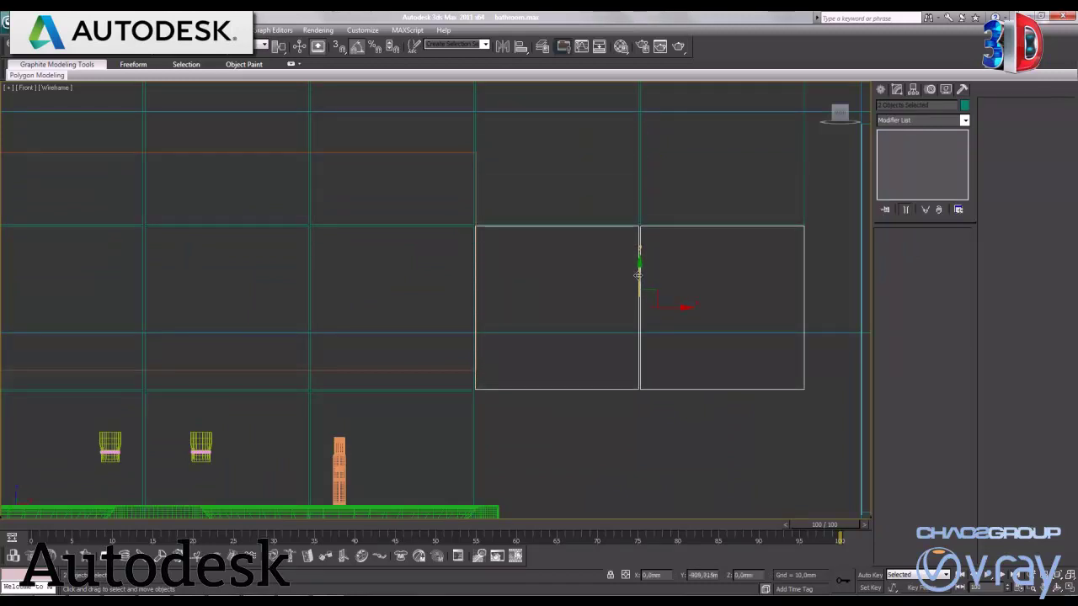
{"action": "left_click_drag", "start_coordinate": [638, 274], "coordinate": [638, 275], "text": "shift"}
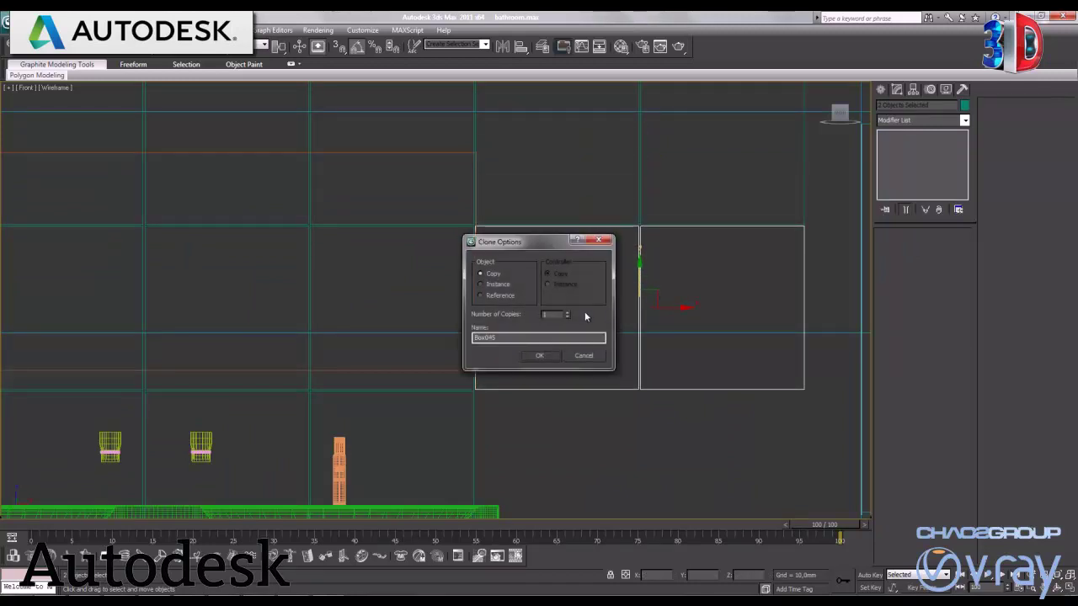
{"action": "left_click", "coordinate": [568, 313]}
{"action": "left_click", "coordinate": [540, 354]}
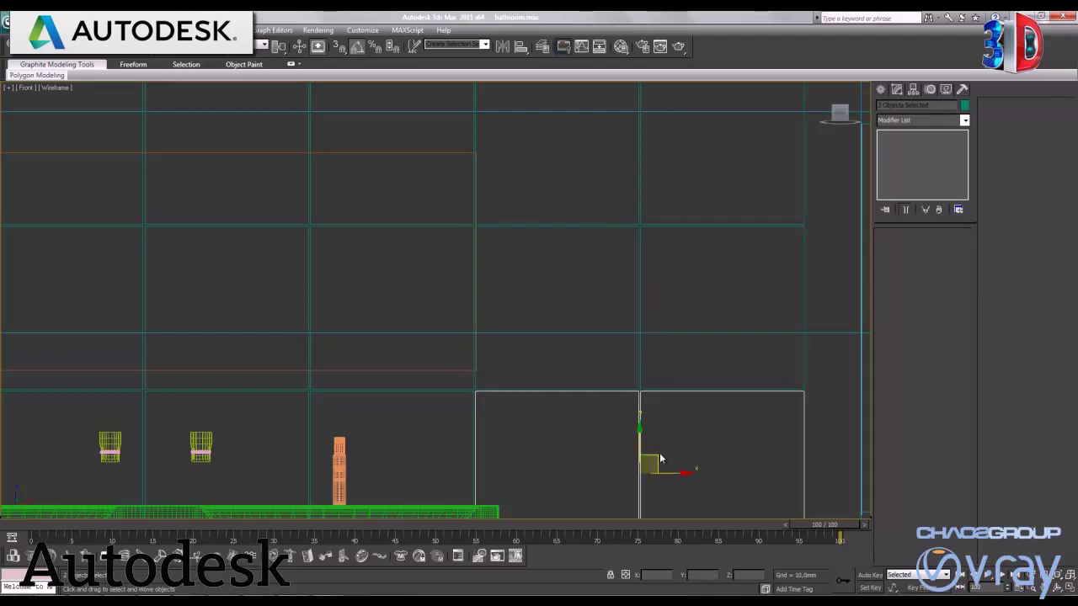
{"action": "middle_click_drag", "start_coordinate": [658, 458], "coordinate": [620, 279]}
{"action": "scroll", "coordinate": [628, 288], "scroll_direction": "down", "scroll_amount": 5}
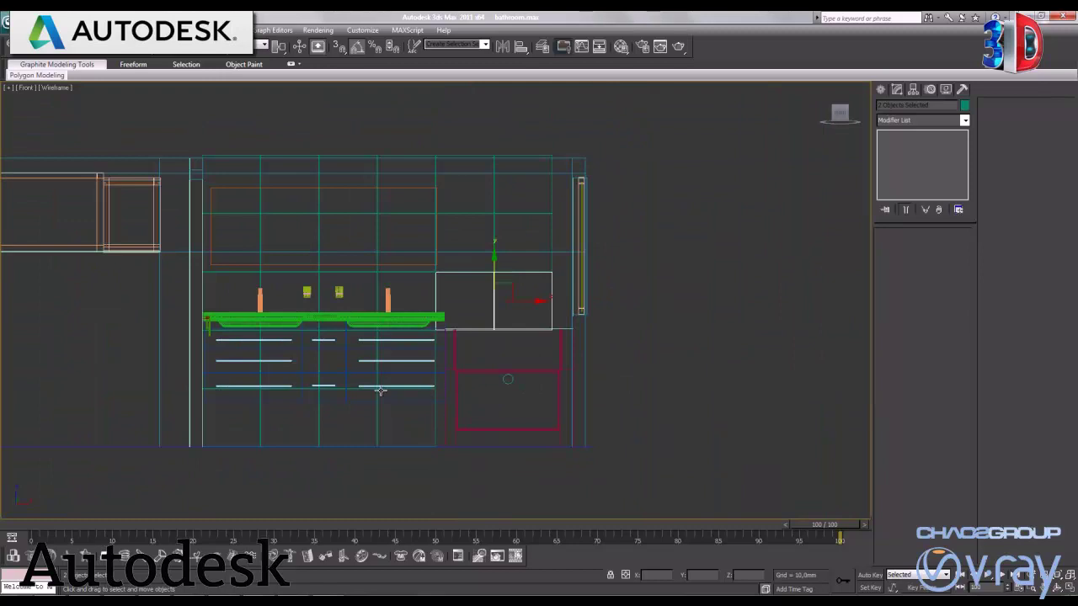
Step: Copy the bottom row of four tiles onto the wall left of the partition
{"action": "left_click_drag", "start_coordinate": [389, 429], "coordinate": [253, 435]}
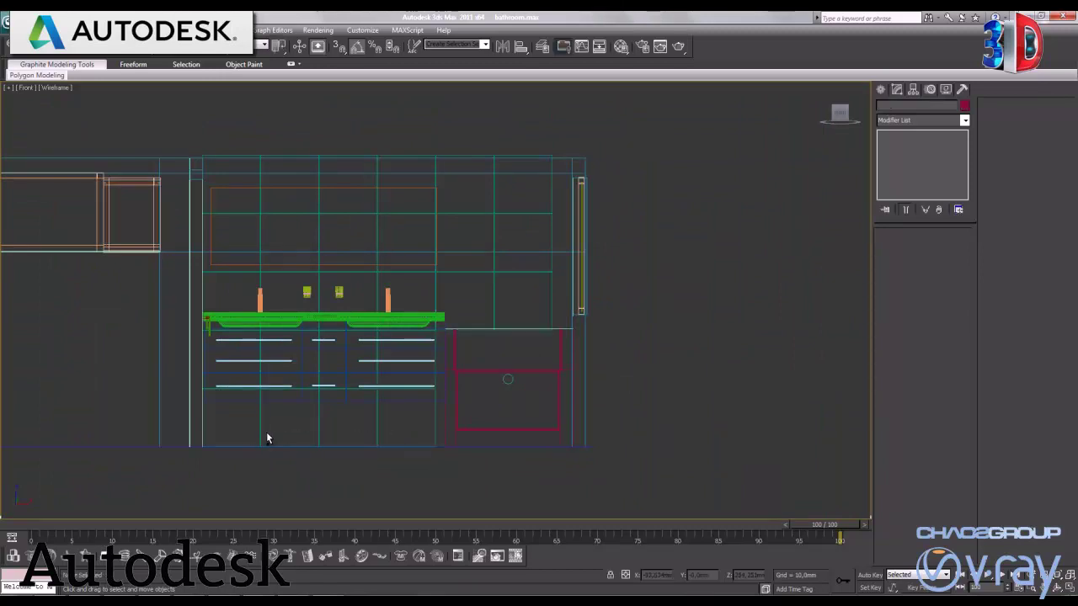
{"action": "left_click_drag", "start_coordinate": [400, 417], "coordinate": [250, 441]}
{"action": "middle_click_drag", "start_coordinate": [321, 444], "coordinate": [623, 442]}
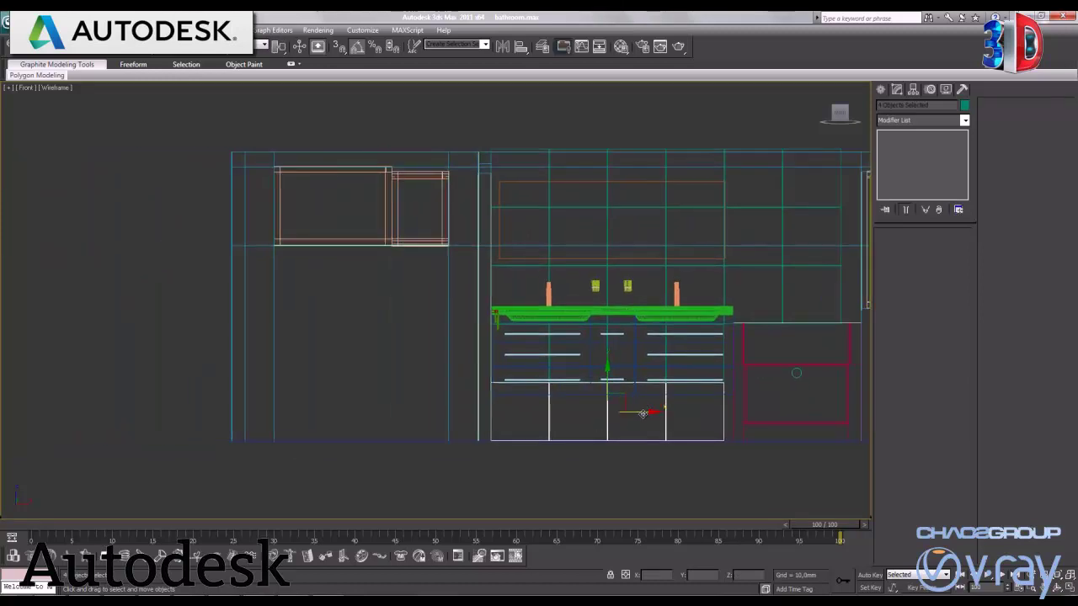
{"action": "left_click_drag", "start_coordinate": [651, 411], "coordinate": [397, 425]}
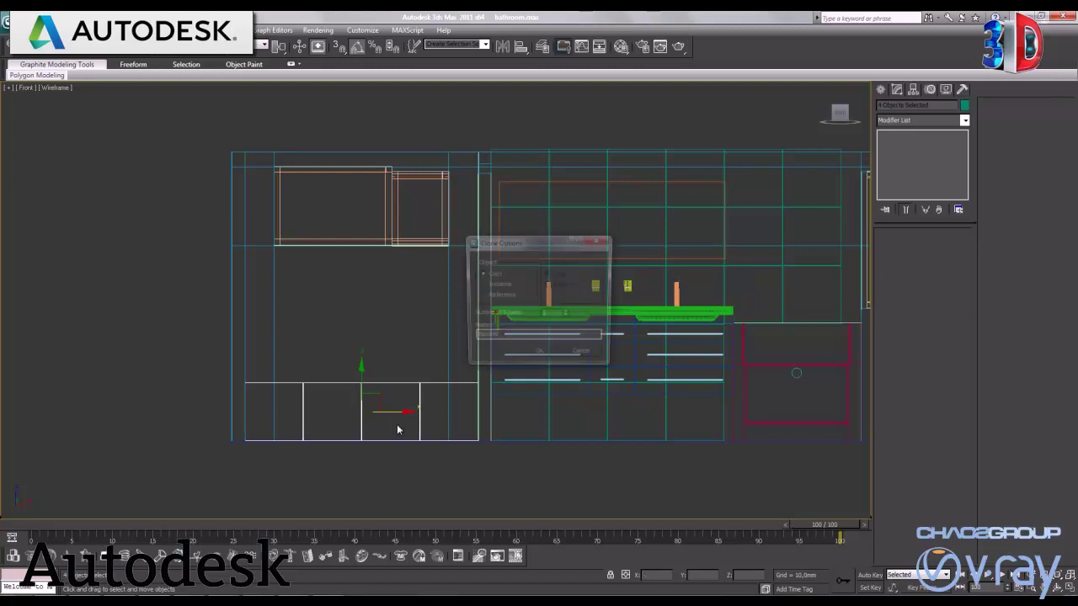
{"action": "left_click", "coordinate": [539, 357]}
Step: Clone the new tile row upward toward the window, filling the wall section
{"action": "scroll", "coordinate": [472, 392], "scroll_direction": "up", "scroll_amount": 2}
{"action": "scroll", "coordinate": [505, 378], "scroll_direction": "up", "scroll_amount": 2}
{"action": "scroll", "coordinate": [493, 384], "scroll_direction": "up", "scroll_amount": 2}
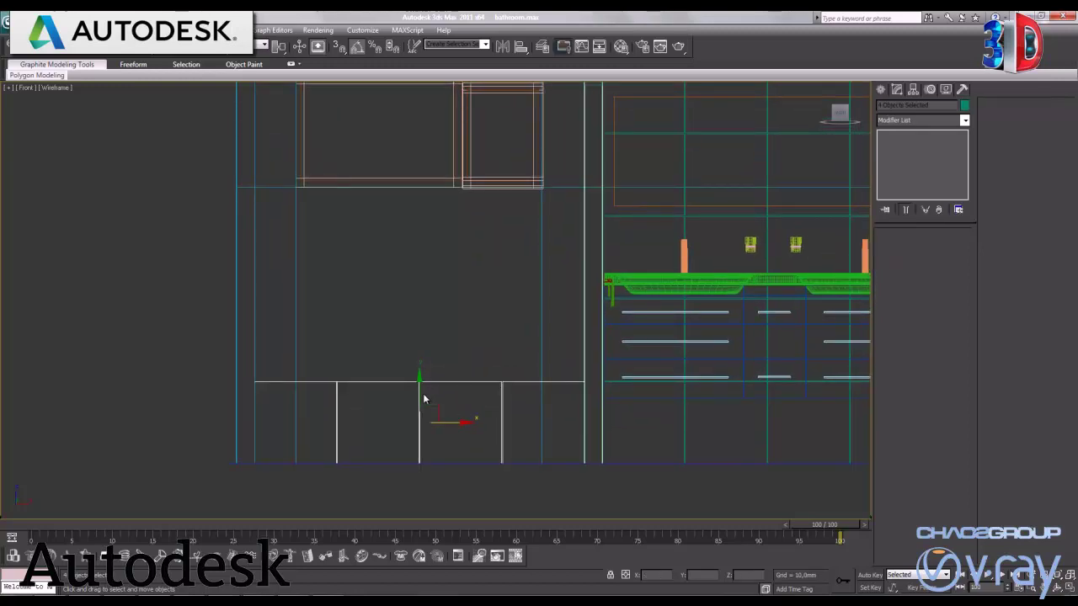
{"action": "left_click_drag", "start_coordinate": [420, 387], "coordinate": [422, 312]}
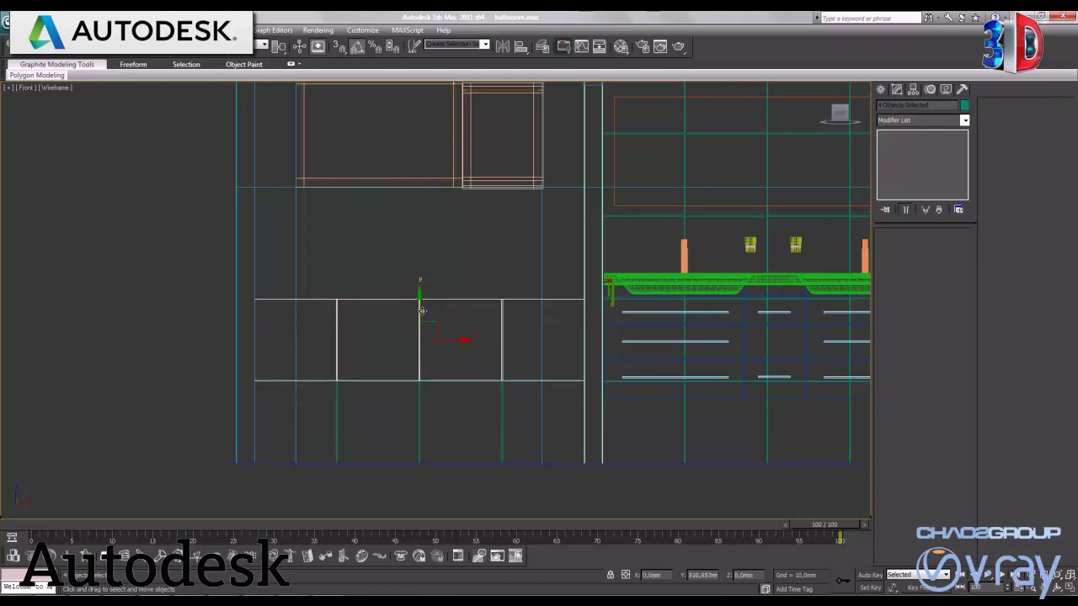
{"action": "left_click", "coordinate": [578, 358]}
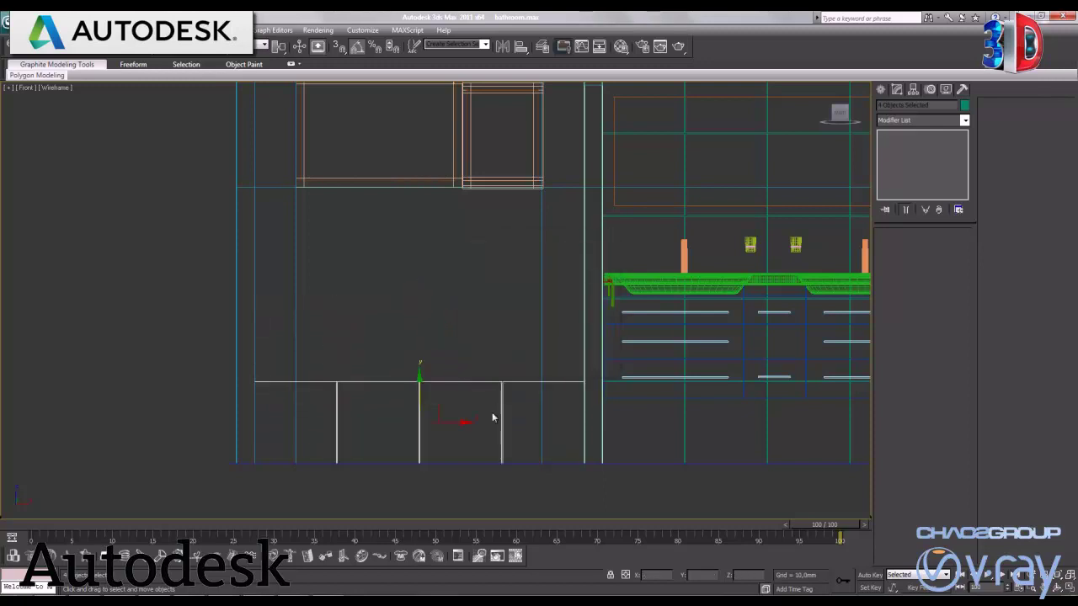
{"action": "middle_click_drag", "start_coordinate": [487, 438], "coordinate": [503, 348]}
{"action": "scroll", "coordinate": [503, 347], "scroll_direction": "up", "scroll_amount": 5}
{"action": "left_click_drag", "start_coordinate": [436, 364], "coordinate": [459, 131], "text": "shift"}
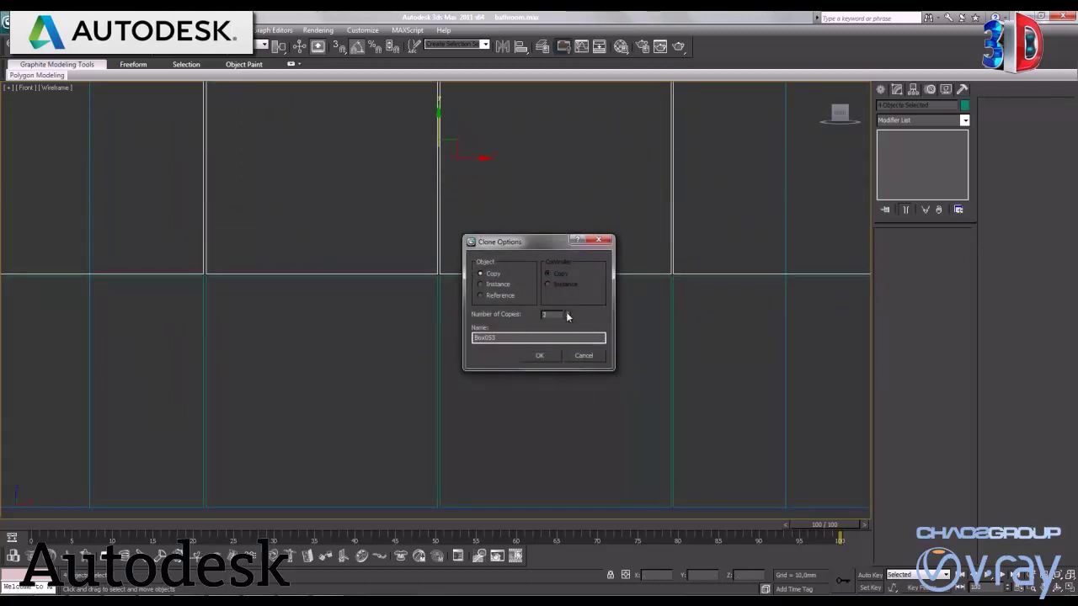
{"action": "left_click", "coordinate": [540, 355]}
{"action": "scroll", "coordinate": [472, 368], "scroll_direction": "down", "scroll_amount": 3}
{"action": "scroll", "coordinate": [477, 358], "scroll_direction": "down", "scroll_amount": 2}
{"action": "middle_click_drag", "start_coordinate": [434, 296], "coordinate": [428, 339]}
{"action": "scroll", "coordinate": [428, 338], "scroll_direction": "up", "scroll_amount": 2}
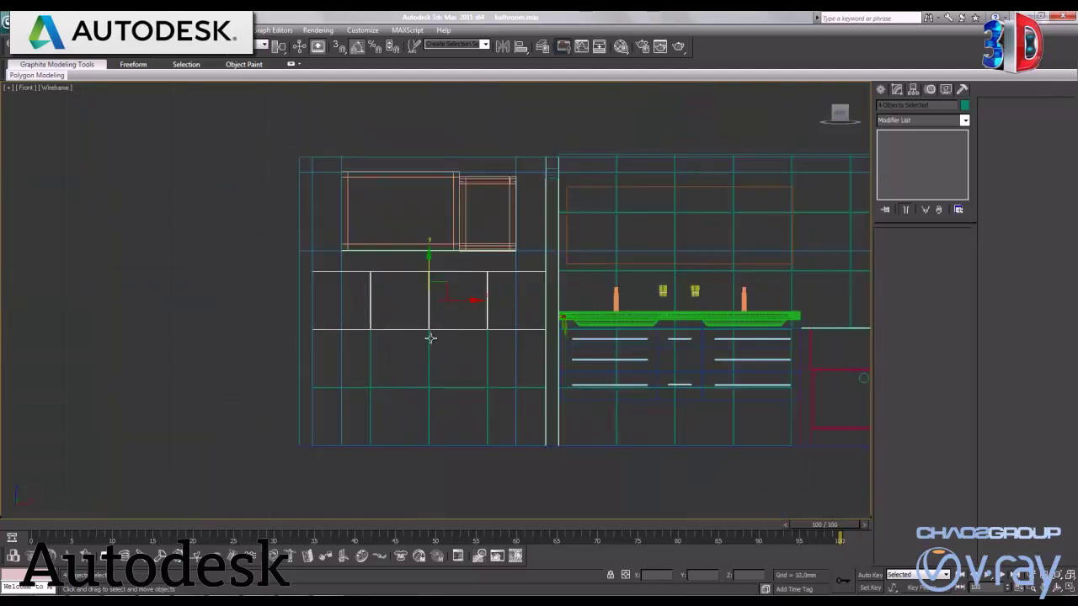
{"action": "scroll", "coordinate": [430, 337], "scroll_direction": "up", "scroll_amount": 2}
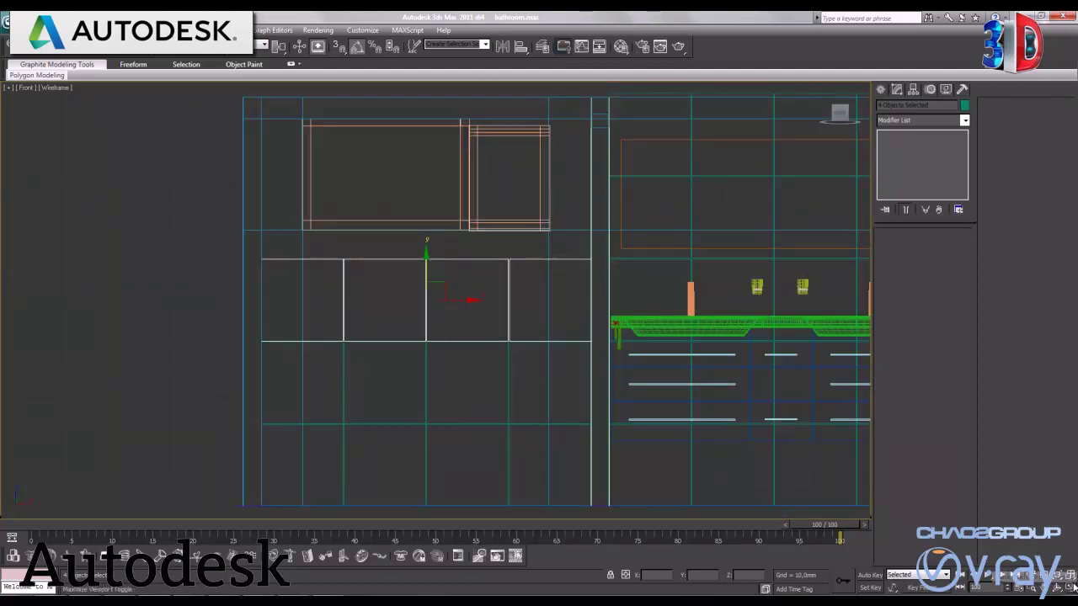
Step: Orbit the maximized Perspective view over the tiled walls, select a tile by the mirror, then maximize Top view
{"action": "key", "text": "alt+w"}
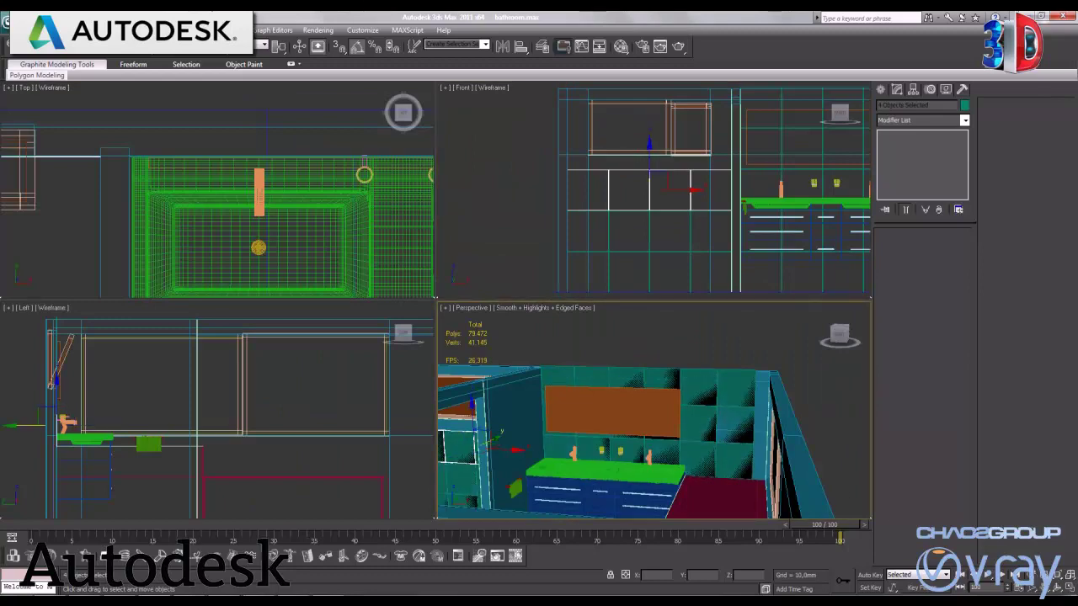
{"action": "key", "text": "alt+w"}
{"action": "mouse_move", "coordinate": [368, 384]}
{"action": "middle_mouse_down", "text": "alt"}
{"action": "mouse_move", "coordinate": [503, 363]}
{"action": "mouse_move", "coordinate": [470, 379]}
{"action": "middle_mouse_up", "text": "alt"}
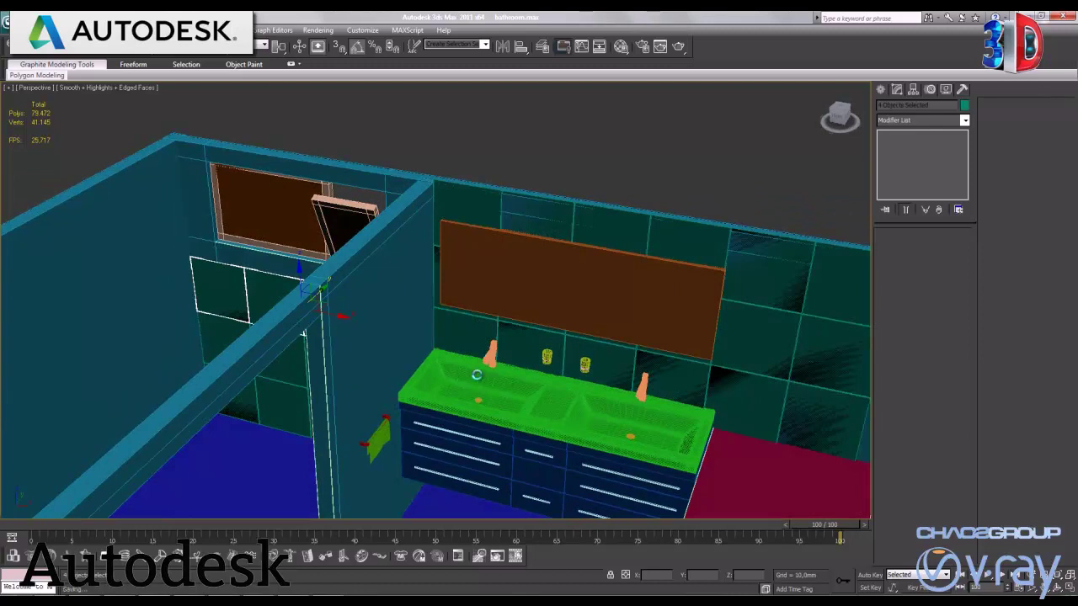
{"action": "left_click", "coordinate": [458, 198]}
{"action": "left_click", "coordinate": [458, 198]}
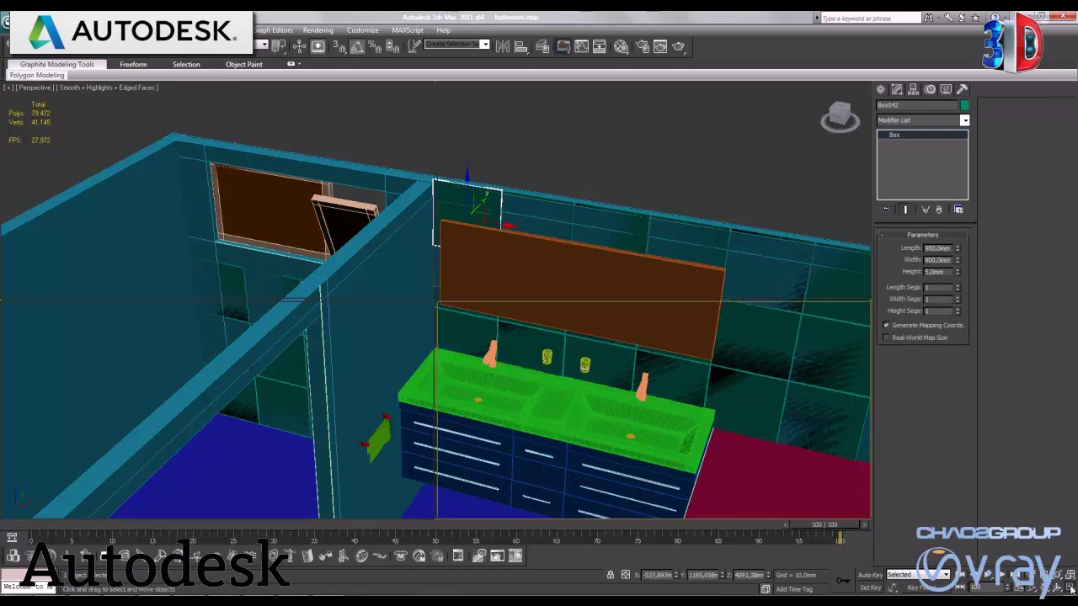
{"action": "key", "text": "alt+w"}
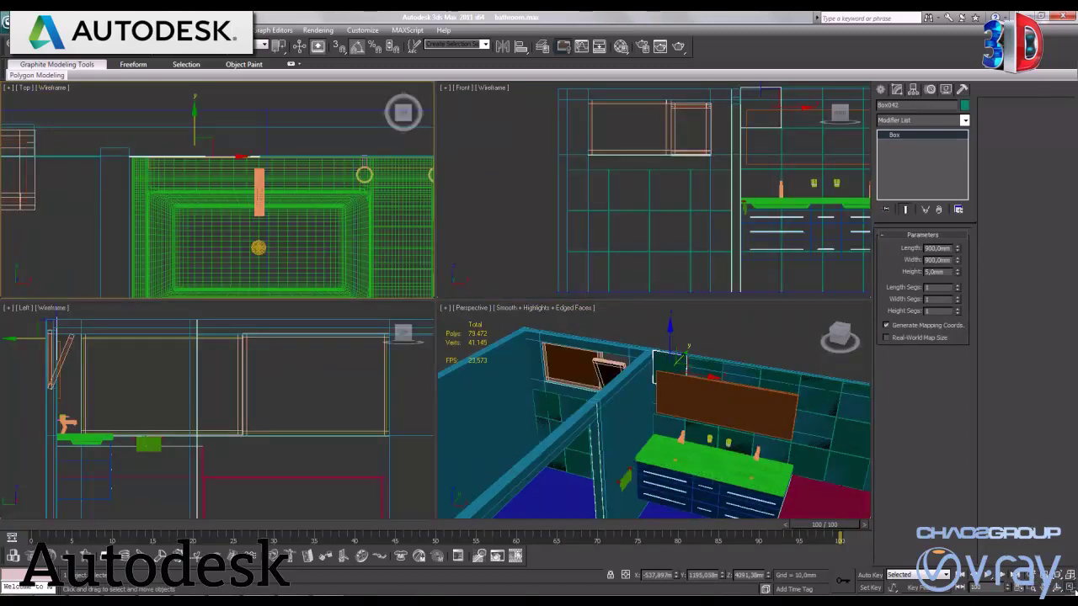
{"action": "key", "text": "alt+w"}
Step: Clone the thin tile strip, turn the copy 90 degrees and set it beside the sink edge
{"action": "left_click_drag", "start_coordinate": [402, 225], "coordinate": [403, 274], "text": "shift"}
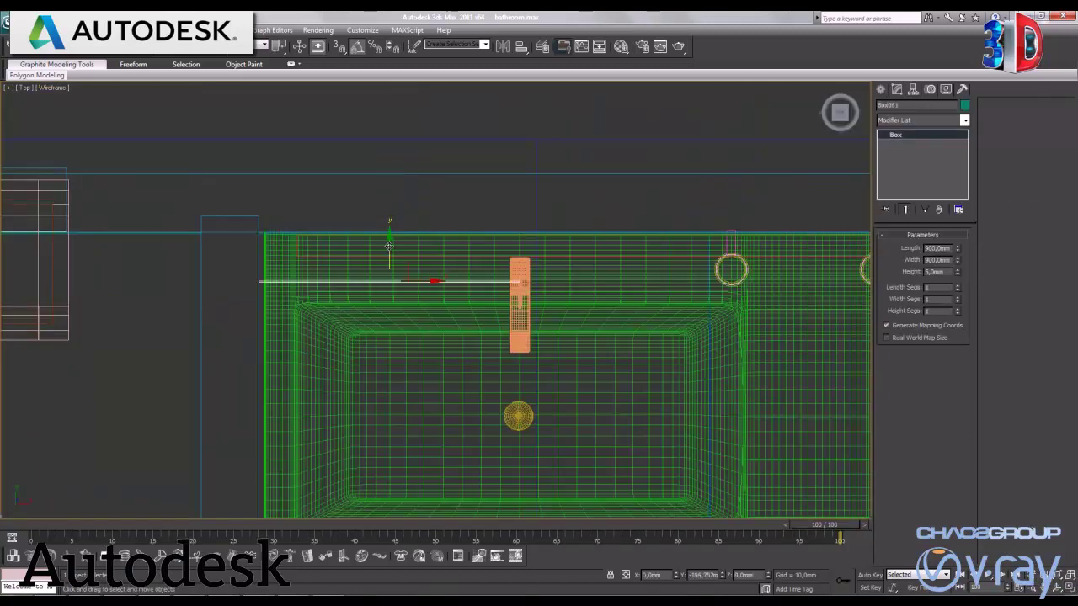
{"action": "left_click", "coordinate": [540, 358]}
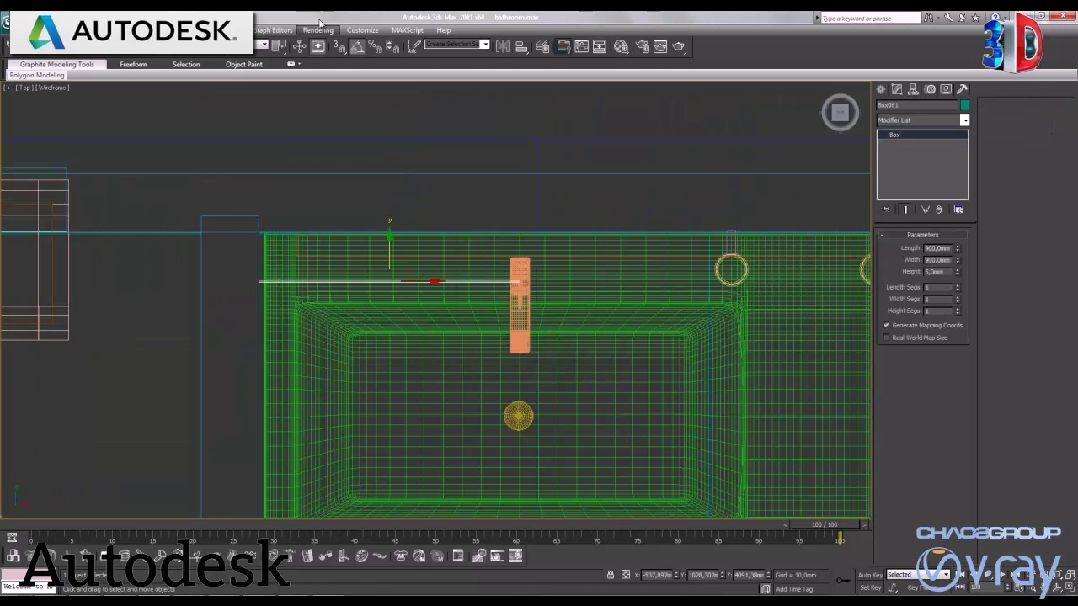
{"action": "right_click", "coordinate": [362, 46]}
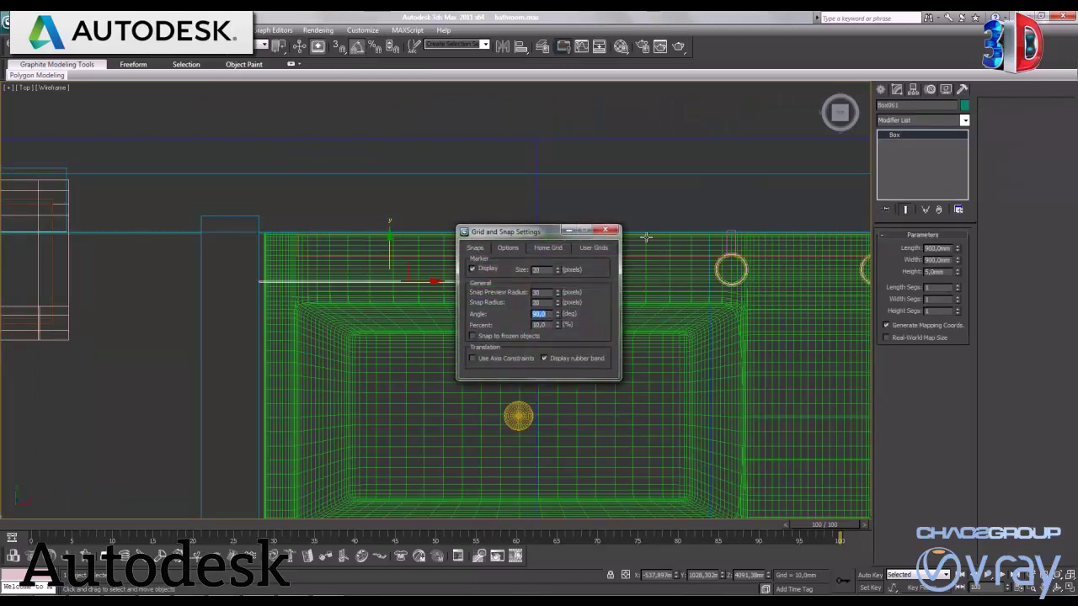
{"action": "left_click", "coordinate": [605, 230]}
{"action": "key", "text": "e"}
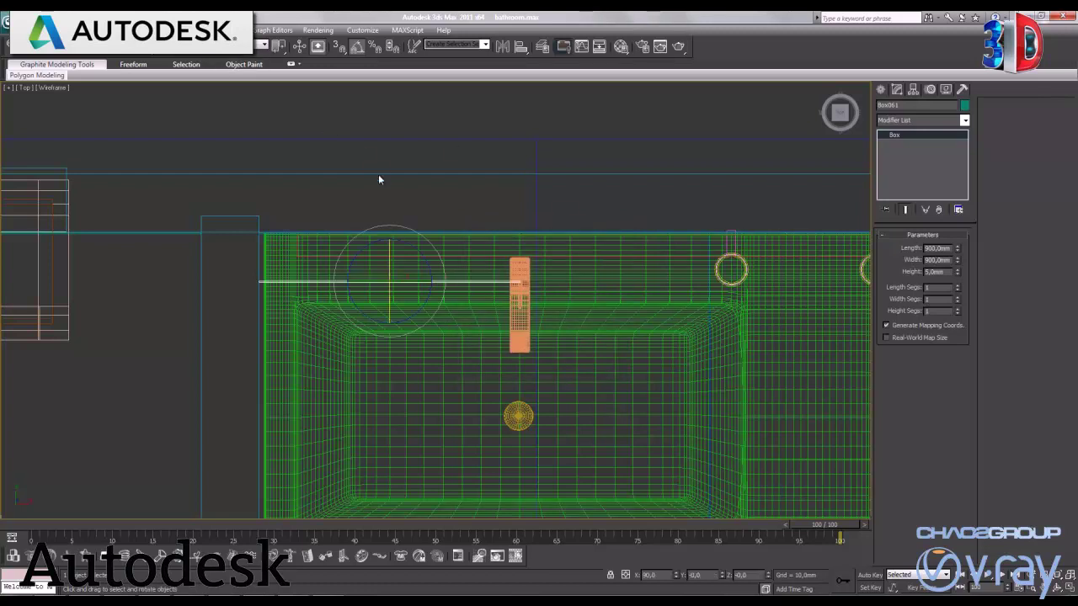
{"action": "left_click_drag", "start_coordinate": [430, 243], "coordinate": [427, 242]}
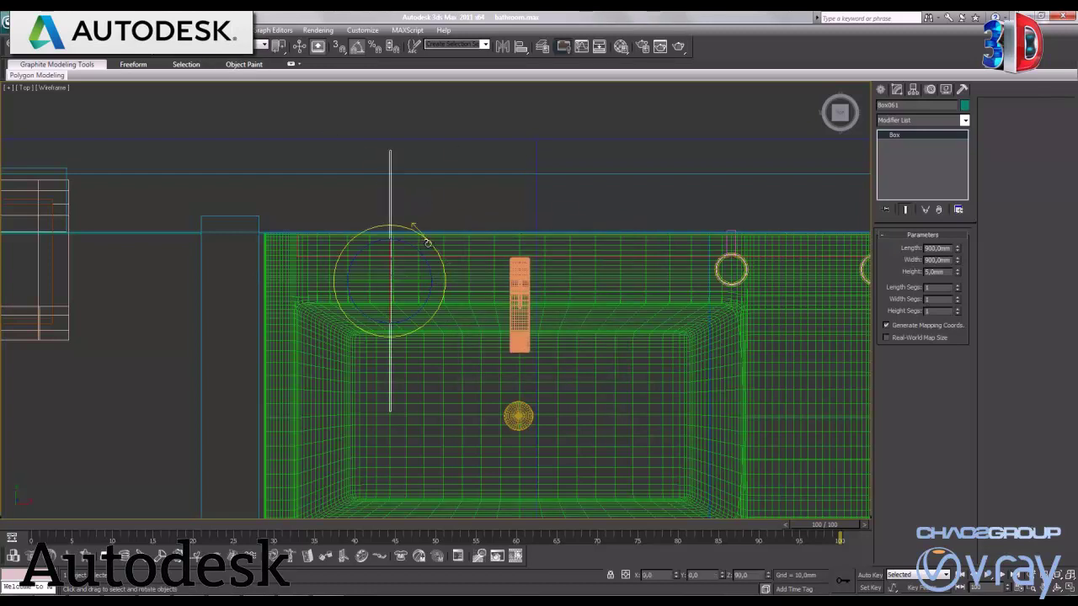
{"action": "key", "text": "w"}
{"action": "left_click_drag", "start_coordinate": [421, 281], "coordinate": [290, 272]}
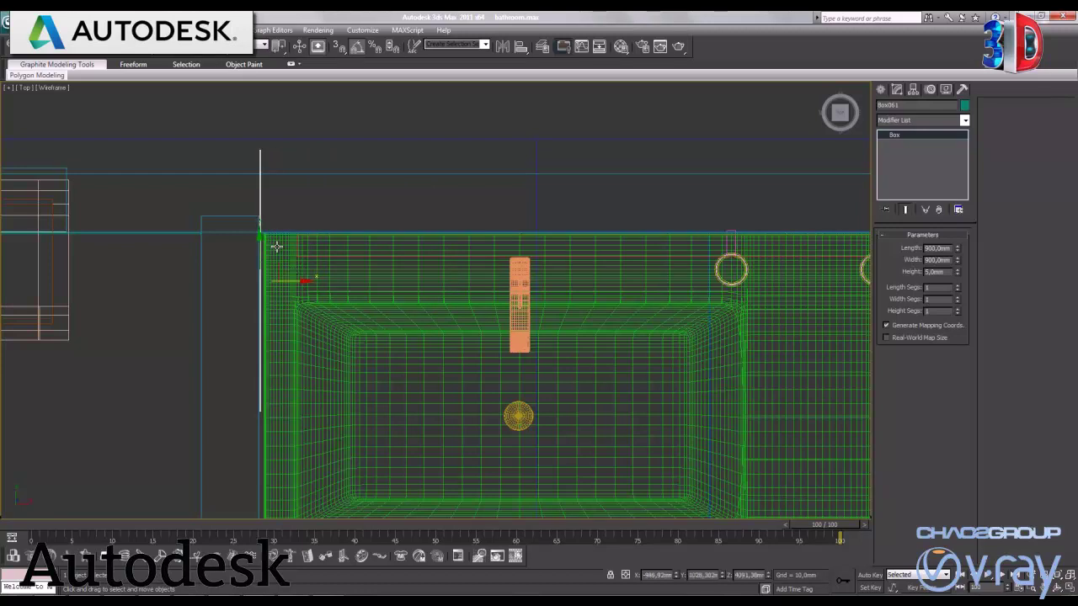
{"action": "mouse_move", "coordinate": [290, 272]}
{"action": "left_mouse_down"}
{"action": "mouse_move", "coordinate": [250, 300]}
{"action": "mouse_move", "coordinate": [244, 327]}
{"action": "left_mouse_up"}
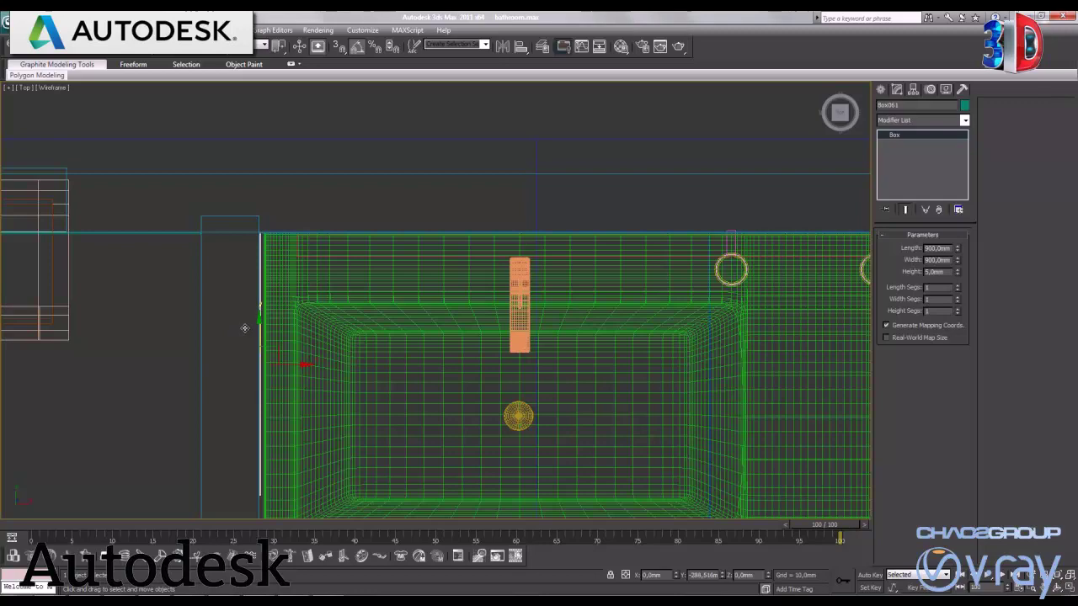
Step: Clone the strip again and slide the copy up along the partition
{"action": "middle_click_drag", "start_coordinate": [417, 412], "coordinate": [521, 221]}
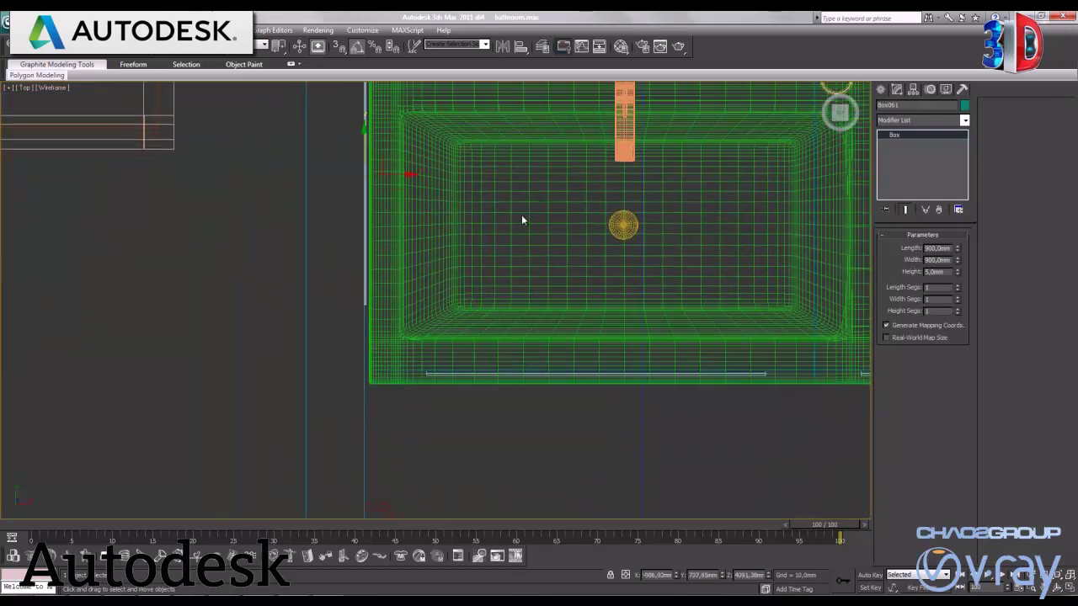
{"action": "scroll", "coordinate": [444, 200], "scroll_direction": "down", "scroll_amount": 5}
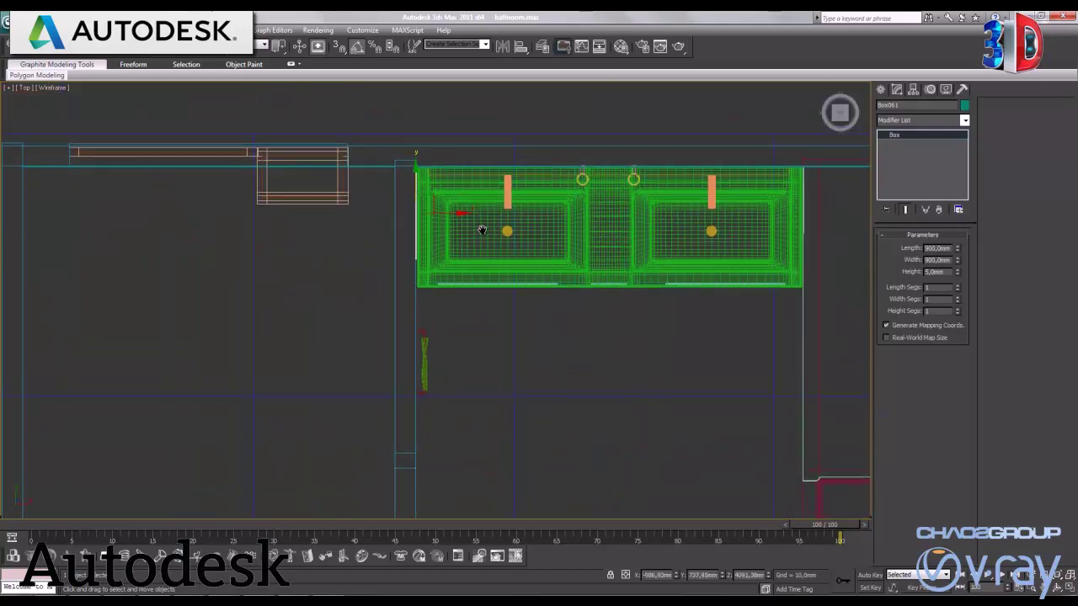
{"action": "left_click_drag", "start_coordinate": [415, 176], "coordinate": [419, 285], "text": "shift"}
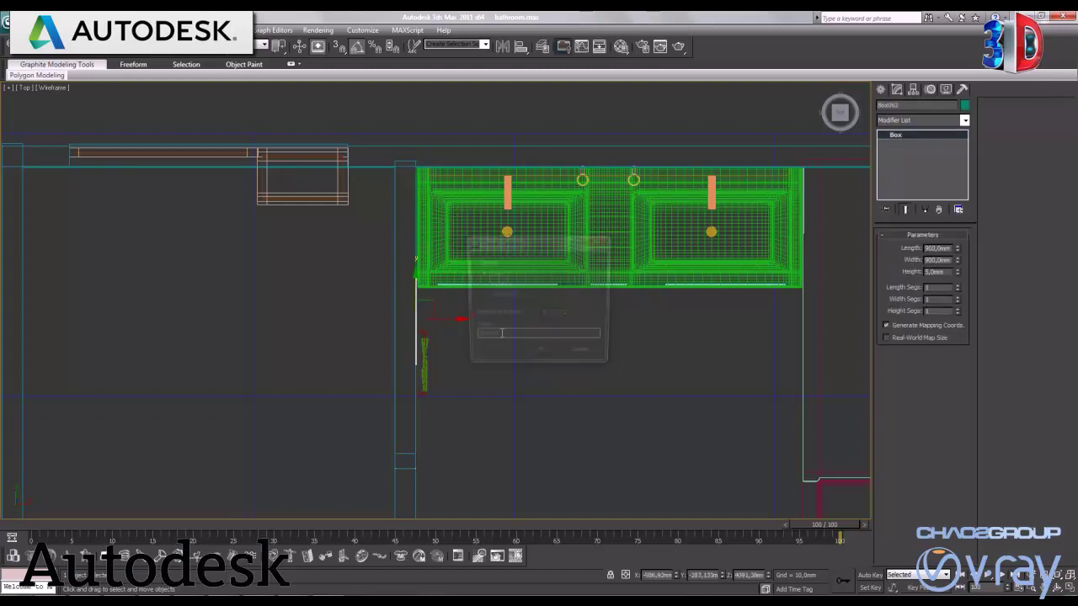
{"action": "left_click", "coordinate": [540, 350]}
{"action": "scroll", "coordinate": [511, 330], "scroll_direction": "up", "scroll_amount": 3}
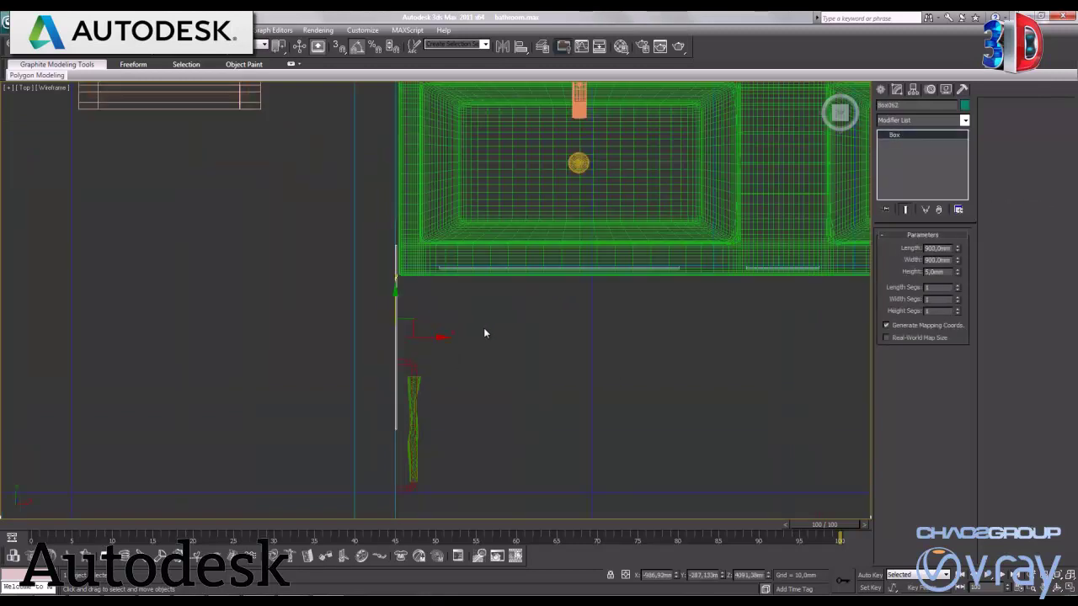
{"action": "scroll", "coordinate": [484, 328], "scroll_direction": "up", "scroll_amount": 2}
{"action": "left_click_drag", "start_coordinate": [354, 337], "coordinate": [357, 297]}
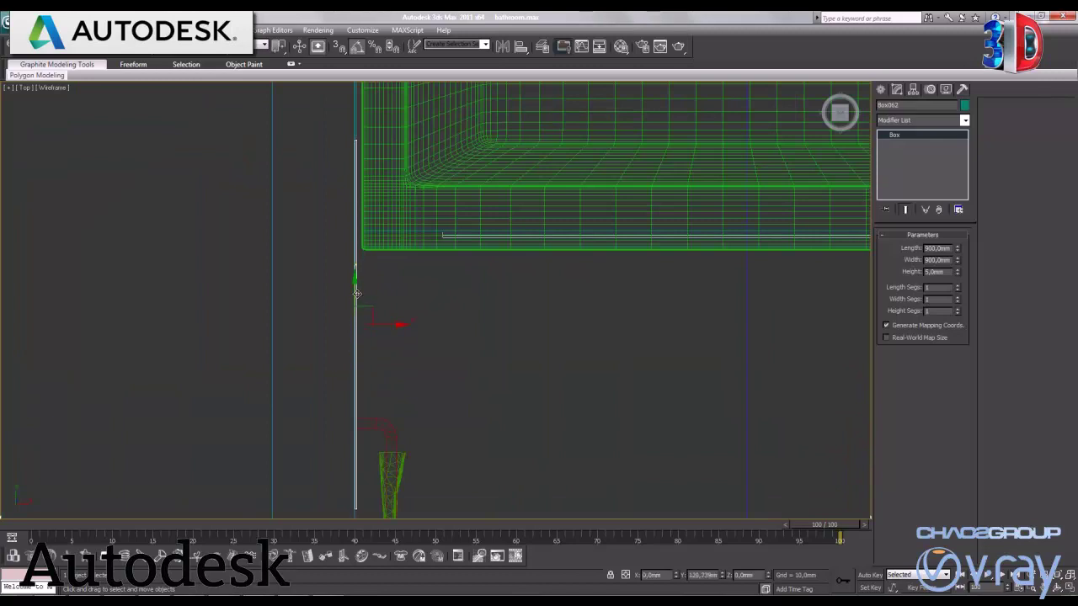
{"action": "left_click_drag", "start_coordinate": [357, 293], "coordinate": [359, 297]}
Step: Clone one more strip below it, then restore the four viewports
{"action": "middle_click_drag", "start_coordinate": [412, 350], "coordinate": [486, 277]}
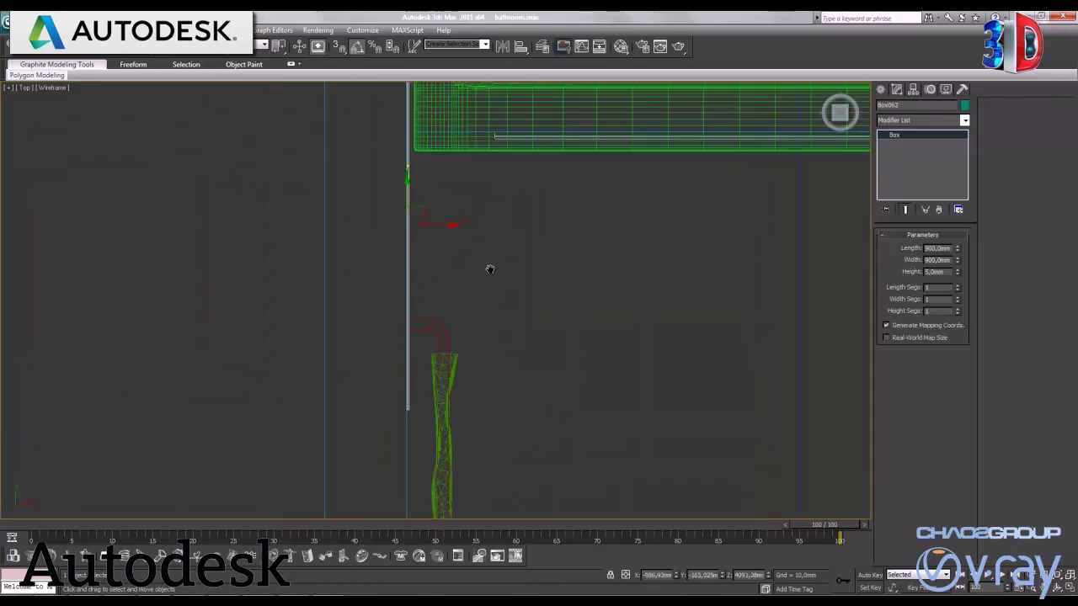
{"action": "scroll", "coordinate": [491, 253], "scroll_direction": "down", "scroll_amount": 2}
{"action": "mouse_move", "coordinate": [499, 320]}
{"action": "middle_mouse_down"}
{"action": "mouse_move", "coordinate": [519, 281]}
{"action": "mouse_move", "coordinate": [488, 286]}
{"action": "middle_mouse_up"}
{"action": "scroll", "coordinate": [488, 286], "scroll_direction": "up", "scroll_amount": 2}
{"action": "mouse_move", "coordinate": [450, 242]}
{"action": "left_mouse_down", "text": "shift"}
{"action": "mouse_move", "coordinate": [460, 588]}
{"action": "mouse_move", "coordinate": [461, 575]}
{"action": "left_mouse_up", "text": "shift"}
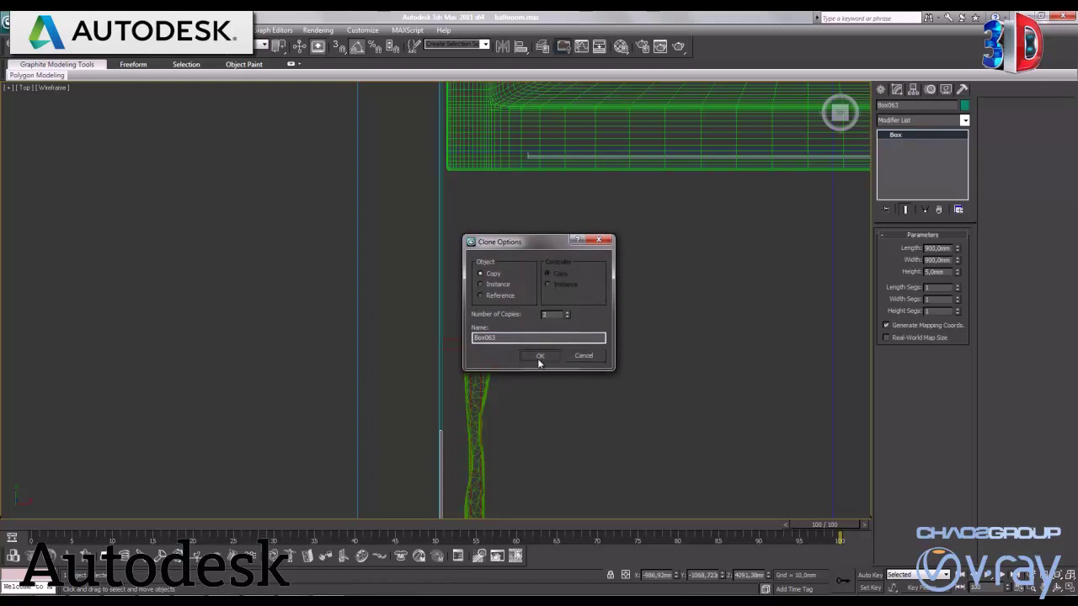
{"action": "left_click", "coordinate": [540, 356]}
{"action": "scroll", "coordinate": [608, 447], "scroll_direction": "up", "scroll_amount": 3}
{"action": "scroll", "coordinate": [585, 218], "scroll_direction": "down", "scroll_amount": 5}
{"action": "middle_click_drag", "start_coordinate": [581, 228], "coordinate": [573, 276]}
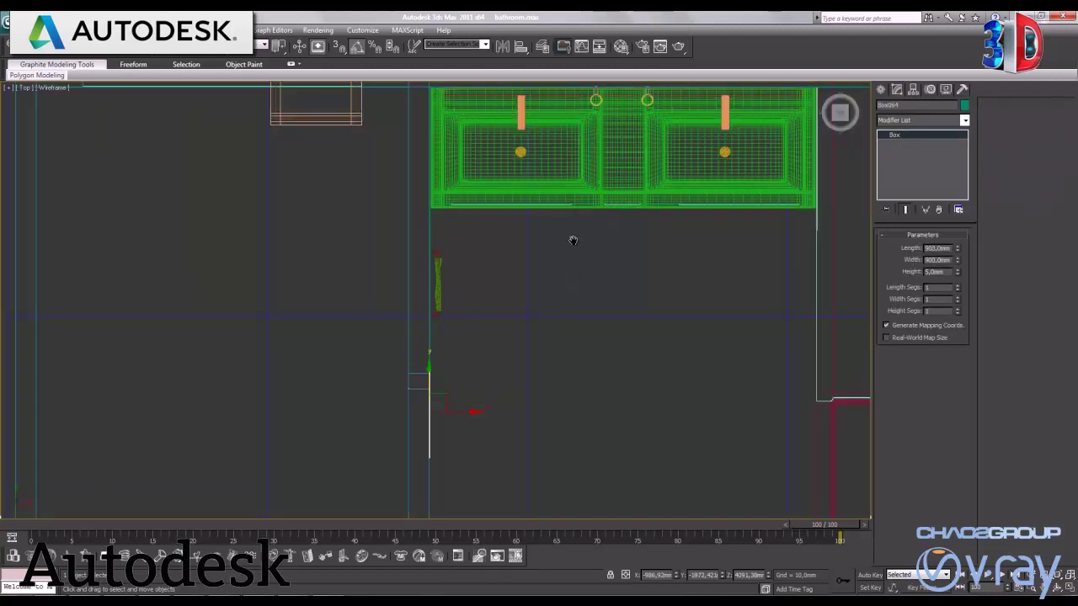
{"action": "scroll", "coordinate": [573, 276], "scroll_direction": "down", "scroll_amount": 3}
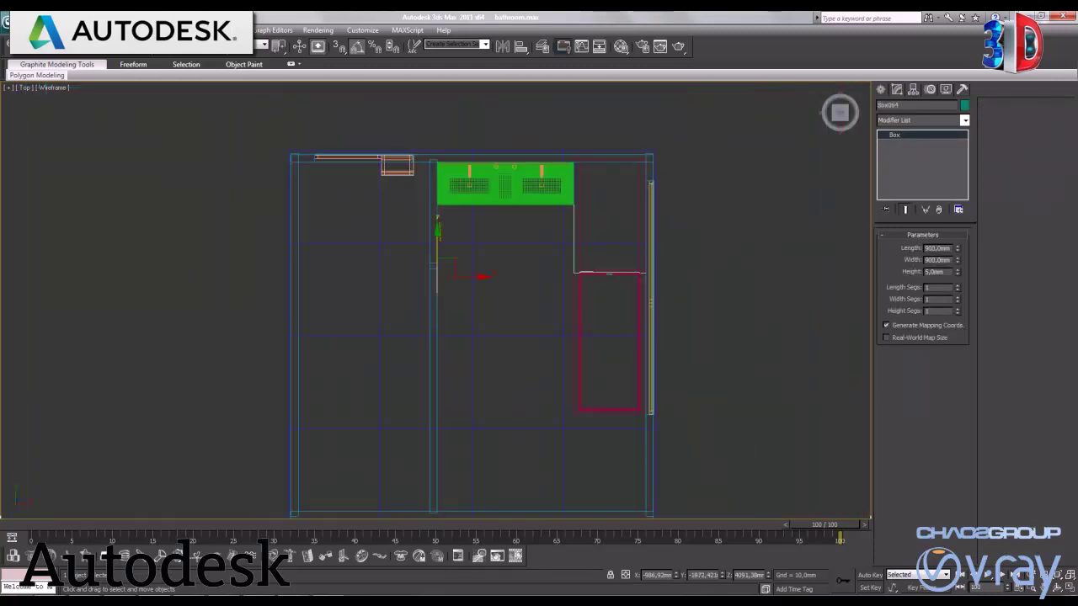
{"action": "key", "text": "alt+w"}
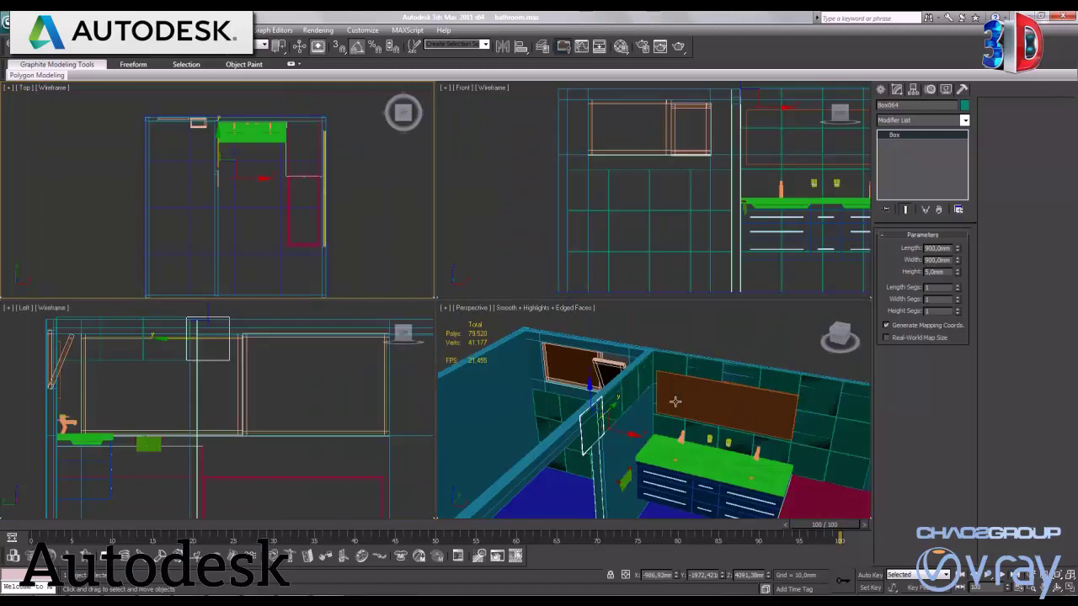
Step: Convert the copied thin strip to an Editable Poly in the maximized Top view
{"action": "left_click", "coordinate": [675, 401]}
{"action": "key", "text": "alt+w"}
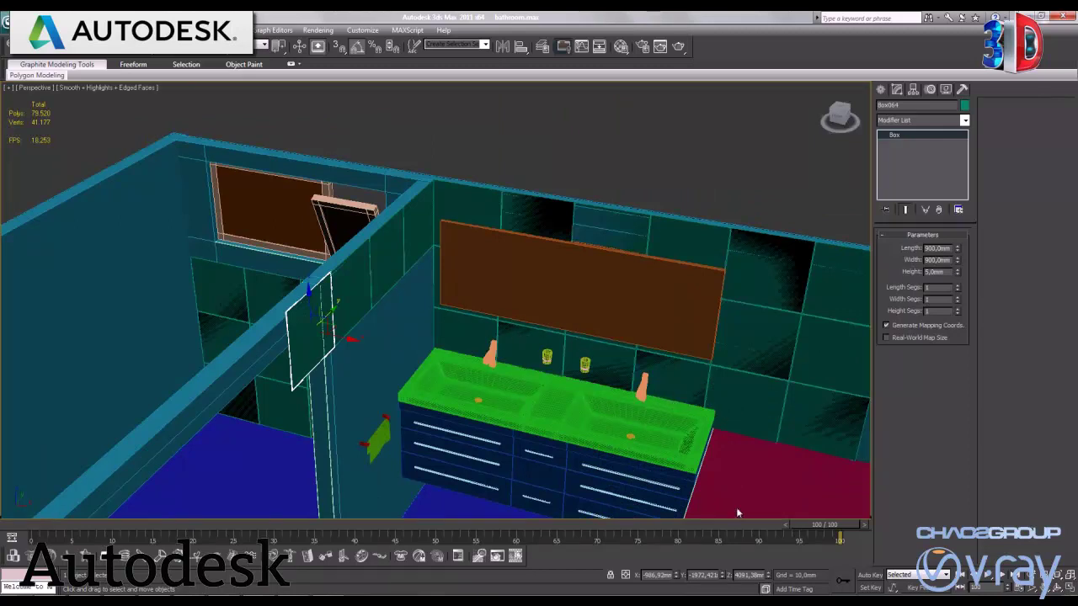
{"action": "left_click", "coordinate": [1066, 587]}
{"action": "right_click", "coordinate": [371, 179]}
{"action": "left_click", "coordinate": [1067, 587]}
{"action": "middle_click_drag", "start_coordinate": [497, 330], "coordinate": [526, 296]}
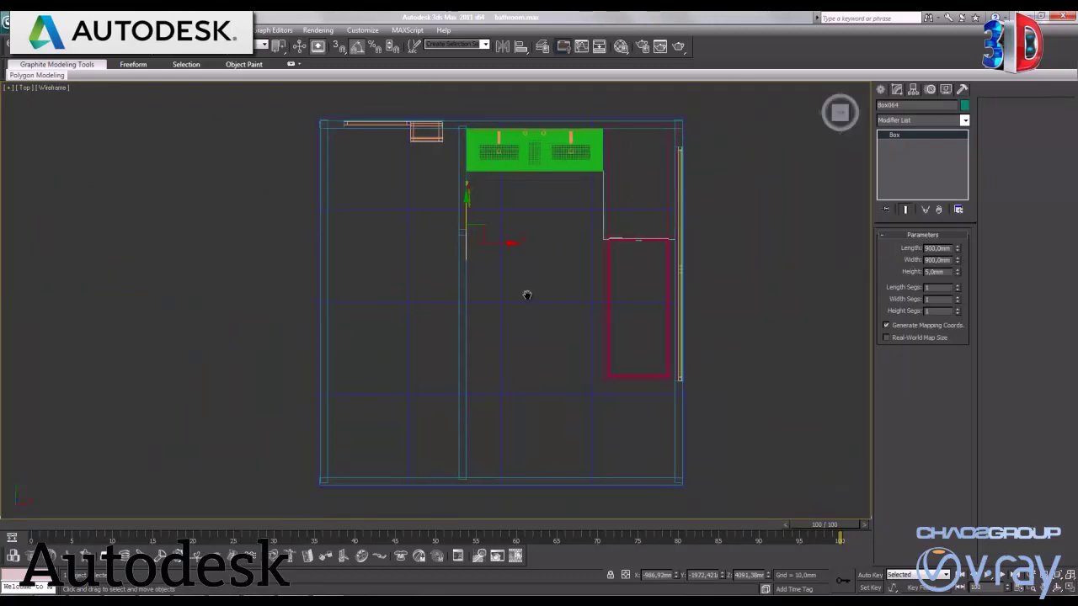
{"action": "scroll", "coordinate": [526, 296], "scroll_direction": "up", "scroll_amount": 3}
{"action": "scroll", "coordinate": [480, 332], "scroll_direction": "up", "scroll_amount": 2}
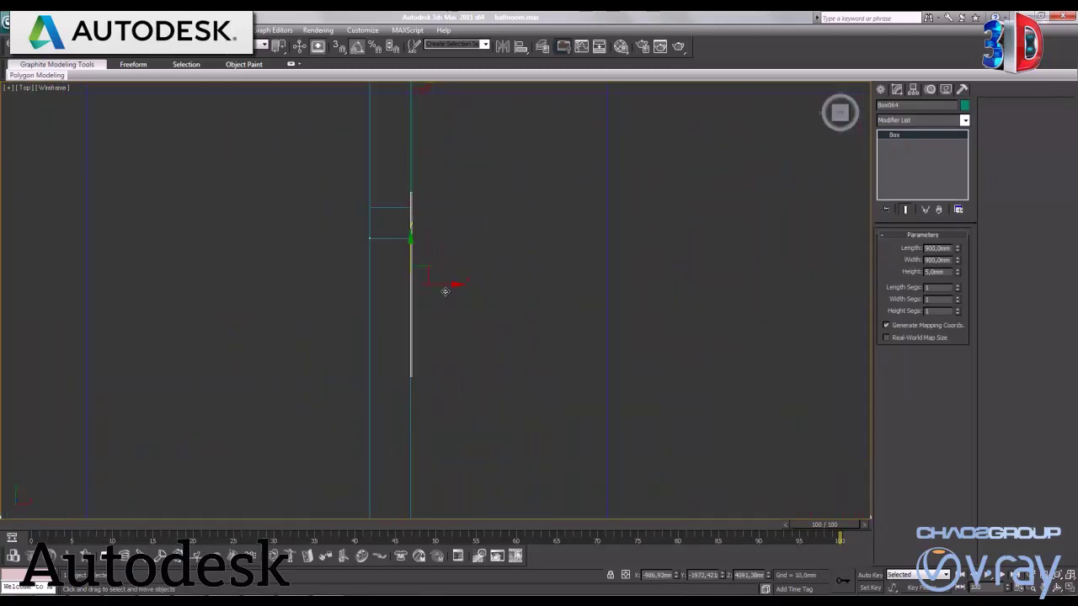
{"action": "right_click", "coordinate": [439, 283]}
{"action": "mouse_move", "coordinate": [491, 387]}
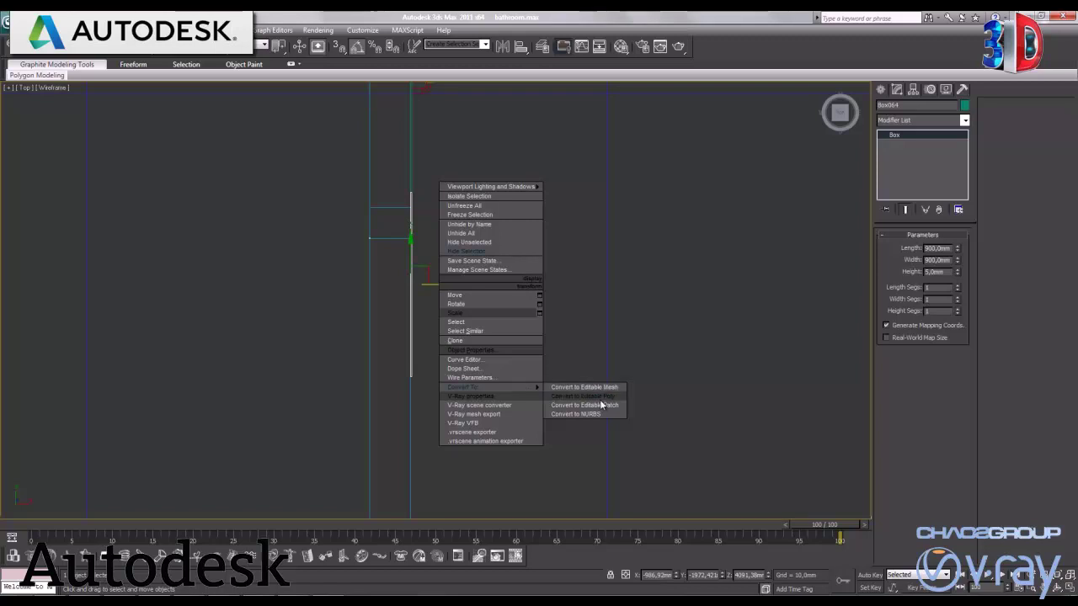
{"action": "left_click", "coordinate": [589, 397]}
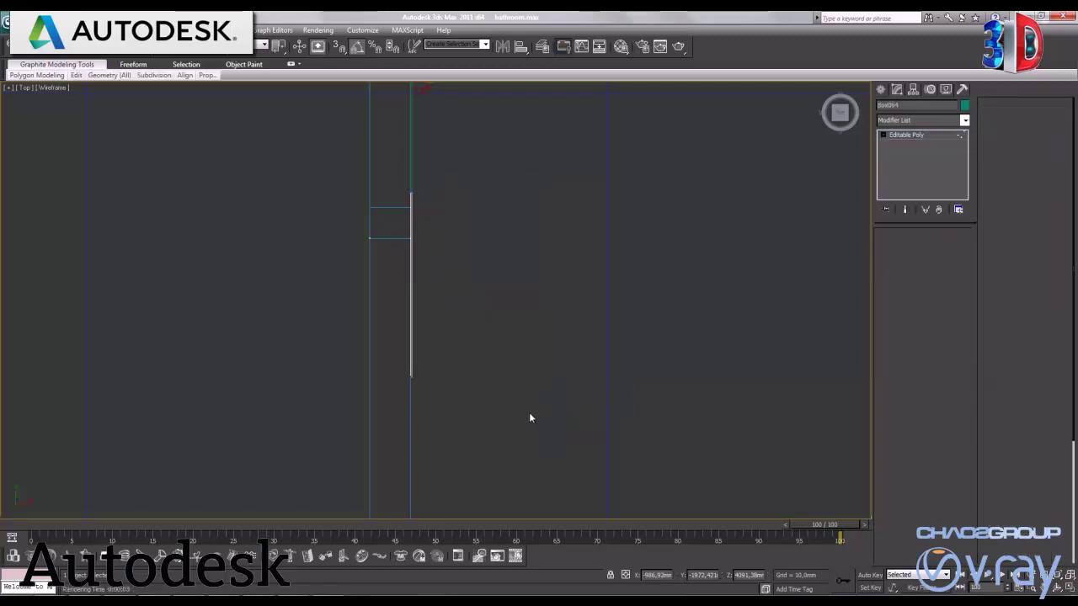
Step: Select the strip's lower-end vertices and stretch them down to the wall corner
{"action": "key", "text": "1"}
{"action": "left_click_drag", "start_coordinate": [532, 419], "coordinate": [404, 352]}
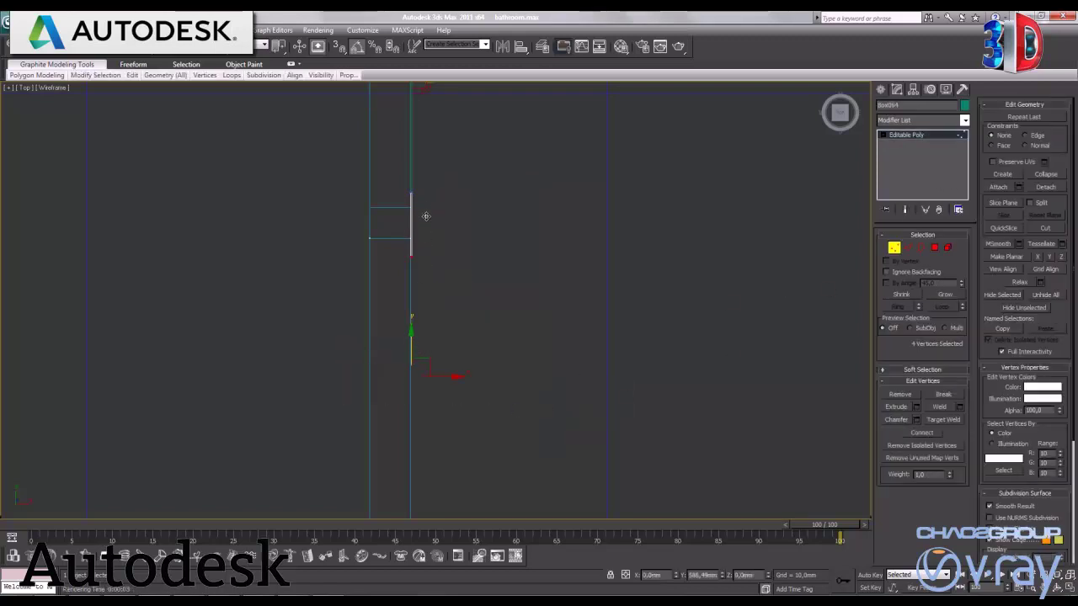
{"action": "left_click_drag", "start_coordinate": [426, 218], "coordinate": [455, 251]}
{"action": "scroll", "coordinate": [441, 253], "scroll_direction": "up", "scroll_amount": 3}
{"action": "scroll", "coordinate": [416, 219], "scroll_direction": "up", "scroll_amount": 2}
{"action": "scroll", "coordinate": [467, 320], "scroll_direction": "up", "scroll_amount": 2}
{"action": "scroll", "coordinate": [457, 244], "scroll_direction": "up", "scroll_amount": 3}
{"action": "middle_click_drag", "start_coordinate": [458, 244], "coordinate": [491, 361]}
{"action": "scroll", "coordinate": [496, 353], "scroll_direction": "up", "scroll_amount": 3}
{"action": "middle_click_drag", "start_coordinate": [531, 291], "coordinate": [519, 373]}
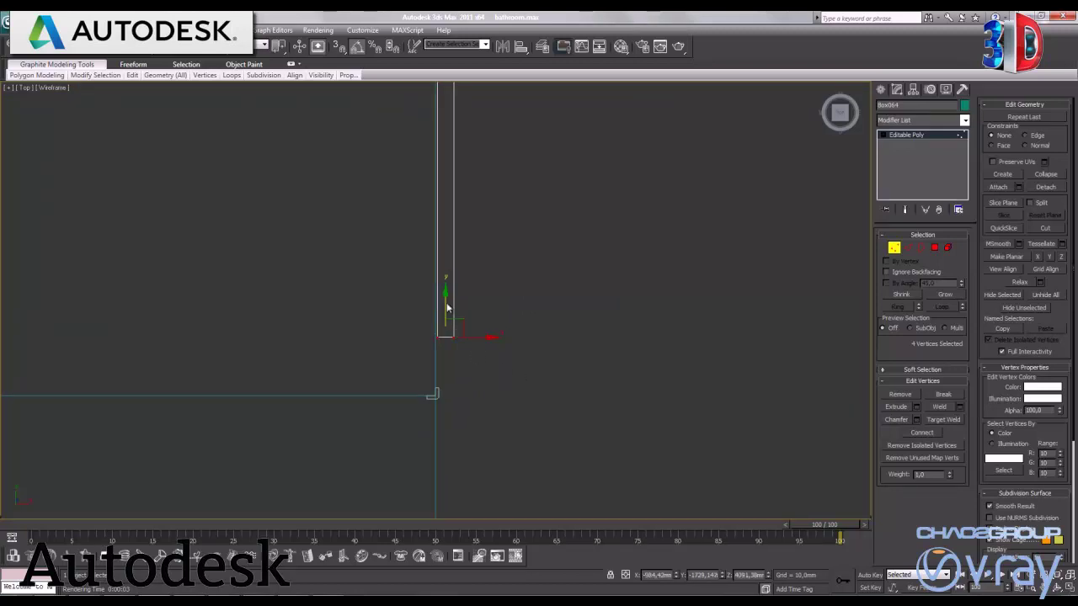
{"action": "left_click_drag", "start_coordinate": [445, 296], "coordinate": [436, 340]}
Step: Select the Line001 outline's base line and shift its corner vertices to the right
{"action": "left_click", "coordinate": [893, 247]}
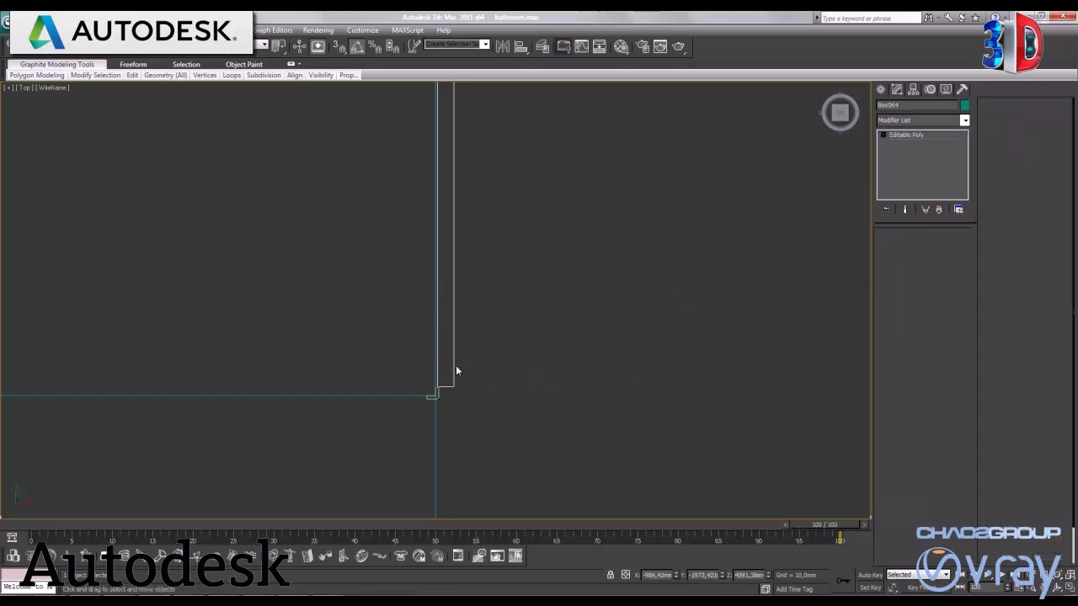
{"action": "left_click", "coordinate": [539, 396]}
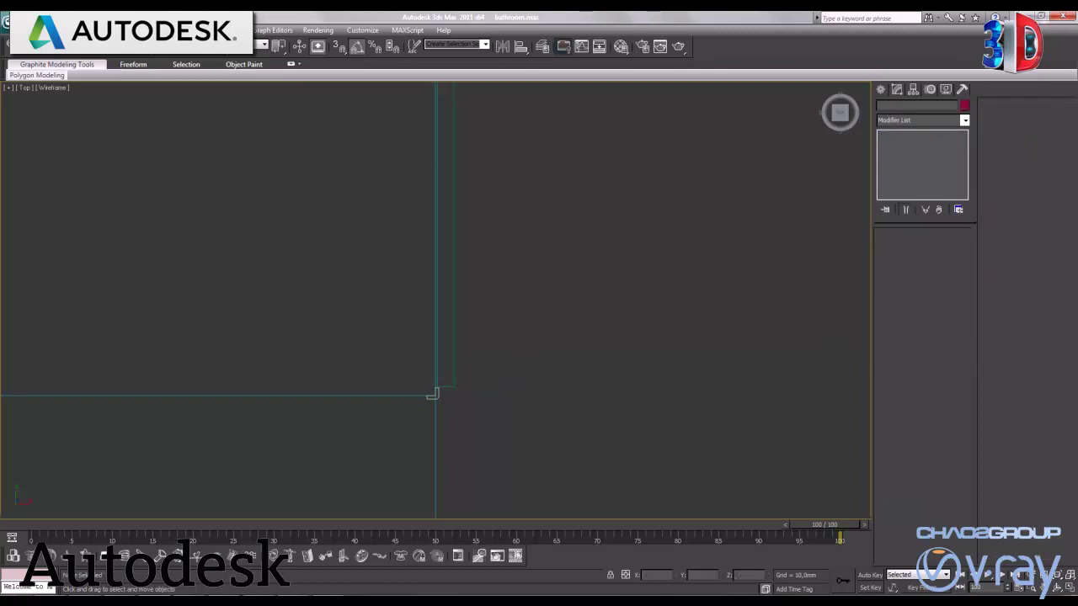
{"action": "left_click", "coordinate": [439, 399]}
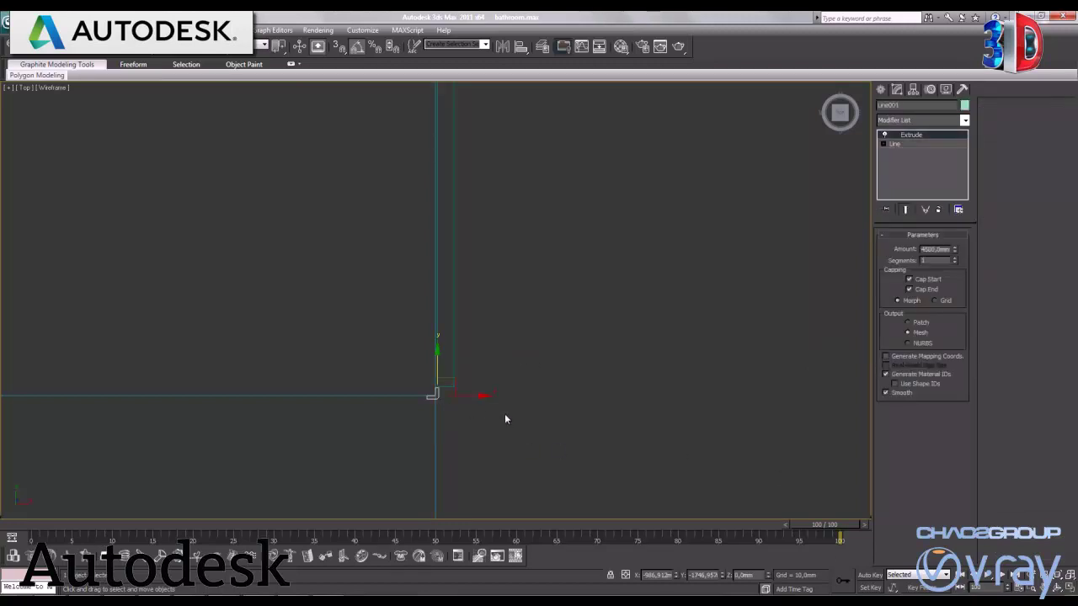
{"action": "left_click", "coordinate": [911, 143]}
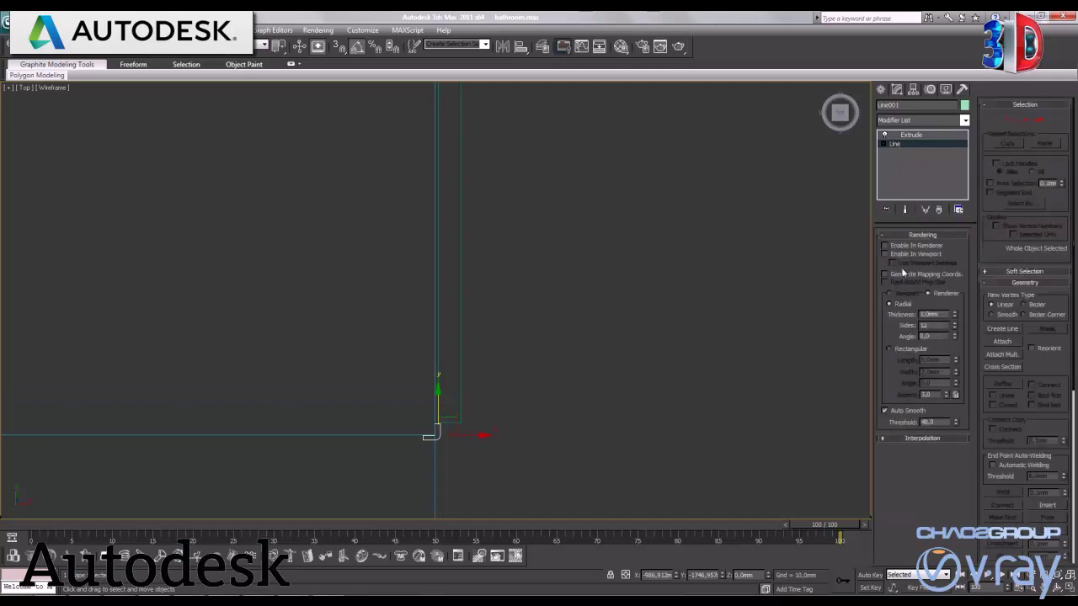
{"action": "left_click", "coordinate": [1013, 123]}
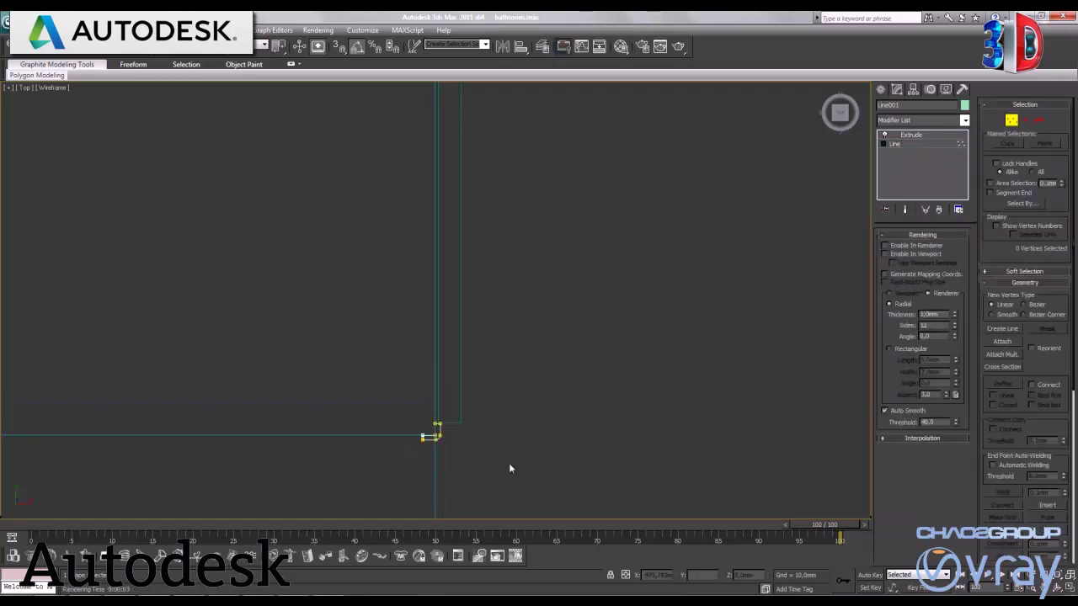
{"action": "scroll", "coordinate": [541, 329], "scroll_direction": "up", "scroll_amount": 3}
{"action": "left_click_drag", "start_coordinate": [464, 389], "coordinate": [433, 307]}
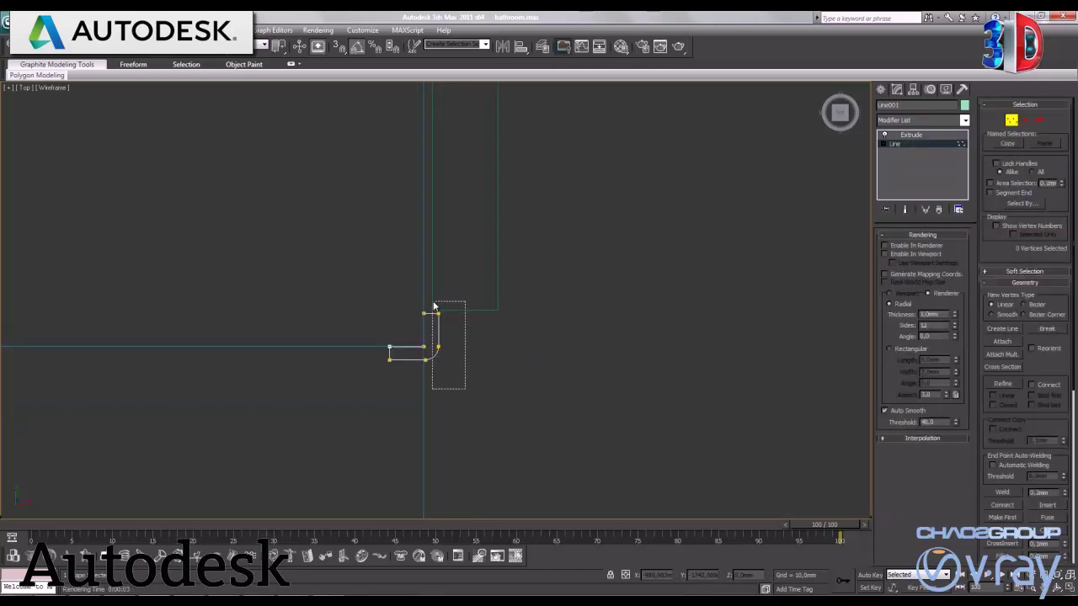
{"action": "left_click_drag", "start_coordinate": [470, 347], "coordinate": [528, 347]}
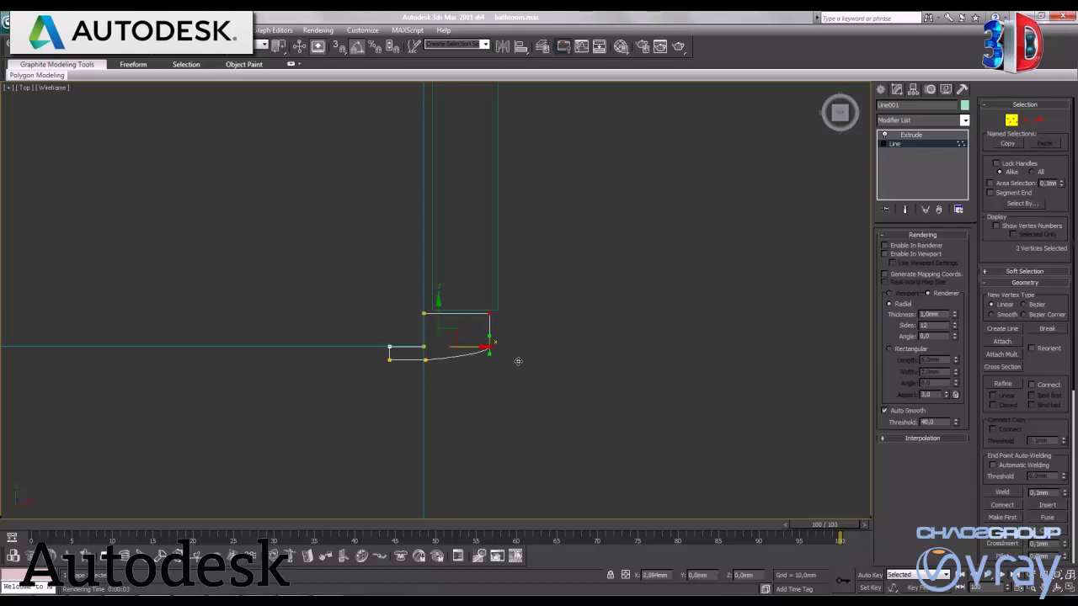
Step: Move the outline's lower vertices down, then undo the last end-vertex tweak
{"action": "left_click_drag", "start_coordinate": [448, 378], "coordinate": [371, 356]}
{"action": "left_click_drag", "start_coordinate": [388, 318], "coordinate": [388, 372]}
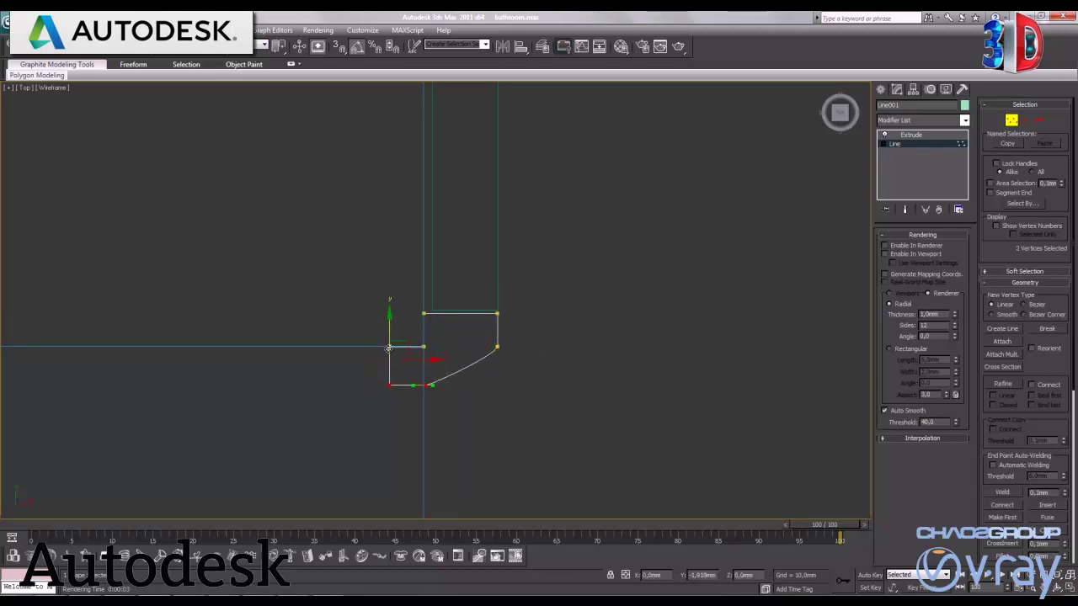
{"action": "left_click", "coordinate": [431, 412]}
{"action": "mouse_move", "coordinate": [436, 402]}
{"action": "left_mouse_down"}
{"action": "mouse_move", "coordinate": [477, 383]}
{"action": "mouse_move", "coordinate": [432, 413]}
{"action": "mouse_move", "coordinate": [510, 411]}
{"action": "left_mouse_up"}
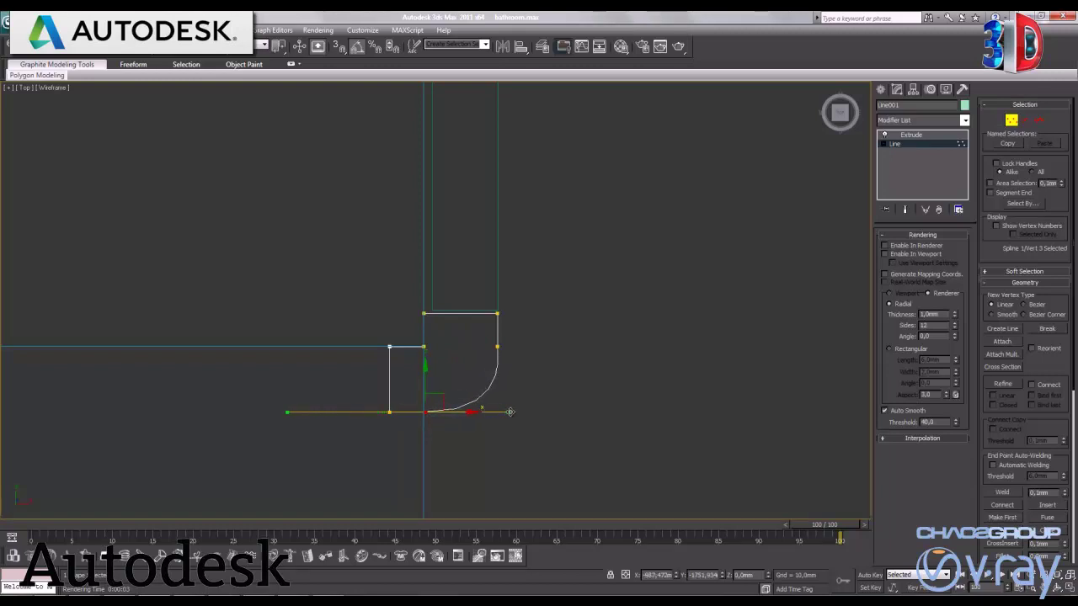
{"action": "left_click", "coordinate": [1012, 122]}
{"action": "key", "text": "ctrl+z"}
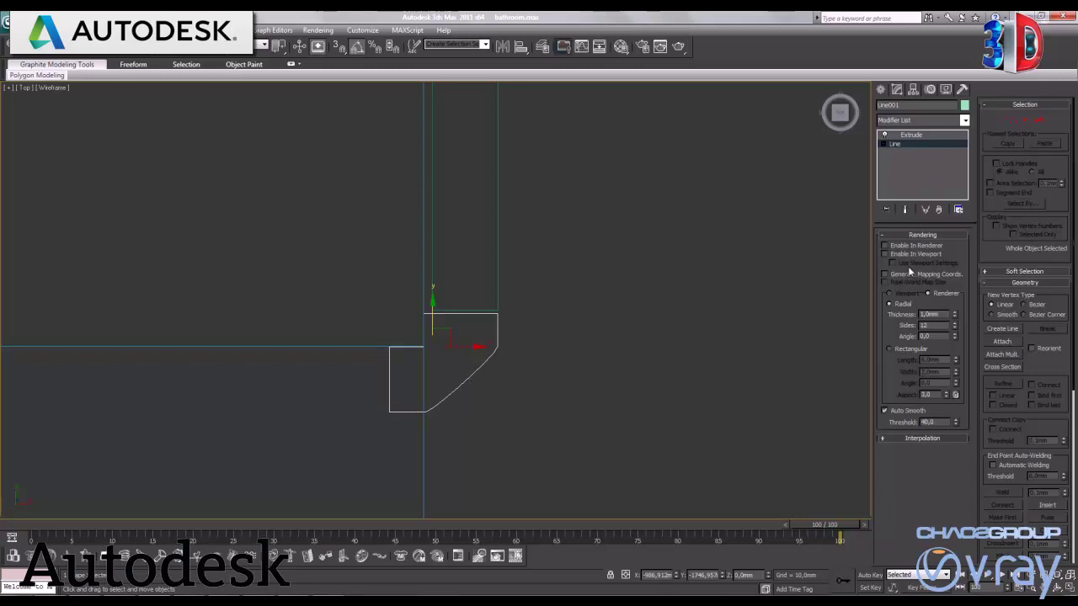
Step: Frame the vanity in a maximized Perspective view with nothing selected
{"action": "left_click", "coordinate": [495, 311]}
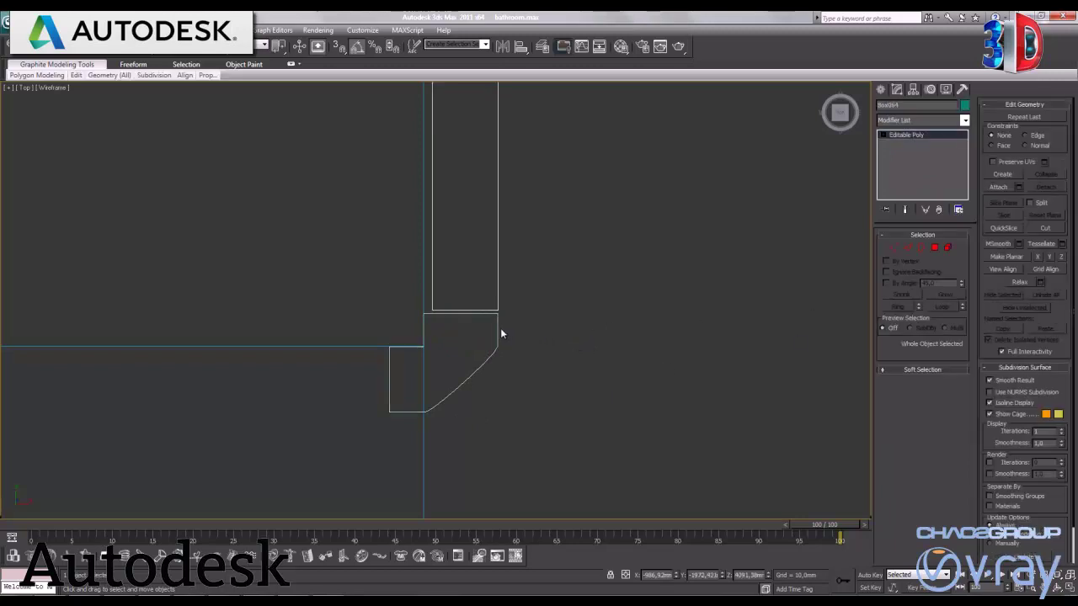
{"action": "left_click", "coordinate": [1054, 589]}
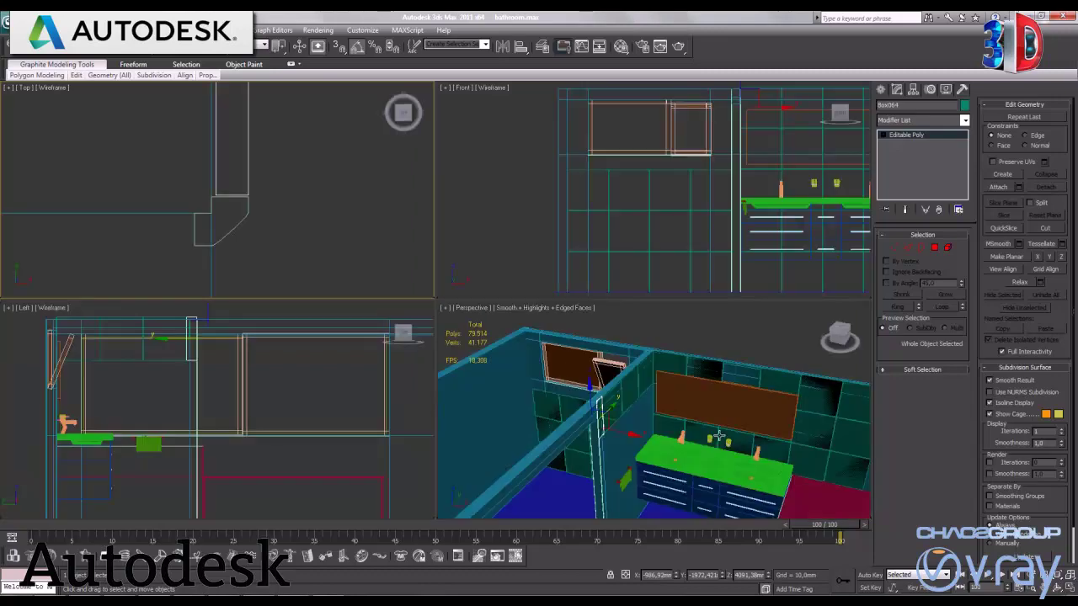
{"action": "left_click", "coordinate": [718, 435]}
{"action": "left_click", "coordinate": [1069, 588]}
{"action": "mouse_move", "coordinate": [439, 317]}
{"action": "middle_mouse_down"}
{"action": "mouse_move", "coordinate": [427, 310]}
{"action": "mouse_move", "coordinate": [429, 234]}
{"action": "middle_mouse_up"}
{"action": "key", "text": "ctrl+d"}
{"action": "scroll", "coordinate": [427, 283], "scroll_direction": "up", "scroll_amount": 3}
{"action": "scroll", "coordinate": [427, 280], "scroll_direction": "up", "scroll_amount": 3}
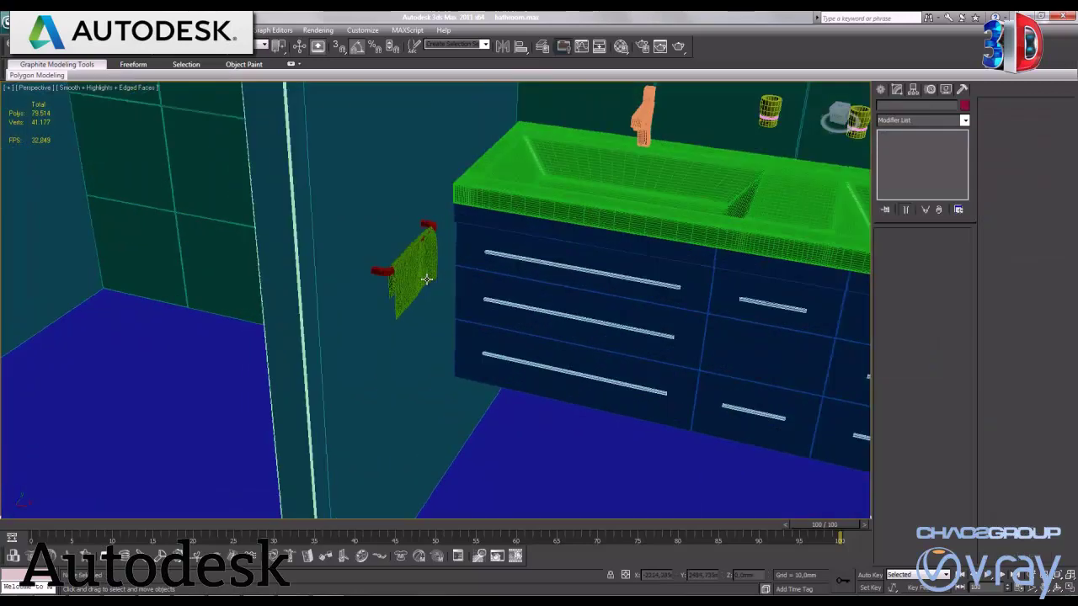
Step: Select the four tile panels lining the partition wall
{"action": "mouse_move", "coordinate": [347, 186]}
{"action": "middle_mouse_down", "text": "alt"}
{"action": "mouse_move", "coordinate": [351, 330]}
{"action": "mouse_move", "coordinate": [409, 336]}
{"action": "mouse_move", "coordinate": [443, 320]}
{"action": "mouse_move", "coordinate": [455, 259]}
{"action": "middle_mouse_up", "text": "alt"}
{"action": "left_click", "coordinate": [488, 197]}
{"action": "left_click", "coordinate": [426, 231], "text": "ctrl"}
{"action": "left_click", "coordinate": [349, 289], "text": "ctrl"}
{"action": "left_click", "coordinate": [281, 341], "text": "ctrl"}
Step: In the maximized Left view, drag the tile row down, cancelling the Clone Options
{"action": "left_click", "coordinate": [1060, 588]}
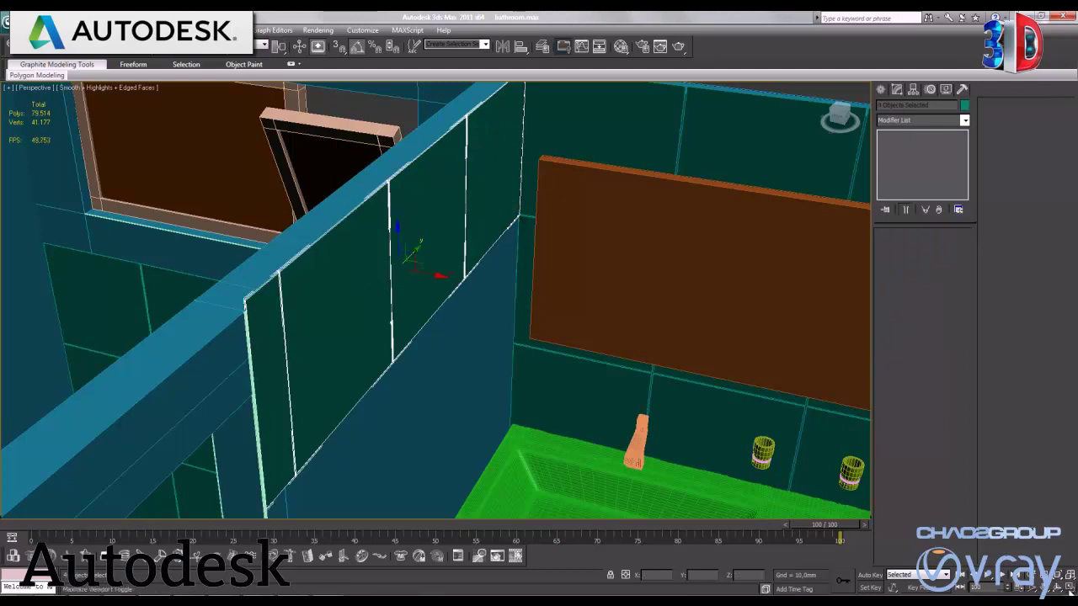
{"action": "right_click", "coordinate": [279, 426]}
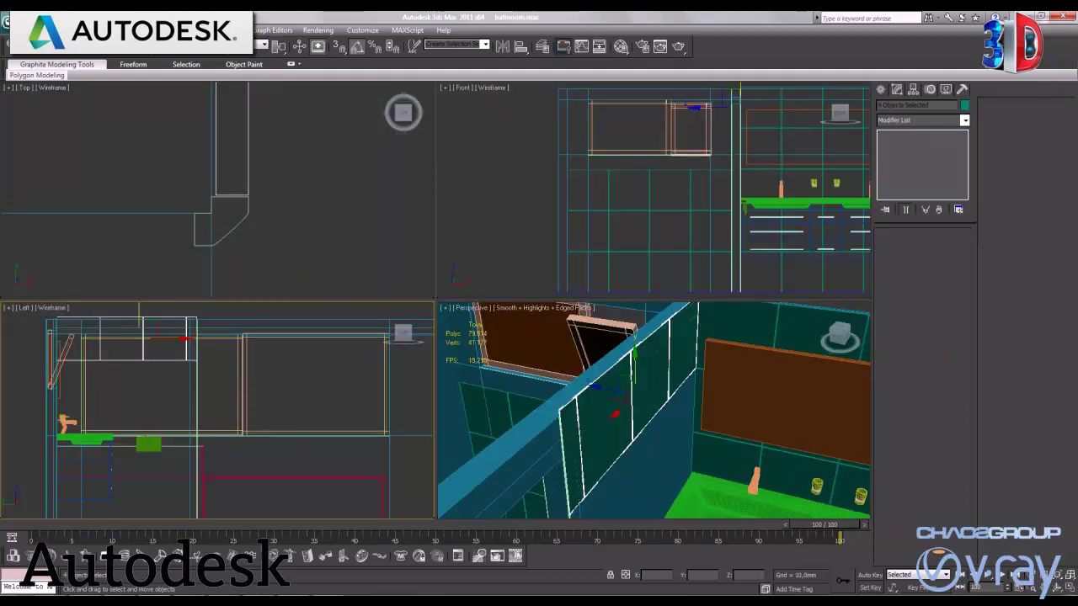
{"action": "left_click", "coordinate": [1059, 588]}
{"action": "scroll", "coordinate": [539, 379], "scroll_direction": "up", "scroll_amount": 2}
{"action": "scroll", "coordinate": [528, 295], "scroll_direction": "up", "scroll_amount": 1}
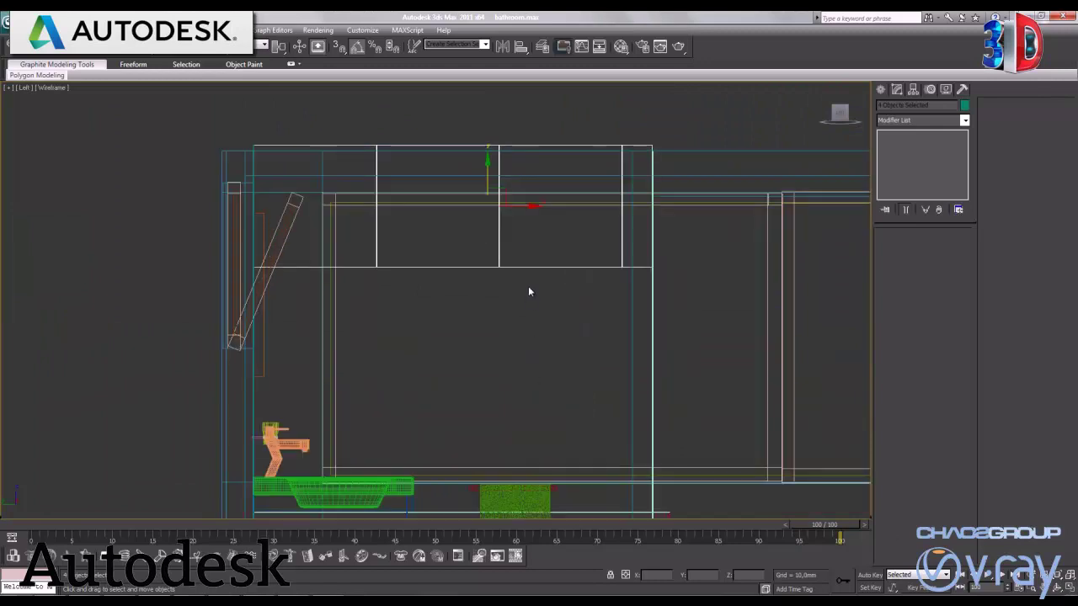
{"action": "scroll", "coordinate": [520, 219], "scroll_direction": "up", "scroll_amount": 1}
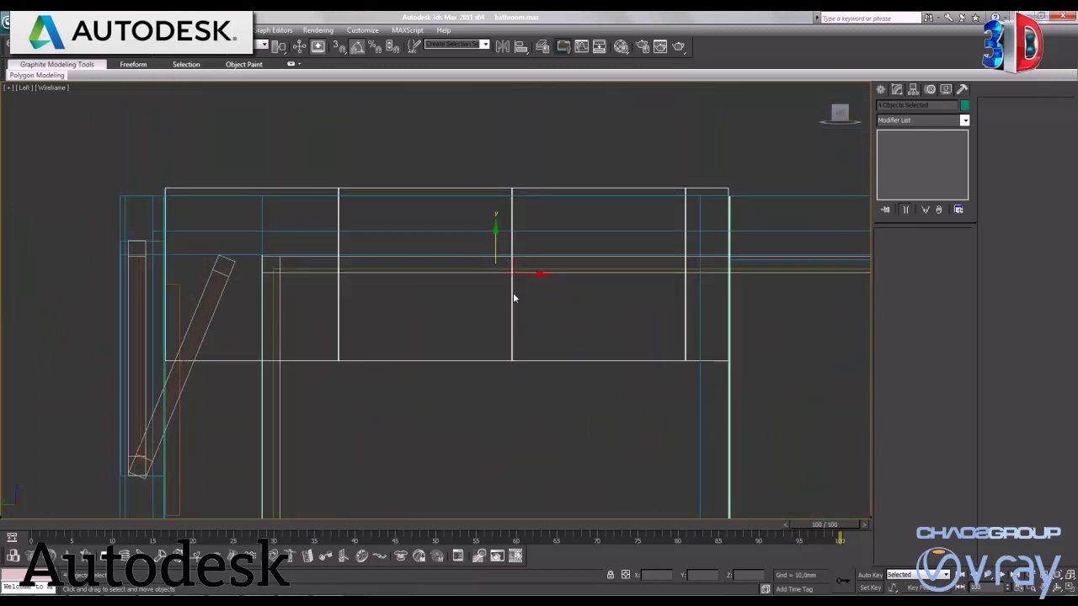
{"action": "scroll", "coordinate": [519, 279], "scroll_direction": "up", "scroll_amount": 2}
{"action": "left_click_drag", "start_coordinate": [519, 229], "coordinate": [531, 473]}
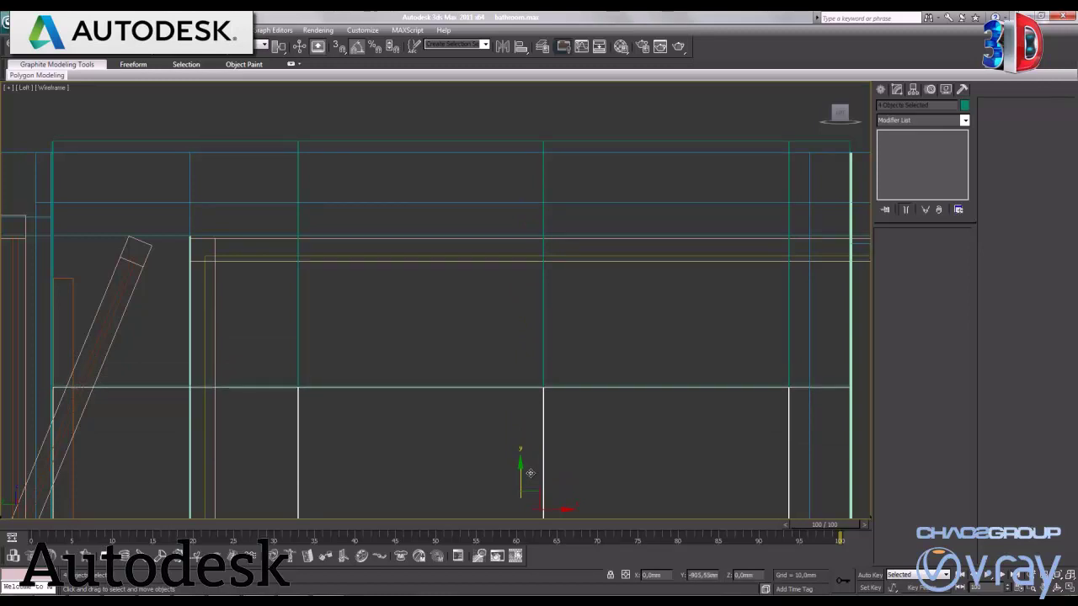
{"action": "key", "text": "ctrl+v"}
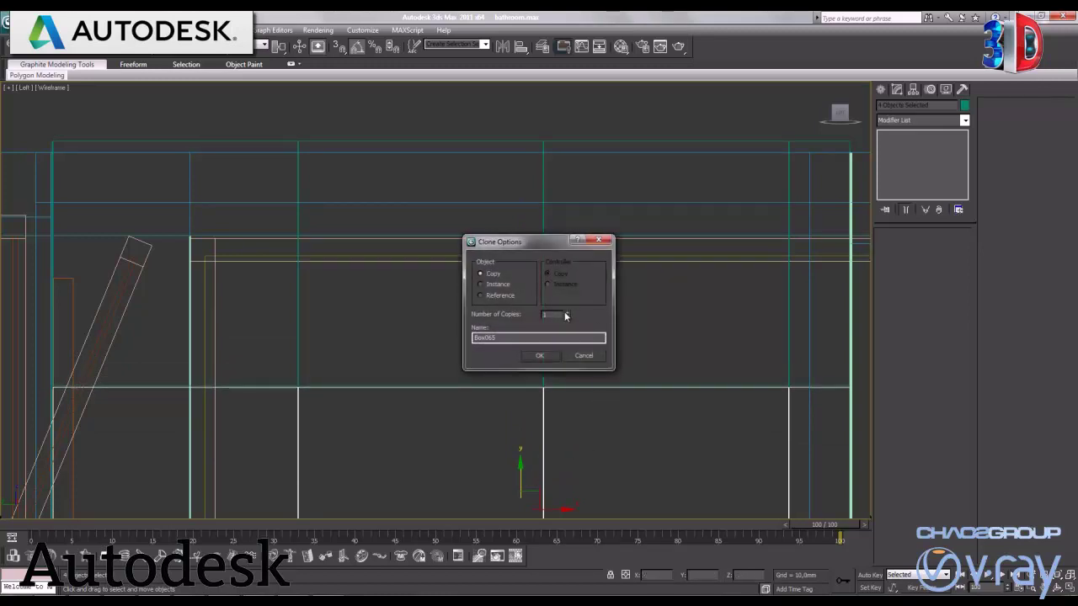
{"action": "left_click", "coordinate": [540, 356]}
Step: Clone the tile row one row lower and restore the four viewports
{"action": "scroll", "coordinate": [647, 456], "scroll_direction": "down", "scroll_amount": 3}
{"action": "mouse_move", "coordinate": [607, 195]}
{"action": "middle_mouse_down"}
{"action": "mouse_move", "coordinate": [616, 321]}
{"action": "mouse_move", "coordinate": [649, 126]}
{"action": "middle_mouse_up"}
{"action": "middle_click_drag", "start_coordinate": [637, 321], "coordinate": [656, 241]}
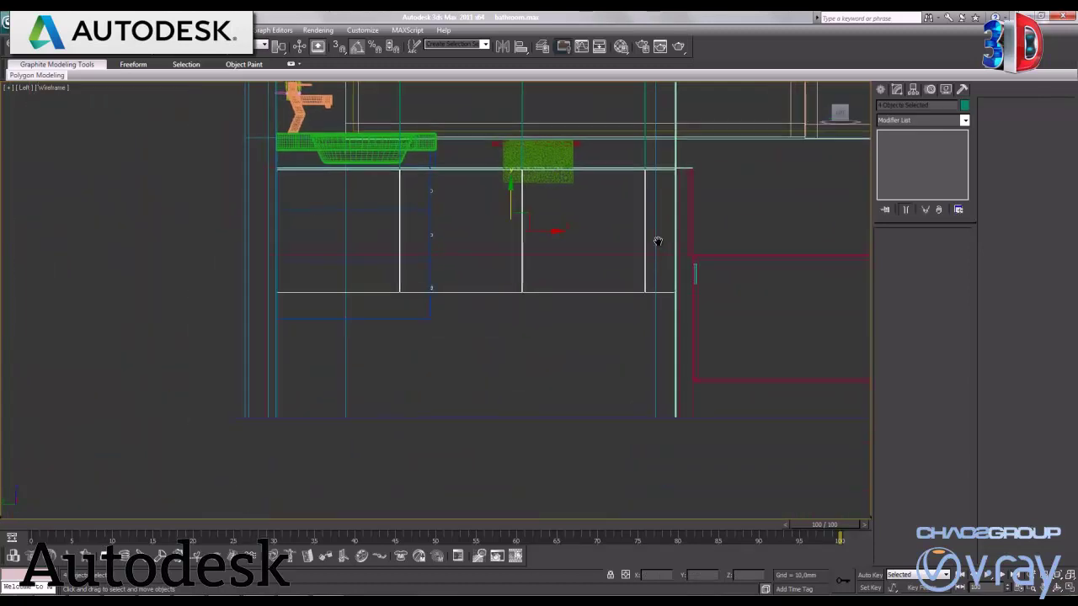
{"action": "left_click_drag", "start_coordinate": [510, 199], "coordinate": [495, 323]}
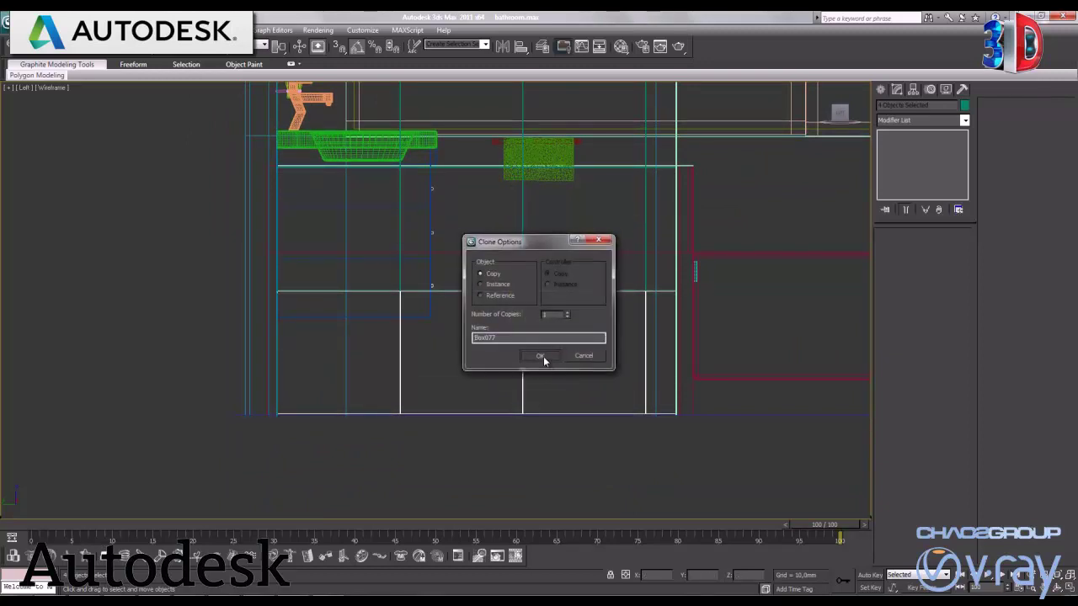
{"action": "left_click", "coordinate": [543, 357]}
{"action": "left_click", "coordinate": [1069, 591]}
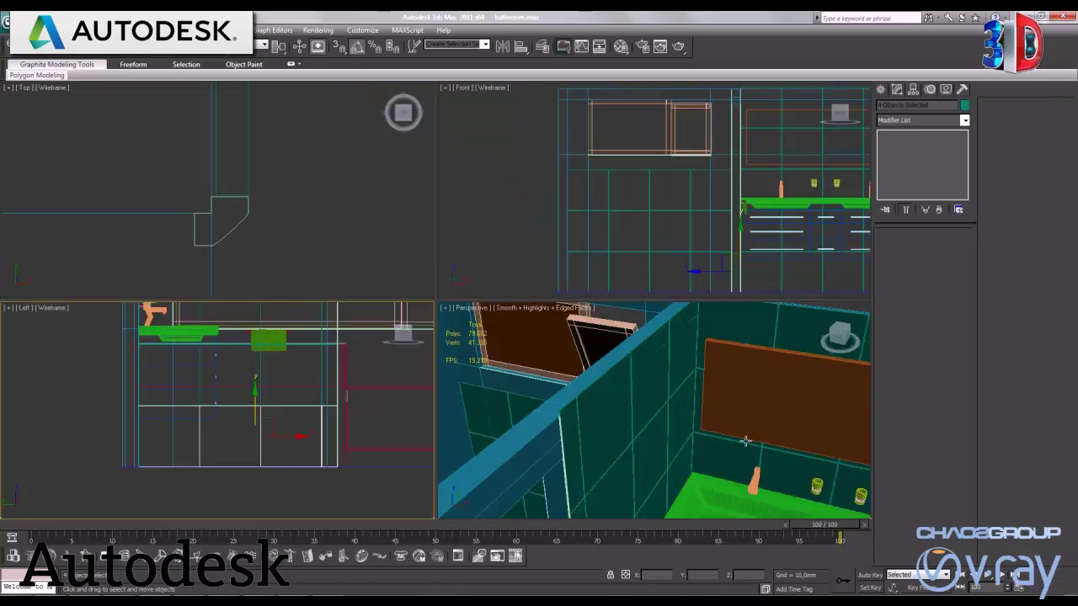
Step: Frame the partition, vanity, tub and window in maximized Perspective and render with Shift+Q
{"action": "left_click", "coordinate": [1069, 591]}
{"action": "left_click", "coordinate": [1057, 576]}
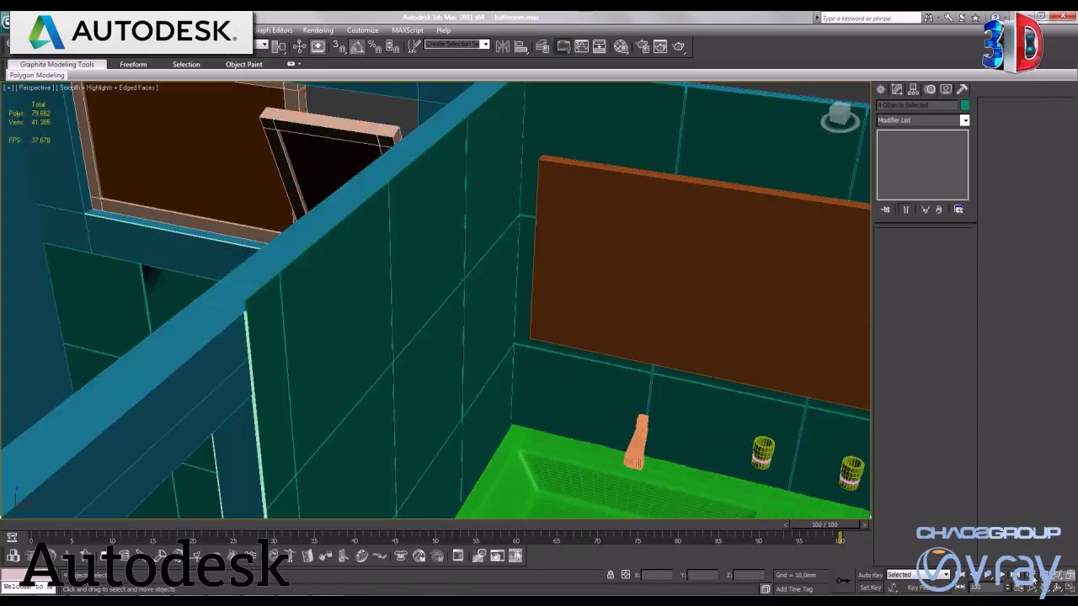
{"action": "mouse_move", "coordinate": [509, 249]}
{"action": "left_mouse_down"}
{"action": "mouse_move", "coordinate": [566, 402]}
{"action": "mouse_move", "coordinate": [536, 250]}
{"action": "left_mouse_up"}
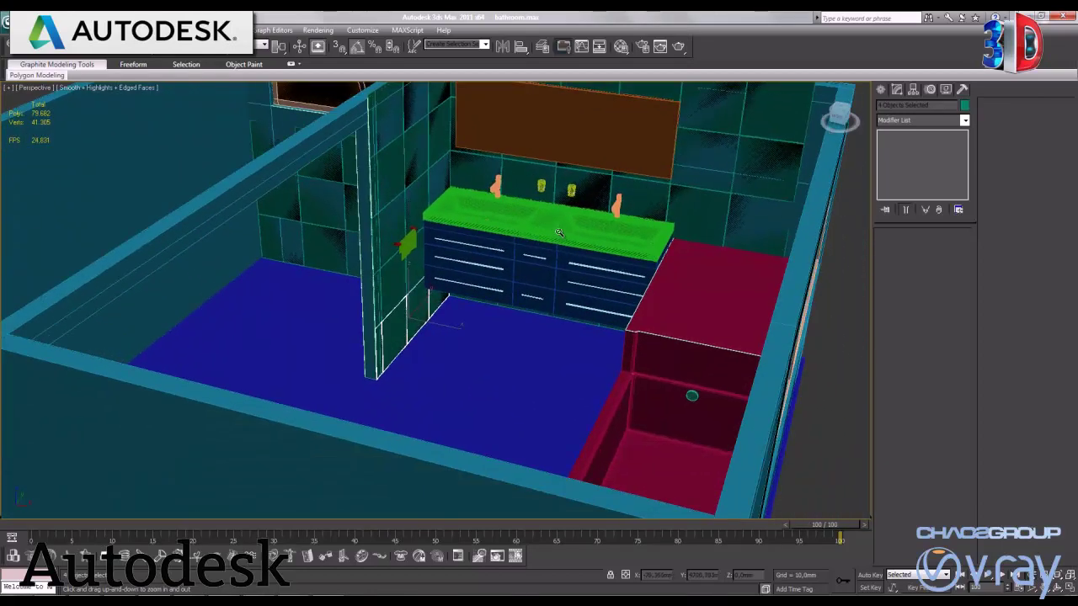
{"action": "left_click_drag", "start_coordinate": [485, 288], "coordinate": [508, 295]}
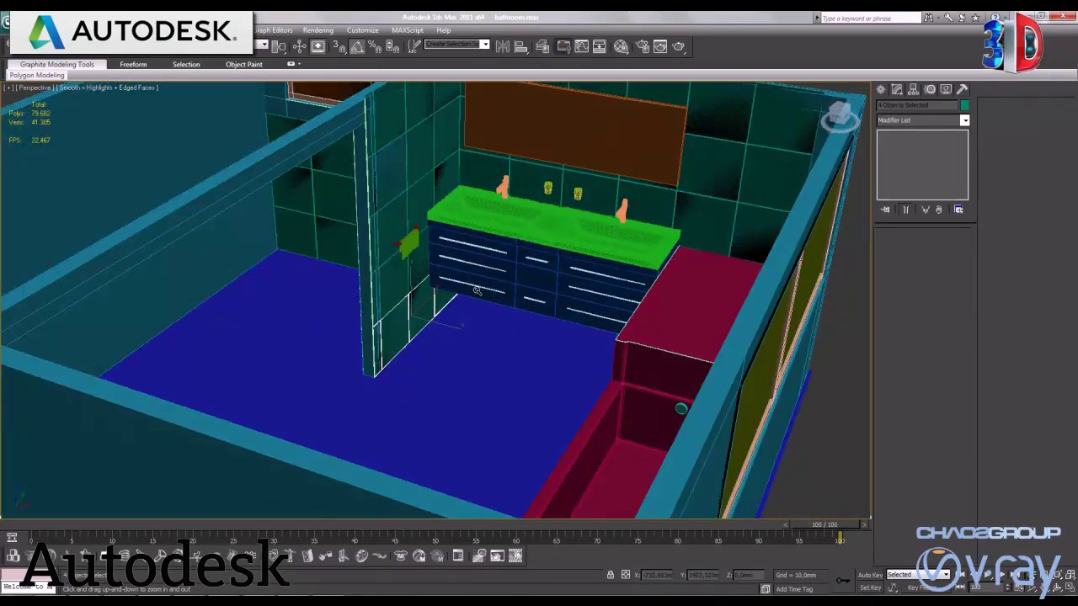
{"action": "middle_click_drag", "start_coordinate": [508, 295], "coordinate": [510, 327], "text": "alt"}
{"action": "left_click_drag", "start_coordinate": [511, 326], "coordinate": [505, 339]}
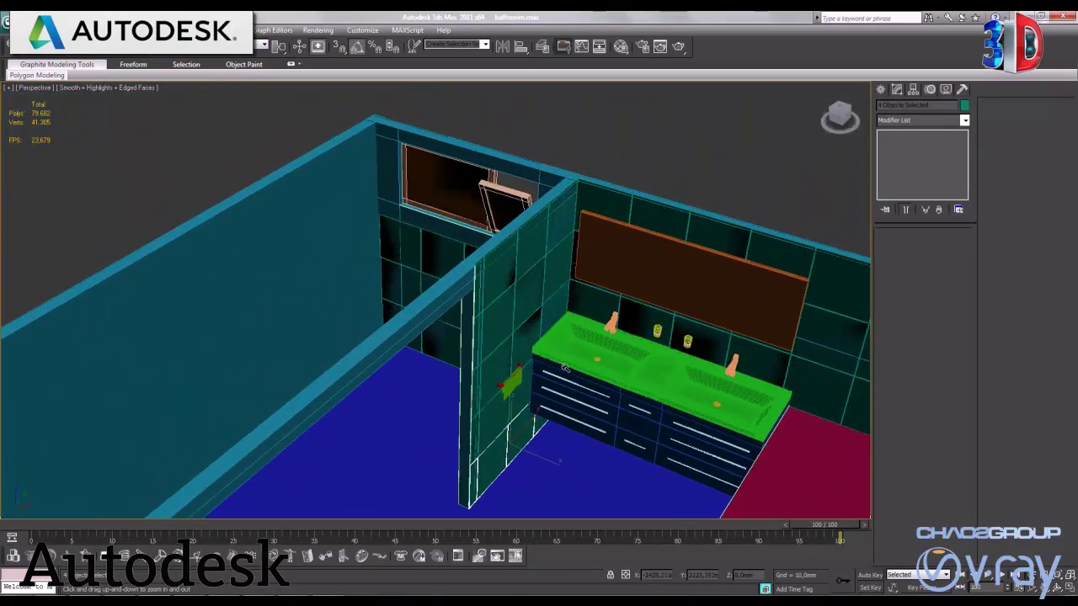
{"action": "scroll", "coordinate": [508, 347], "scroll_direction": "down", "scroll_amount": 3}
{"action": "mouse_move", "coordinate": [508, 347]}
{"action": "middle_mouse_down", "text": "alt"}
{"action": "mouse_move", "coordinate": [566, 289]}
{"action": "mouse_move", "coordinate": [516, 308]}
{"action": "middle_mouse_up", "text": "alt"}
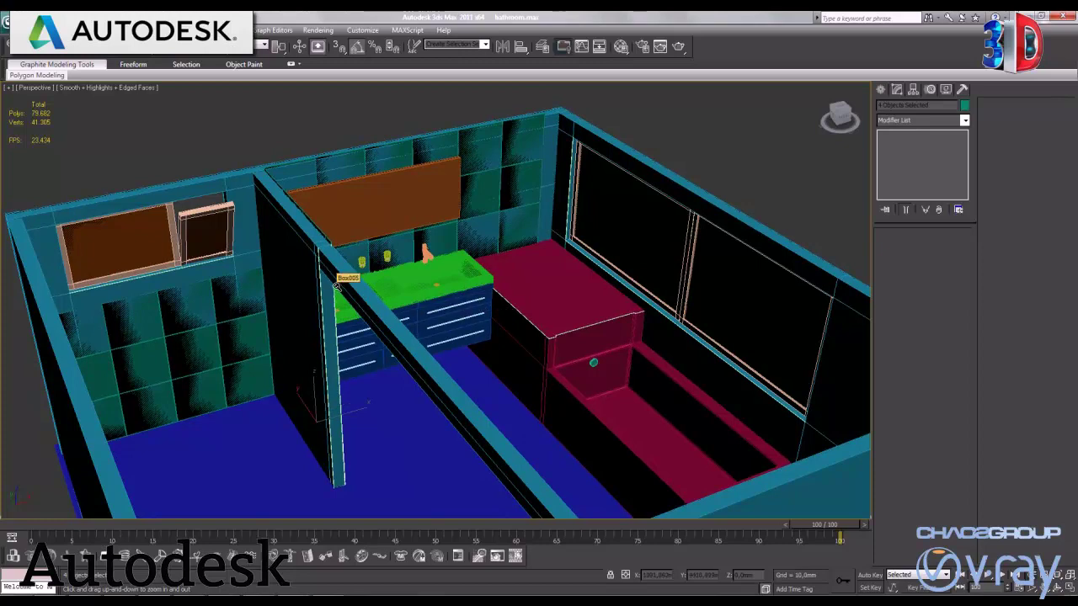
{"action": "scroll", "coordinate": [496, 280], "scroll_direction": "up", "scroll_amount": 2}
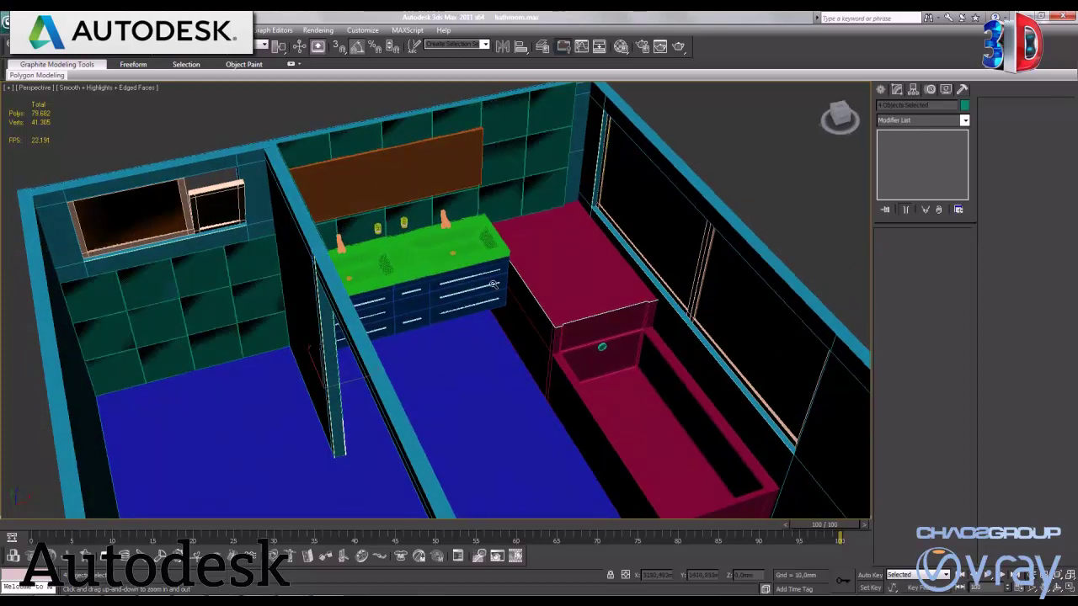
{"action": "key", "text": "shift+q"}
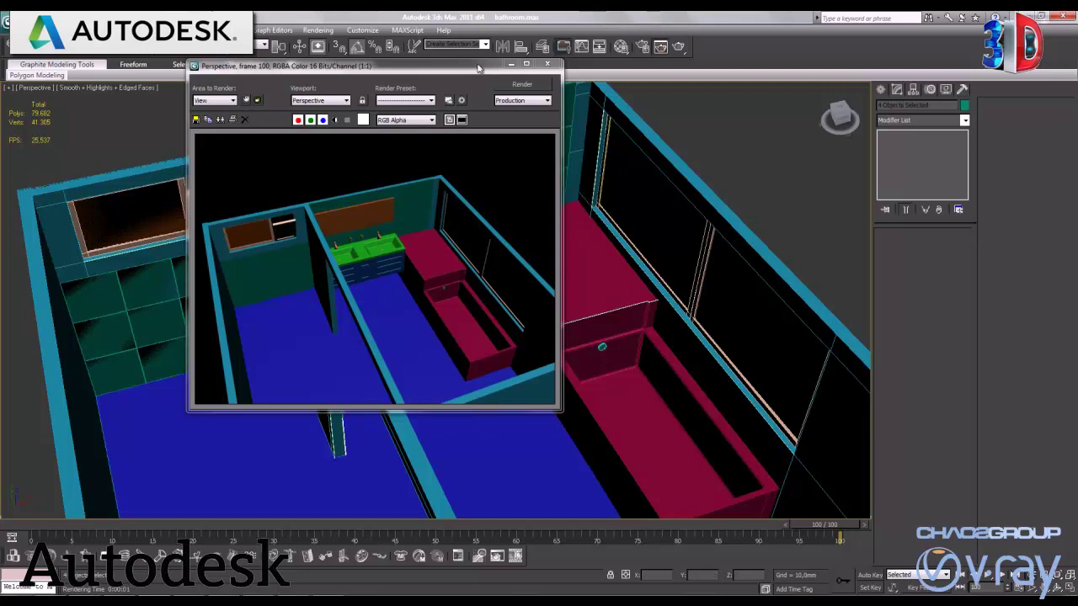
Step: Orbit the Perspective view to a new angle, render it again and close the render
{"action": "left_click", "coordinate": [547, 64]}
{"action": "middle_click_drag", "start_coordinate": [570, 248], "coordinate": [508, 244], "text": "alt"}
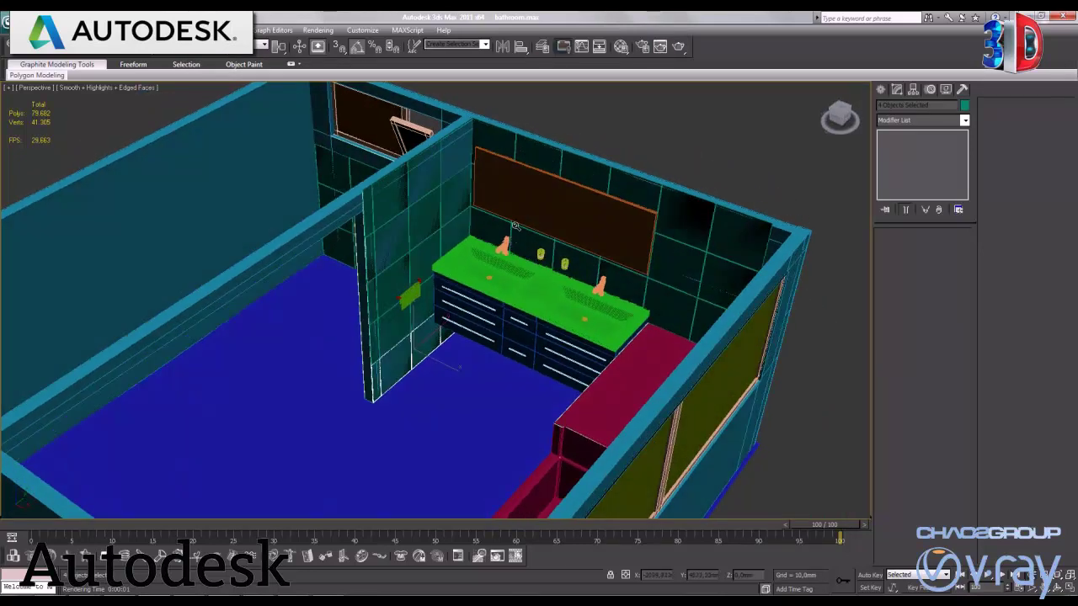
{"action": "key", "text": "shift+q"}
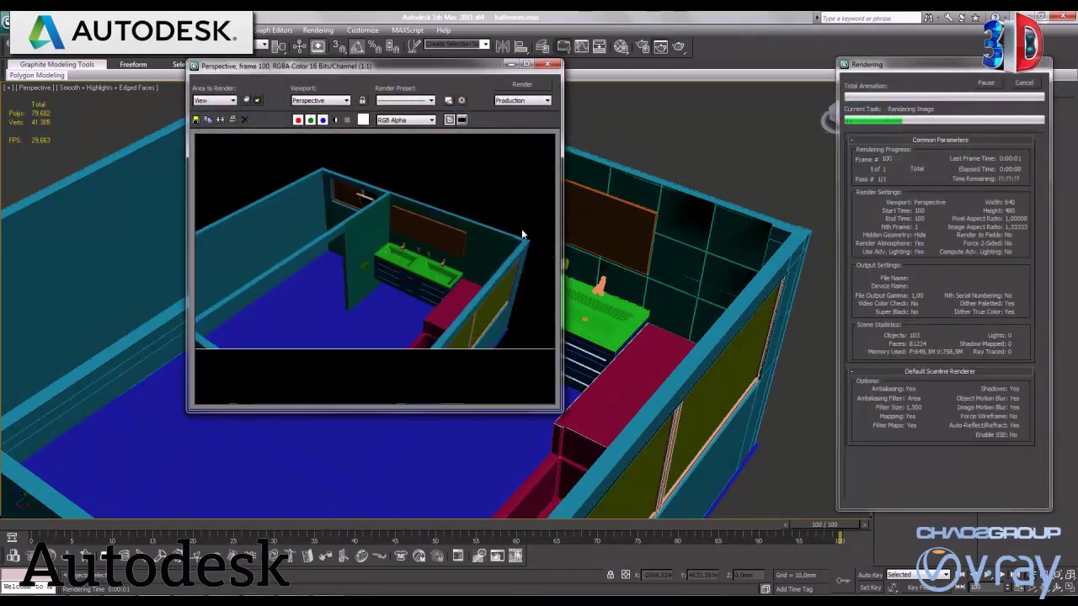
{"action": "left_click", "coordinate": [547, 64]}
Step: Maximize the Top view and pan to the twisted towel, briefly selecting it
{"action": "left_click", "coordinate": [1066, 590]}
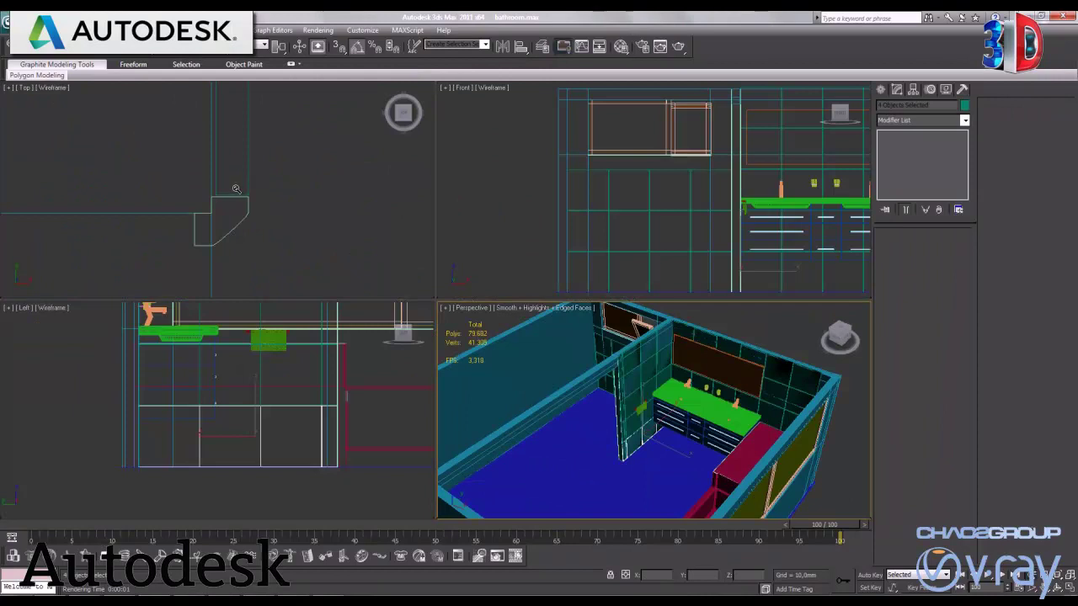
{"action": "left_click", "coordinate": [1066, 589]}
{"action": "scroll", "coordinate": [371, 241], "scroll_direction": "down", "scroll_amount": 5}
{"action": "scroll", "coordinate": [379, 303], "scroll_direction": "up", "scroll_amount": 5}
{"action": "middle_click_drag", "start_coordinate": [481, 243], "coordinate": [461, 457]}
{"action": "middle_click_drag", "start_coordinate": [469, 214], "coordinate": [465, 486]}
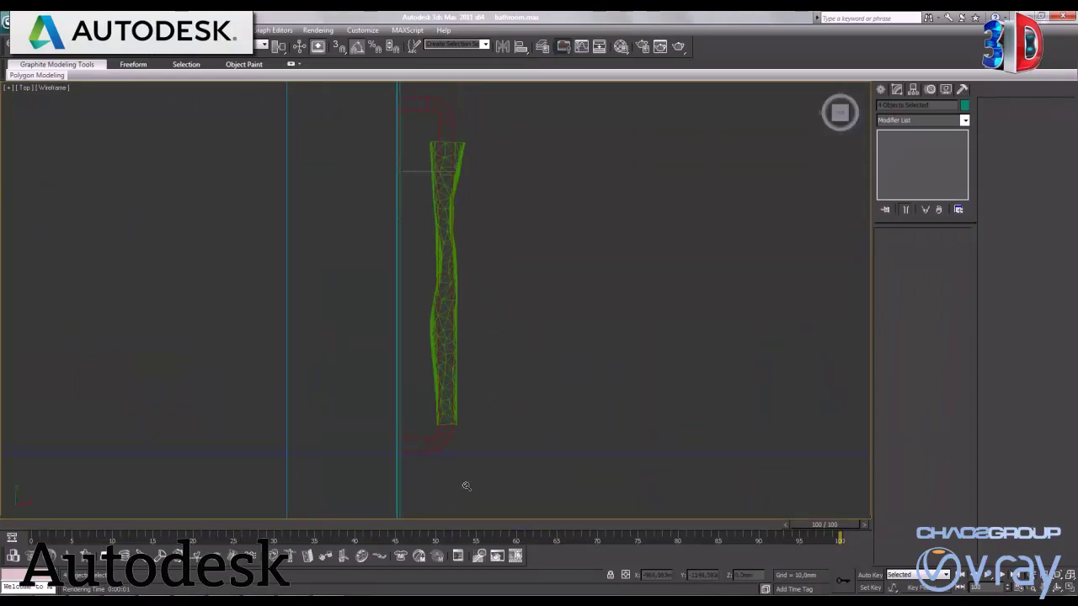
{"action": "key", "text": "w"}
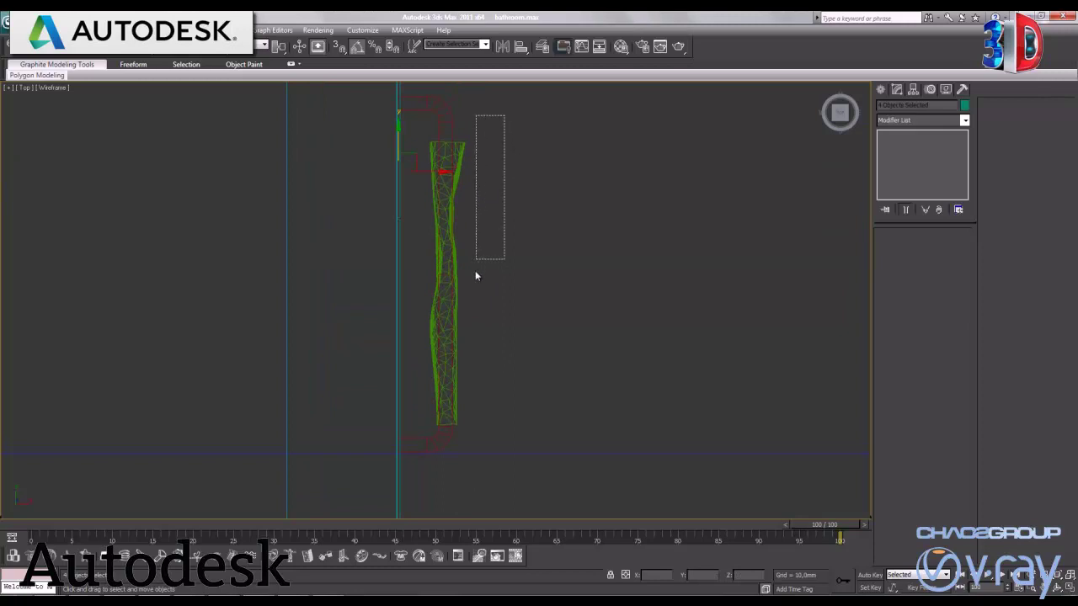
{"action": "mouse_move", "coordinate": [475, 272]}
{"action": "left_mouse_down"}
{"action": "mouse_move", "coordinate": [436, 306]}
{"action": "mouse_move", "coordinate": [467, 279]}
{"action": "left_mouse_up"}
{"action": "left_click", "coordinate": [624, 241]}
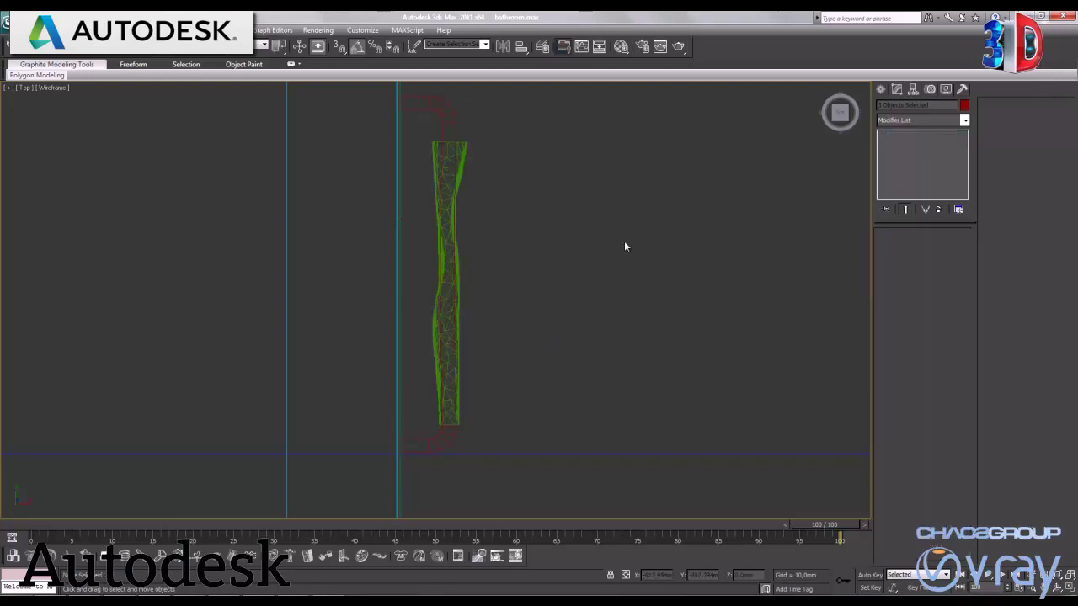
Step: Pan and zoom to fit the double basin, then restore the four viewports
{"action": "scroll", "coordinate": [522, 397], "scroll_direction": "down", "scroll_amount": 3}
{"action": "scroll", "coordinate": [523, 397], "scroll_direction": "down", "scroll_amount": 1}
{"action": "middle_click_drag", "start_coordinate": [561, 277], "coordinate": [483, 452]}
{"action": "middle_click_drag", "start_coordinate": [415, 481], "coordinate": [407, 436]}
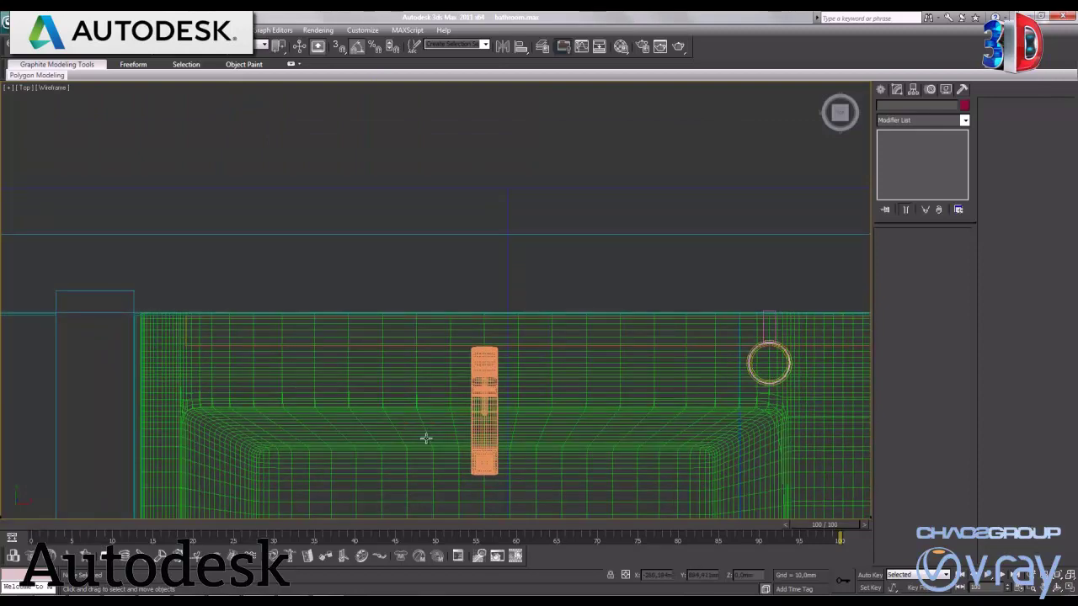
{"action": "scroll", "coordinate": [513, 339], "scroll_direction": "down", "scroll_amount": 2}
{"action": "scroll", "coordinate": [491, 323], "scroll_direction": "down", "scroll_amount": 2}
{"action": "scroll", "coordinate": [510, 376], "scroll_direction": "down", "scroll_amount": 2}
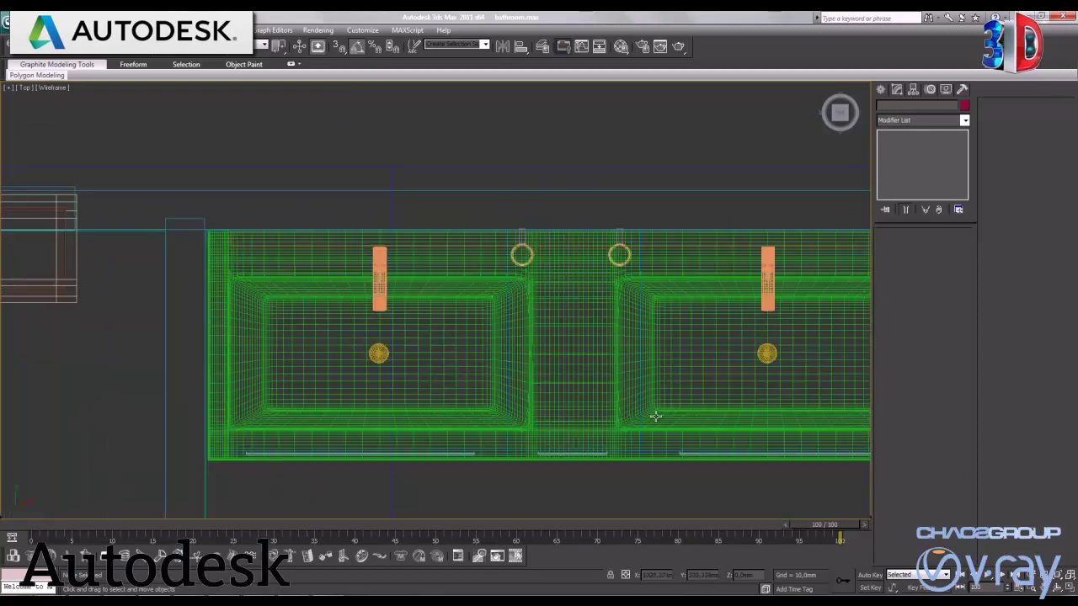
{"action": "middle_click_drag", "start_coordinate": [655, 416], "coordinate": [566, 342]}
{"action": "scroll", "coordinate": [659, 389], "scroll_direction": "down", "scroll_amount": 2}
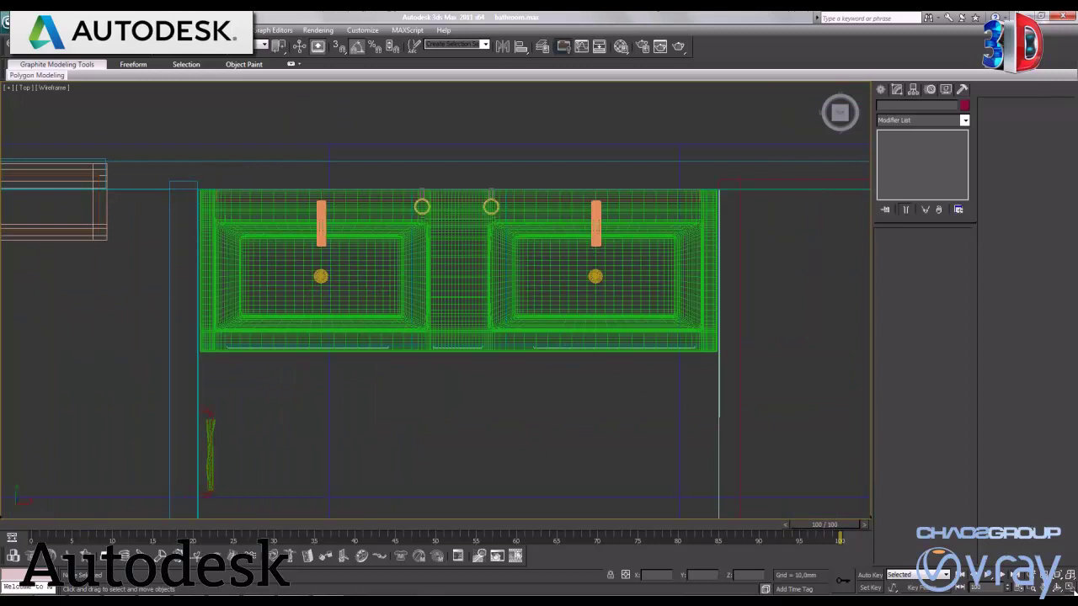
{"action": "key", "text": "alt+w"}
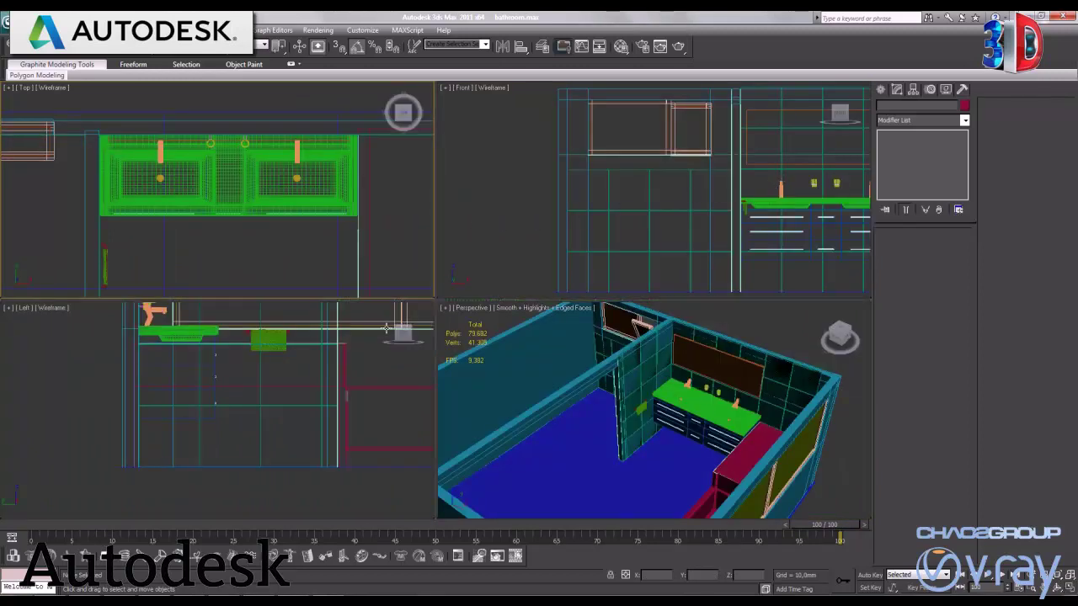
Step: Select the thin wall panel beside the partition in a maximized Perspective view
{"action": "left_click", "coordinate": [337, 427]}
{"action": "left_click", "coordinate": [330, 408]}
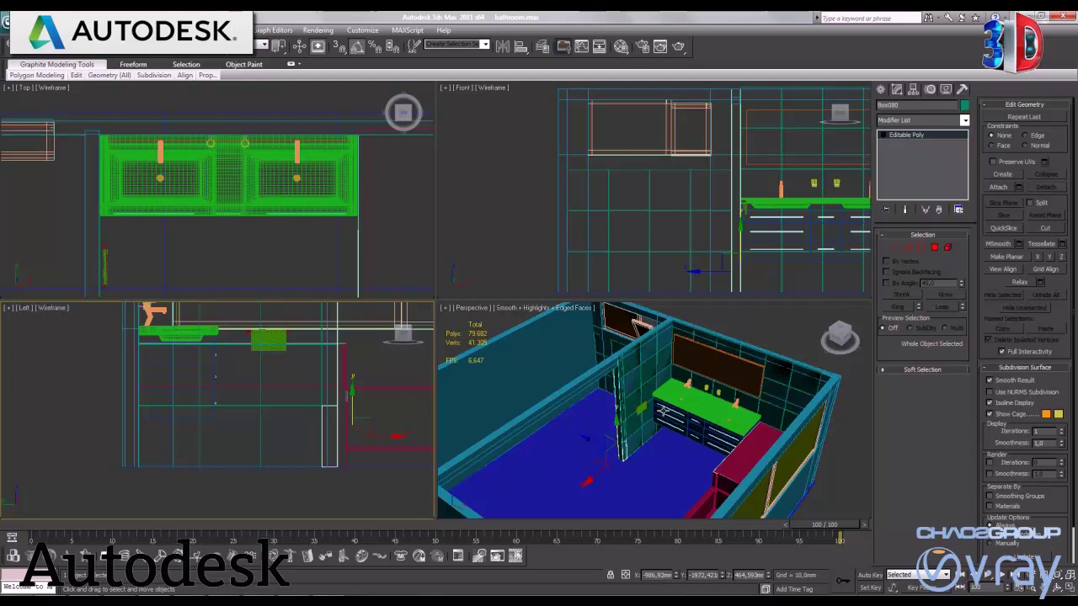
{"action": "left_click", "coordinate": [629, 389]}
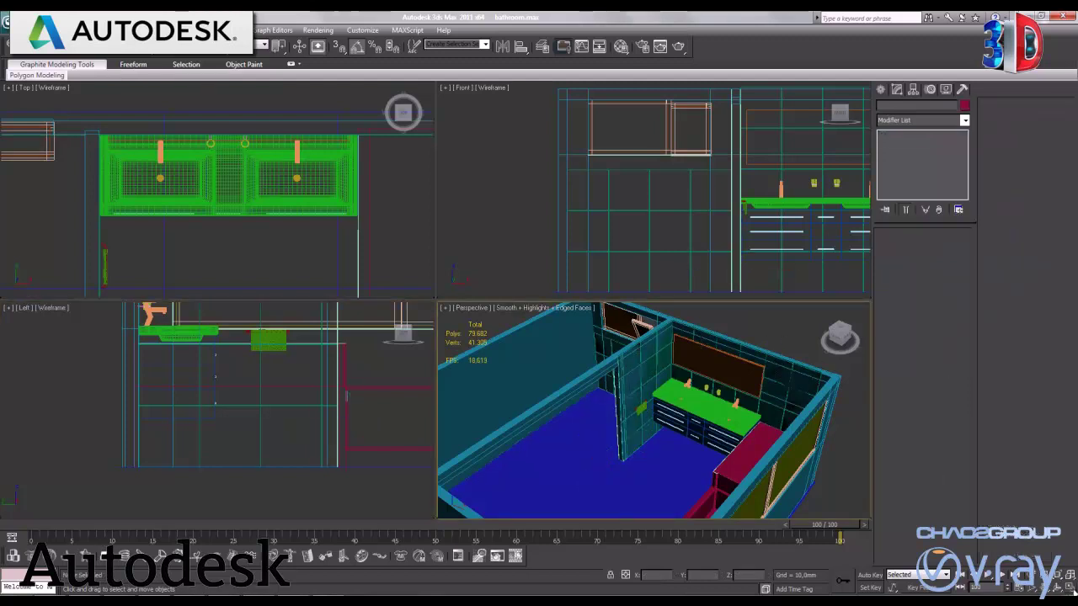
{"action": "key", "text": "alt+w"}
{"action": "left_click", "coordinate": [379, 224]}
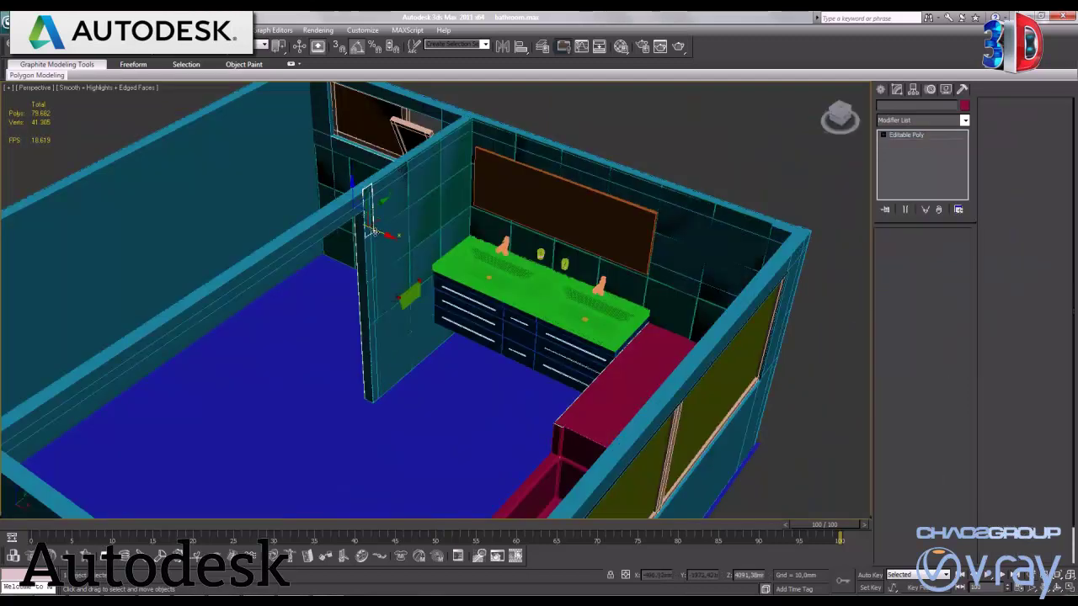
Step: Clone the panel, rotate the copy 90 degrees and stand it at the vanity's right end
{"action": "left_click_drag", "start_coordinate": [380, 232], "coordinate": [548, 340], "text": "shift"}
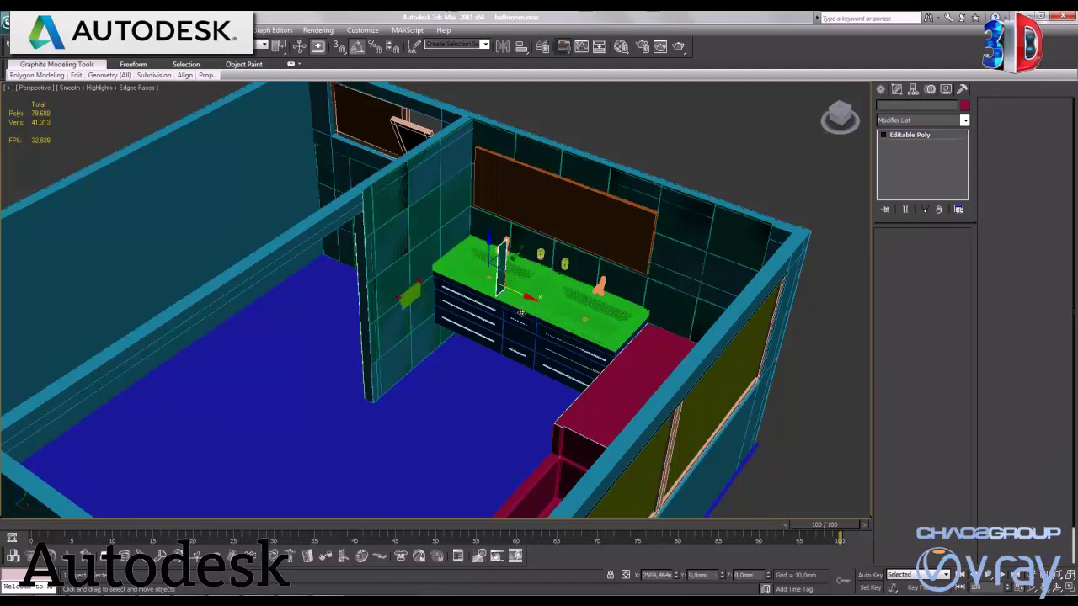
{"action": "left_click", "coordinate": [551, 356]}
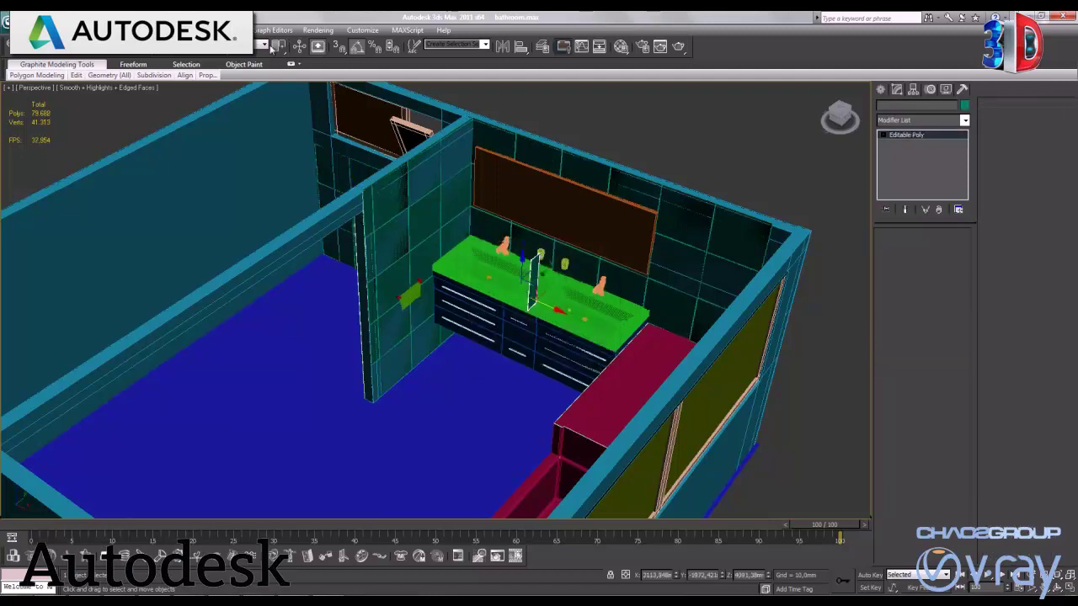
{"action": "left_click_drag", "start_coordinate": [570, 327], "coordinate": [531, 359]}
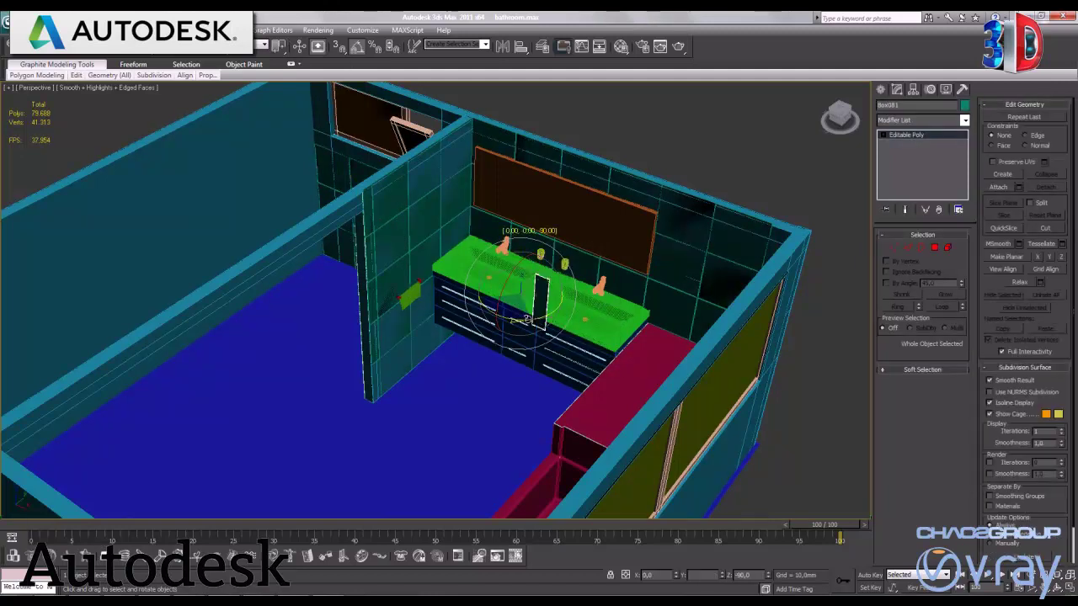
{"action": "key", "text": "w"}
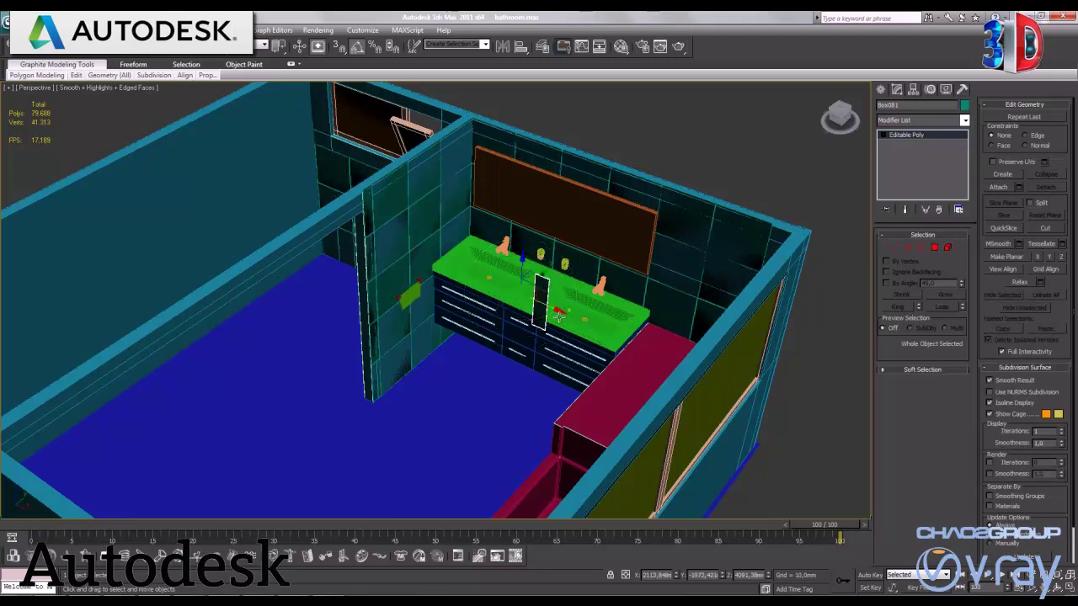
{"action": "left_click_drag", "start_coordinate": [552, 308], "coordinate": [670, 354]}
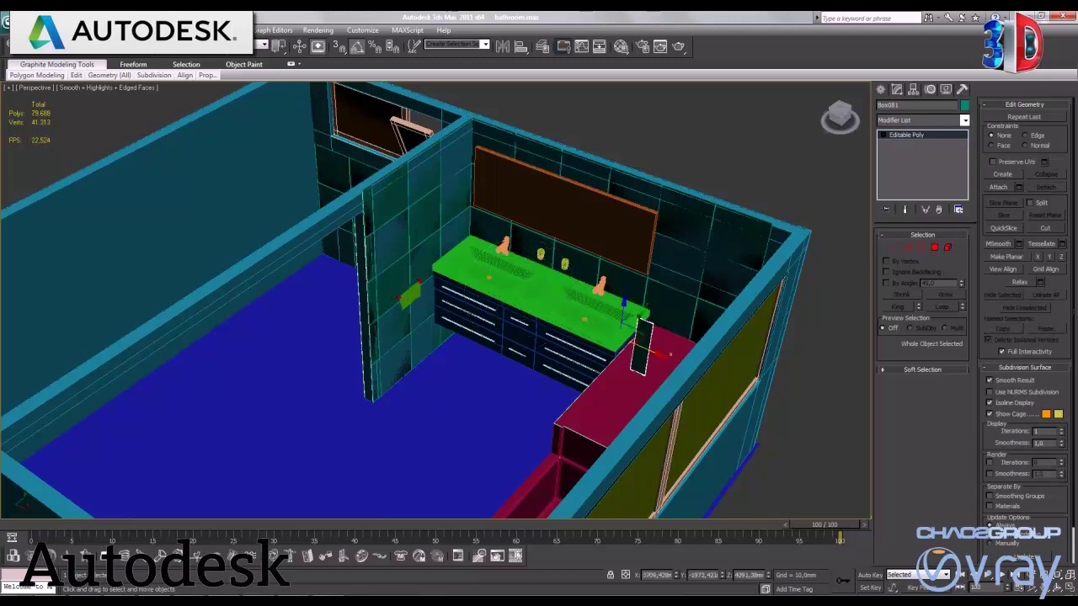
{"action": "key", "text": "alt+w"}
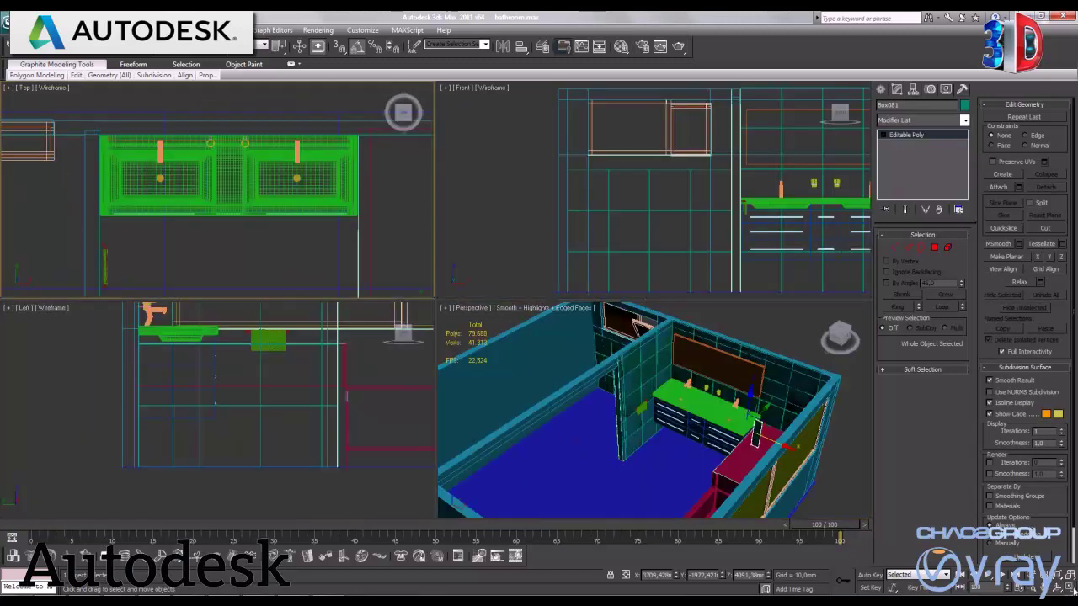
{"action": "key", "text": "alt+w"}
Step: Move the thin tile strip toward the top-right wall corner in the top view
{"action": "scroll", "coordinate": [438, 279], "scroll_direction": "up", "scroll_amount": 2}
{"action": "scroll", "coordinate": [437, 278], "scroll_direction": "down", "scroll_amount": 3}
{"action": "scroll", "coordinate": [425, 296], "scroll_direction": "down", "scroll_amount": 2}
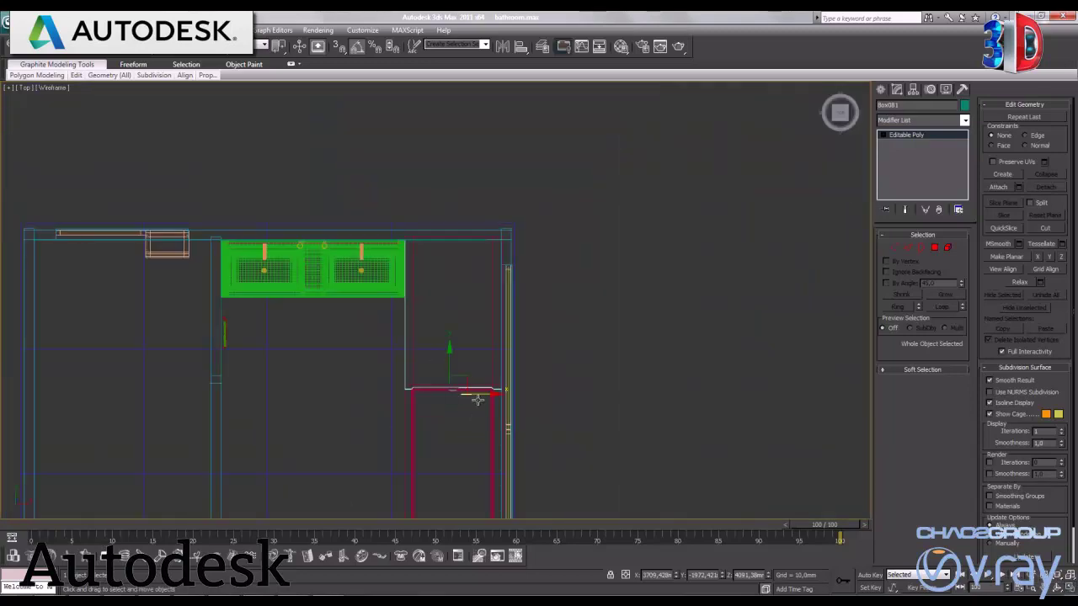
{"action": "left_click_drag", "start_coordinate": [477, 399], "coordinate": [511, 255]}
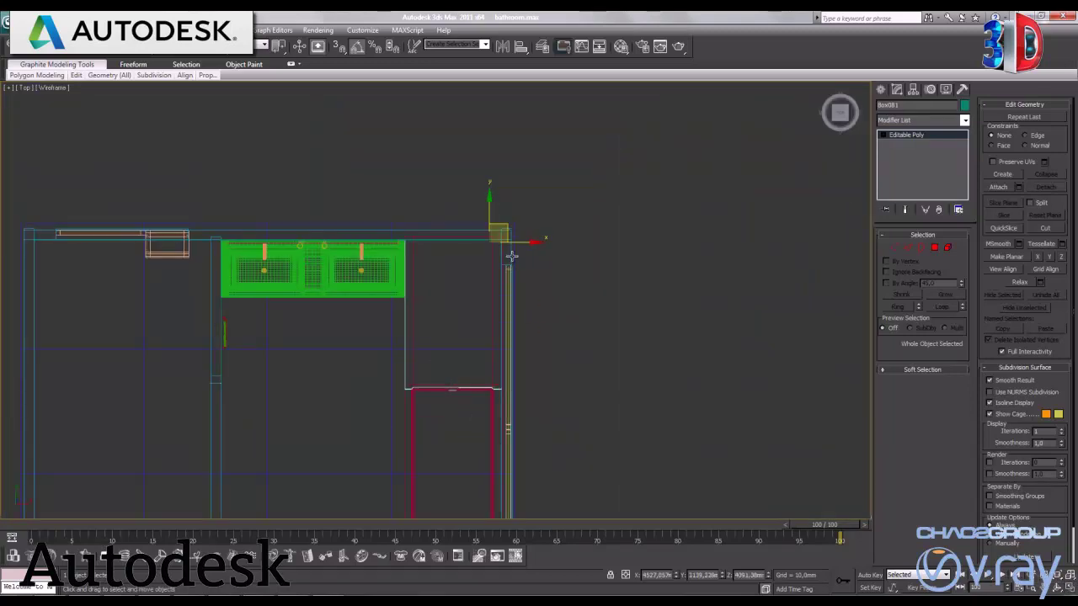
{"action": "scroll", "coordinate": [511, 255], "scroll_direction": "up", "scroll_amount": 2}
{"action": "scroll", "coordinate": [465, 318], "scroll_direction": "up", "scroll_amount": 3}
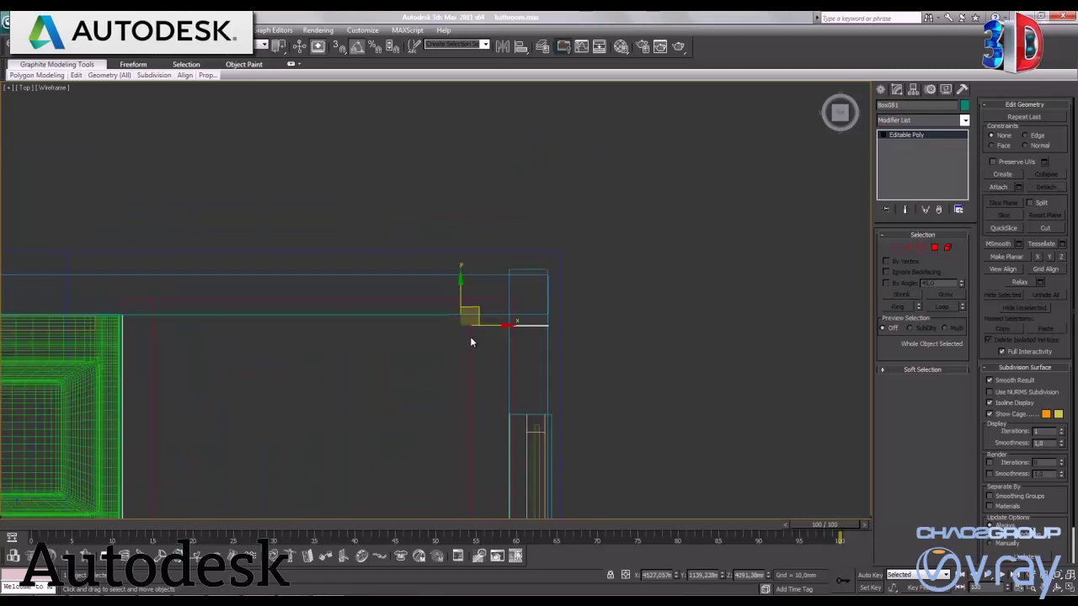
{"action": "middle_click_drag", "start_coordinate": [548, 363], "coordinate": [495, 352]}
{"action": "scroll", "coordinate": [501, 363], "scroll_direction": "up", "scroll_amount": 2}
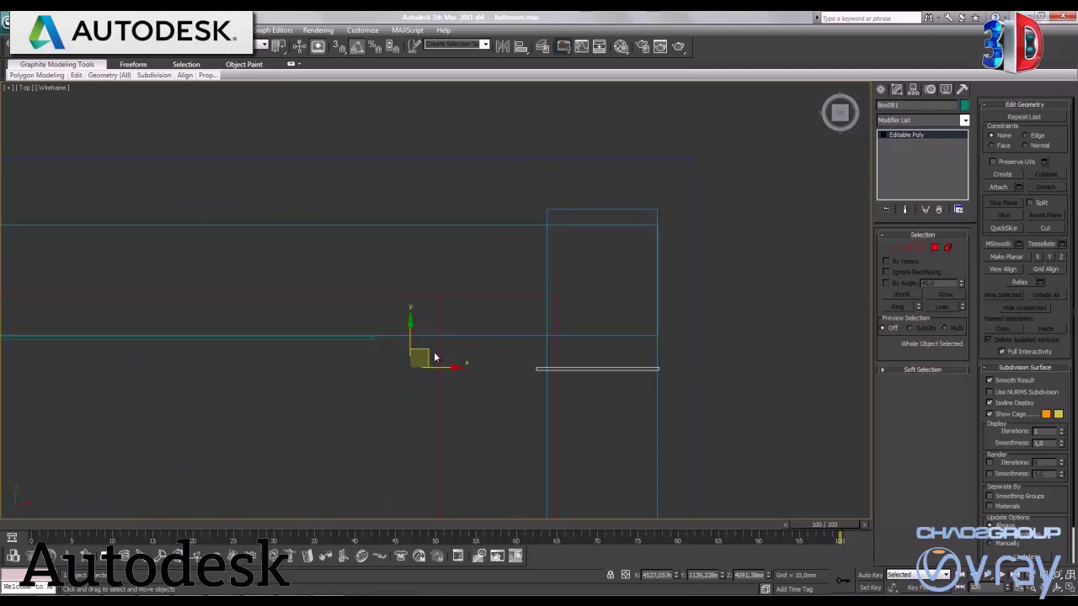
{"action": "left_click_drag", "start_coordinate": [435, 358], "coordinate": [289, 376]}
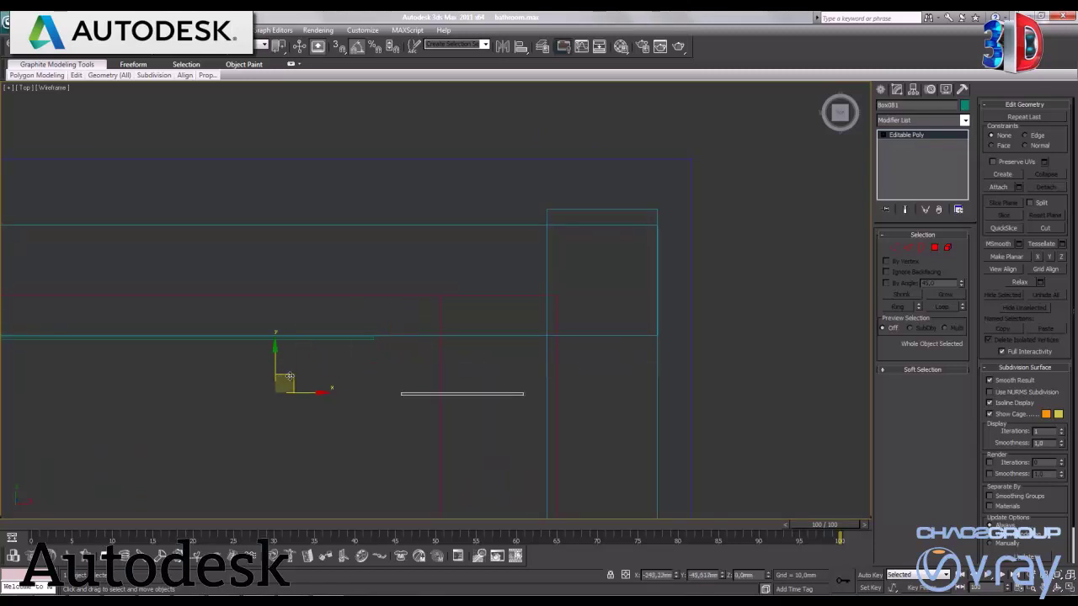
Step: Put the strip's pivot at its right end and move the strip up onto the wall line
{"action": "left_click", "coordinate": [913, 90]}
{"action": "left_click", "coordinate": [921, 160]}
{"action": "left_click_drag", "start_coordinate": [299, 416], "coordinate": [479, 407]}
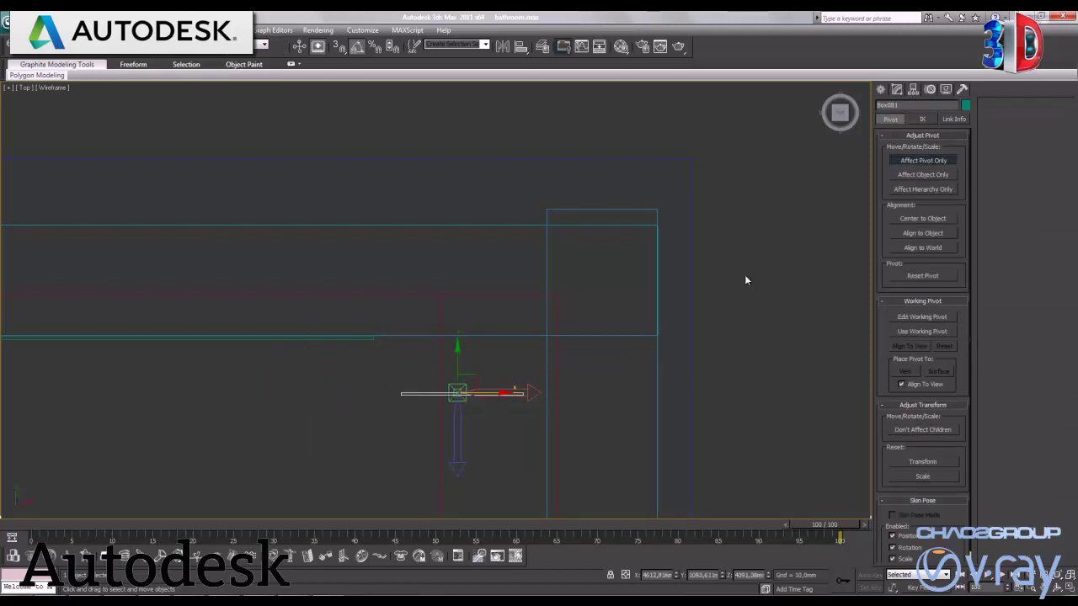
{"action": "left_click", "coordinate": [932, 161]}
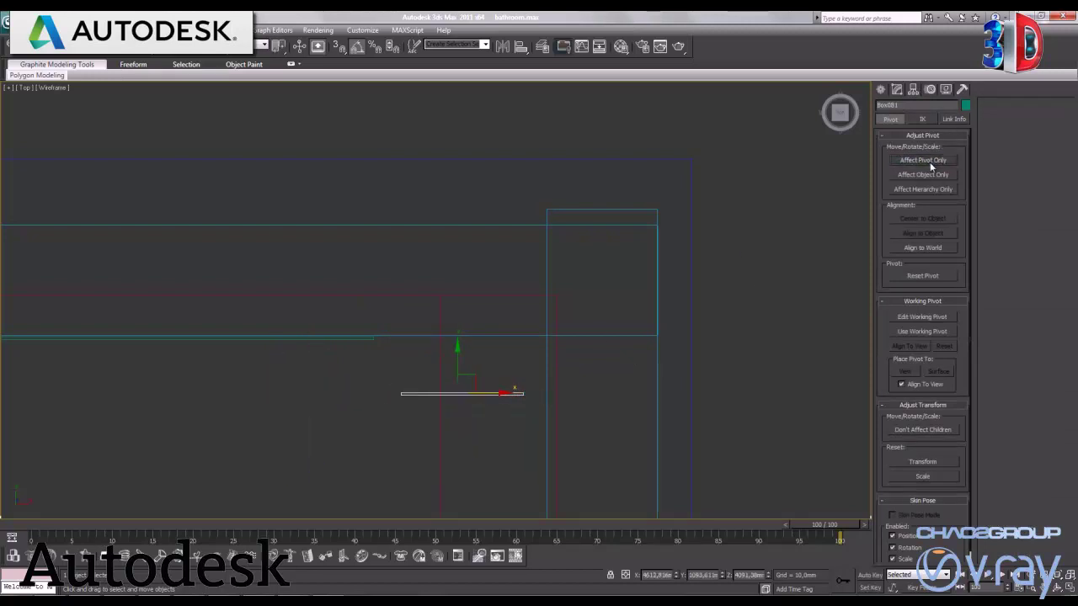
{"action": "left_click", "coordinate": [881, 90]}
{"action": "left_click_drag", "start_coordinate": [474, 376], "coordinate": [450, 320]}
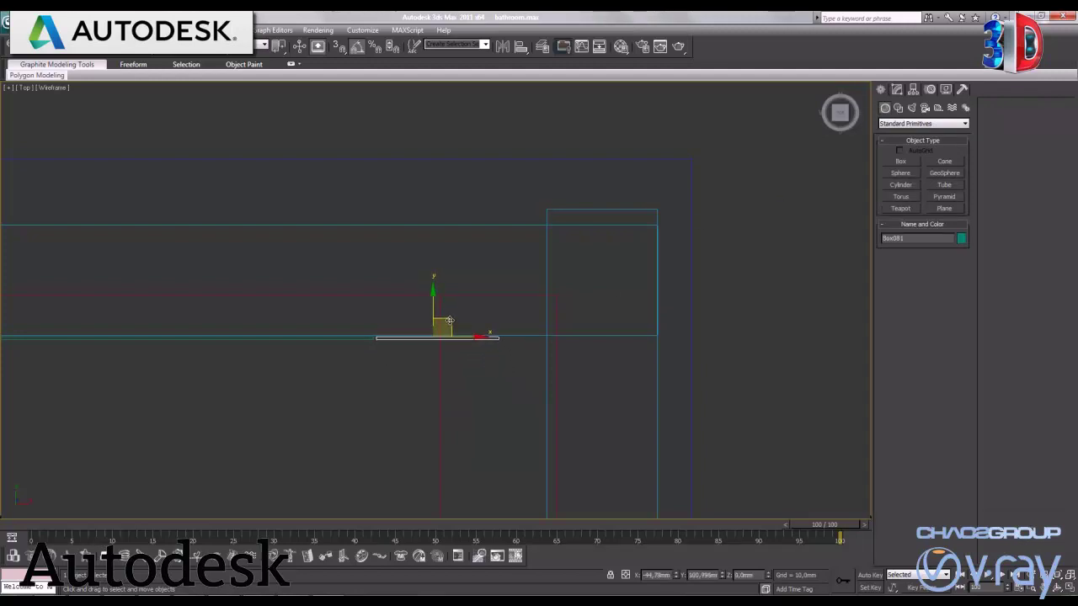
Step: Nudge the strip's selected end vertices into place against the wall
{"action": "left_click", "coordinate": [896, 89]}
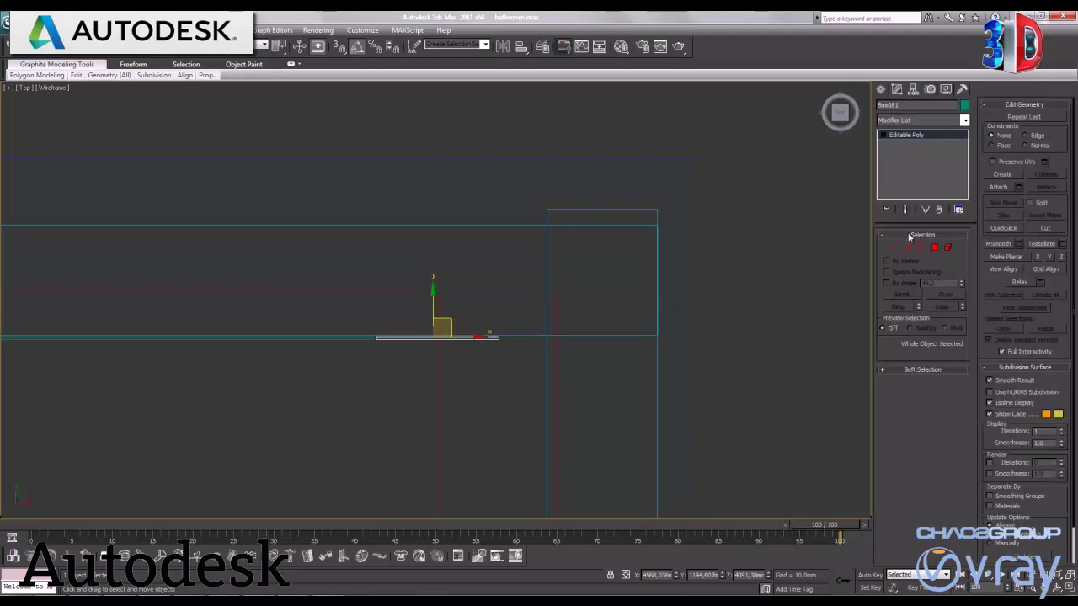
{"action": "left_click", "coordinate": [891, 247]}
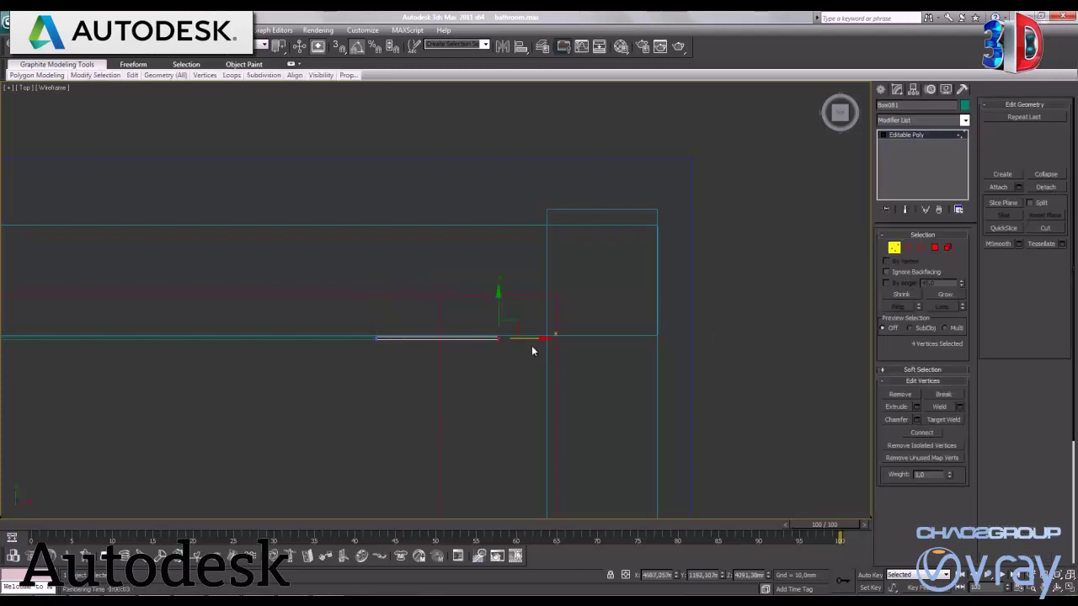
{"action": "scroll", "coordinate": [568, 354], "scroll_direction": "up", "scroll_amount": 2}
{"action": "scroll", "coordinate": [563, 375], "scroll_direction": "up", "scroll_amount": 2}
{"action": "left_click_drag", "start_coordinate": [681, 374], "coordinate": [680, 375]}
{"action": "left_click", "coordinate": [893, 248]}
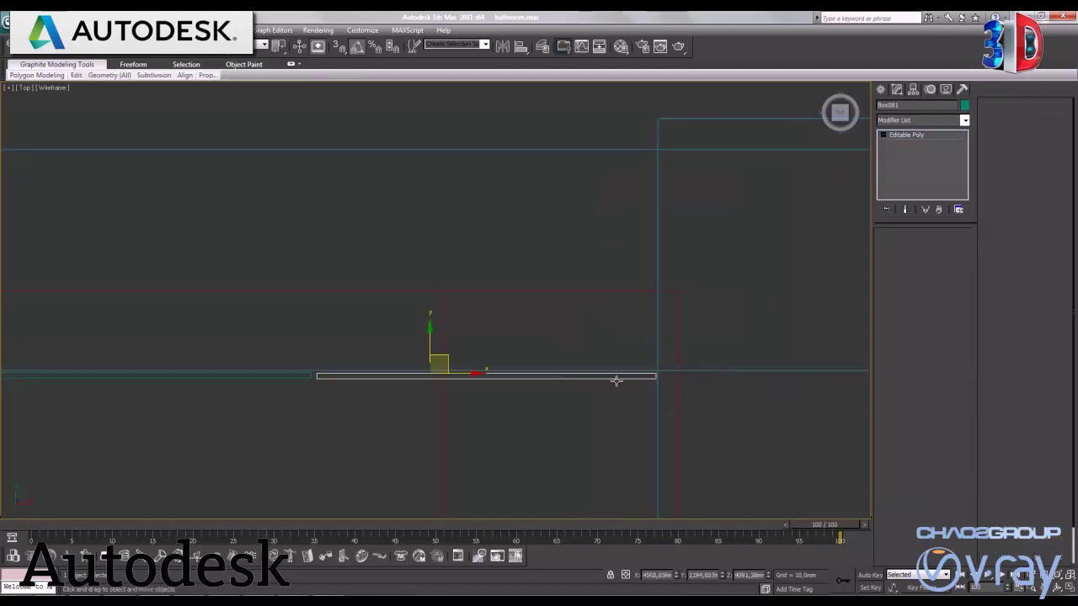
Step: Extend the strip's left-end vertices to the wall, nudge the strip up, and restore four views
{"action": "left_click", "coordinate": [895, 248]}
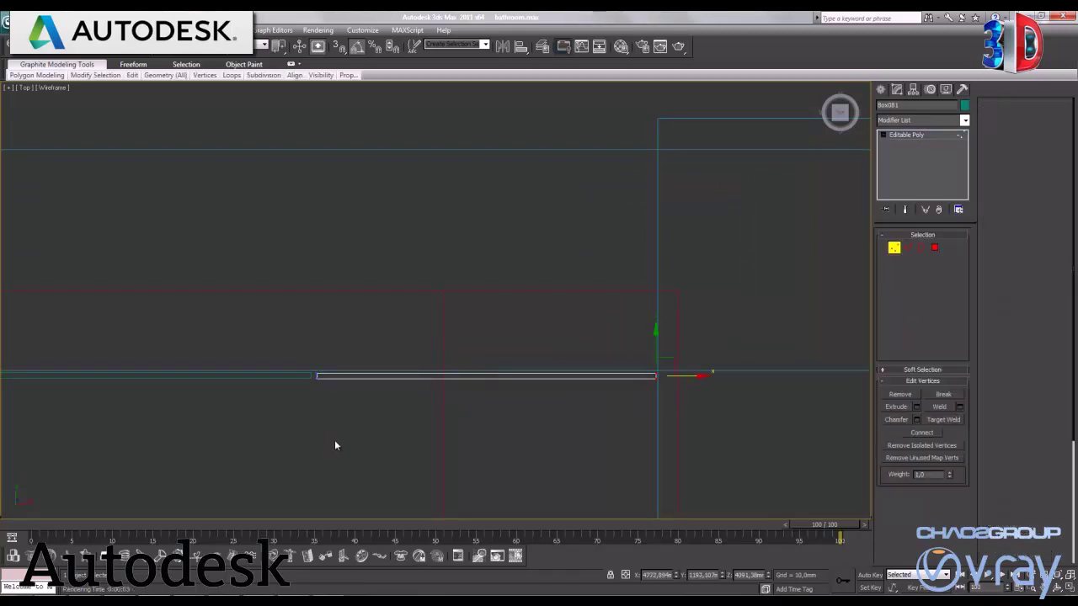
{"action": "left_click_drag", "start_coordinate": [337, 440], "coordinate": [284, 356]}
{"action": "scroll", "coordinate": [339, 392], "scroll_direction": "up", "scroll_amount": 3}
{"action": "middle_click_drag", "start_coordinate": [286, 435], "coordinate": [329, 405]}
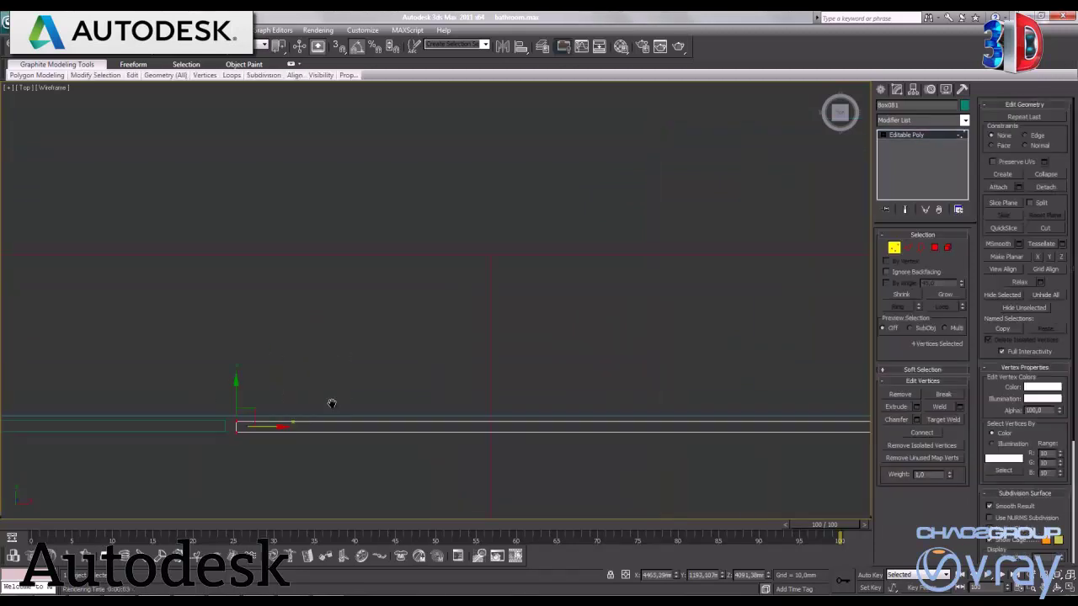
{"action": "left_click_drag", "start_coordinate": [335, 386], "coordinate": [330, 386]}
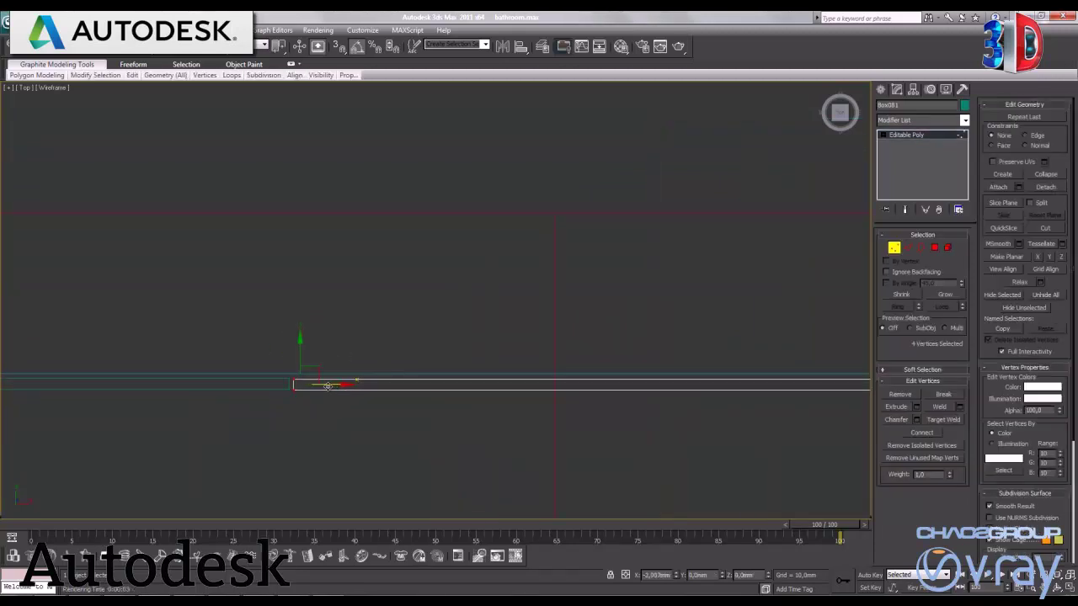
{"action": "left_click", "coordinate": [895, 247]}
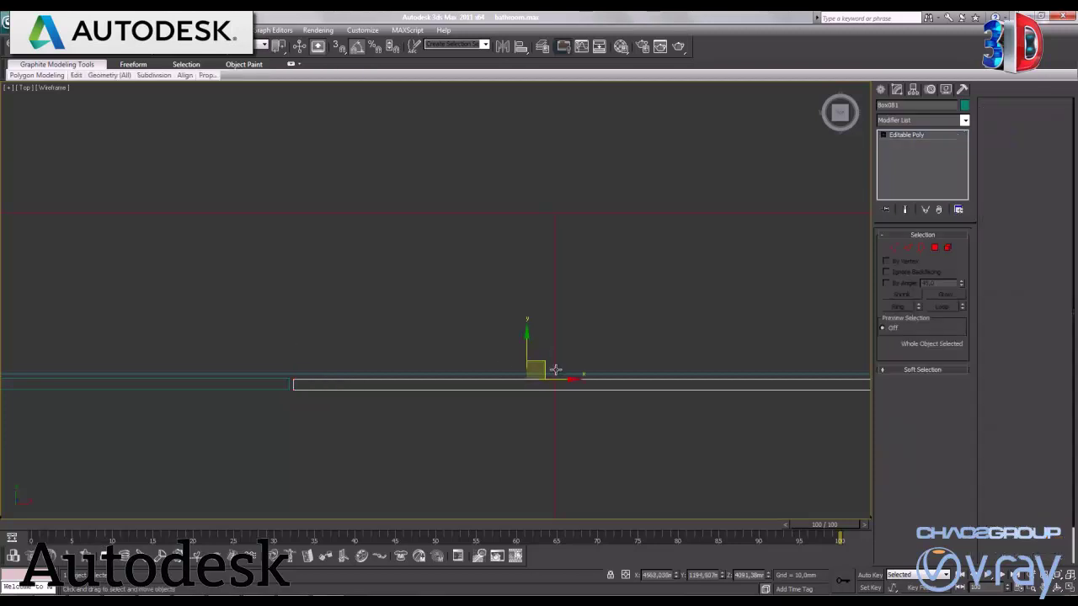
{"action": "left_click_drag", "start_coordinate": [526, 349], "coordinate": [527, 349]}
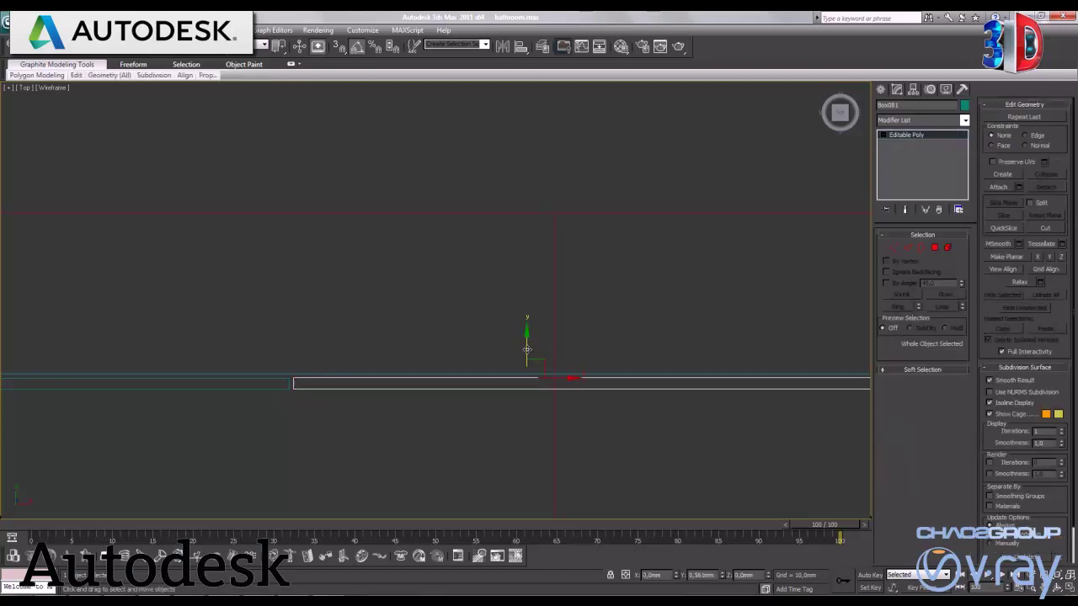
{"action": "scroll", "coordinate": [541, 350], "scroll_direction": "down", "scroll_amount": 3}
{"action": "scroll", "coordinate": [542, 350], "scroll_direction": "down", "scroll_amount": 3}
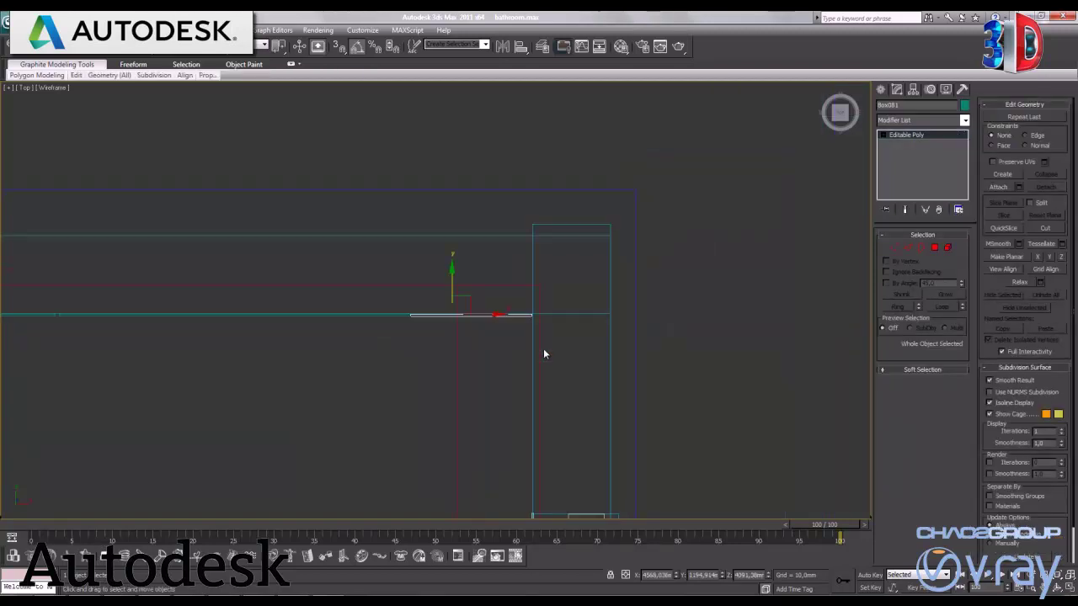
{"action": "scroll", "coordinate": [543, 347], "scroll_direction": "down", "scroll_amount": 3}
{"action": "left_click", "coordinate": [1071, 589]}
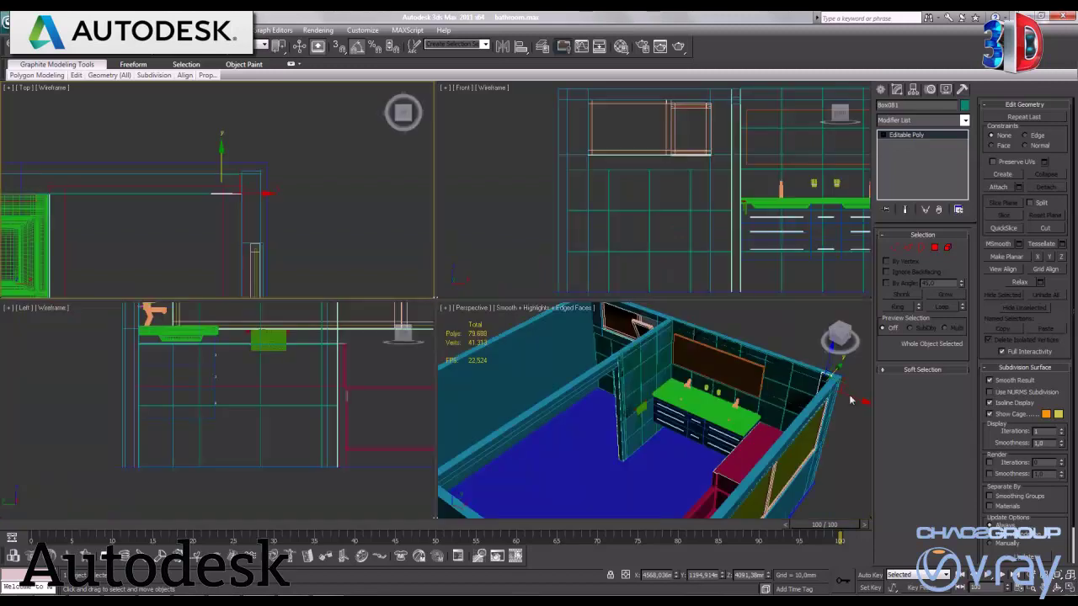
Step: Maximize the Front view and place a copy of the tile box further down
{"action": "middle_click", "coordinate": [718, 199]}
{"action": "key", "text": "alt+w"}
{"action": "scroll", "coordinate": [626, 433], "scroll_direction": "up", "scroll_amount": 2}
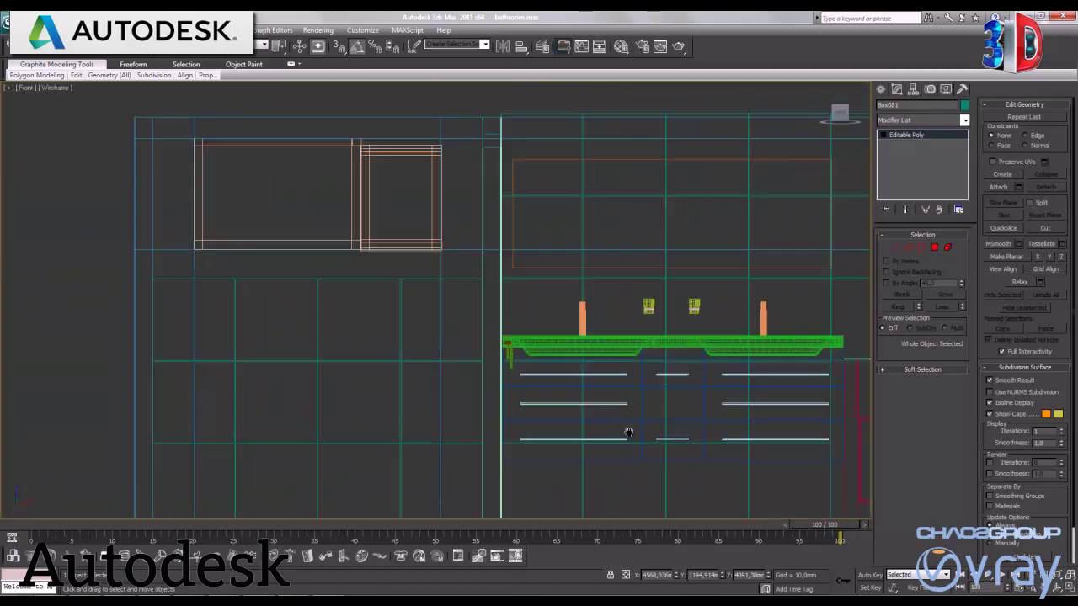
{"action": "middle_click_drag", "start_coordinate": [842, 387], "coordinate": [565, 380]}
{"action": "scroll", "coordinate": [653, 298], "scroll_direction": "up", "scroll_amount": 3}
{"action": "mouse_move", "coordinate": [592, 280]}
{"action": "middle_mouse_down"}
{"action": "mouse_move", "coordinate": [531, 342]}
{"action": "mouse_move", "coordinate": [510, 310]}
{"action": "middle_mouse_up"}
{"action": "left_click_drag", "start_coordinate": [488, 179], "coordinate": [496, 346]}
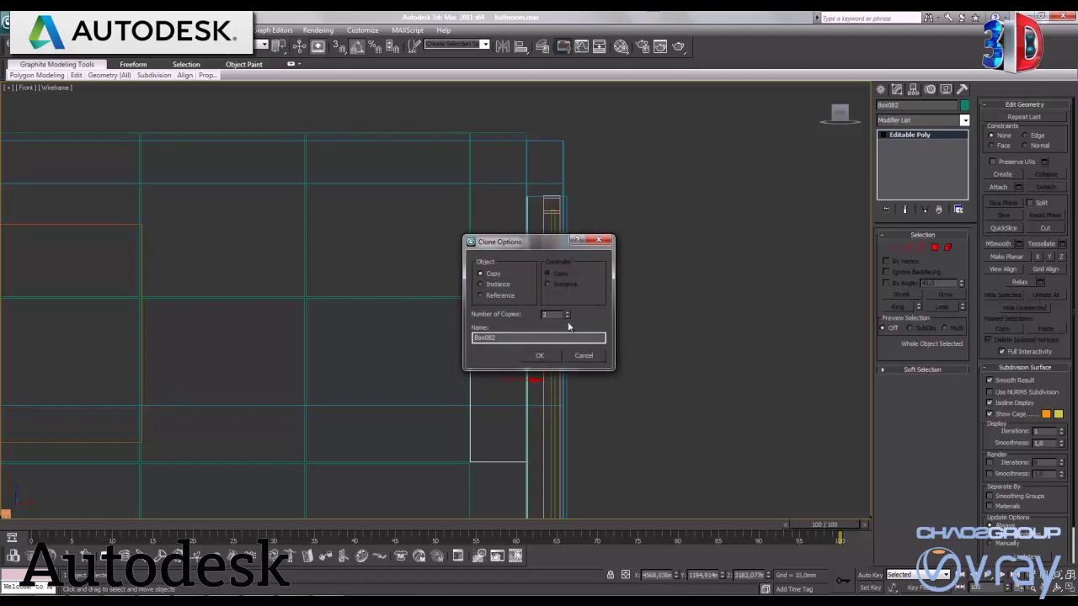
{"action": "left_click", "coordinate": [546, 361]}
Step: Copy the tile box to the left and move it to the vanity's left end
{"action": "middle_click_drag", "start_coordinate": [638, 474], "coordinate": [667, 226]}
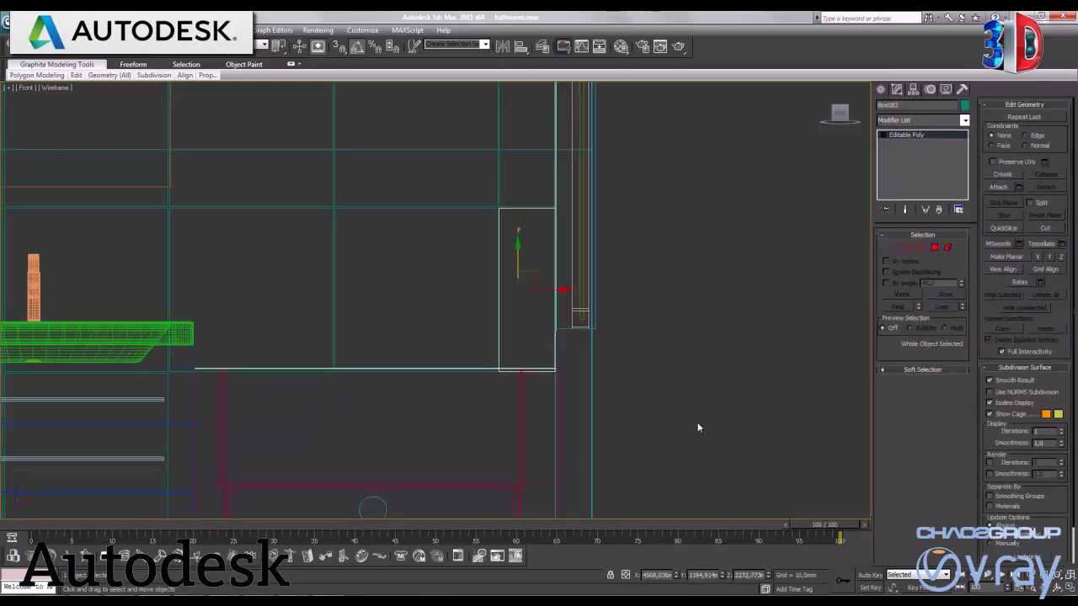
{"action": "middle_click_drag", "start_coordinate": [441, 379], "coordinate": [642, 407]}
{"action": "left_click_drag", "start_coordinate": [709, 335], "coordinate": [152, 337], "text": "shift"}
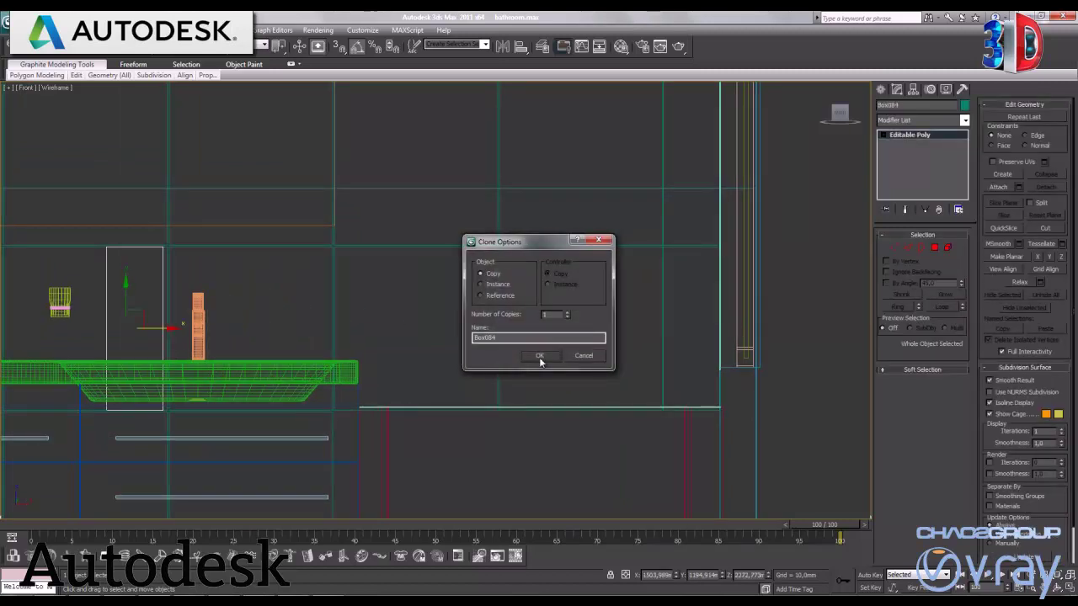
{"action": "left_click", "coordinate": [539, 355]}
{"action": "middle_click_drag", "start_coordinate": [453, 379], "coordinate": [612, 392]}
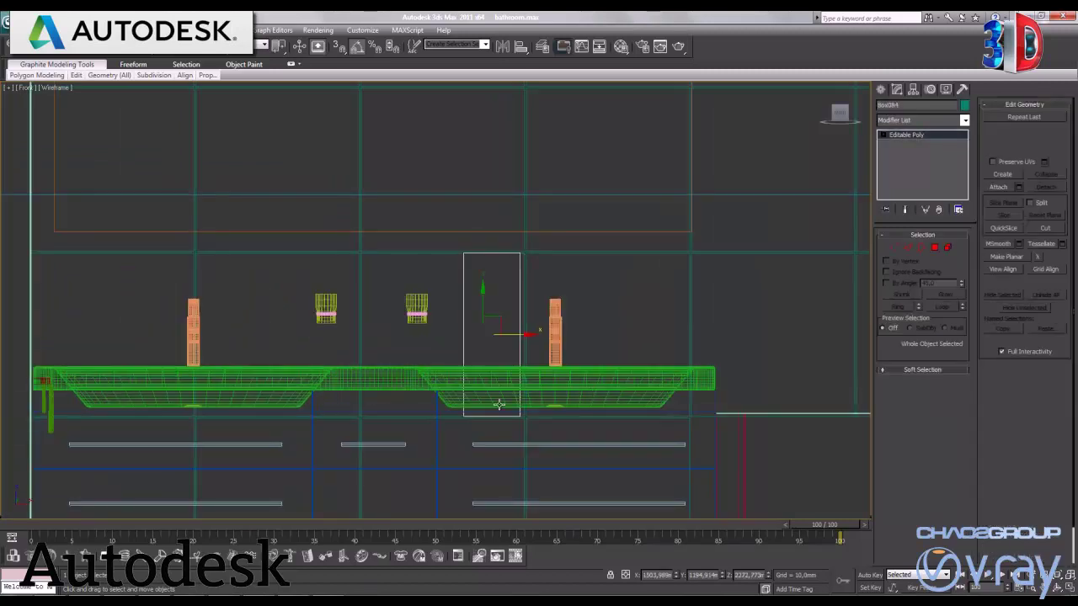
{"action": "left_click_drag", "start_coordinate": [509, 335], "coordinate": [9, 337]}
{"action": "middle_click_drag", "start_coordinate": [206, 403], "coordinate": [704, 424]}
Step: Move the small tile box straight up along the front wall
{"action": "middle_click_drag", "start_coordinate": [629, 361], "coordinate": [582, 446]}
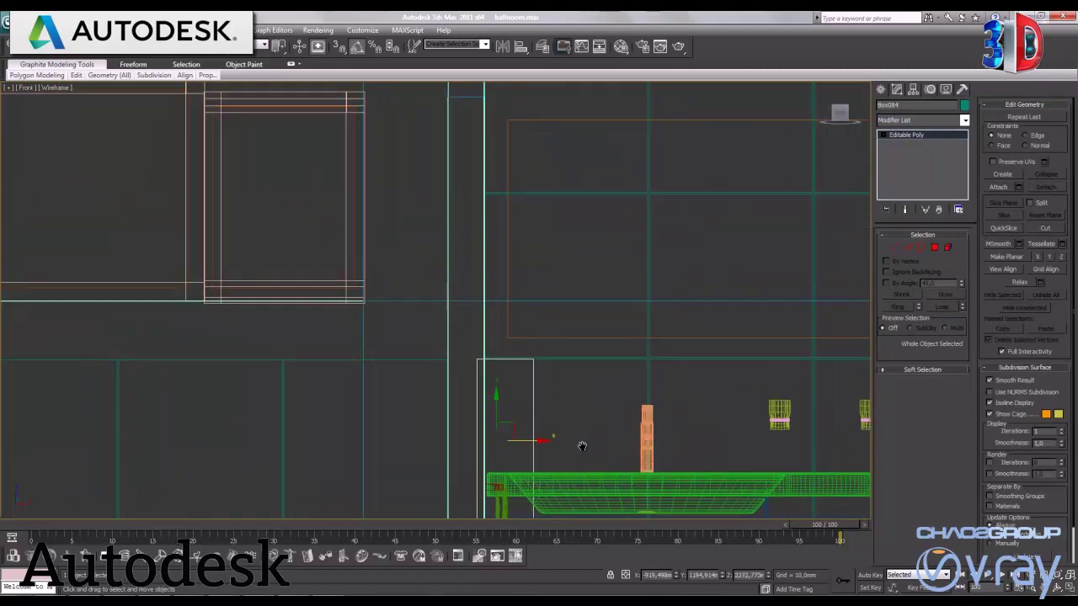
{"action": "middle_click_drag", "start_coordinate": [548, 351], "coordinate": [576, 454]}
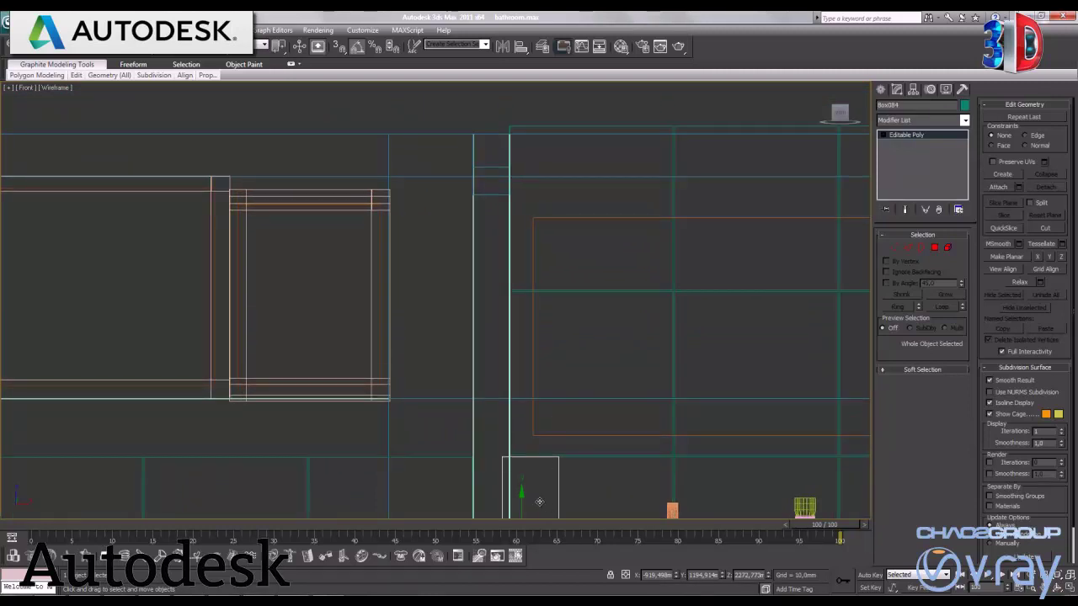
{"action": "mouse_move", "coordinate": [521, 495]}
{"action": "left_mouse_down"}
{"action": "mouse_move", "coordinate": [545, 216]}
{"action": "mouse_move", "coordinate": [460, 221]}
{"action": "mouse_move", "coordinate": [451, 202]}
{"action": "left_mouse_up"}
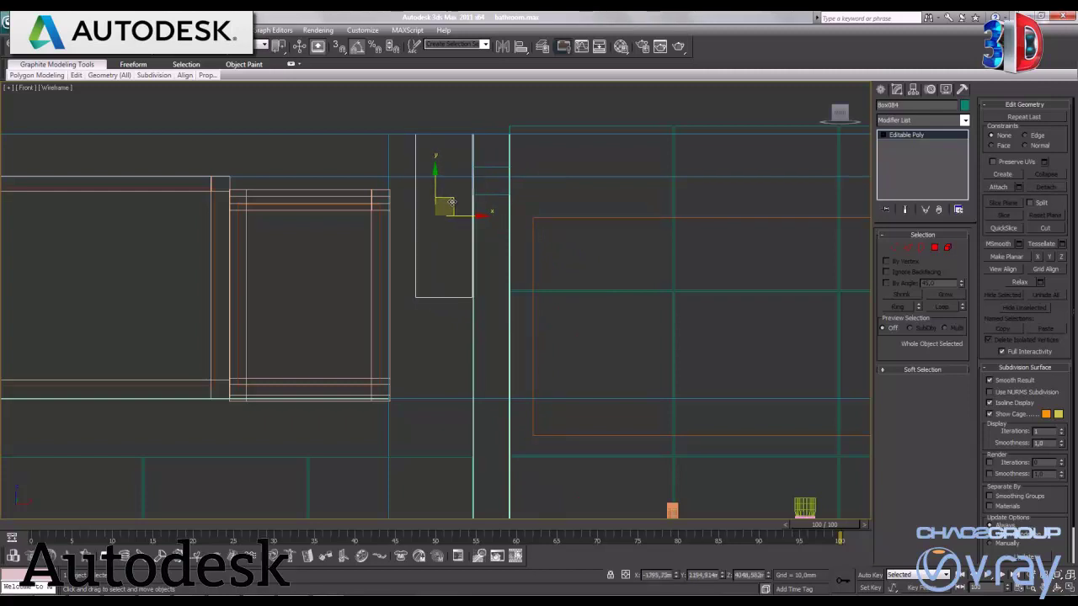
{"action": "middle_click_drag", "start_coordinate": [508, 376], "coordinate": [534, 326]}
{"action": "left_click_drag", "start_coordinate": [460, 140], "coordinate": [461, 292], "text": "shift"}
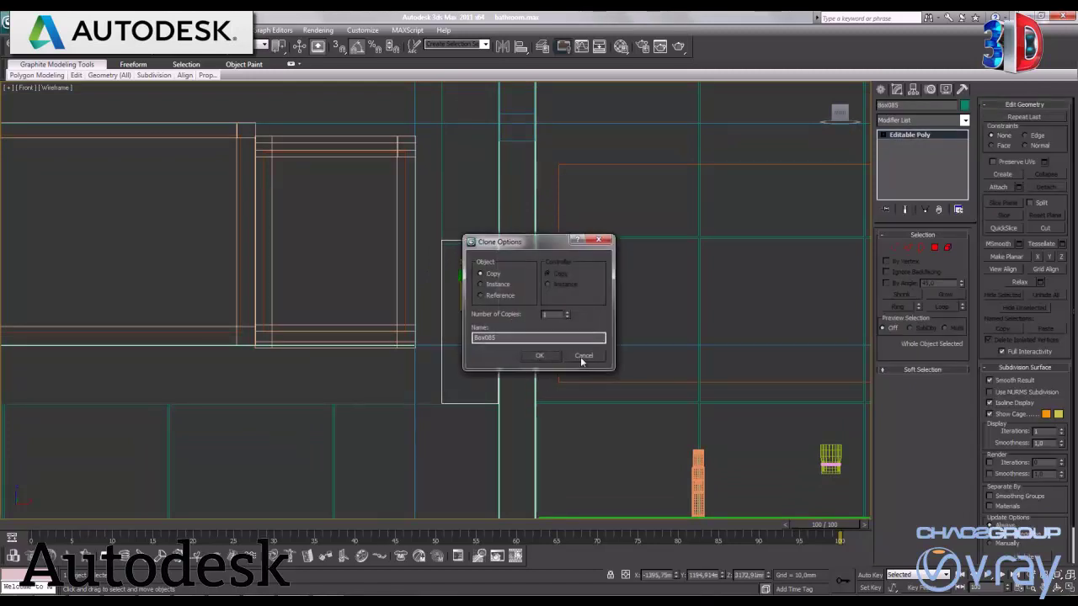
{"action": "left_click", "coordinate": [582, 357]}
{"action": "middle_click_drag", "start_coordinate": [525, 240], "coordinate": [529, 374]}
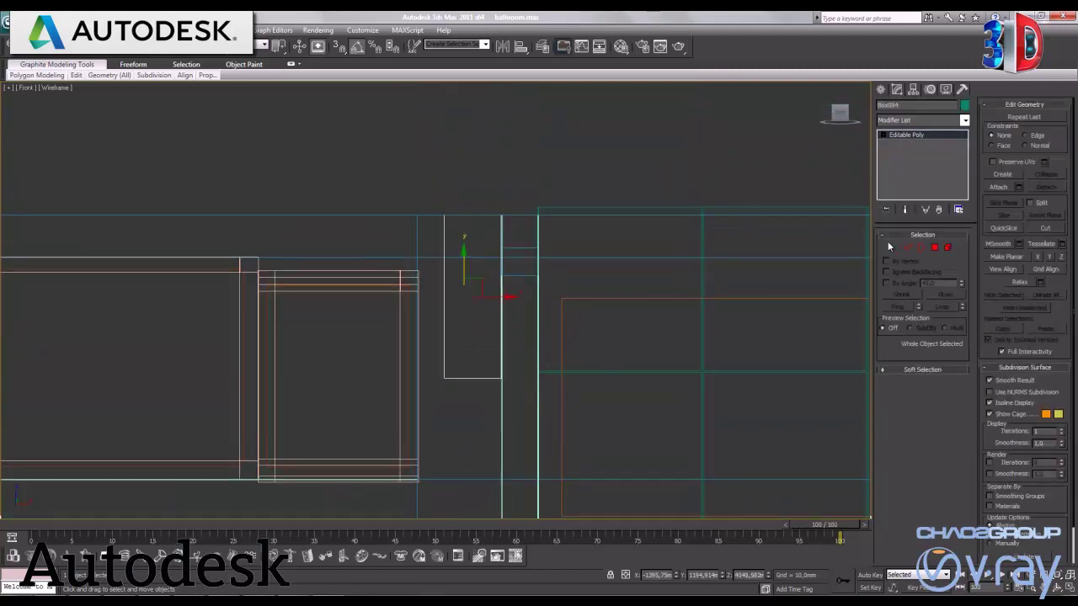
Step: Widen the tile box on its left side by moving its vertices
{"action": "key", "text": "1"}
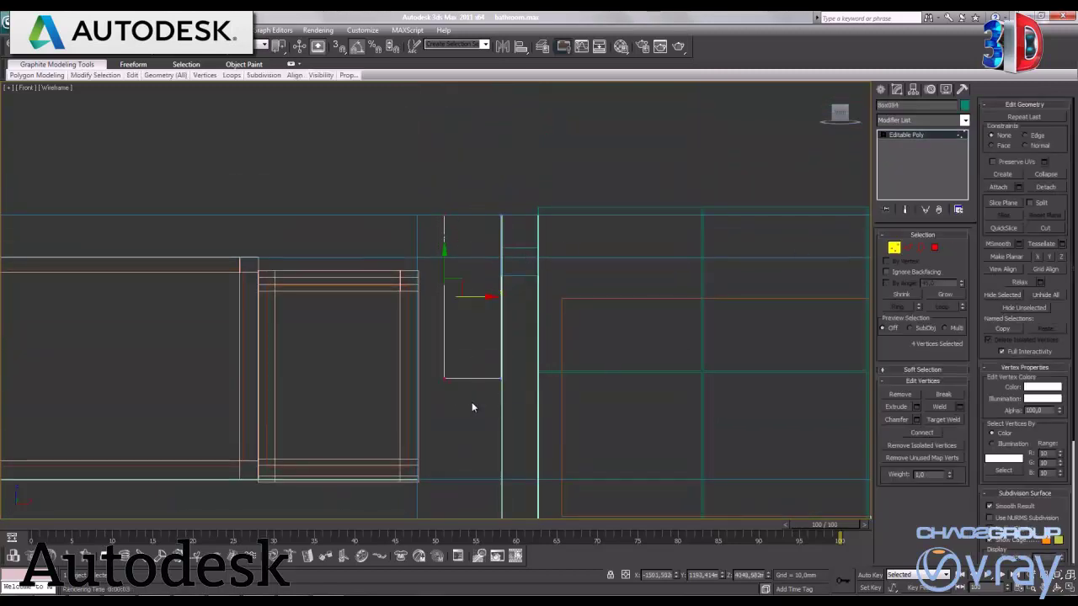
{"action": "mouse_move", "coordinate": [477, 297]}
{"action": "left_mouse_down"}
{"action": "mouse_move", "coordinate": [454, 302]}
{"action": "mouse_move", "coordinate": [457, 312]}
{"action": "left_mouse_up"}
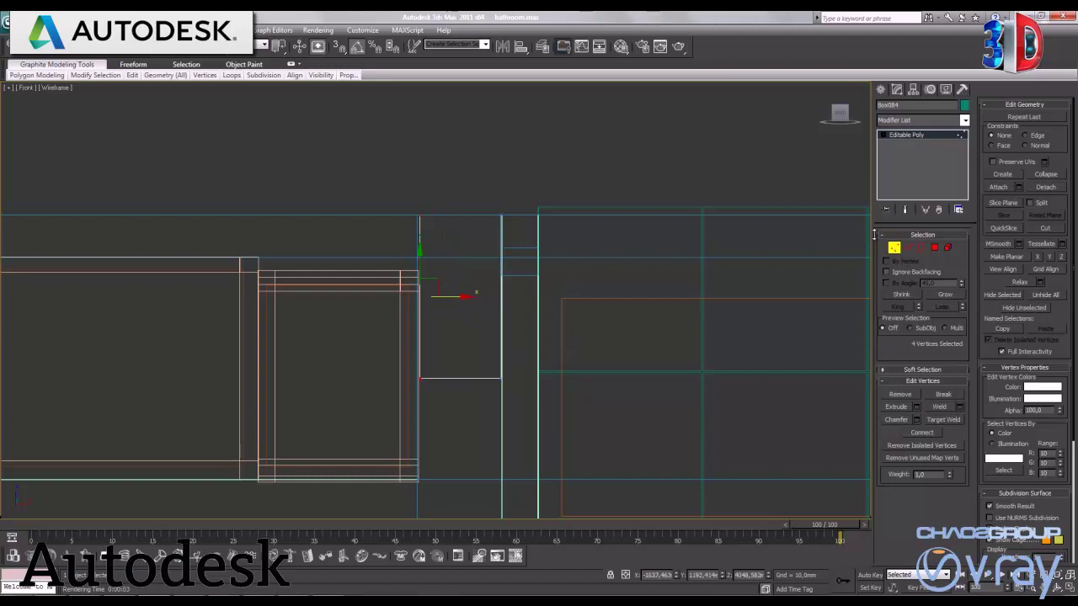
{"action": "left_click", "coordinate": [893, 246]}
{"action": "mouse_move", "coordinate": [563, 279]}
{"action": "middle_mouse_down"}
{"action": "mouse_move", "coordinate": [537, 250]}
{"action": "mouse_move", "coordinate": [505, 155]}
{"action": "mouse_move", "coordinate": [471, 111]}
{"action": "middle_mouse_up"}
Step: Copy the lower tile box and lower the copy's top-edge vertices slightly
{"action": "left_click", "coordinate": [455, 268]}
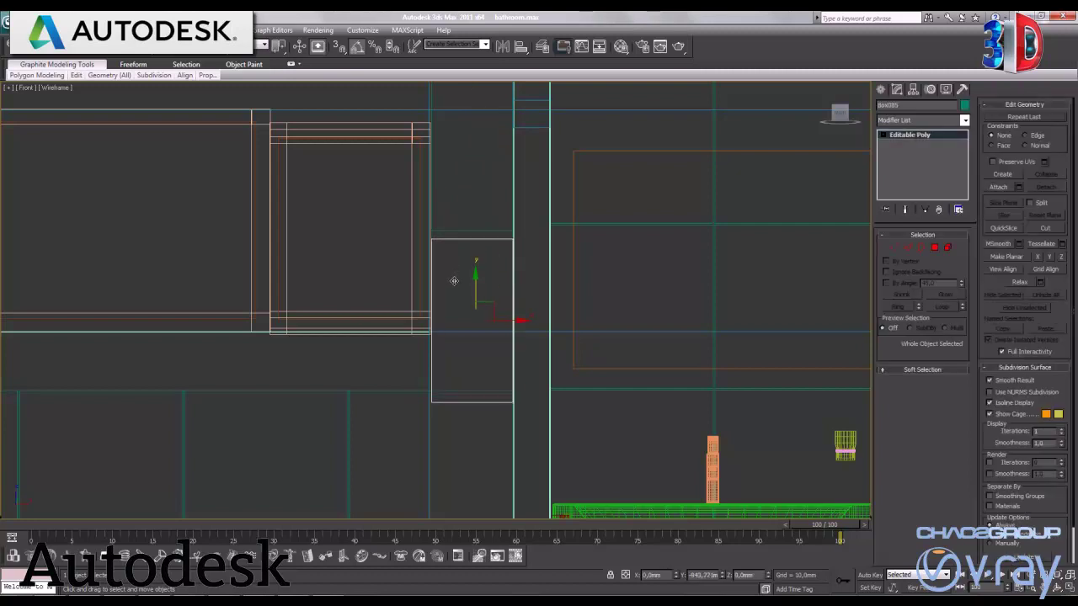
{"action": "left_click_drag", "start_coordinate": [455, 270], "coordinate": [462, 266]}
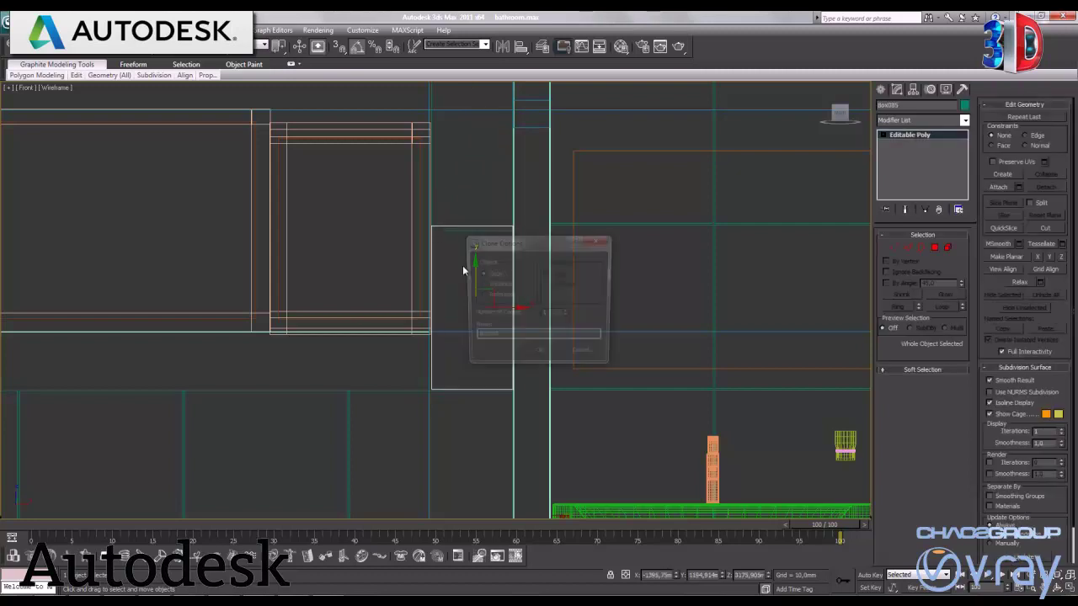
{"action": "left_click", "coordinate": [539, 354]}
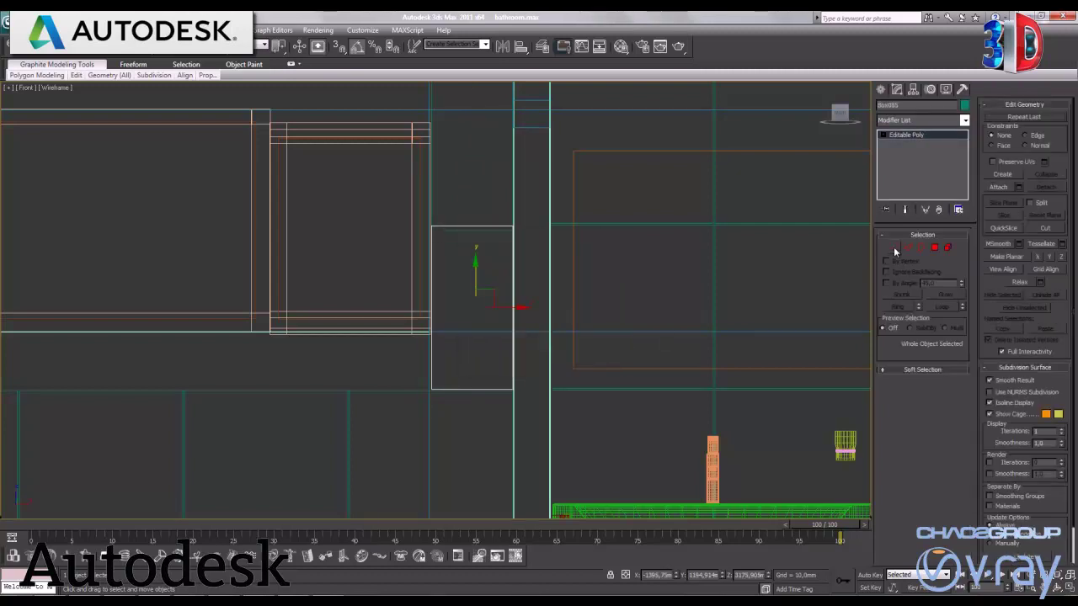
{"action": "key", "text": "1"}
{"action": "left_click_drag", "start_coordinate": [397, 202], "coordinate": [559, 250]}
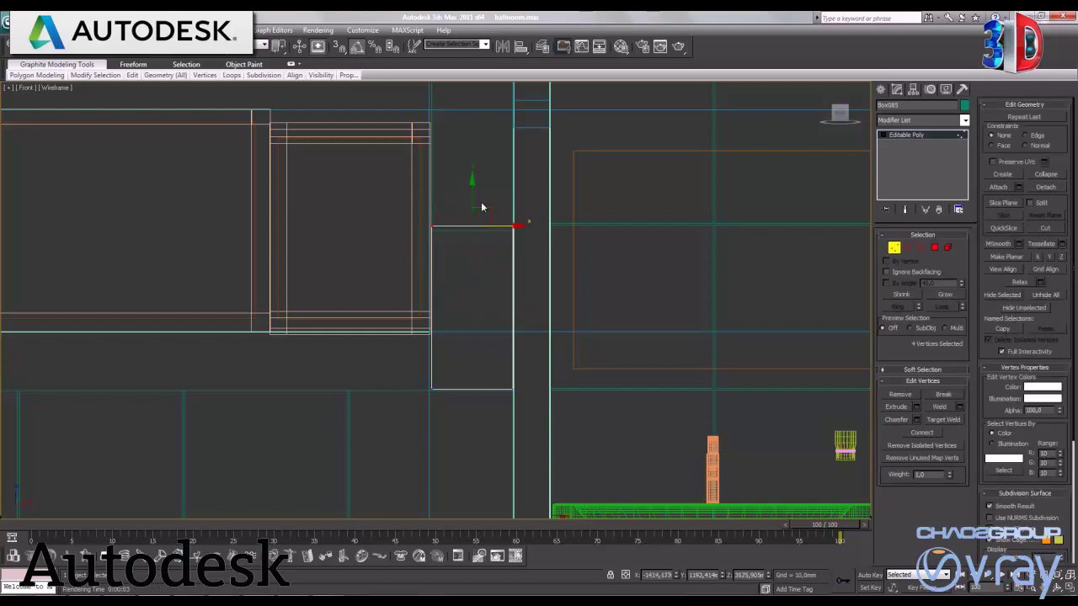
{"action": "scroll", "coordinate": [506, 247], "scroll_direction": "up", "scroll_amount": 3}
{"action": "left_click_drag", "start_coordinate": [506, 122], "coordinate": [506, 128]}
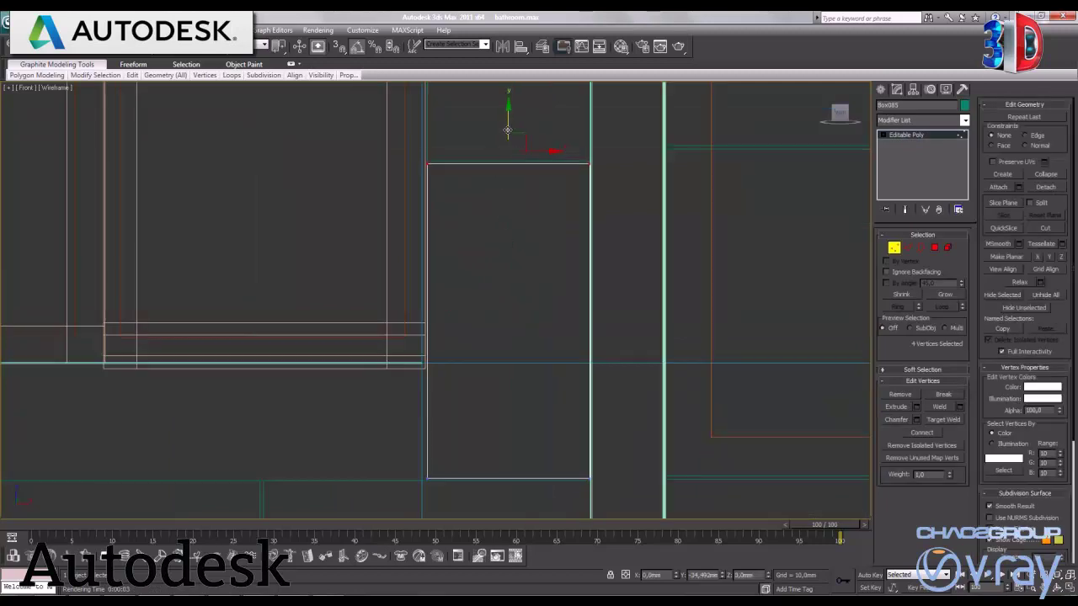
{"action": "left_click", "coordinate": [894, 248]}
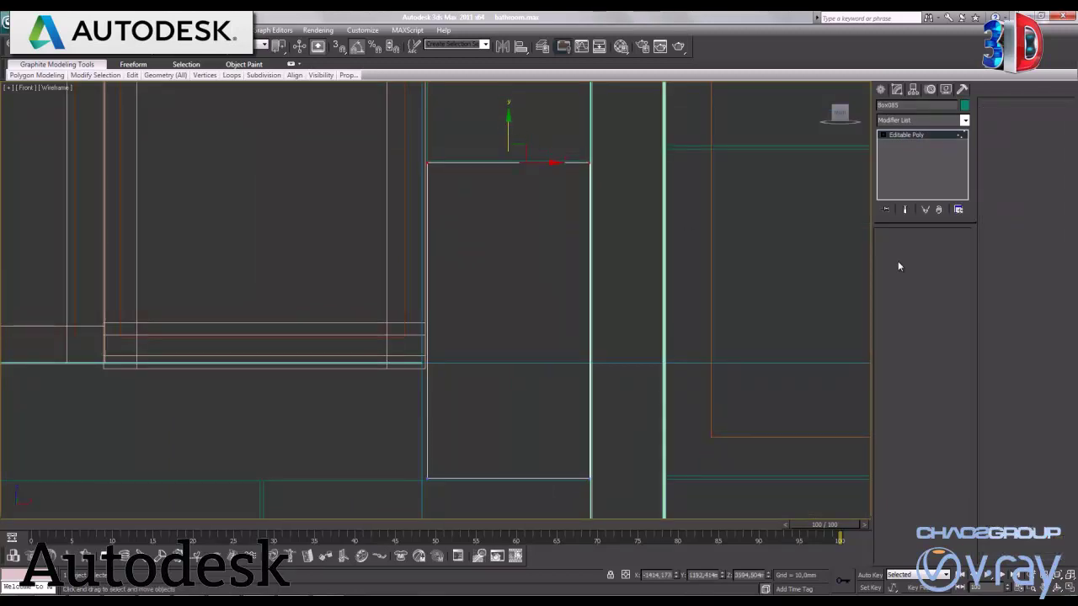
{"action": "left_click", "coordinate": [1068, 588]}
Step: Maximize the perspective view and make the pink shelf under the window see-through
{"action": "middle_click_drag", "start_coordinate": [675, 397], "coordinate": [791, 396], "text": "alt"}
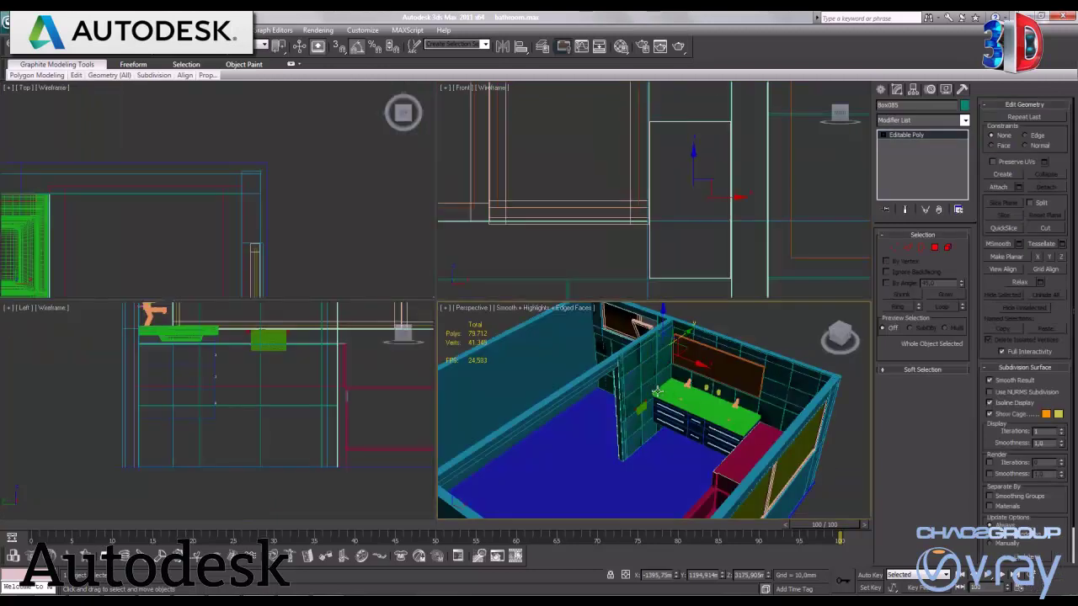
{"action": "key", "text": "alt+w"}
{"action": "scroll", "coordinate": [622, 390], "scroll_direction": "up", "scroll_amount": 5}
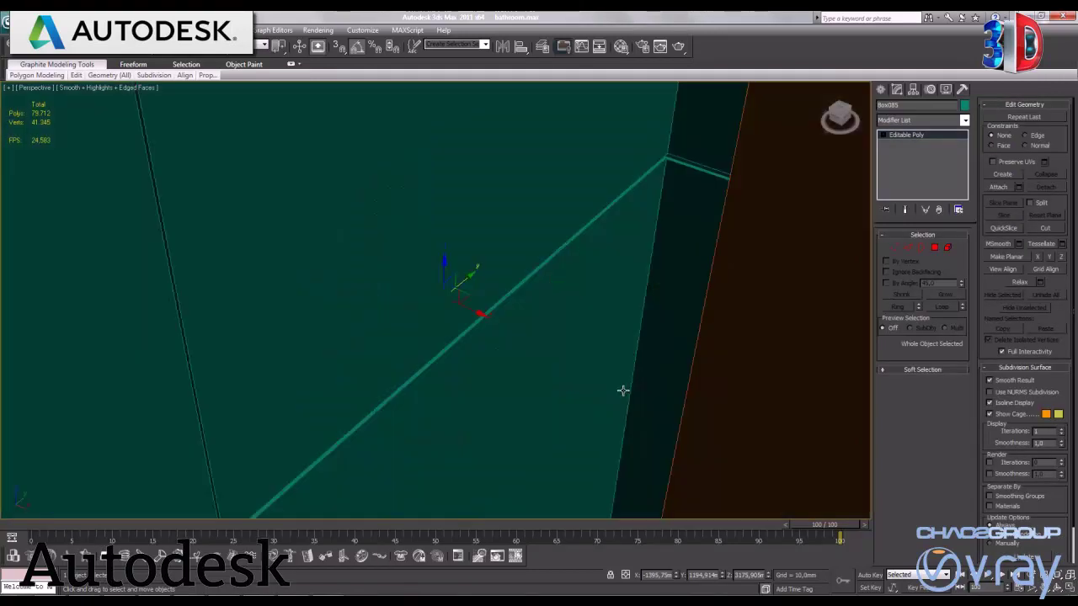
{"action": "scroll", "coordinate": [380, 344], "scroll_direction": "down", "scroll_amount": 5}
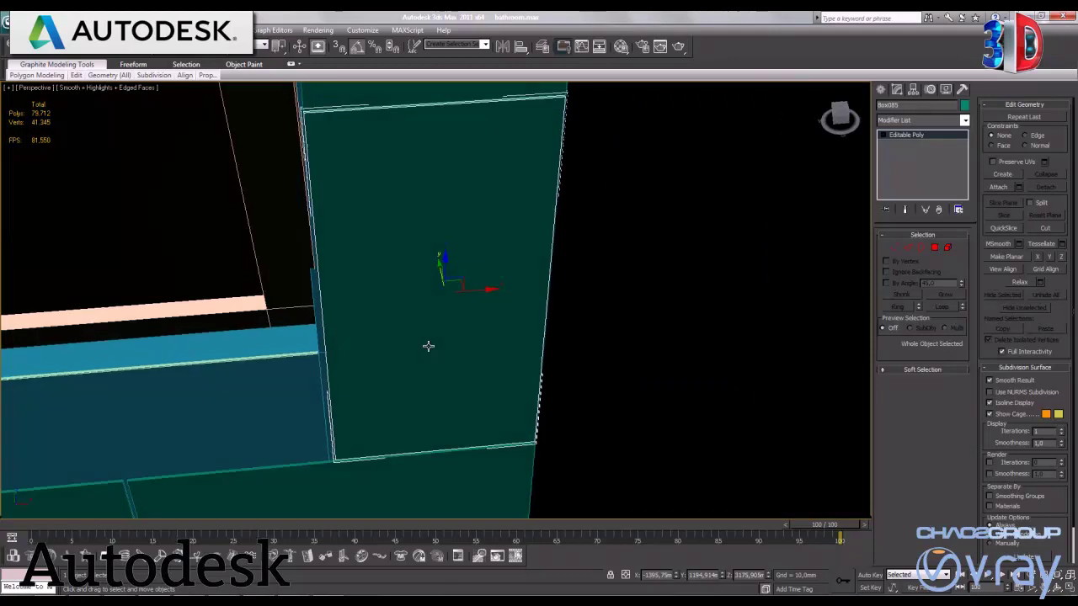
{"action": "scroll", "coordinate": [469, 334], "scroll_direction": "down", "scroll_amount": 3}
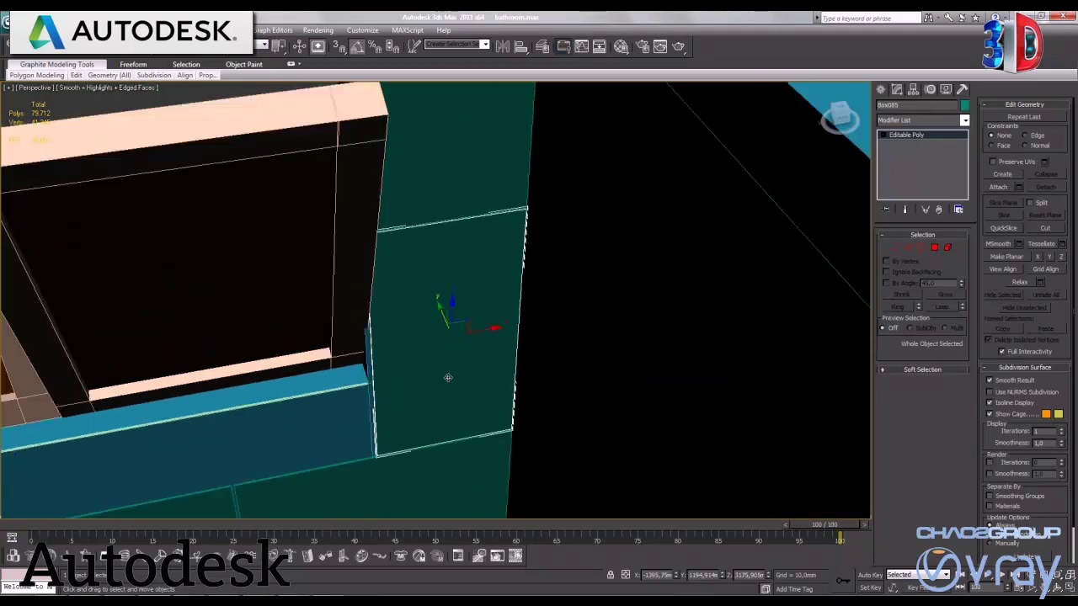
{"action": "middle_click_drag", "start_coordinate": [448, 378], "coordinate": [491, 482], "text": "alt"}
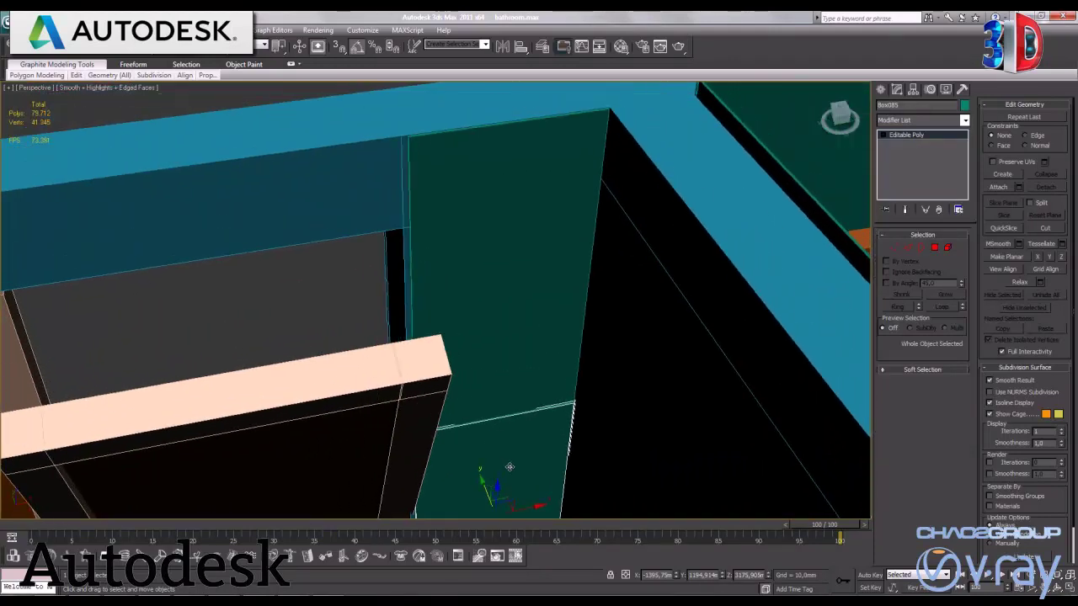
{"action": "left_click", "coordinate": [358, 357]}
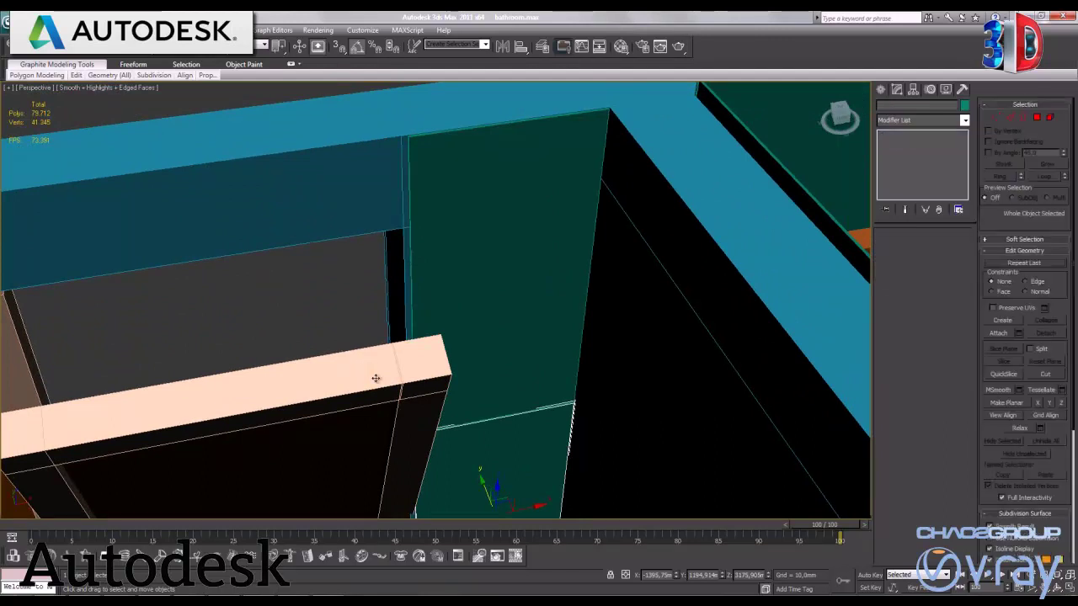
{"action": "key", "text": "alt+x"}
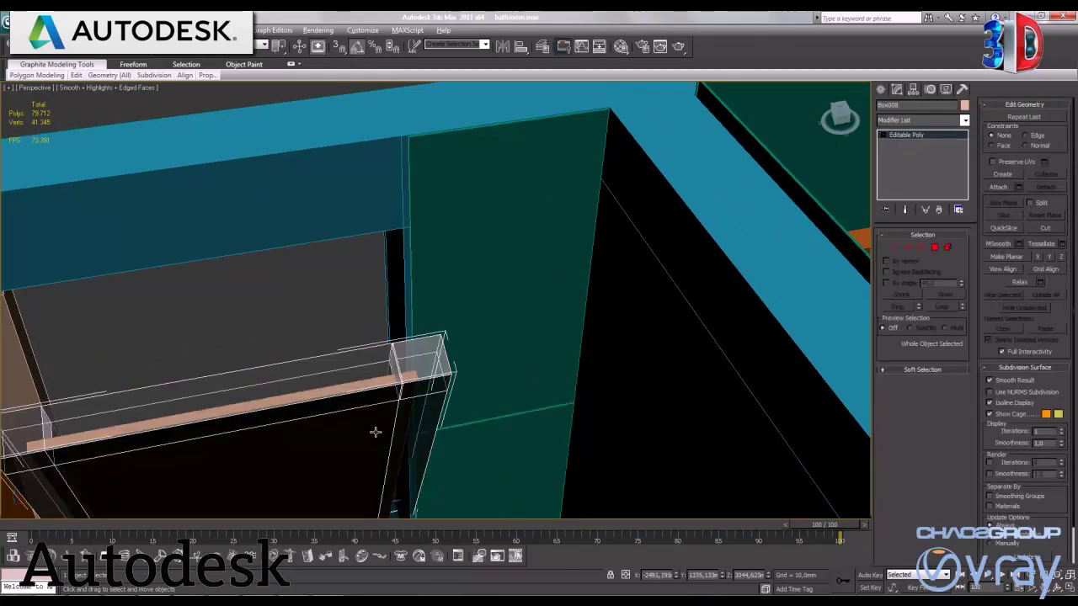
{"action": "left_click", "coordinate": [368, 435]}
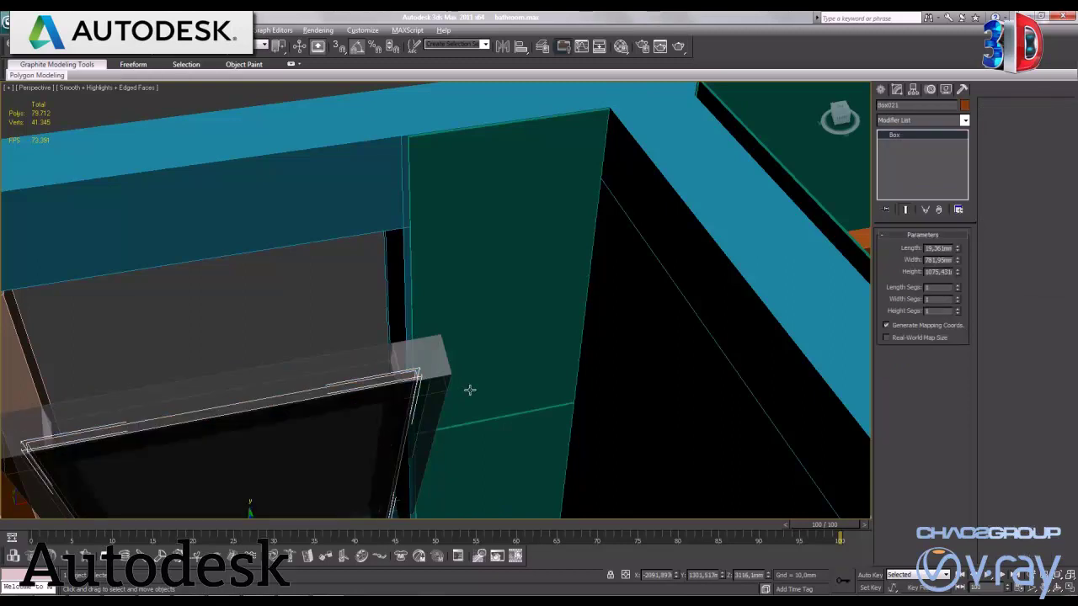
{"action": "middle_click_drag", "start_coordinate": [470, 390], "coordinate": [477, 368], "text": "alt"}
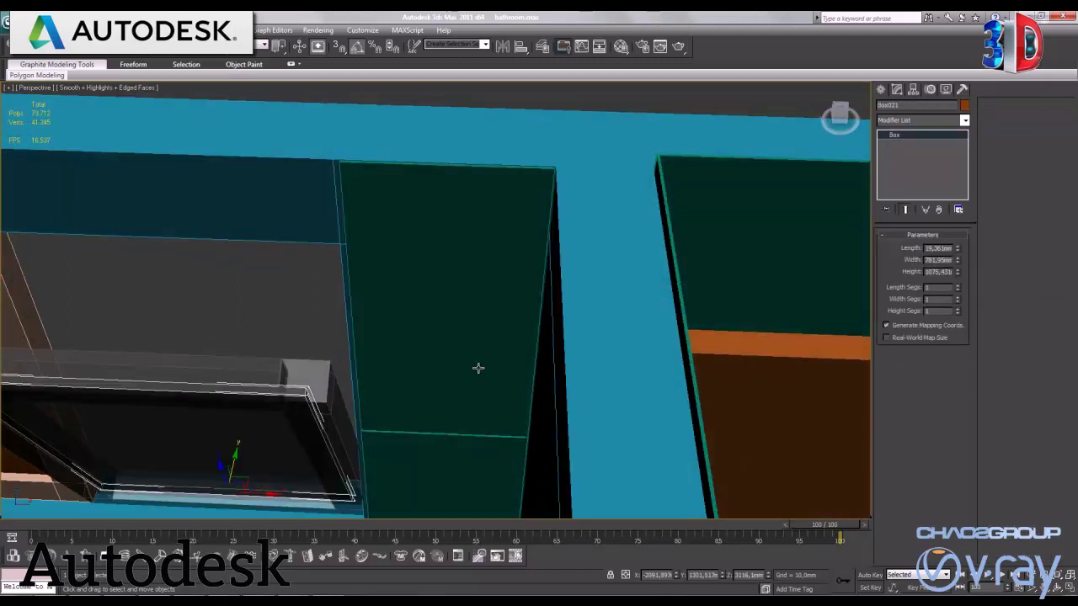
Step: Move the left-edge vertices of the upper and lower tile pieces beside the window slightly left
{"action": "left_click", "coordinate": [469, 329]}
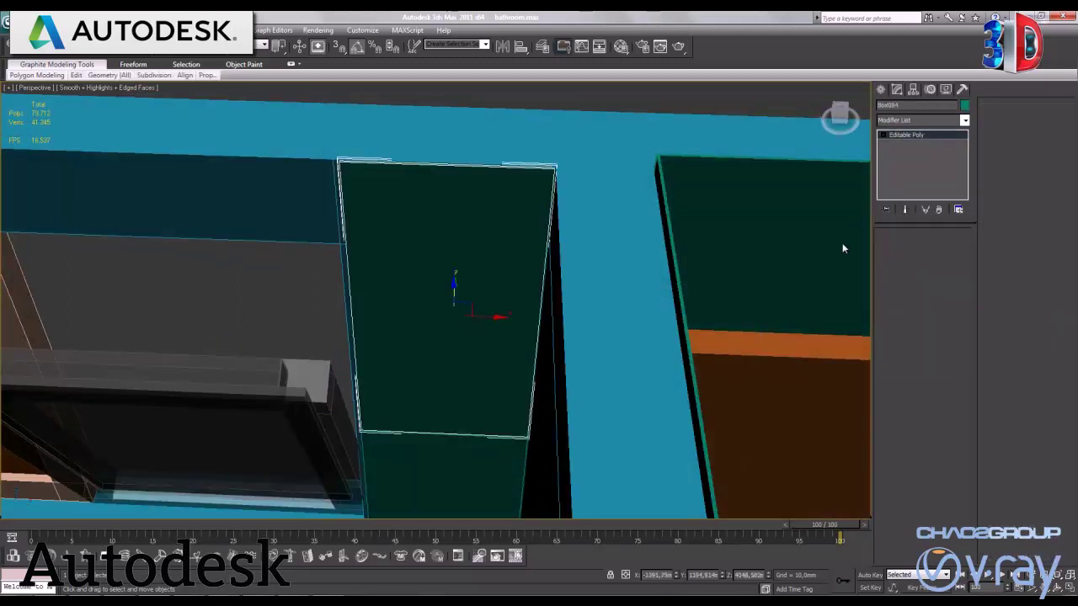
{"action": "key", "text": "1"}
{"action": "left_click_drag", "start_coordinate": [309, 129], "coordinate": [378, 226]}
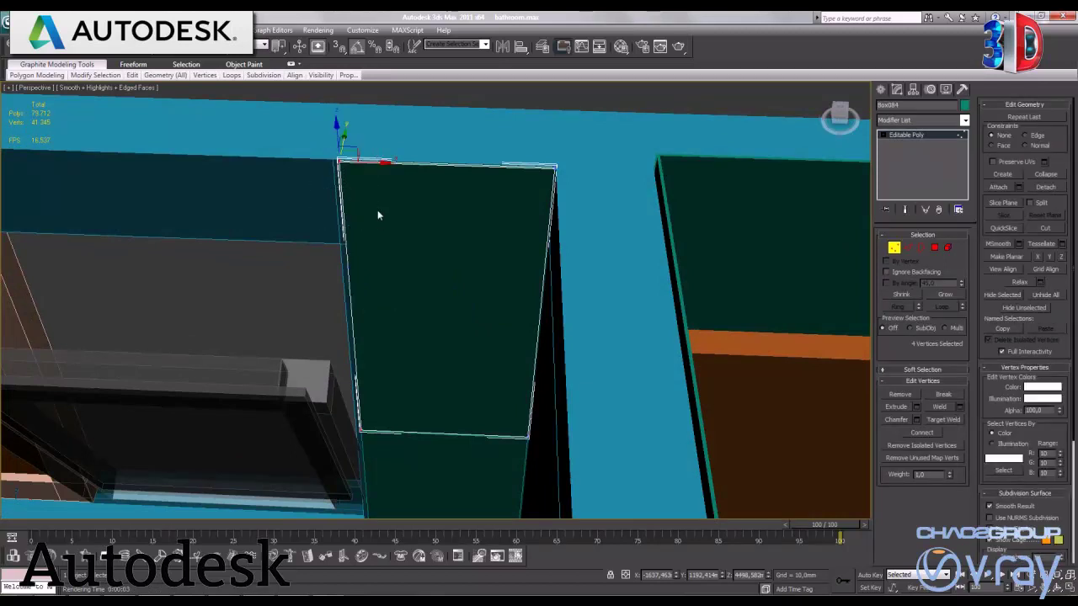
{"action": "left_click", "coordinate": [383, 208]}
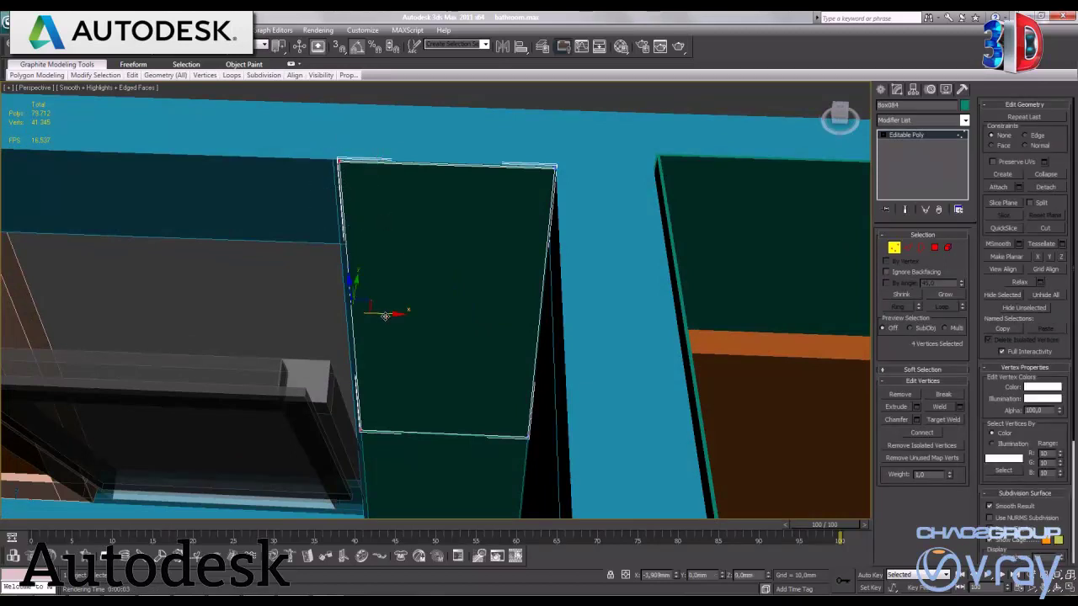
{"action": "left_click_drag", "start_coordinate": [385, 315], "coordinate": [381, 314]}
{"action": "middle_click_drag", "start_coordinate": [483, 393], "coordinate": [530, 180]}
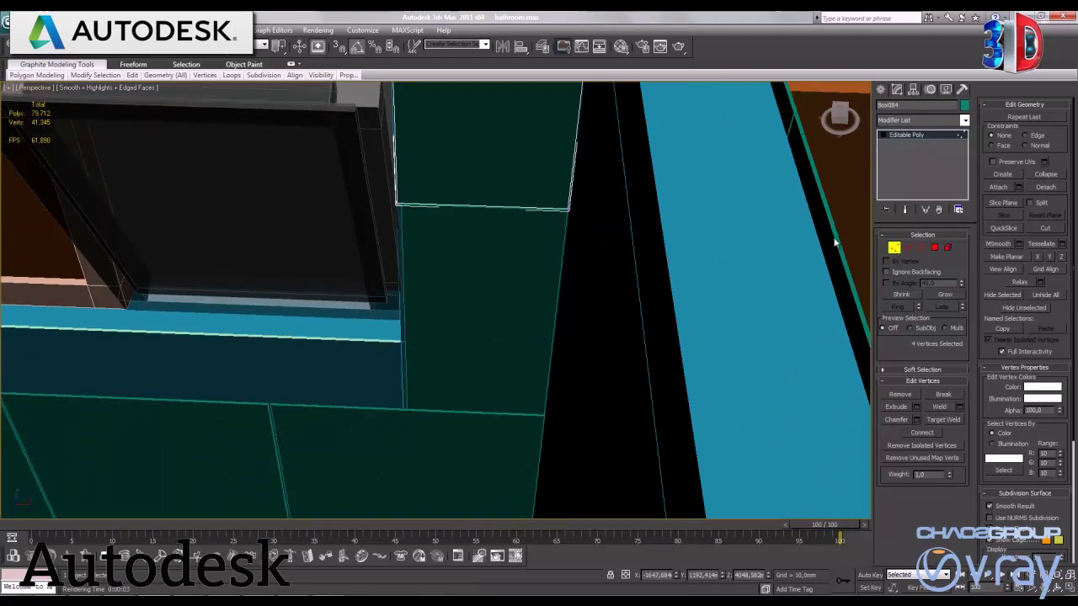
{"action": "left_click", "coordinate": [492, 265]}
{"action": "left_click", "coordinate": [894, 247]}
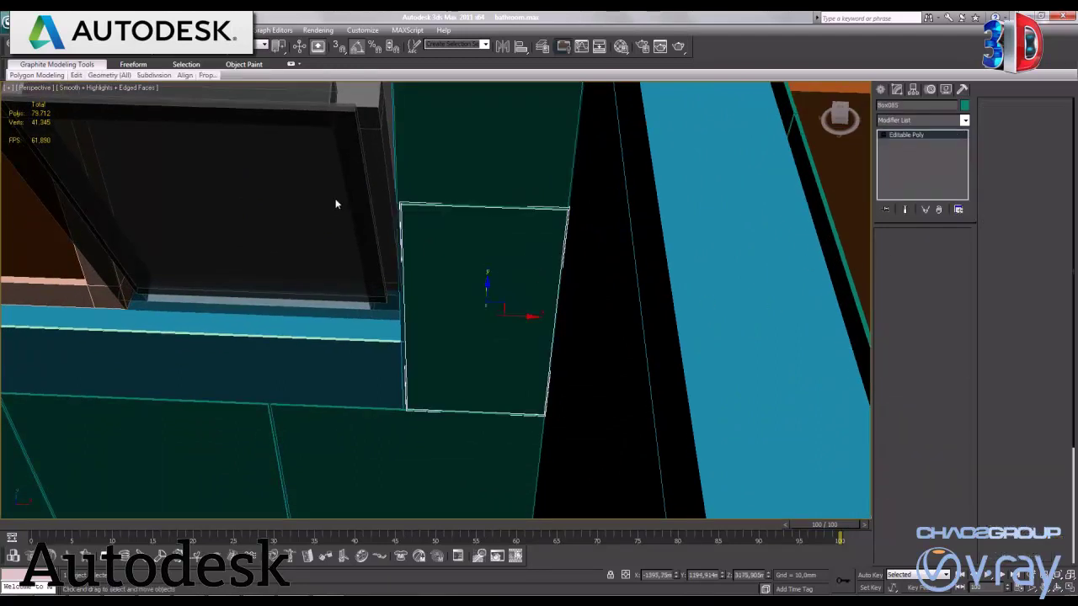
{"action": "left_click_drag", "start_coordinate": [330, 175], "coordinate": [438, 435]}
{"action": "left_click_drag", "start_coordinate": [439, 318], "coordinate": [430, 318]}
{"action": "left_click", "coordinate": [894, 248]}
Step: Copy both tile pieces to the left side of the window
{"action": "mouse_move", "coordinate": [628, 303]}
{"action": "middle_mouse_down", "text": "alt"}
{"action": "mouse_move", "coordinate": [340, 348]}
{"action": "mouse_move", "coordinate": [468, 357]}
{"action": "middle_mouse_up", "text": "alt"}
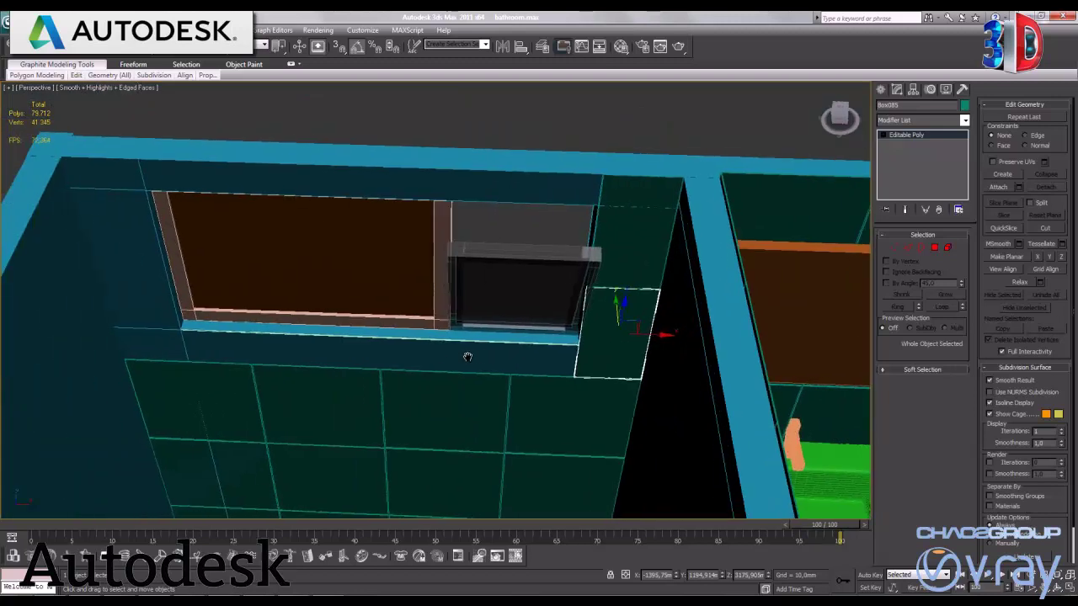
{"action": "left_click", "coordinate": [630, 239], "text": "ctrl"}
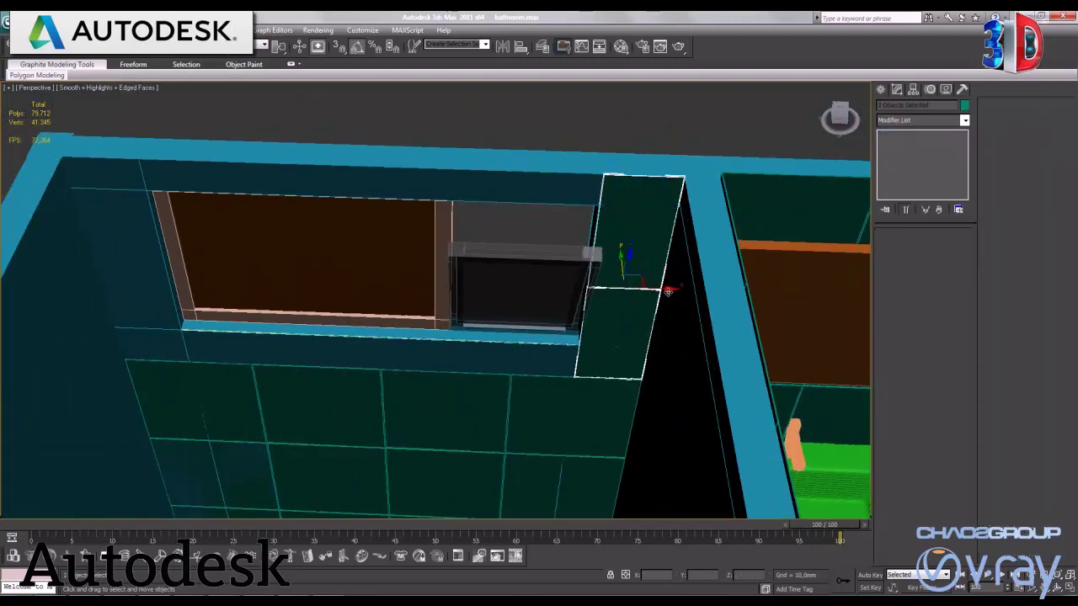
{"action": "left_click_drag", "start_coordinate": [661, 289], "coordinate": [172, 287]}
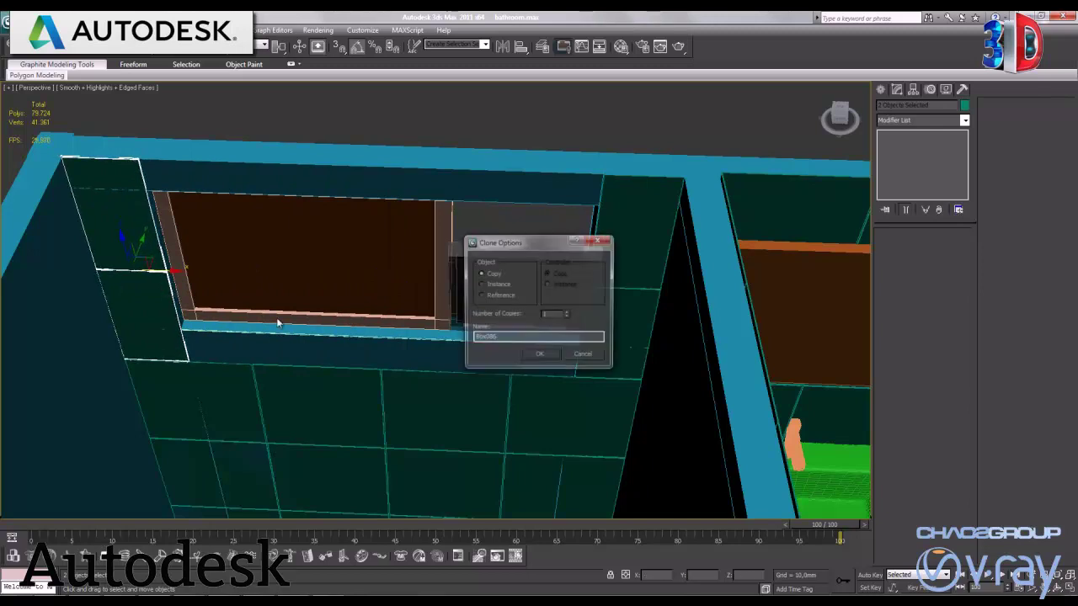
{"action": "left_click", "coordinate": [539, 359]}
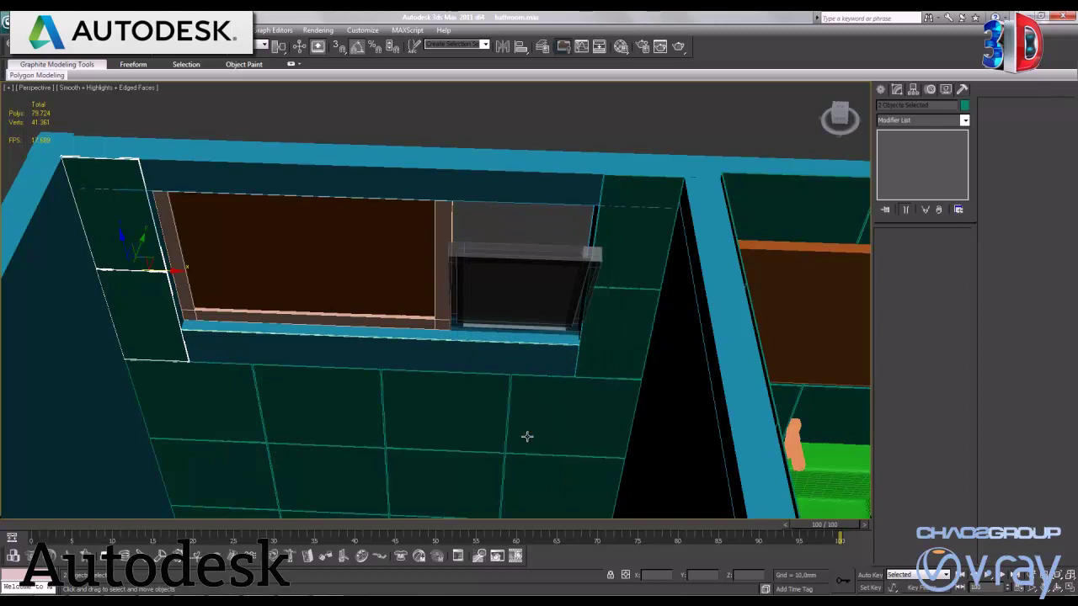
Step: Select a tile below the window and restore the four-view layout
{"action": "left_click", "coordinate": [541, 225]}
{"action": "left_click", "coordinate": [533, 256]}
{"action": "left_click", "coordinate": [578, 137]}
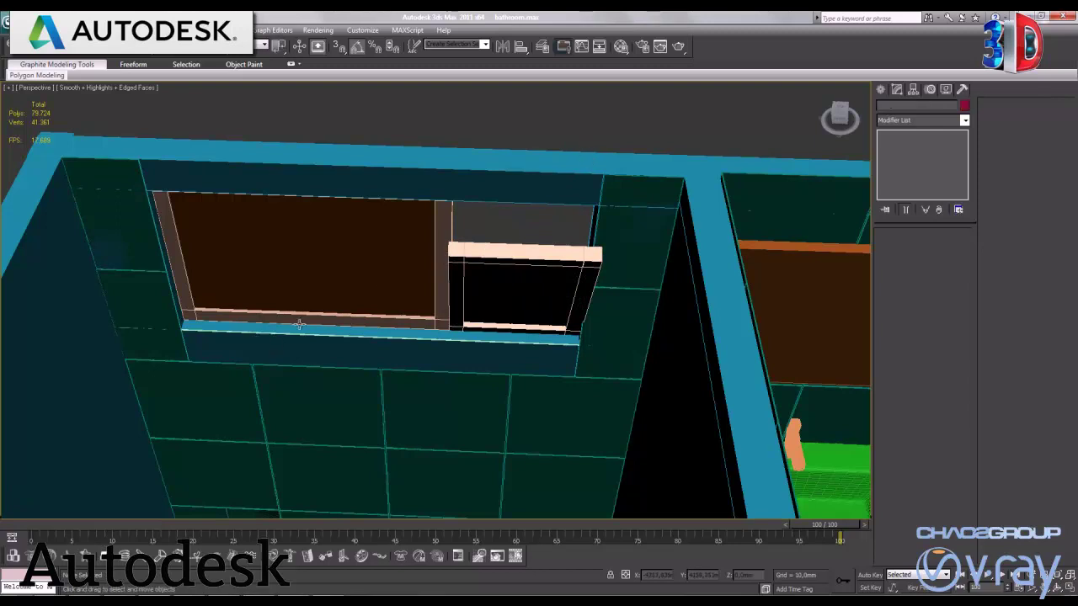
{"action": "middle_click_drag", "start_coordinate": [500, 393], "coordinate": [424, 324]}
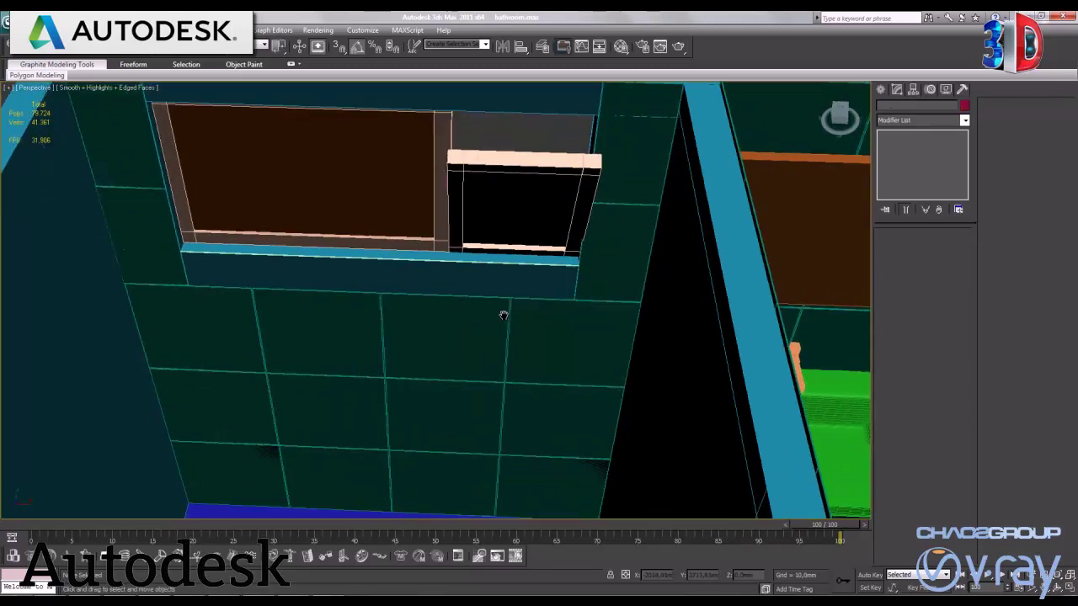
{"action": "left_click", "coordinate": [232, 329]}
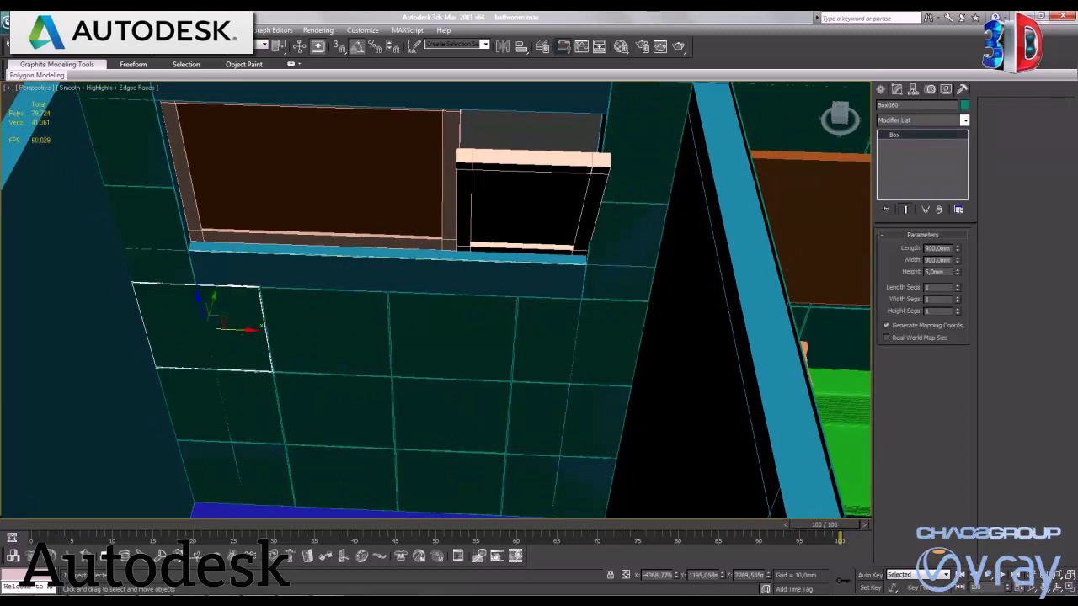
{"action": "left_click", "coordinate": [1071, 588]}
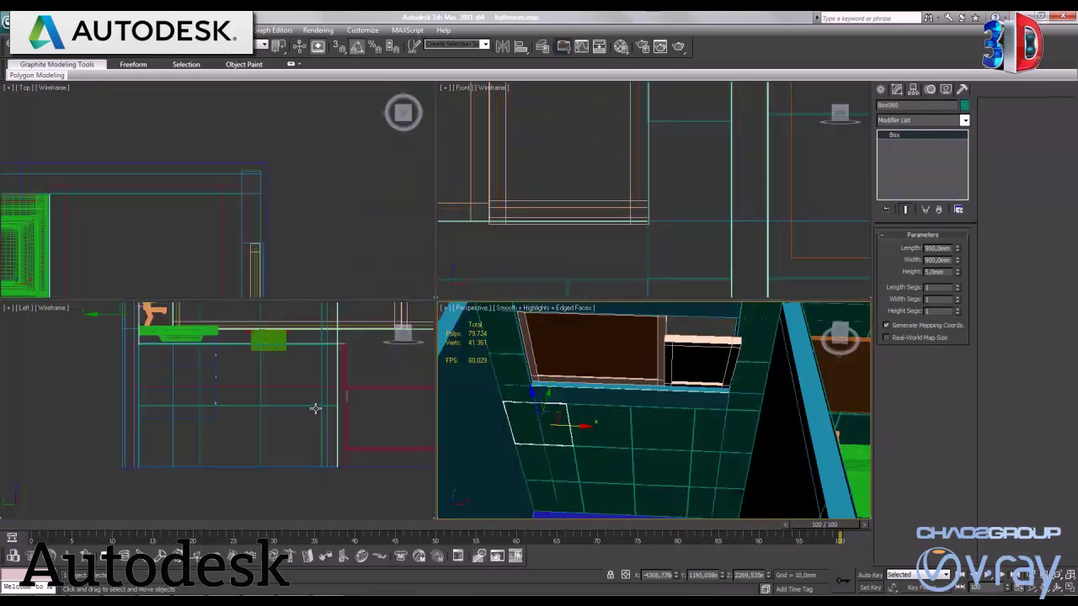
Step: Maximize the Front view and copy the tile upward into the row above
{"action": "right_click", "coordinate": [526, 235]}
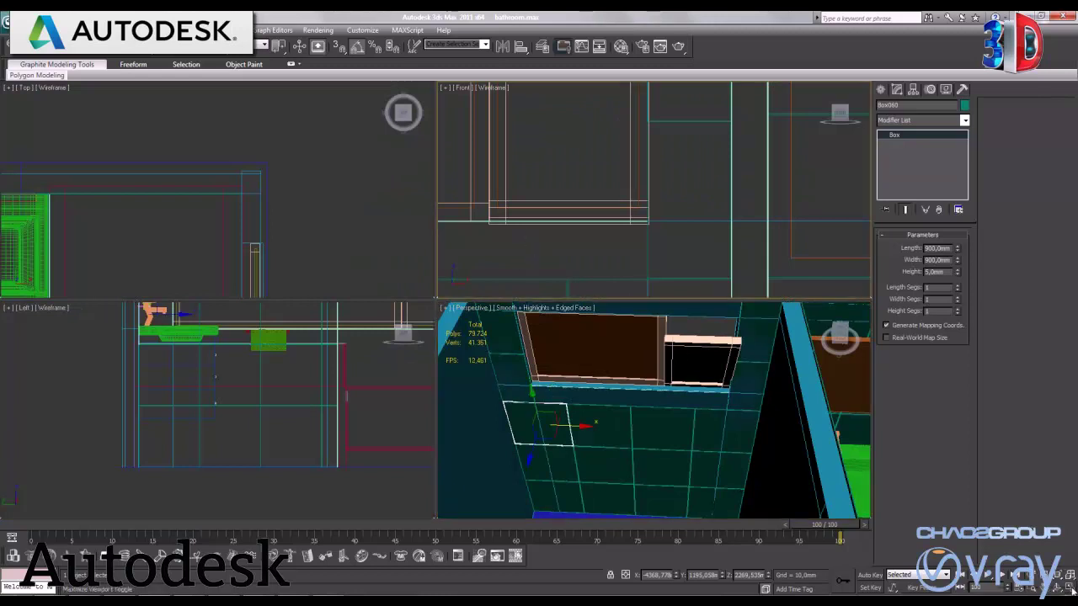
{"action": "key", "text": "alt+w"}
{"action": "mouse_move", "coordinate": [437, 459]}
{"action": "middle_mouse_down"}
{"action": "mouse_move", "coordinate": [592, 334]}
{"action": "mouse_move", "coordinate": [277, 392]}
{"action": "mouse_move", "coordinate": [517, 414]}
{"action": "middle_mouse_up"}
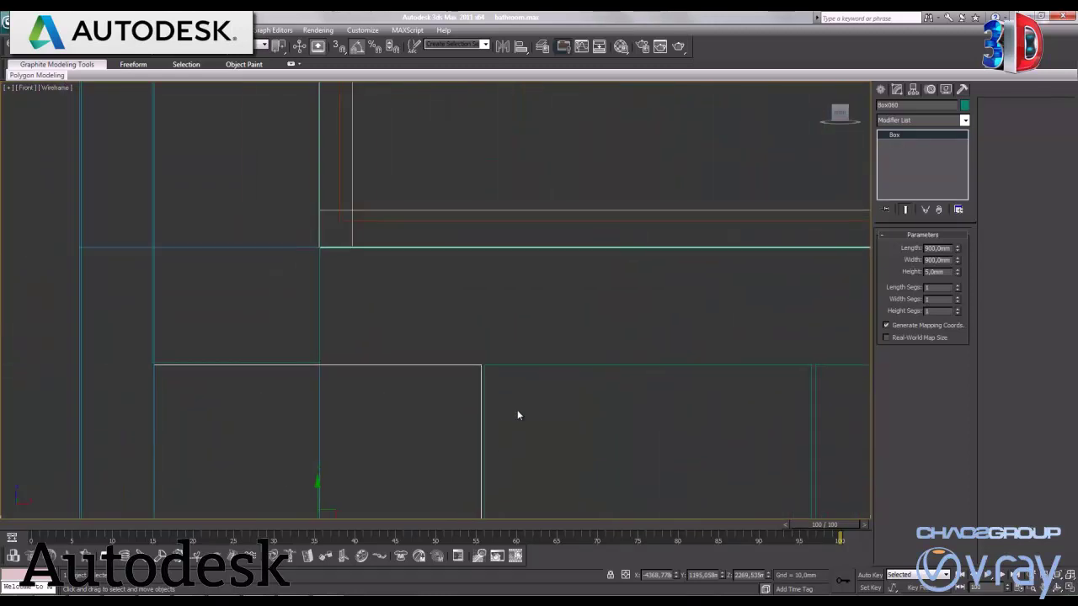
{"action": "middle_click_drag", "start_coordinate": [544, 450], "coordinate": [370, 425]}
{"action": "left_click_drag", "start_coordinate": [272, 439], "coordinate": [274, 326]}
{"action": "left_click", "coordinate": [539, 353]}
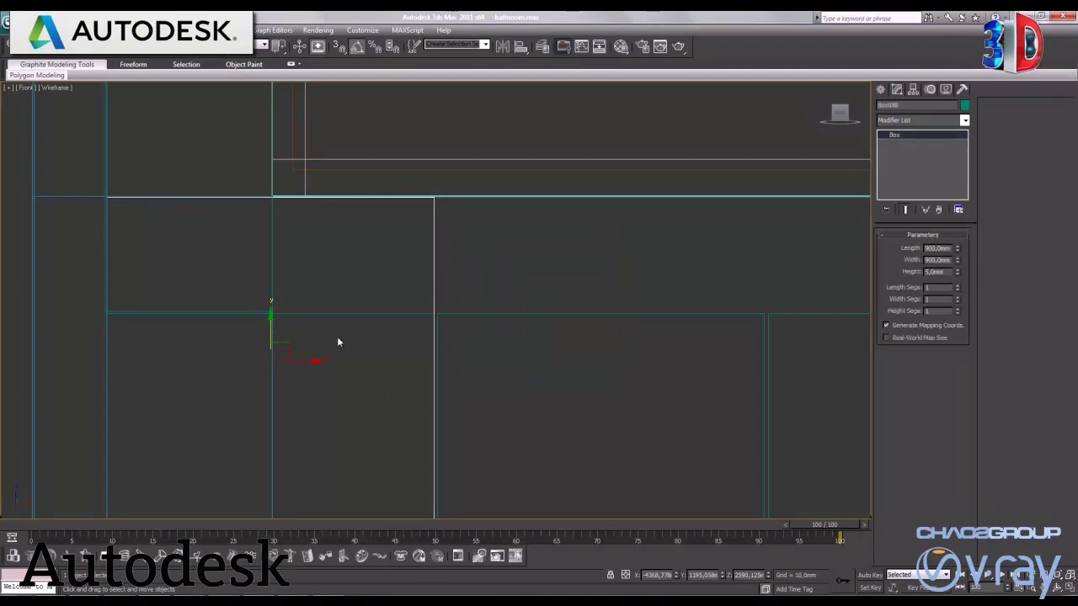
Step: Convert the new tile to editable poly, raise its bottom edge, and slide it right
{"action": "right_click", "coordinate": [309, 360]}
{"action": "left_click", "coordinate": [445, 471]}
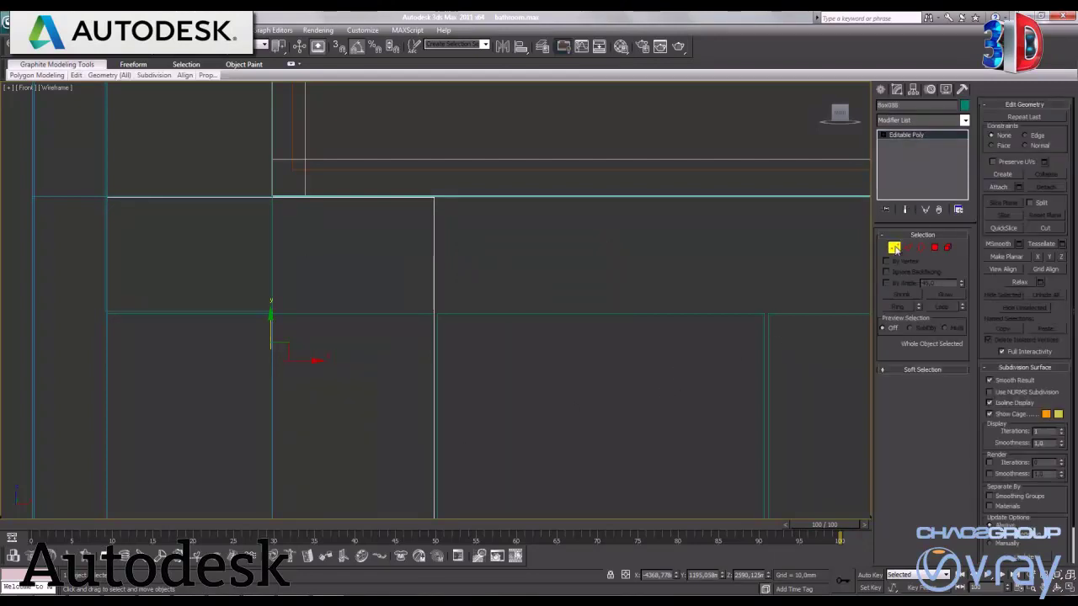
{"action": "left_click", "coordinate": [894, 247]}
{"action": "middle_click_drag", "start_coordinate": [526, 526], "coordinate": [577, 436]}
{"action": "left_click_drag", "start_coordinate": [562, 453], "coordinate": [145, 401]}
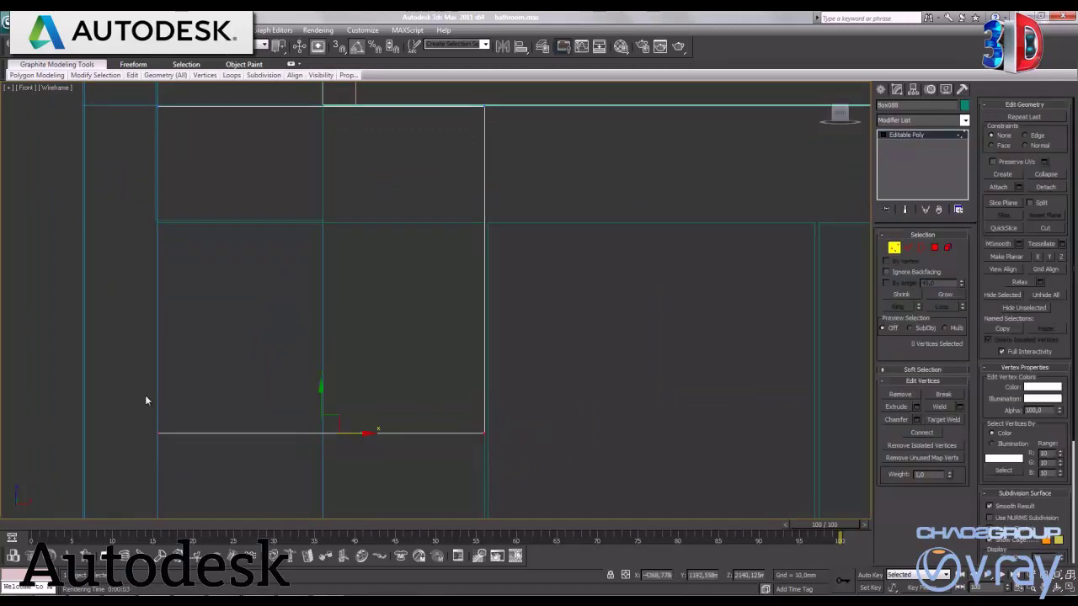
{"action": "left_click_drag", "start_coordinate": [321, 409], "coordinate": [347, 194]}
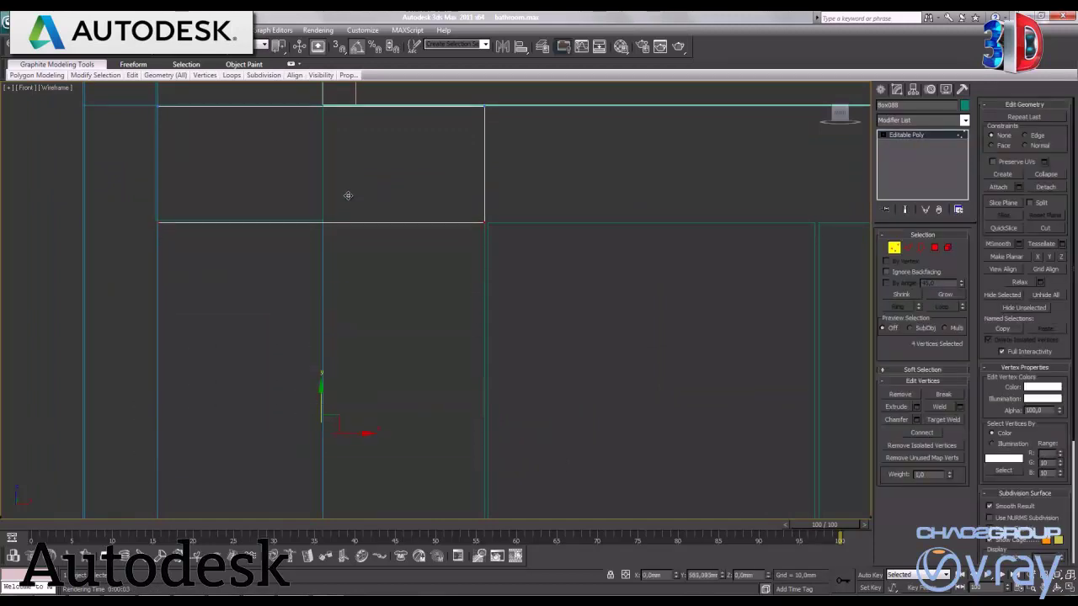
{"action": "left_click", "coordinate": [893, 247]}
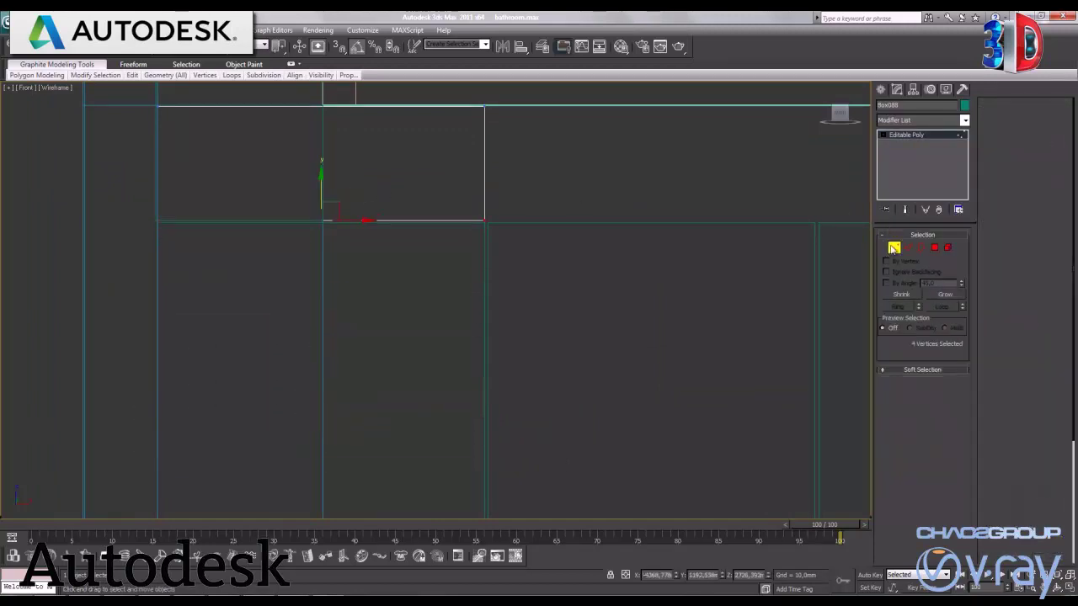
{"action": "middle_click_drag", "start_coordinate": [592, 292], "coordinate": [464, 373]}
{"action": "left_click_drag", "start_coordinate": [229, 350], "coordinate": [395, 350]}
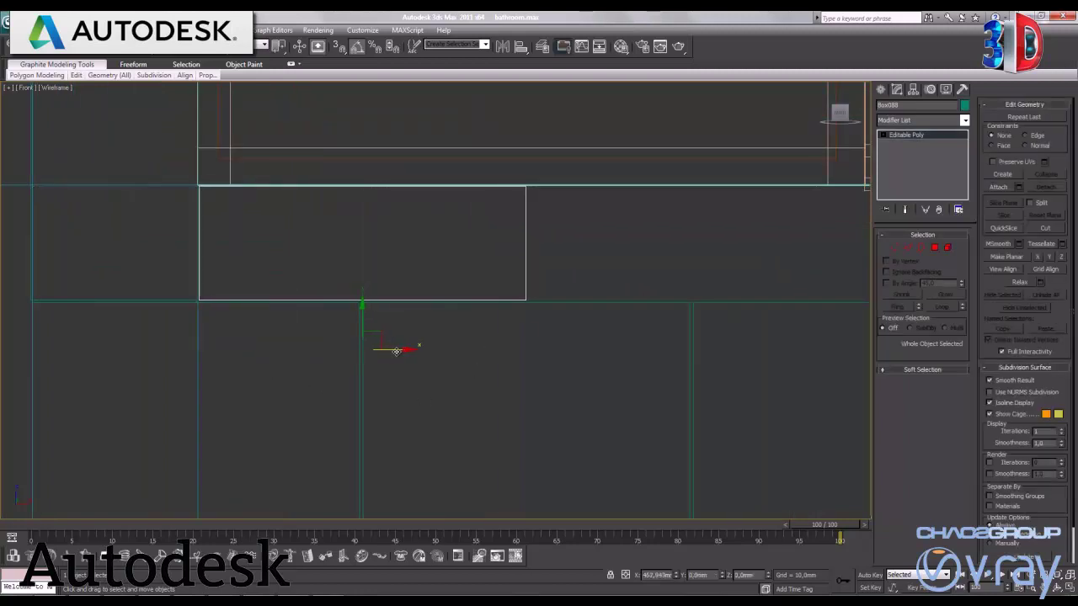
Step: Copy the tile box to the right and narrow it by moving its right edge left
{"action": "middle_click_drag", "start_coordinate": [609, 415], "coordinate": [341, 468]}
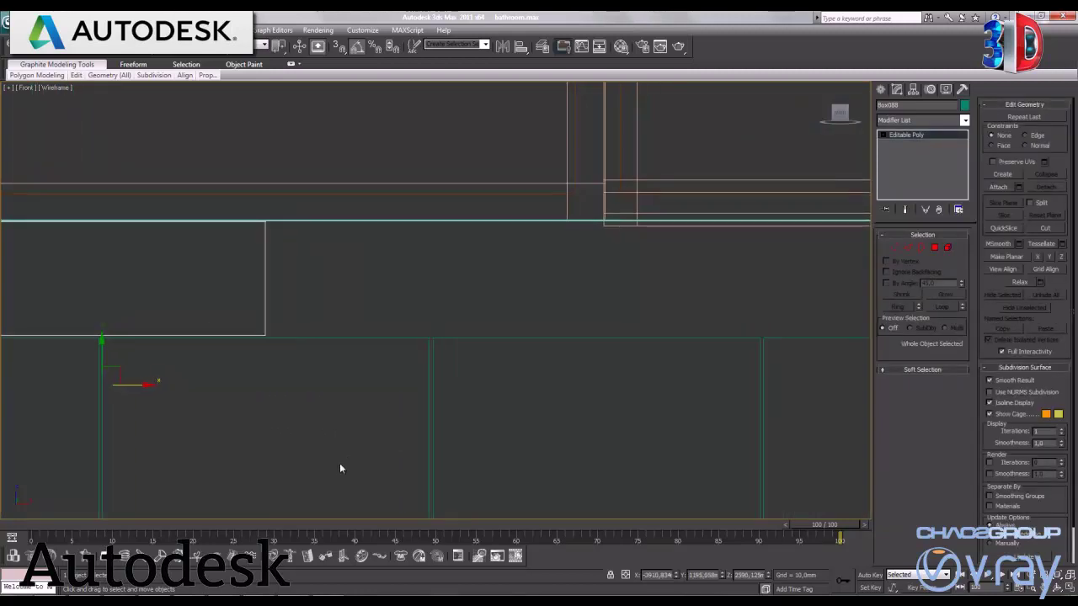
{"action": "left_click_drag", "start_coordinate": [132, 397], "coordinate": [457, 398], "text": "shift"}
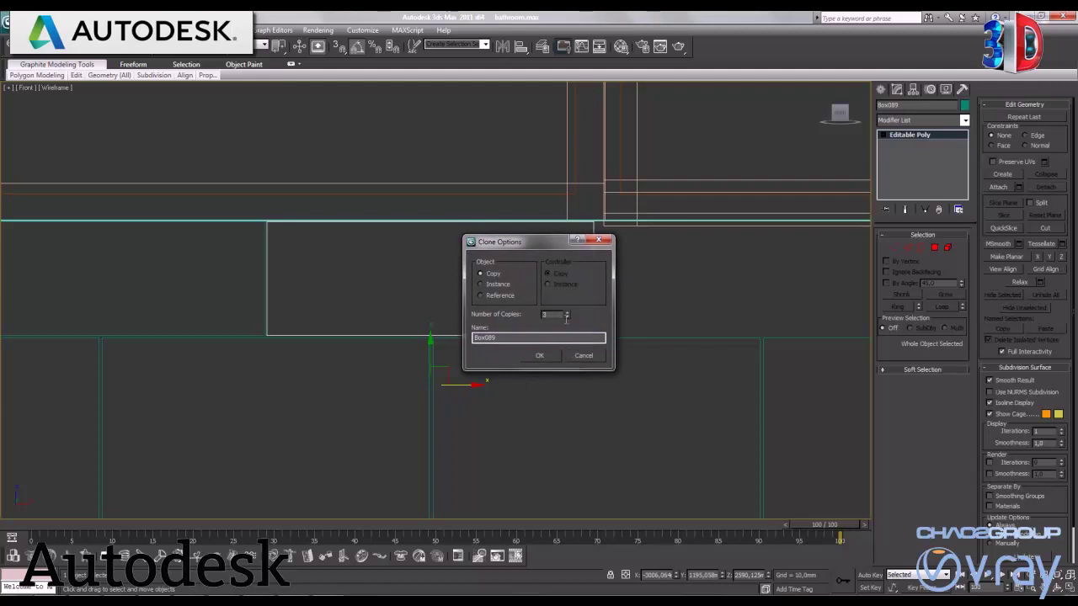
{"action": "left_click", "coordinate": [540, 355]}
{"action": "mouse_move", "coordinate": [724, 405]}
{"action": "middle_mouse_down"}
{"action": "mouse_move", "coordinate": [584, 432]}
{"action": "mouse_move", "coordinate": [197, 426]}
{"action": "middle_mouse_up"}
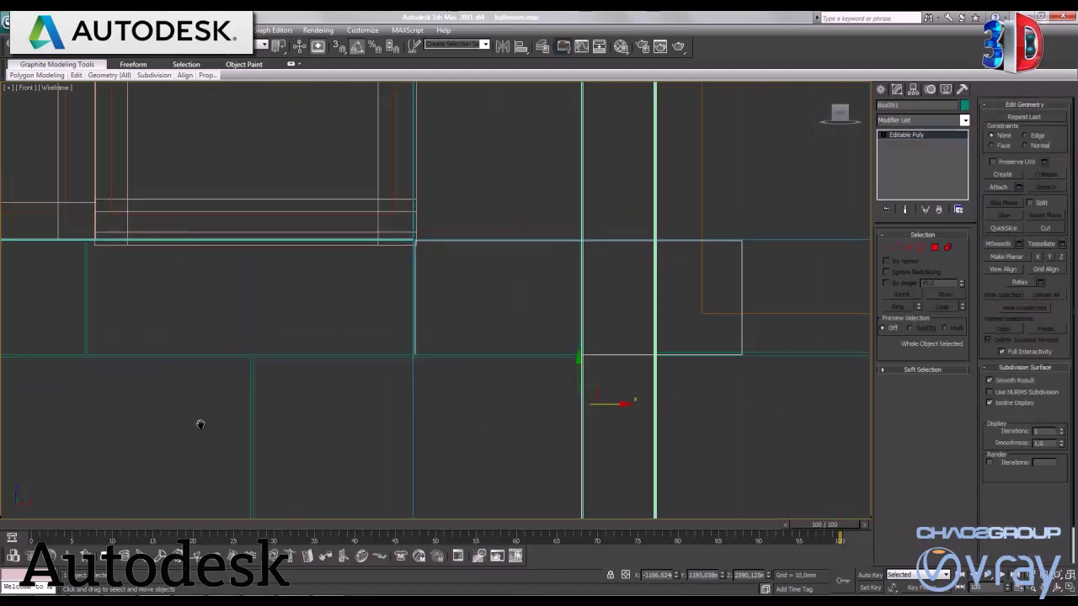
{"action": "left_click", "coordinate": [894, 246]}
{"action": "left_click_drag", "start_coordinate": [657, 239], "coordinate": [658, 240]}
{"action": "left_click_drag", "start_coordinate": [714, 294], "coordinate": [417, 294]}
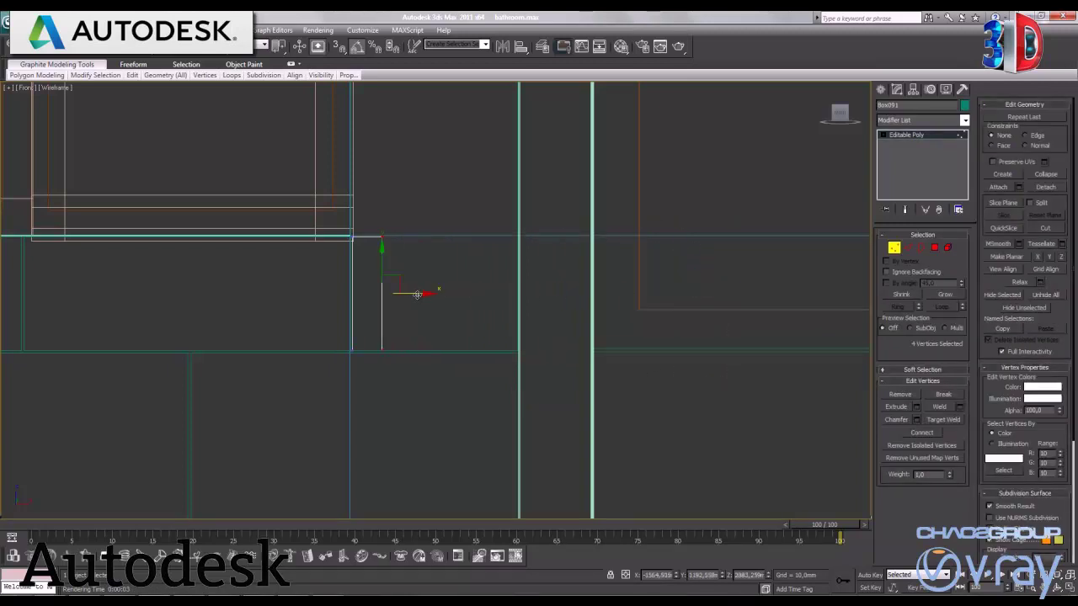
{"action": "key", "text": "ctrl+d"}
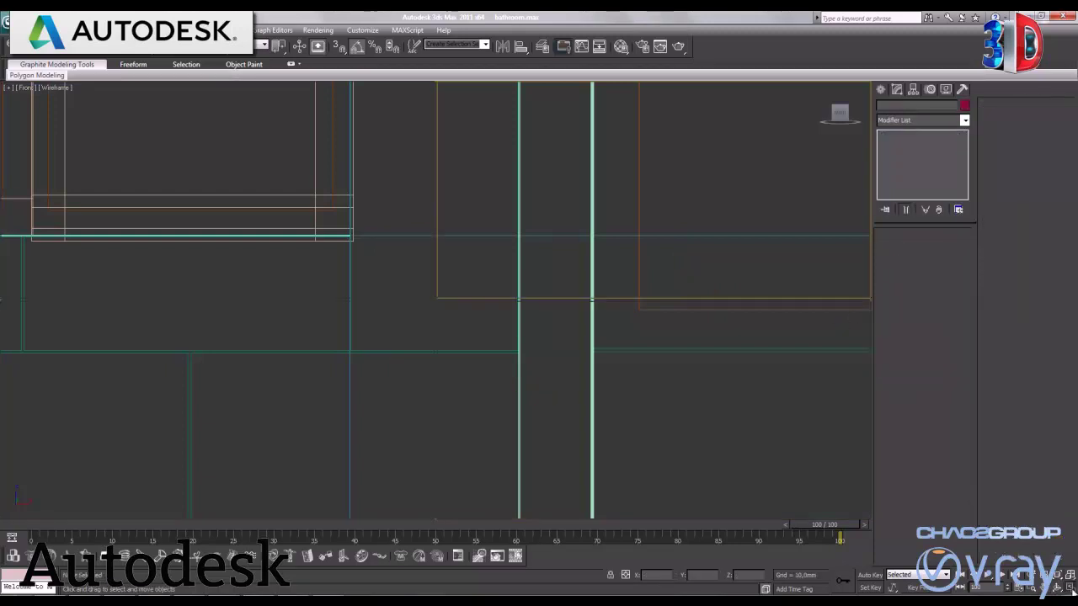
{"action": "key", "text": "alt+w"}
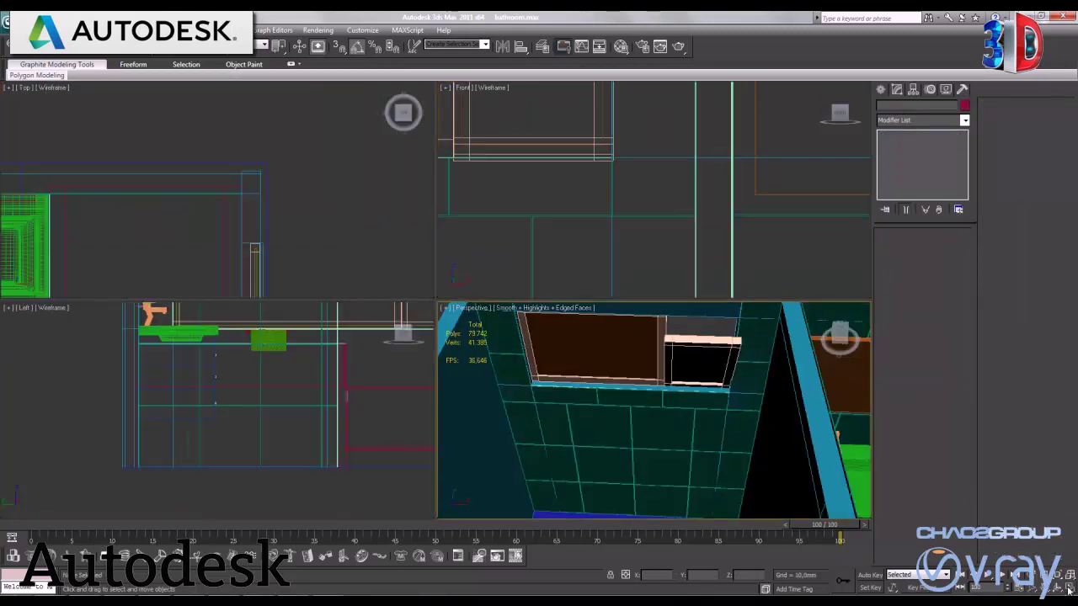
Step: Maximize the perspective view, orbit toward the right room, and run a test render
{"action": "left_click", "coordinate": [1068, 589]}
{"action": "scroll", "coordinate": [461, 316], "scroll_direction": "down", "scroll_amount": 2}
{"action": "scroll", "coordinate": [445, 312], "scroll_direction": "down", "scroll_amount": 4}
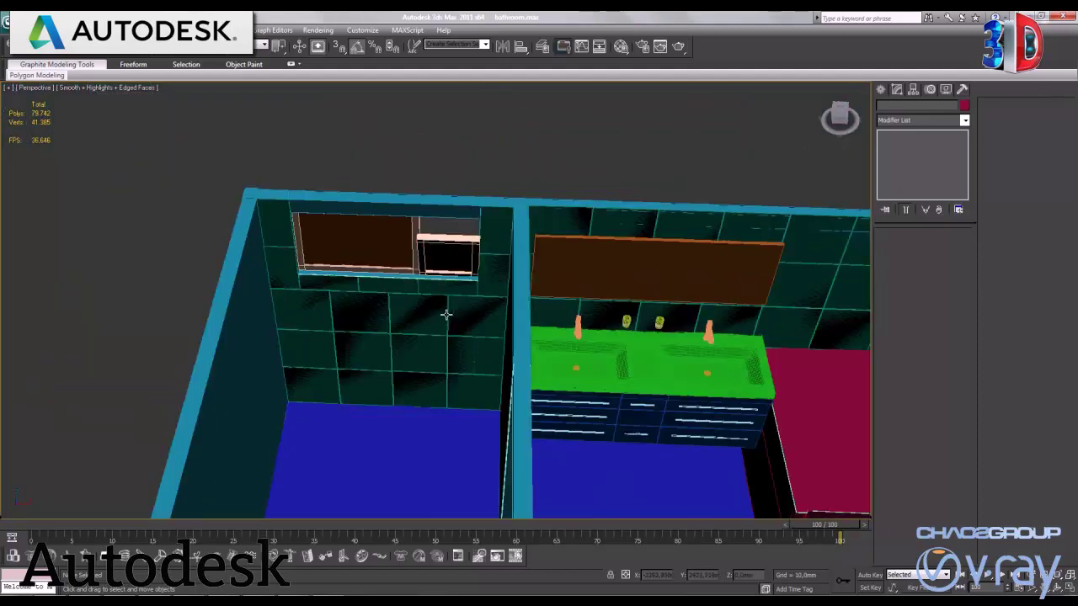
{"action": "scroll", "coordinate": [468, 365], "scroll_direction": "down", "scroll_amount": 1}
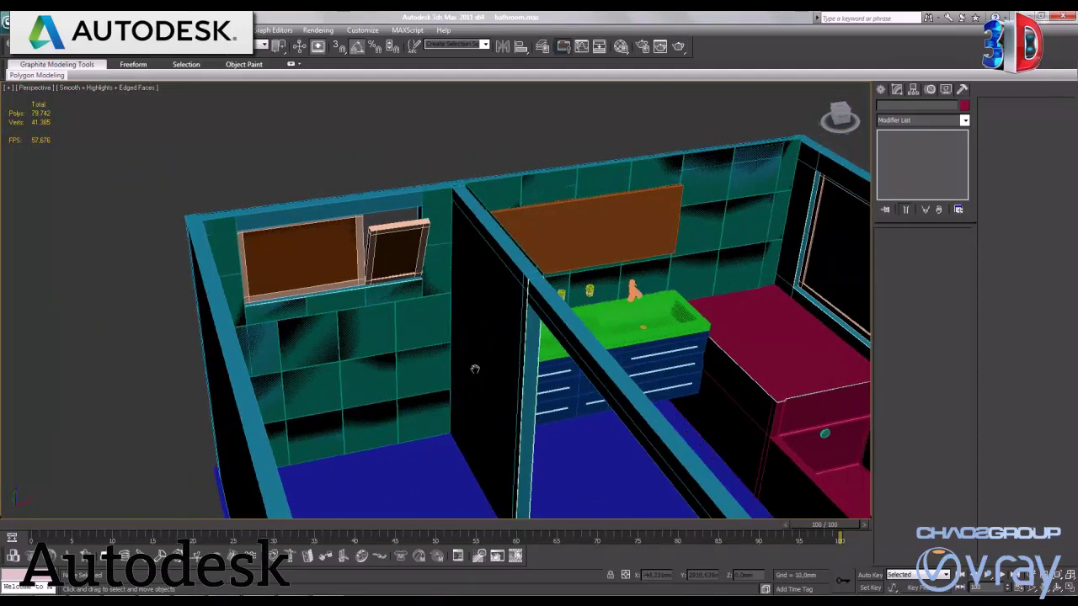
{"action": "middle_click_drag", "start_coordinate": [472, 373], "coordinate": [438, 372], "text": "alt"}
{"action": "key", "text": "shift+q"}
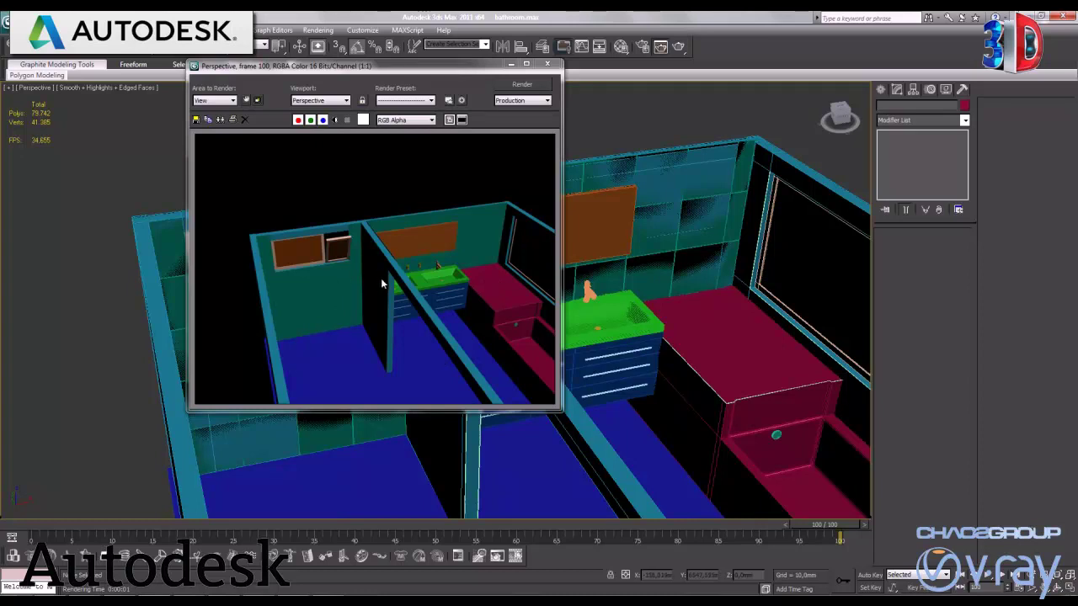
{"action": "left_click", "coordinate": [548, 65]}
Step: Orbit and zoom the perspective view in on the window wall beside the vanity
{"action": "mouse_move", "coordinate": [612, 374]}
{"action": "middle_mouse_down", "text": "alt"}
{"action": "mouse_move", "coordinate": [593, 356]}
{"action": "mouse_move", "coordinate": [553, 356]}
{"action": "mouse_move", "coordinate": [595, 357]}
{"action": "mouse_move", "coordinate": [555, 373]}
{"action": "mouse_move", "coordinate": [524, 355]}
{"action": "mouse_move", "coordinate": [466, 358]}
{"action": "mouse_move", "coordinate": [512, 371]}
{"action": "middle_mouse_up", "text": "alt"}
{"action": "scroll", "coordinate": [505, 317], "scroll_direction": "up", "scroll_amount": 3}
{"action": "scroll", "coordinate": [504, 317], "scroll_direction": "up", "scroll_amount": 2}
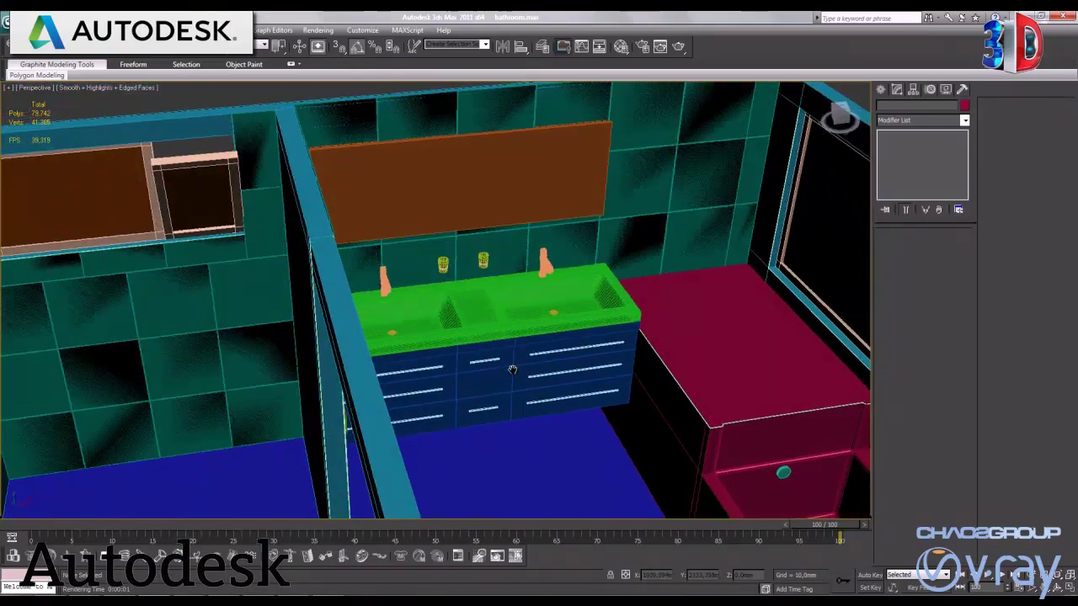
{"action": "middle_click_drag", "start_coordinate": [376, 312], "coordinate": [511, 349]}
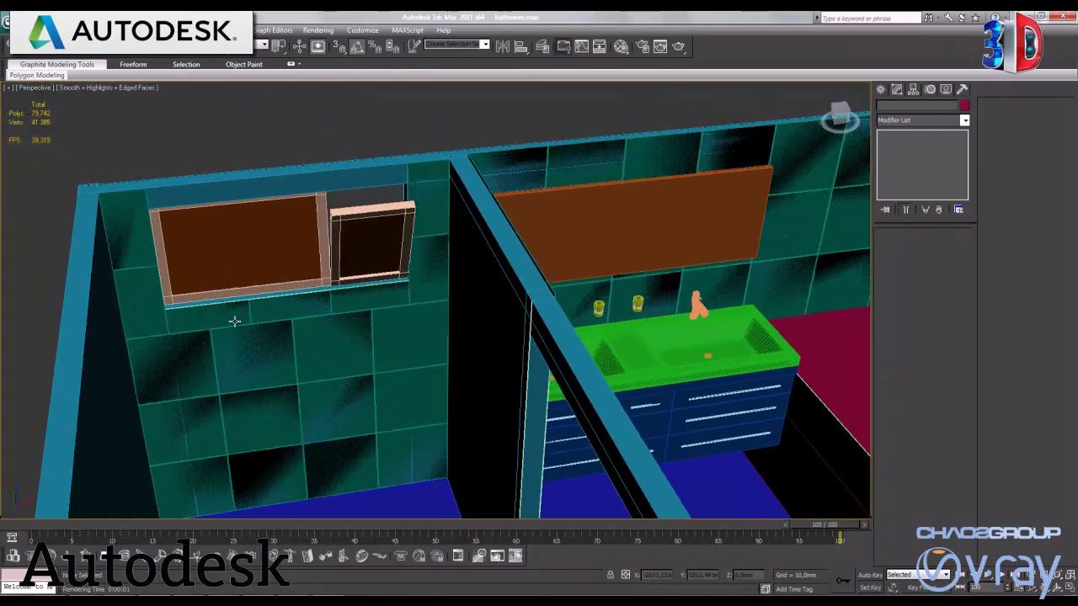
{"action": "scroll", "coordinate": [263, 317], "scroll_direction": "up", "scroll_amount": 2}
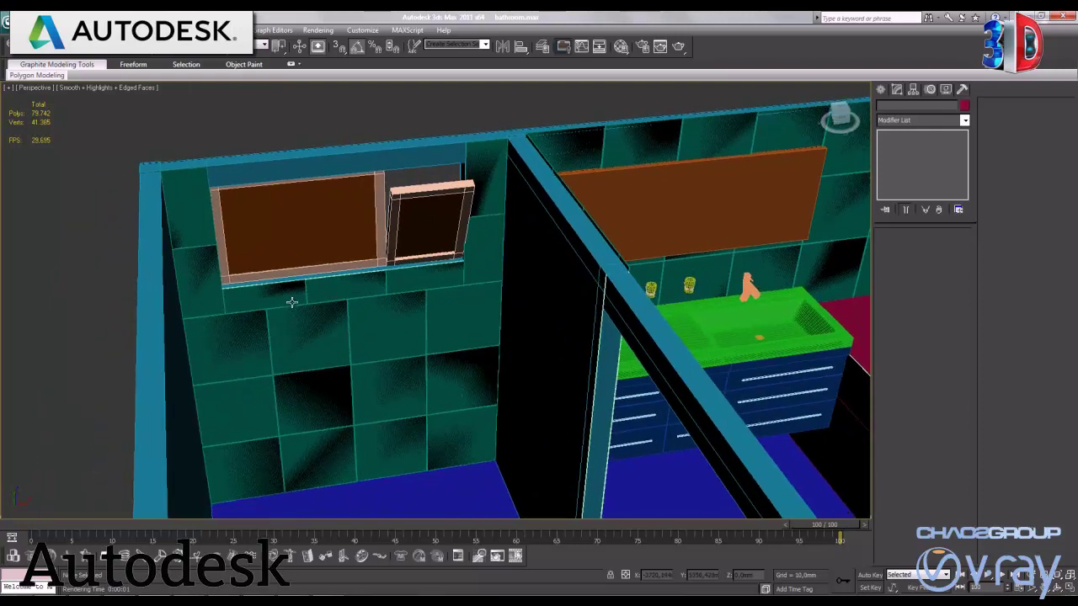
{"action": "scroll", "coordinate": [278, 308], "scroll_direction": "up", "scroll_amount": 1}
Step: Copy the two tiles below the window up across the window opening
{"action": "left_click", "coordinate": [203, 294]}
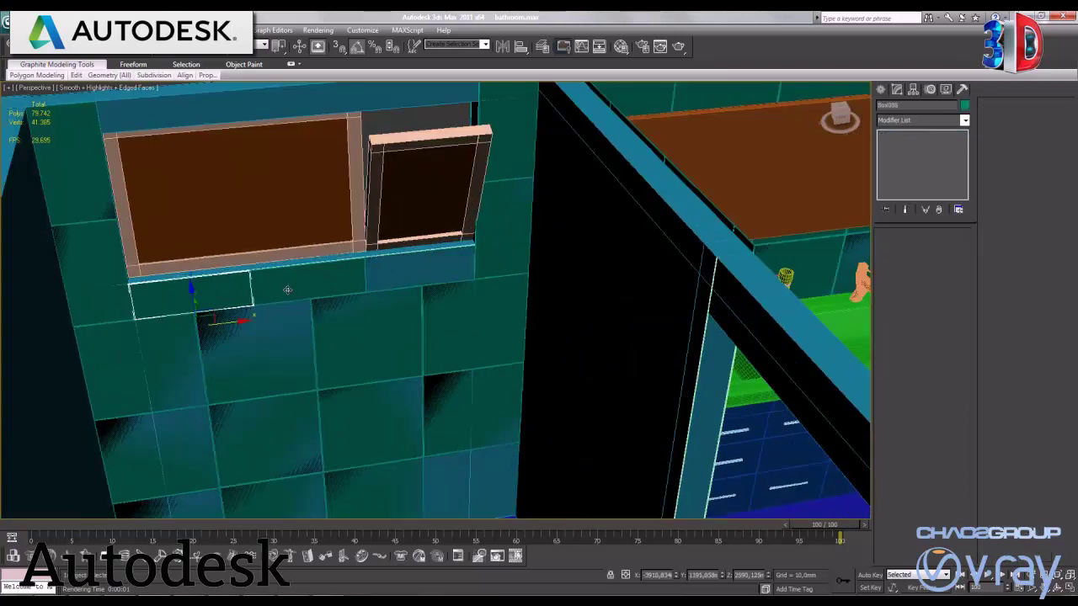
{"action": "left_click", "coordinate": [289, 289], "text": "ctrl"}
{"action": "left_click_drag", "start_coordinate": [306, 251], "coordinate": [312, 60]}
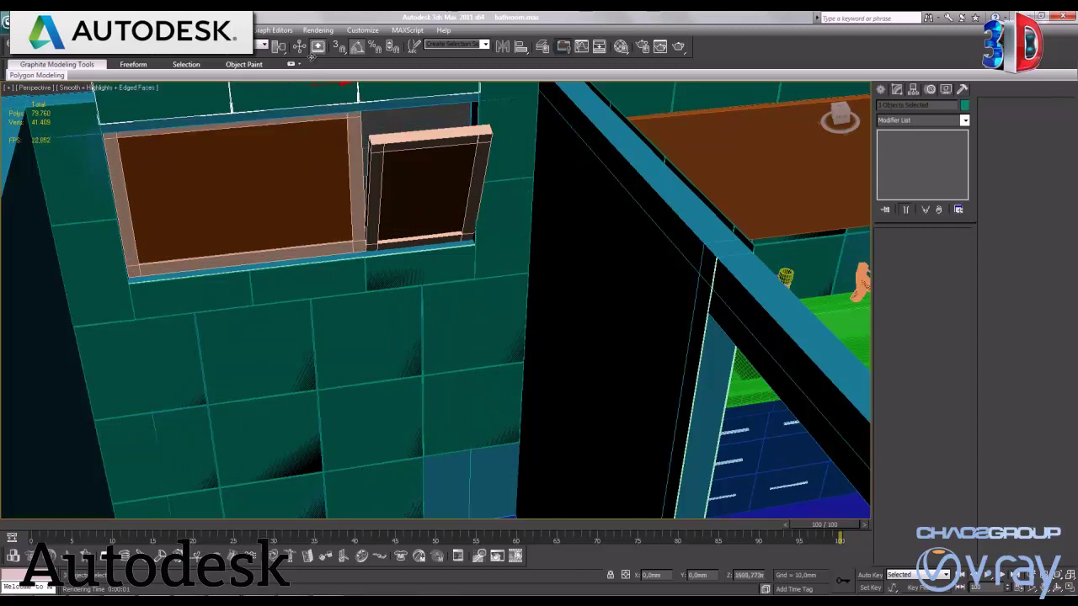
{"action": "left_click", "coordinate": [539, 353]}
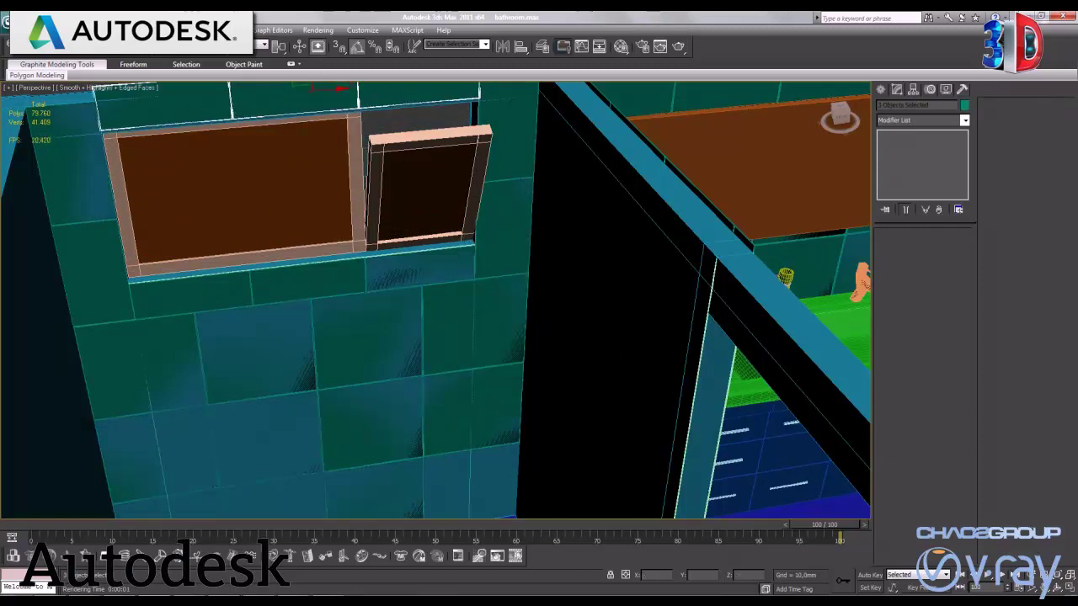
Step: Nudge the three copied tiles slightly down in the enlarged Front view
{"action": "key", "text": "alt+w"}
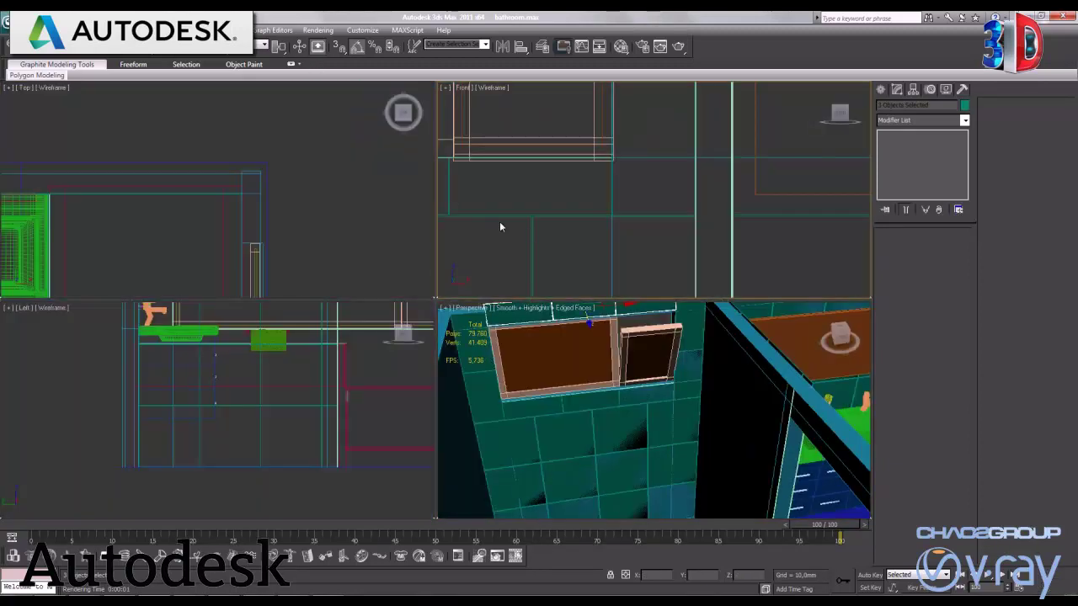
{"action": "key", "text": "alt+w"}
{"action": "scroll", "coordinate": [356, 289], "scroll_direction": "down", "scroll_amount": 3}
{"action": "scroll", "coordinate": [483, 363], "scroll_direction": "down", "scroll_amount": 3}
{"action": "scroll", "coordinate": [368, 305], "scroll_direction": "down", "scroll_amount": 2}
{"action": "scroll", "coordinate": [368, 306], "scroll_direction": "up", "scroll_amount": 2}
{"action": "scroll", "coordinate": [453, 359], "scroll_direction": "up", "scroll_amount": 2}
{"action": "scroll", "coordinate": [397, 349], "scroll_direction": "up", "scroll_amount": 2}
{"action": "scroll", "coordinate": [399, 348], "scroll_direction": "up", "scroll_amount": 2}
{"action": "left_click_drag", "start_coordinate": [554, 217], "coordinate": [552, 223]}
{"action": "left_click", "coordinate": [363, 218]}
Step: Shorten the upper-left tile by lowering its top-edge vertices
{"action": "left_click", "coordinate": [360, 219]}
{"action": "left_click", "coordinate": [895, 246]}
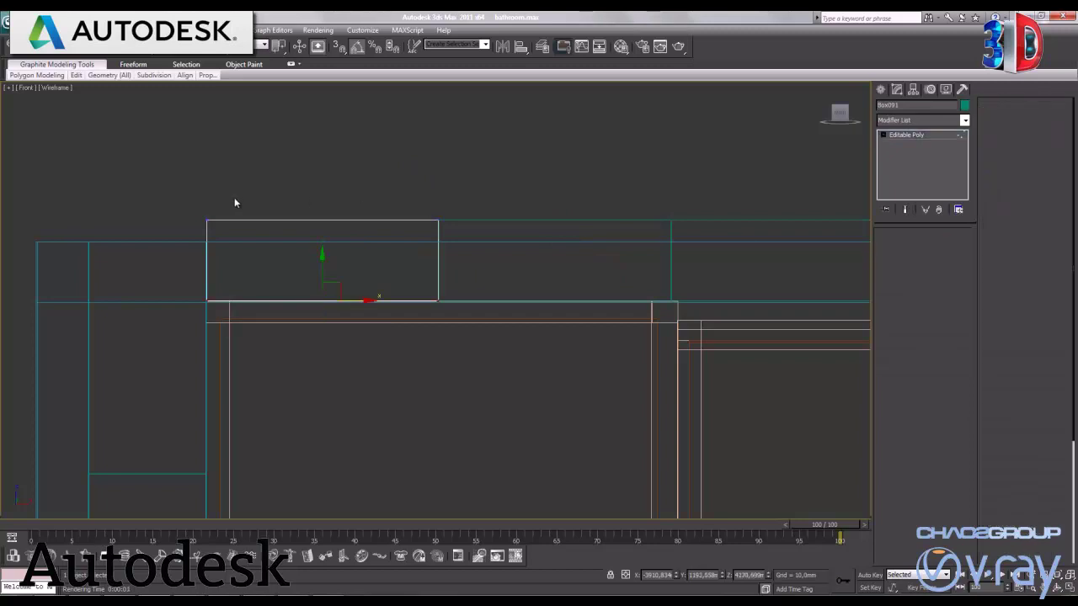
{"action": "left_click_drag", "start_coordinate": [192, 176], "coordinate": [442, 242]}
{"action": "left_click_drag", "start_coordinate": [323, 182], "coordinate": [311, 204]}
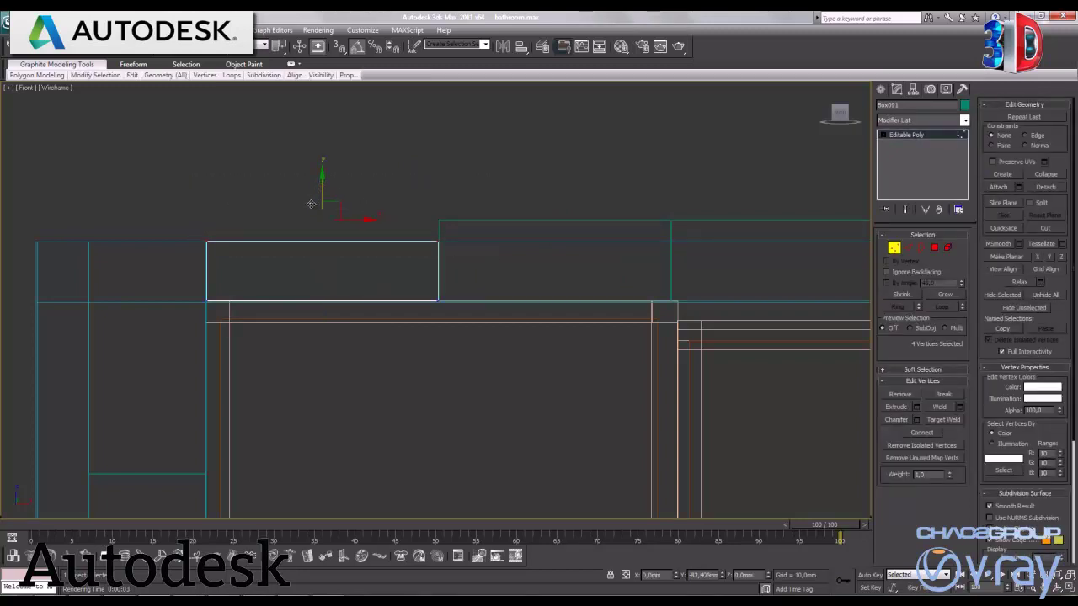
{"action": "left_click", "coordinate": [894, 247]}
Step: Copy the shortened upper-left tile to the right along the row, creating Box092 and Box093
{"action": "left_click", "coordinate": [695, 230]}
{"action": "left_click", "coordinate": [651, 218]}
{"action": "left_click", "coordinate": [451, 287]}
{"action": "left_click_drag", "start_coordinate": [482, 266], "coordinate": [389, 284]}
{"action": "middle_click_drag", "start_coordinate": [565, 356], "coordinate": [404, 362]}
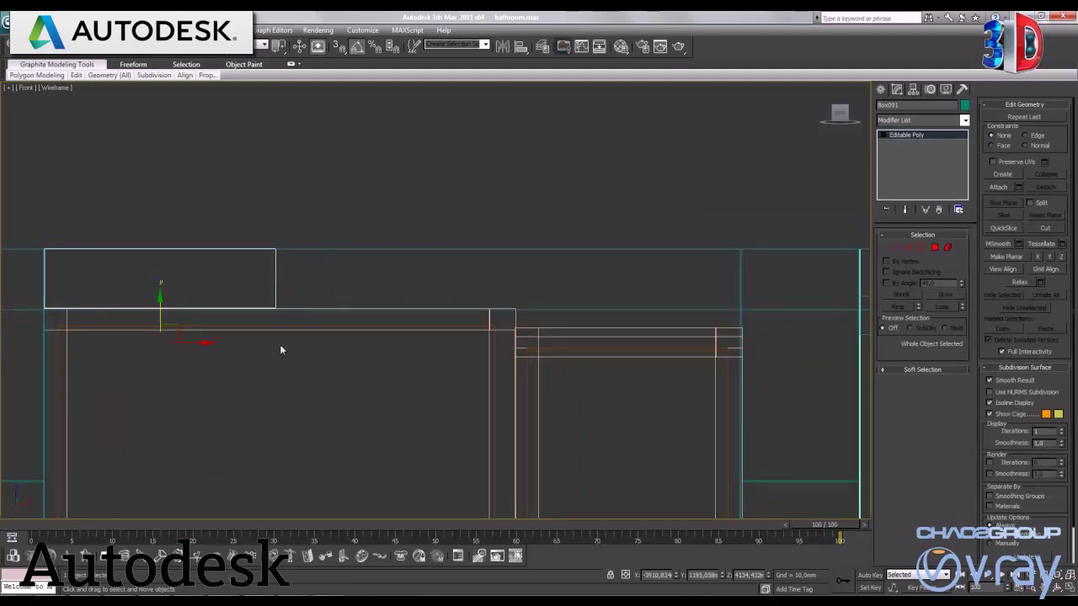
{"action": "left_click_drag", "start_coordinate": [210, 352], "coordinate": [426, 362], "text": "shift"}
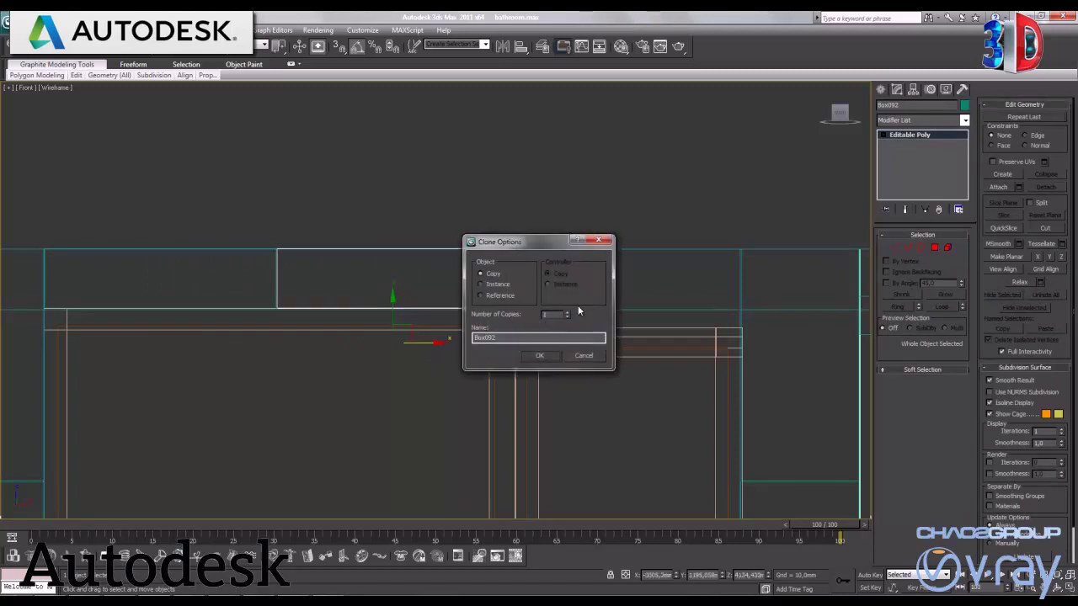
{"action": "left_click", "coordinate": [541, 356]}
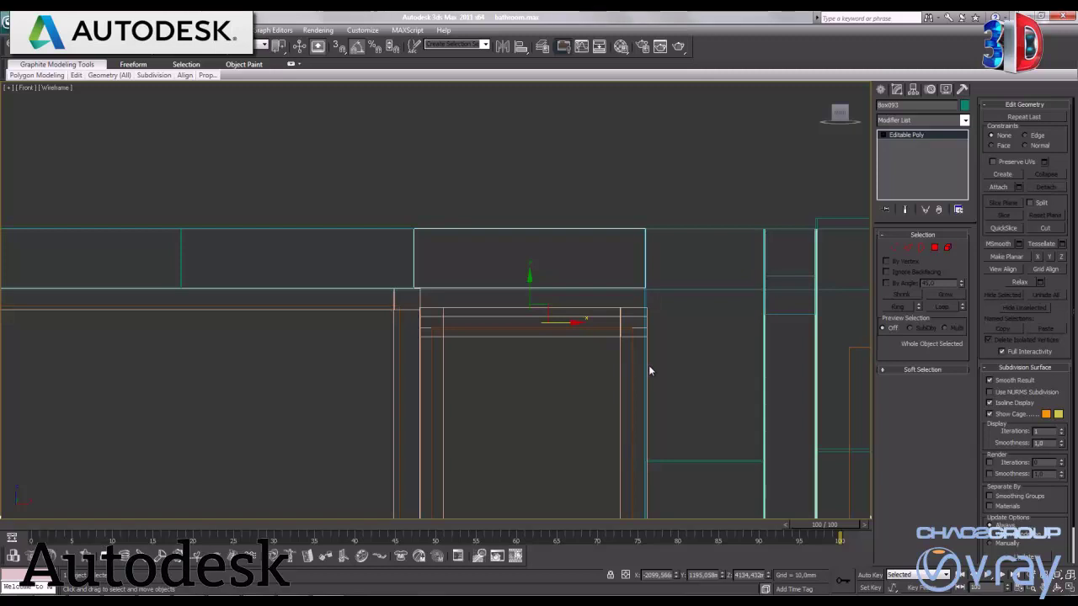
{"action": "key", "text": "alt+w"}
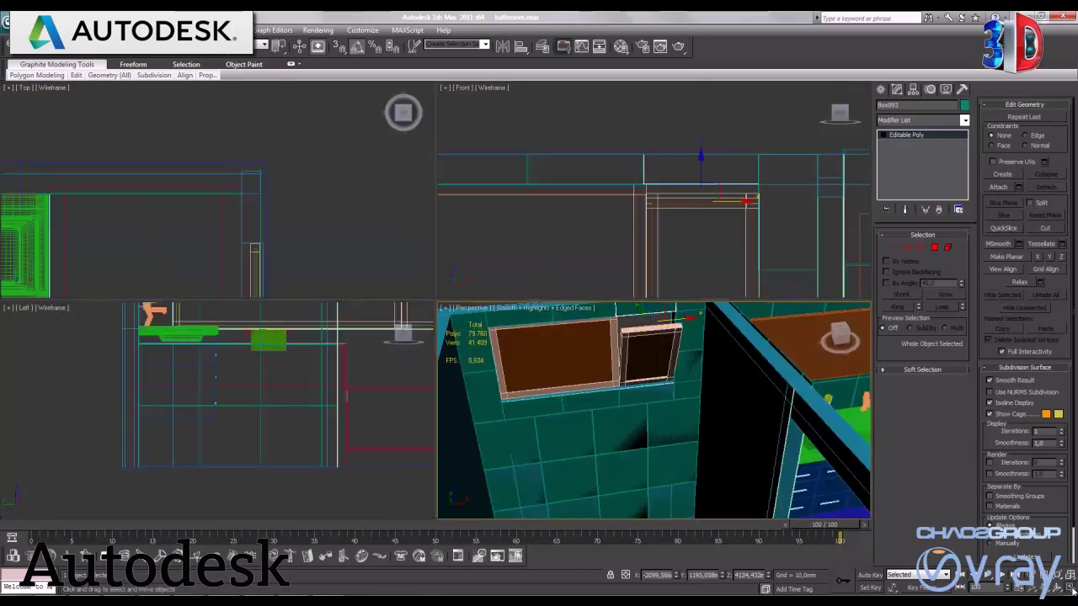
{"action": "key", "text": "alt+w"}
{"action": "scroll", "coordinate": [386, 232], "scroll_direction": "down", "scroll_amount": 5}
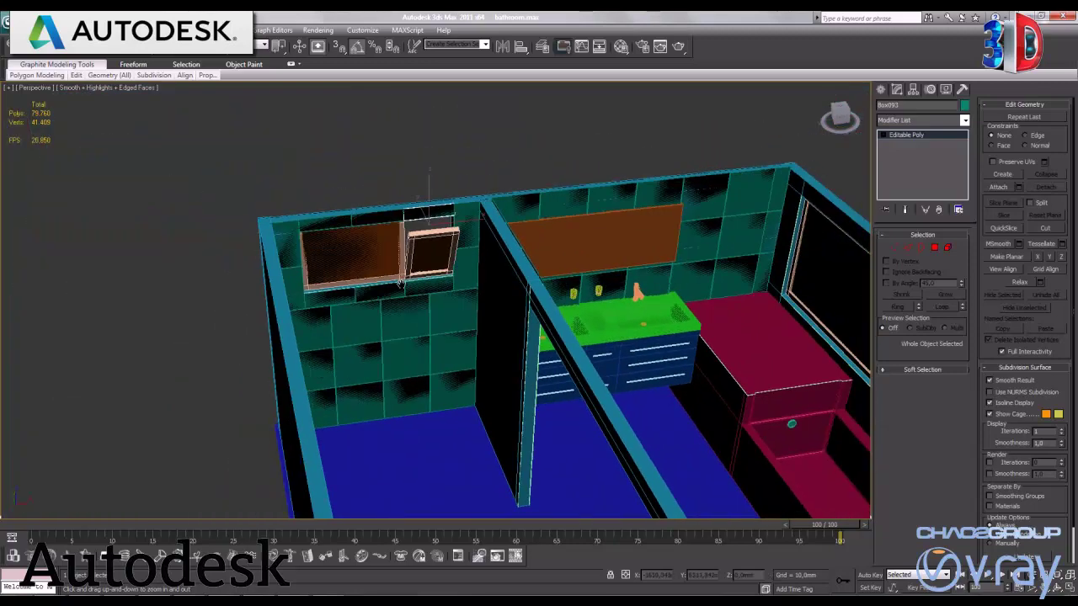
{"action": "middle_click_drag", "start_coordinate": [386, 232], "coordinate": [500, 300], "text": "alt"}
{"action": "scroll", "coordinate": [501, 300], "scroll_direction": "up", "scroll_amount": 3}
{"action": "left_click_drag", "start_coordinate": [500, 300], "coordinate": [495, 295]}
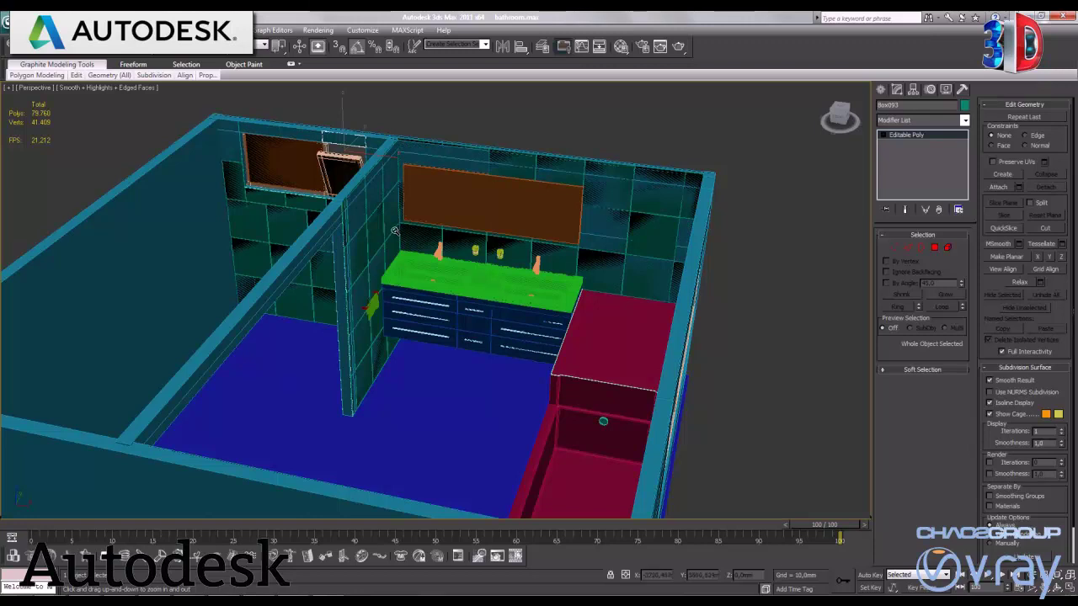
{"action": "key", "text": "shift+q"}
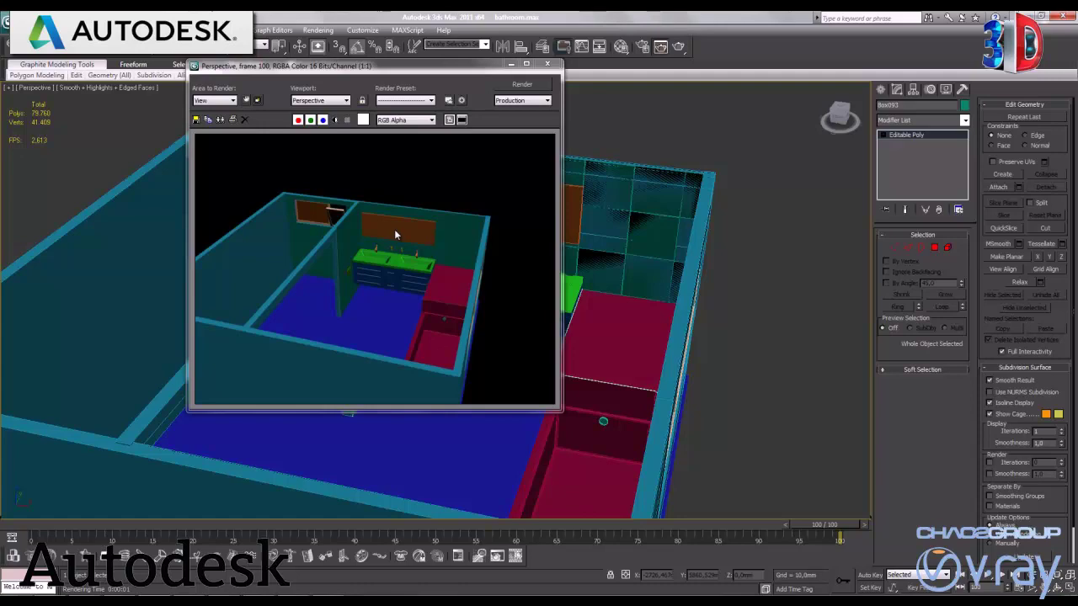
{"action": "left_click", "coordinate": [548, 63]}
{"action": "mouse_move", "coordinate": [627, 400]}
{"action": "middle_mouse_down"}
{"action": "mouse_move", "coordinate": [646, 390]}
{"action": "mouse_move", "coordinate": [547, 399]}
{"action": "mouse_move", "coordinate": [565, 405]}
{"action": "mouse_move", "coordinate": [612, 333]}
{"action": "mouse_move", "coordinate": [572, 377]}
{"action": "middle_mouse_up"}
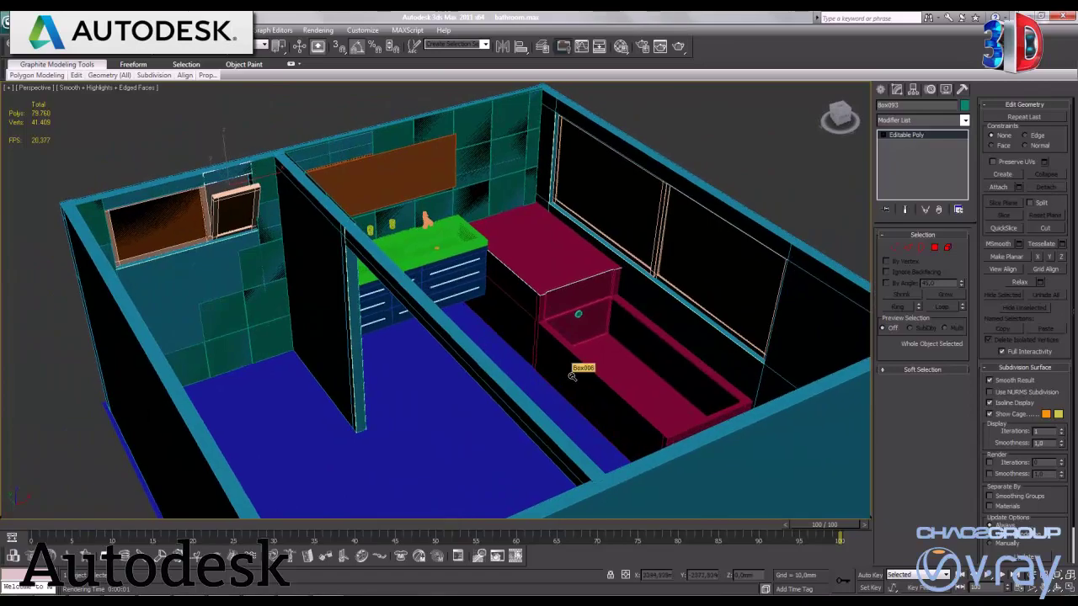